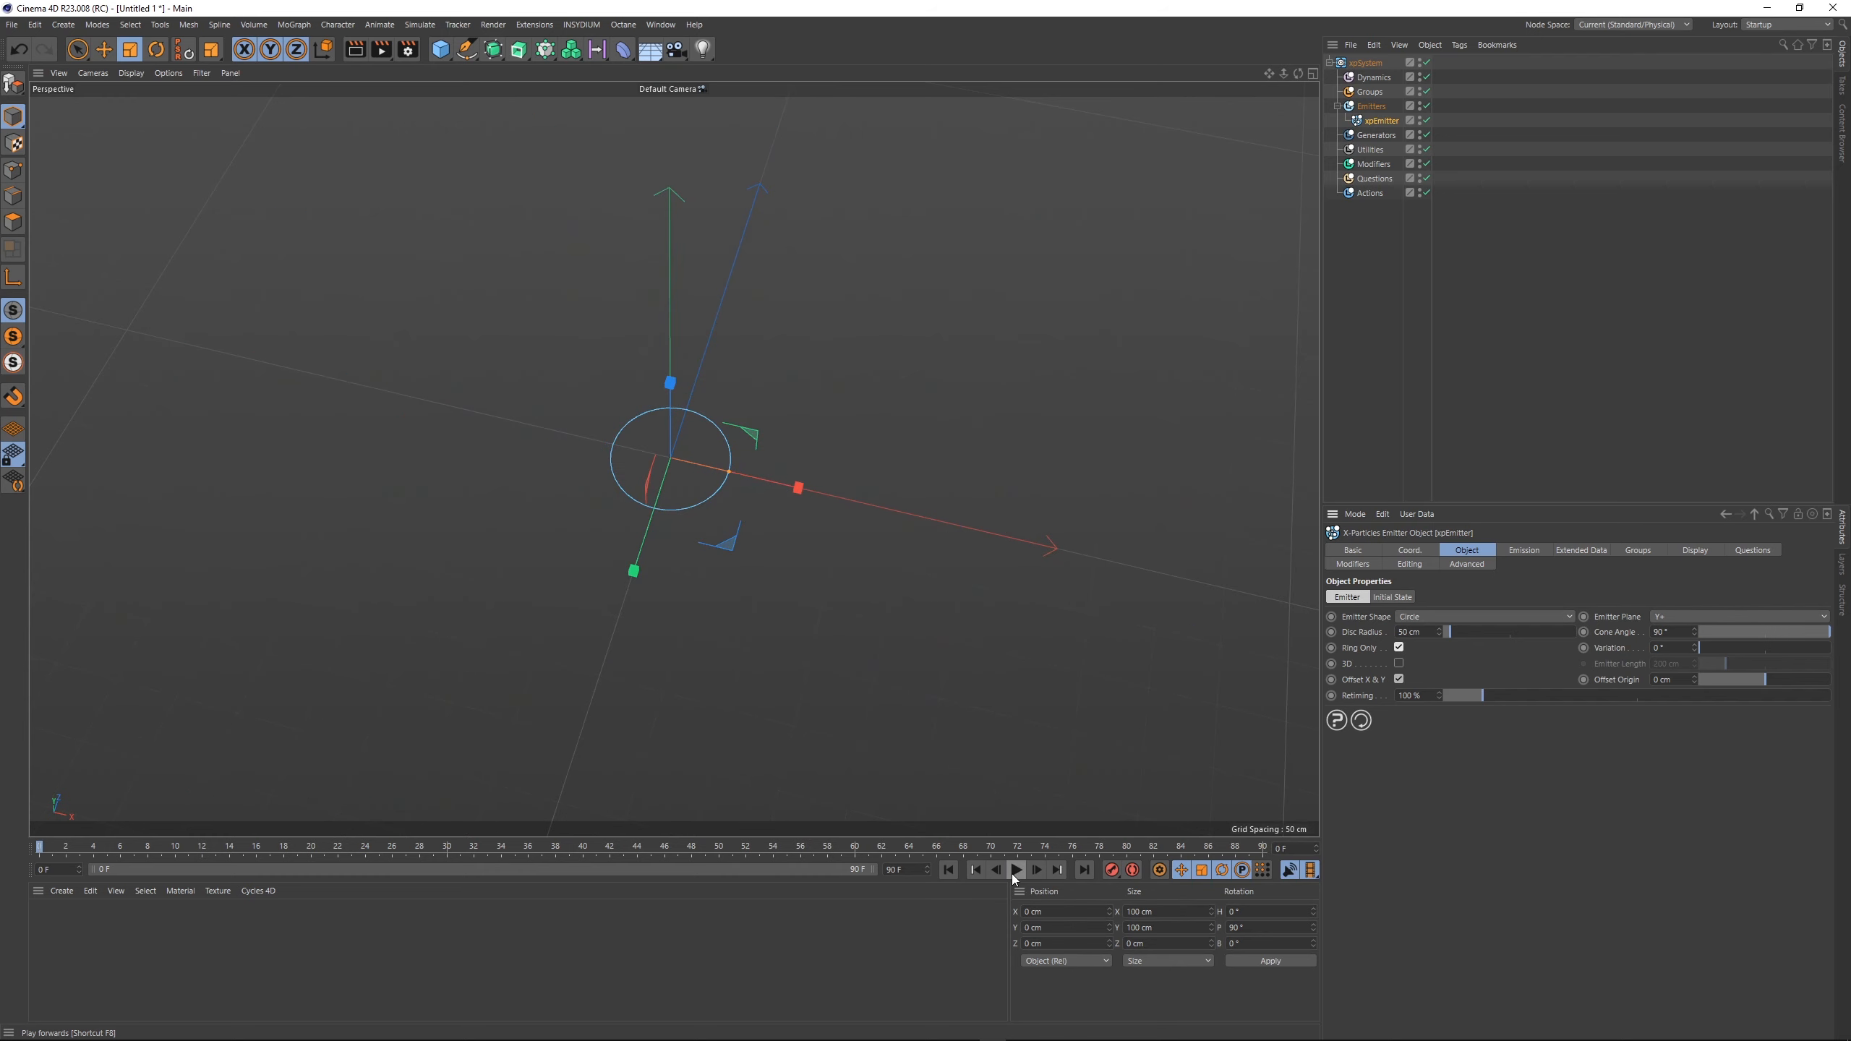
- Set the emitter's emission to Shot with a shot count of 50 and play the simulation
{"action": "left_click", "coordinate": [1519, 552]}
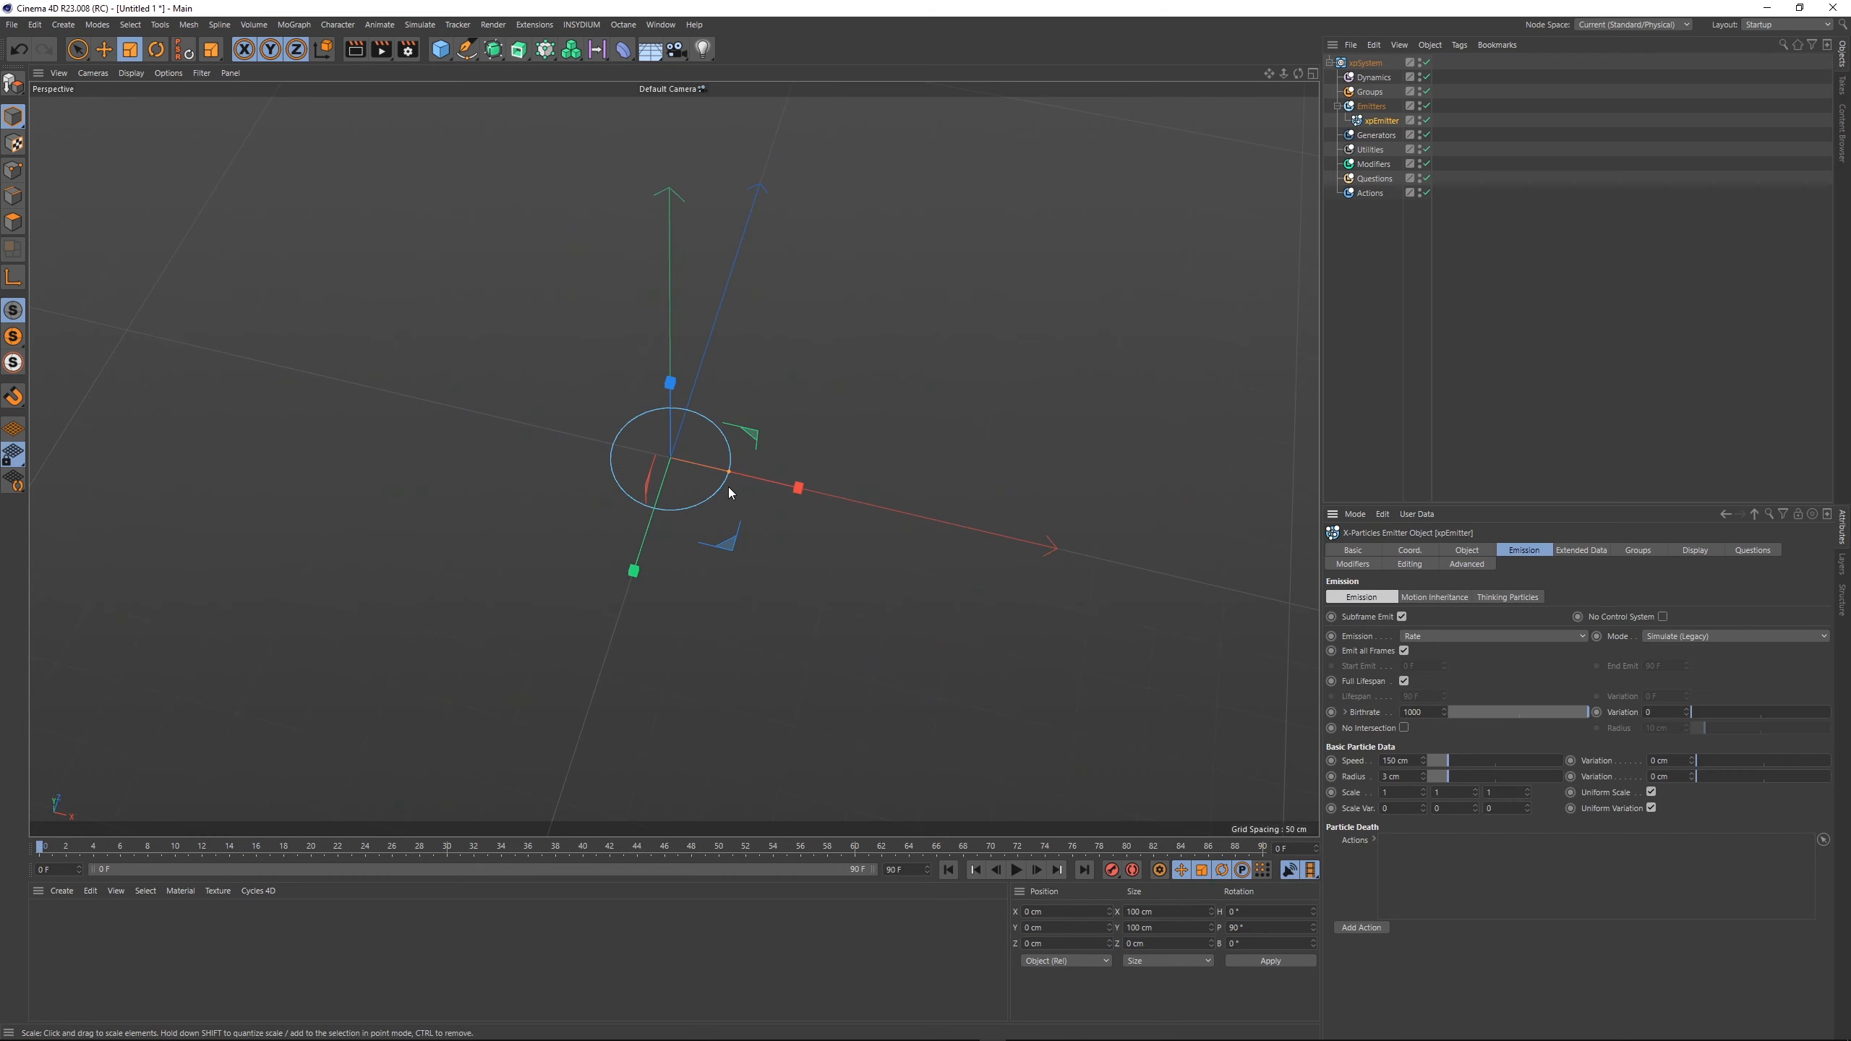
{"action": "left_click_drag", "start_coordinate": [729, 487], "coordinate": [749, 476], "text": "alt"}
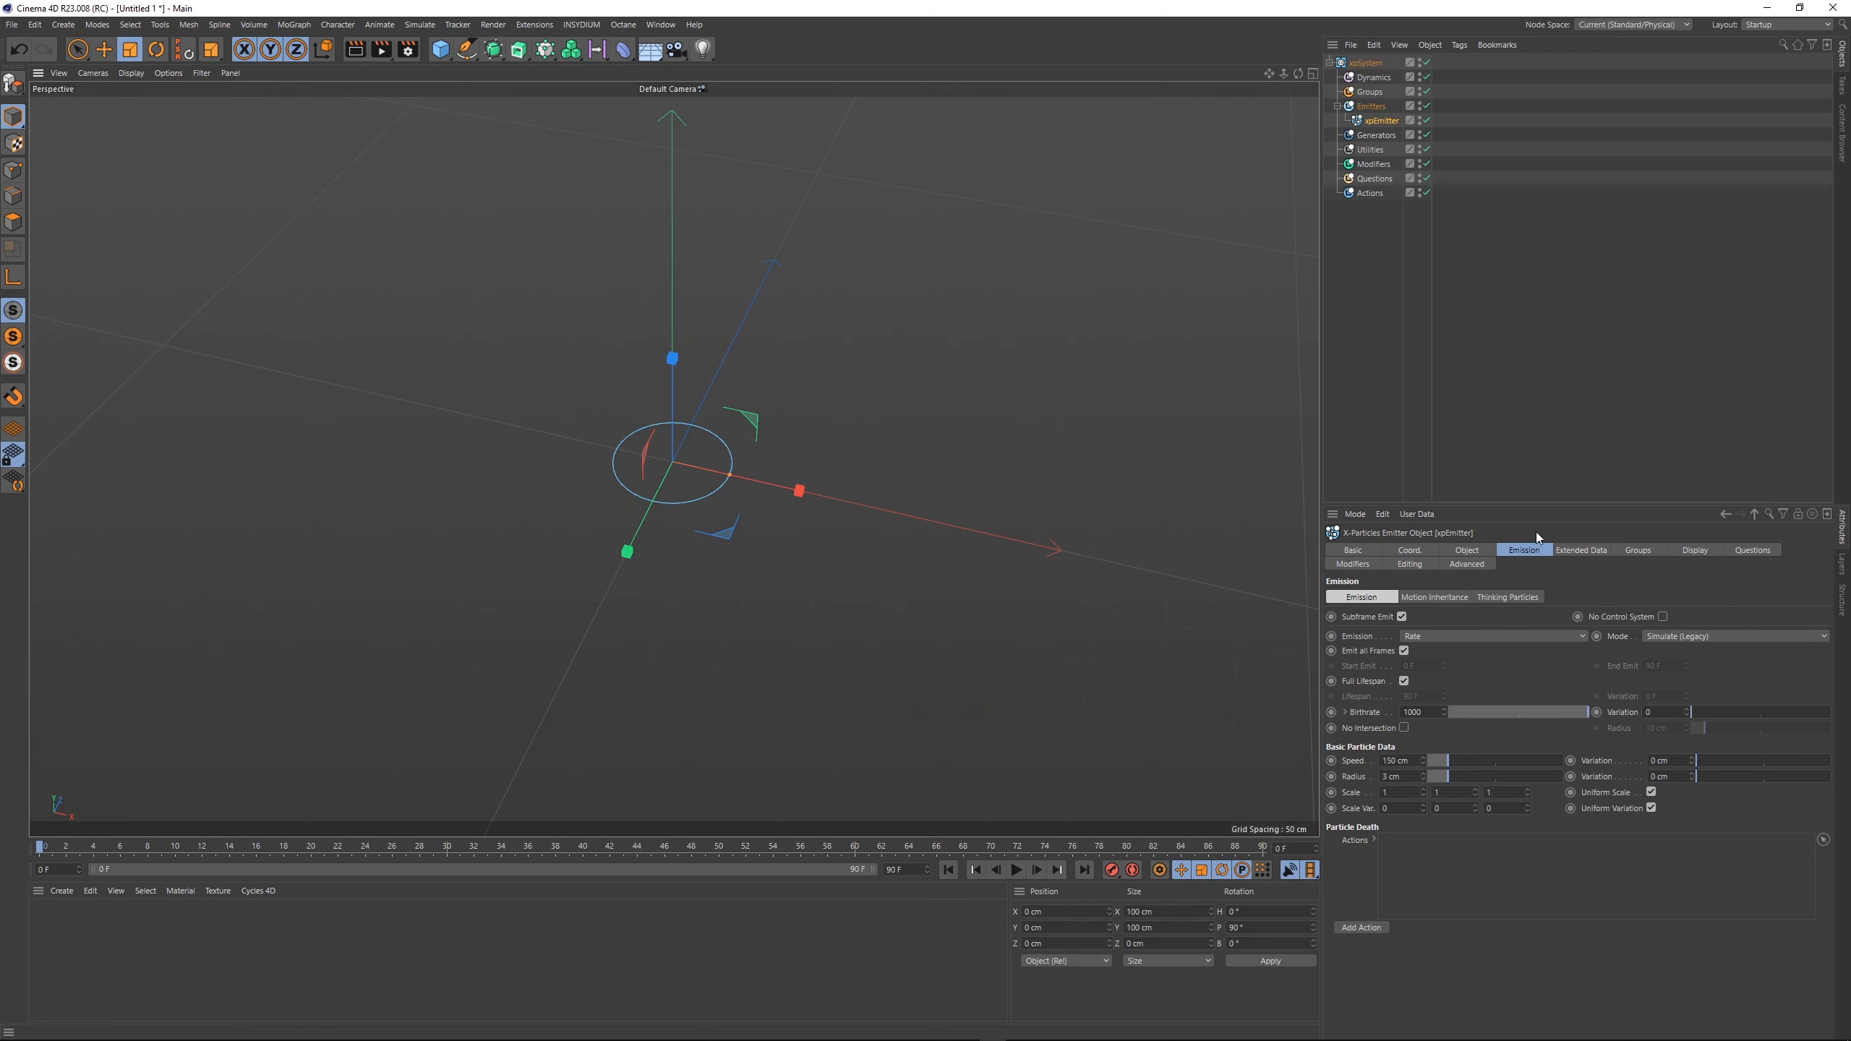
{"action": "left_click", "coordinate": [1449, 634]}
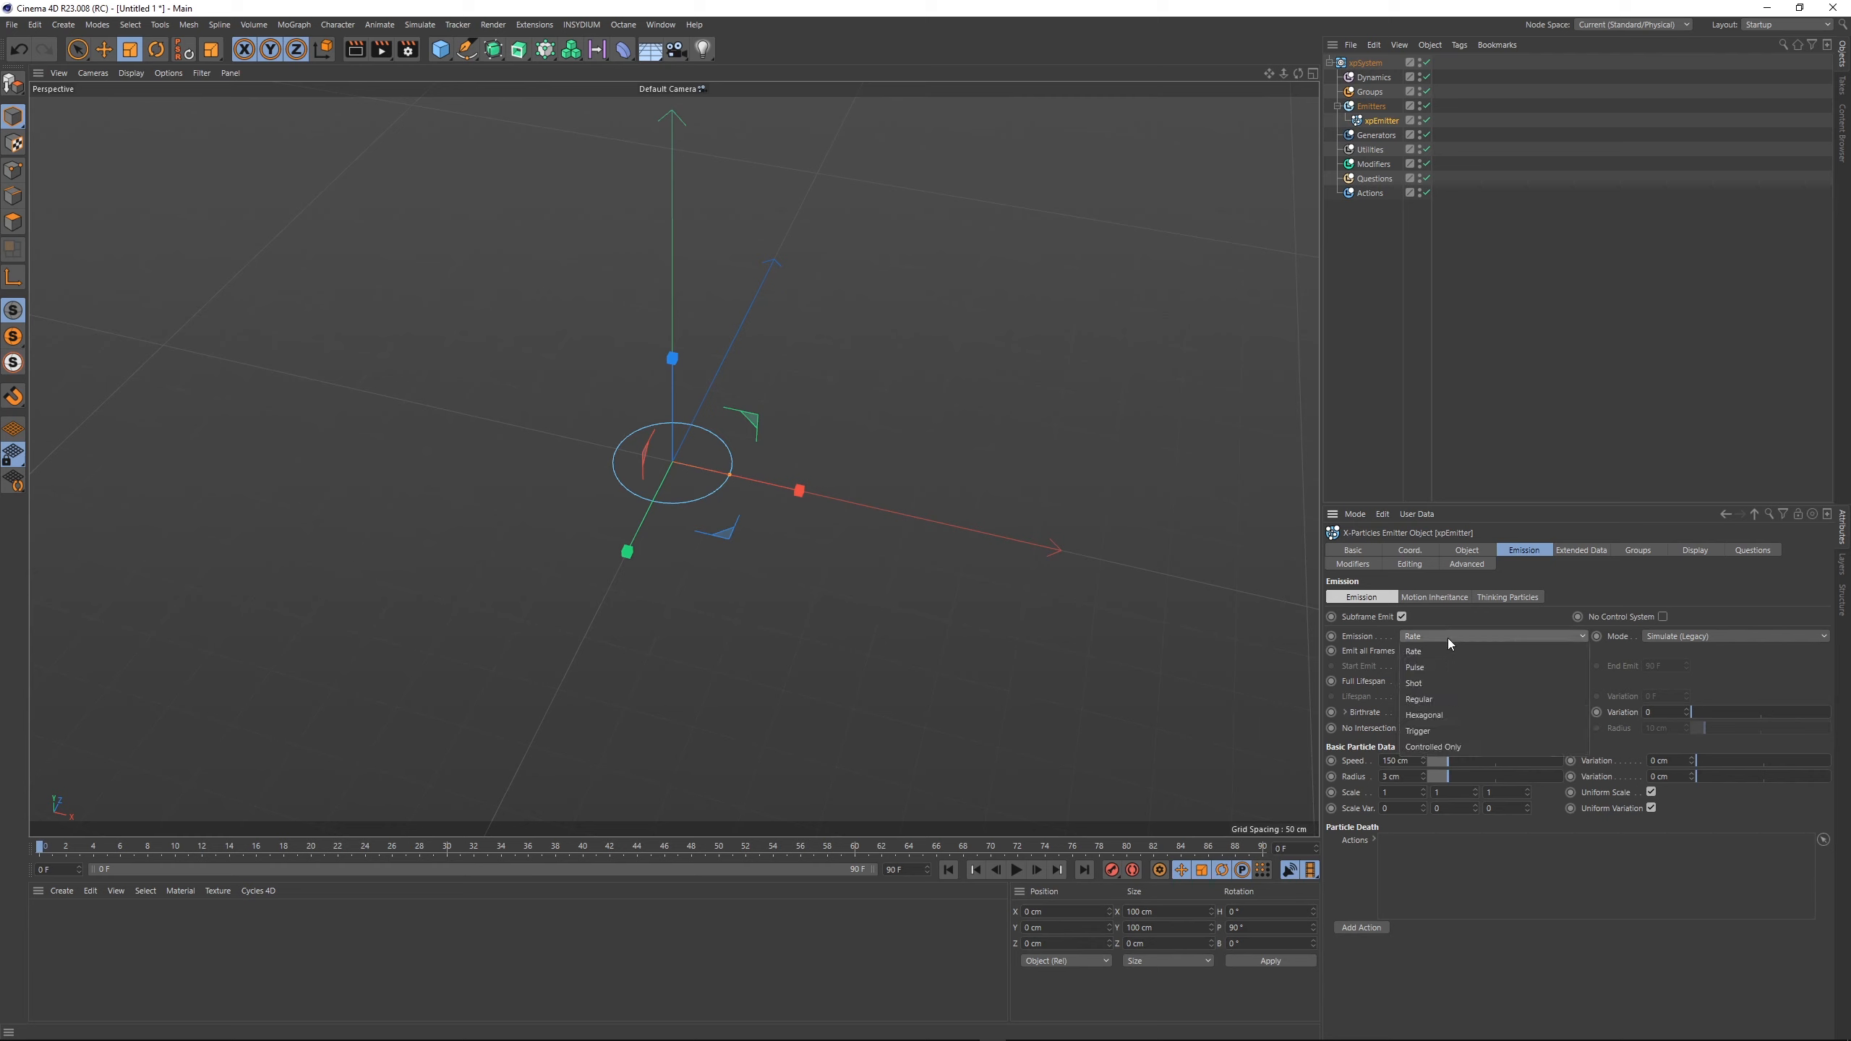
{"action": "left_click", "coordinate": [1420, 684]}
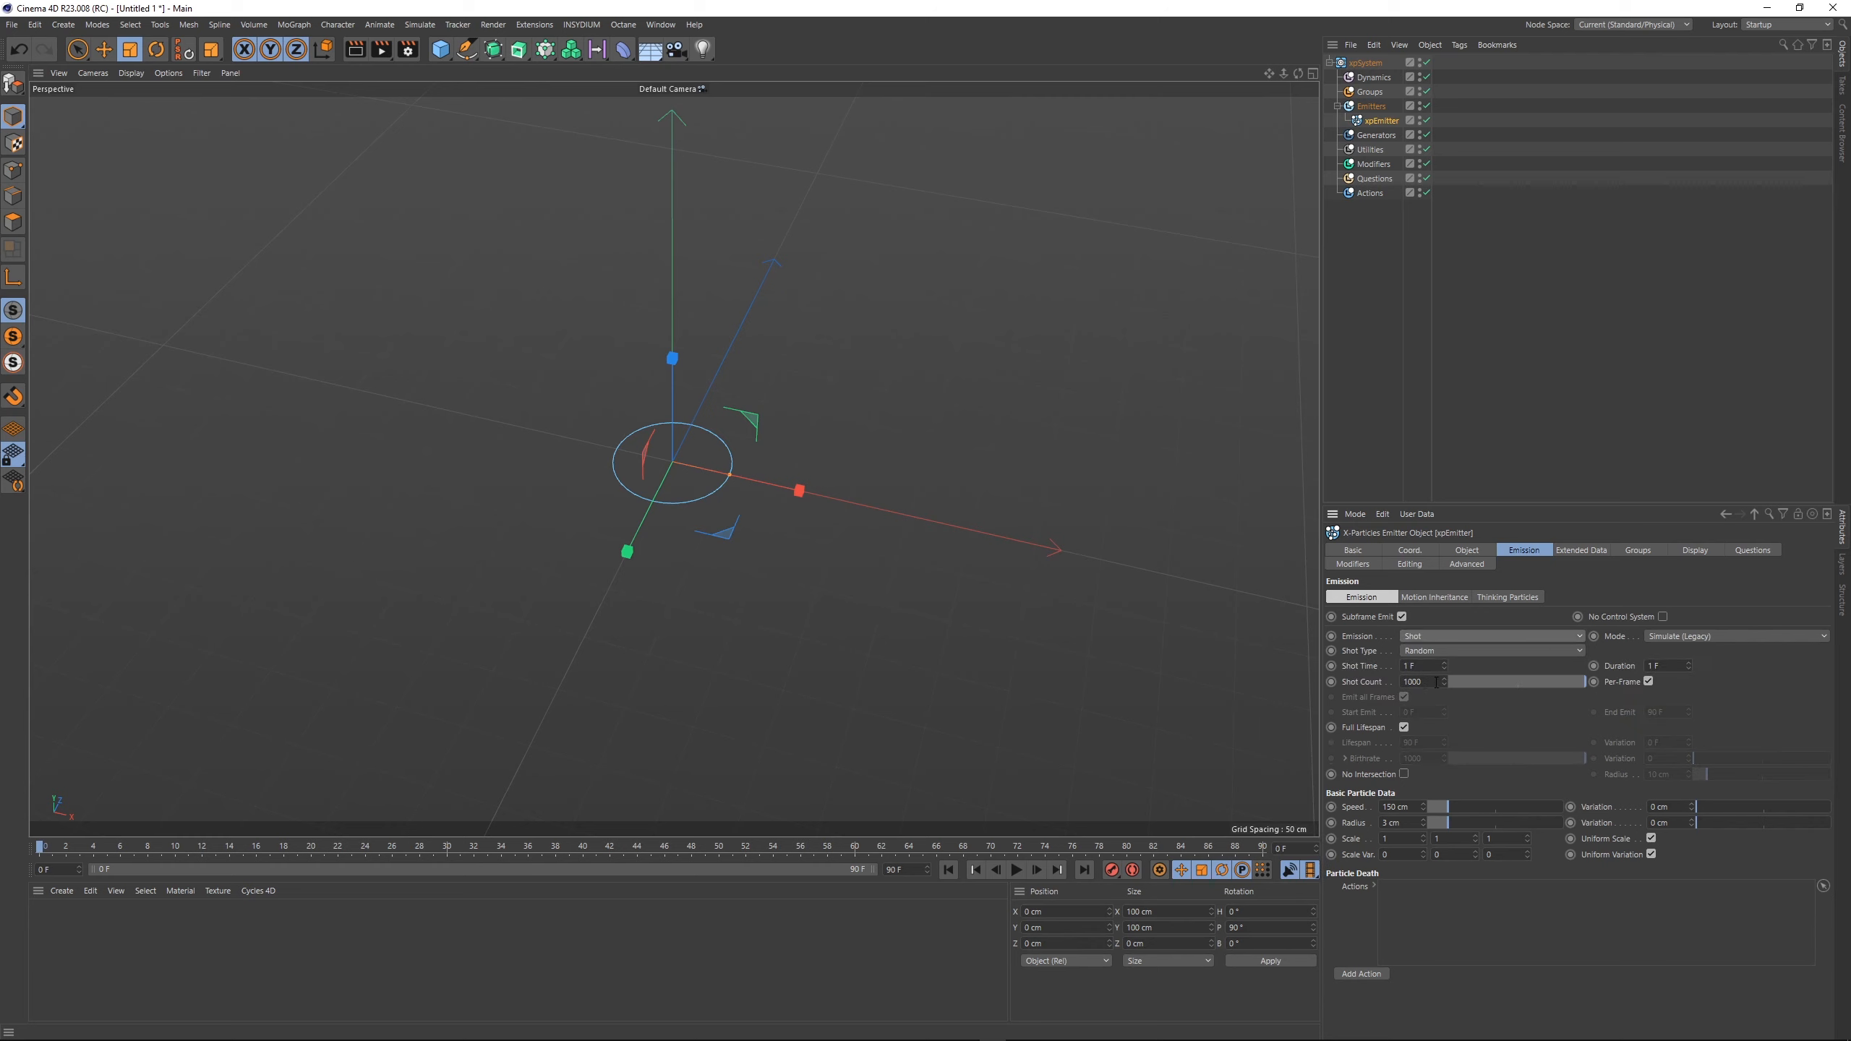
{"action": "double_click", "coordinate": [1436, 682]}
{"action": "type", "text": "50"}
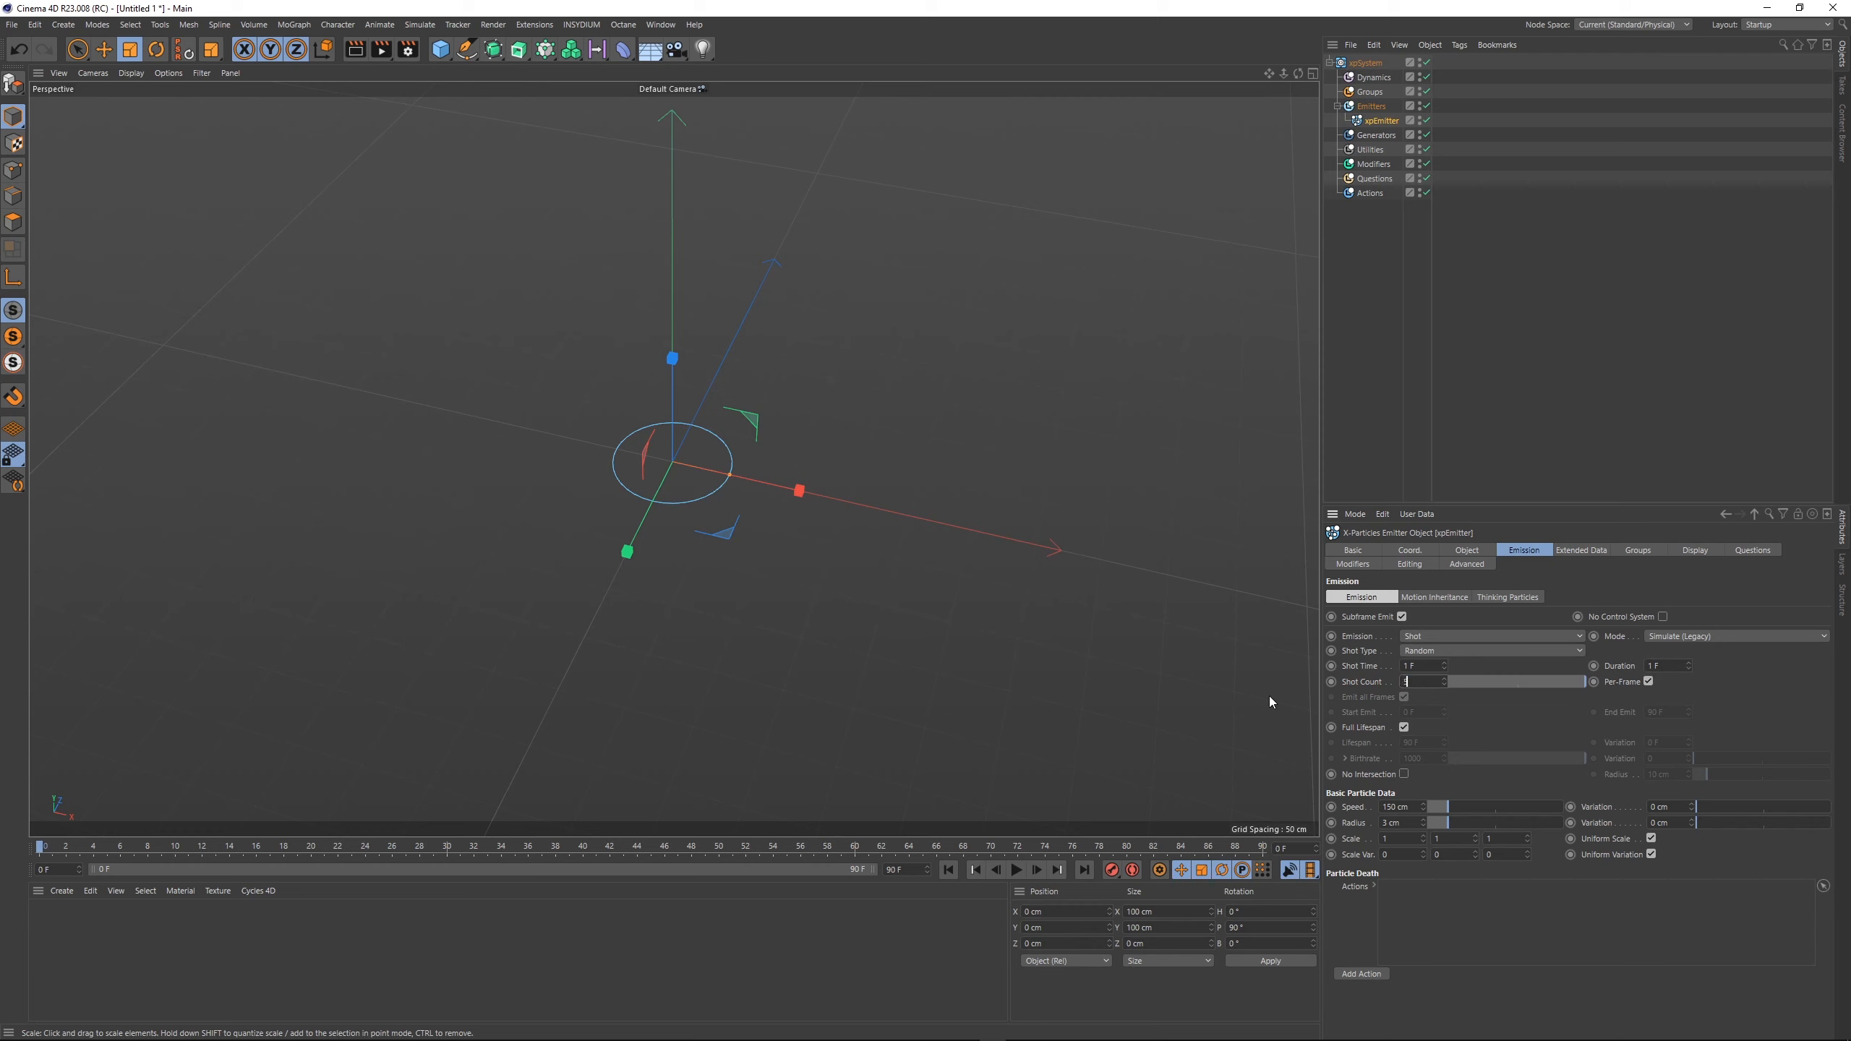
{"action": "key", "text": "Return"}
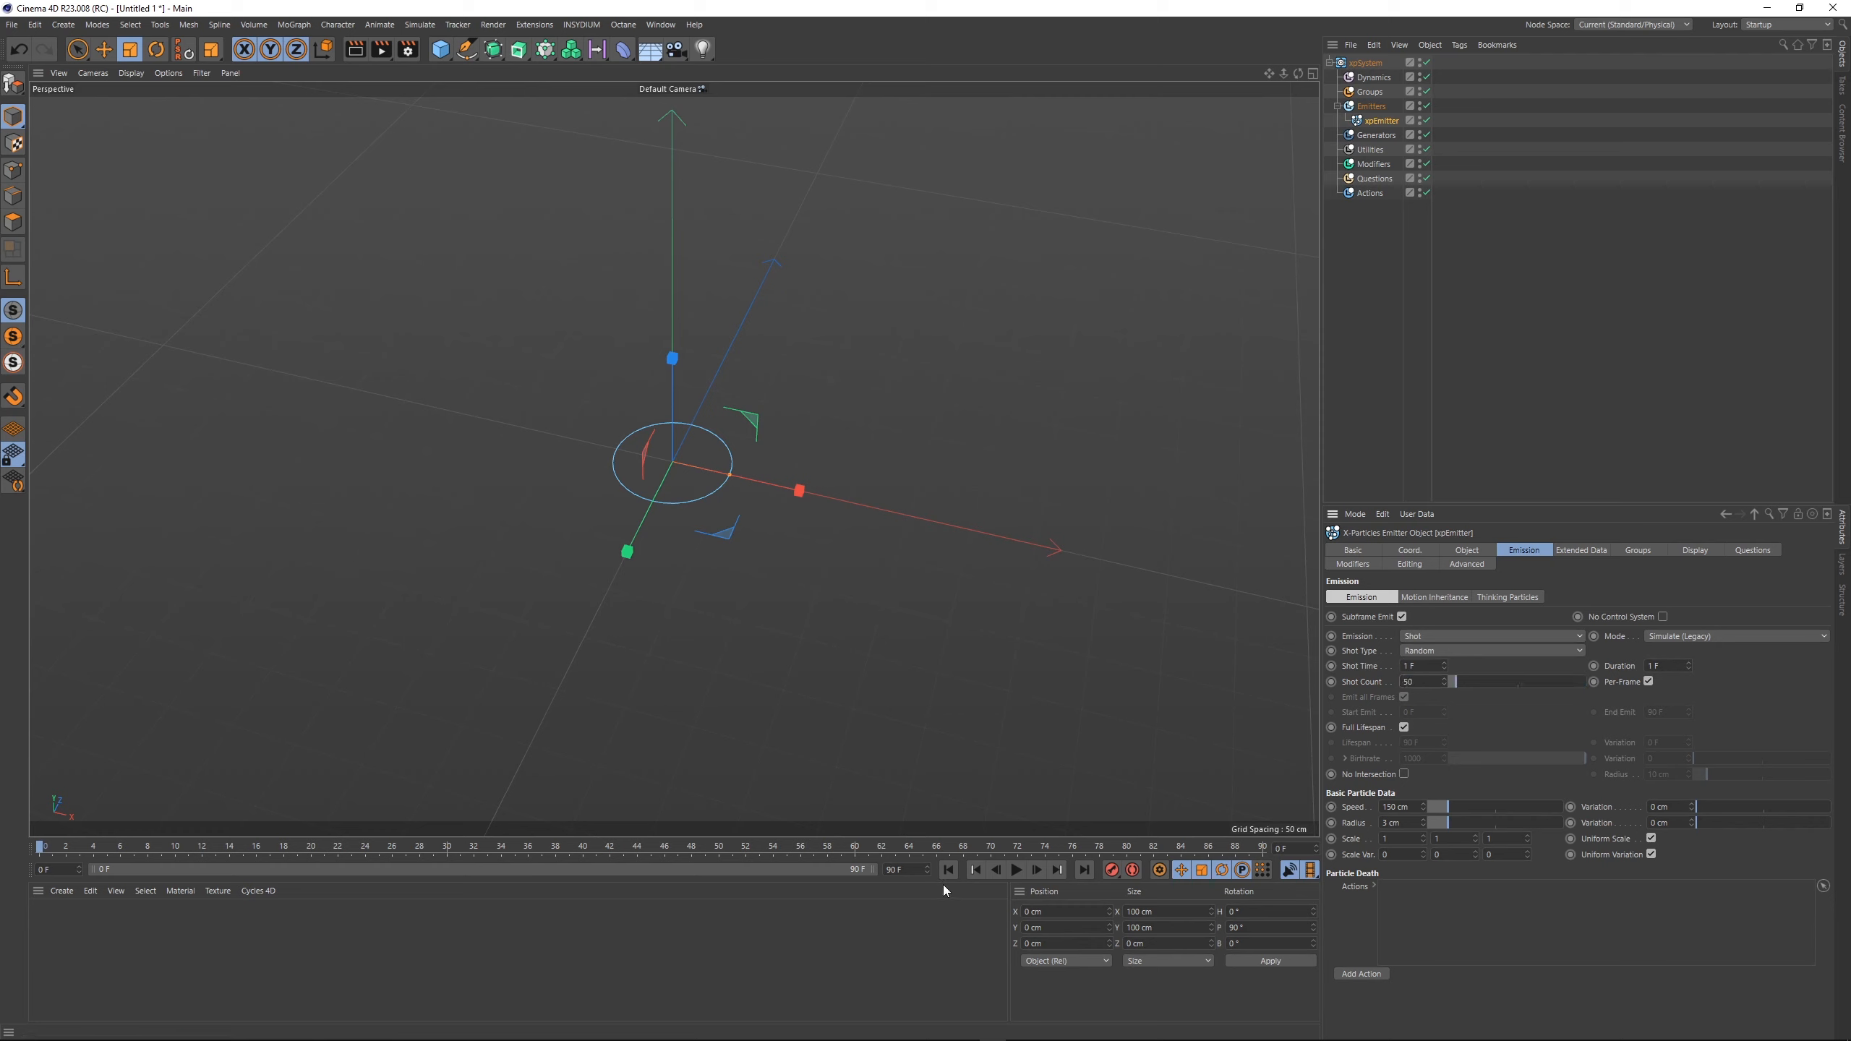
{"action": "left_click", "coordinate": [1015, 872]}
{"action": "left_click", "coordinate": [1016, 871]}
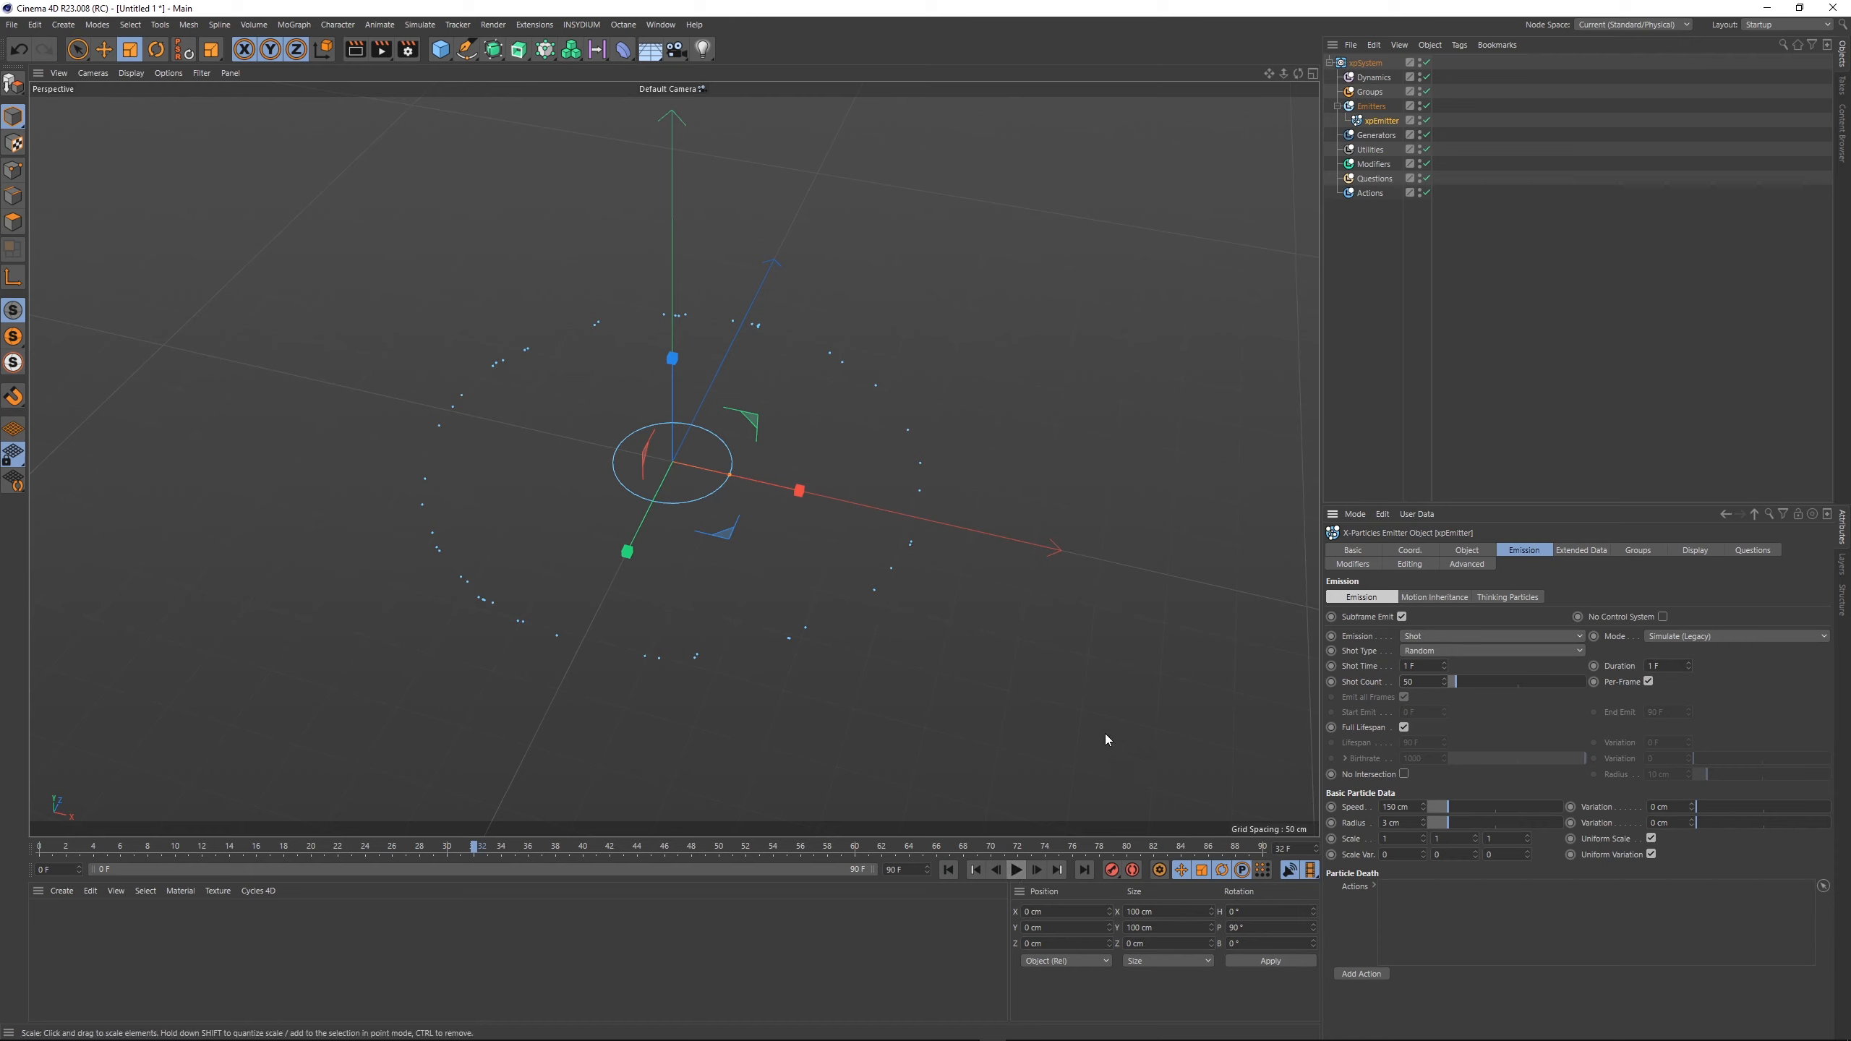
- Add an xpExplosiaFX Source tag to the xpEmitter
{"action": "left_click", "coordinate": [1376, 80]}
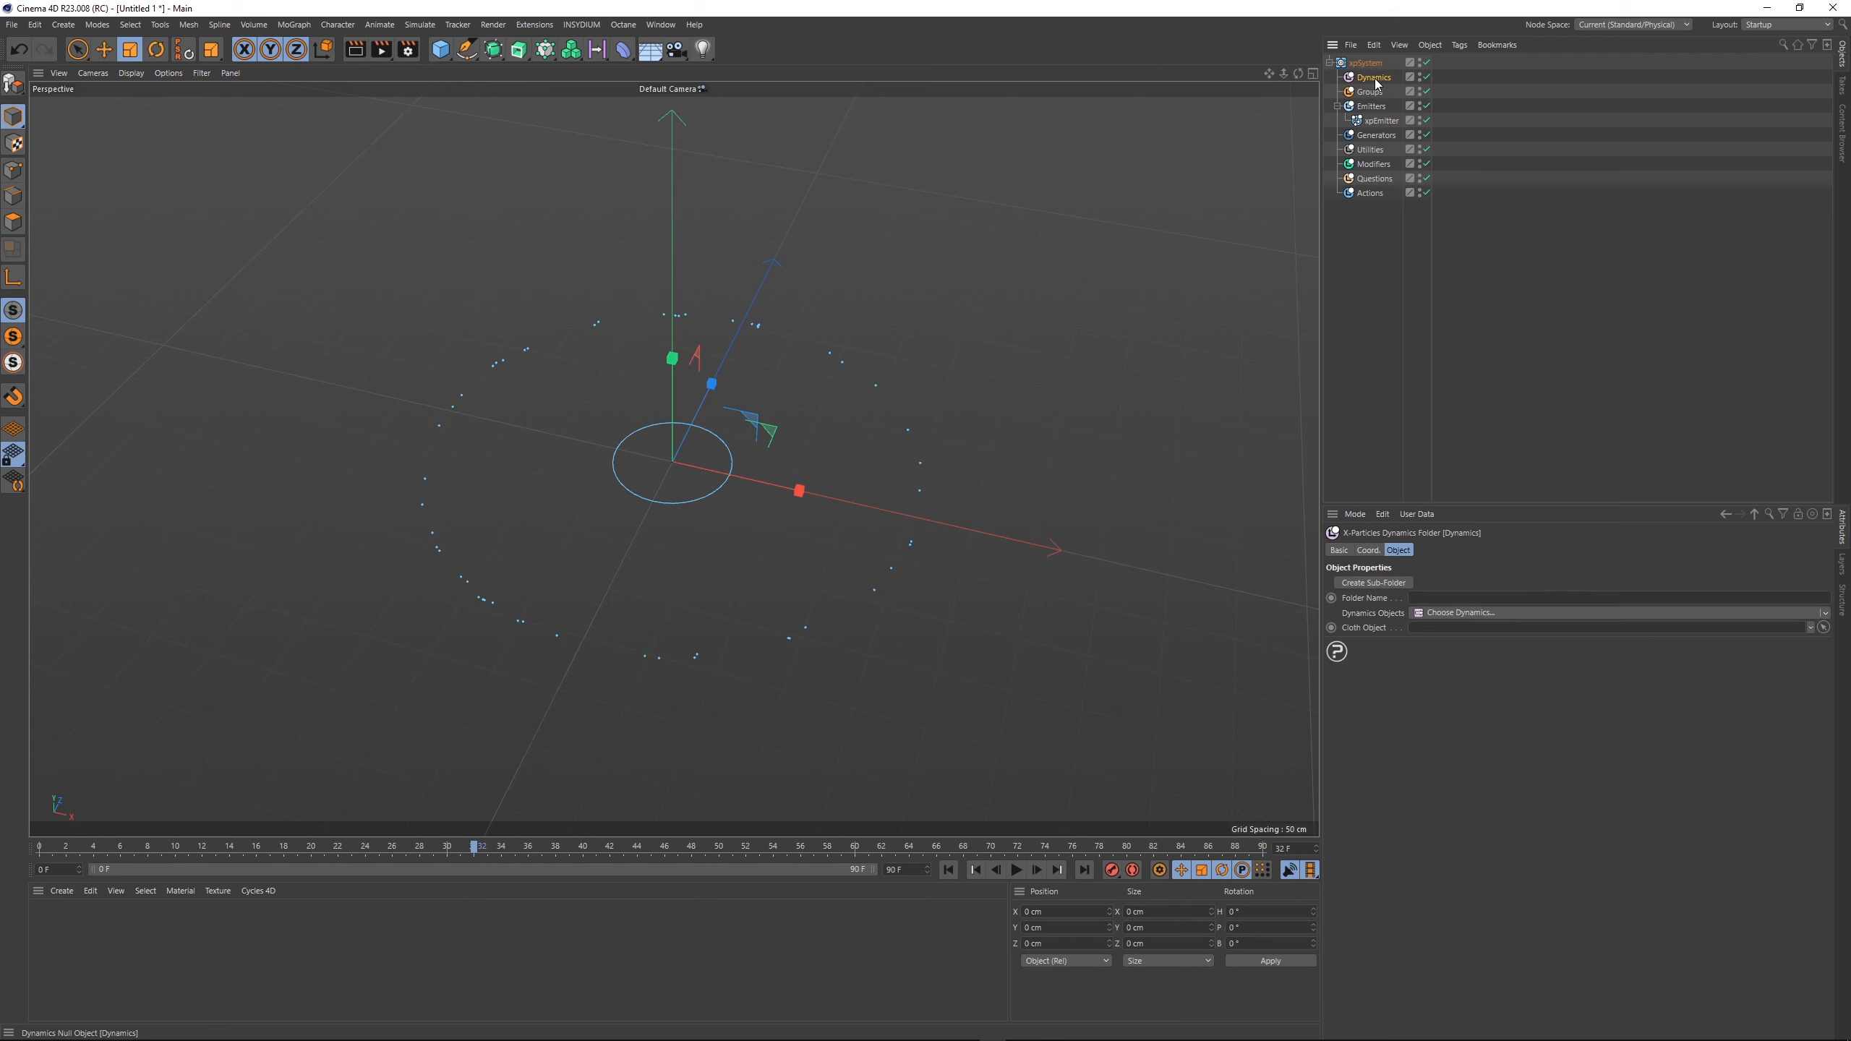
{"action": "left_click", "coordinate": [1384, 117]}
{"action": "right_click", "coordinate": [1384, 120]}
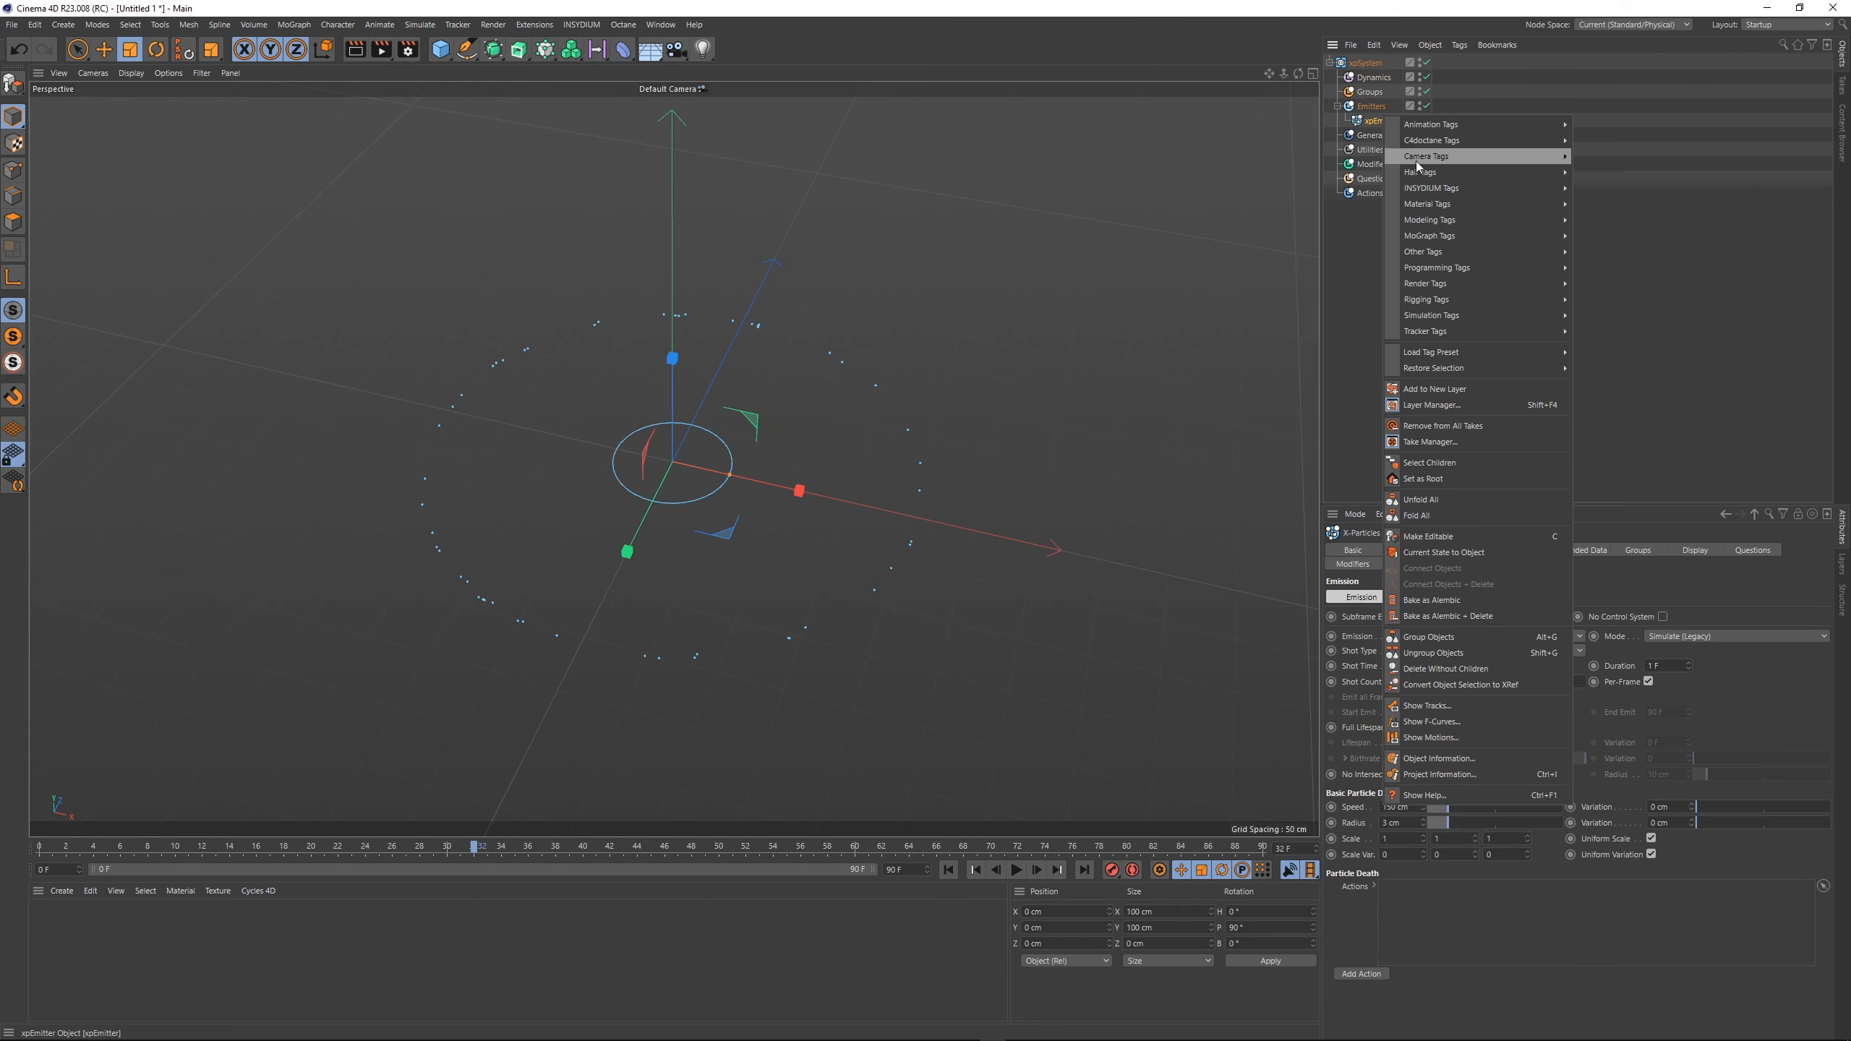
{"action": "mouse_move", "coordinate": [1531, 188]}
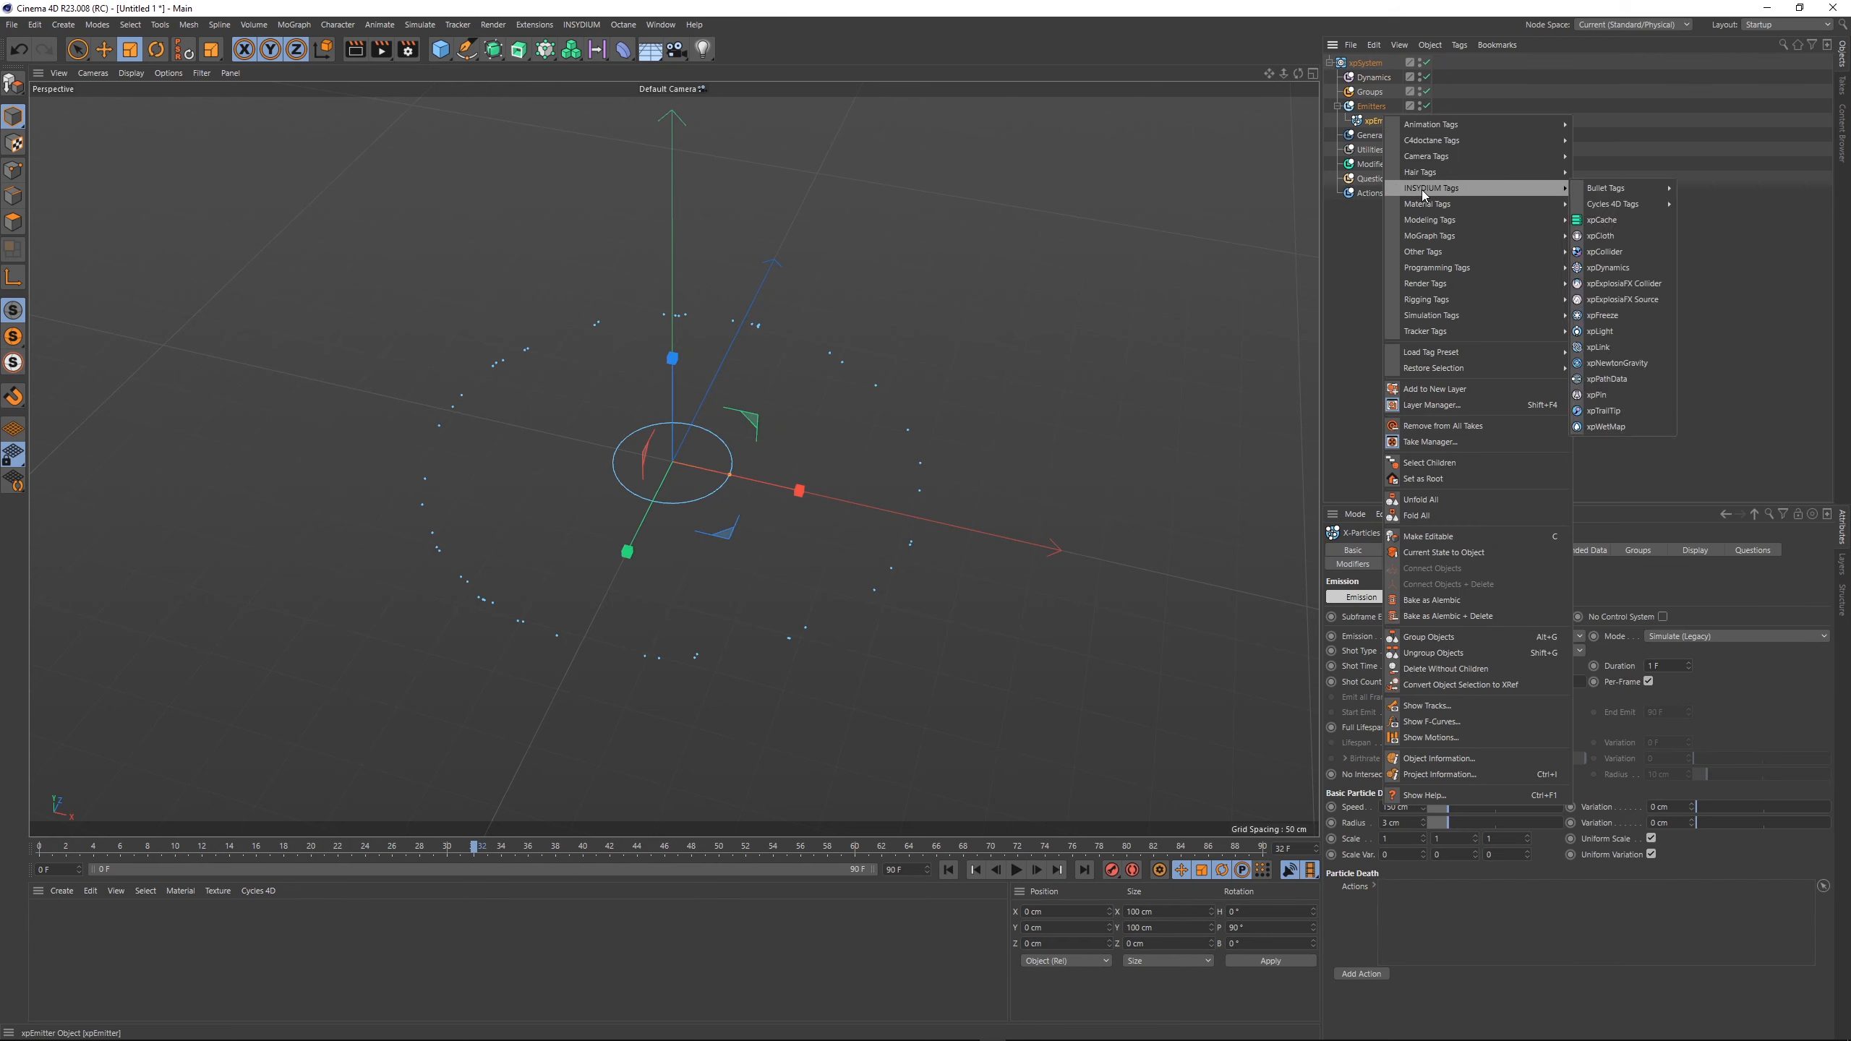
{"action": "left_click", "coordinate": [1634, 301]}
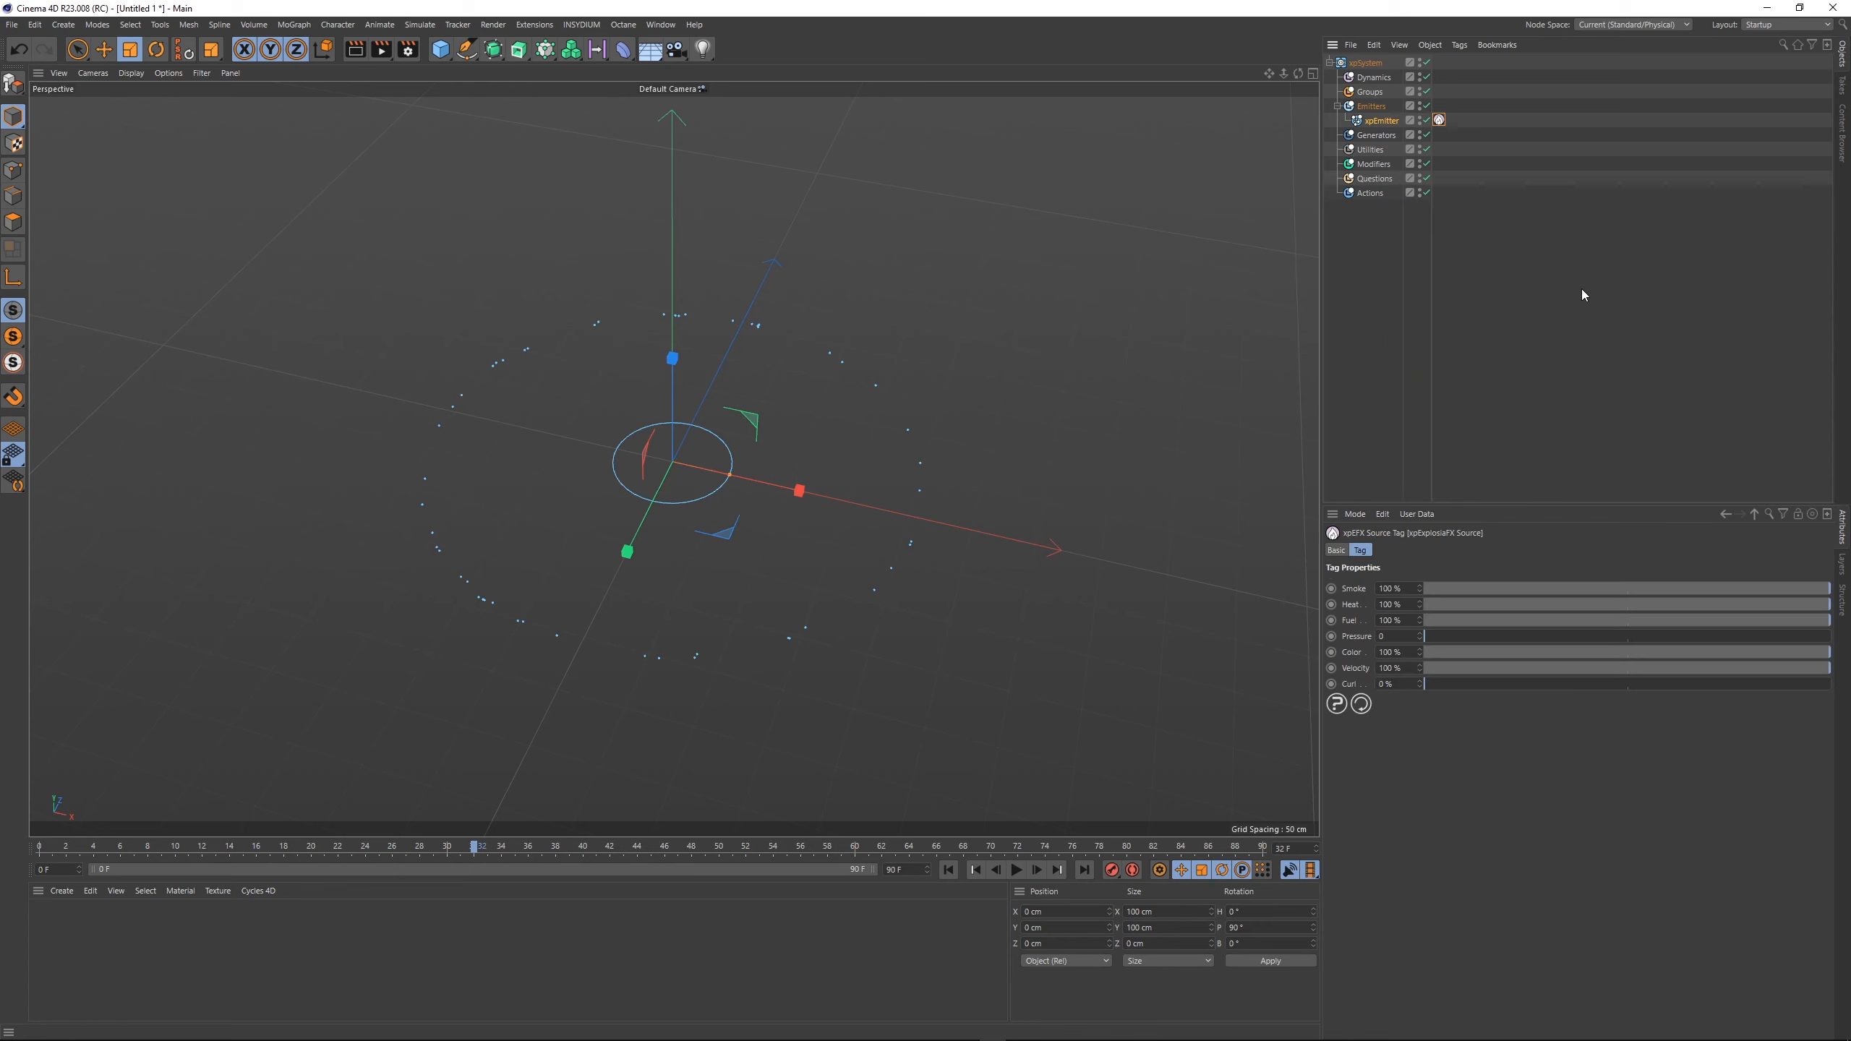
{"action": "left_click", "coordinate": [1373, 78]}
{"action": "right_click", "coordinate": [1379, 121]}
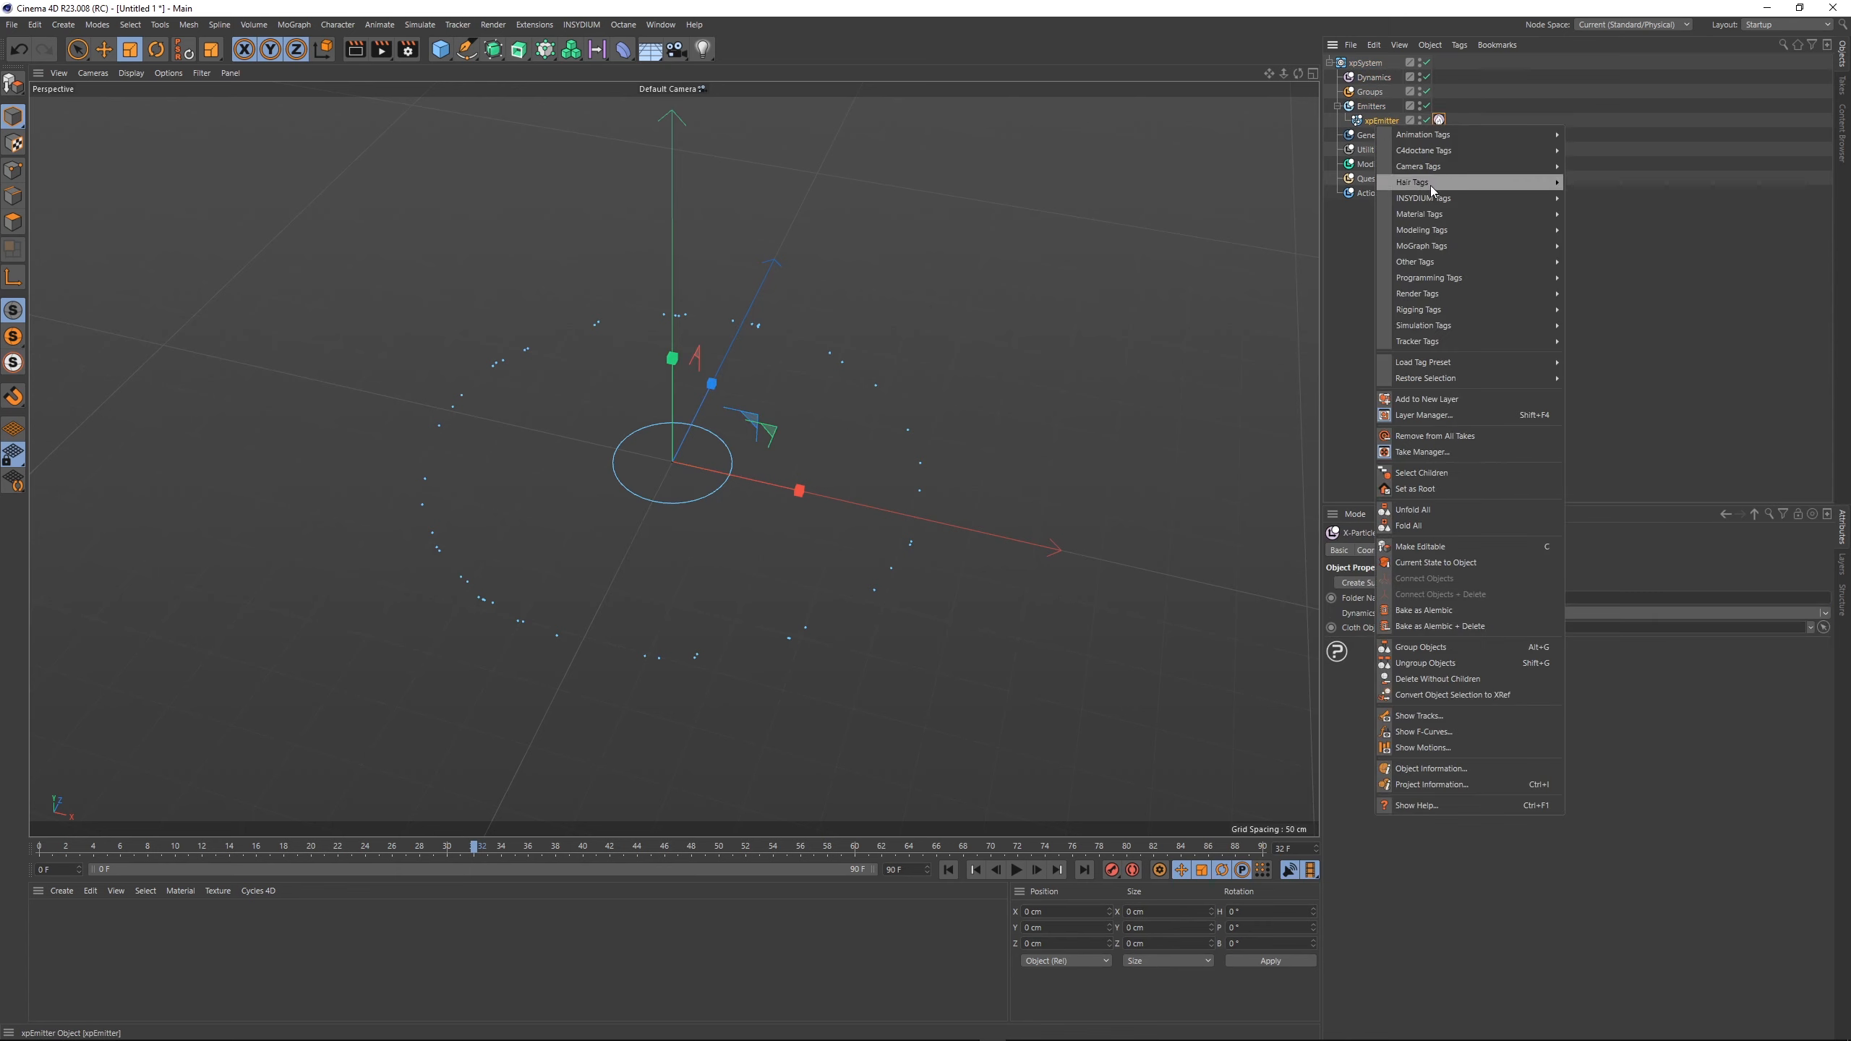
{"action": "mouse_move", "coordinate": [1442, 197]}
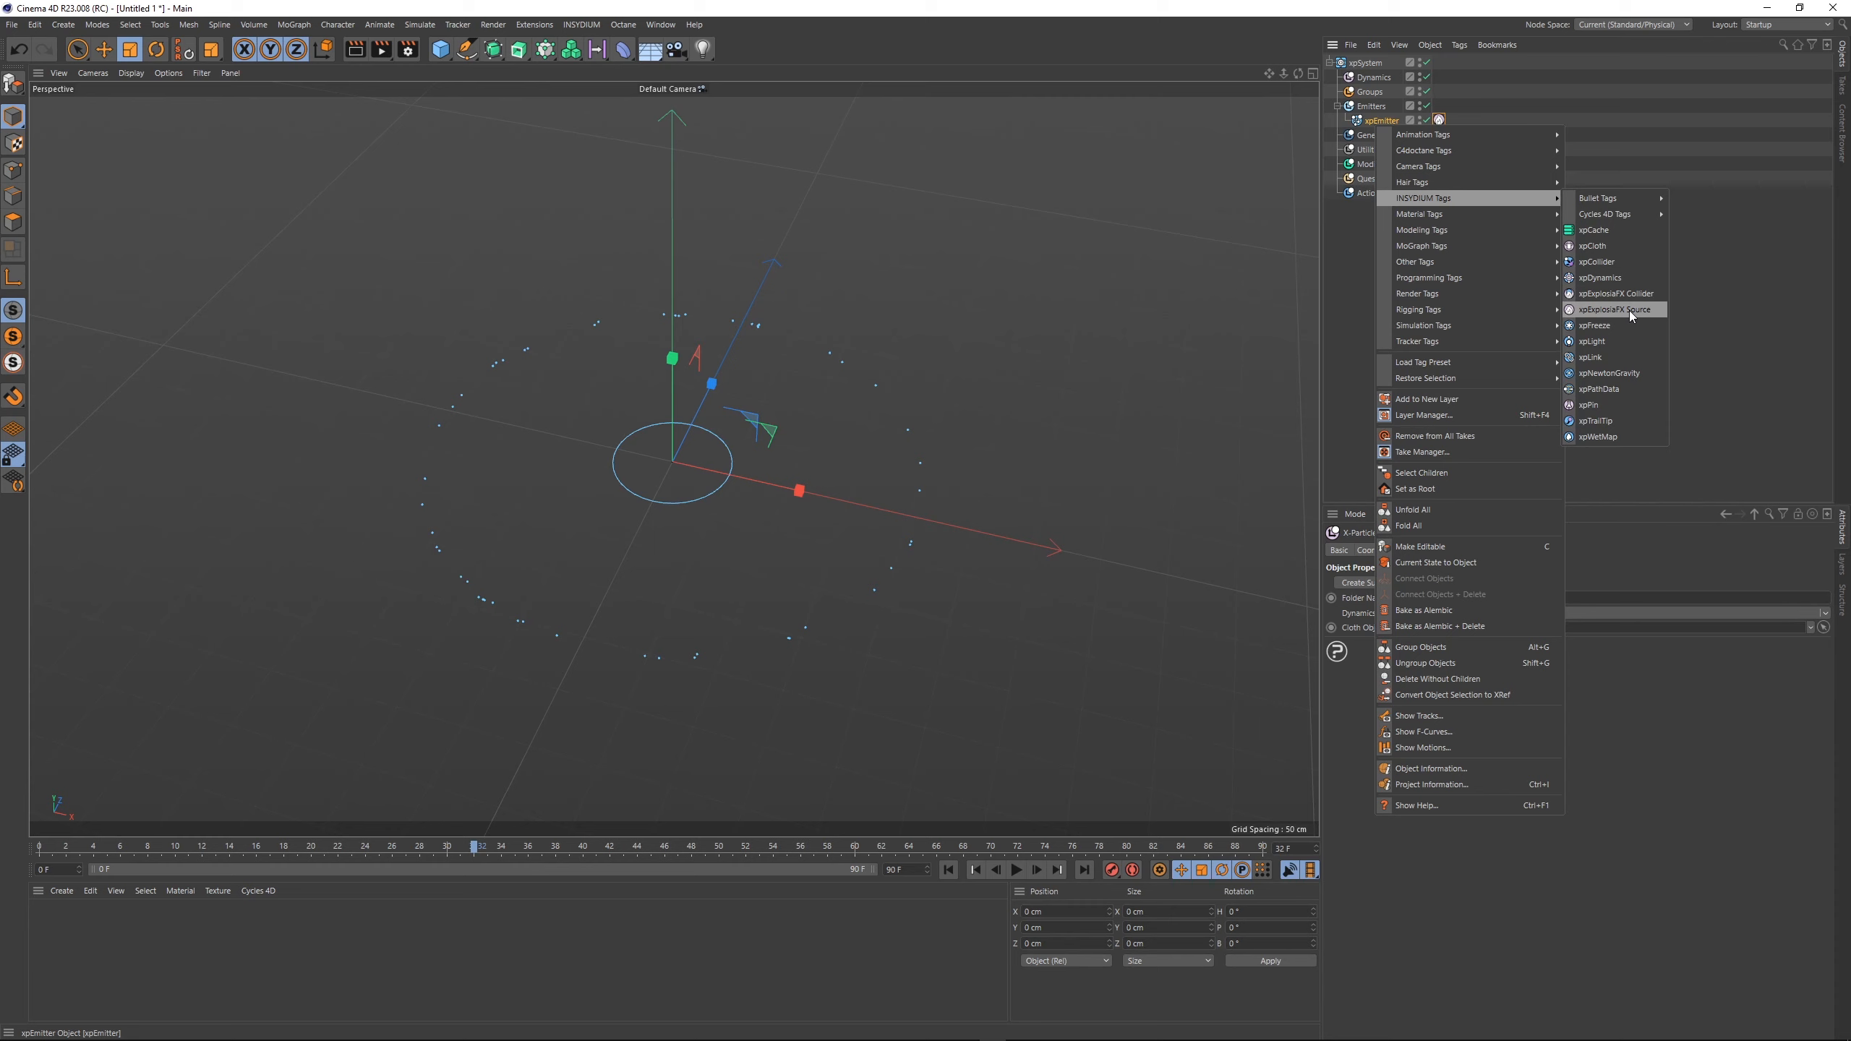
- Add an xpExplosiaFX object to the Dynamics folder and play the simulation from the start
{"action": "left_click", "coordinate": [1383, 79]}
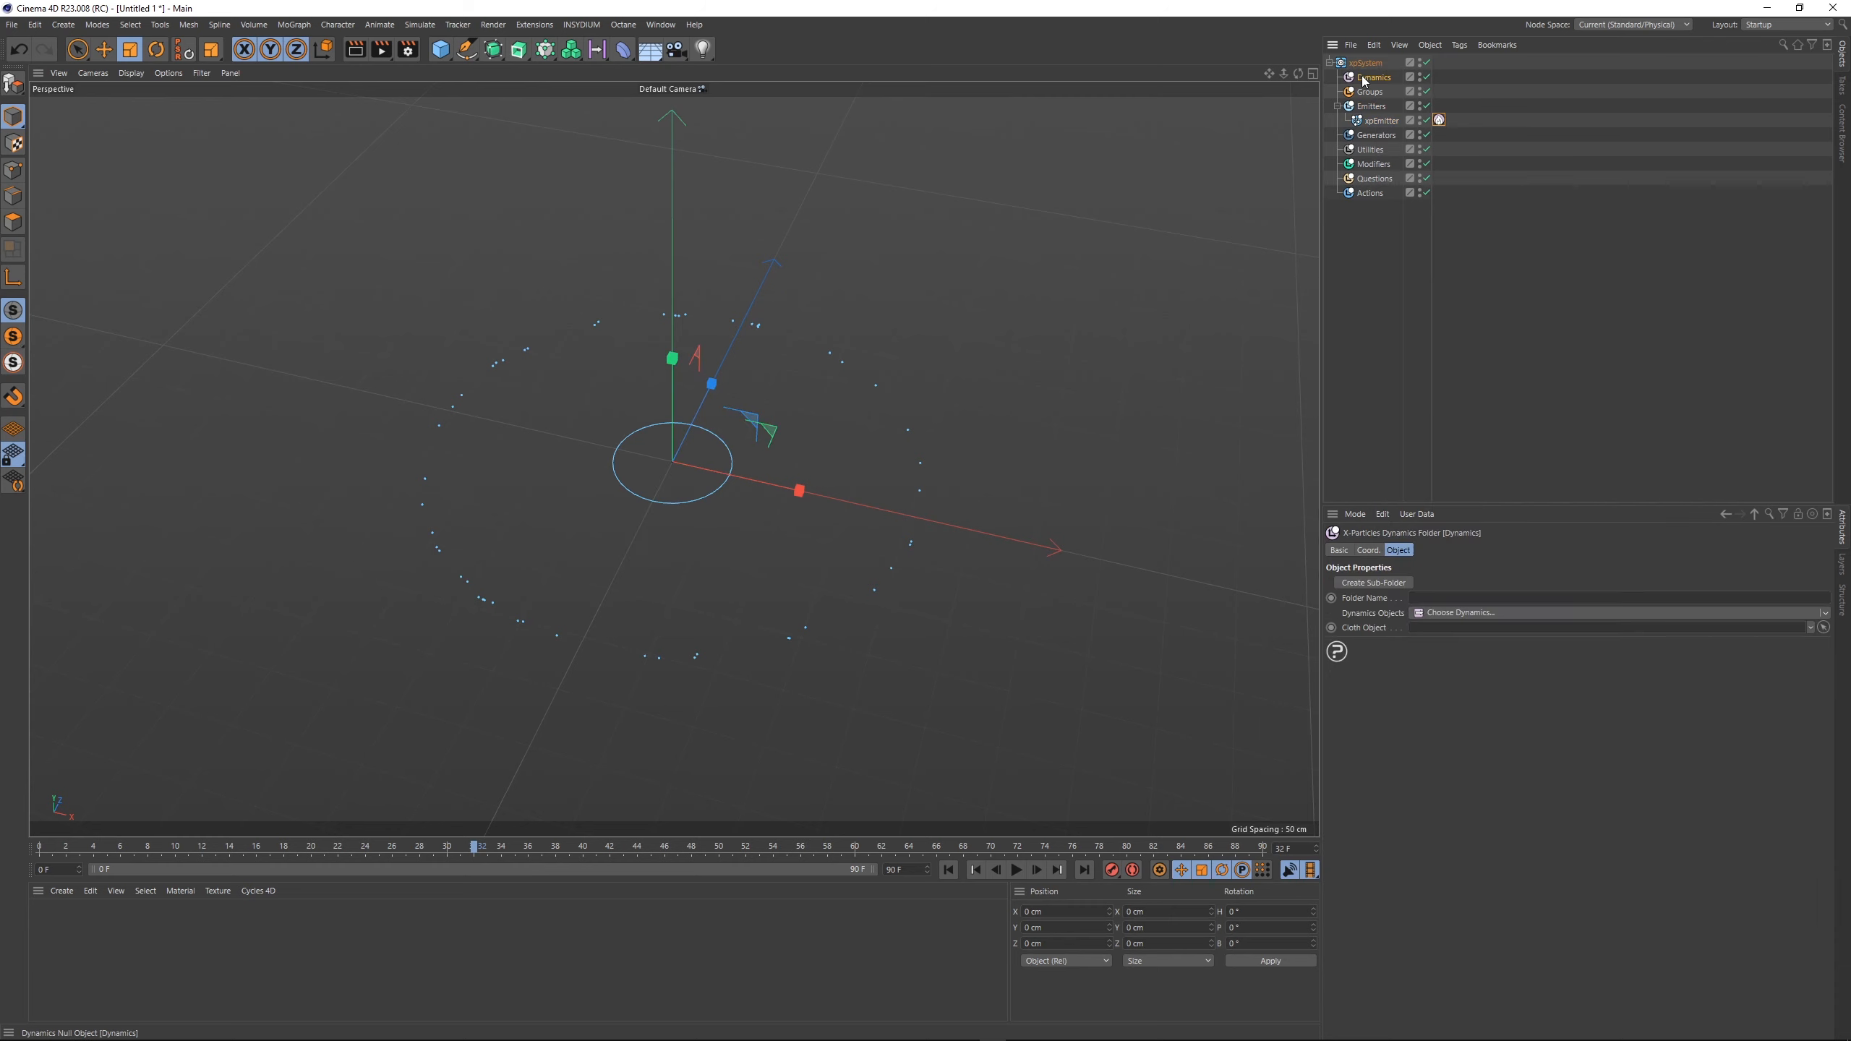
{"action": "left_click", "coordinate": [1824, 613]}
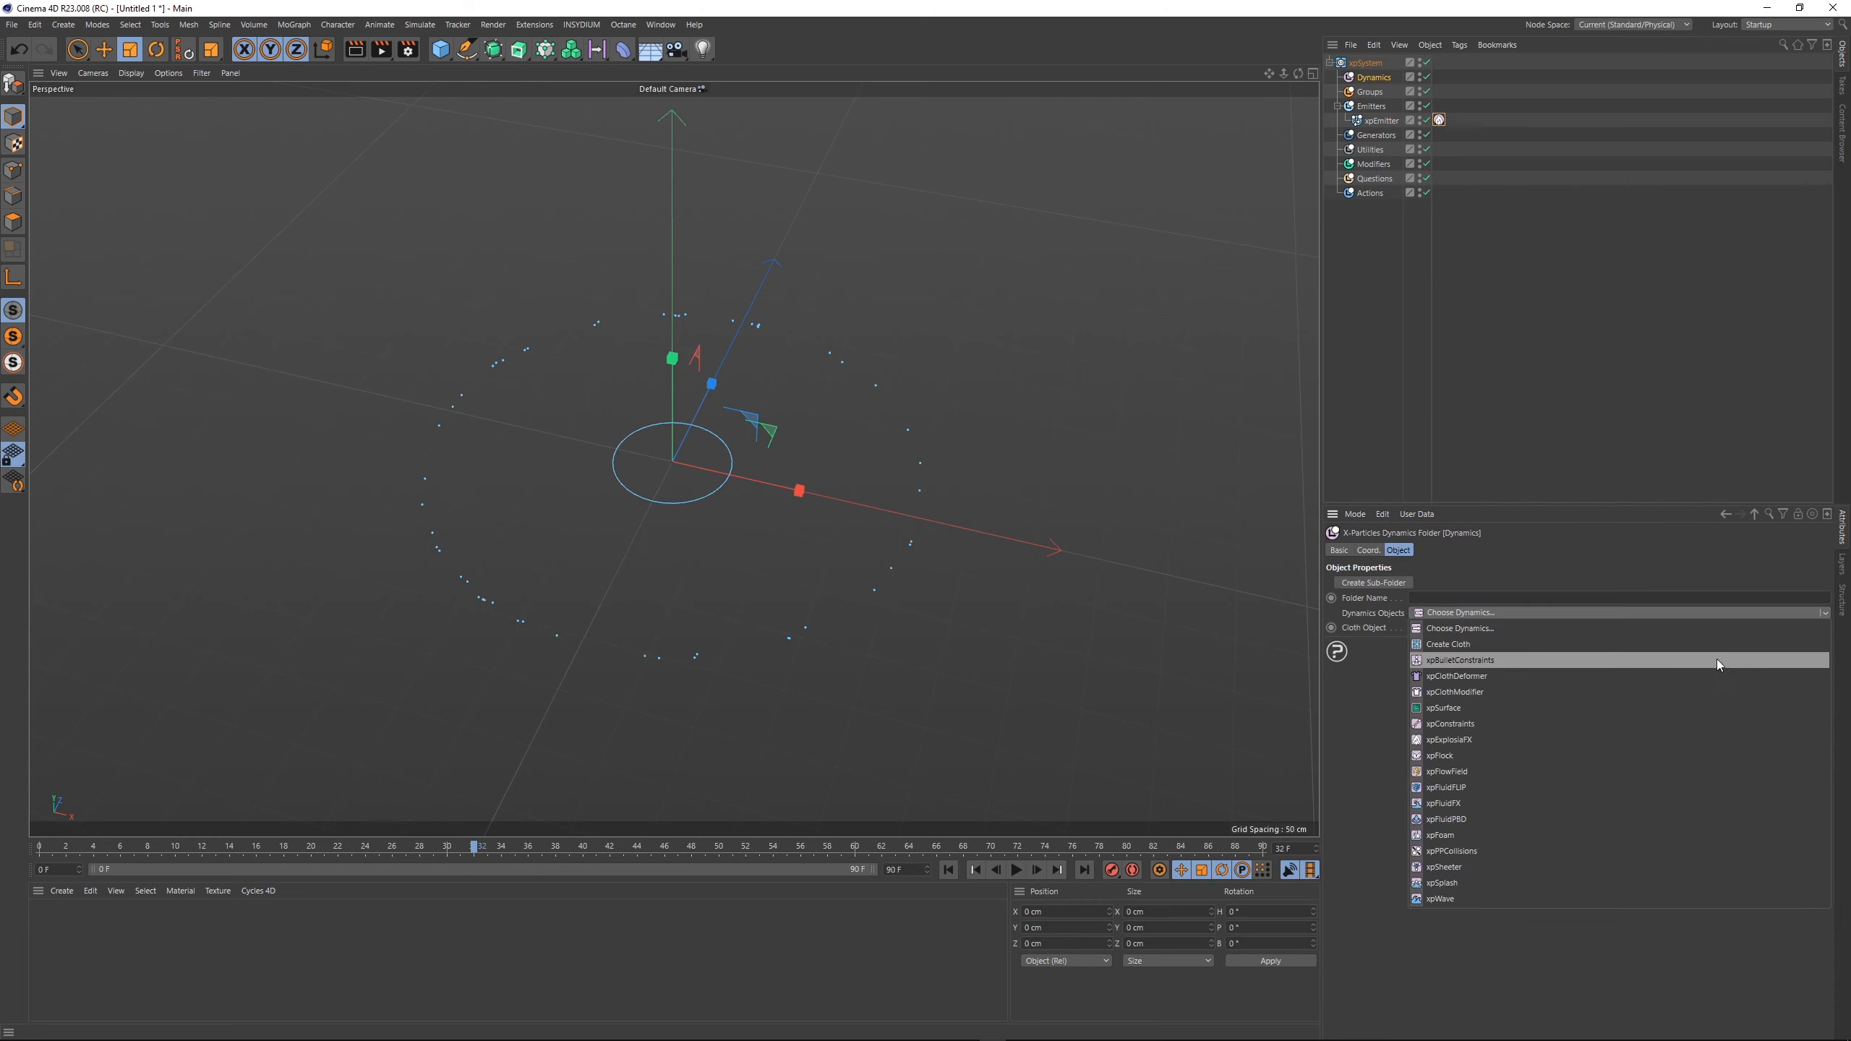
{"action": "left_click", "coordinate": [1484, 732]}
{"action": "left_click", "coordinate": [949, 869]}
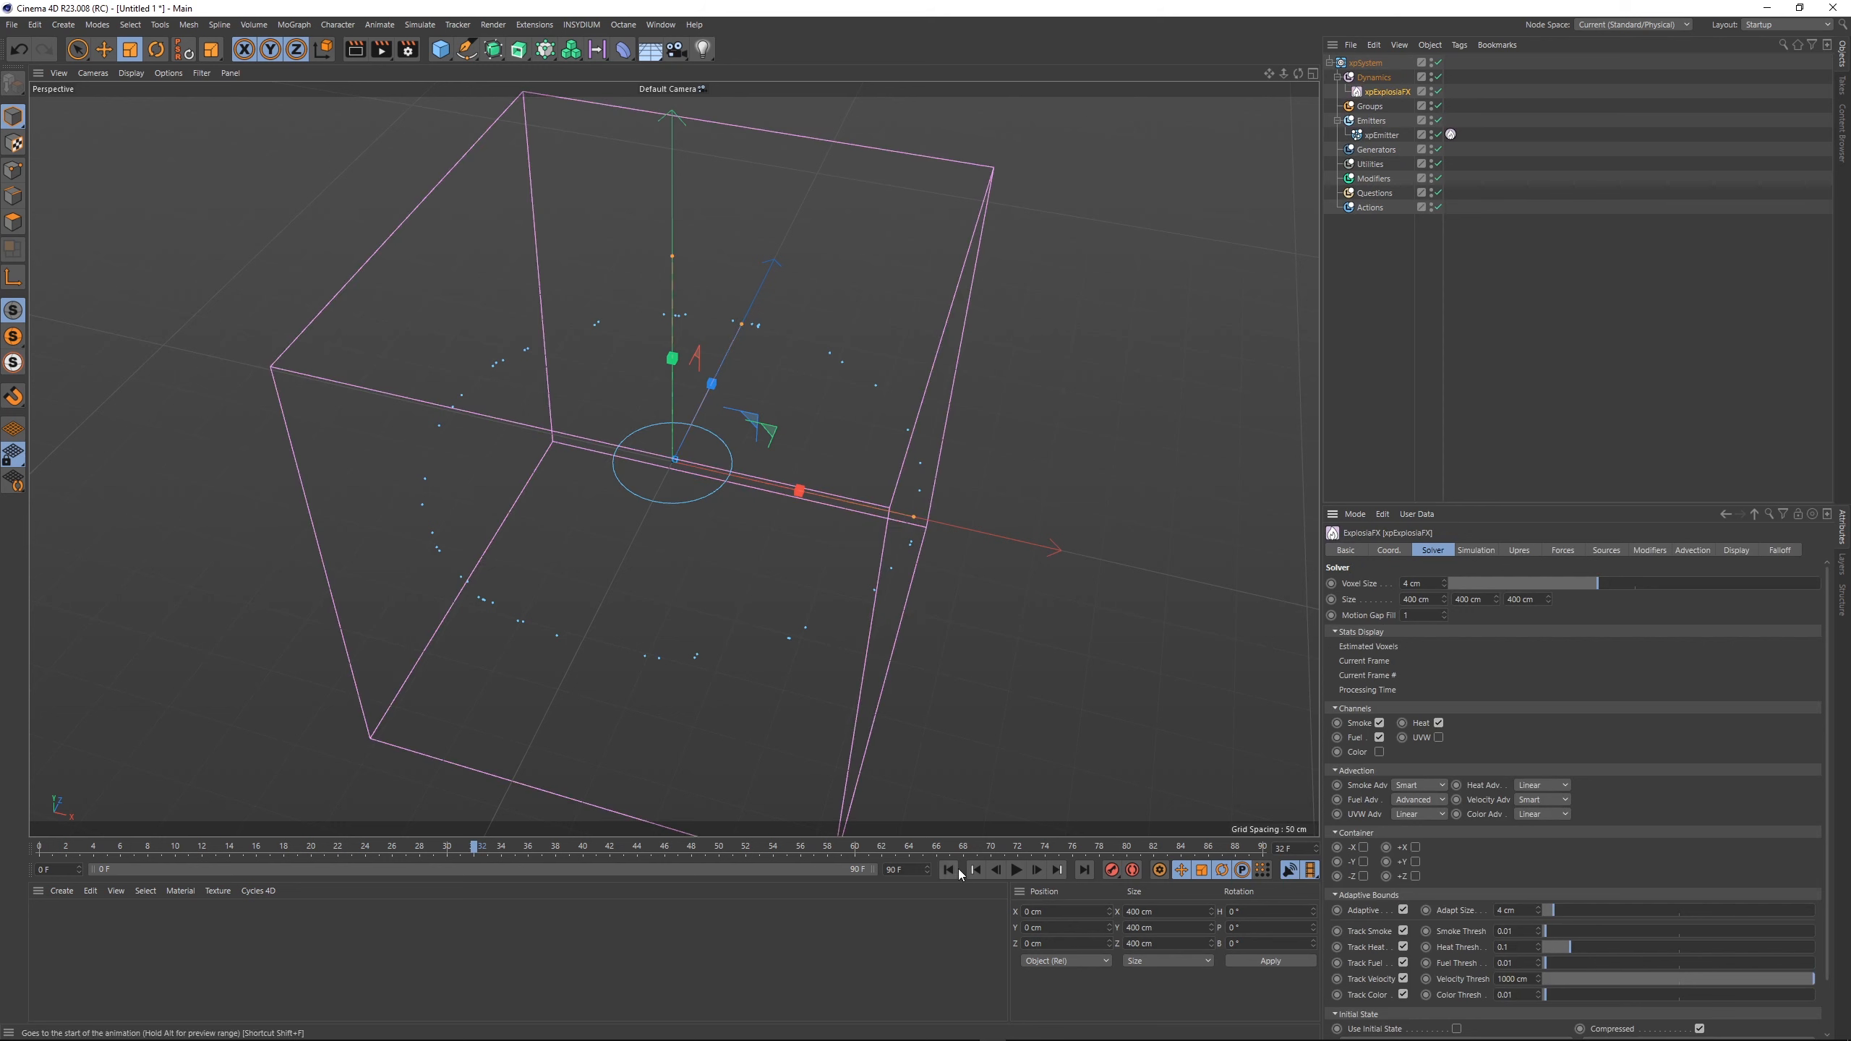
{"action": "left_click", "coordinate": [1017, 871]}
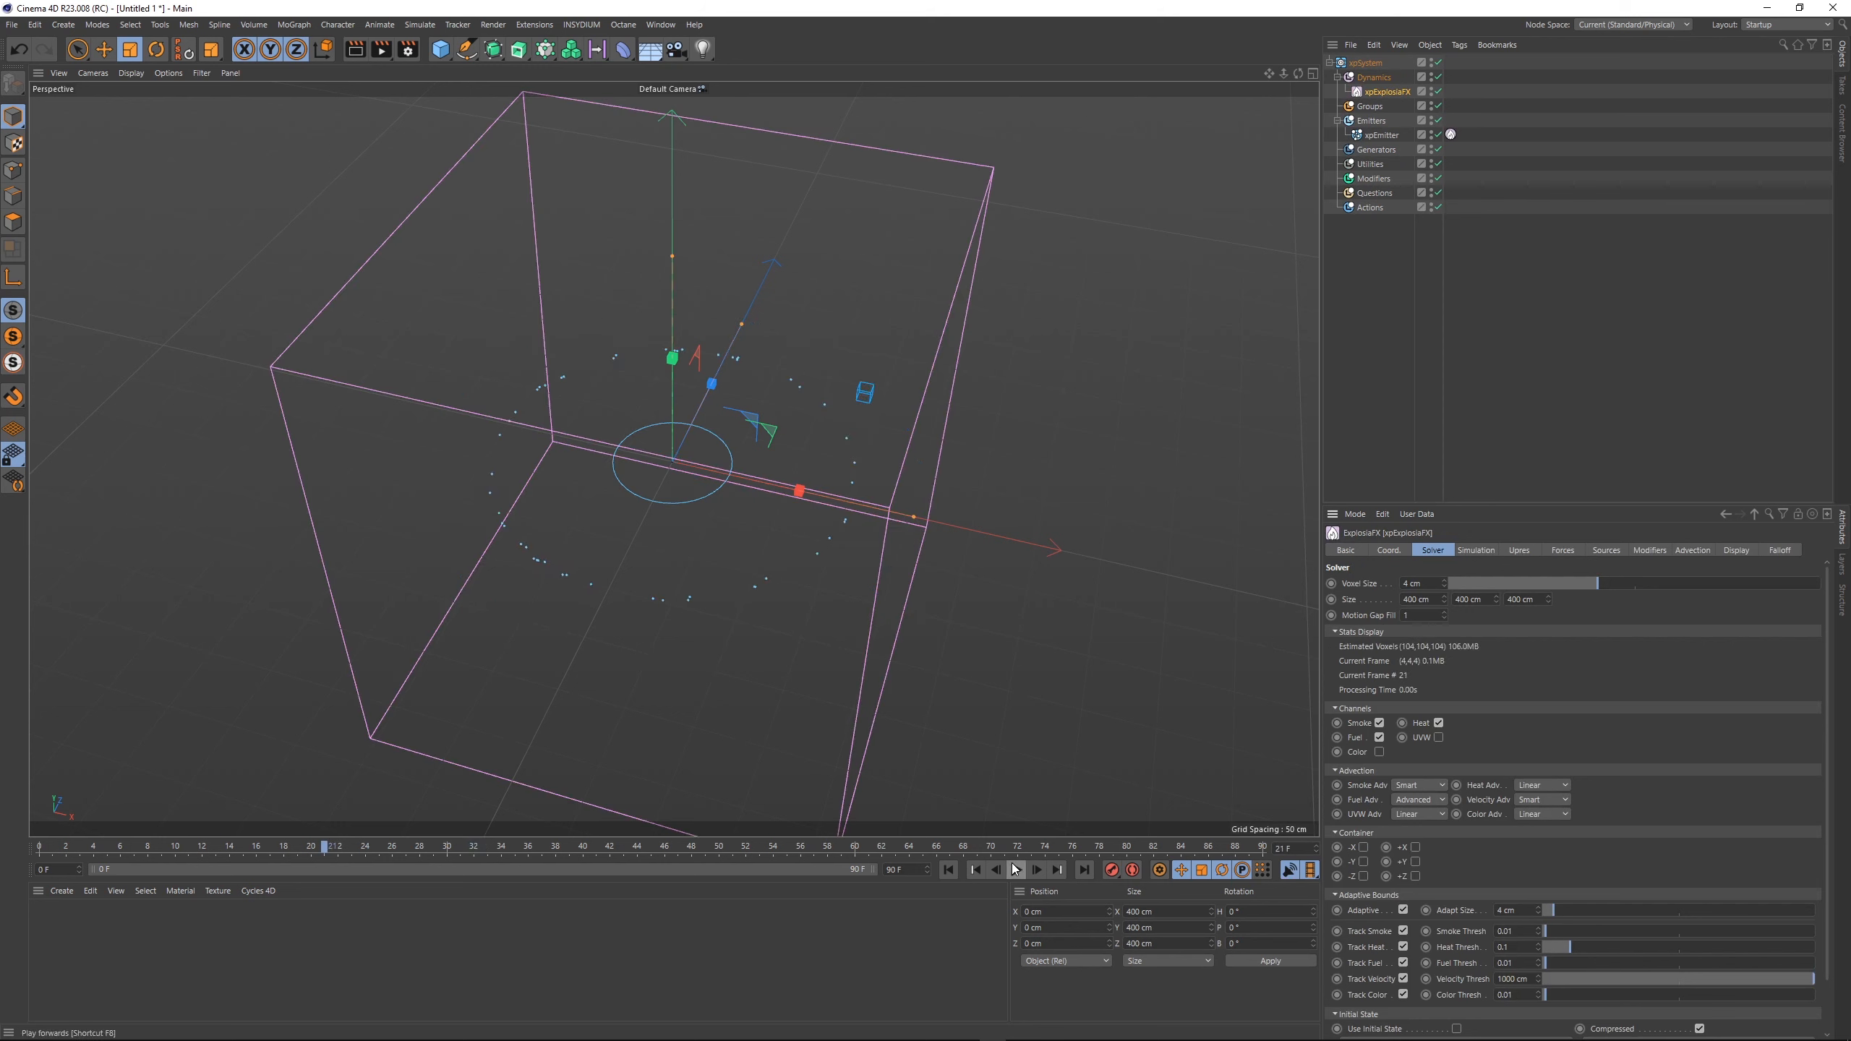
{"action": "left_click", "coordinate": [1472, 368]}
- Set Fuel to 10 in the xpEmitter's physical data and play the simulation from the start
{"action": "left_click", "coordinate": [1368, 136]}
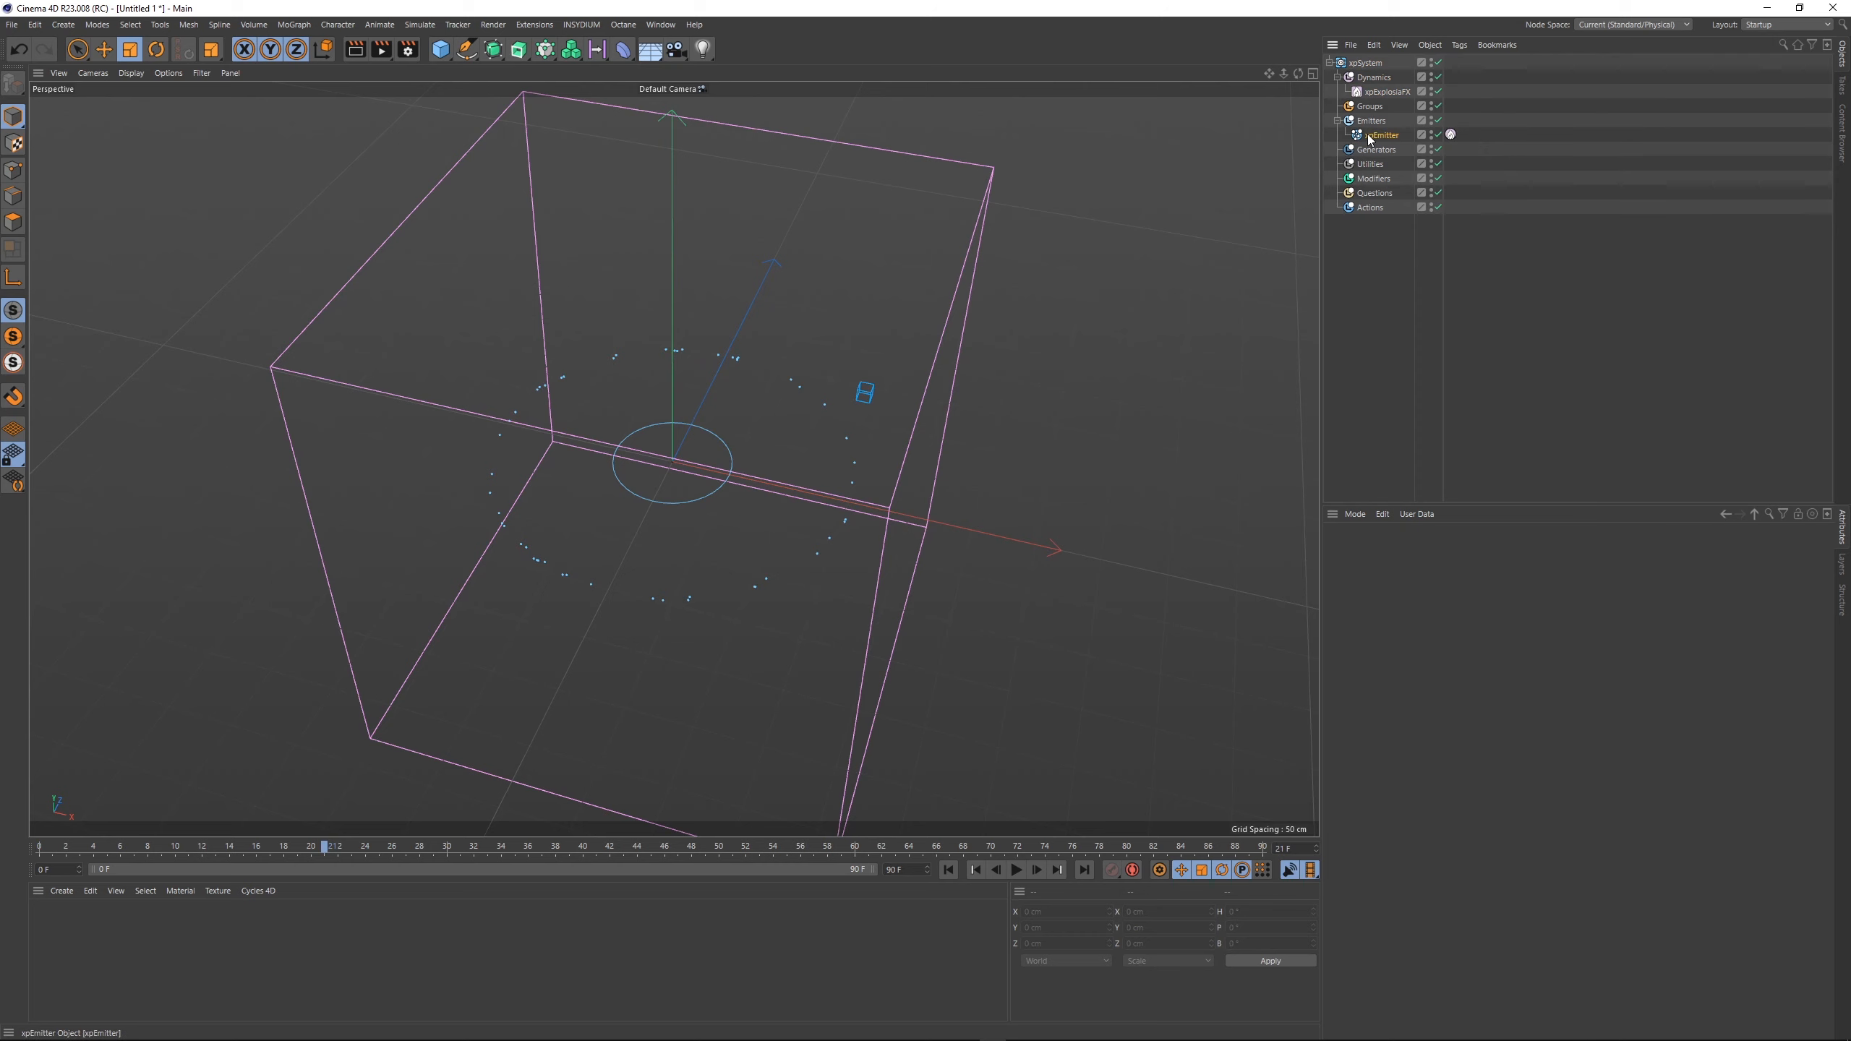
{"action": "left_click", "coordinate": [1663, 553]}
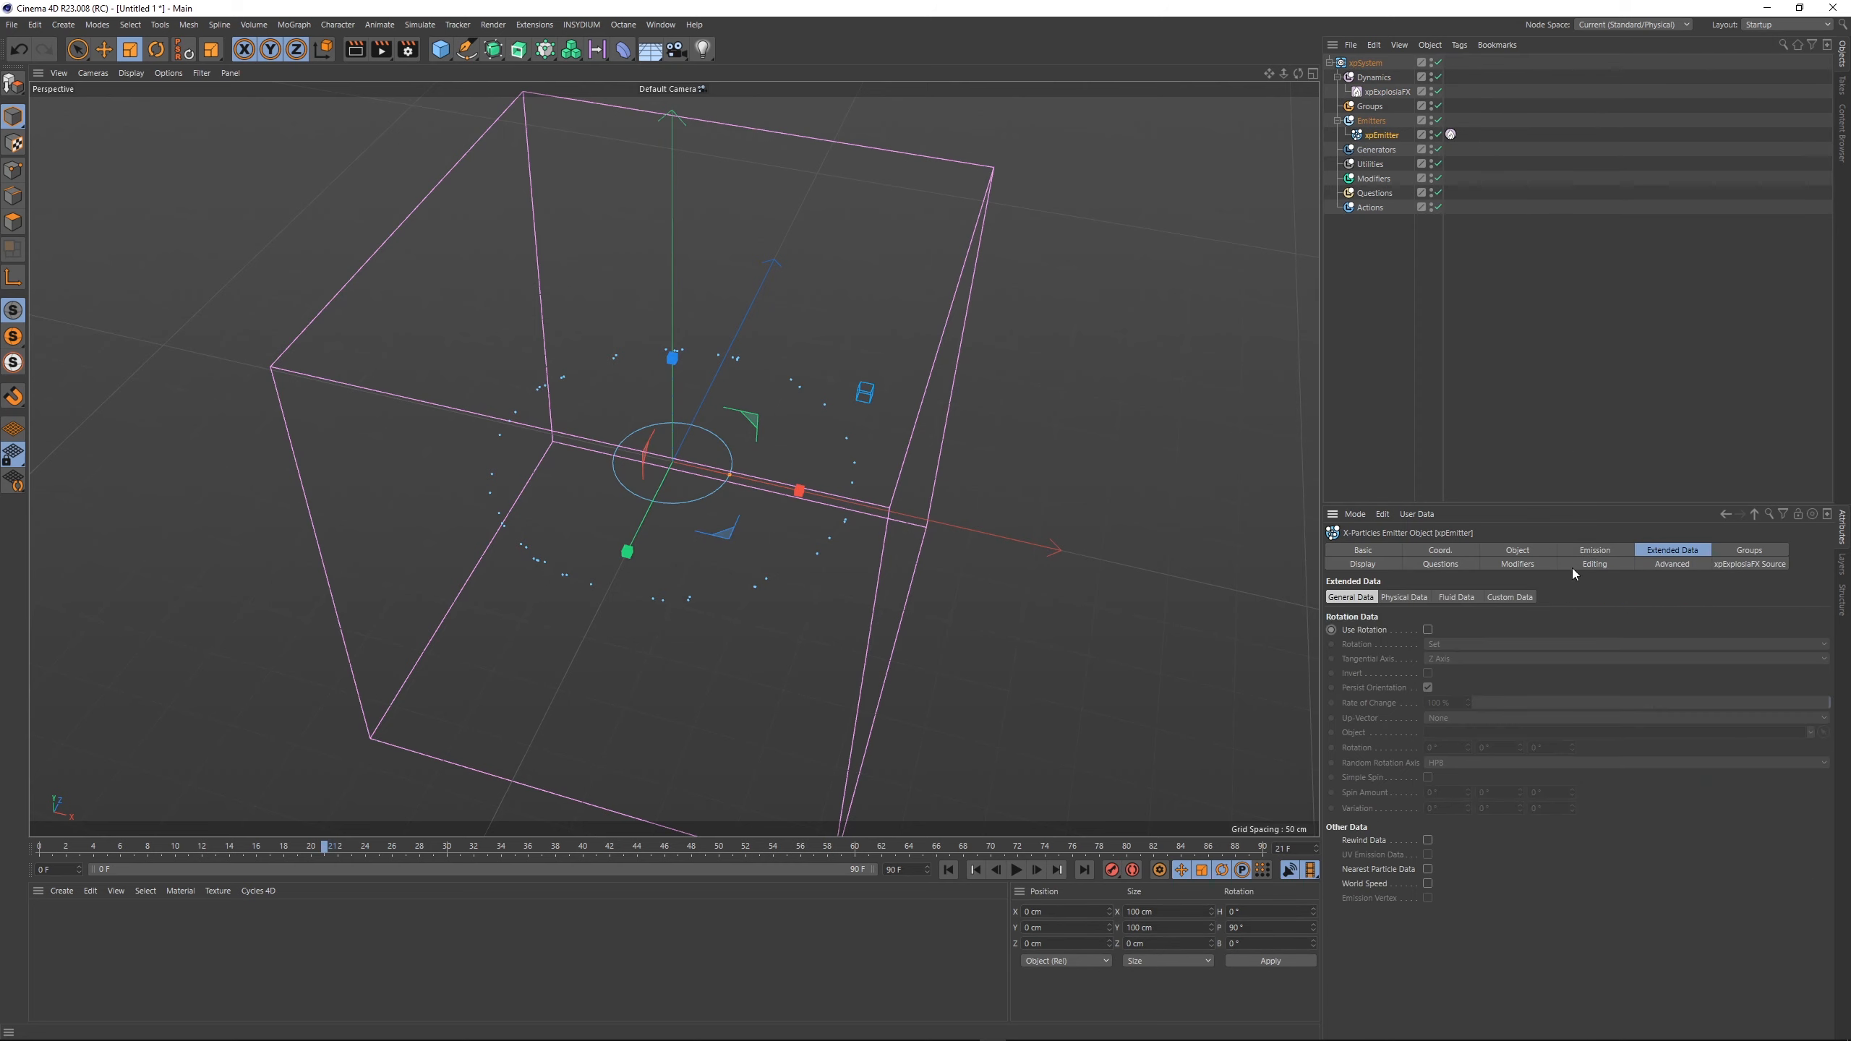
{"action": "left_click", "coordinate": [1404, 598]}
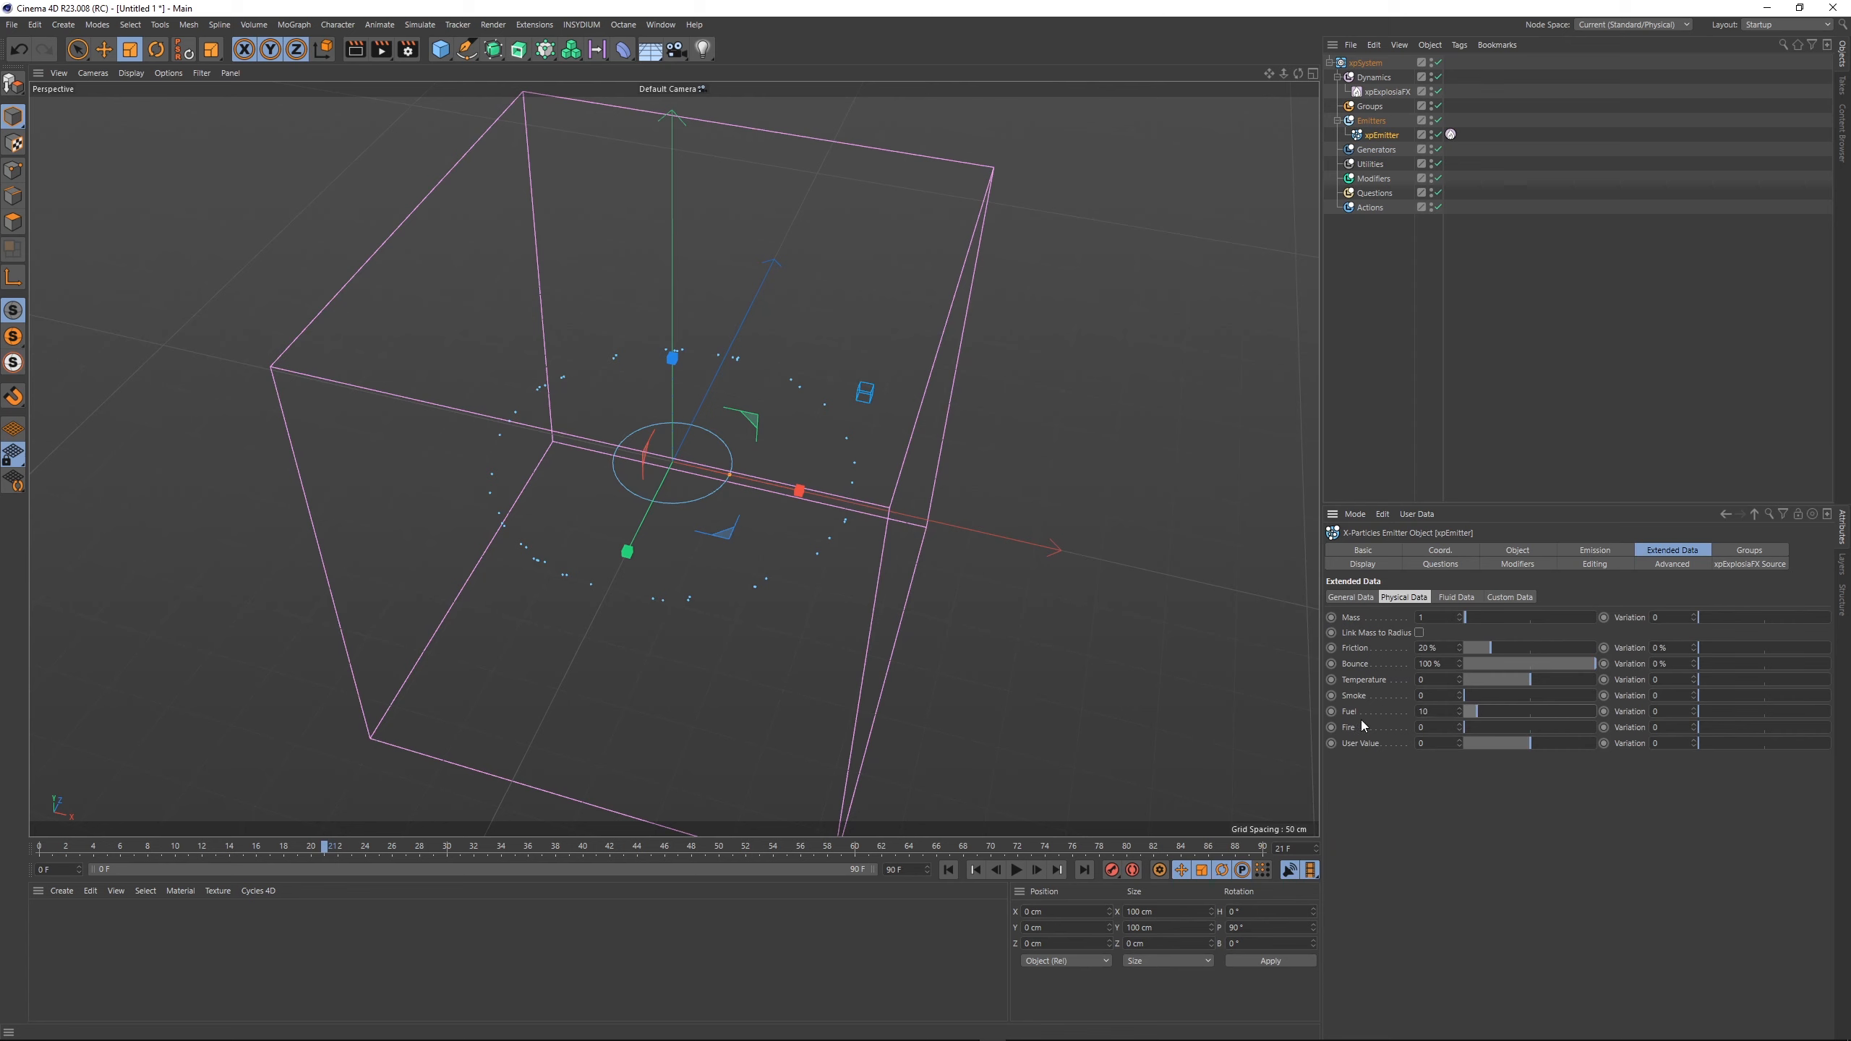
{"action": "left_click", "coordinate": [949, 870]}
{"action": "left_click", "coordinate": [1017, 870]}
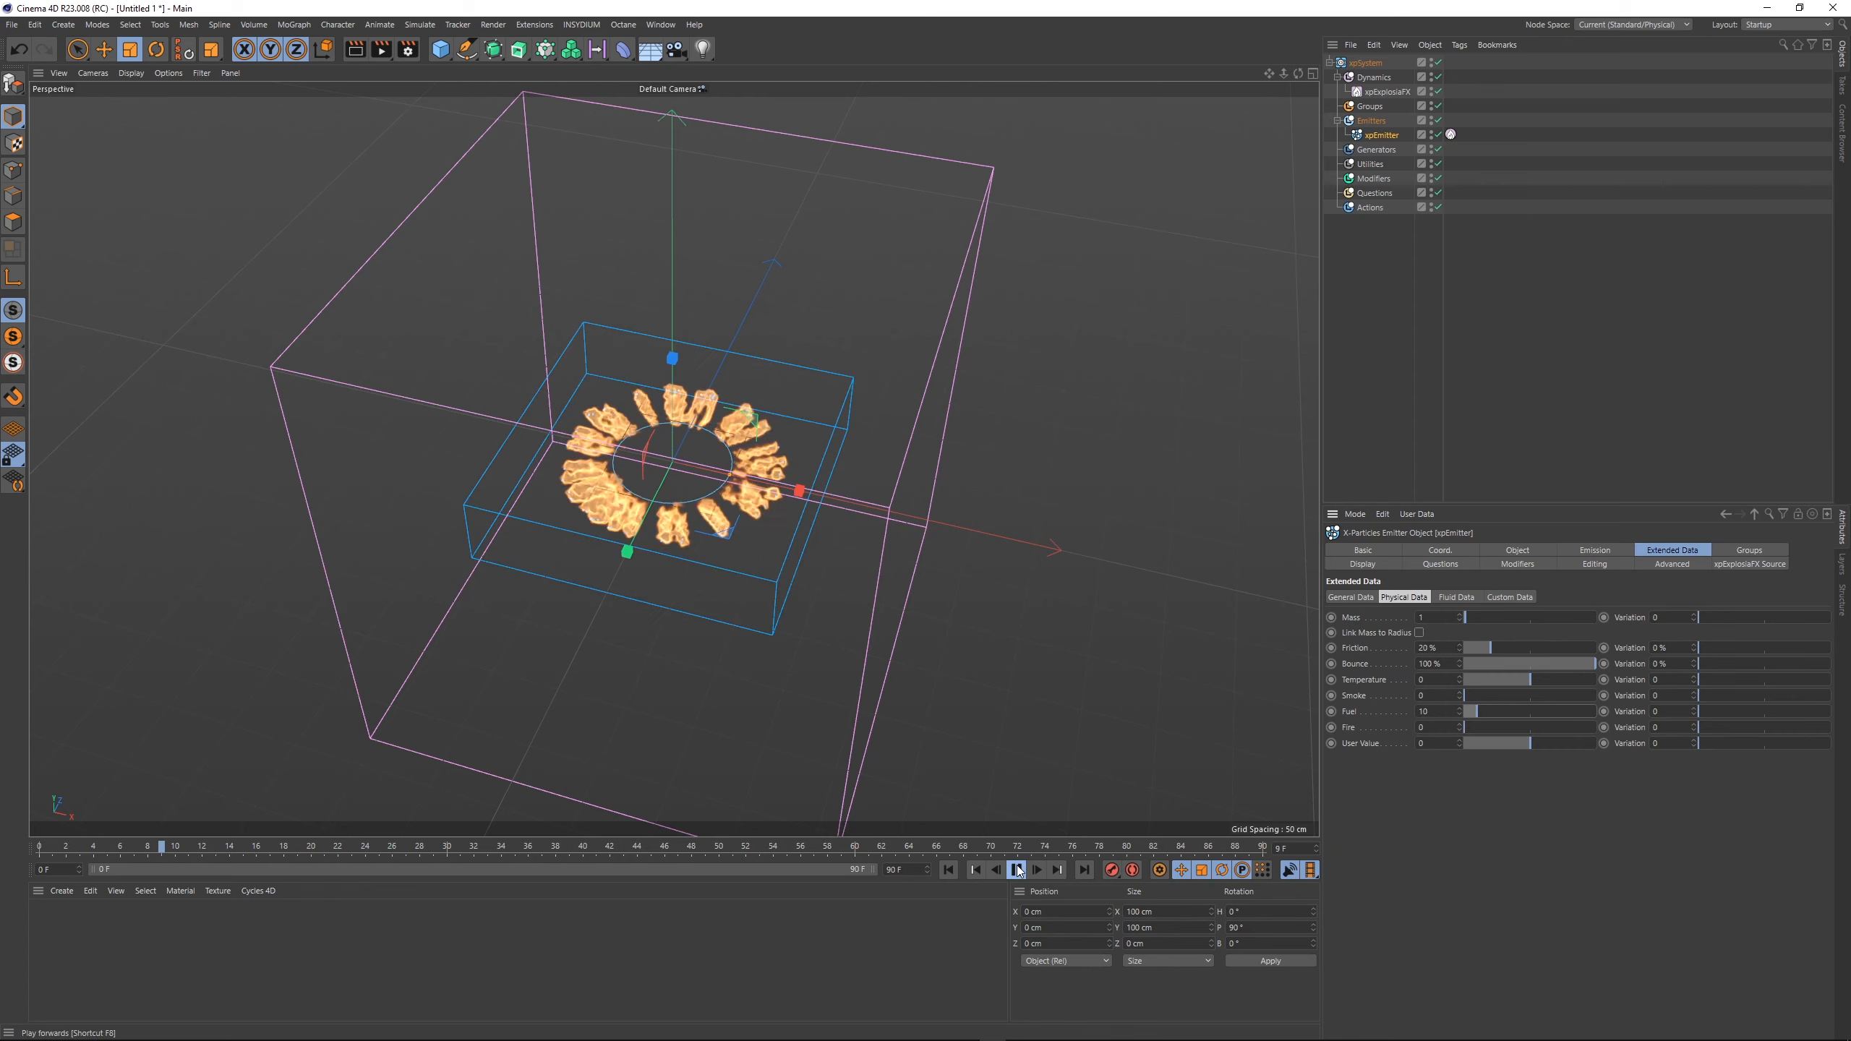
{"action": "left_click", "coordinate": [1016, 870]}
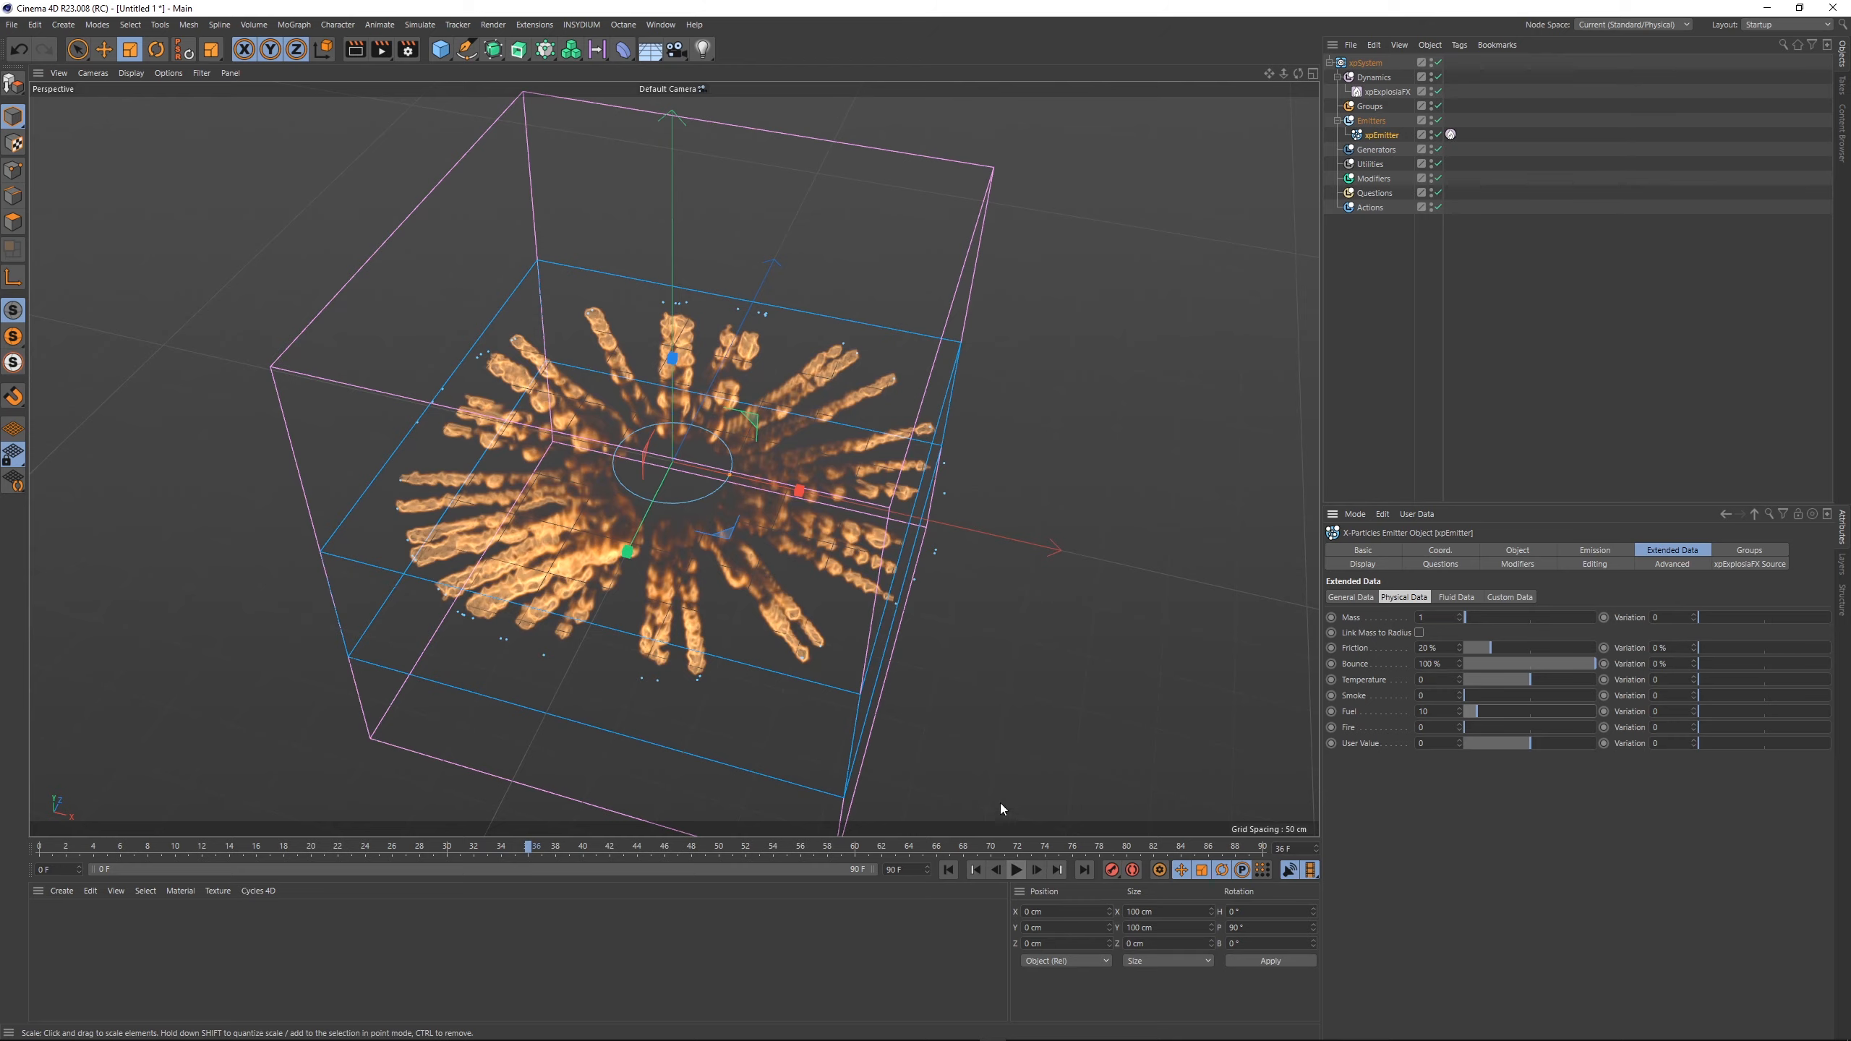
- Replay the simulation from the start and examine the flame trails up close
{"action": "mouse_move", "coordinate": [718, 512]}
{"action": "left_mouse_down", "text": "alt"}
{"action": "mouse_move", "coordinate": [708, 454]}
{"action": "mouse_move", "coordinate": [718, 528]}
{"action": "mouse_move", "coordinate": [718, 512]}
{"action": "left_mouse_up", "text": "alt"}
{"action": "right_click_drag", "start_coordinate": [718, 512], "coordinate": [781, 433], "text": "alt"}
{"action": "left_click_drag", "start_coordinate": [782, 433], "coordinate": [781, 505], "text": "alt"}
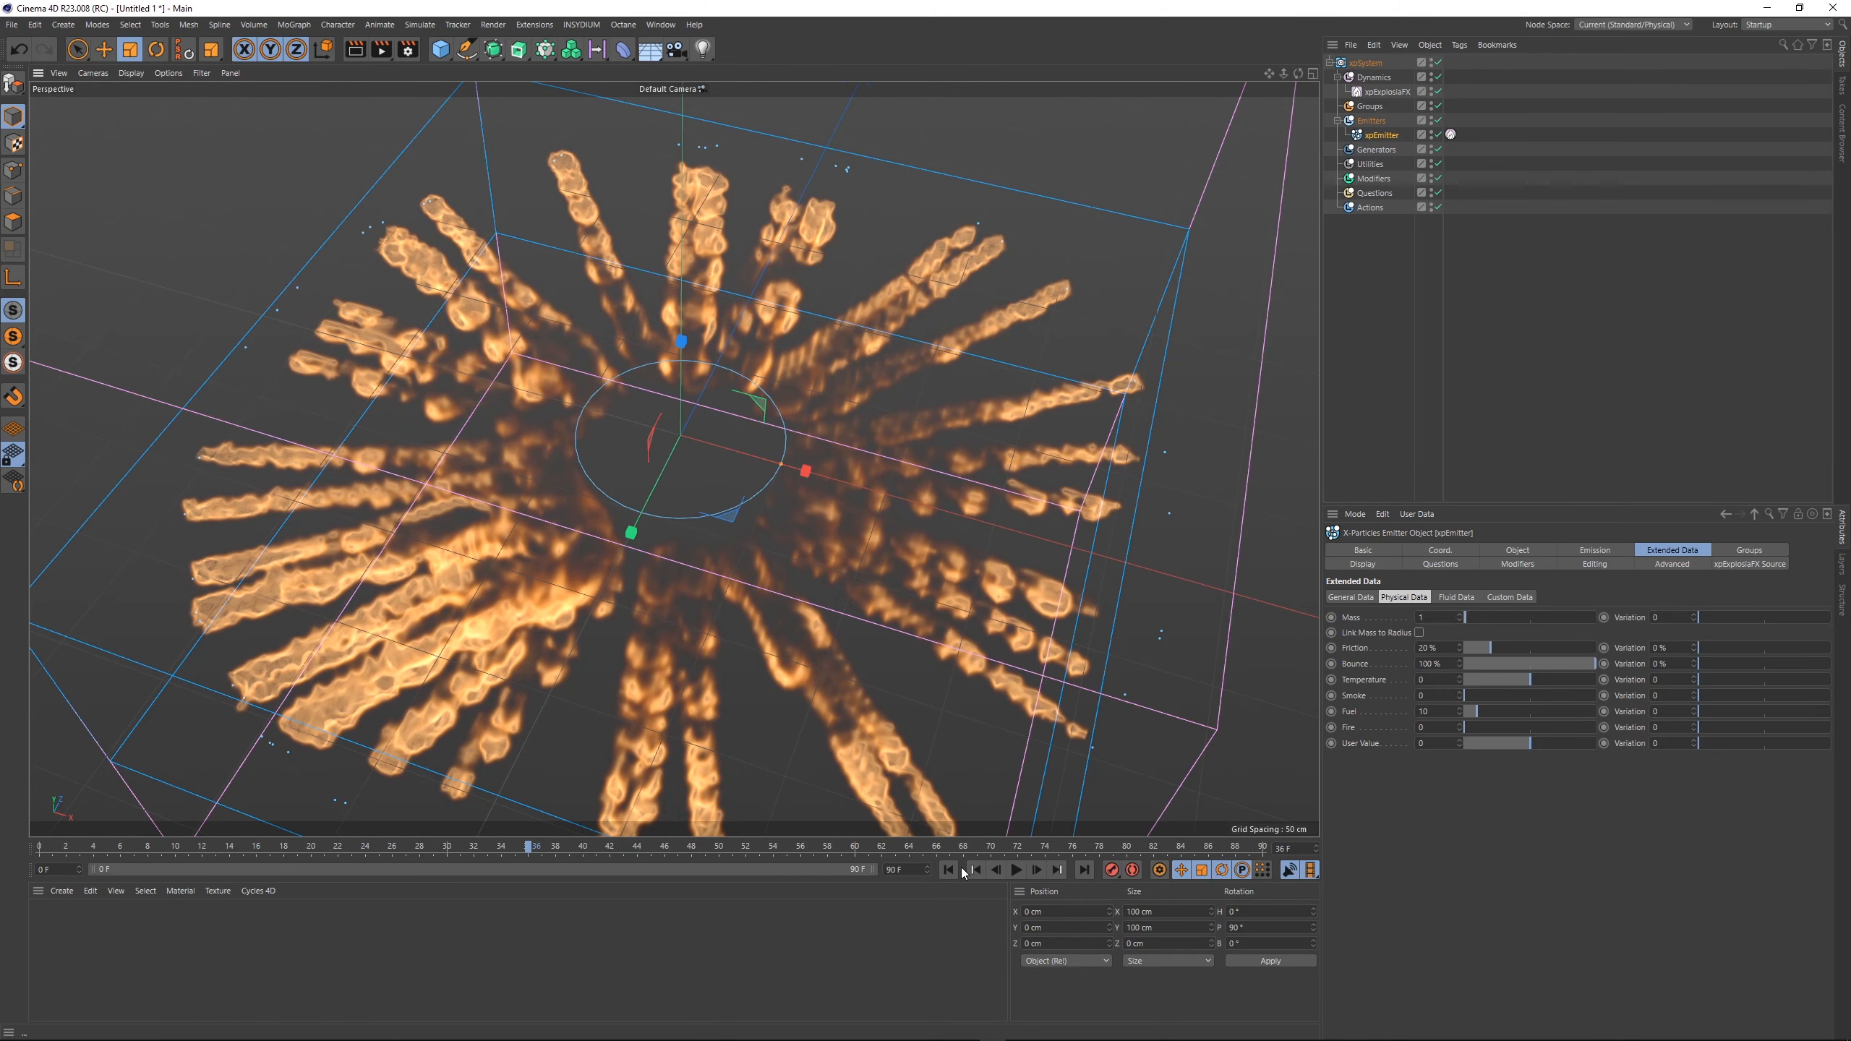
{"action": "left_click", "coordinate": [948, 870]}
{"action": "left_click", "coordinate": [1016, 870]}
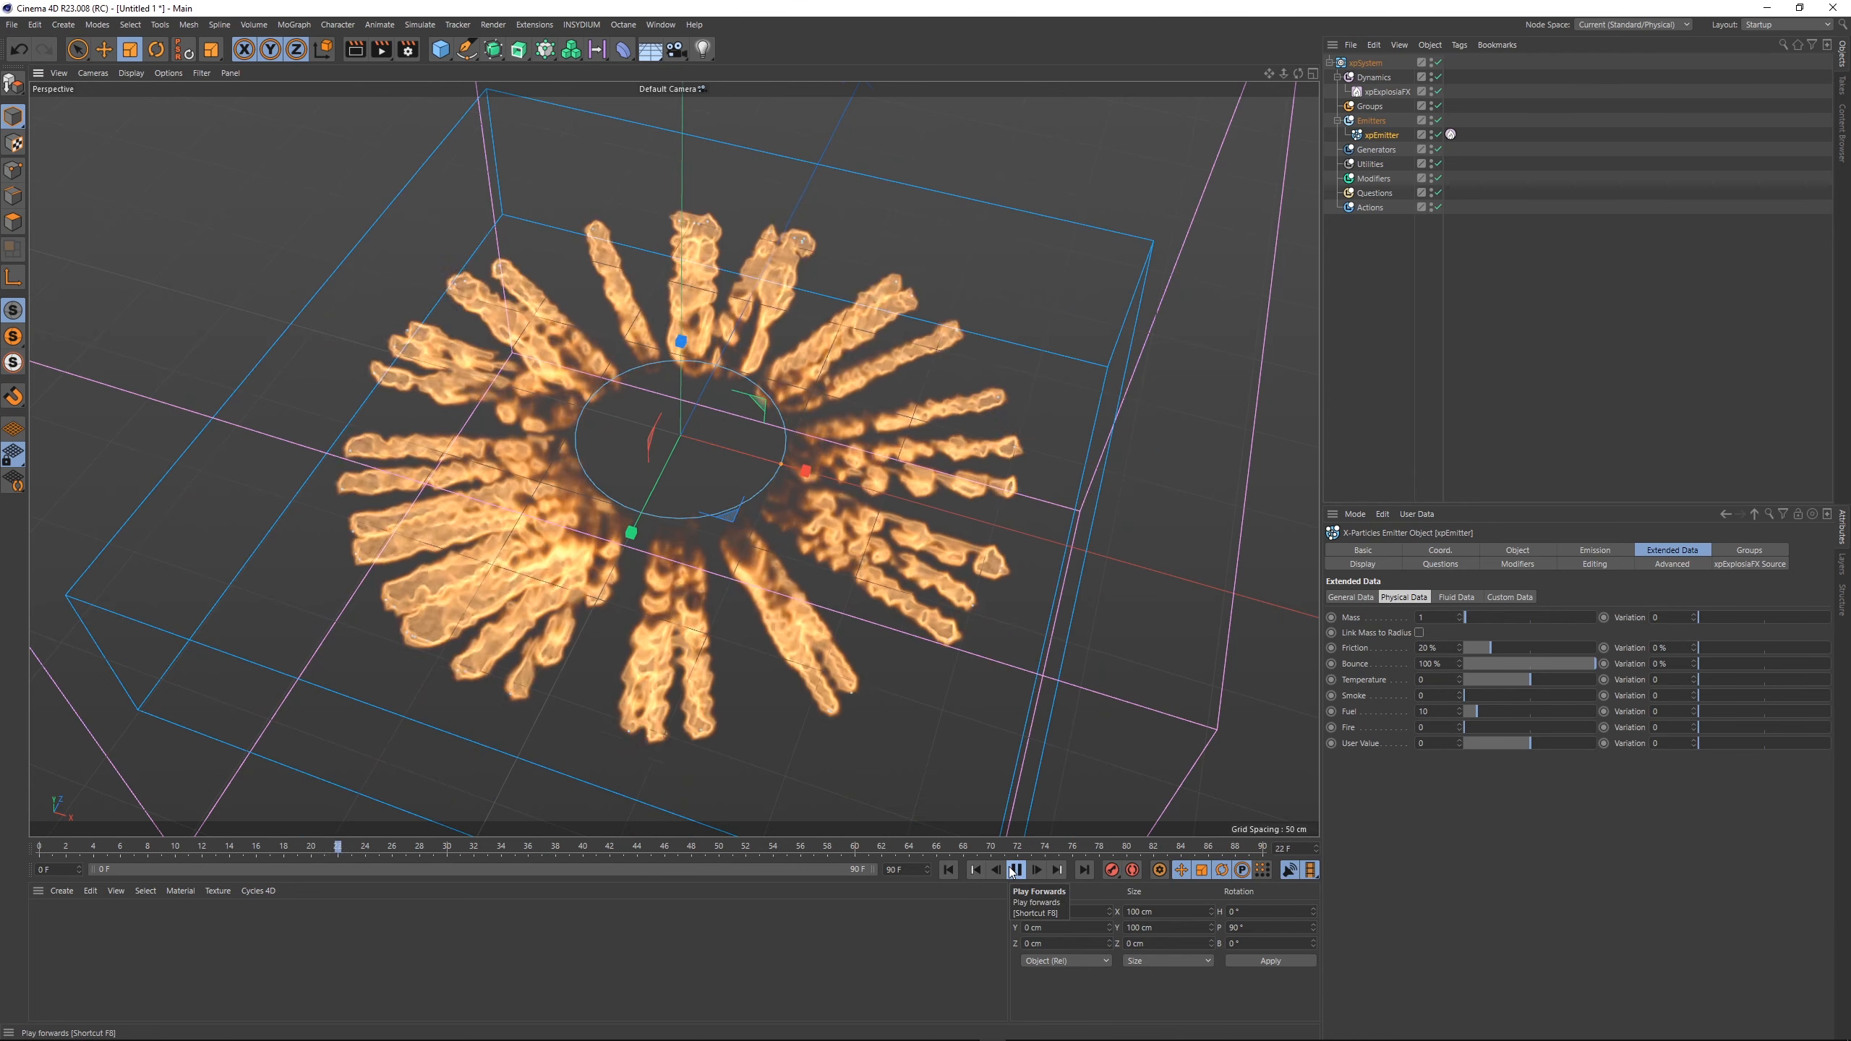
{"action": "left_click", "coordinate": [1016, 870]}
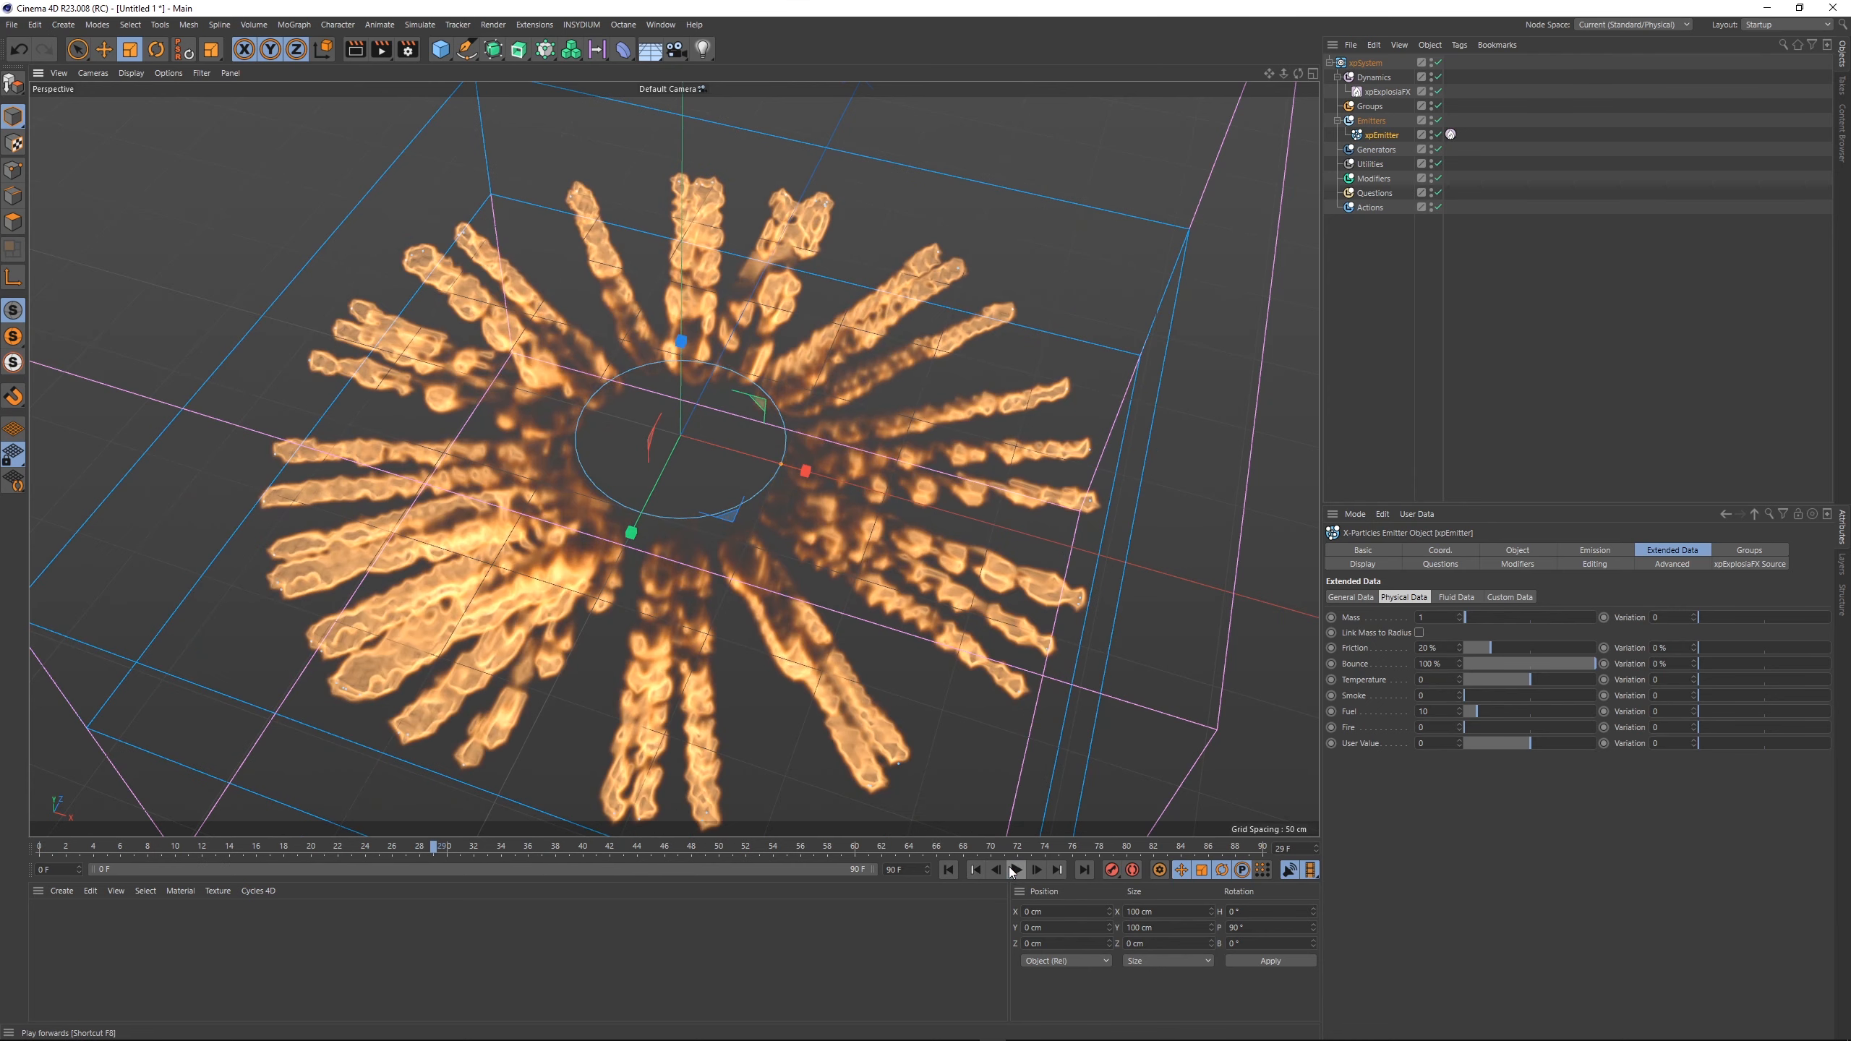
- Set the emitter's particle speed to 481 cm and radius to 12 cm, and replay the simulation from the start
{"action": "left_click", "coordinate": [1583, 552]}
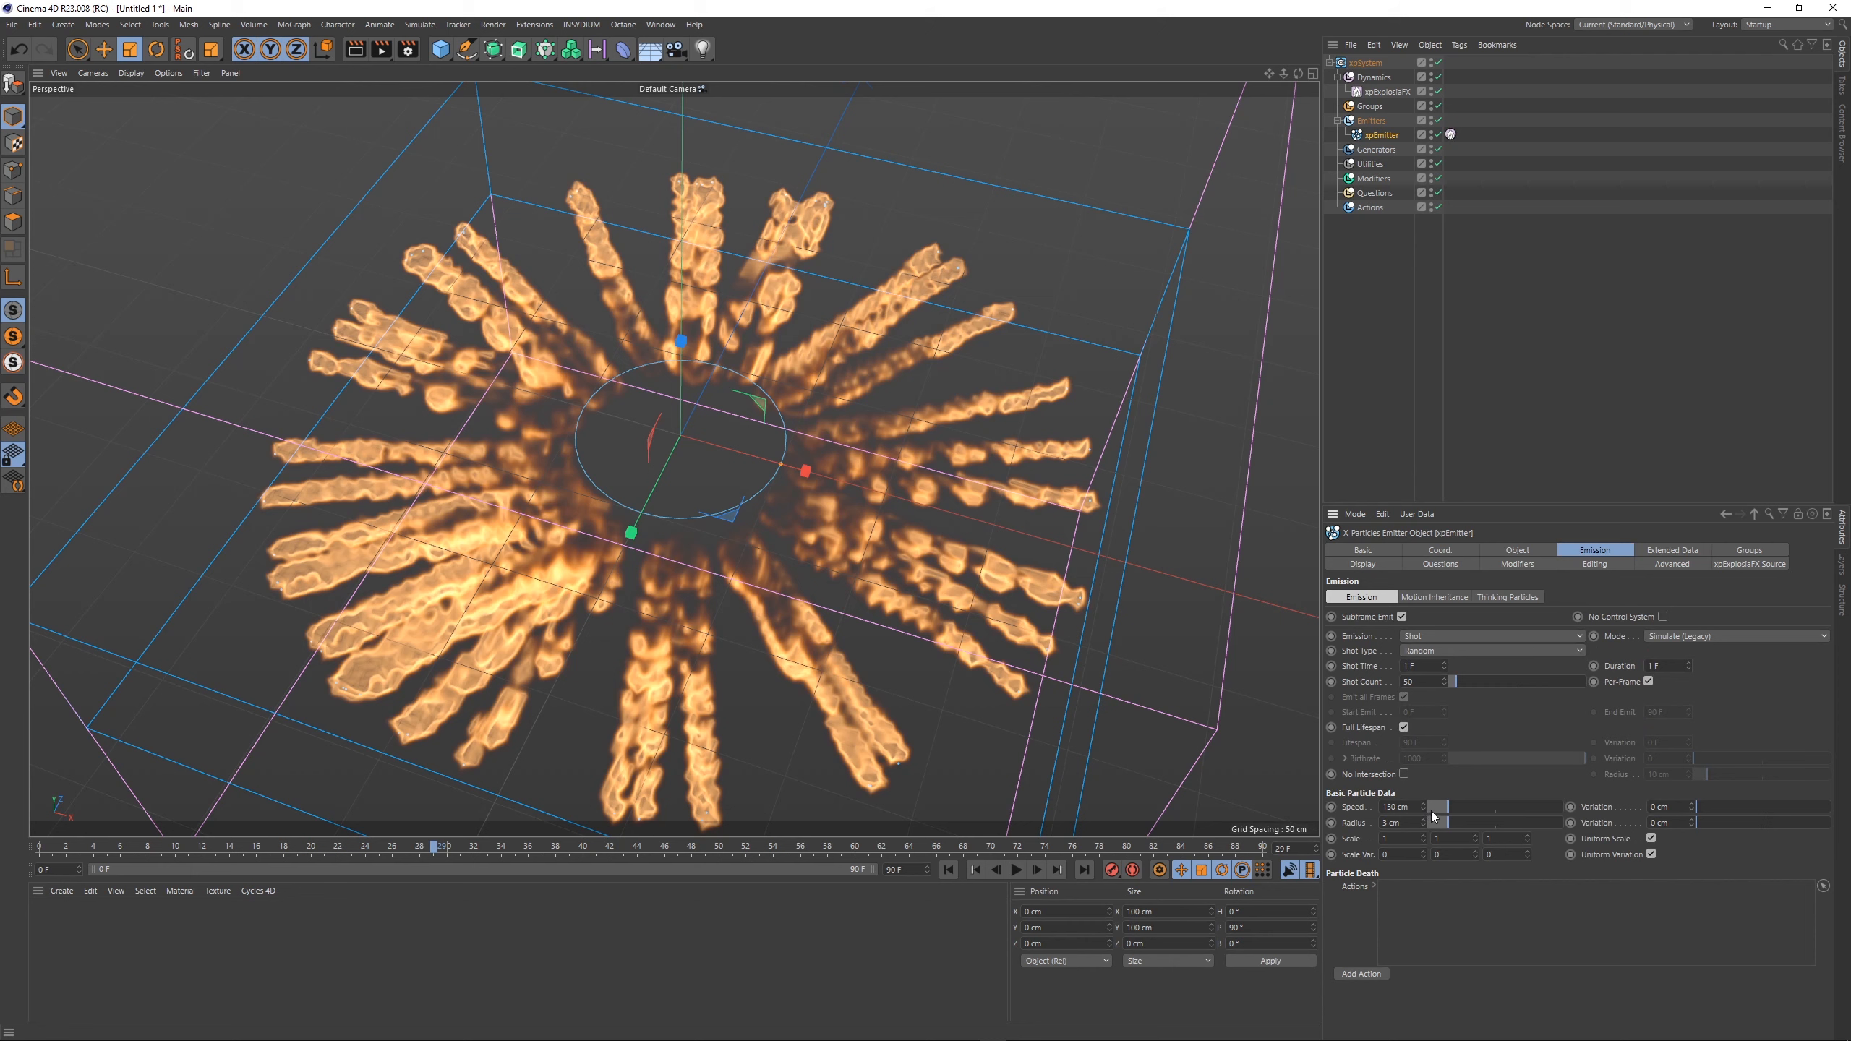
{"action": "left_click_drag", "start_coordinate": [1432, 815], "coordinate": [1513, 816]}
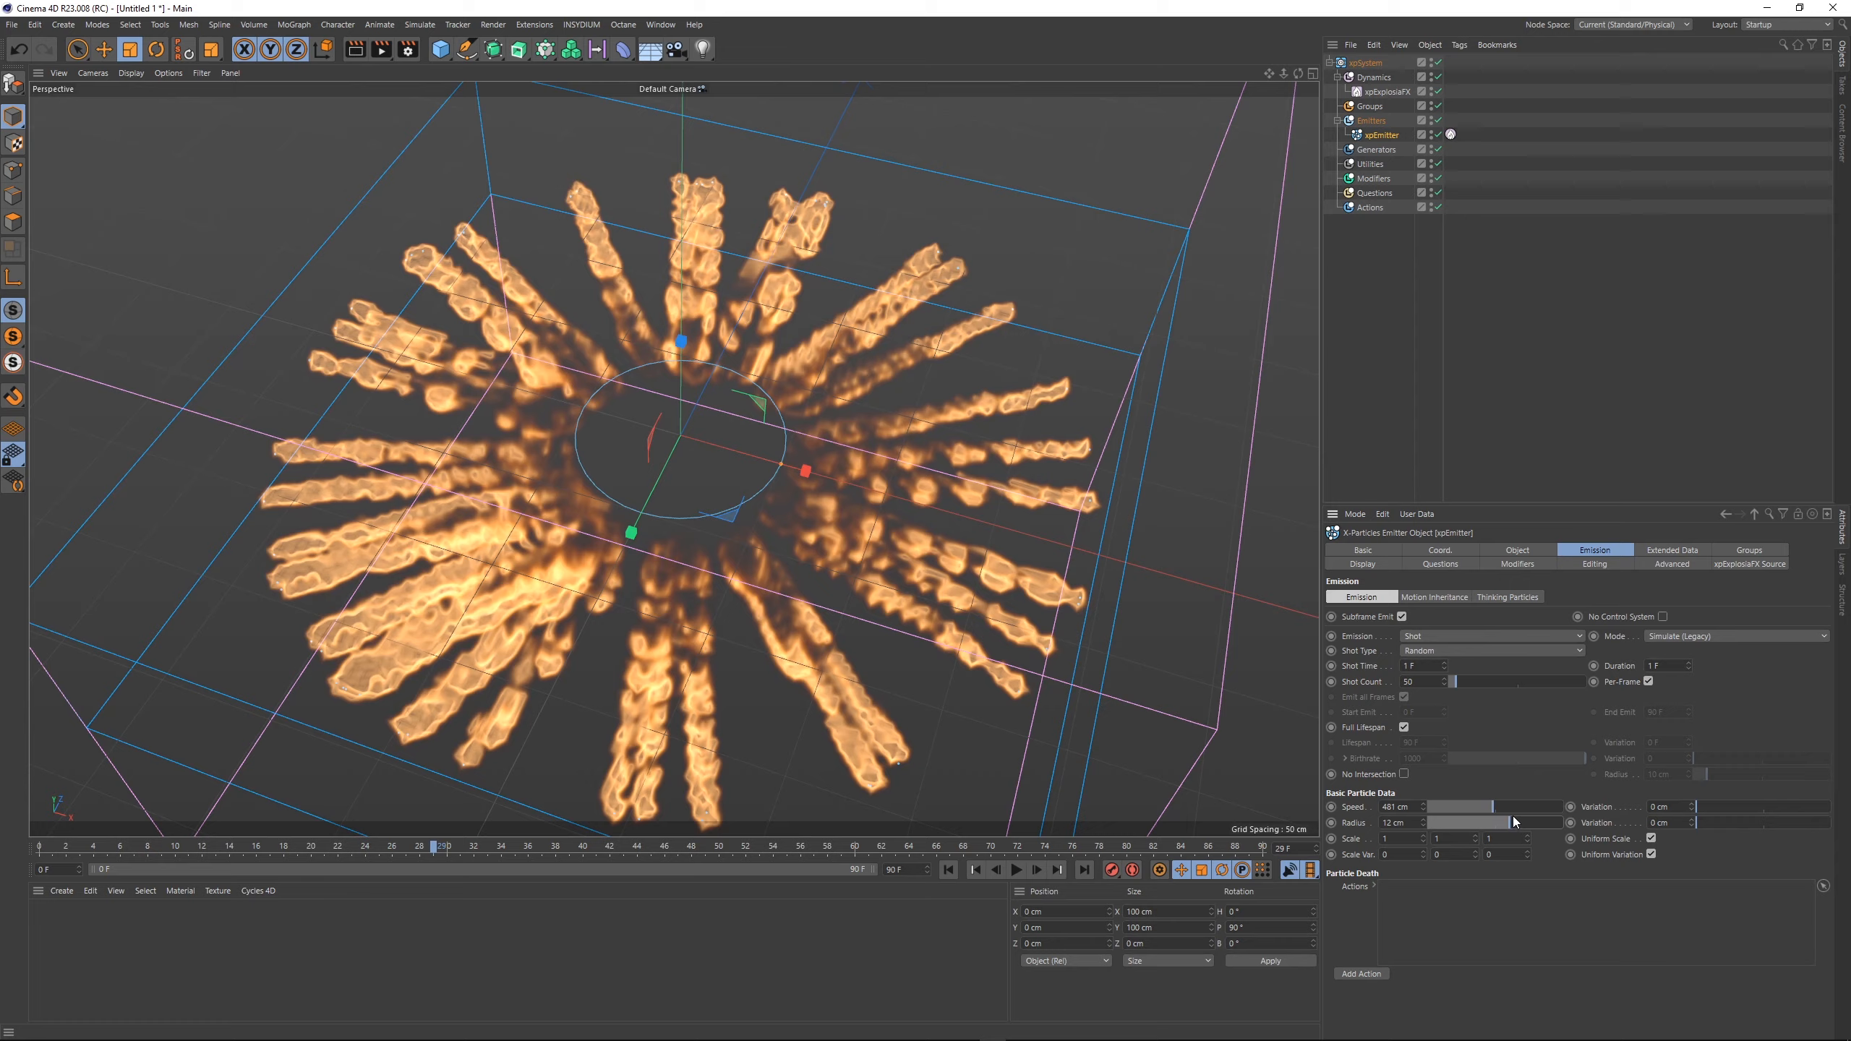
{"action": "left_click", "coordinate": [947, 870]}
{"action": "left_click", "coordinate": [1015, 869]}
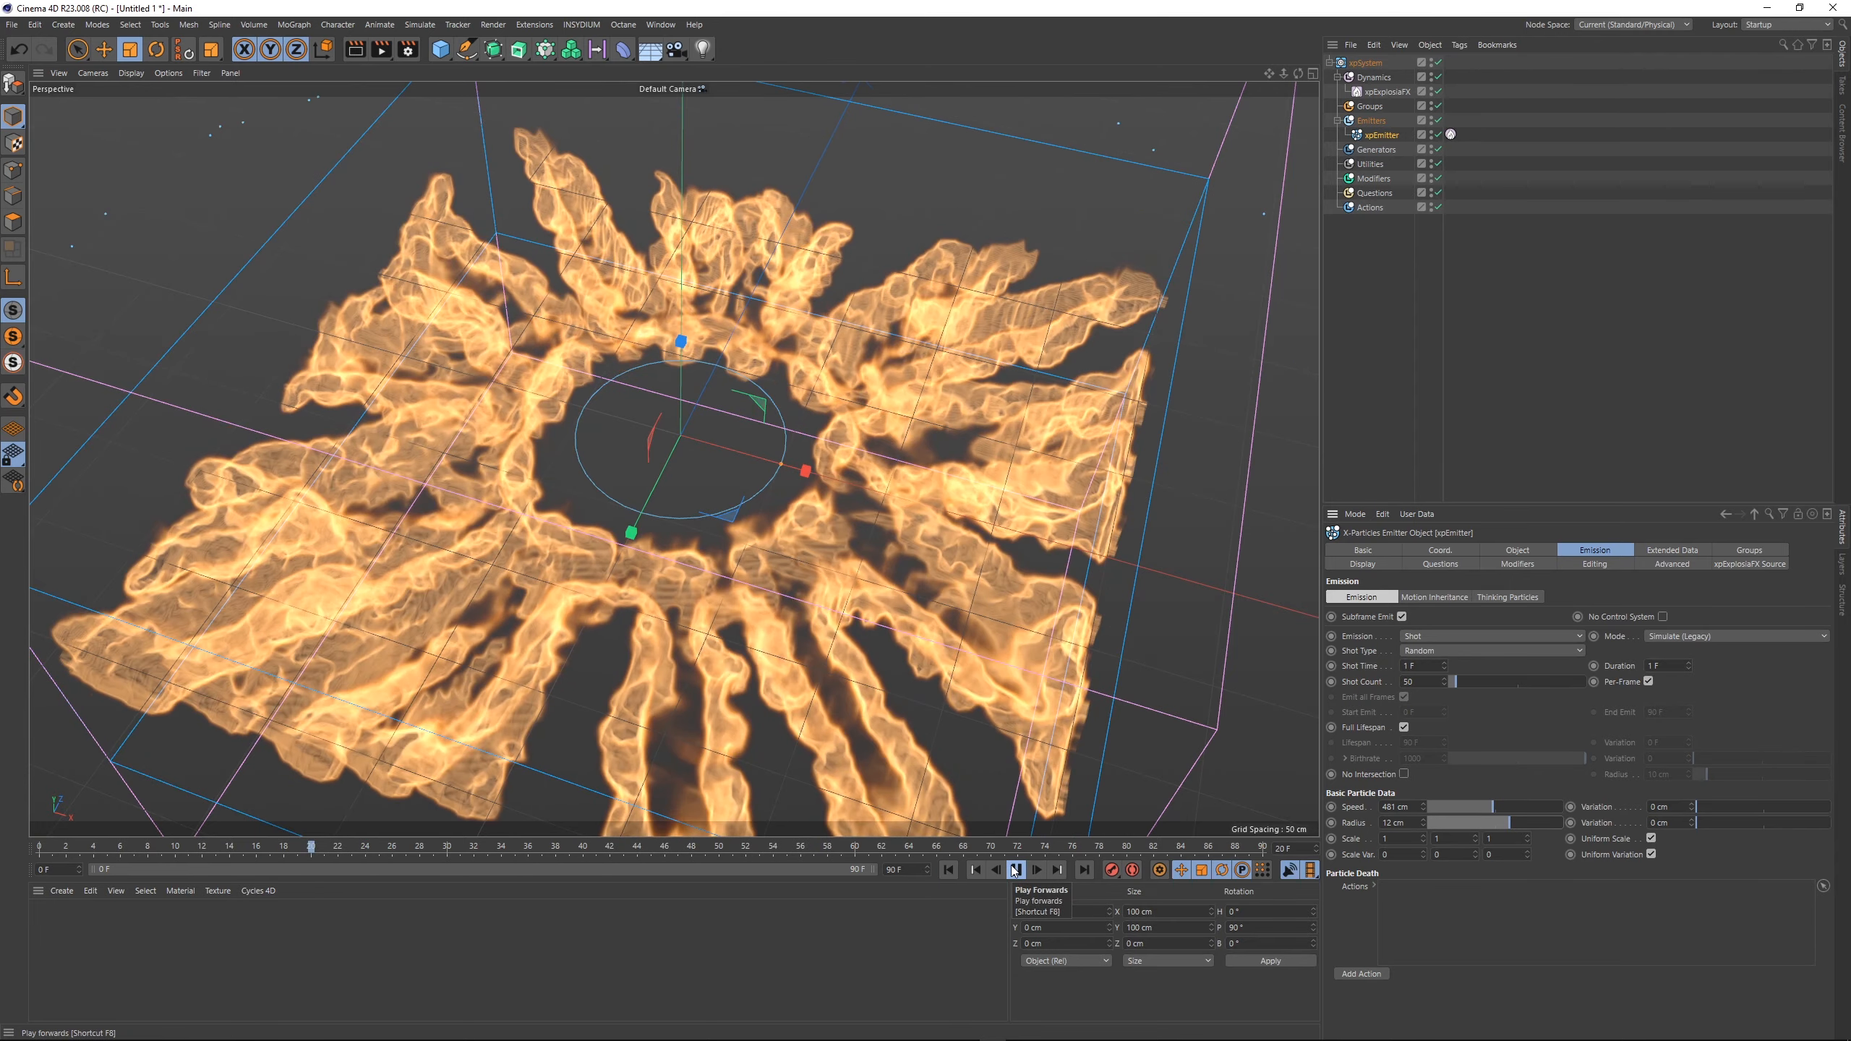
{"action": "left_click", "coordinate": [1016, 869]}
{"action": "scroll", "coordinate": [842, 379], "scroll_direction": "down", "scroll_amount": 7}
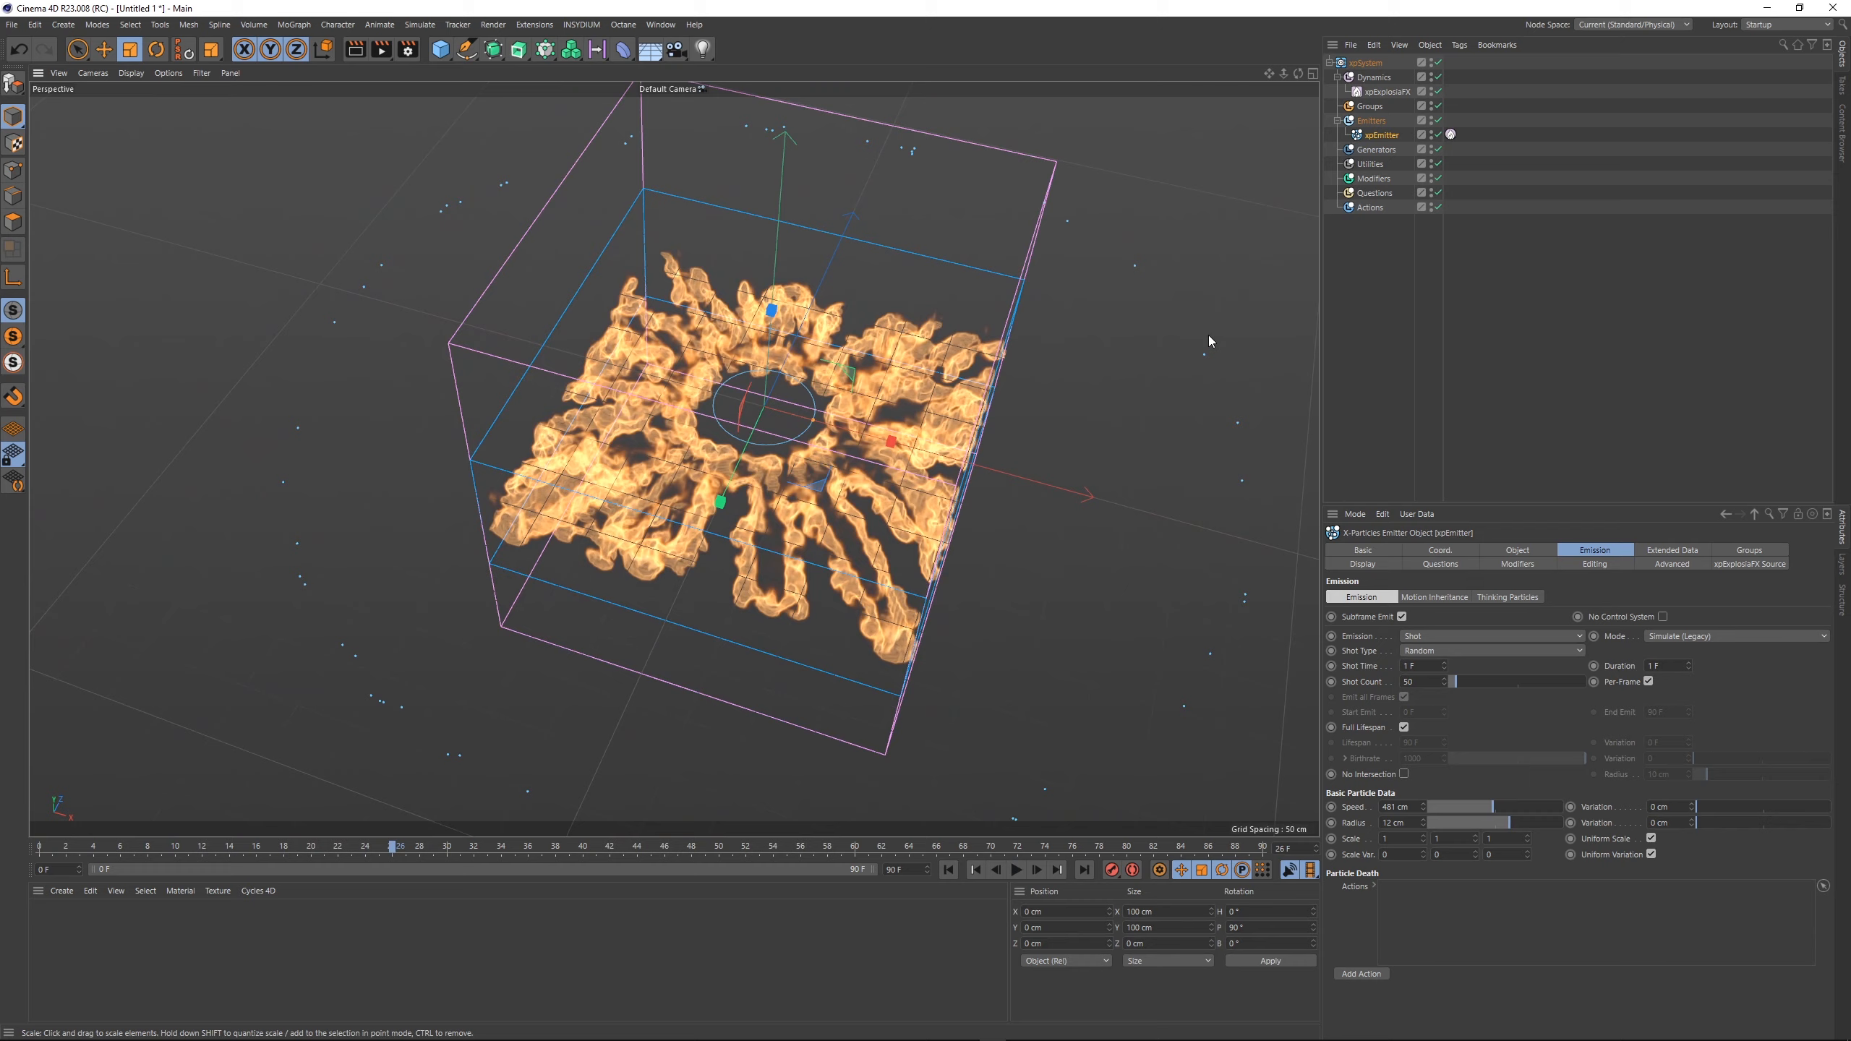
- Set the xpExplosiaFX container size to 2000 cm in all three dimensions
{"action": "left_click", "coordinate": [1387, 91]}
{"action": "middle_click_drag", "start_coordinate": [841, 449], "coordinate": [816, 462], "text": "alt"}
{"action": "scroll", "coordinate": [816, 462], "scroll_direction": "down", "scroll_amount": 2}
{"action": "left_click_drag", "start_coordinate": [815, 462], "coordinate": [802, 432], "text": "alt"}
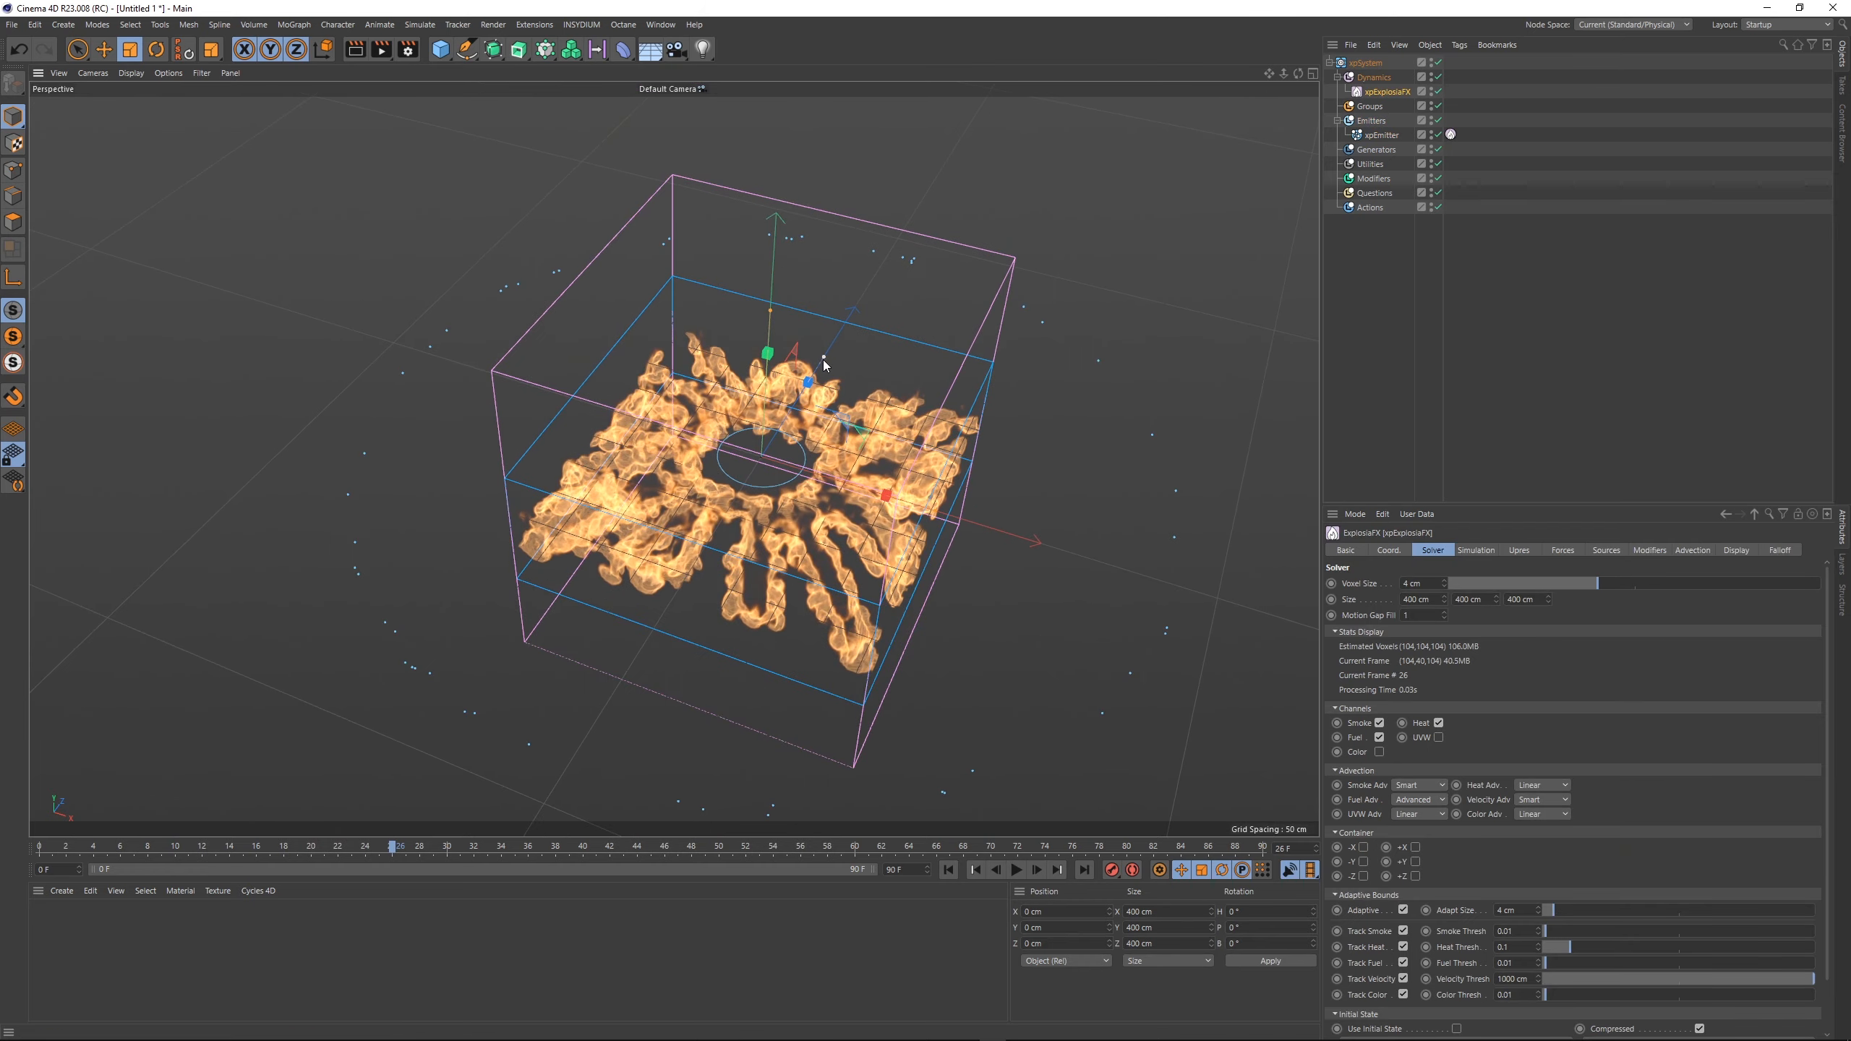
{"action": "left_click_drag", "start_coordinate": [824, 358], "coordinate": [929, 196]}
{"action": "left_click_drag", "start_coordinate": [929, 504], "coordinate": [831, 565], "text": "alt"}
{"action": "left_click", "coordinate": [1415, 599]}
{"action": "type", "text": "2000"}
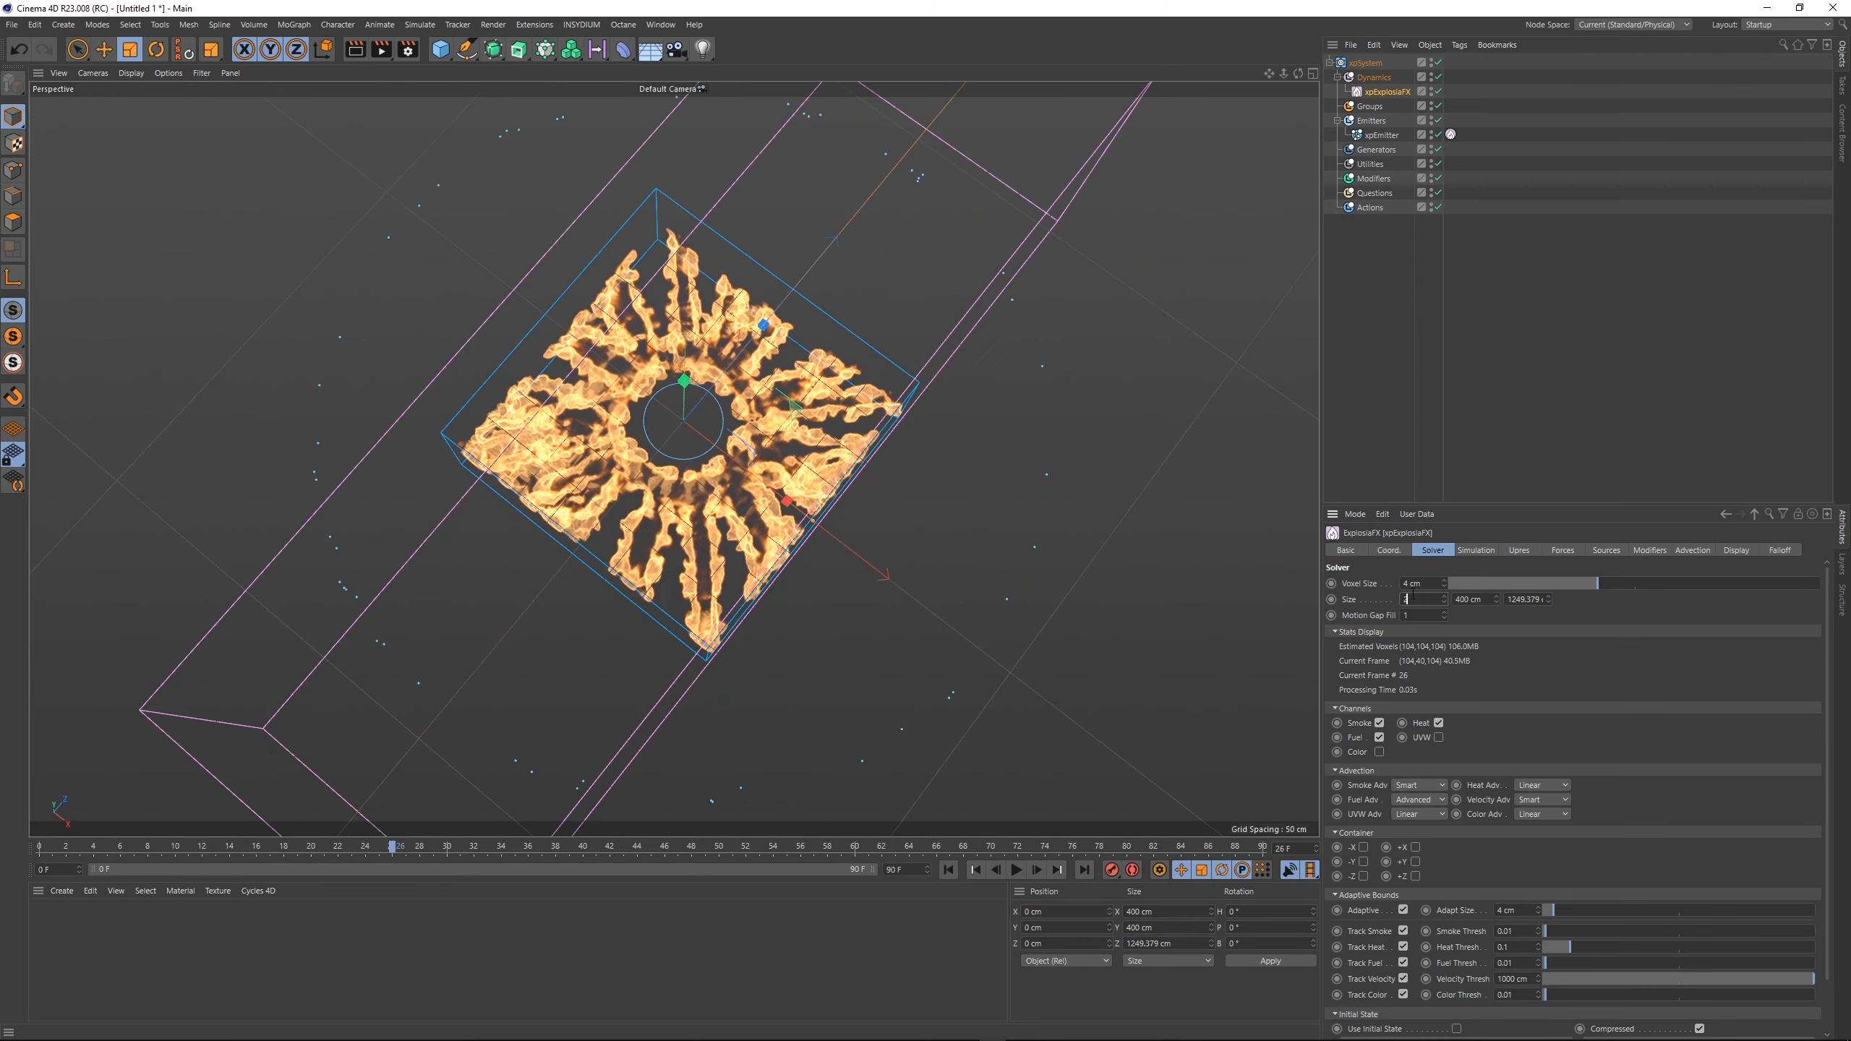
{"action": "key", "text": "Tab"}
{"action": "type", "text": "2000"}
{"action": "key", "text": "Tab"}
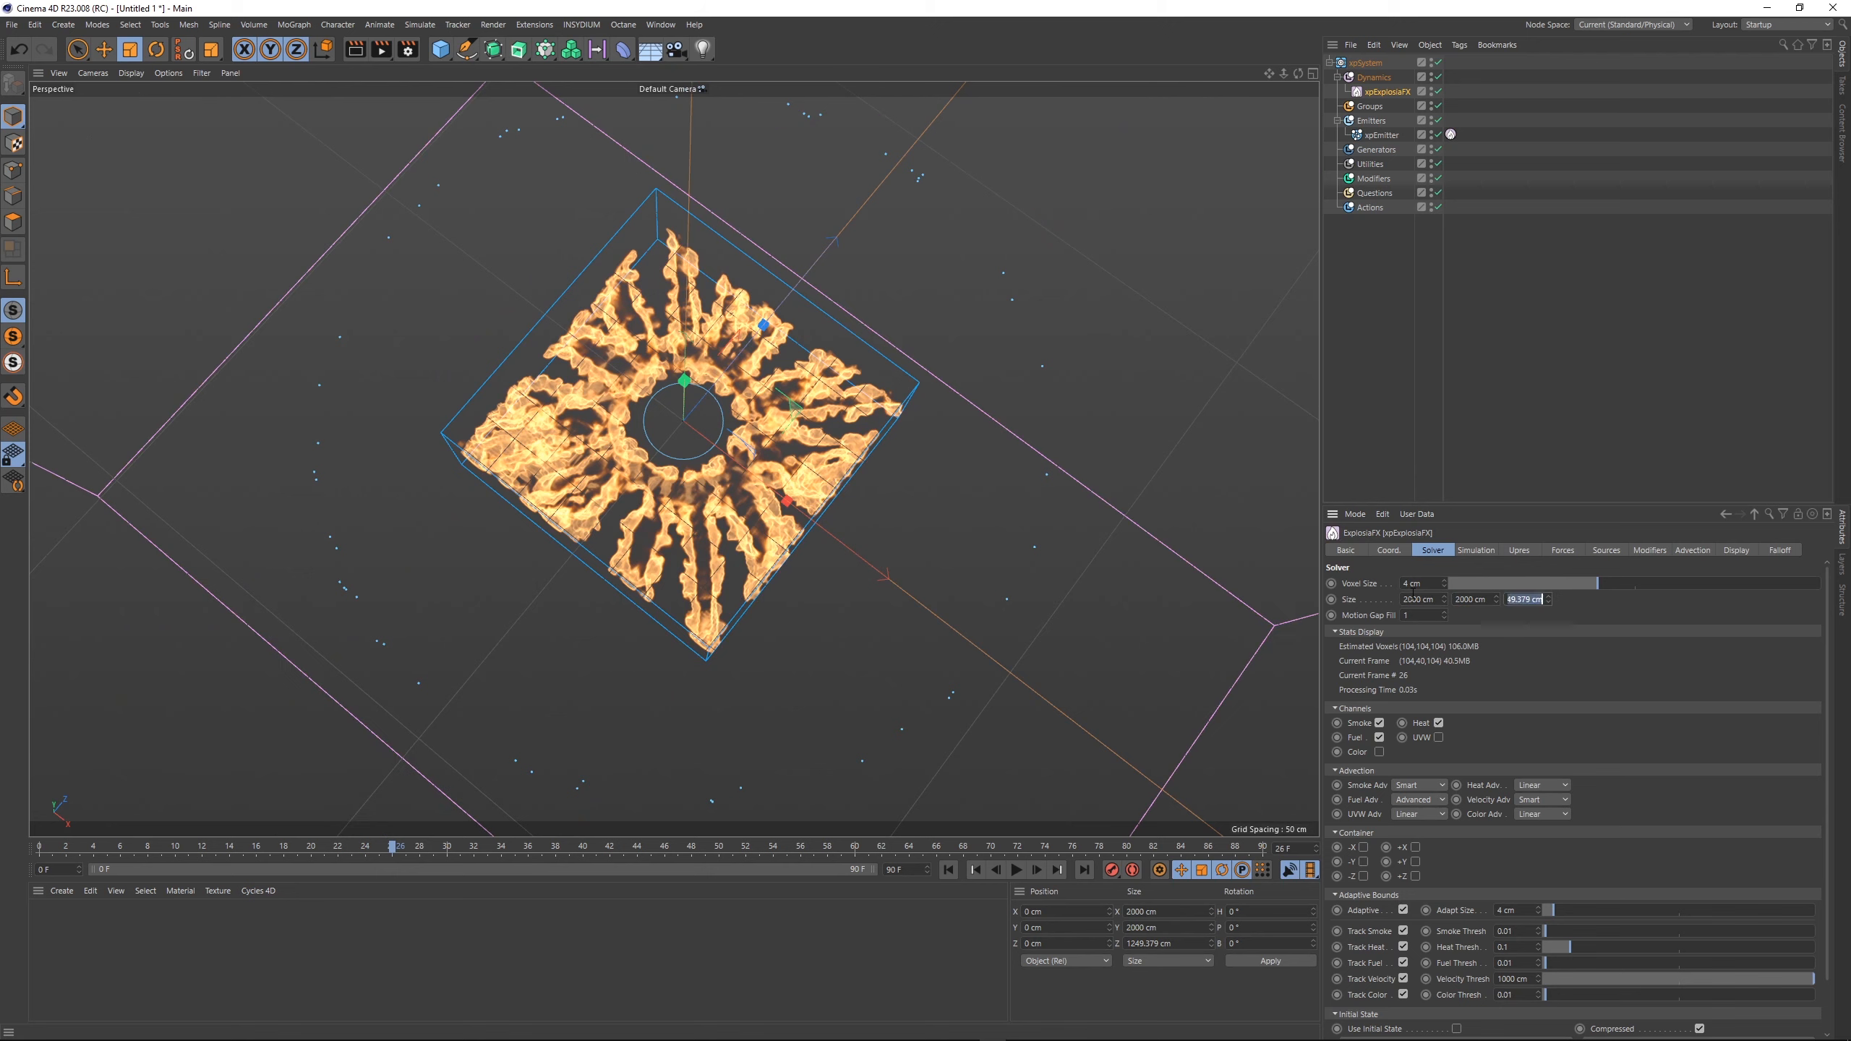
{"action": "type", "text": "2000"}
{"action": "key", "text": "Return"}
- Play the simulation from the start and examine the enlarged fire ring from above and from the side
{"action": "left_click_drag", "start_coordinate": [758, 536], "coordinate": [776, 400], "text": "alt"}
{"action": "middle_click_drag", "start_coordinate": [776, 400], "coordinate": [744, 484], "text": "alt"}
{"action": "left_click", "coordinate": [948, 870]}
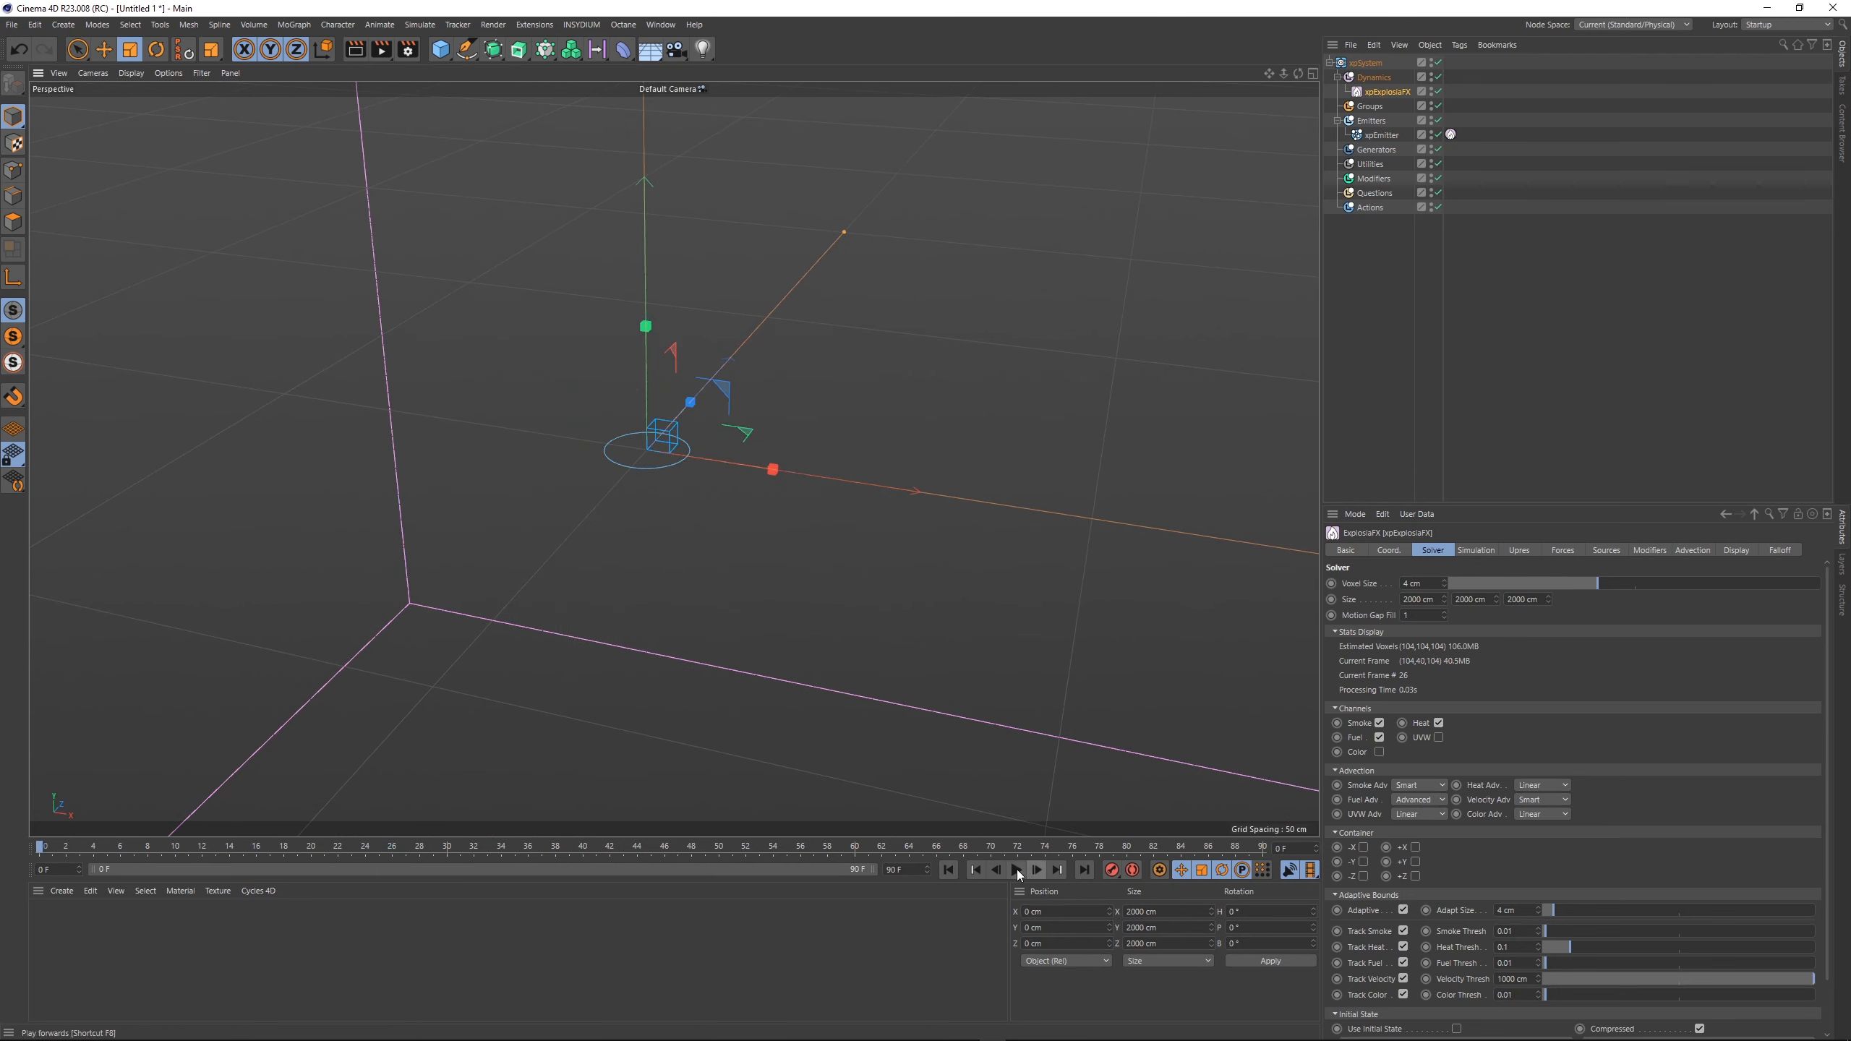
{"action": "left_click", "coordinate": [1016, 870]}
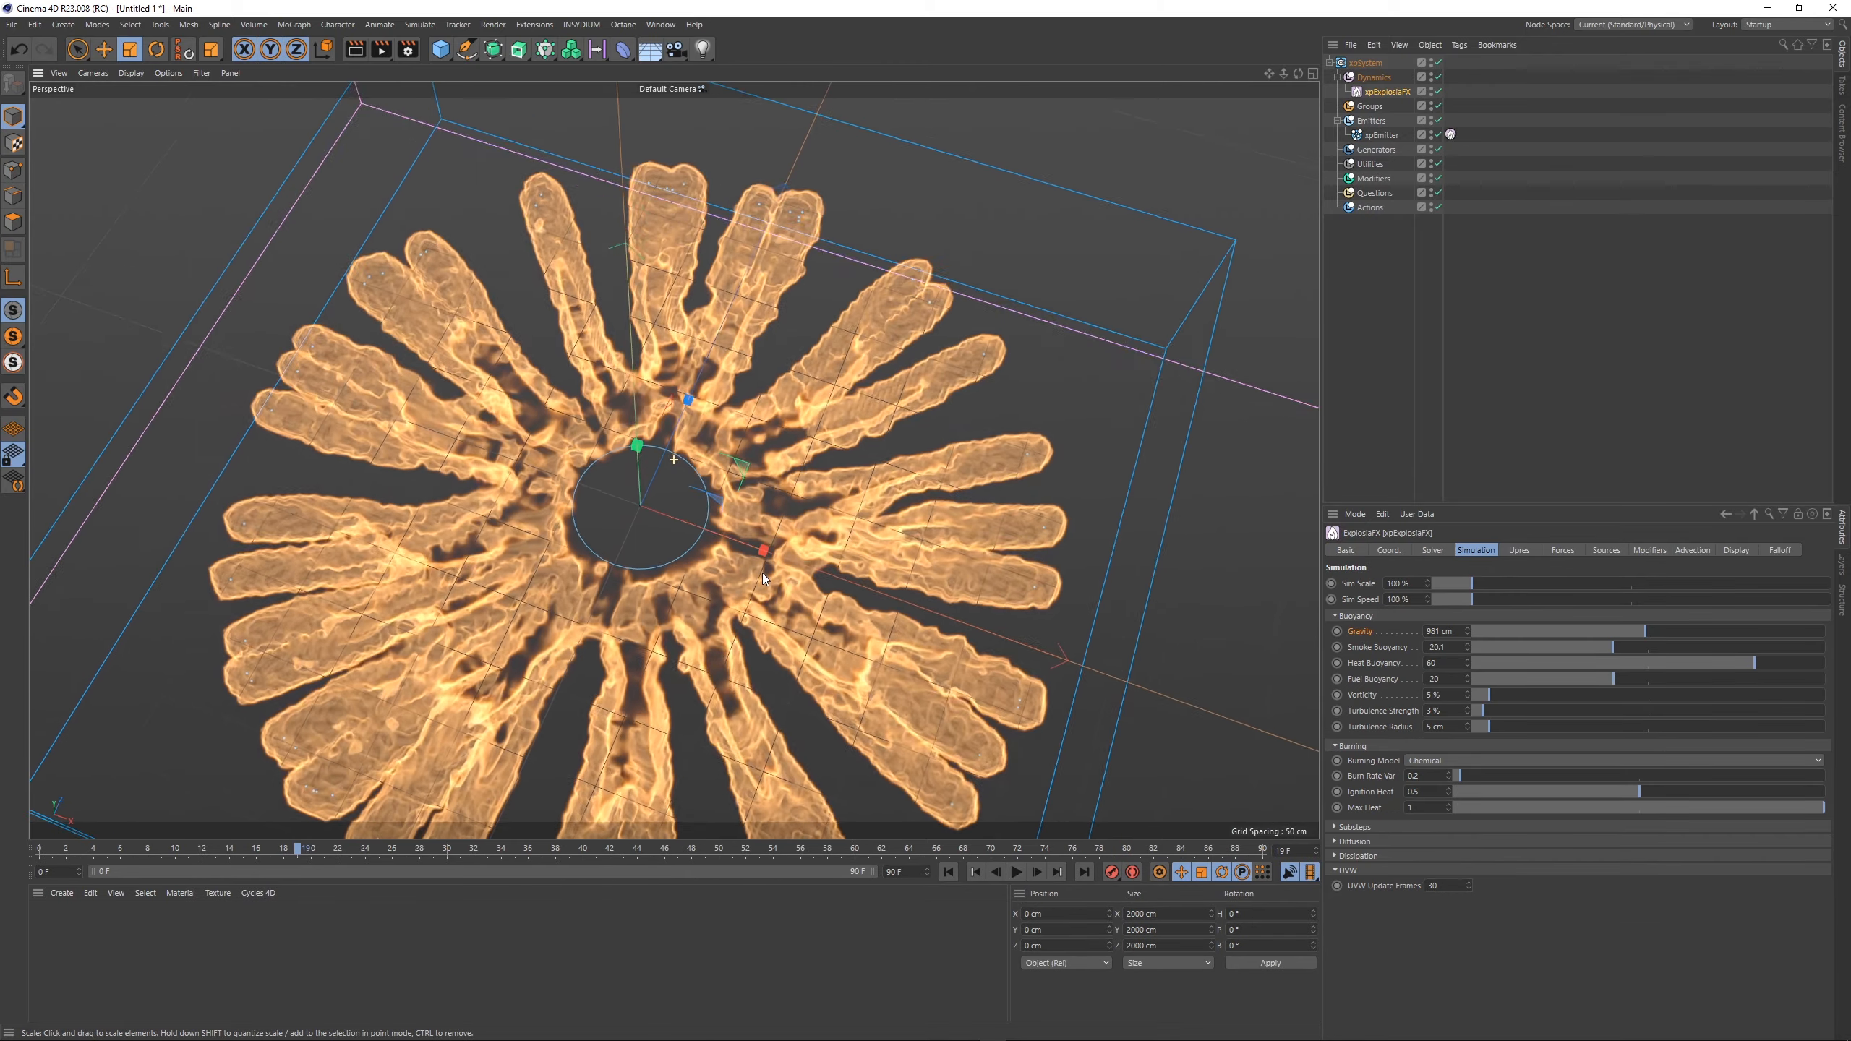
{"action": "mouse_move", "coordinate": [762, 573]}
{"action": "left_mouse_down", "text": "alt"}
{"action": "mouse_move", "coordinate": [745, 630]}
{"action": "mouse_move", "coordinate": [683, 613]}
{"action": "mouse_move", "coordinate": [732, 587]}
{"action": "left_mouse_up", "text": "alt"}
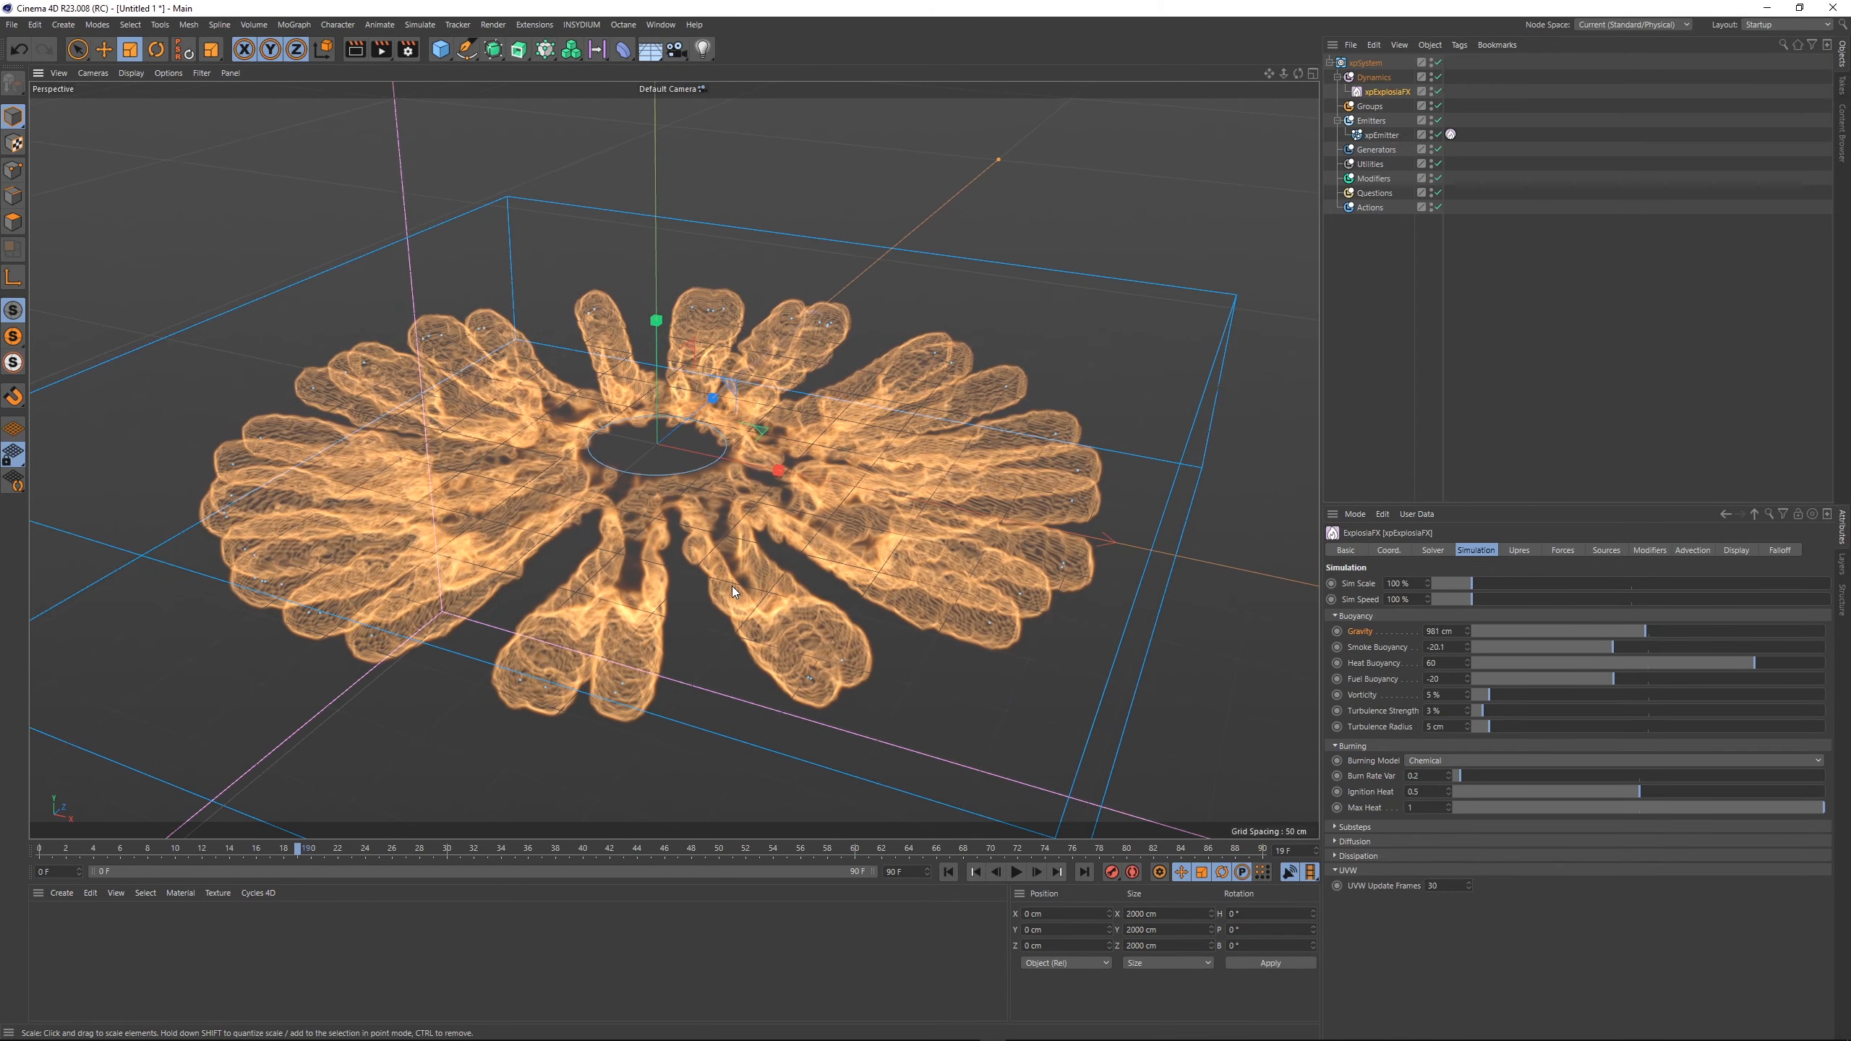
- Set the emitter's xpExplosiaFX source velocity to 400% and replay the simulation from the start
{"action": "left_click", "coordinate": [1451, 135]}
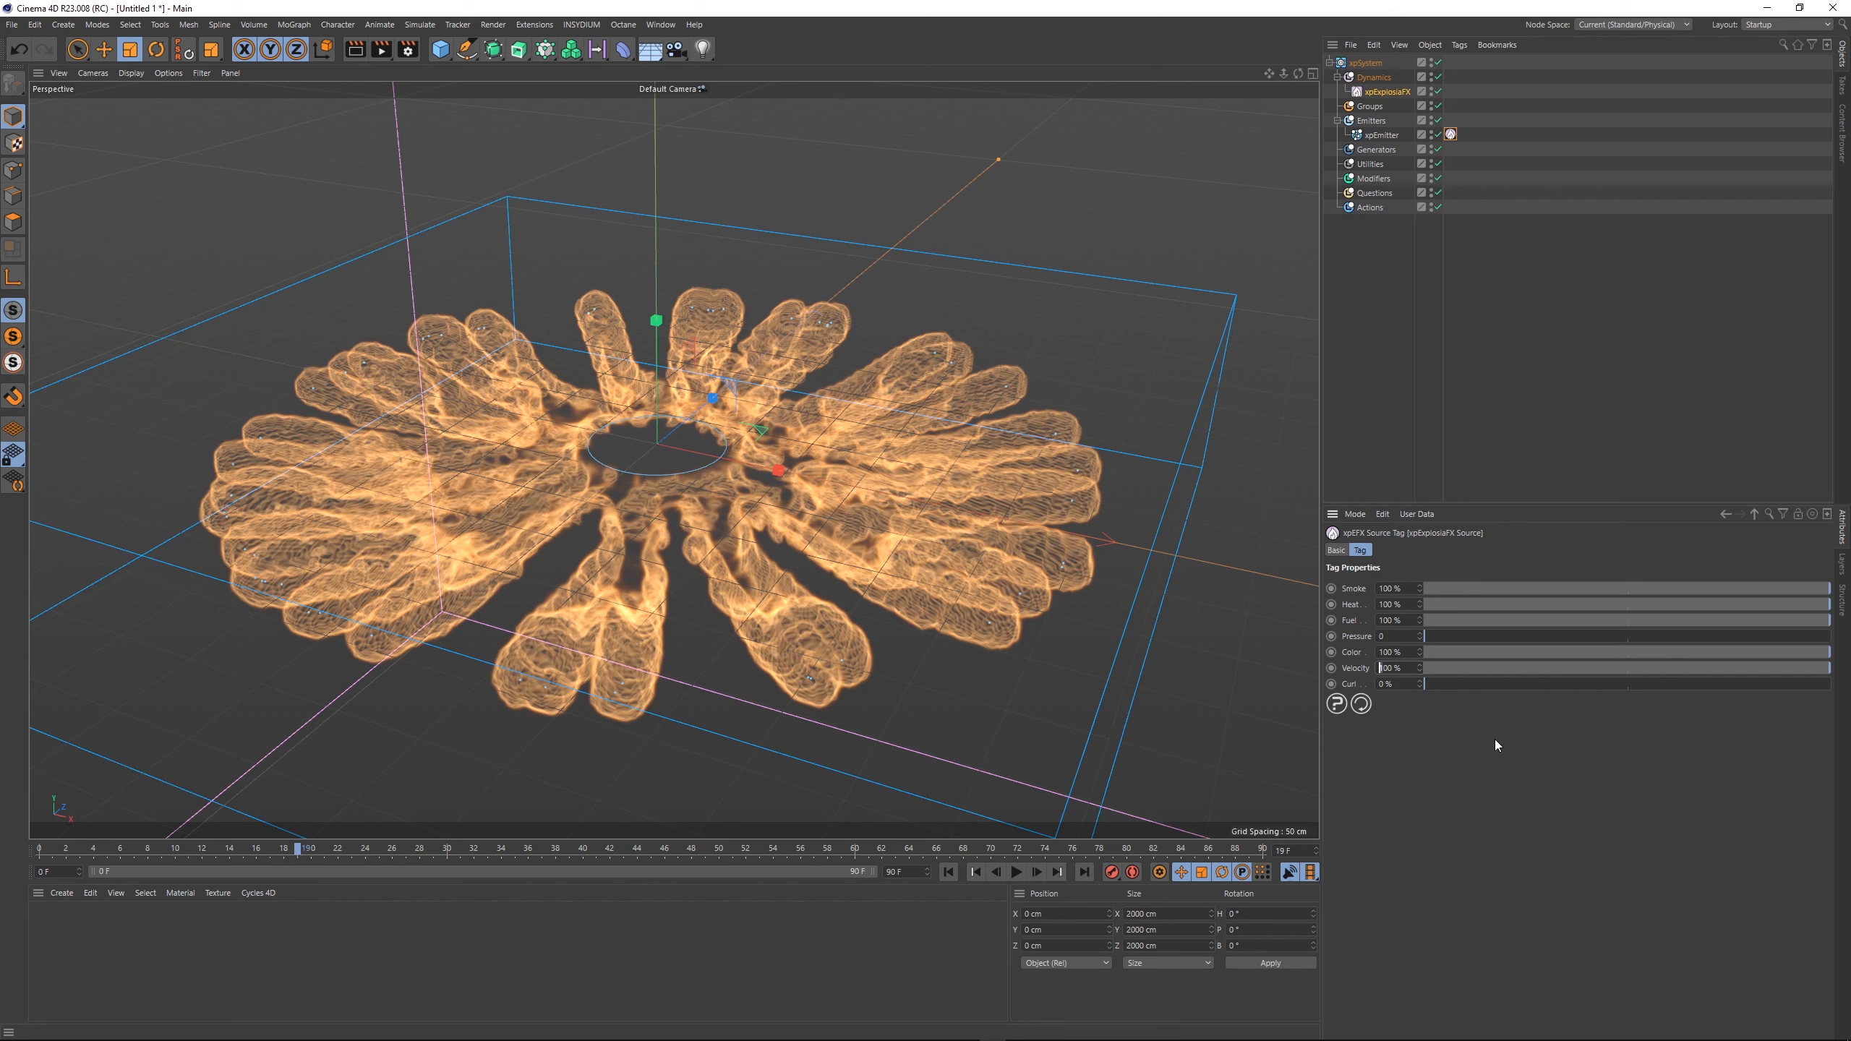
{"action": "type", "text": "4"}
{"action": "key", "text": "Return"}
{"action": "left_click", "coordinate": [949, 873]}
{"action": "left_click", "coordinate": [1014, 876]}
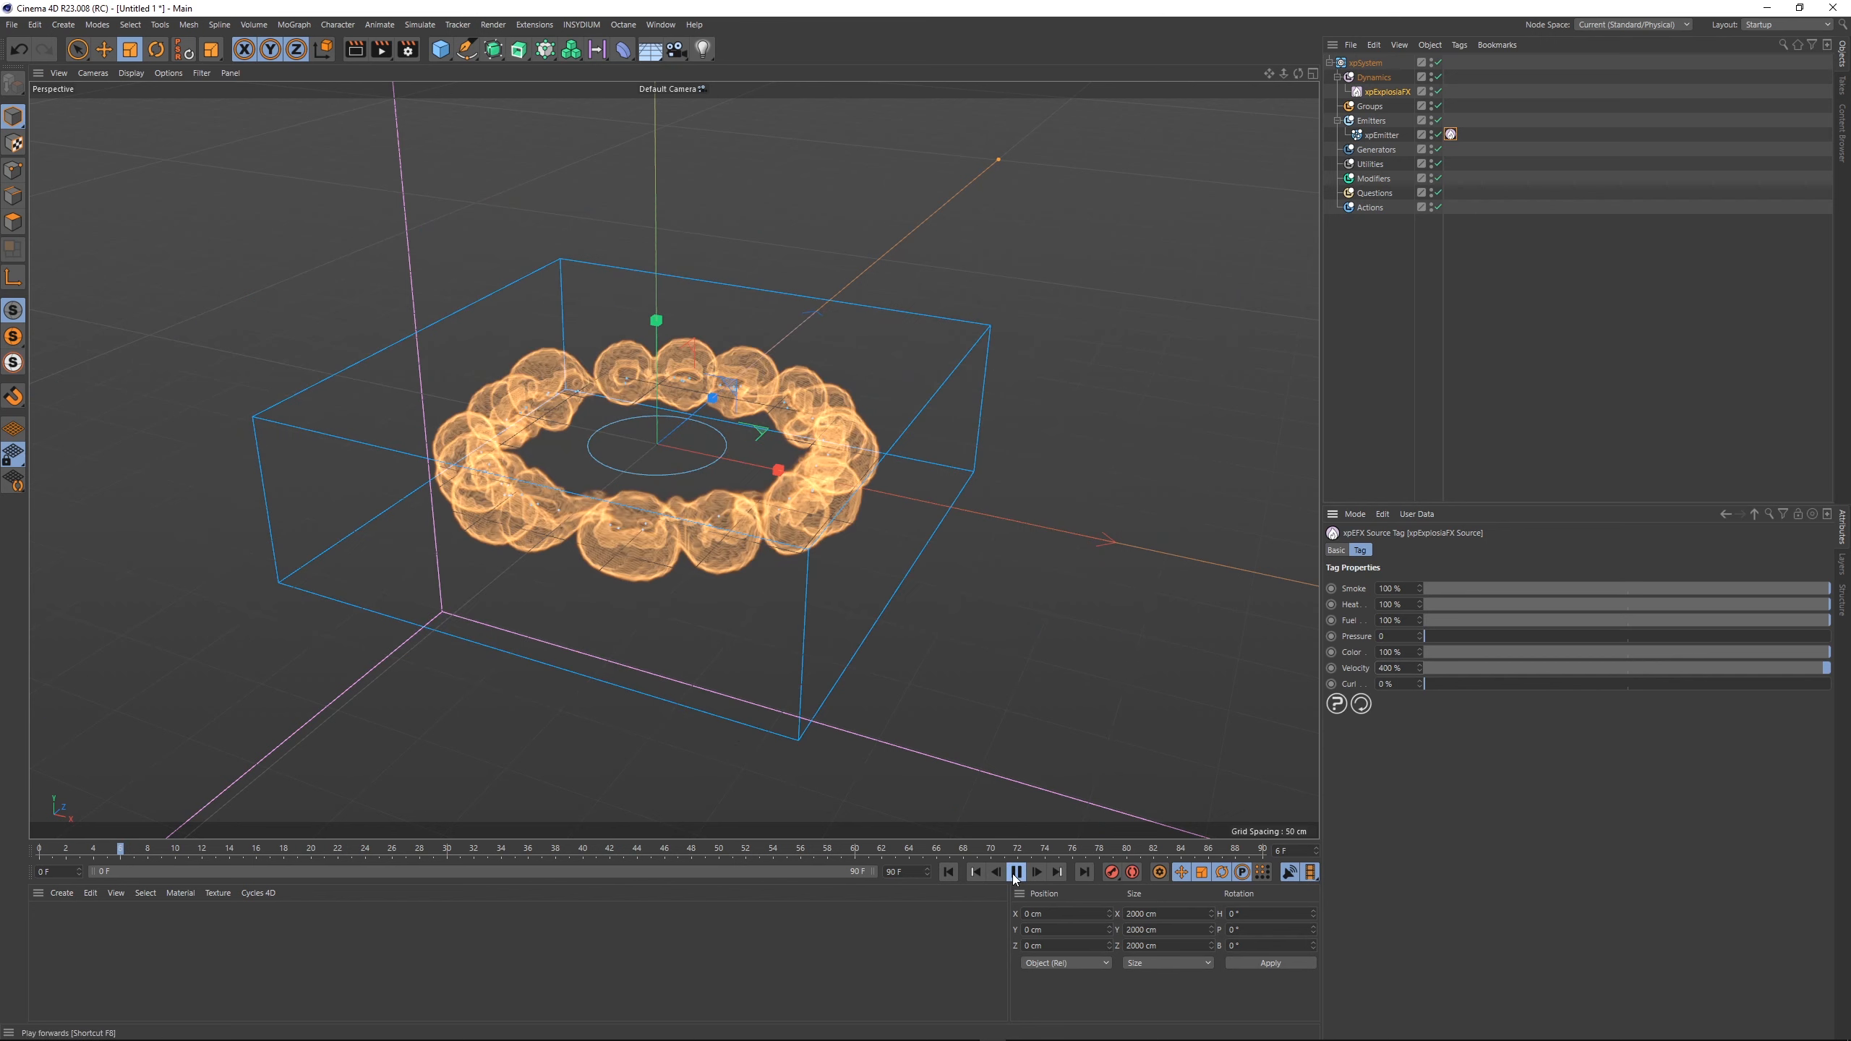
- Replay the simulation from the start in top view to examine the expanding fire ring
{"action": "left_click", "coordinate": [1014, 876]}
{"action": "key", "text": "F2"}
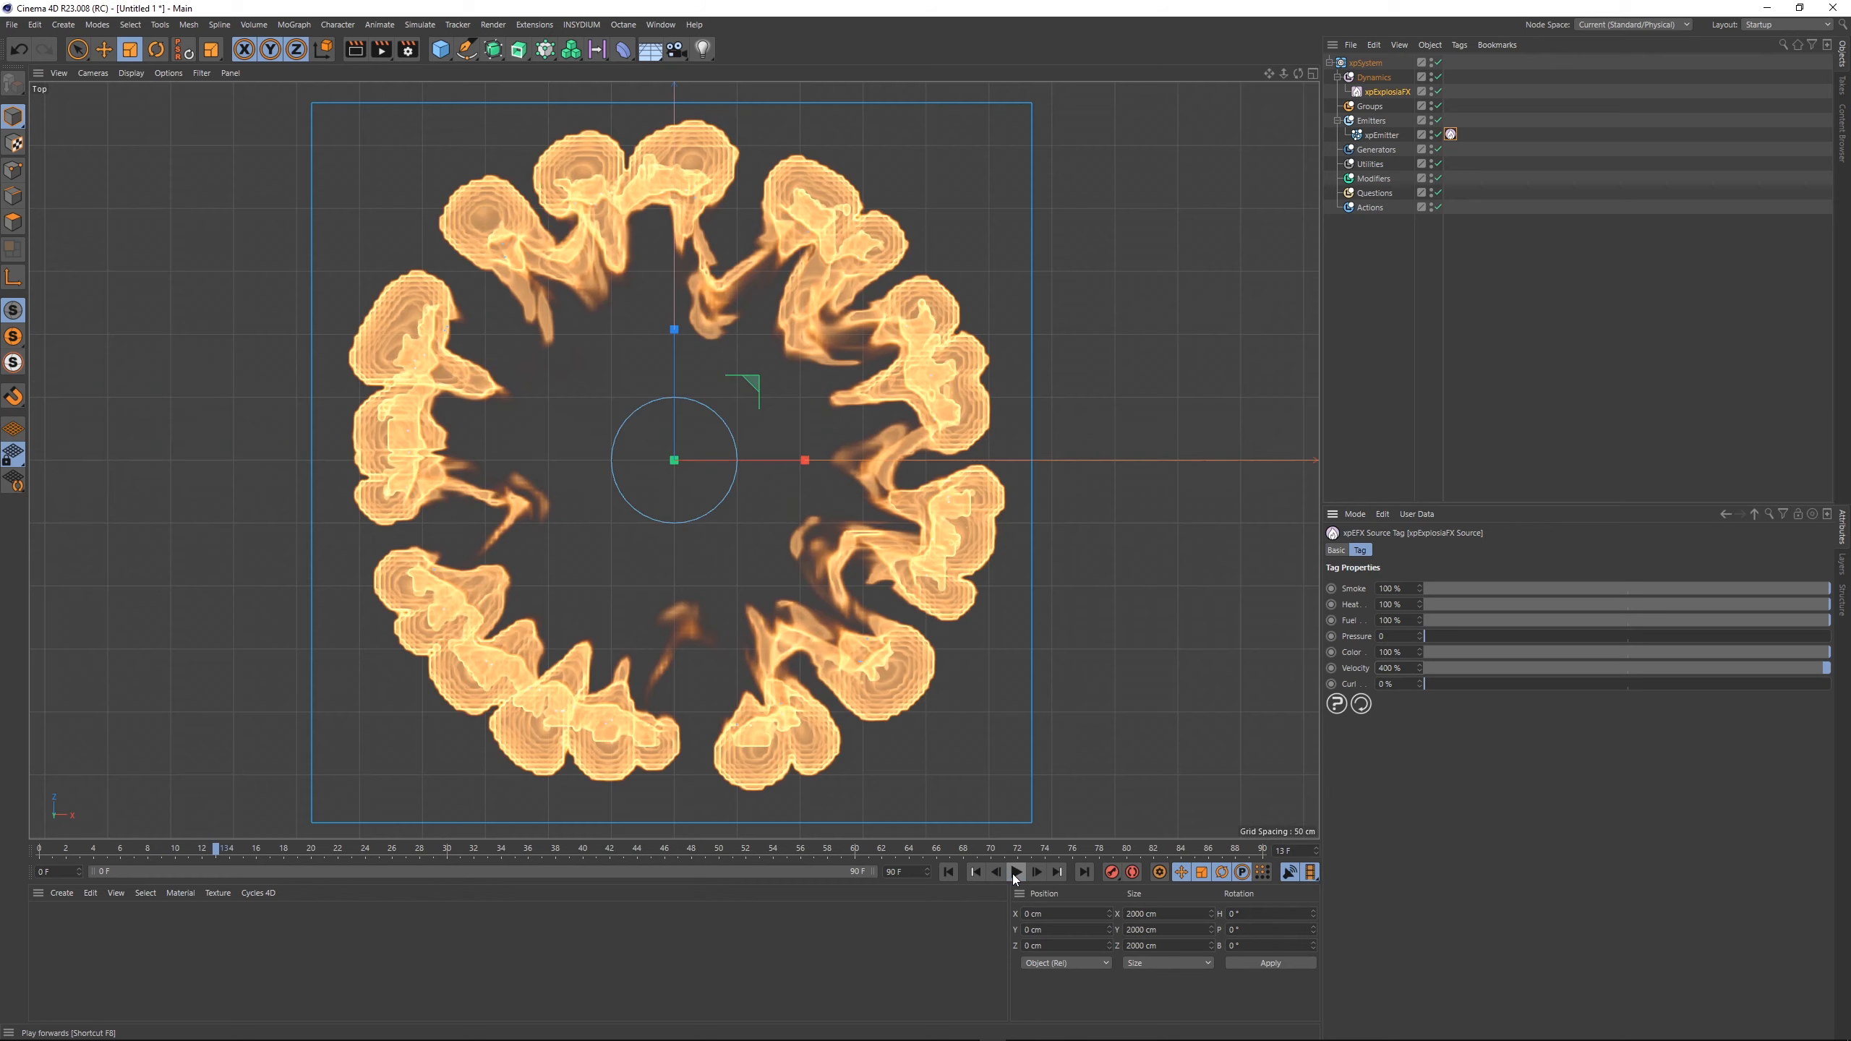
{"action": "left_click", "coordinate": [950, 873]}
{"action": "left_click", "coordinate": [1016, 874]}
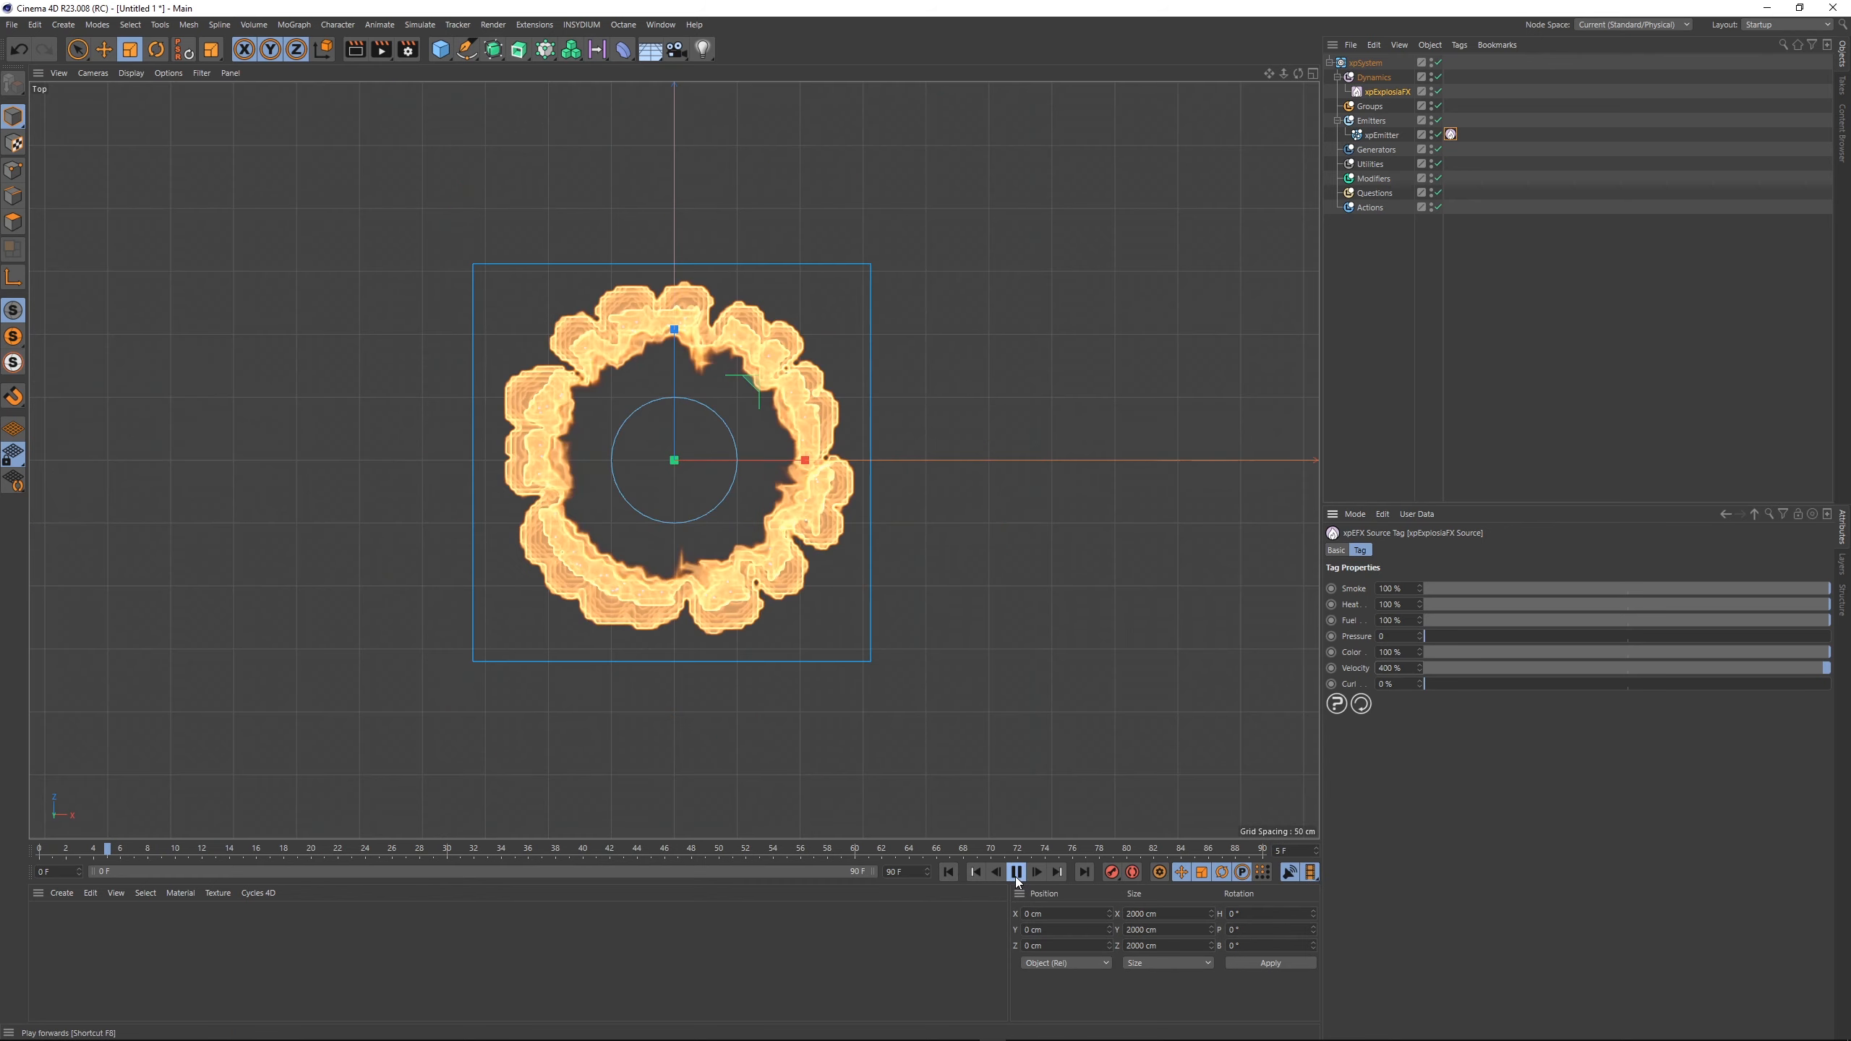
- Review the source tag, the emitter's fuel value in its physical data, and its emission settings
{"action": "left_click", "coordinate": [1461, 148]}
{"action": "left_click", "coordinate": [1451, 134]}
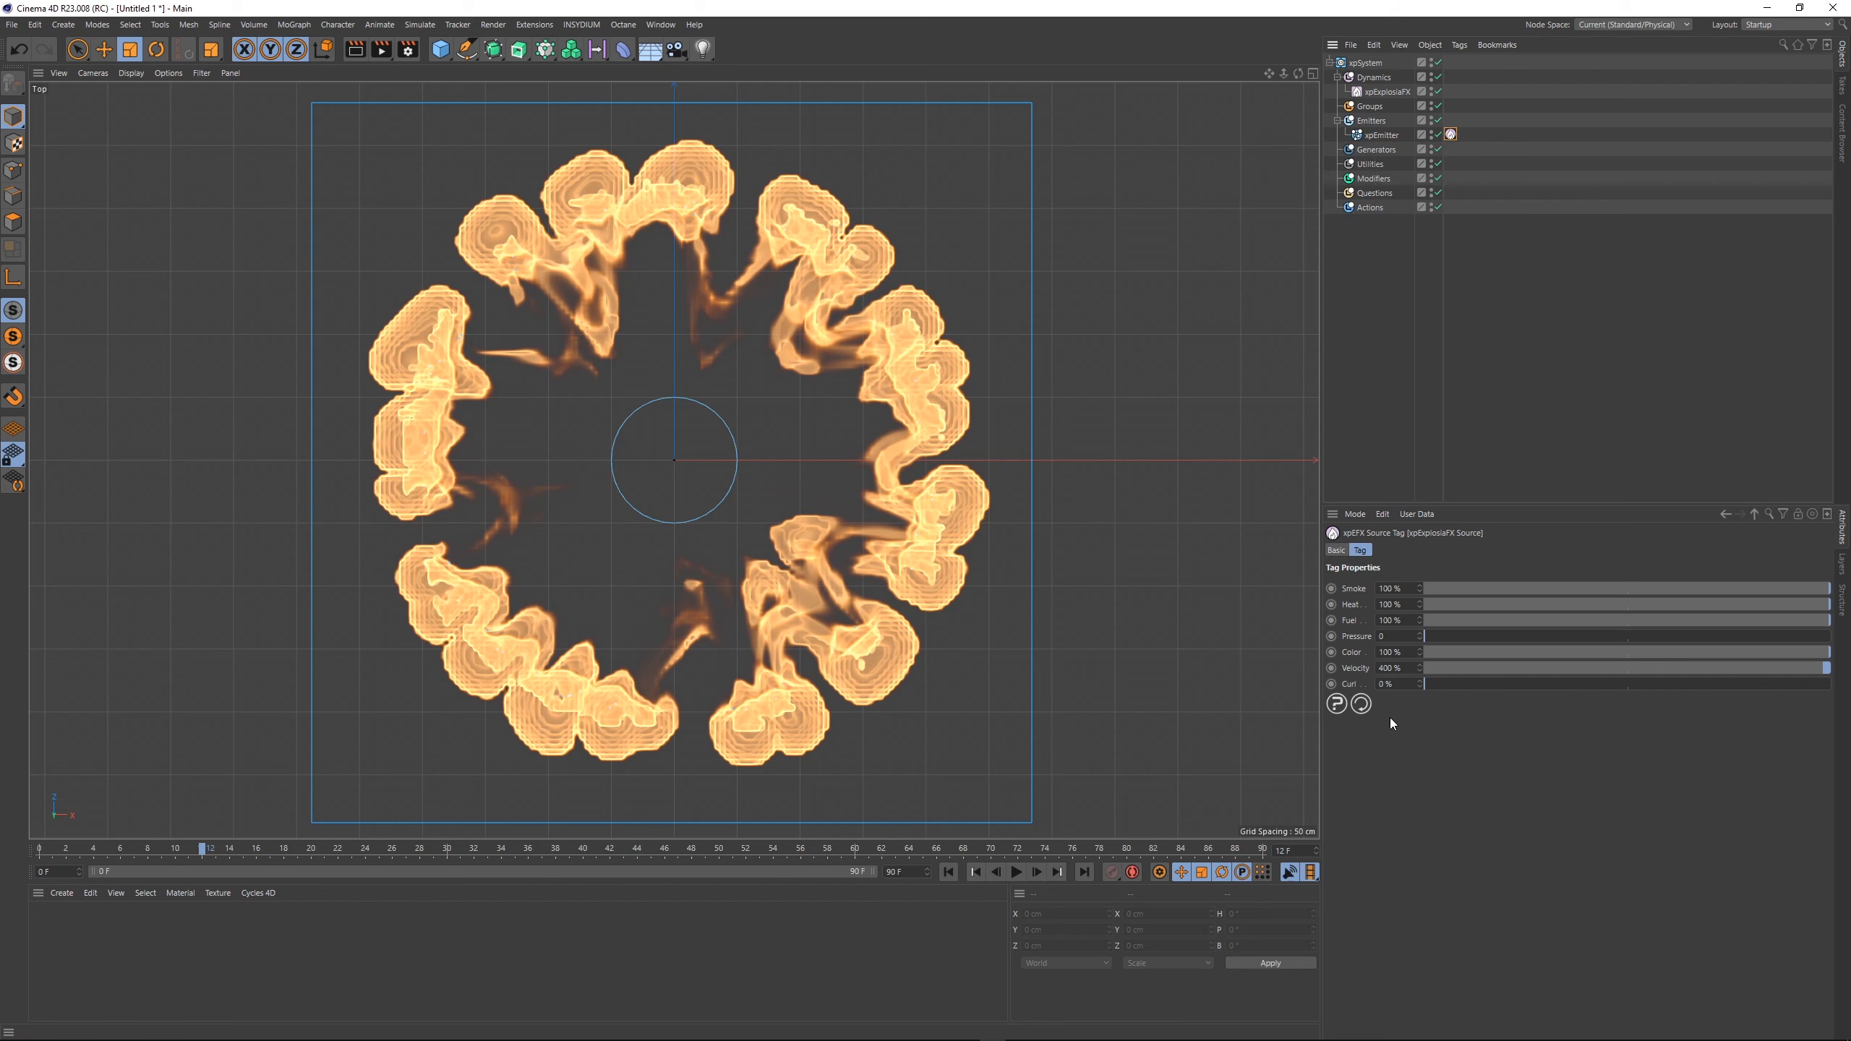
{"action": "left_click", "coordinate": [1382, 135]}
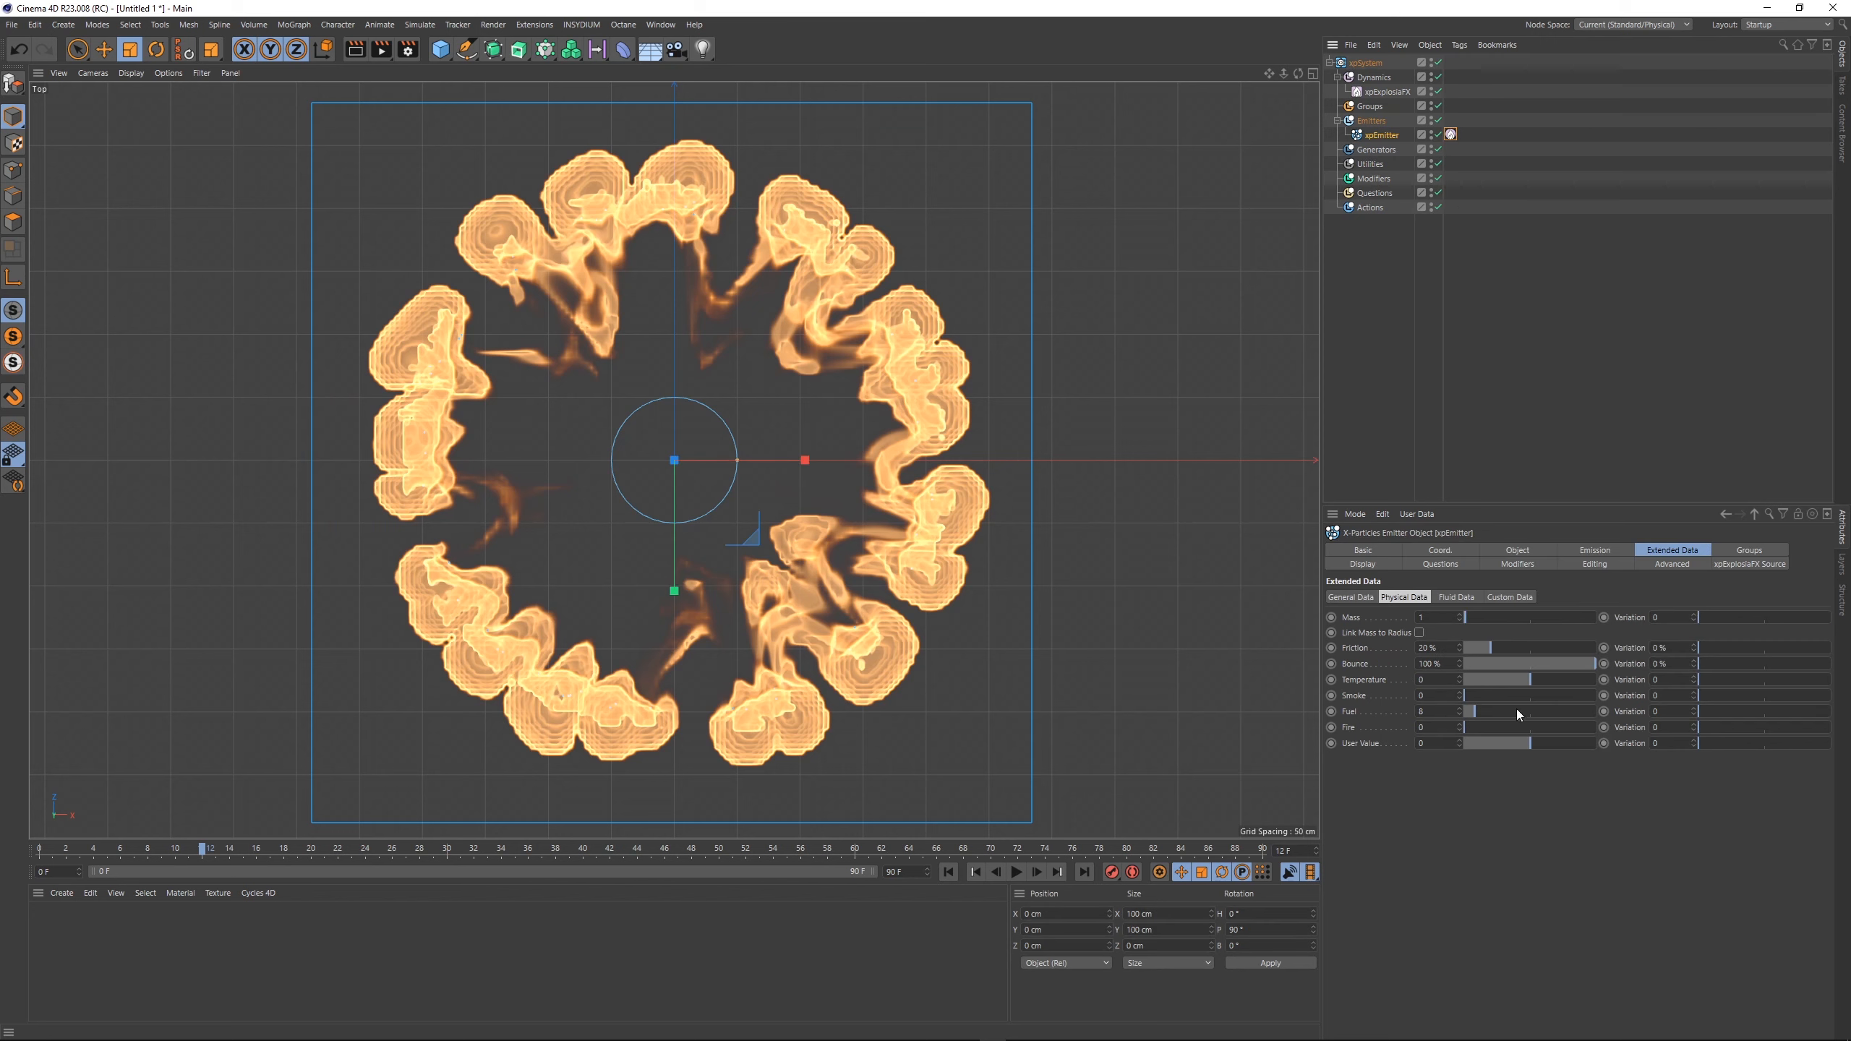
{"action": "left_click_drag", "start_coordinate": [1518, 713], "coordinate": [1489, 713]}
{"action": "left_click", "coordinate": [1596, 551]}
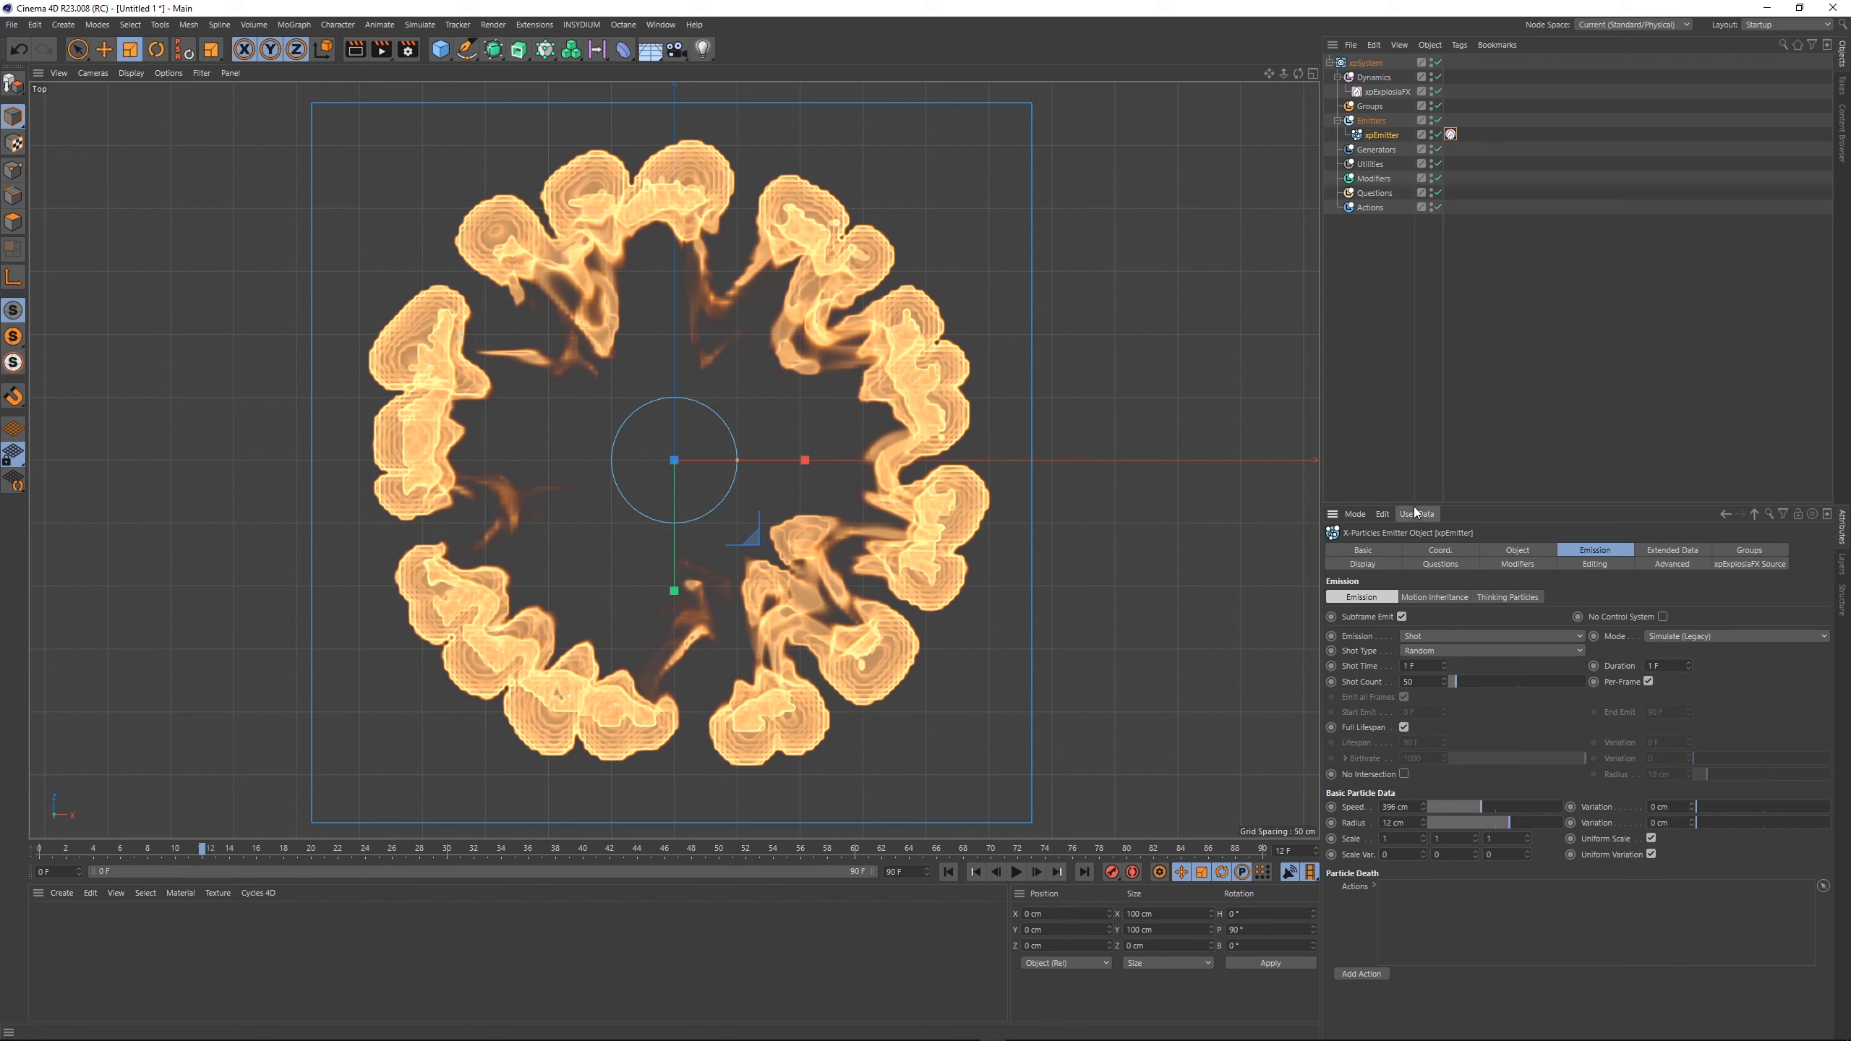
- Set the xpExplosiaFX voxel size to 3 cm and replay the simulation from the start
{"action": "left_click", "coordinate": [1384, 92]}
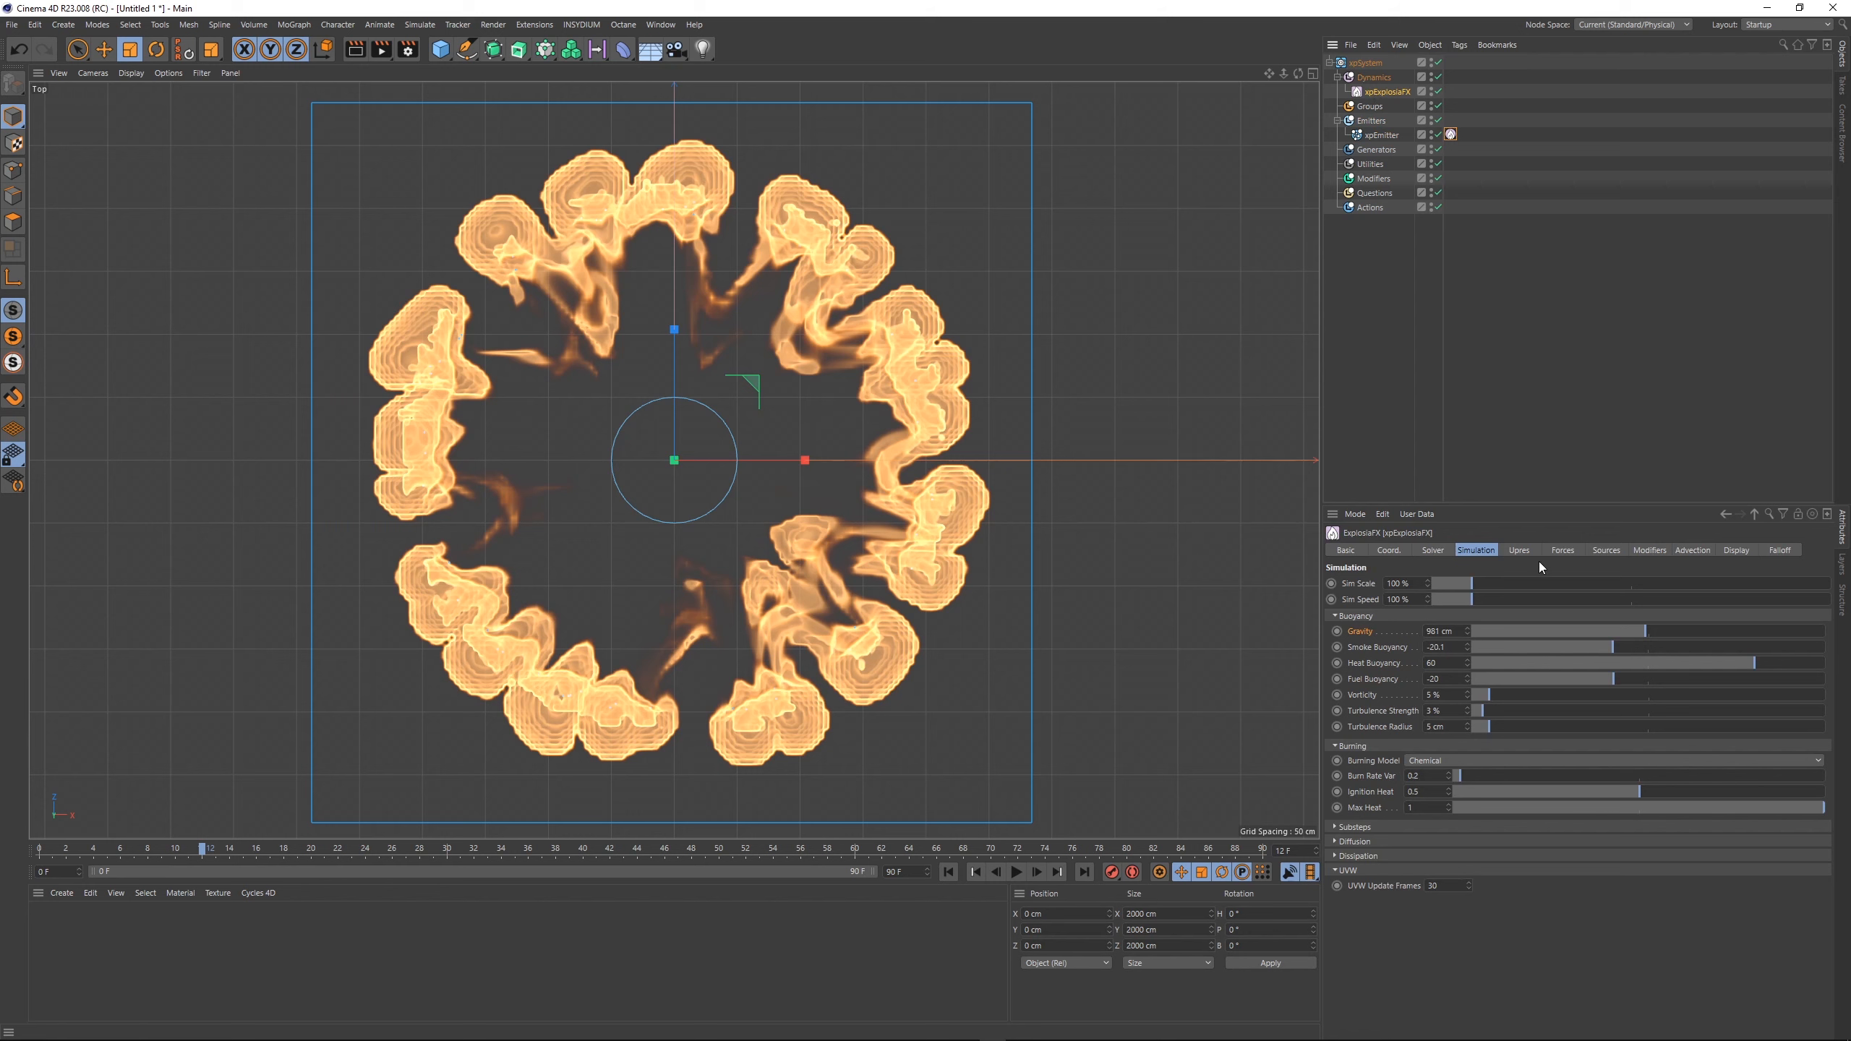
{"action": "left_click", "coordinate": [1432, 550]}
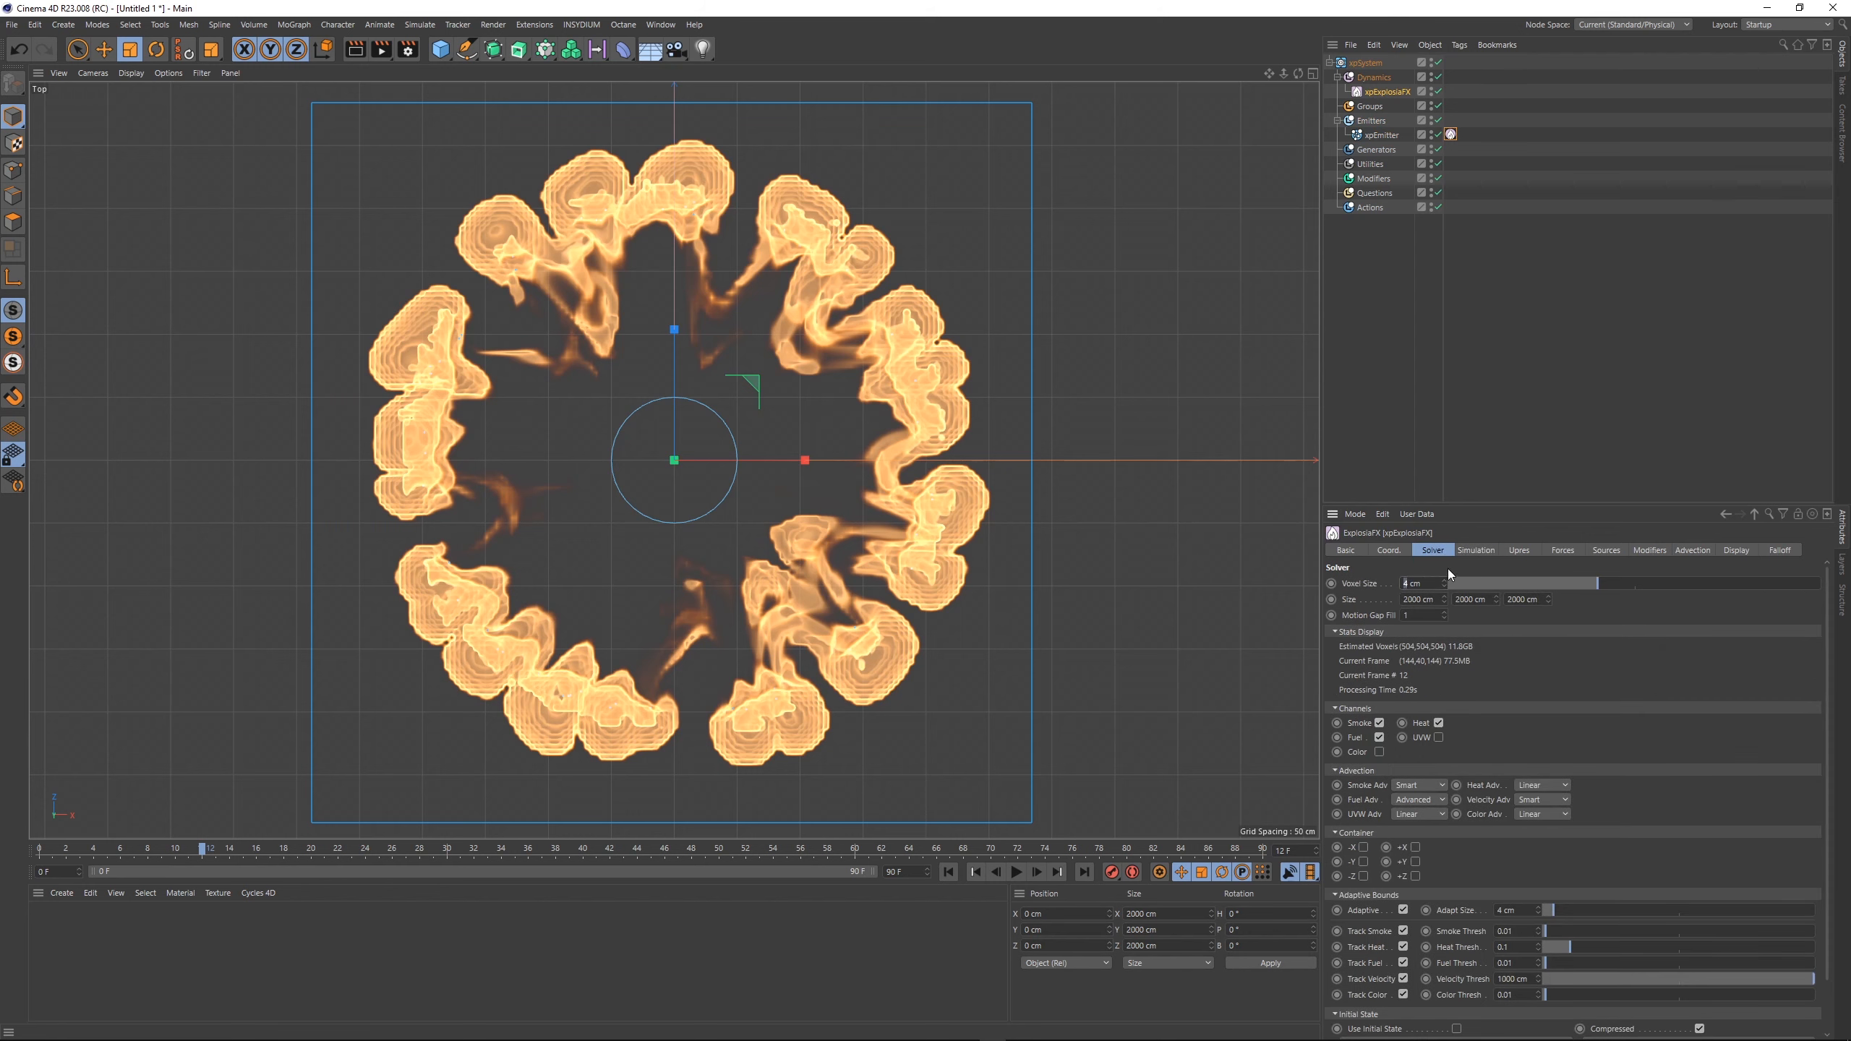
{"action": "key", "text": "Return"}
{"action": "left_click", "coordinate": [948, 872]}
{"action": "left_click", "coordinate": [1017, 872]}
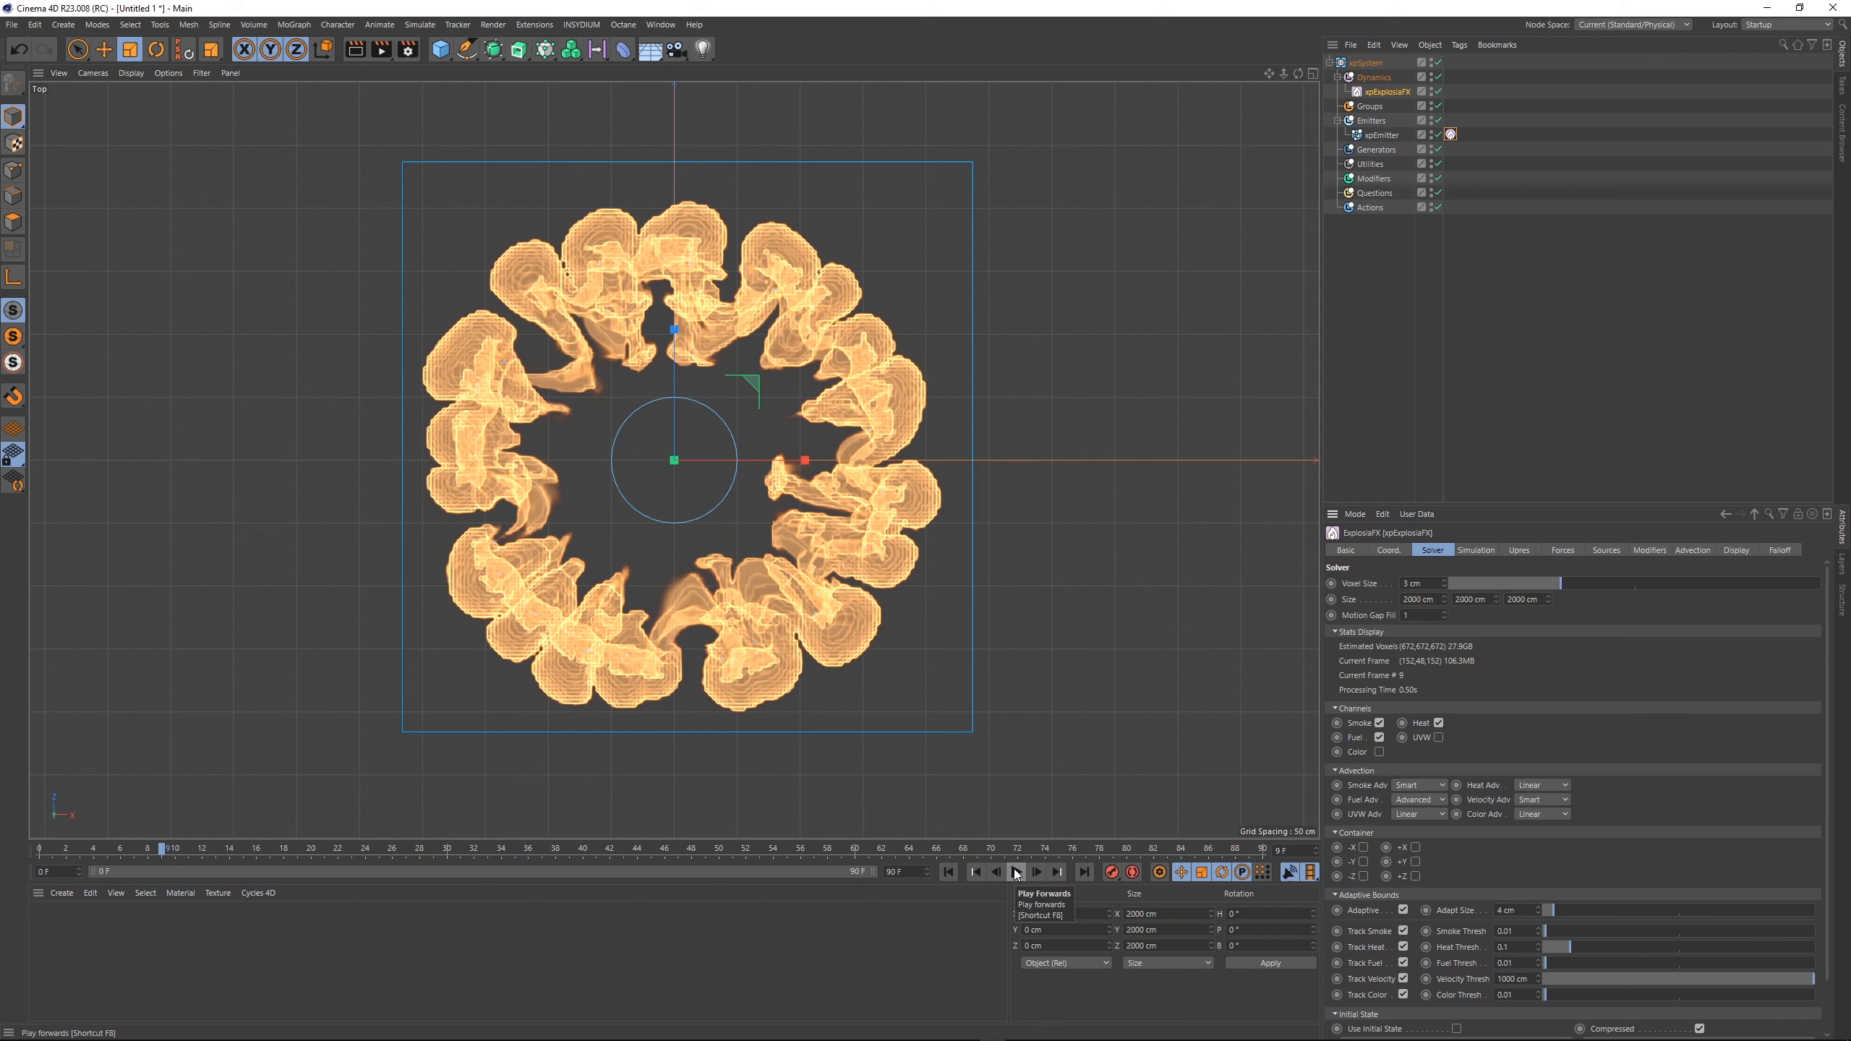
- Try a speed variation of 217 cm on the emitter and replay the simulation from the start
{"action": "left_click", "coordinate": [1479, 551]}
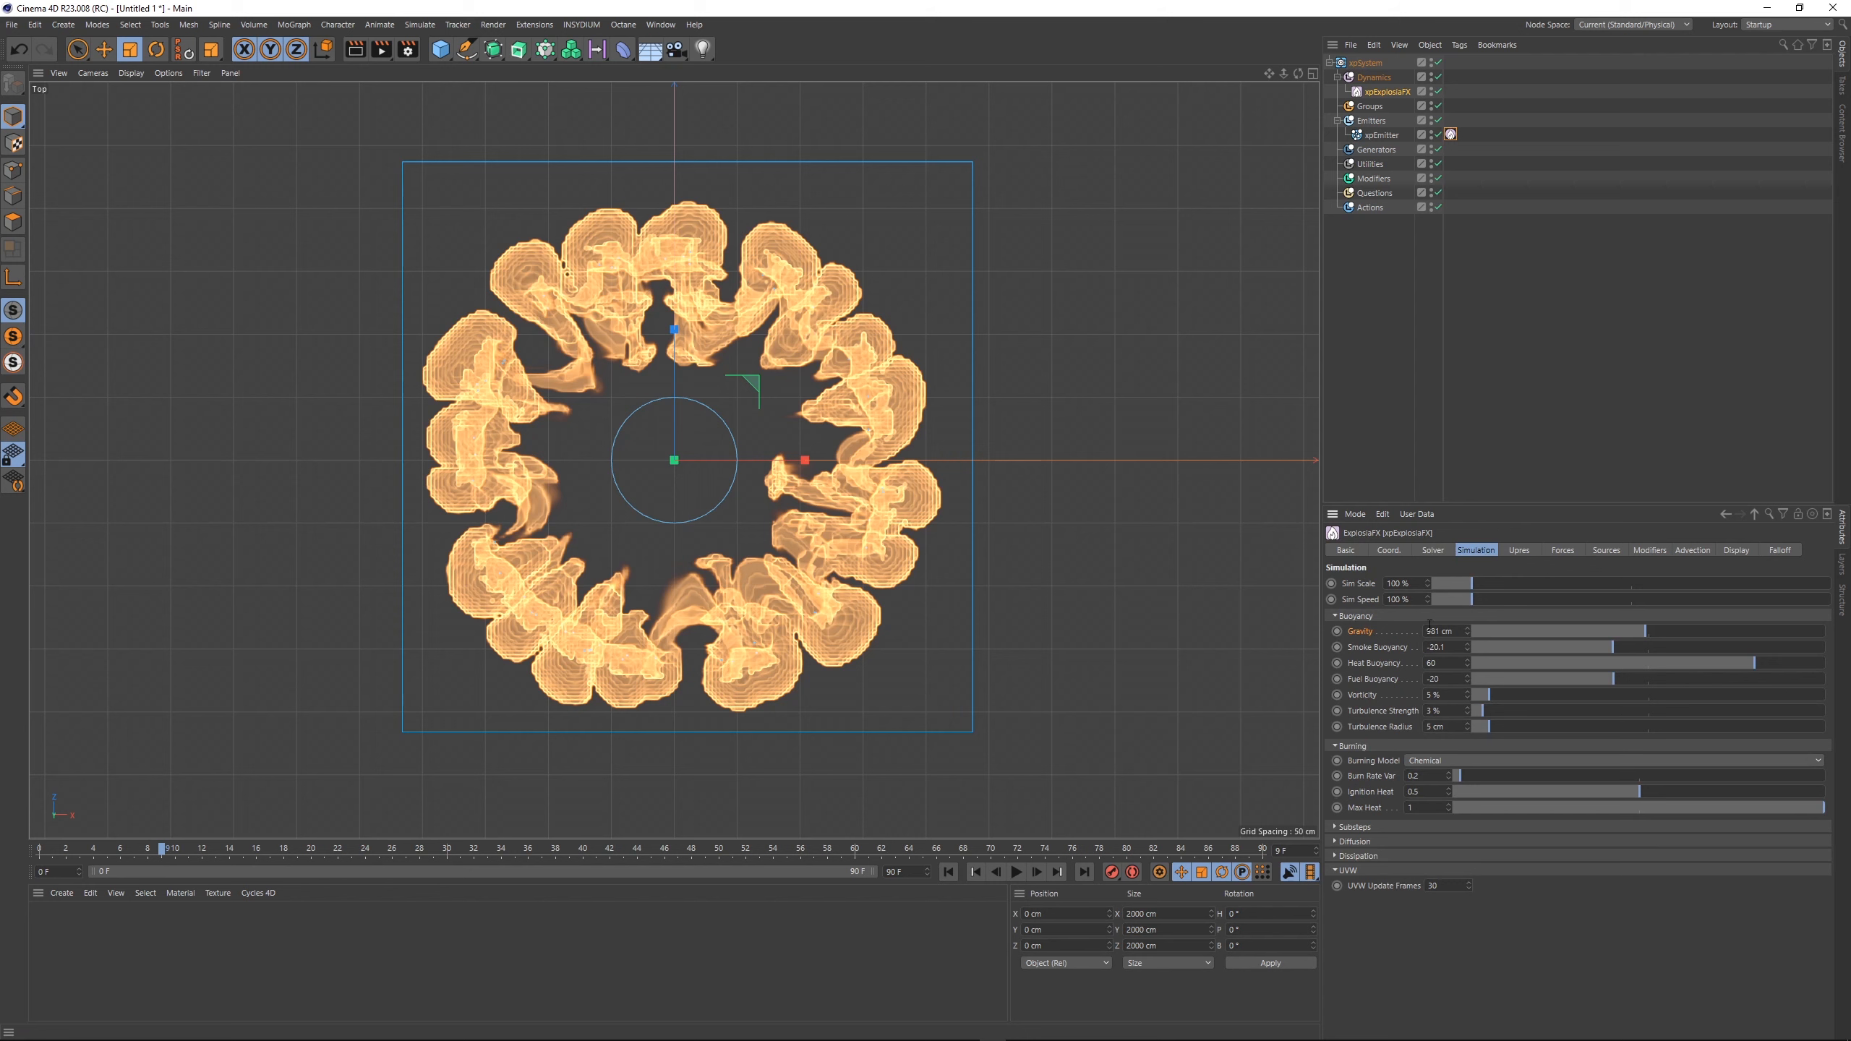
{"action": "left_click", "coordinate": [1450, 134]}
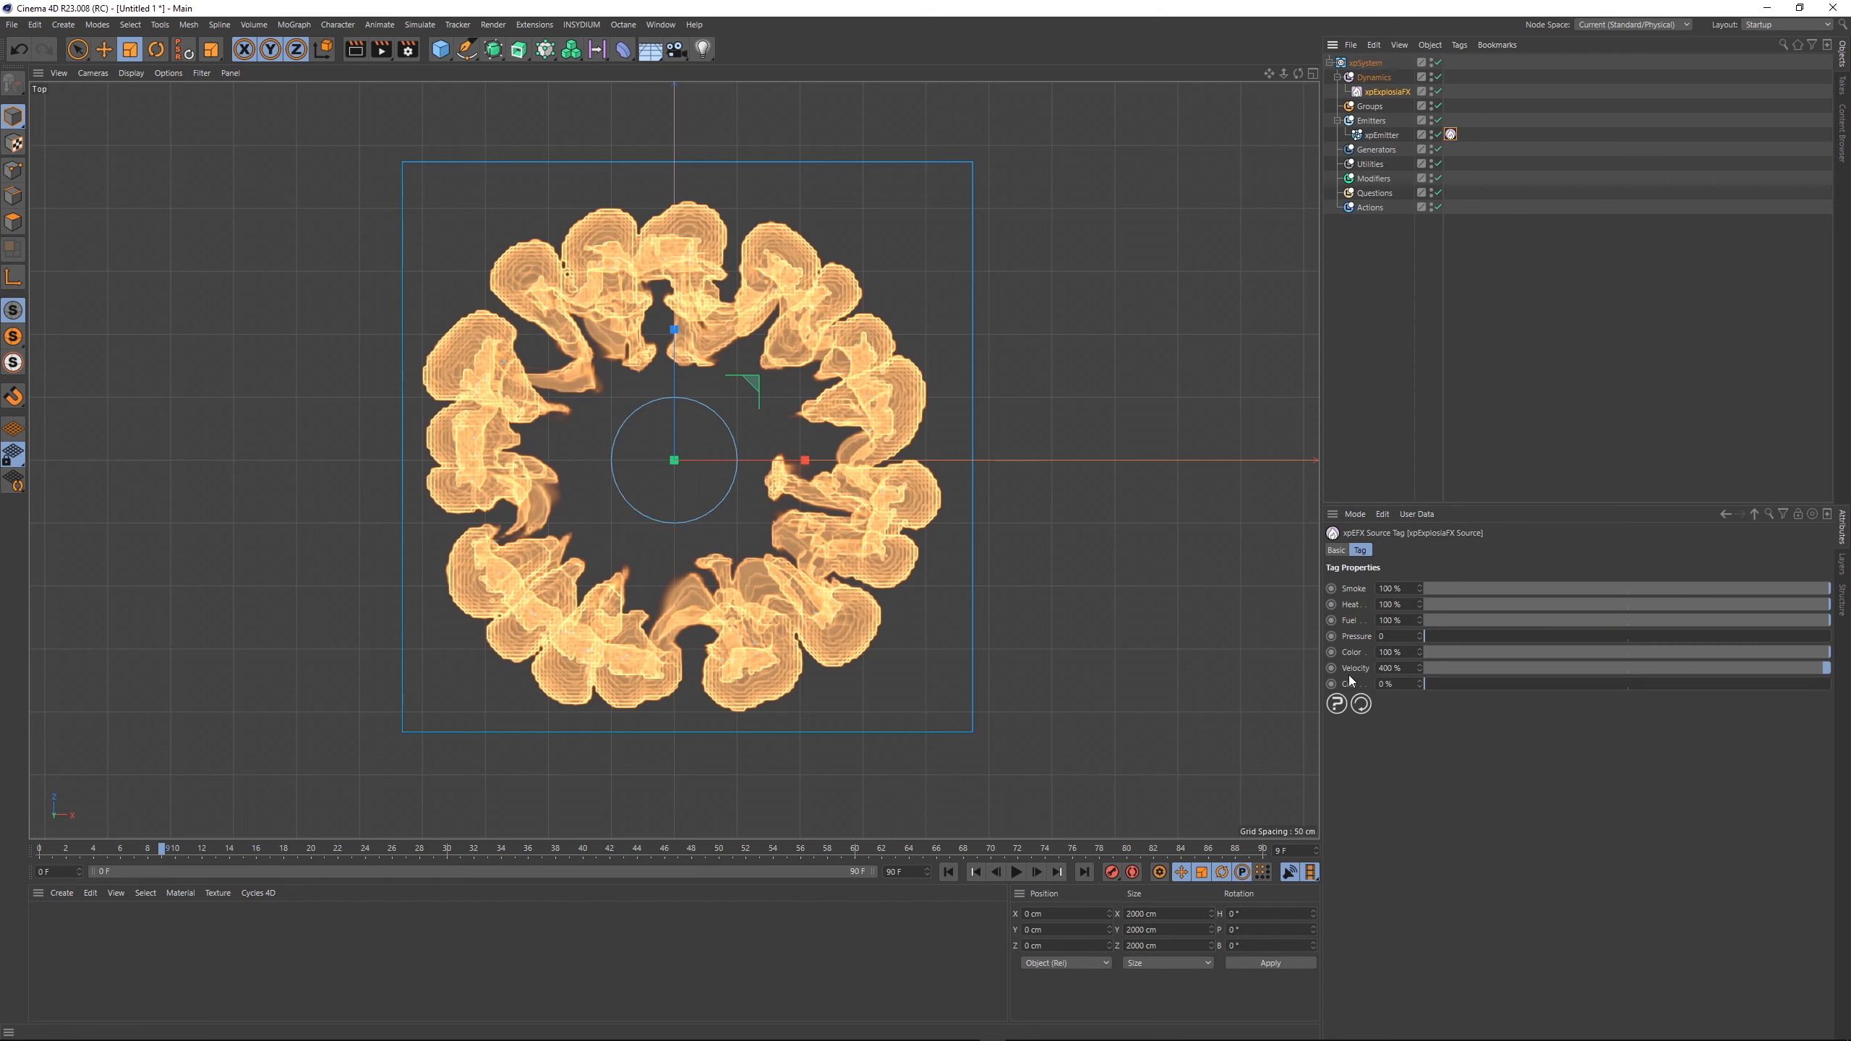
{"action": "left_click", "coordinate": [1382, 135]}
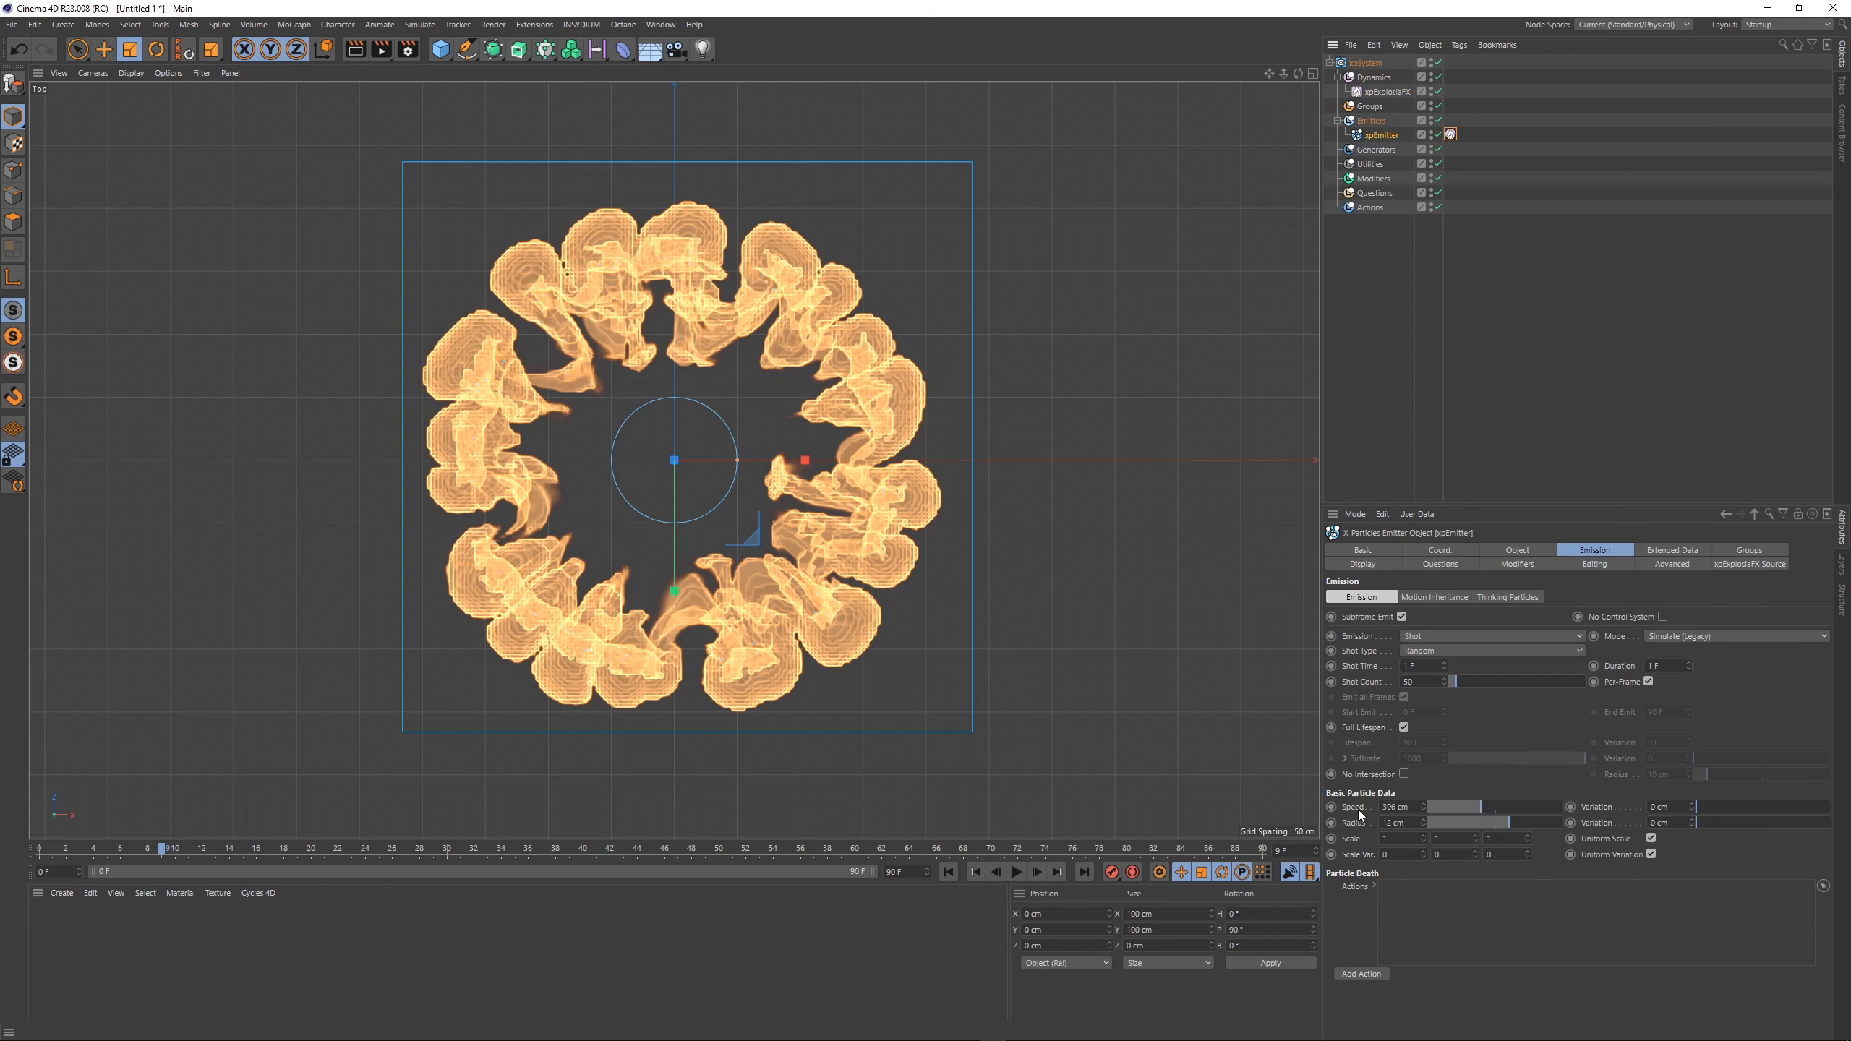
{"action": "left_click", "coordinate": [1358, 809]}
{"action": "left_click_drag", "start_coordinate": [1697, 806], "coordinate": [1709, 817]}
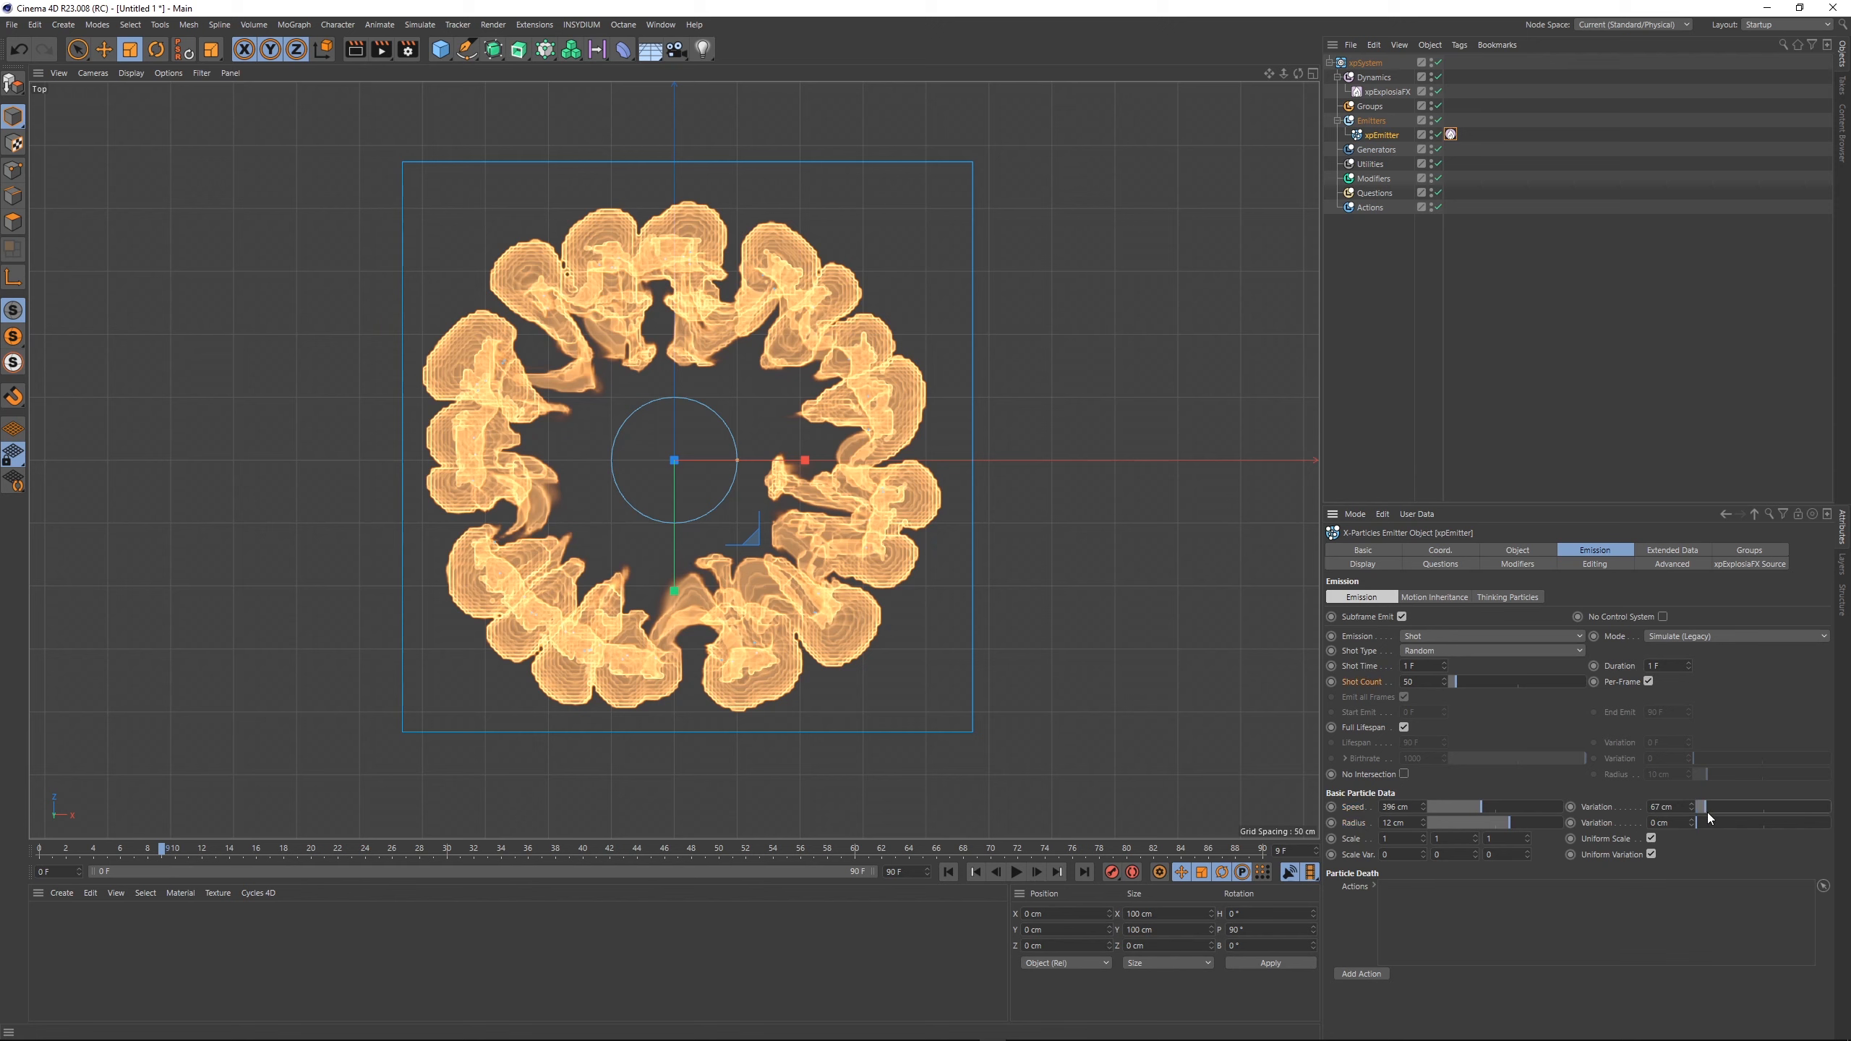
{"action": "left_click", "coordinate": [948, 872]}
{"action": "left_click", "coordinate": [1017, 872]}
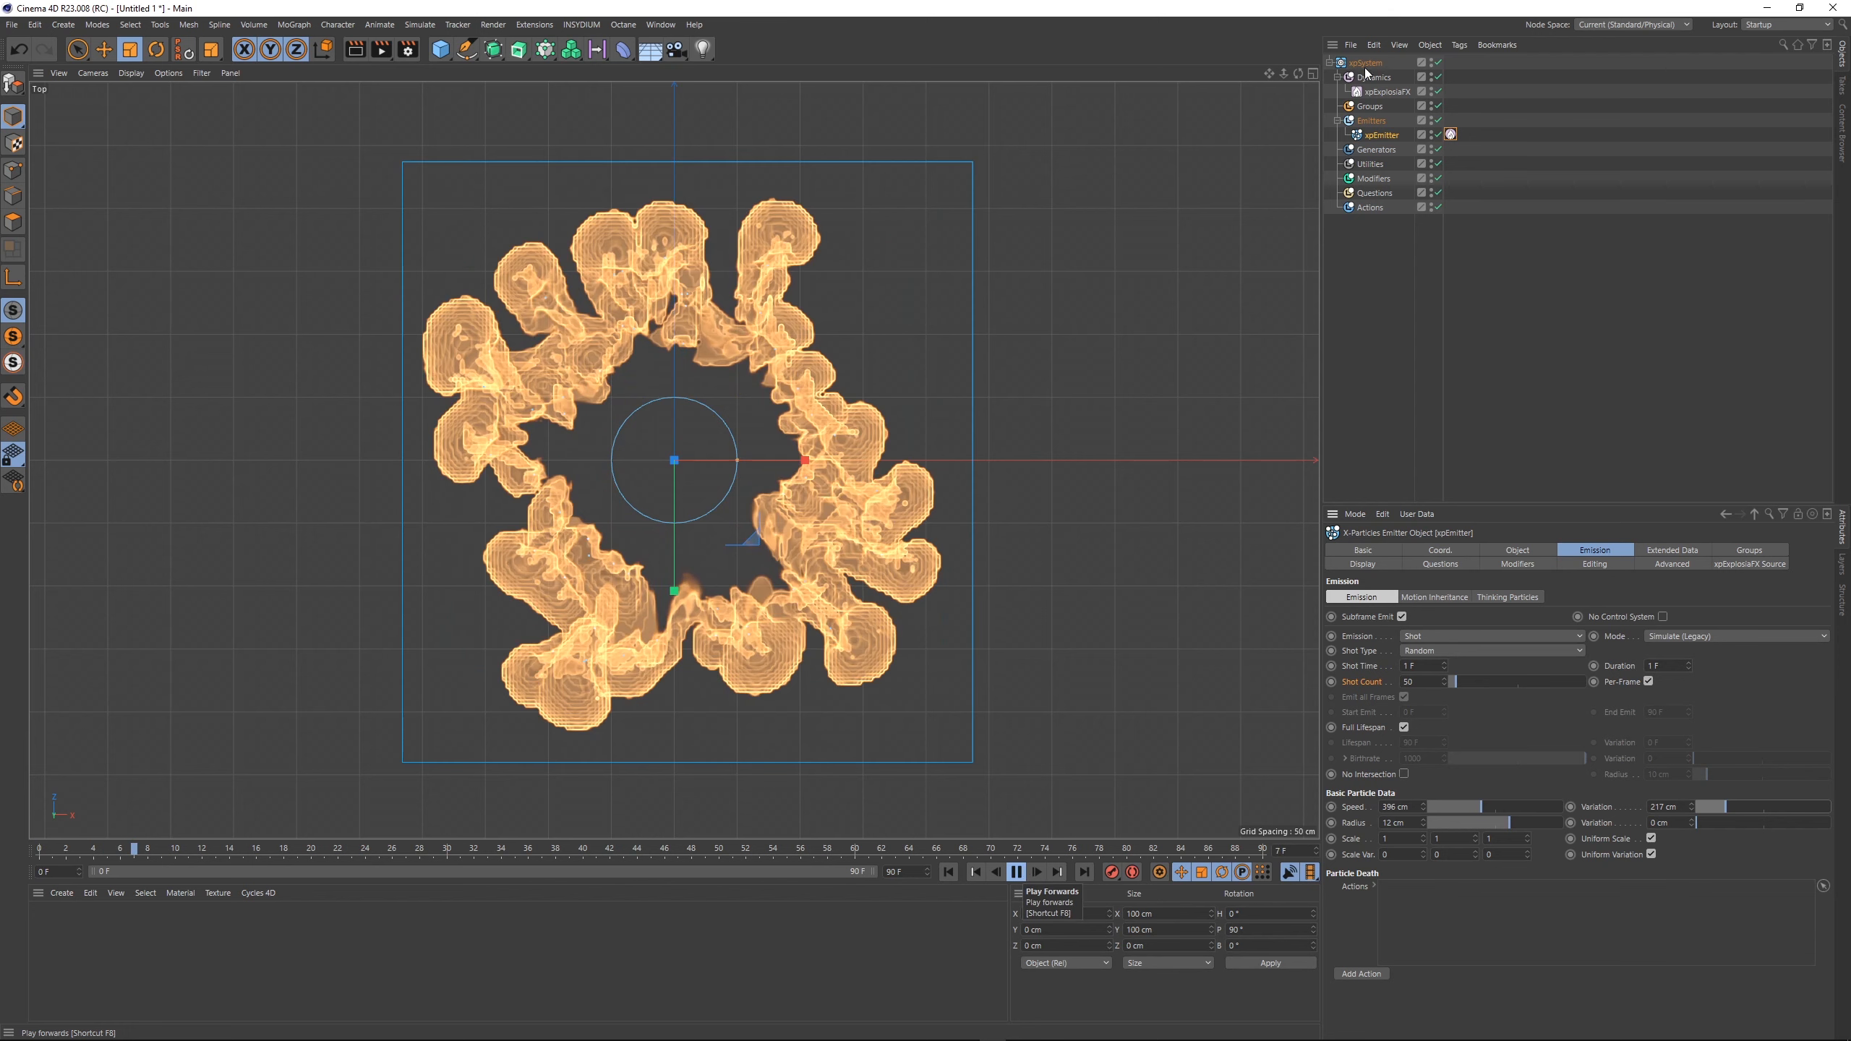
- Check the xpExplosiaFX solver settings and the emitter's emission settings, and replay the simulation from the start
{"action": "left_click", "coordinate": [1387, 91]}
{"action": "left_click", "coordinate": [1432, 549]}
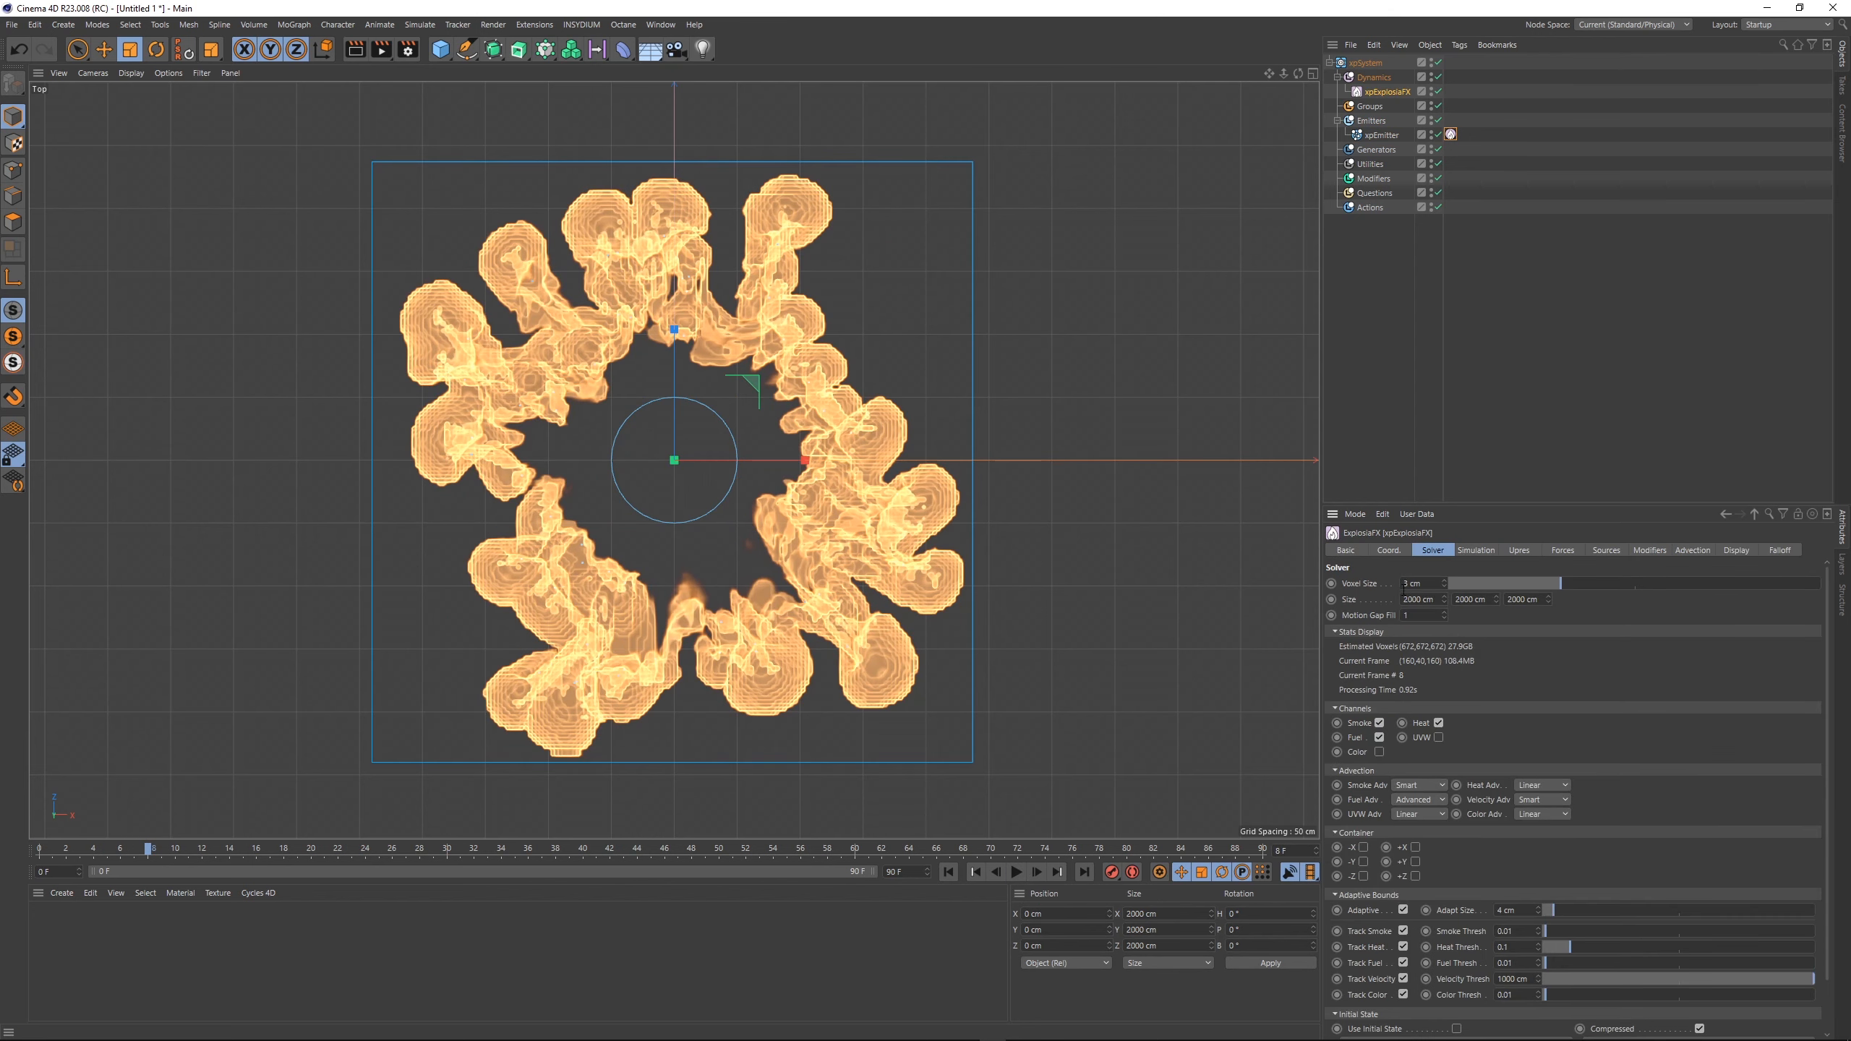
{"action": "left_click", "coordinate": [1381, 135]}
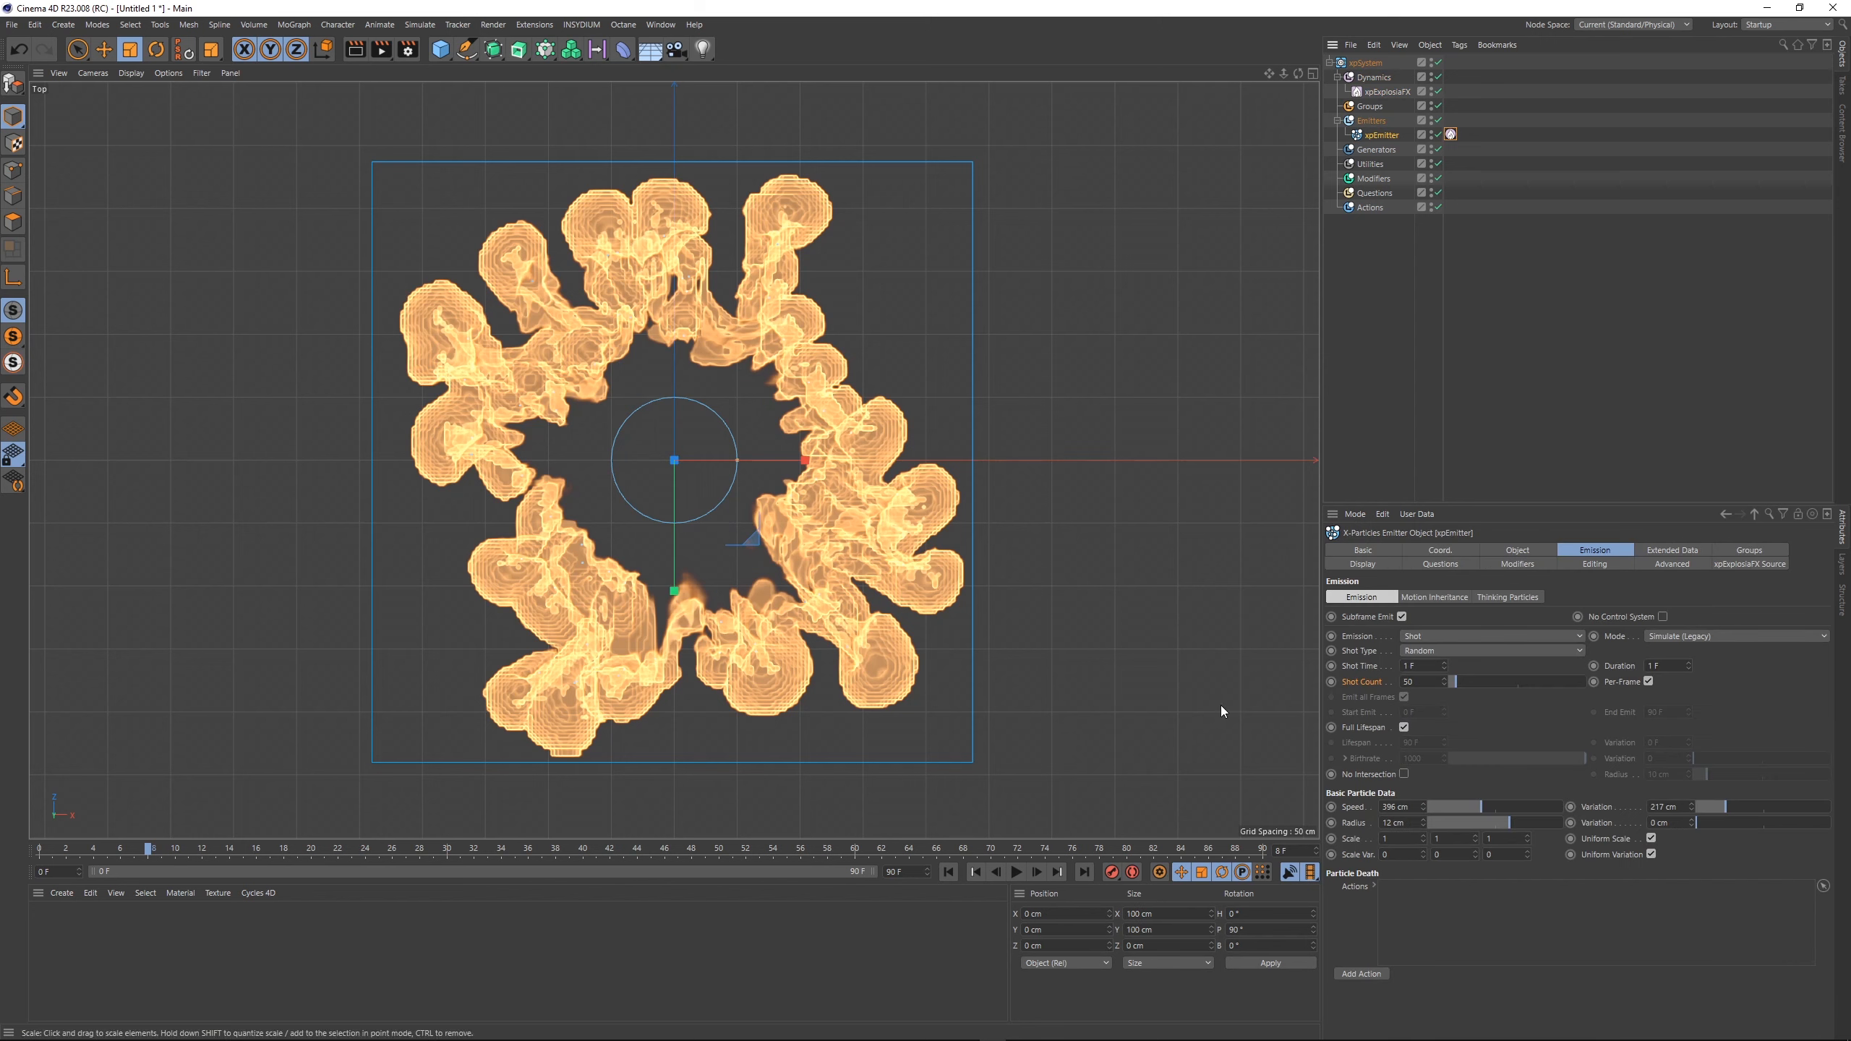
{"action": "left_click", "coordinate": [956, 873]}
{"action": "left_click", "coordinate": [1015, 873]}
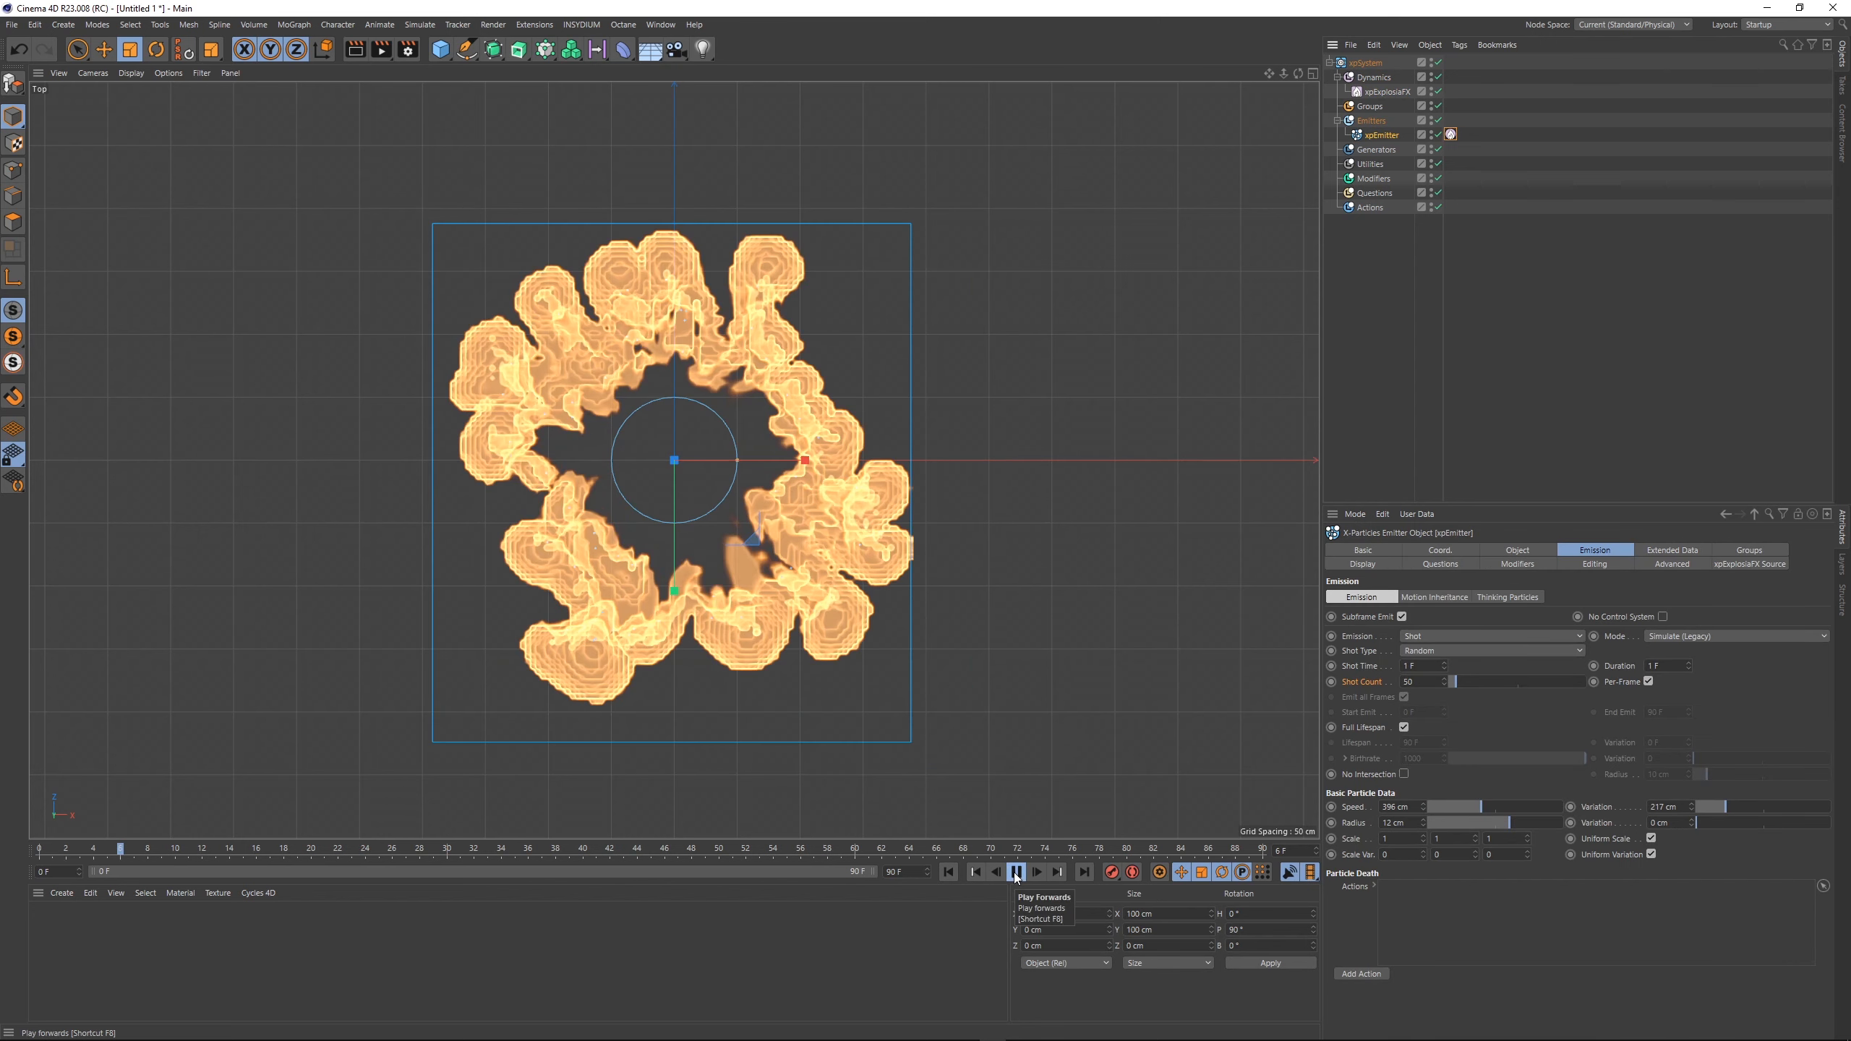
{"action": "left_click", "coordinate": [1017, 872]}
- Examine the fire ring from above and in the perspective view with nothing selected
{"action": "left_click", "coordinate": [1375, 319]}
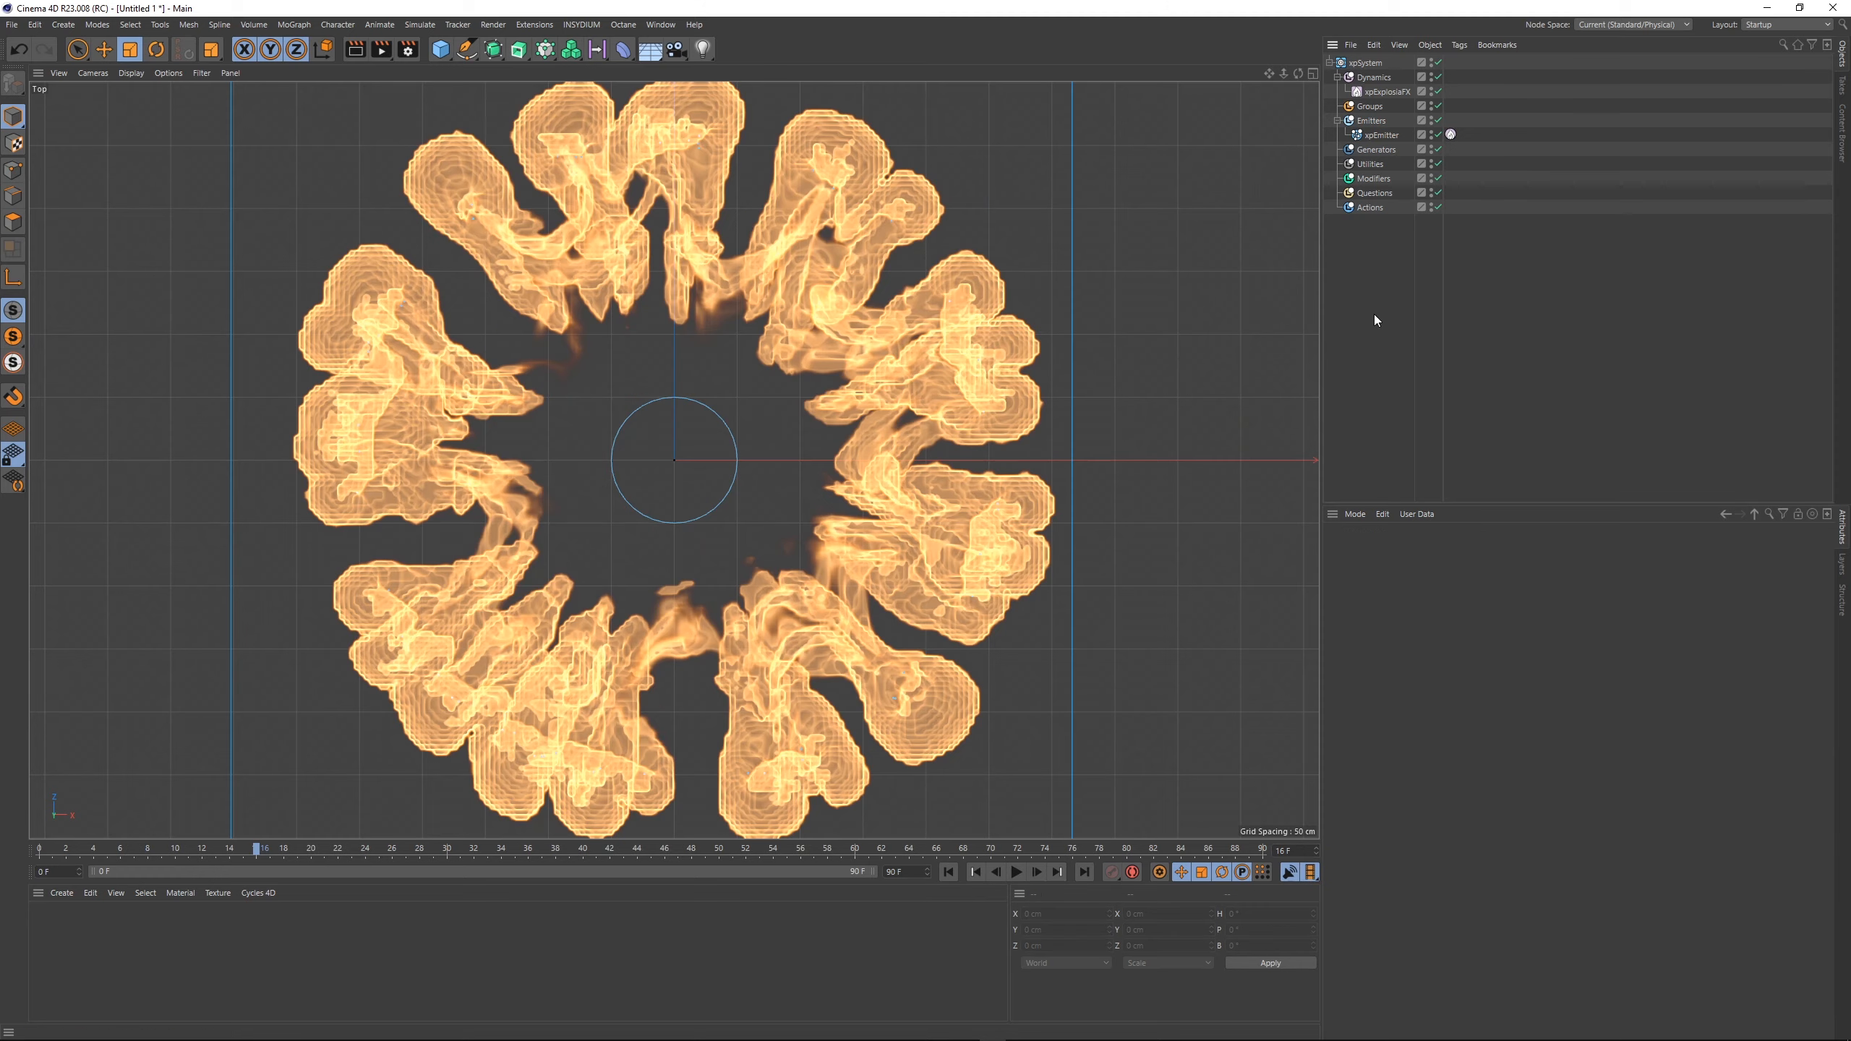
{"action": "scroll", "coordinate": [823, 410], "scroll_direction": "down", "scroll_amount": 2}
{"action": "key", "text": "F1"}
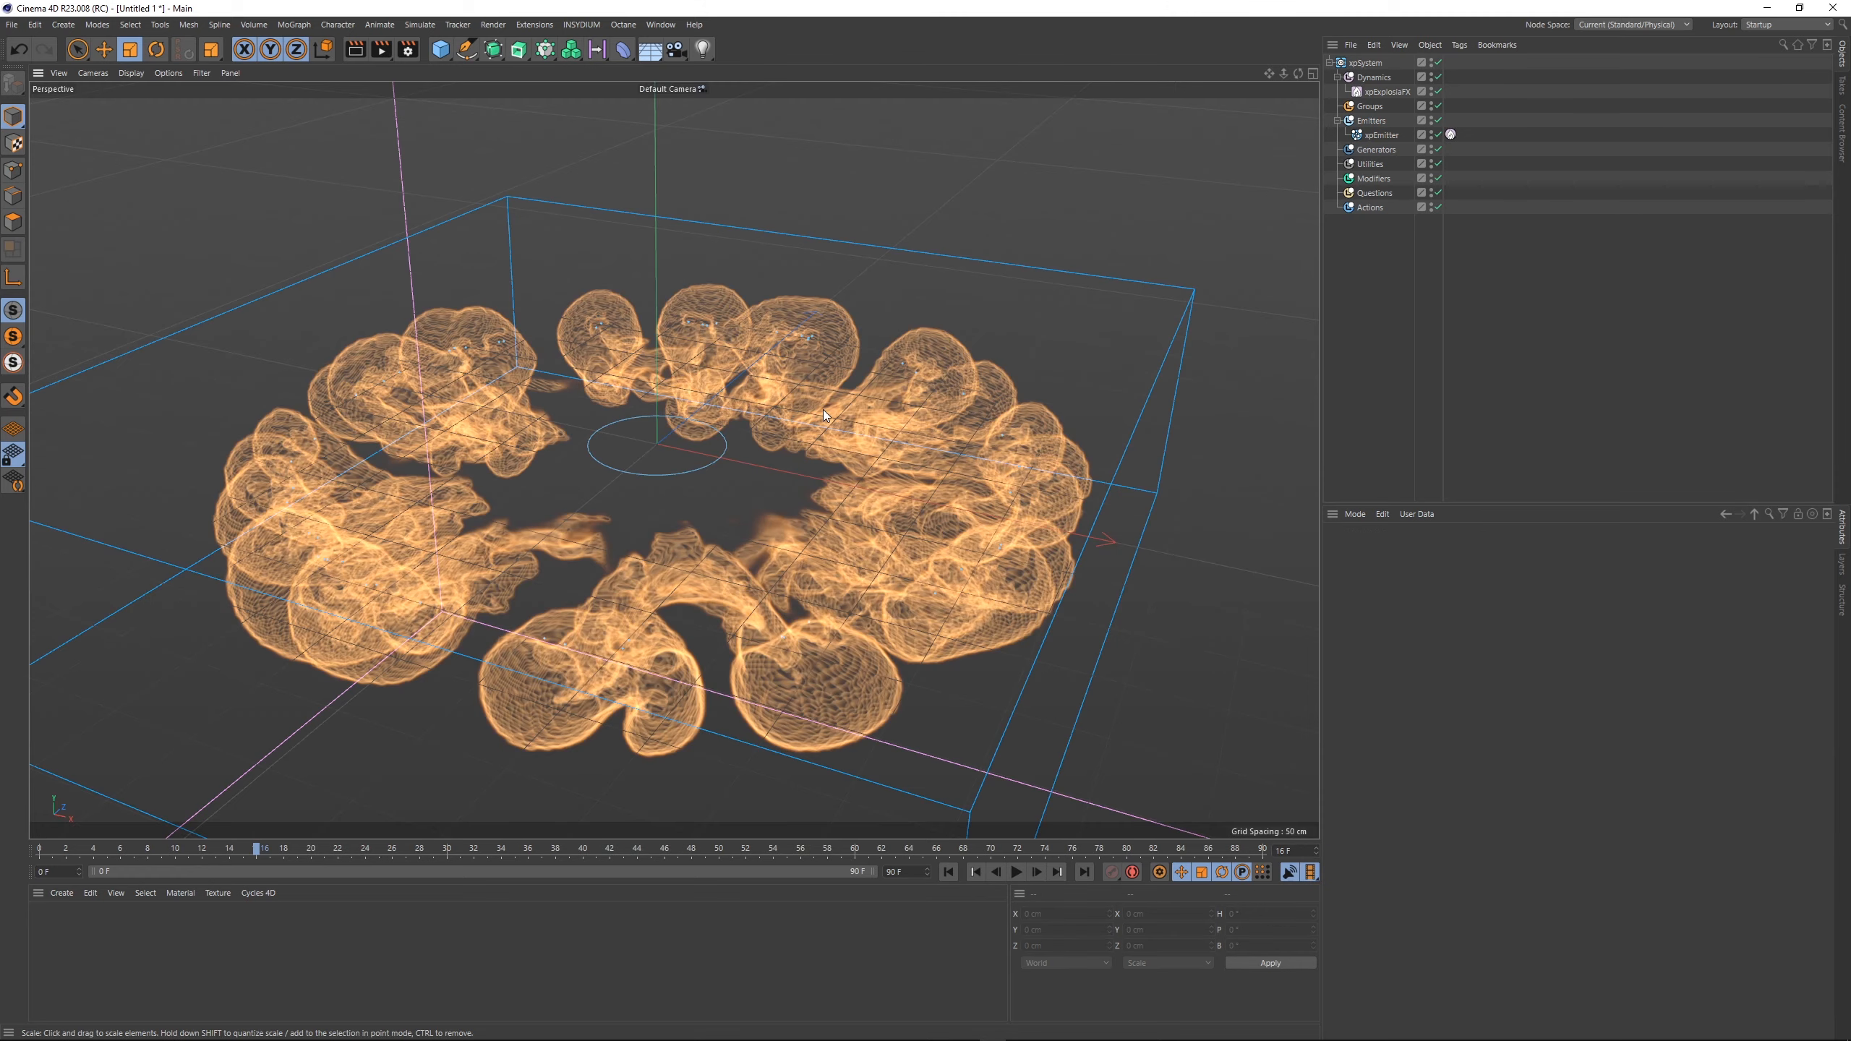
{"action": "left_click_drag", "start_coordinate": [778, 448], "coordinate": [656, 519], "text": "alt"}
- Rename the existing xpEmitter as Explosia
{"action": "double_click", "coordinate": [1382, 135]}
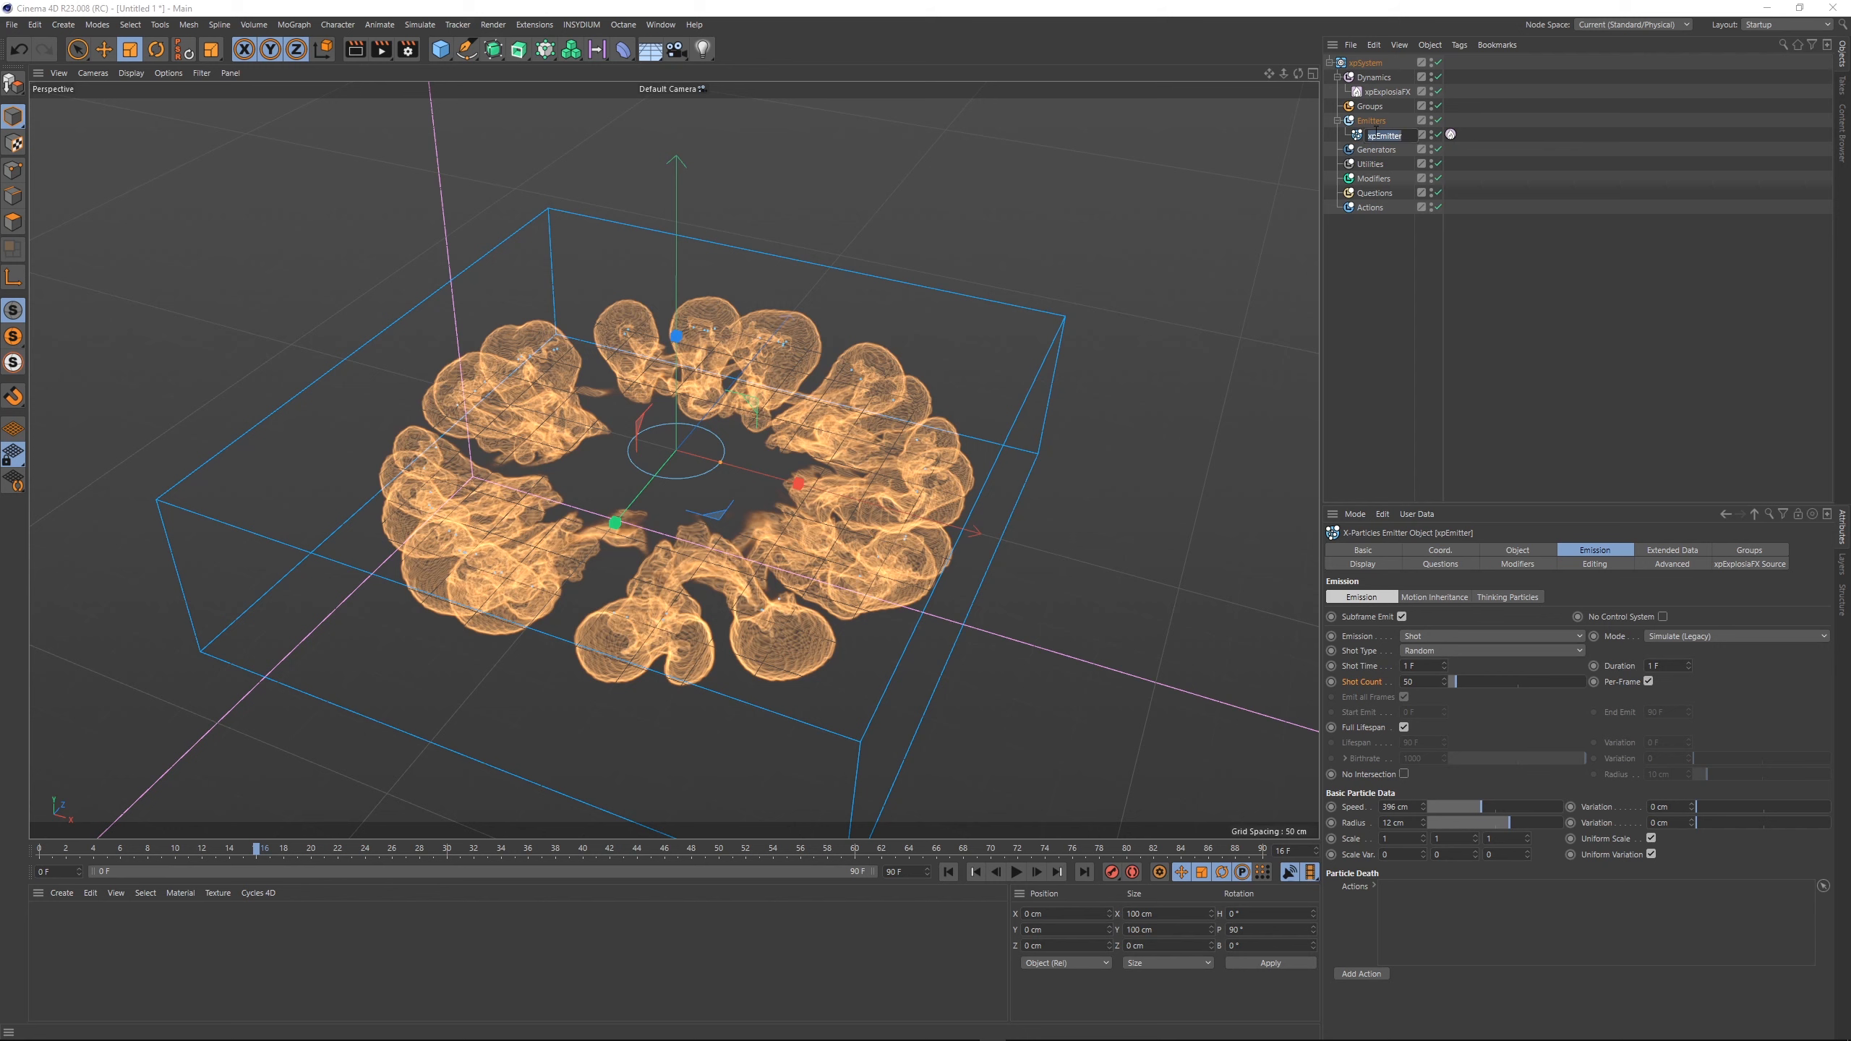
{"action": "type", "text": "Explosia"}
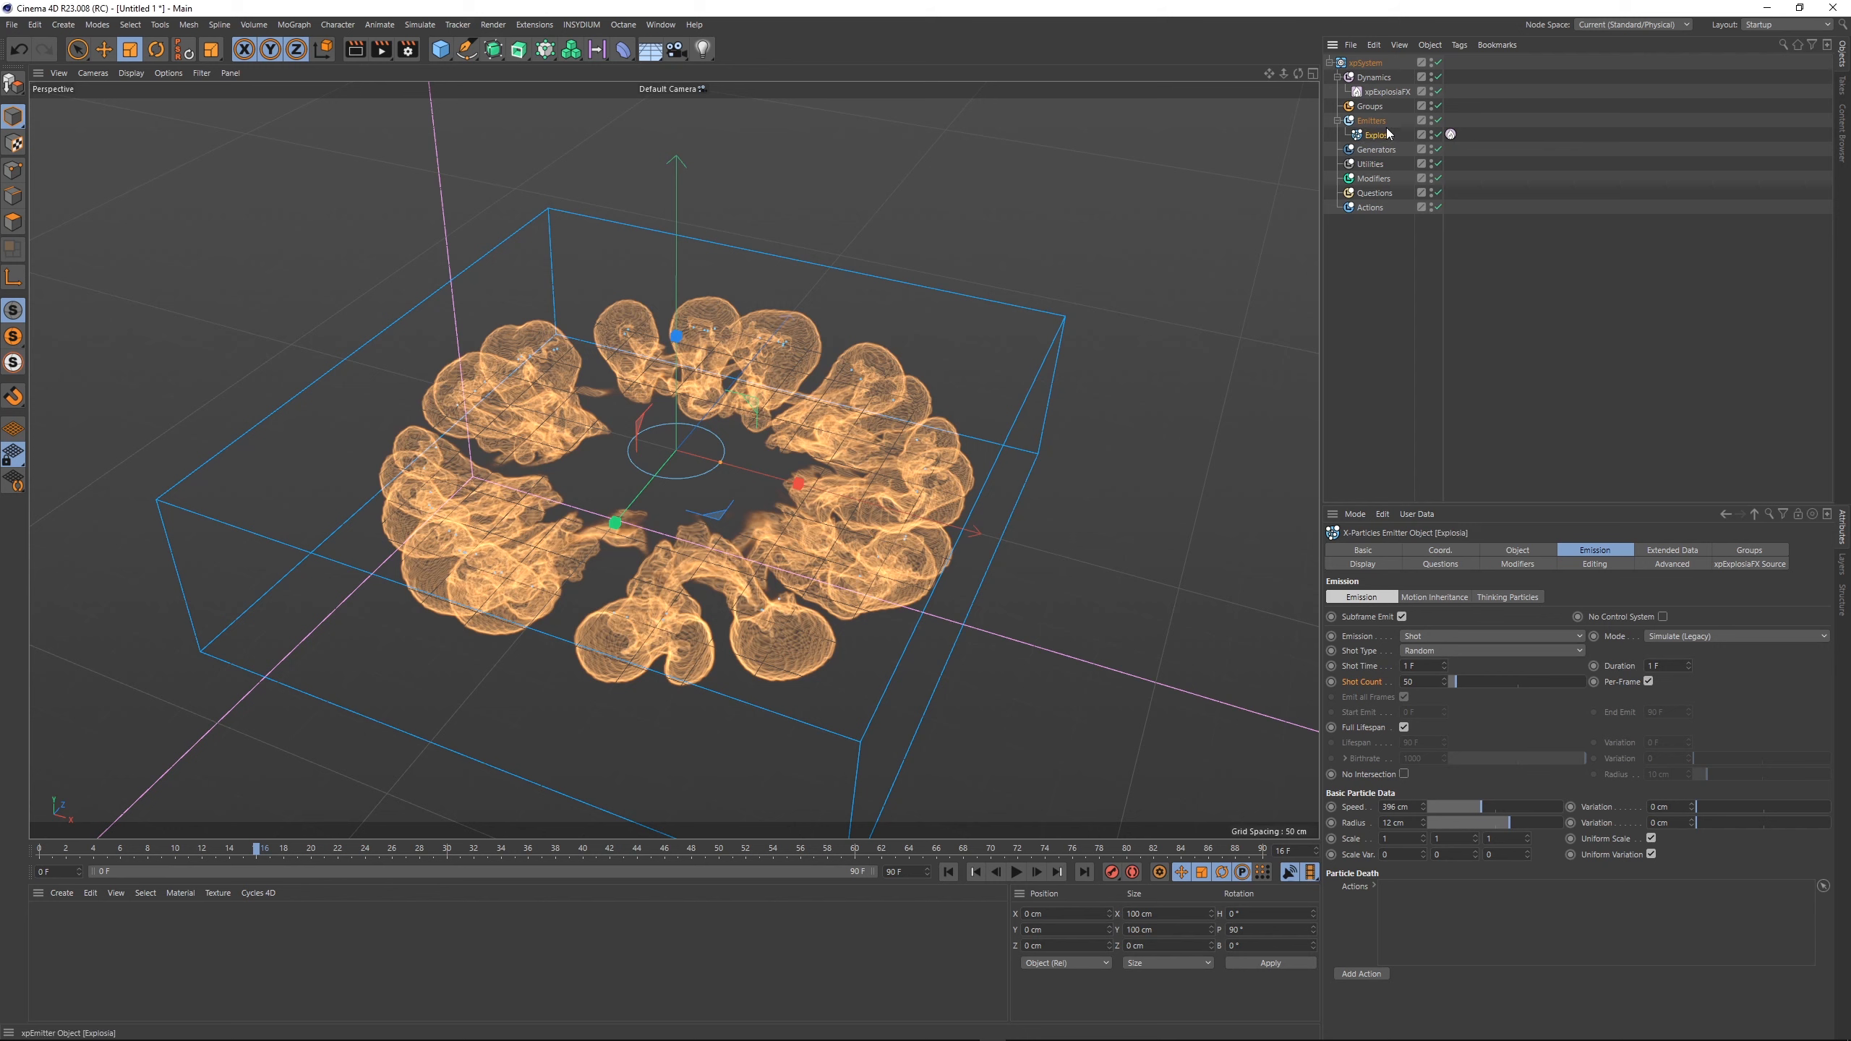
{"action": "key", "text": "Return"}
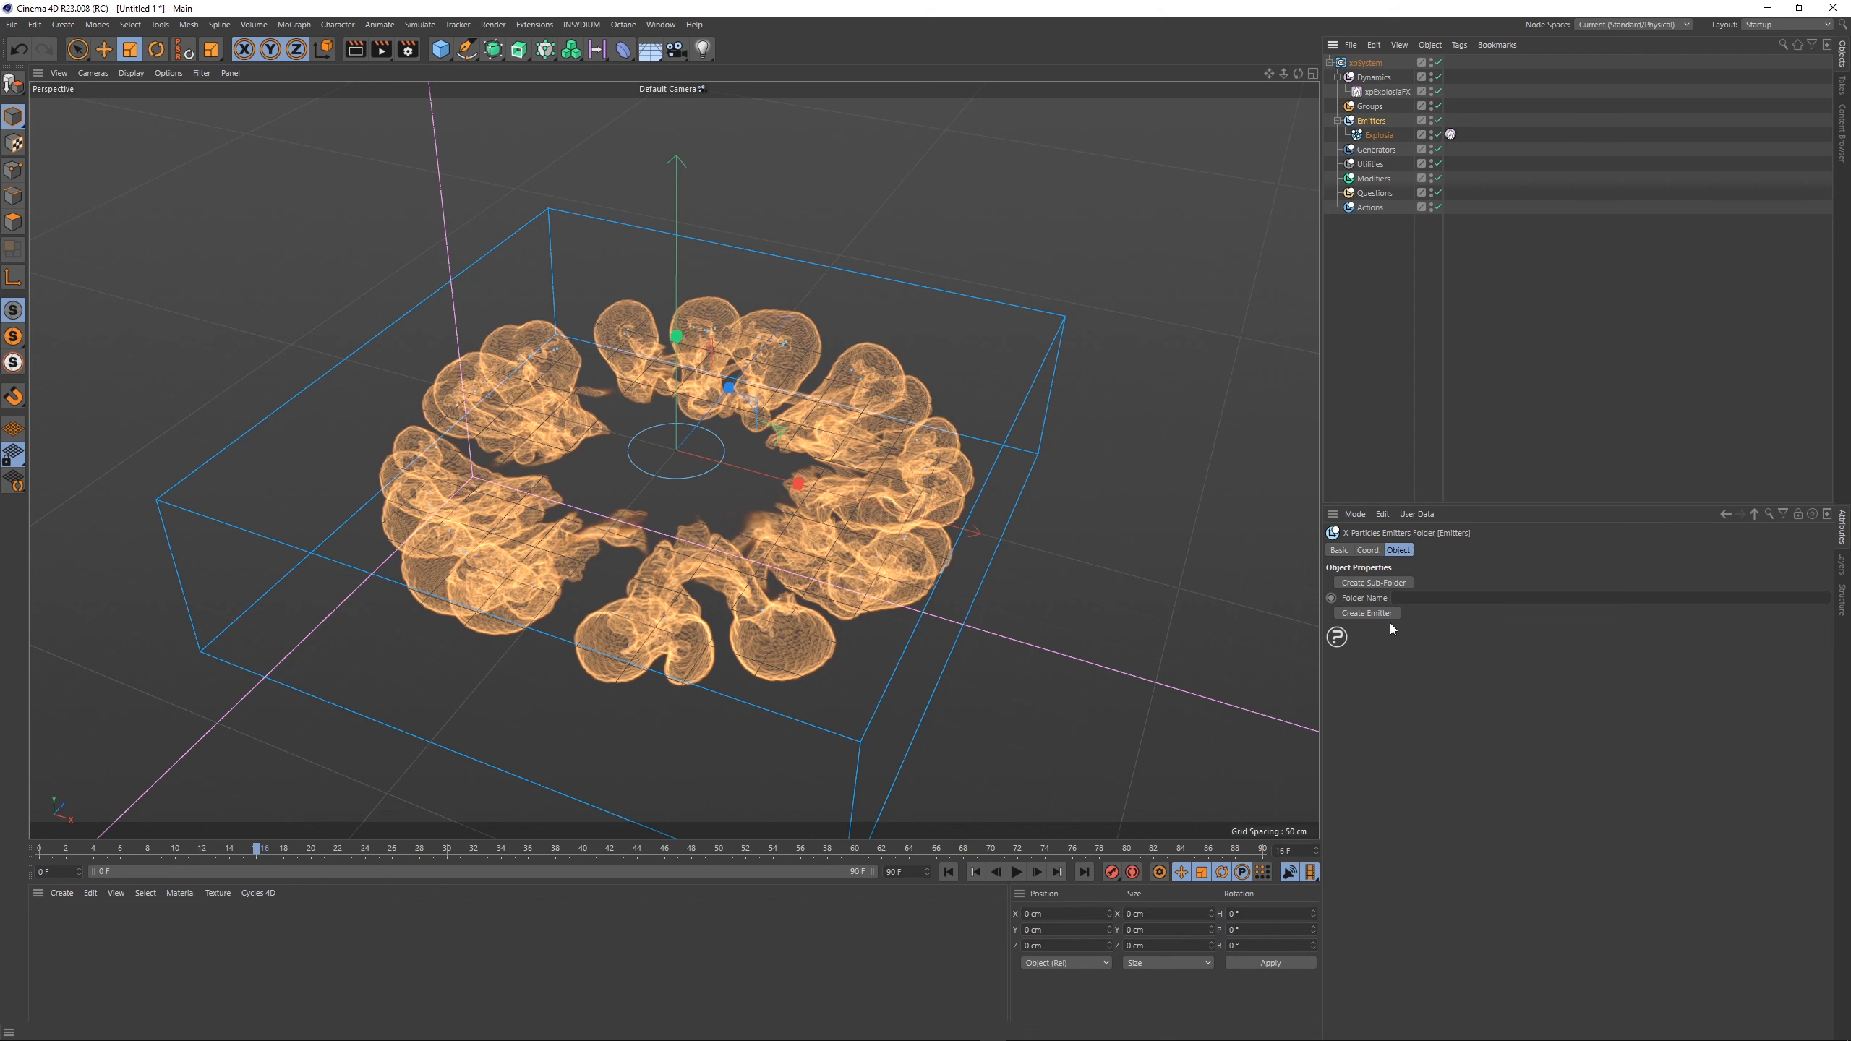
- Create a second emitter in the Emitters folder and name it Advected
{"action": "left_click", "coordinate": [1387, 616]}
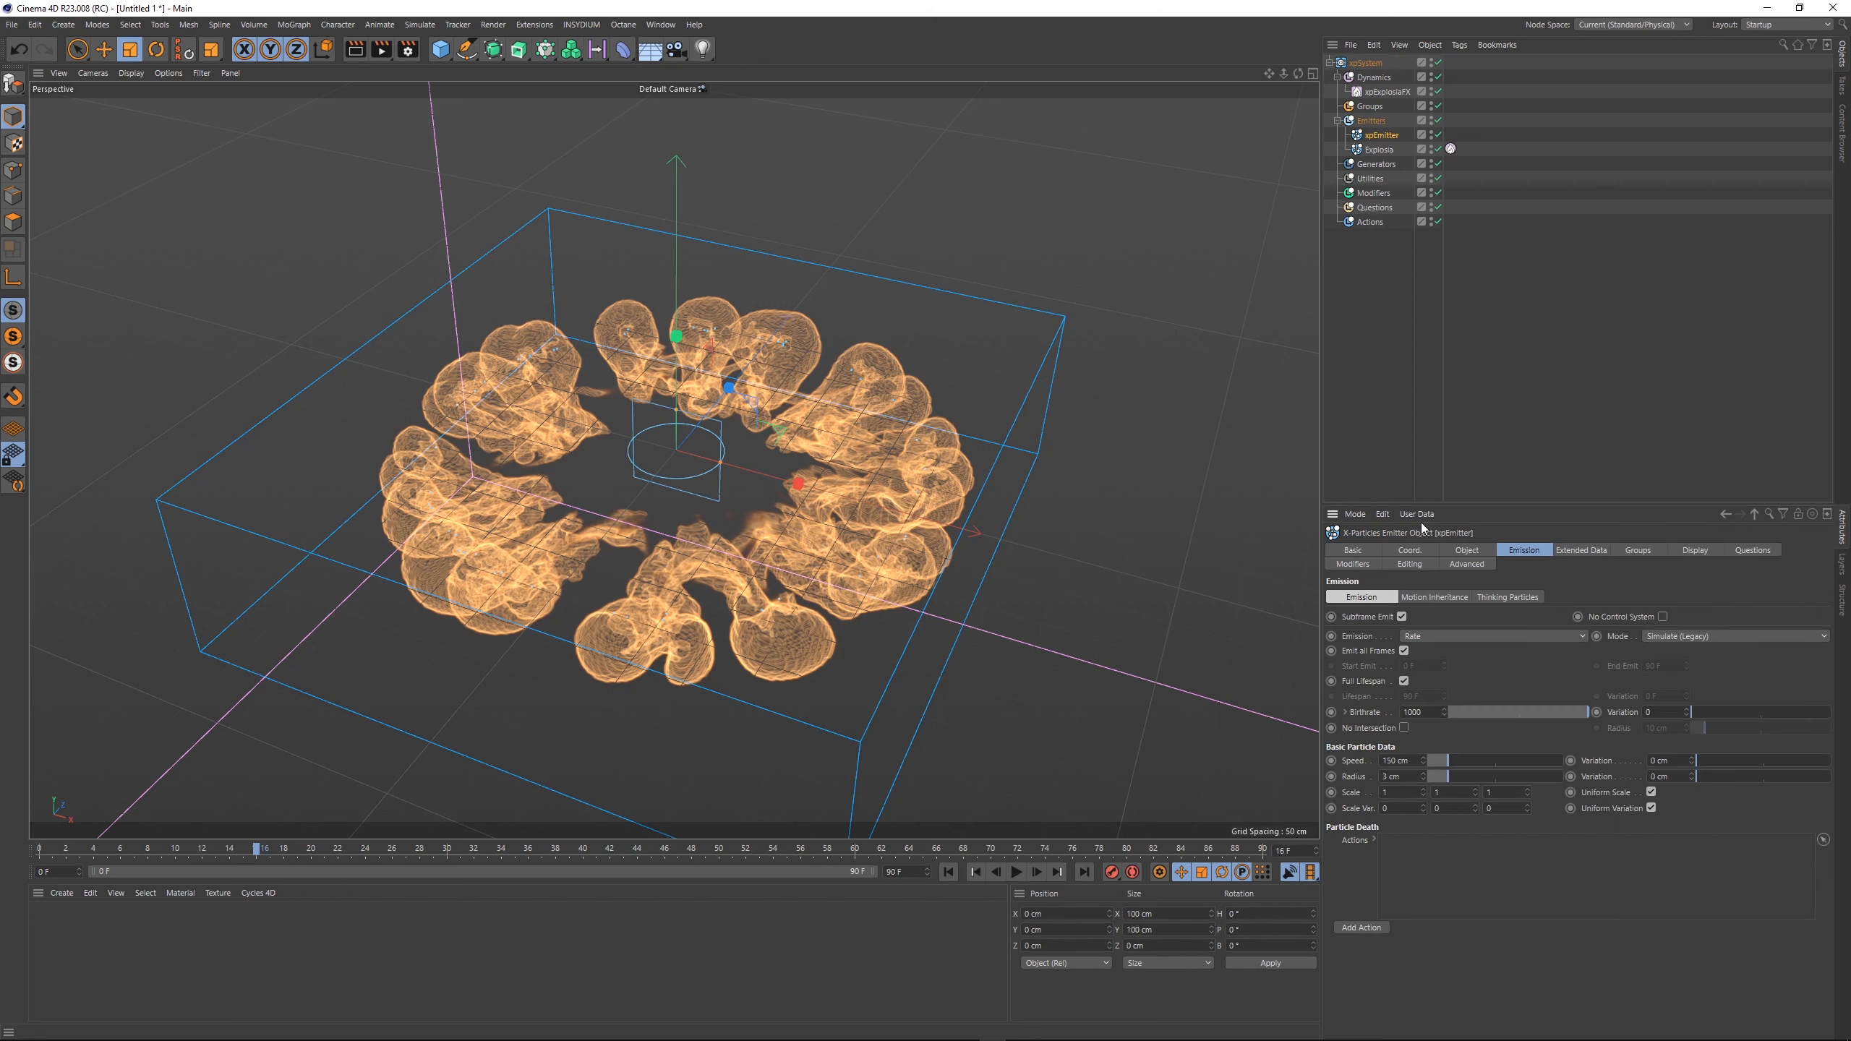
{"action": "double_click", "coordinate": [1384, 138]}
{"action": "type", "text": "Advected"}
{"action": "key", "text": "Return"}
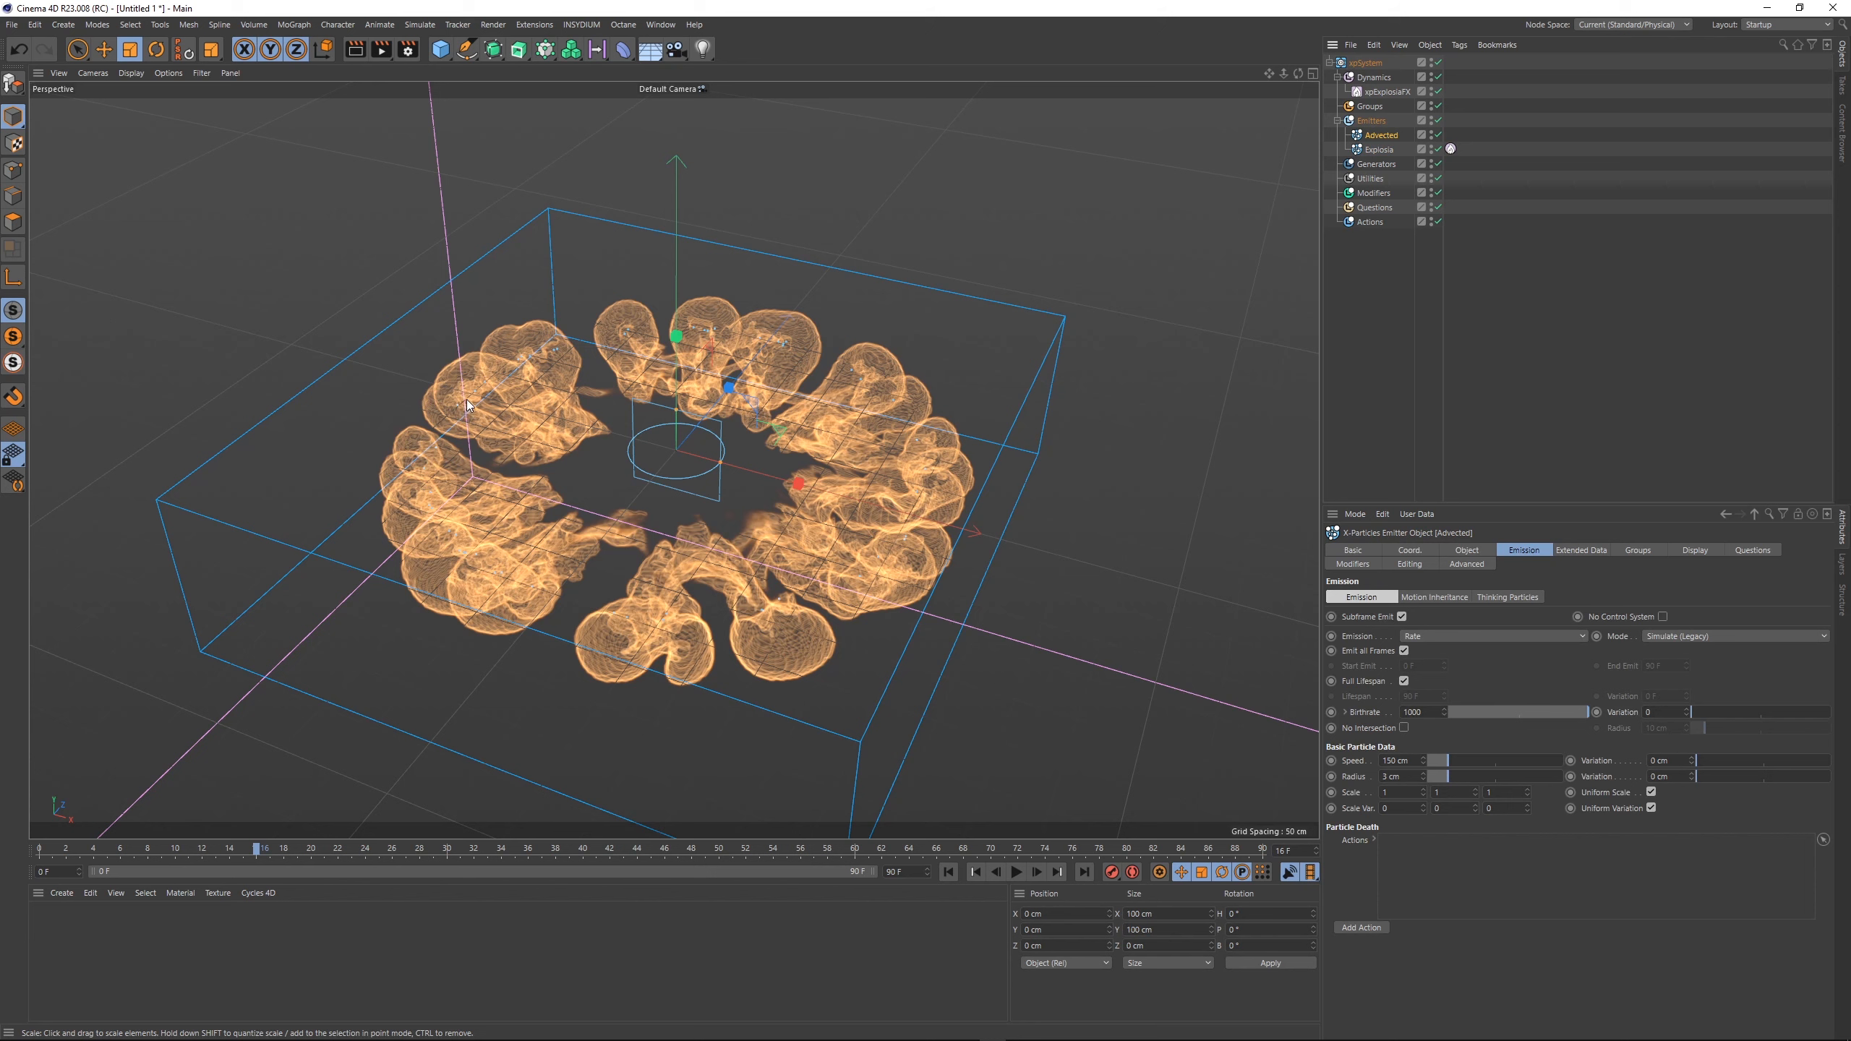
- Rewind to the start, switch the Advected emitter's emission to Shot, raise its shot count and reduce its particle speed
{"action": "left_click", "coordinate": [952, 871]}
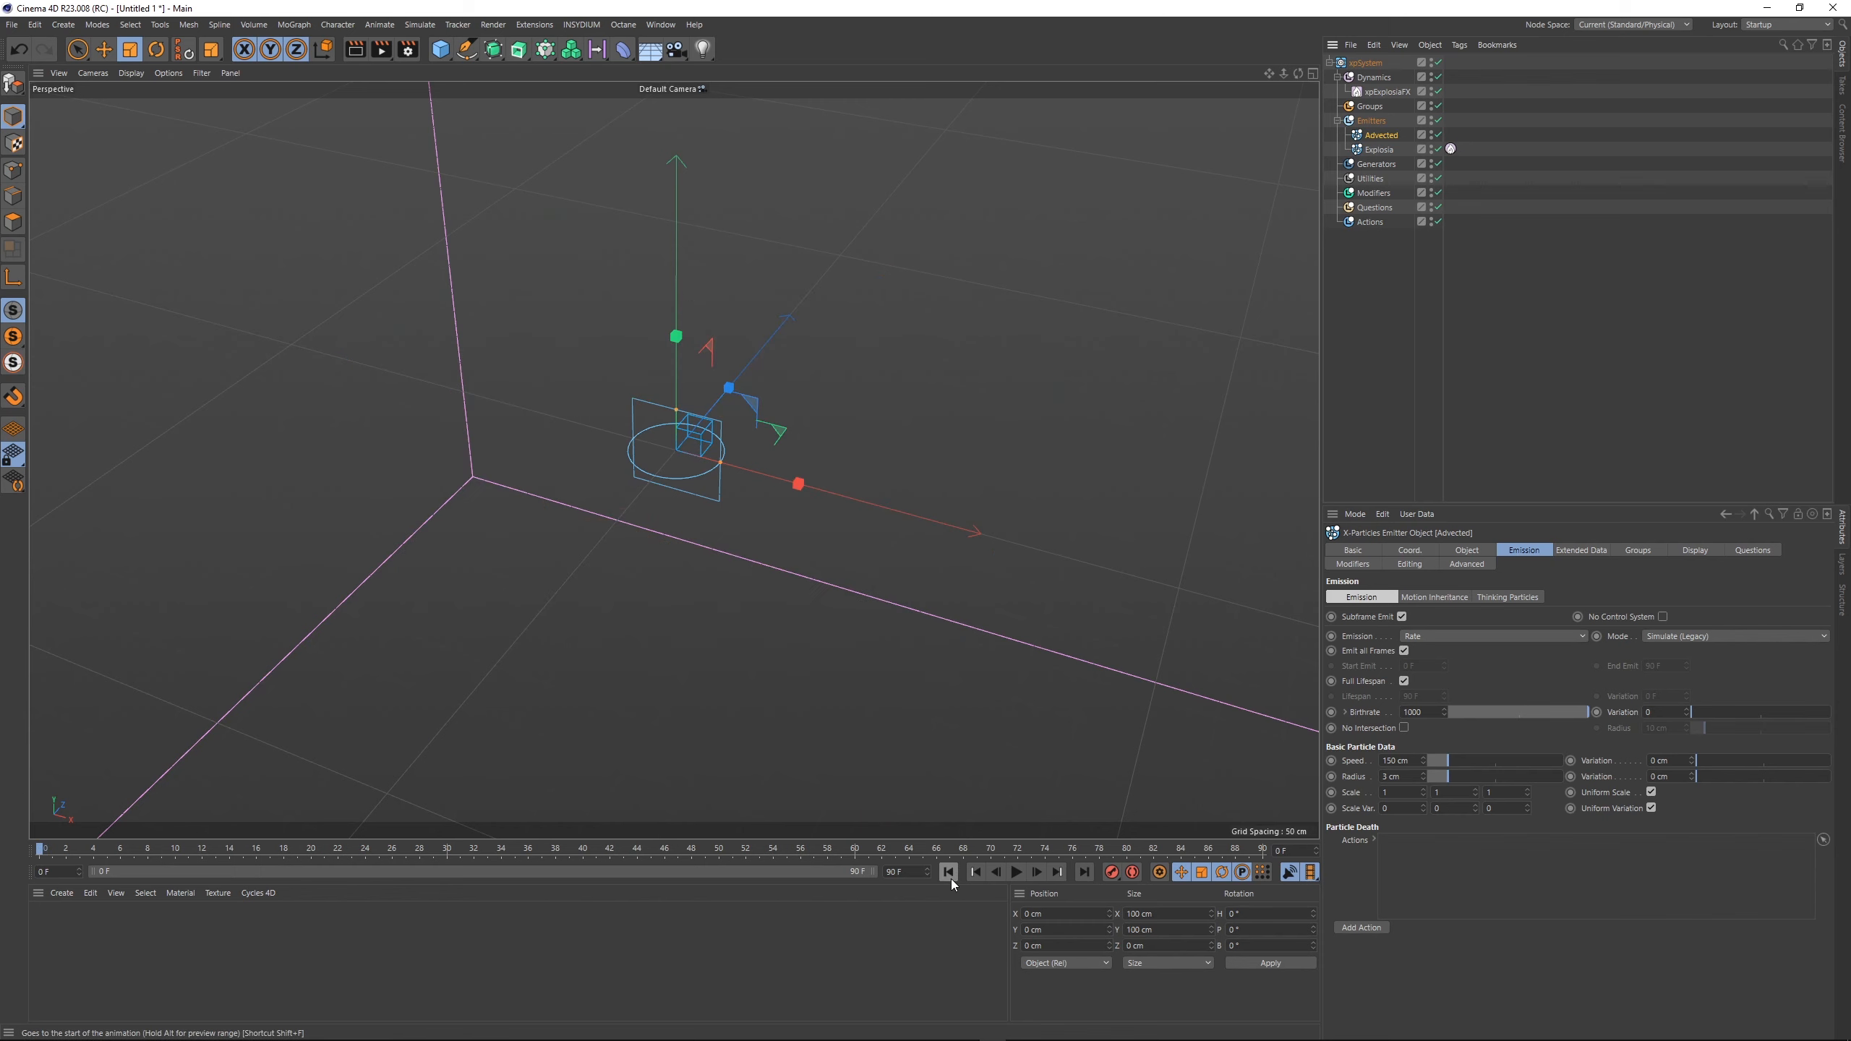
{"action": "left_click", "coordinate": [1434, 638]}
{"action": "left_click", "coordinate": [1412, 686]}
{"action": "left_click", "coordinate": [1441, 683]}
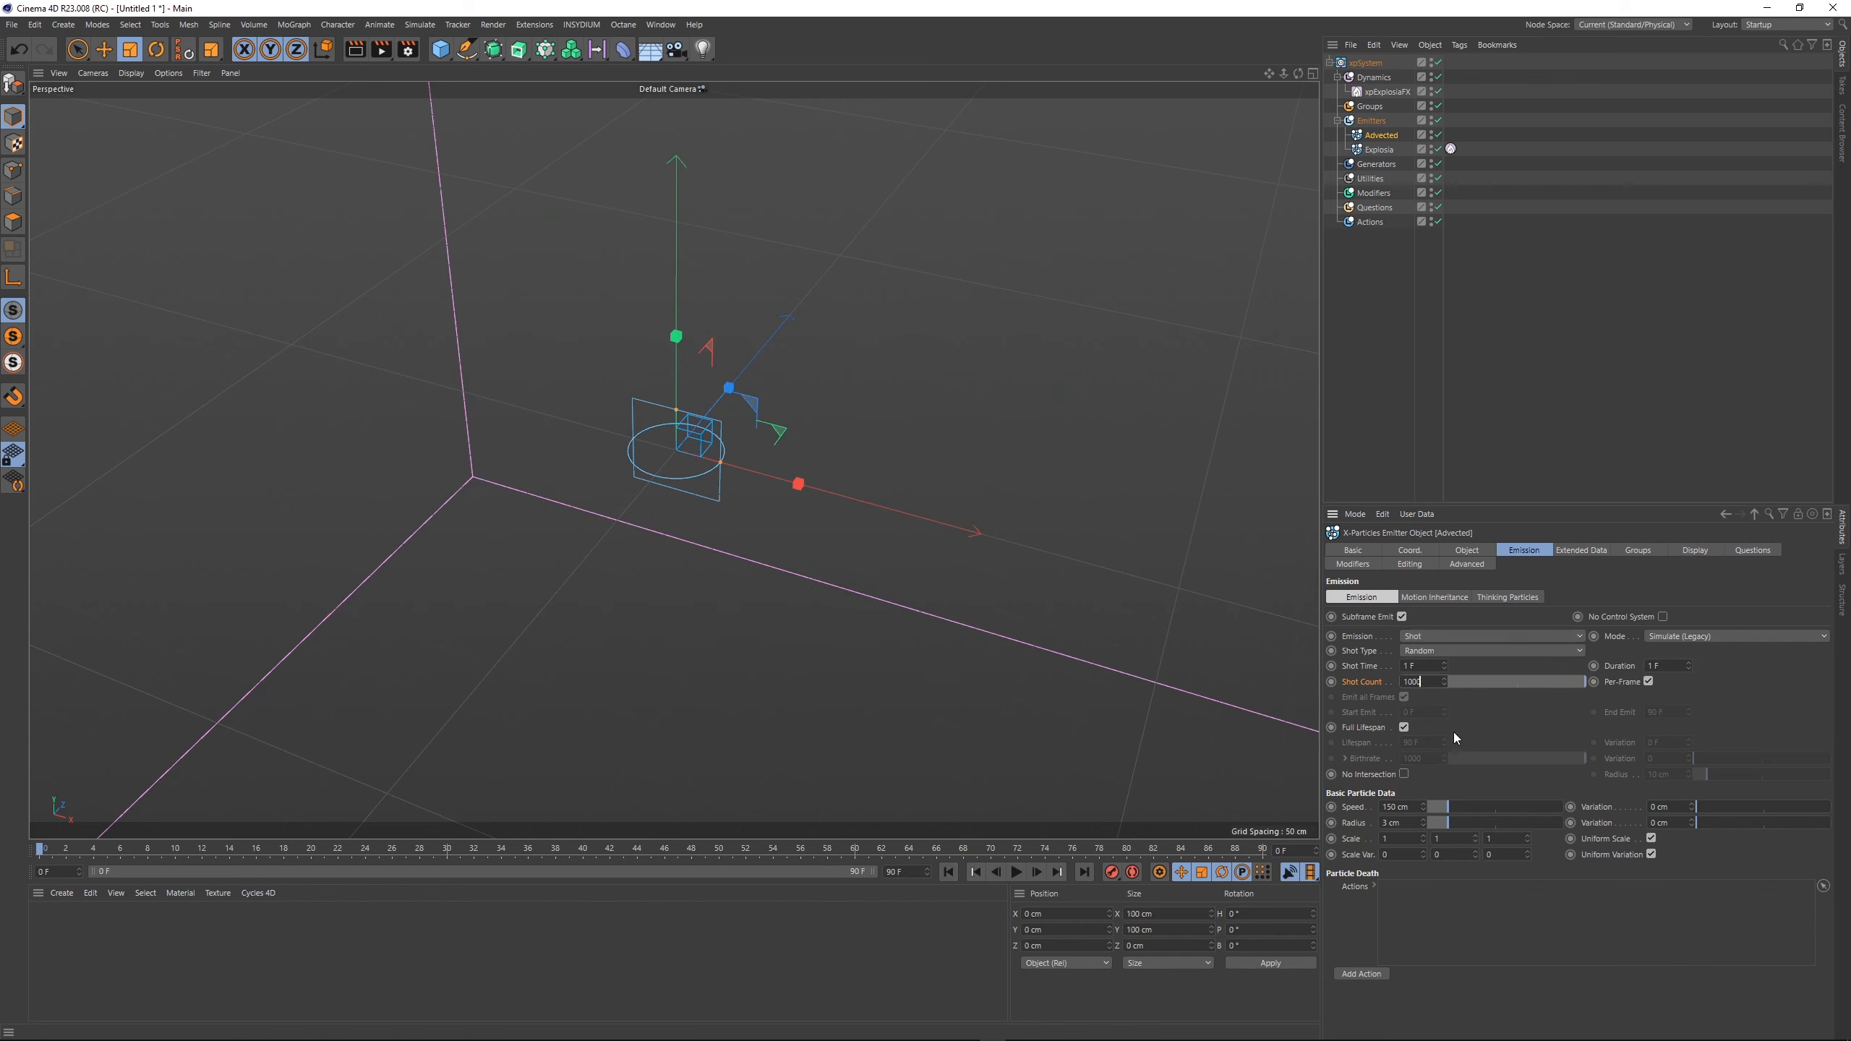
{"action": "type", "text": "00"}
{"action": "key", "text": "Return"}
{"action": "left_click_drag", "start_coordinate": [1441, 808], "coordinate": [1377, 823]}
- Change the Advected emitter's shape to Torus and scale it up around the circular emitter
{"action": "left_click", "coordinate": [1452, 554]}
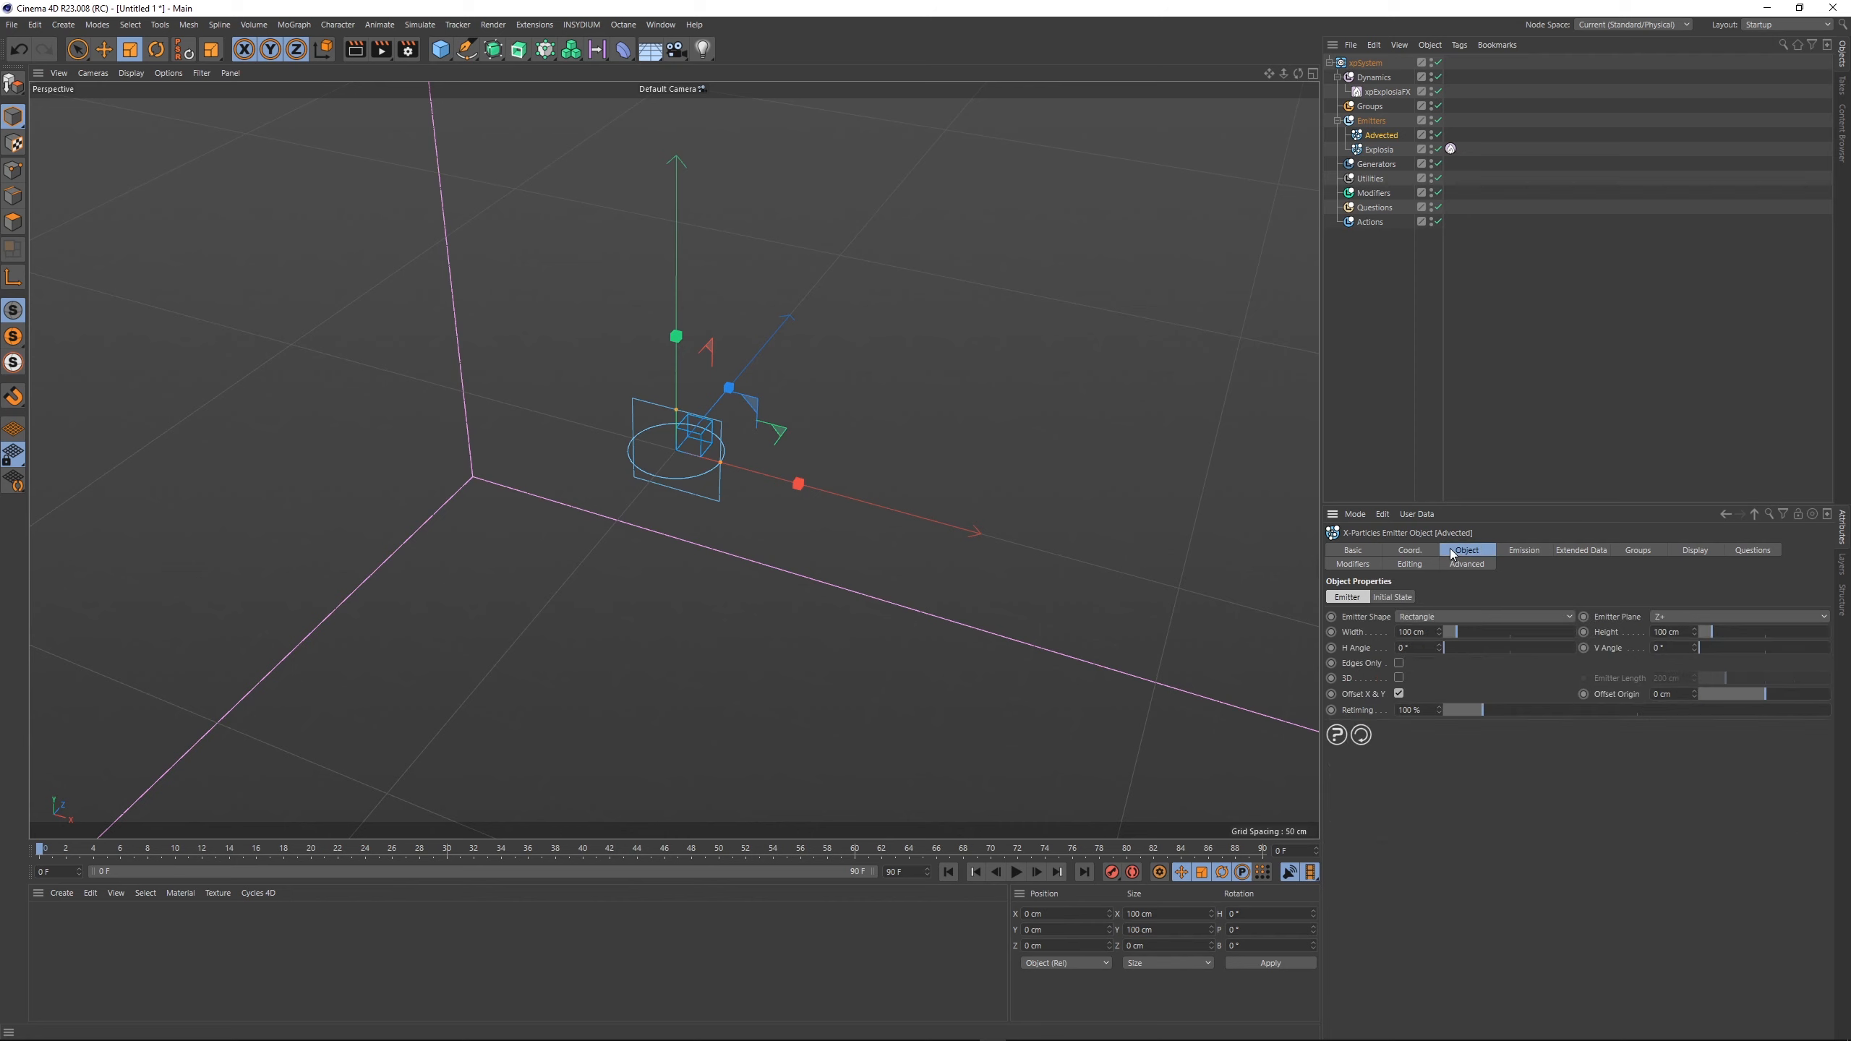
{"action": "left_click", "coordinate": [1448, 617]}
{"action": "left_click", "coordinate": [1523, 750]}
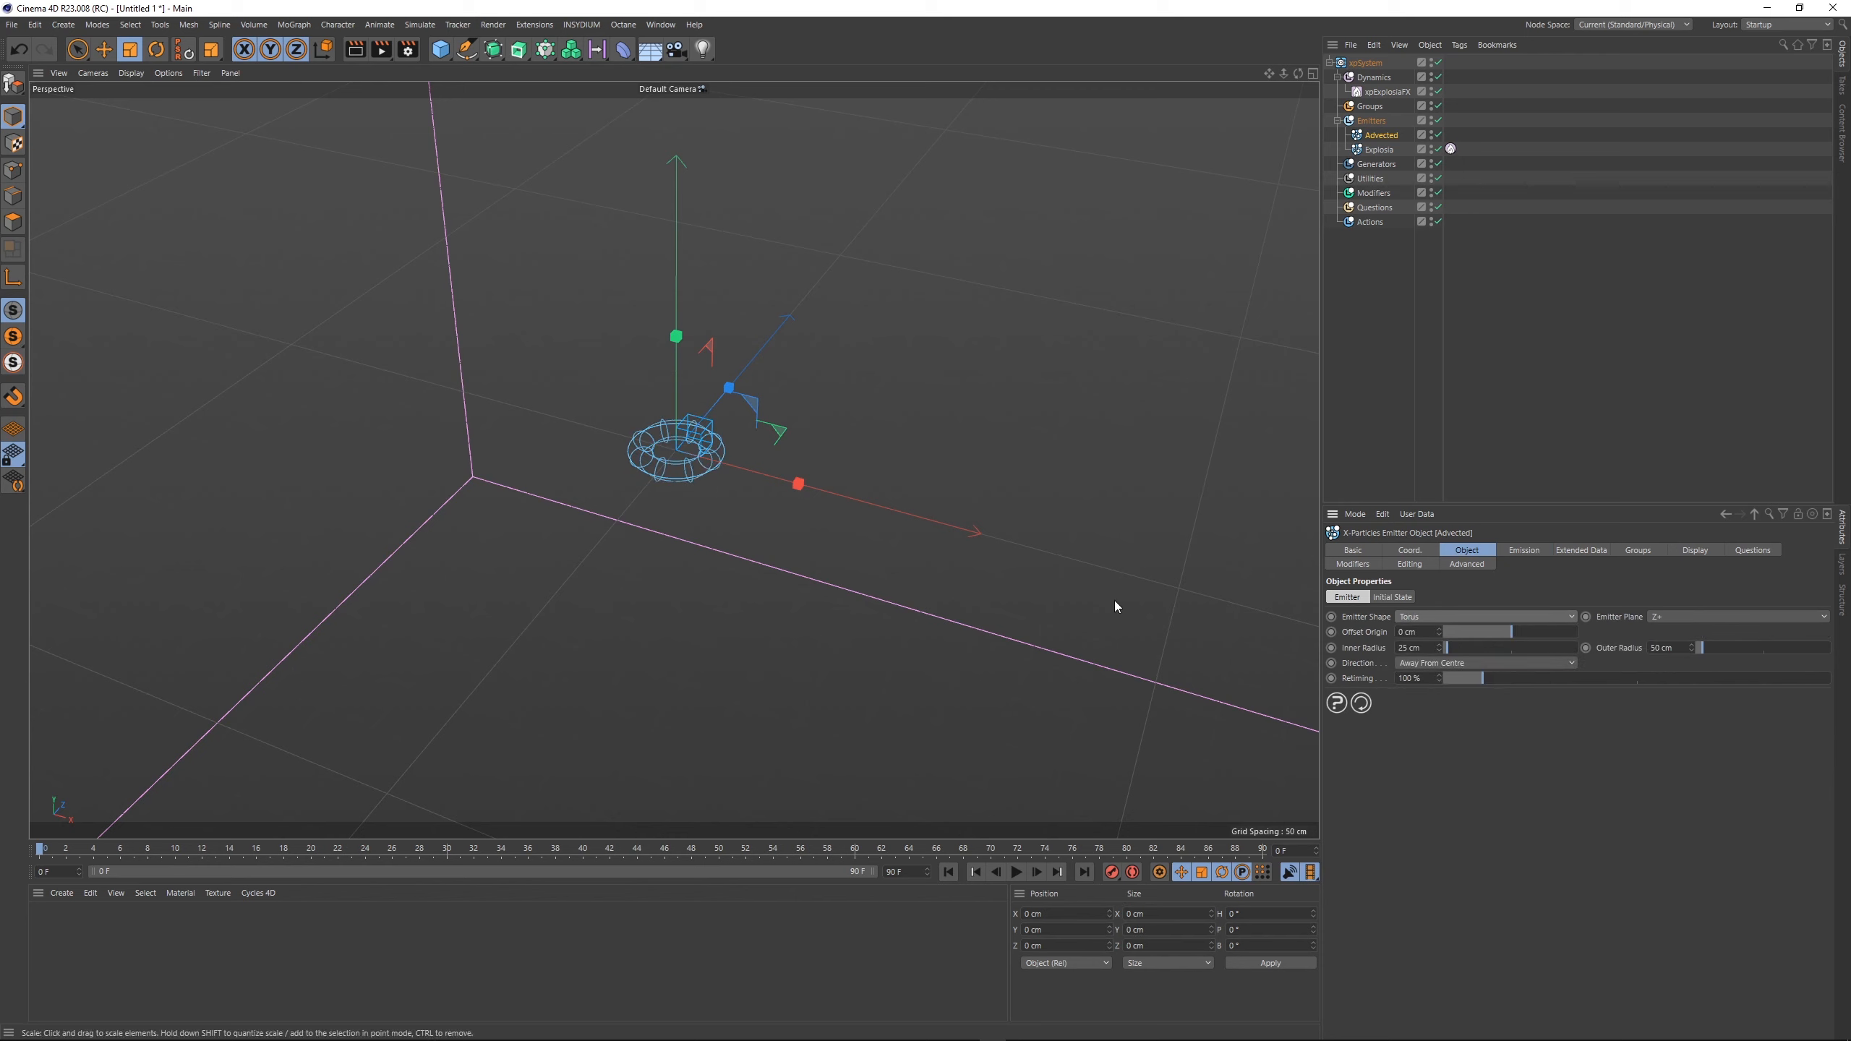
{"action": "key", "text": "t"}
{"action": "left_click_drag", "start_coordinate": [651, 552], "coordinate": [861, 562]}
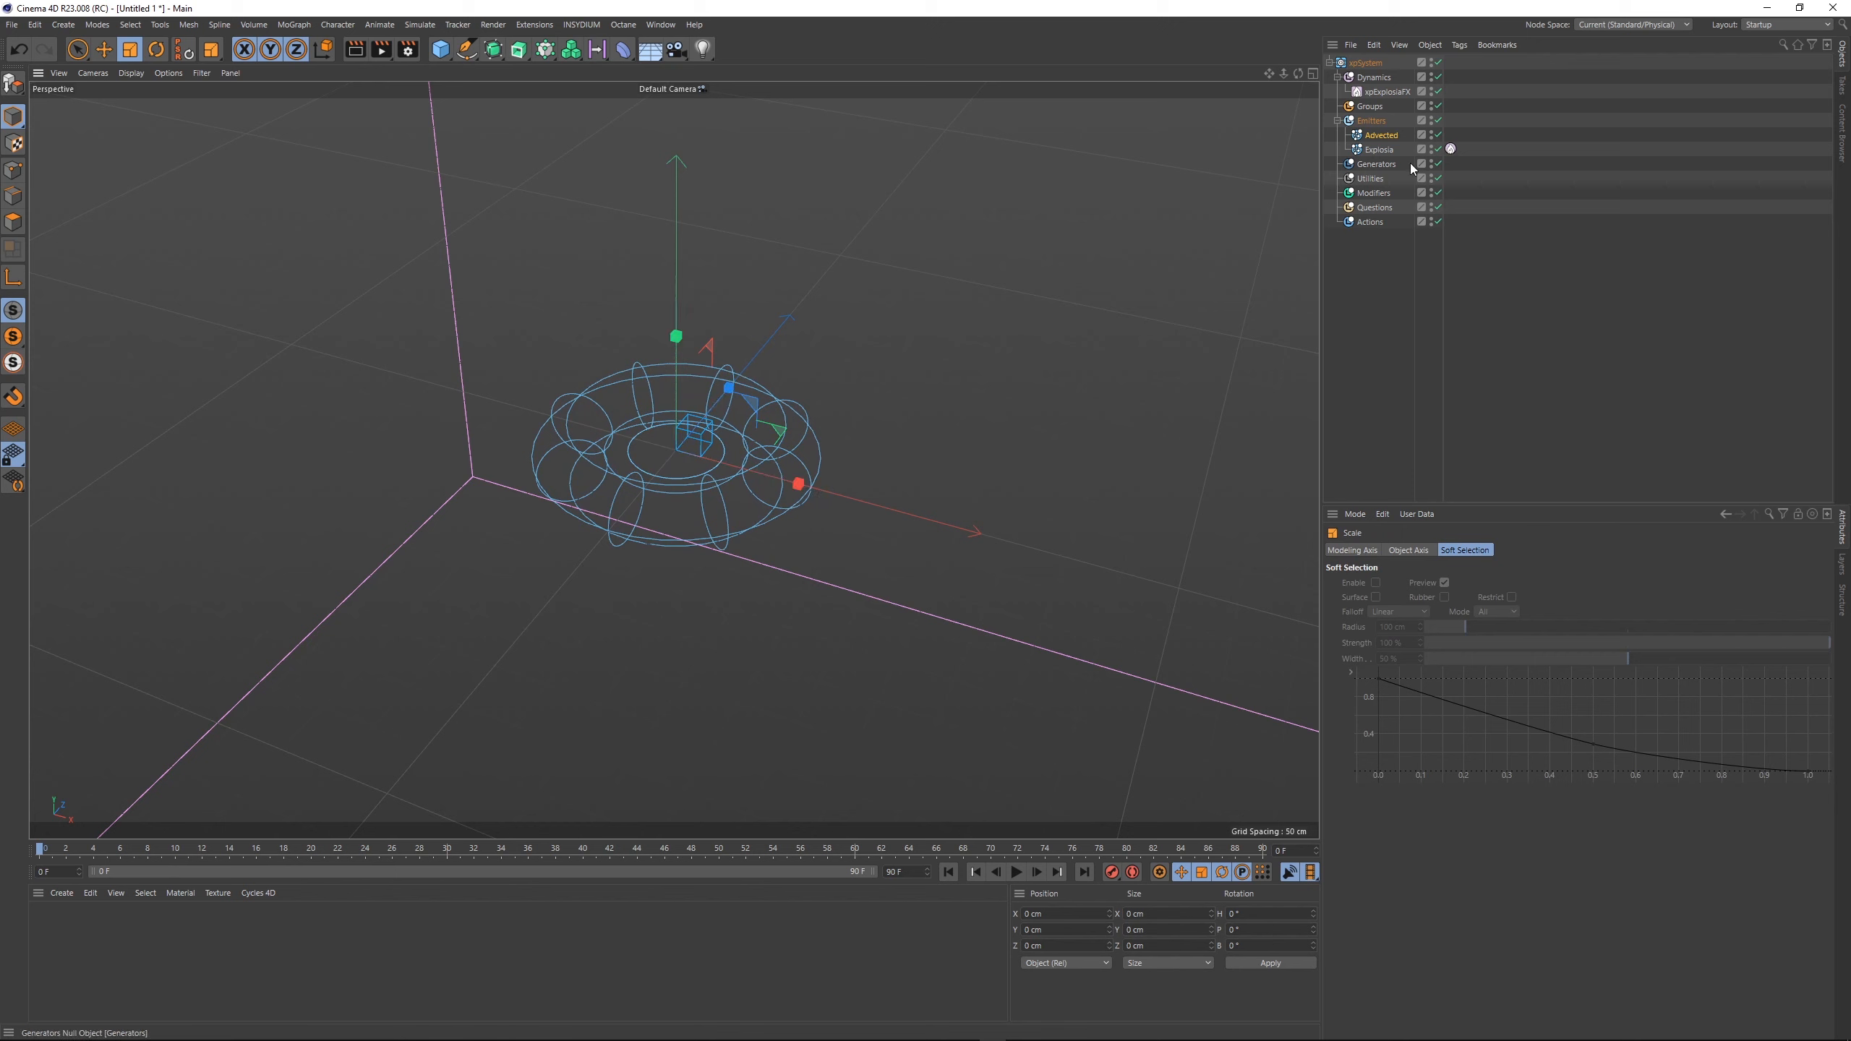
- Set the torus emitter's outer radius to 120 cm and inner radius to 94 cm
{"action": "left_click", "coordinate": [1382, 136]}
{"action": "left_click_drag", "start_coordinate": [1726, 644], "coordinate": [1710, 647]}
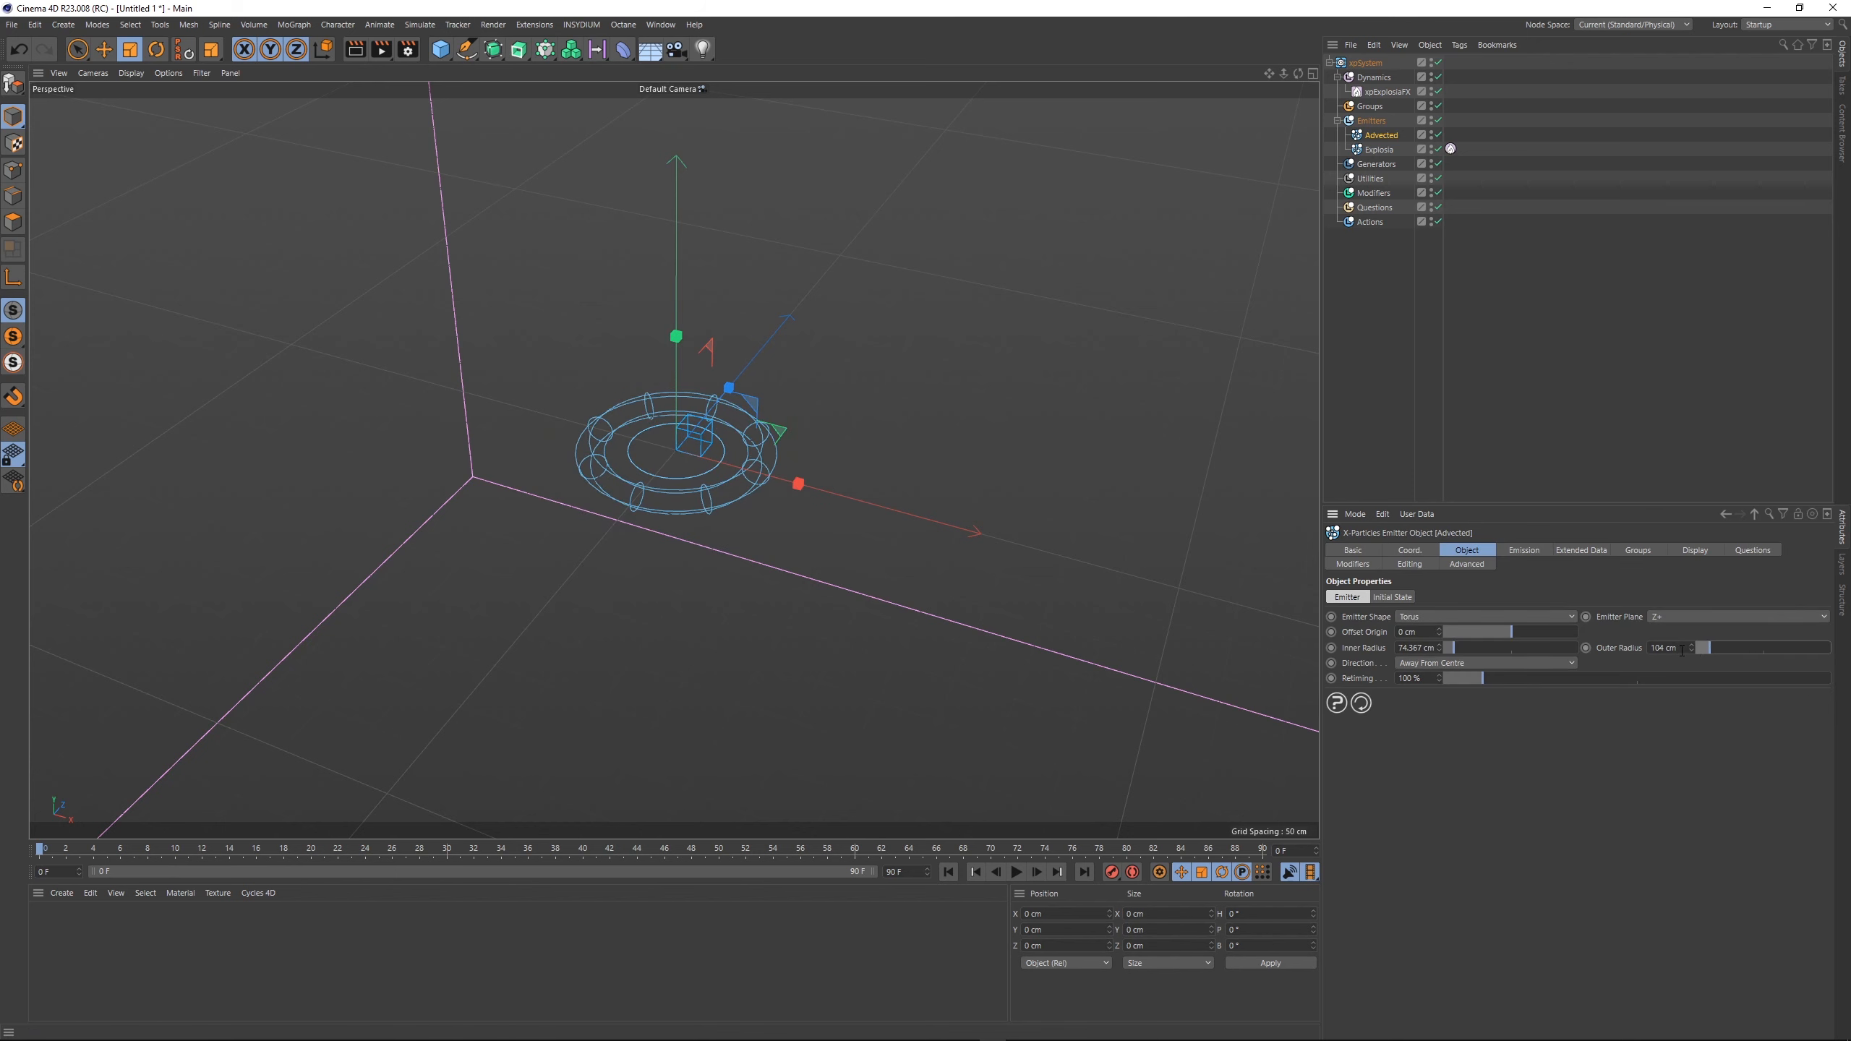
{"action": "left_click_drag", "start_coordinate": [765, 448], "coordinate": [772, 515], "text": "alt"}
{"action": "right_click_drag", "start_coordinate": [772, 514], "coordinate": [836, 385], "text": "alt"}
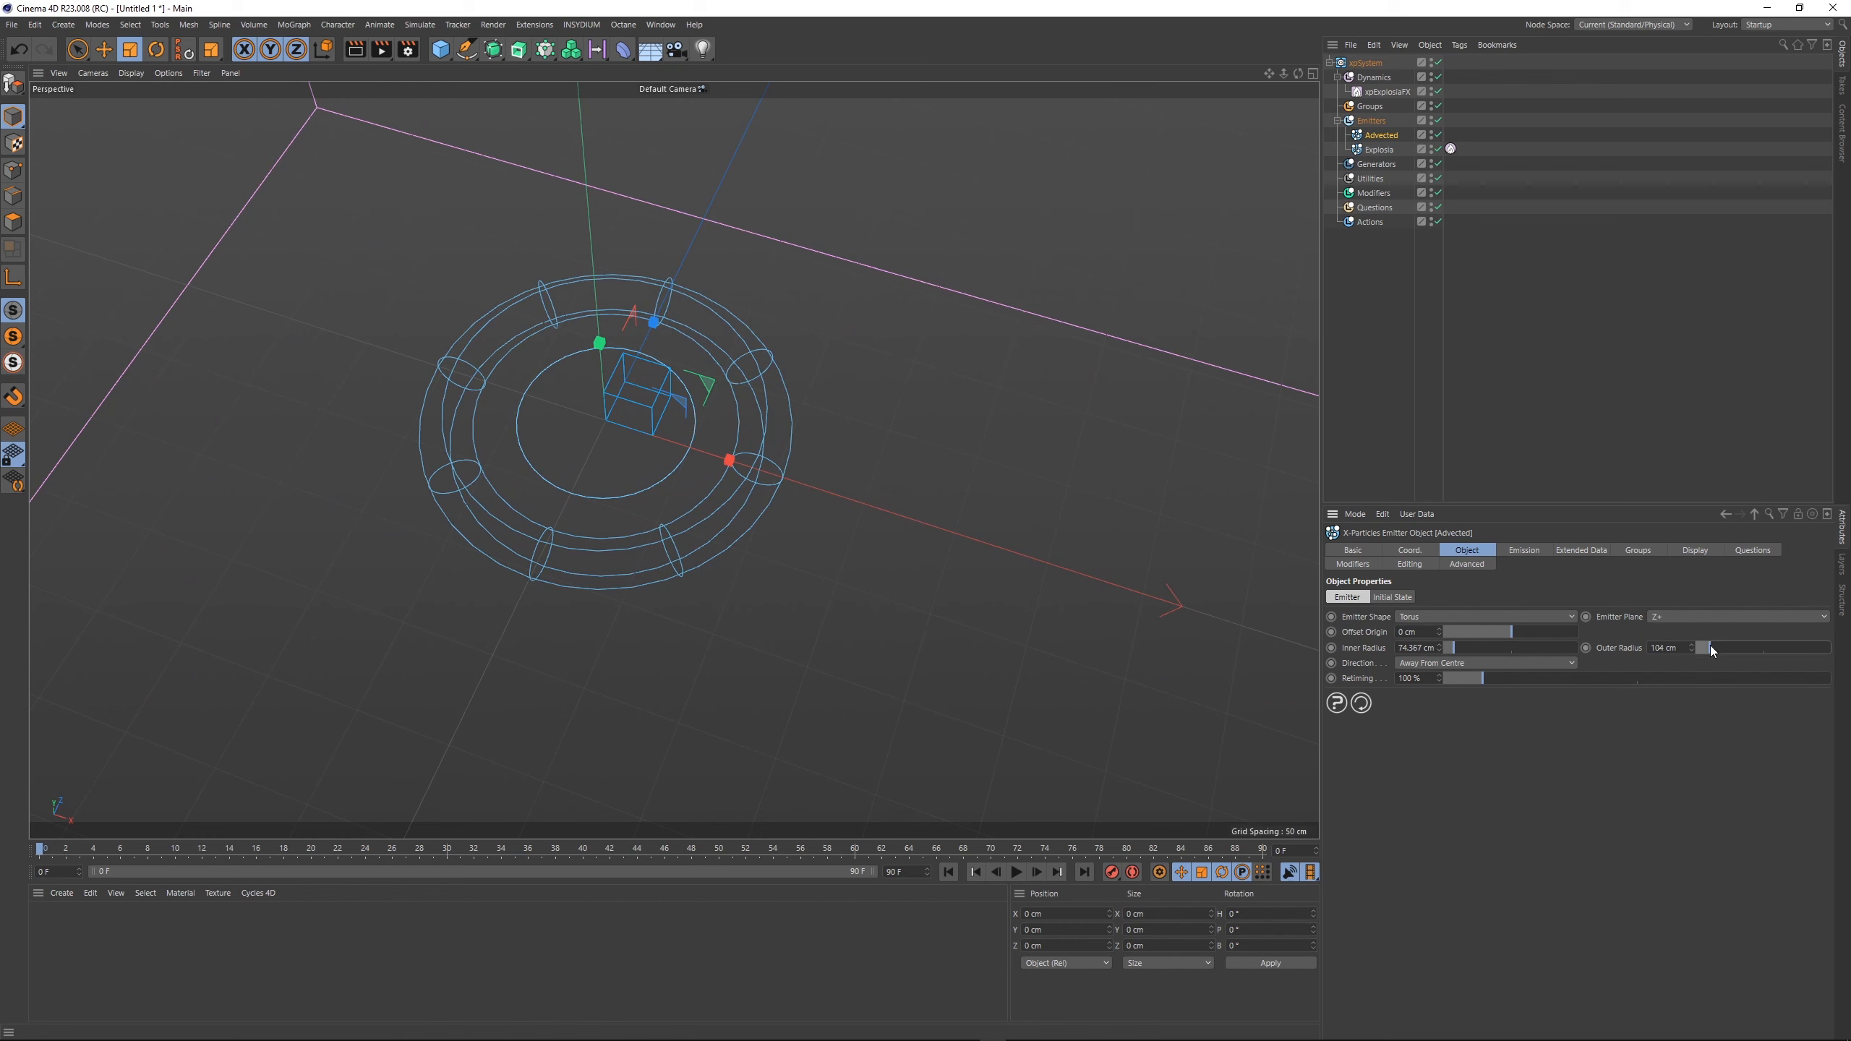
{"action": "left_click_drag", "start_coordinate": [1710, 645], "coordinate": [1713, 646]}
{"action": "left_click_drag", "start_coordinate": [1452, 652], "coordinate": [1456, 645]}
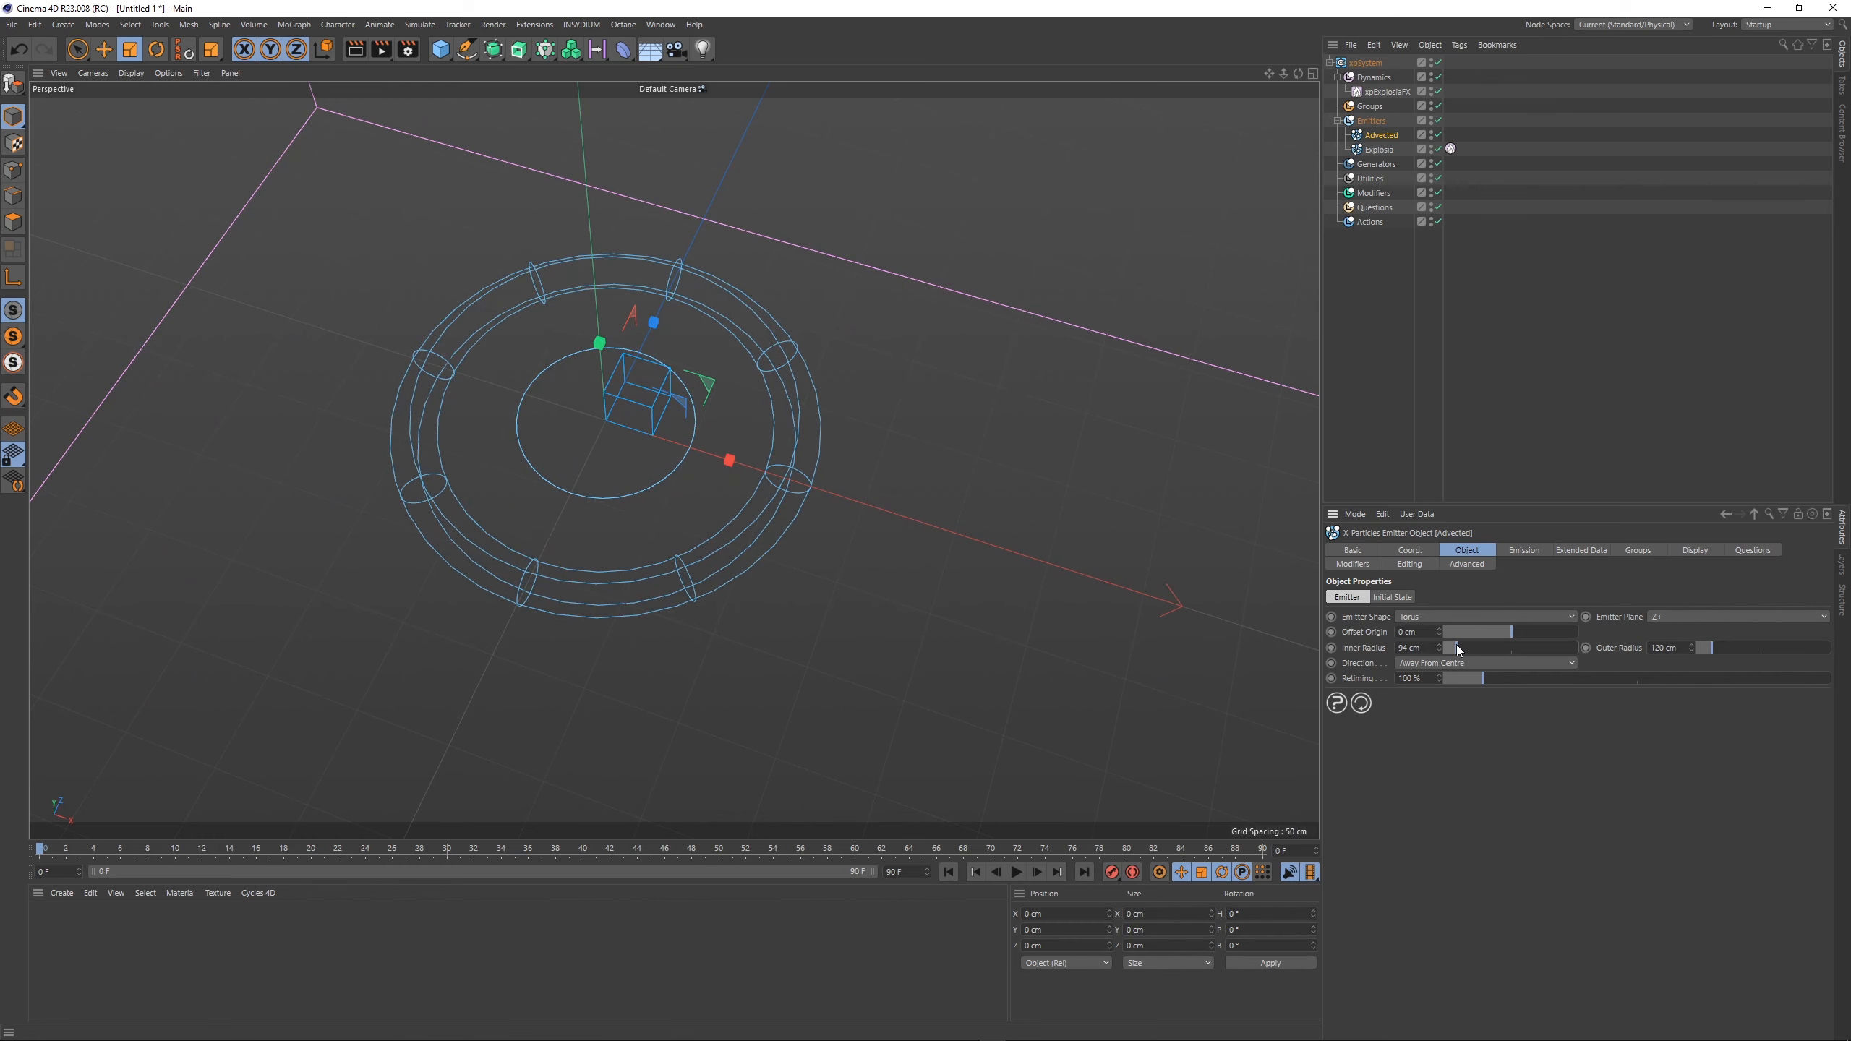
- Play the simulation briefly and examine the particle torus around the fire ring up close
{"action": "left_click", "coordinate": [1017, 872]}
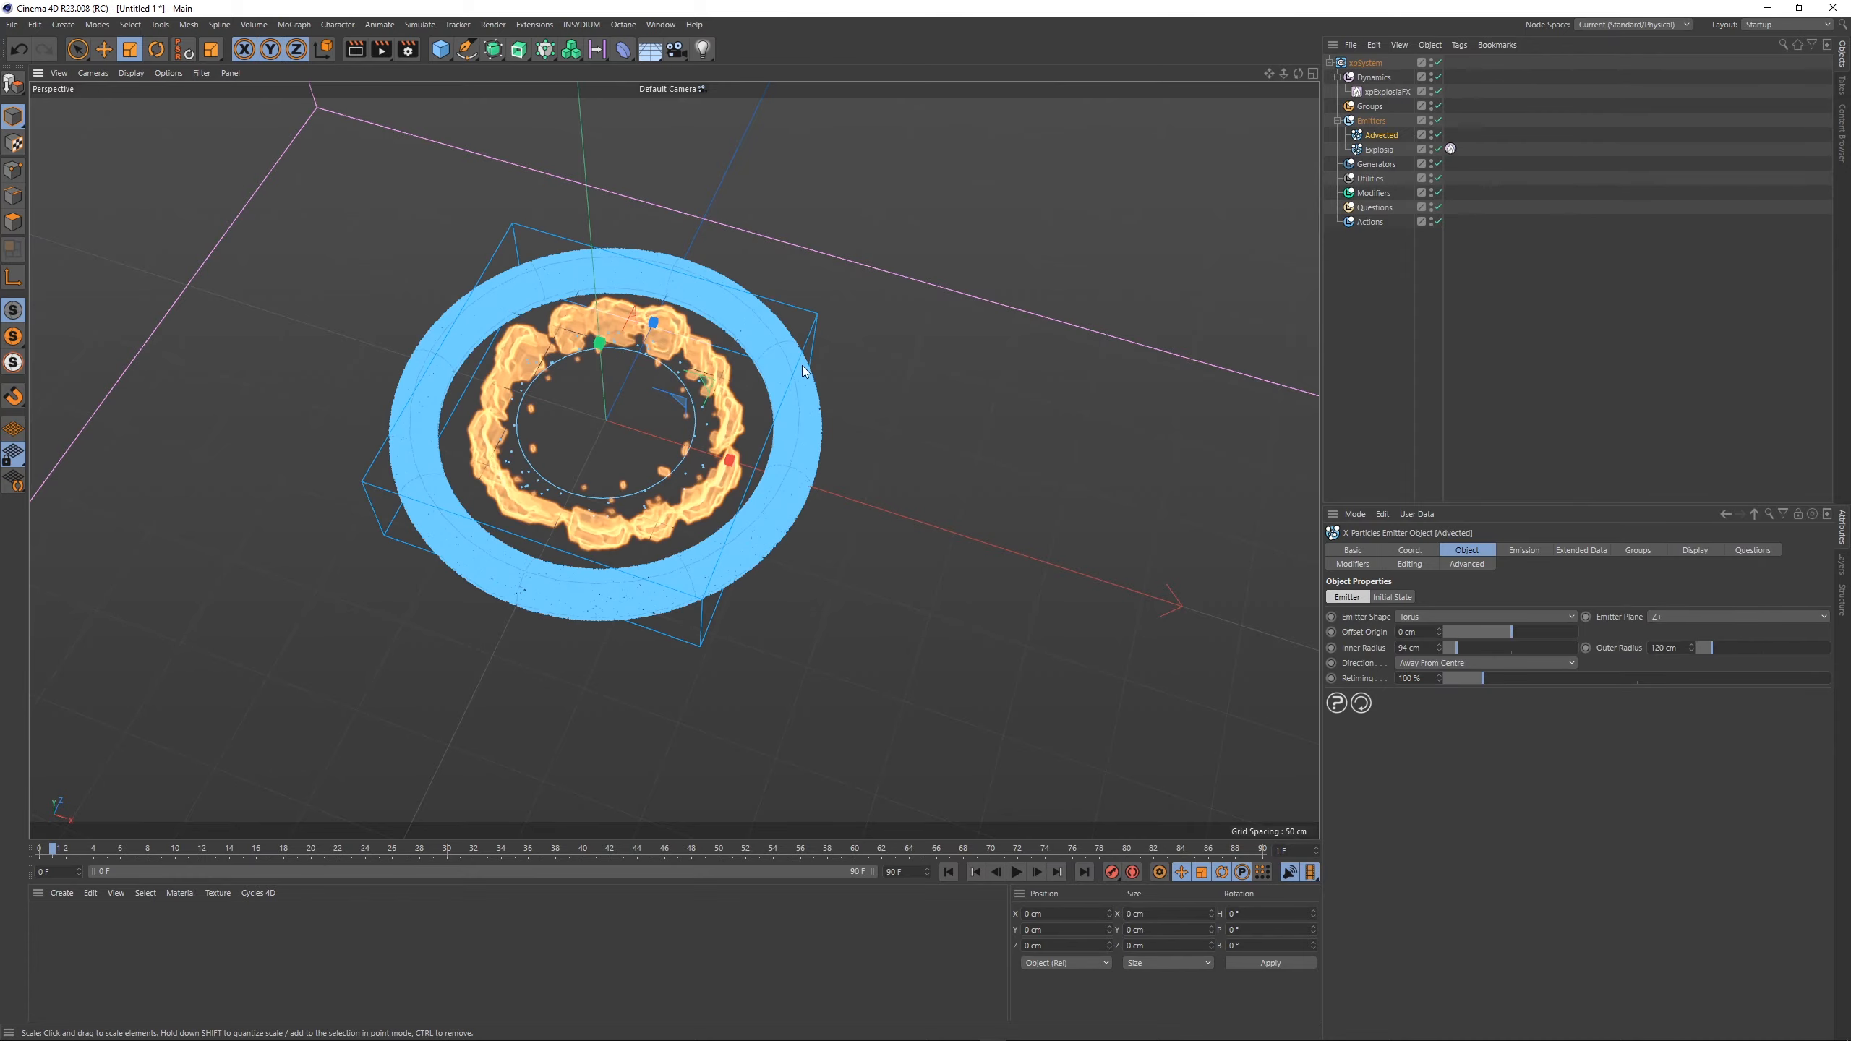
{"action": "scroll", "coordinate": [808, 434], "scroll_direction": "up", "scroll_amount": 3}
{"action": "left_click_drag", "start_coordinate": [809, 434], "coordinate": [790, 351], "text": "alt"}
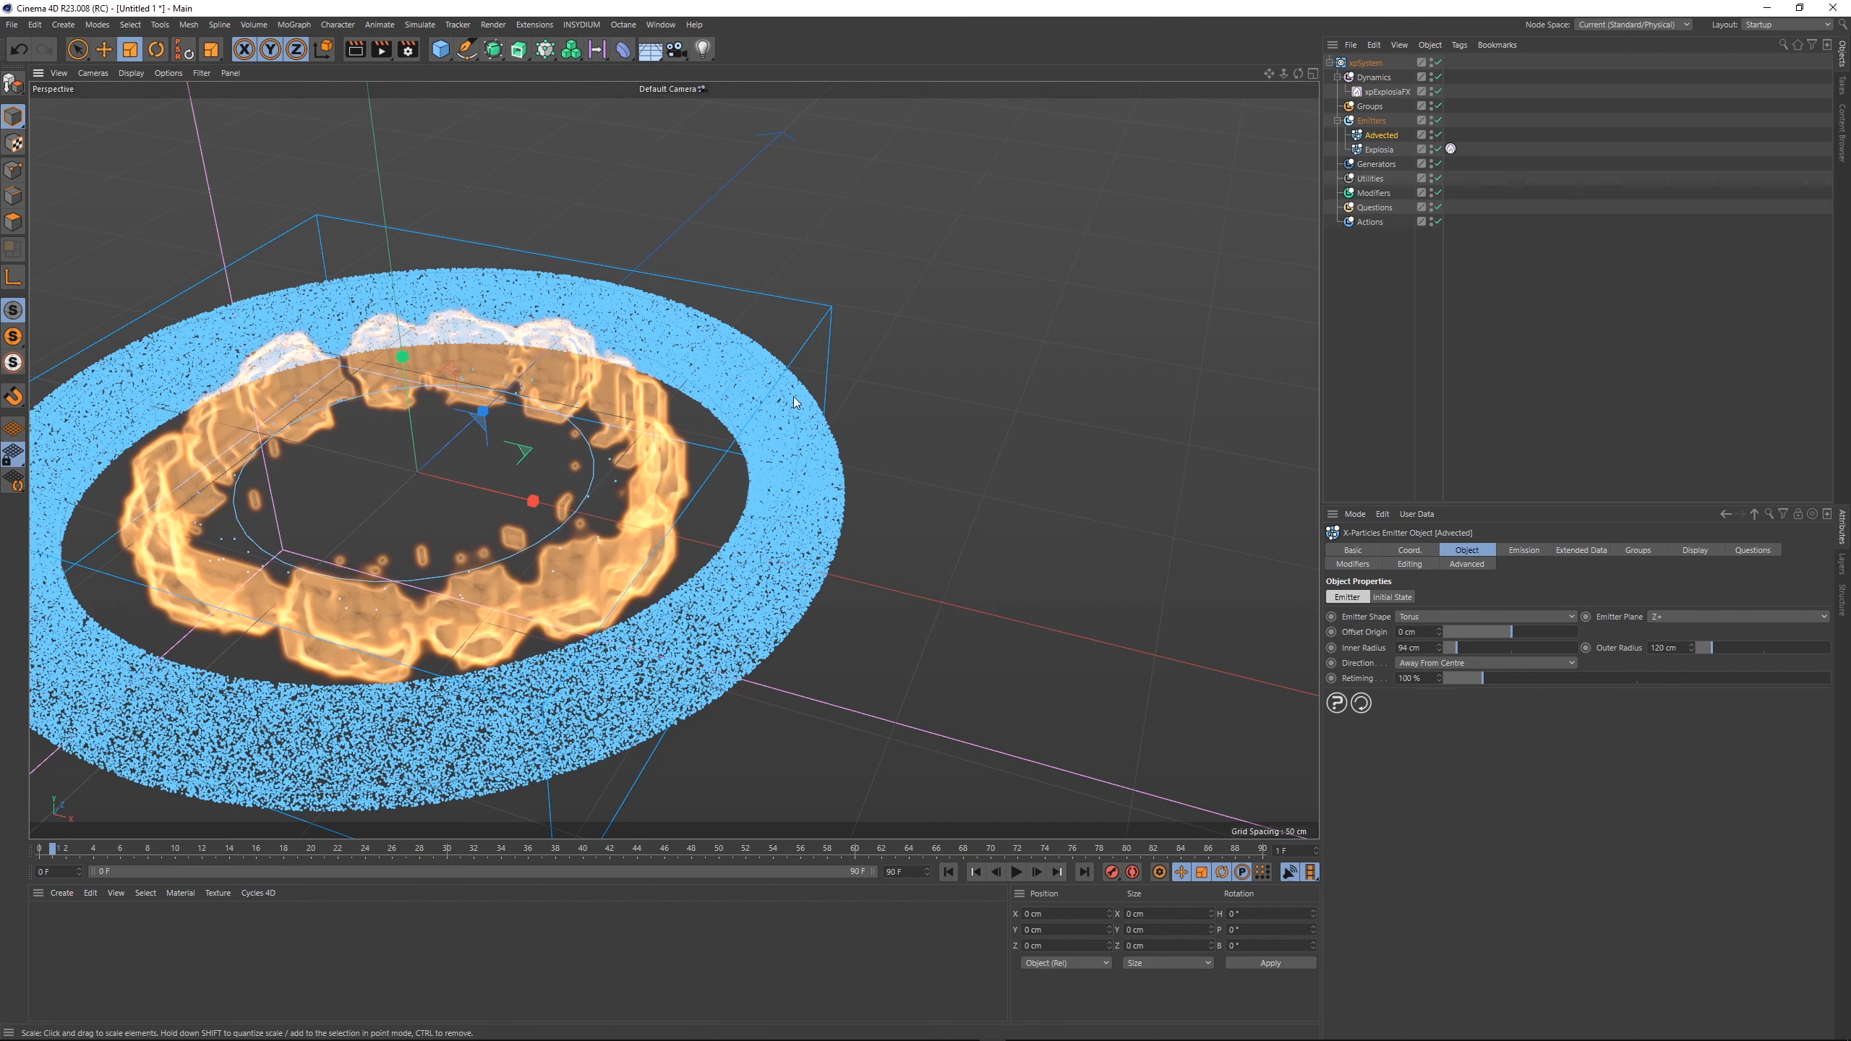
- Play the simulation further and examine the fire ring and particle torus from a higher, wider view
{"action": "scroll", "coordinate": [721, 518], "scroll_direction": "down", "scroll_amount": 5}
{"action": "left_click_drag", "start_coordinate": [807, 465], "coordinate": [830, 545], "text": "alt"}
{"action": "left_click", "coordinate": [1016, 872]}
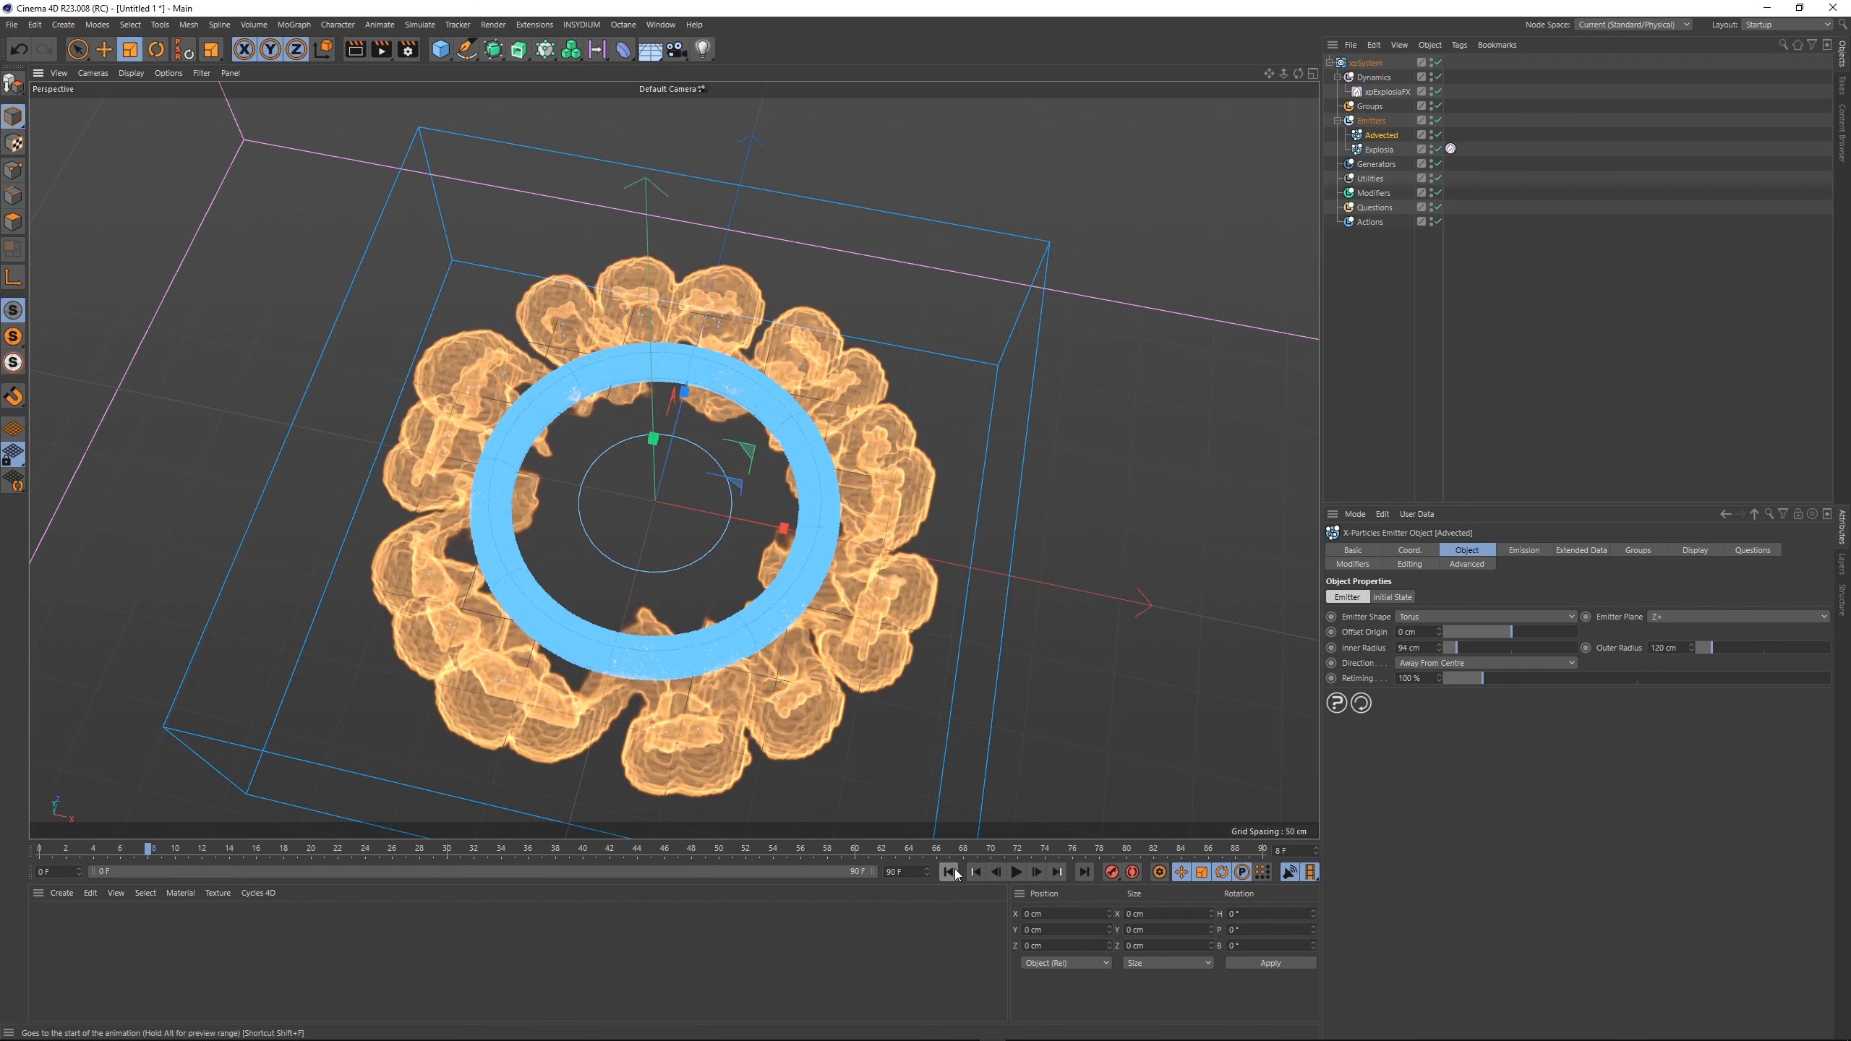
- Enable Advect Particles on xpExplosiaFX and add xpExplosiaFX to the Explosia emitter's modifier objects
{"action": "left_click", "coordinate": [1383, 93]}
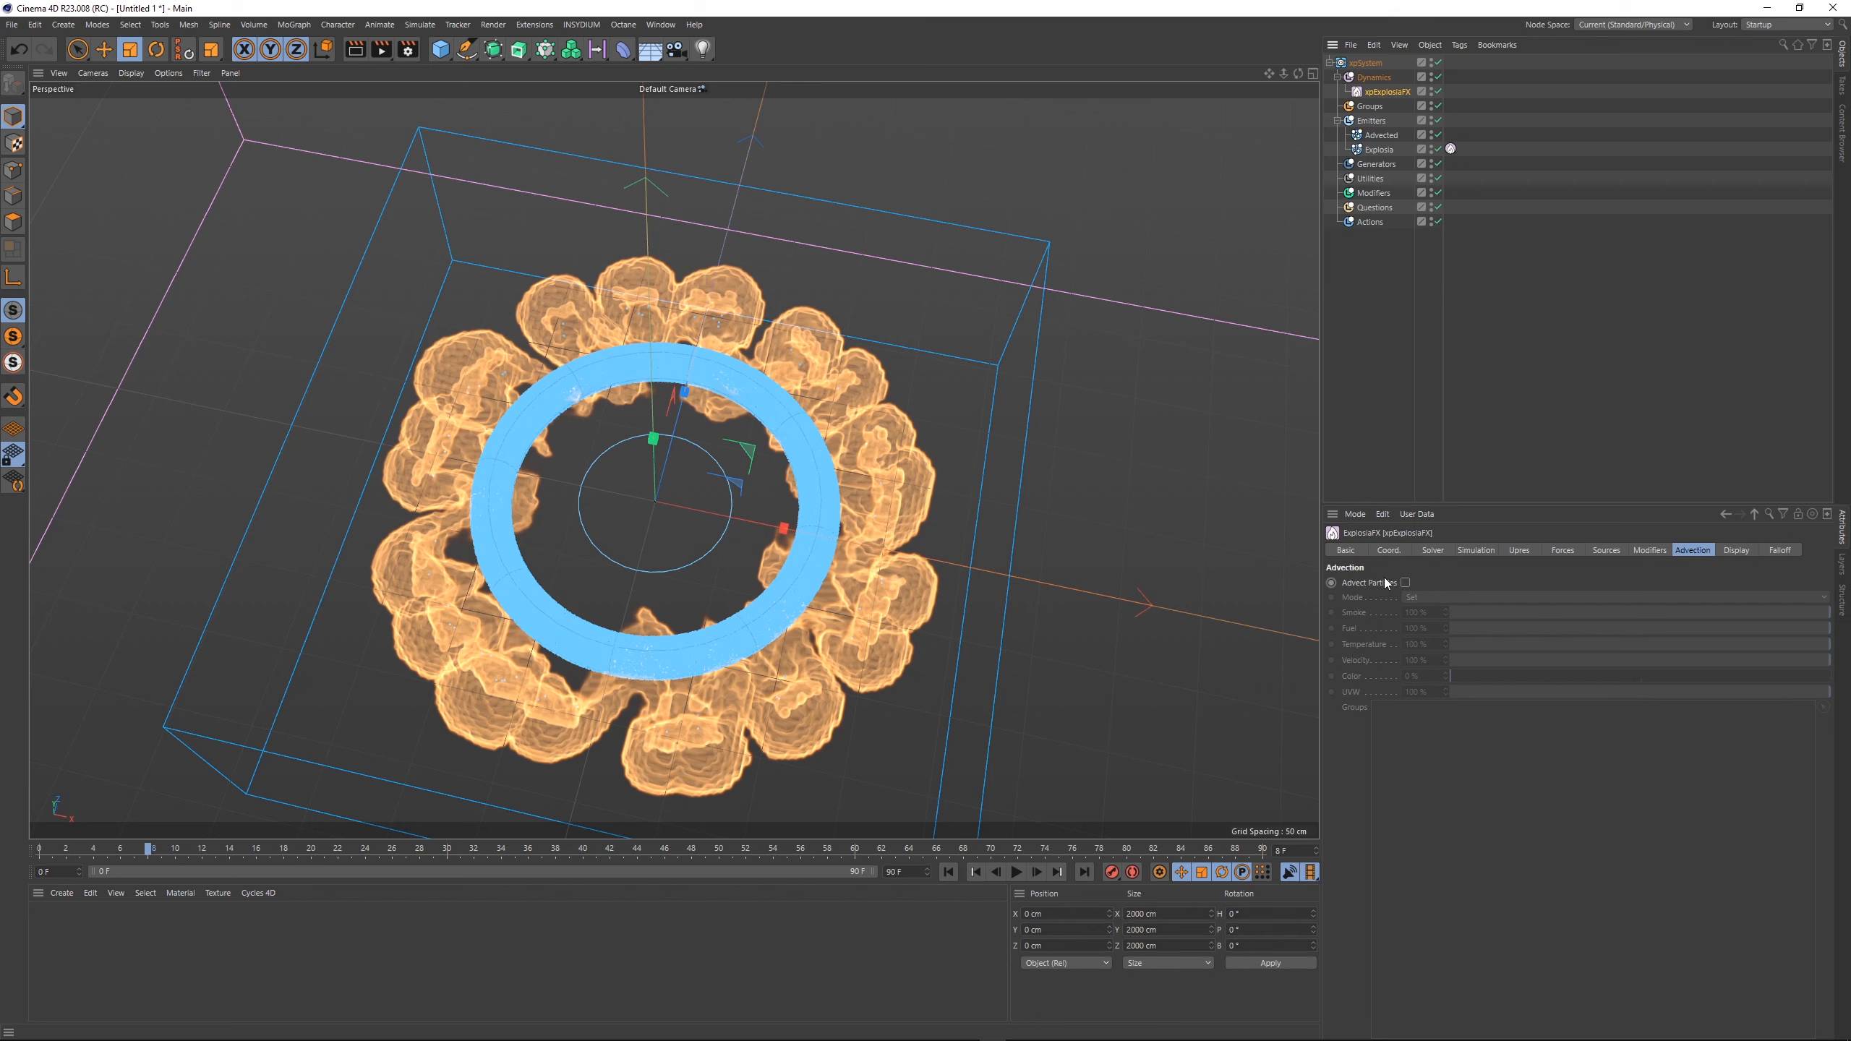
{"action": "left_click", "coordinate": [1405, 582]}
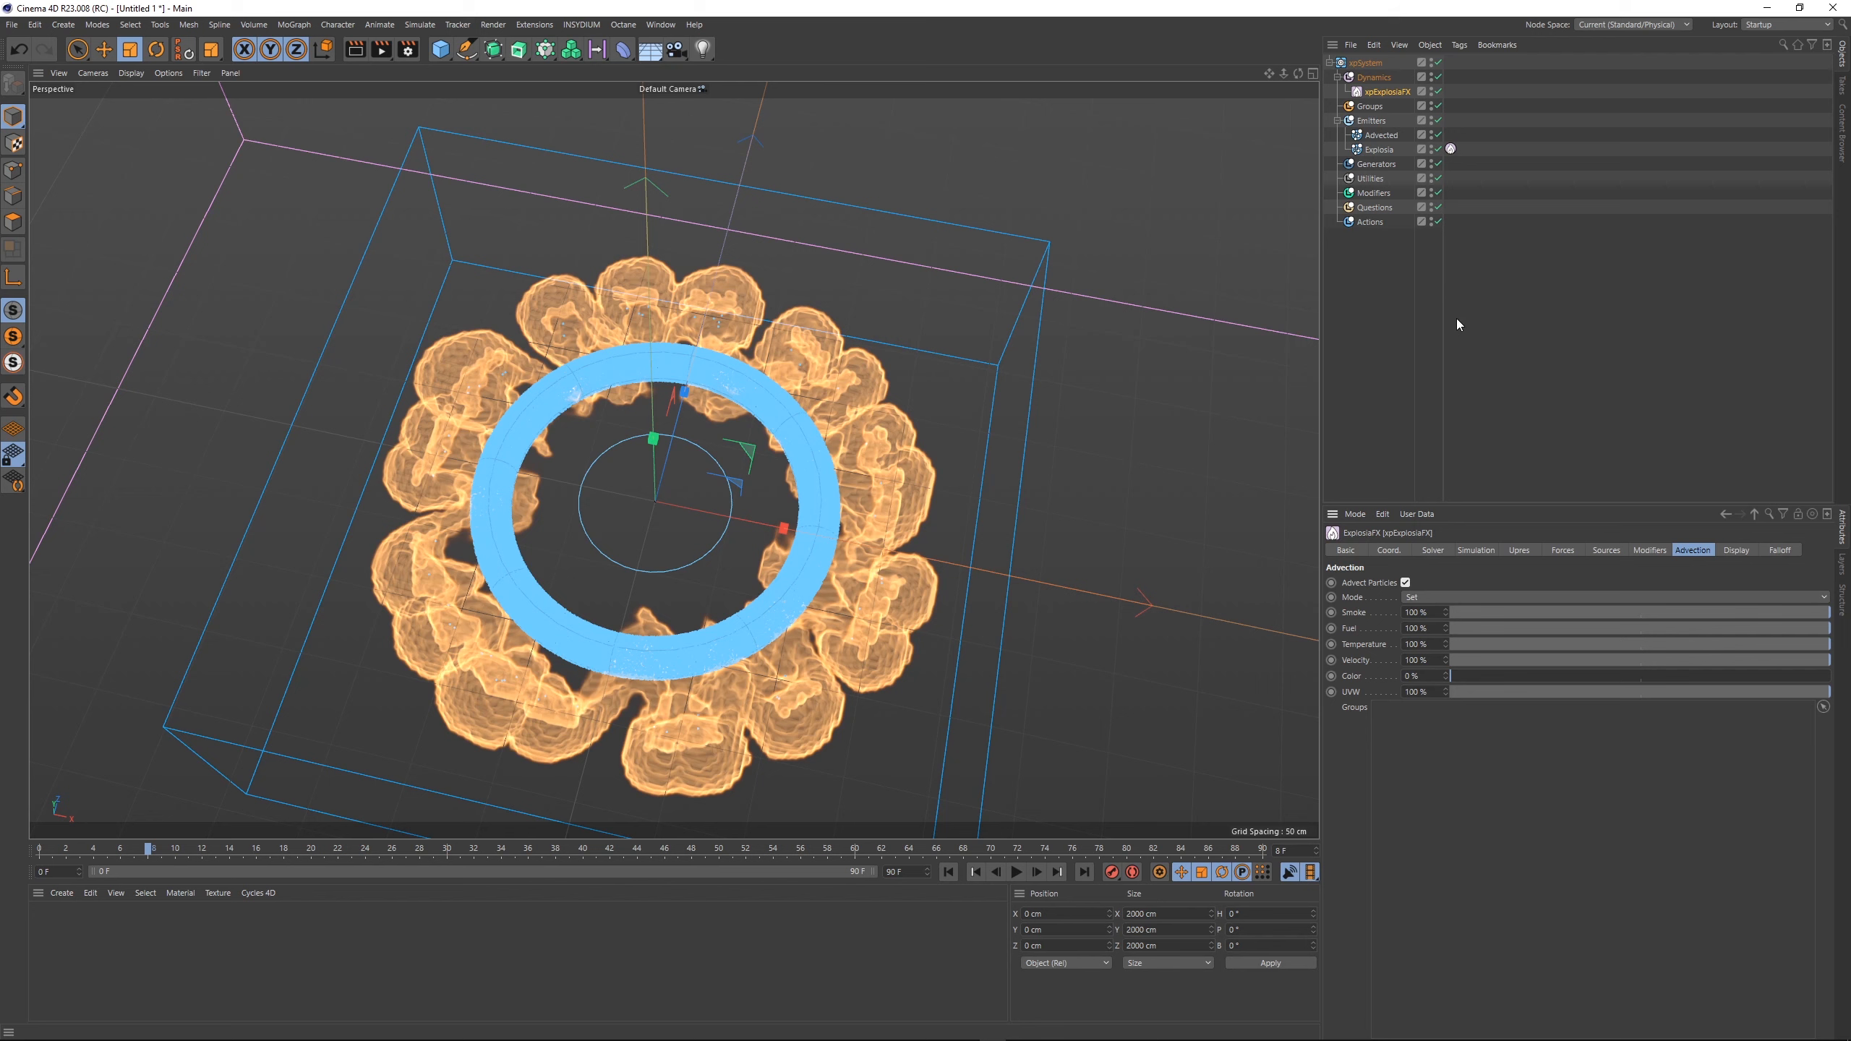
{"action": "left_click", "coordinate": [1388, 149]}
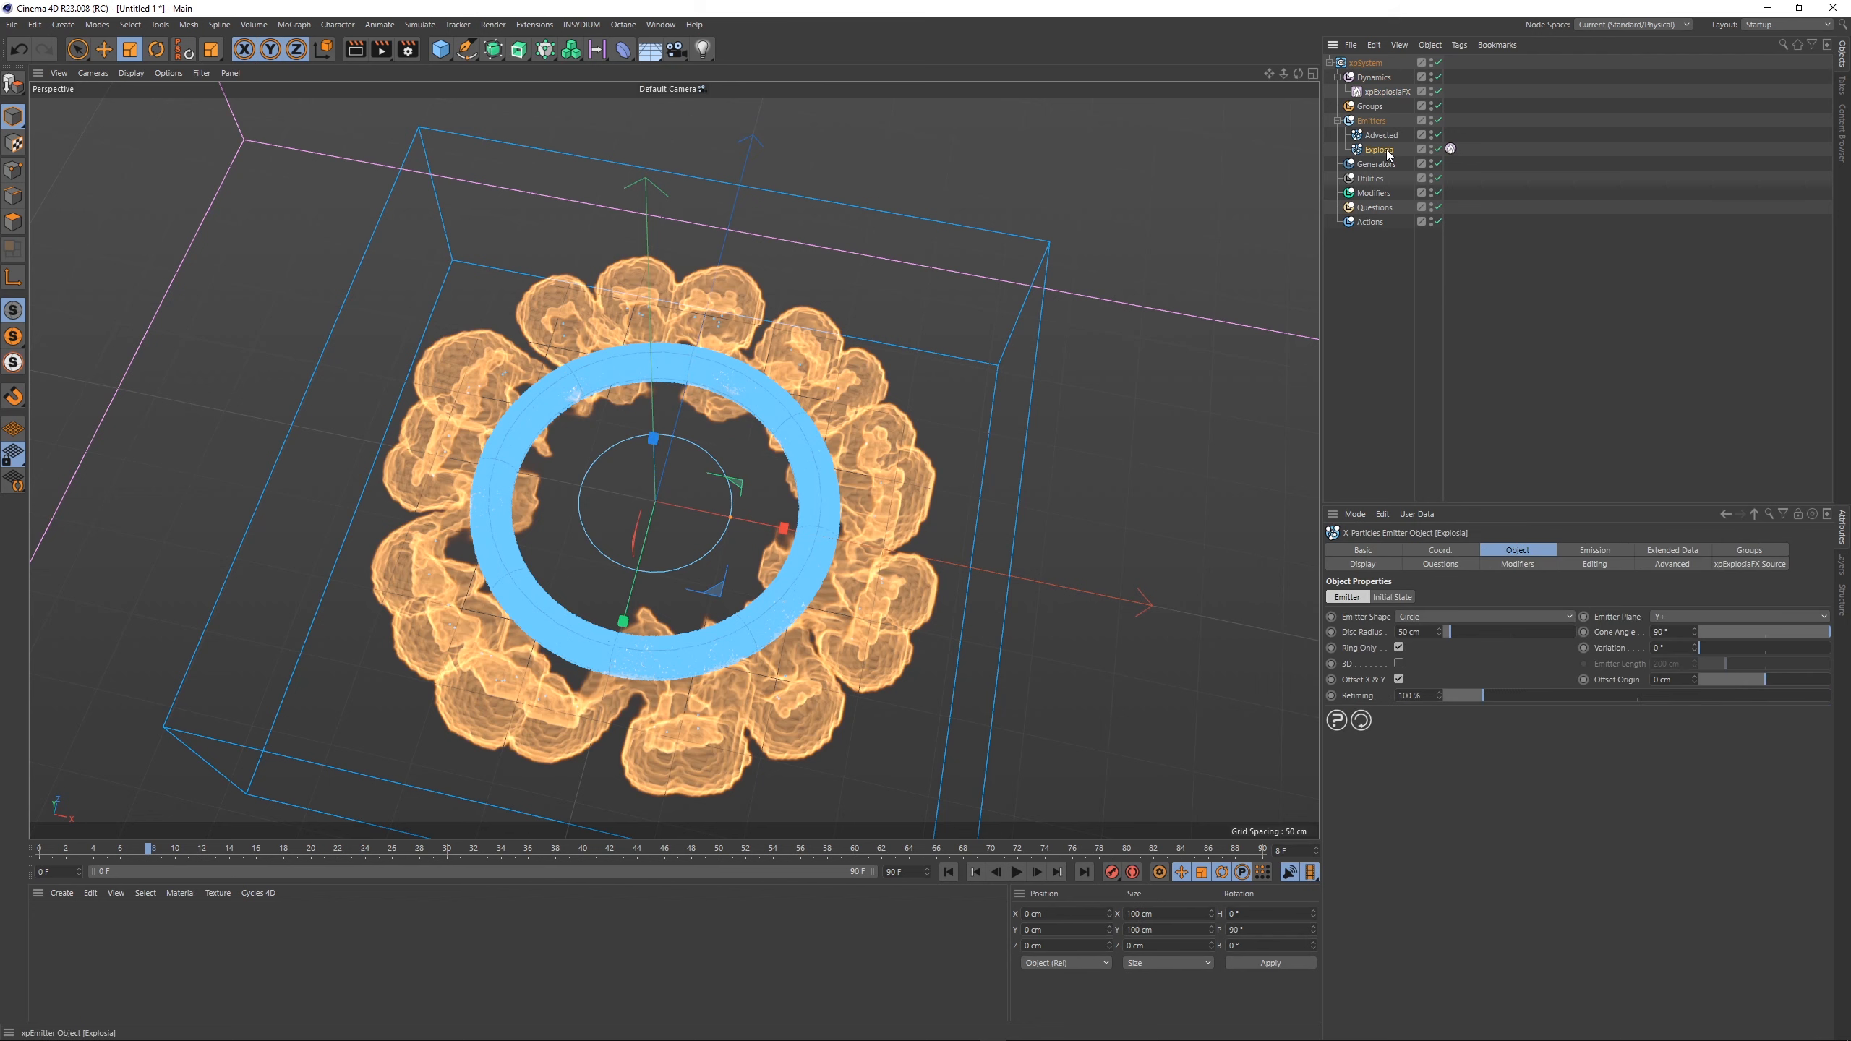
{"action": "left_click", "coordinate": [1511, 565]}
{"action": "left_click_drag", "start_coordinate": [1376, 92], "coordinate": [1448, 713]}
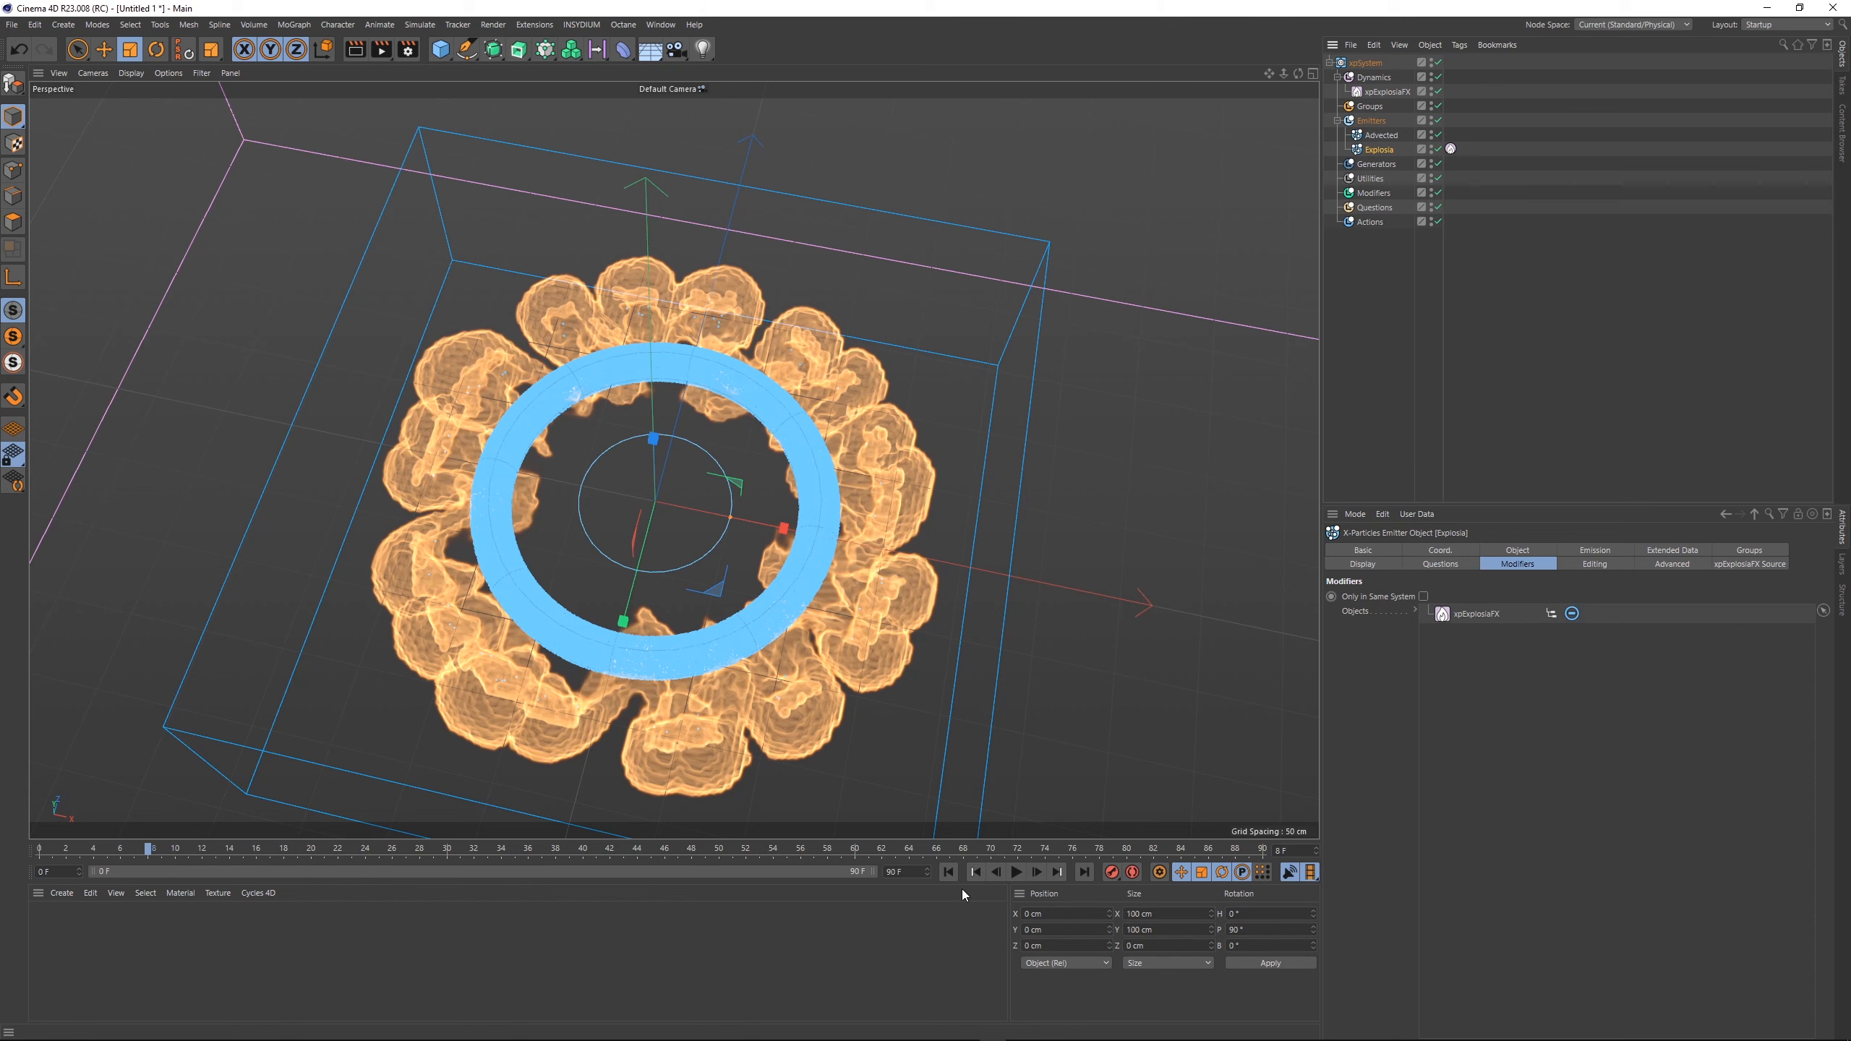
- Play the simulation from the start to check how the fire advects the torus particles
{"action": "left_click", "coordinate": [947, 872]}
{"action": "left_click", "coordinate": [1016, 872]}
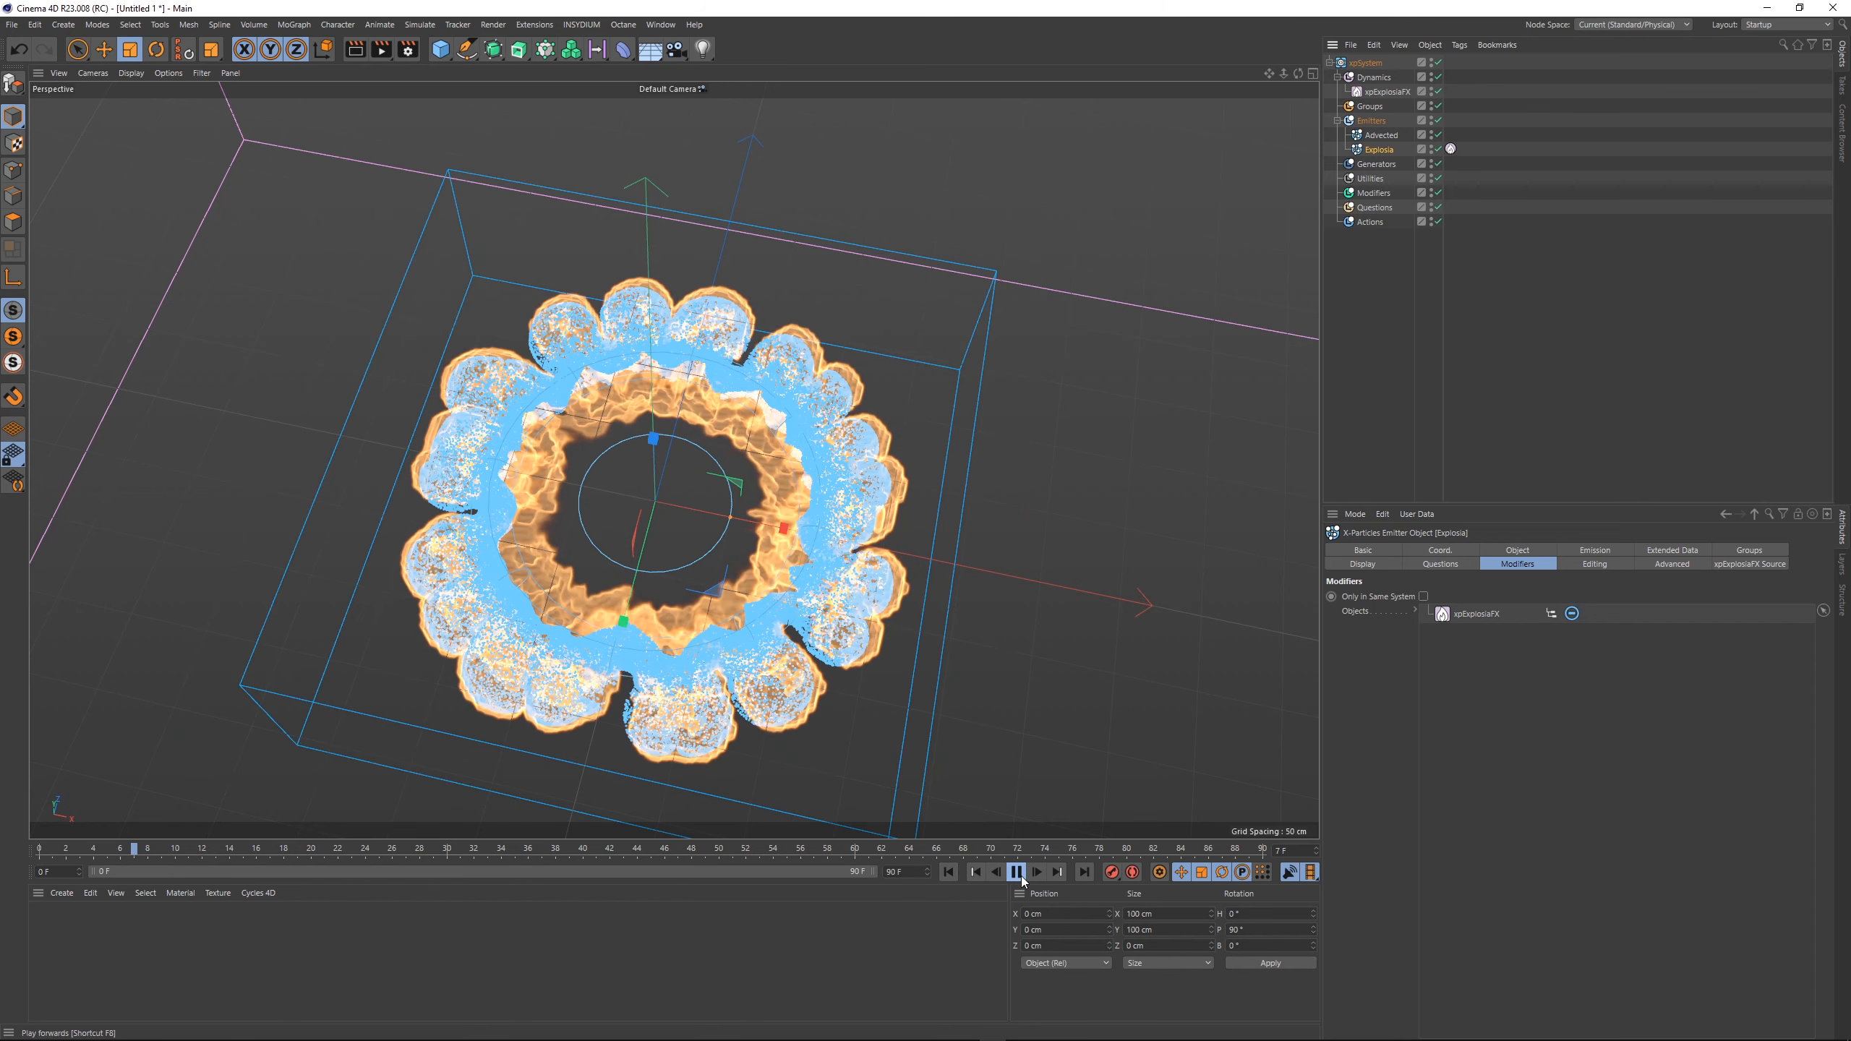
{"action": "left_click", "coordinate": [1021, 877]}
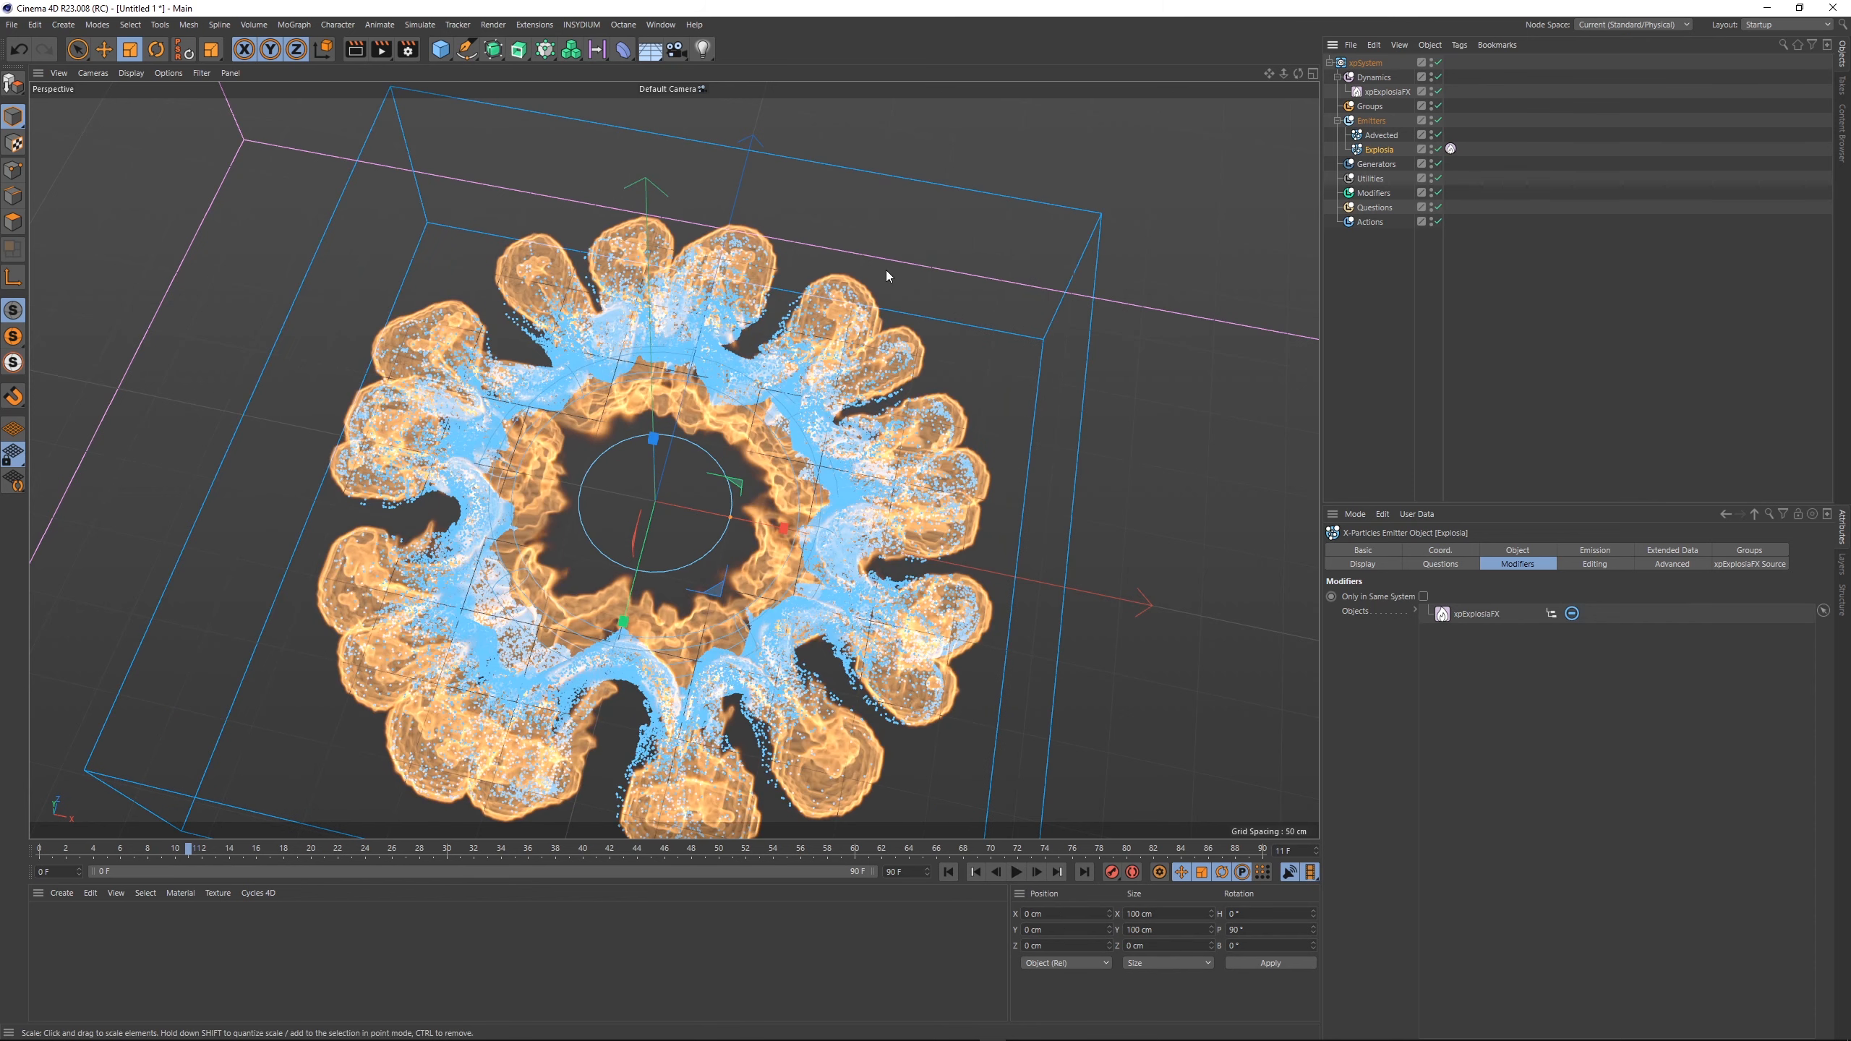
- Hide xpExplosiaFX in the viewport, replay the simulation briefly with only particles showing, and switch to the Top view
{"action": "left_click", "coordinate": [1430, 91]}
{"action": "left_click", "coordinate": [1465, 342]}
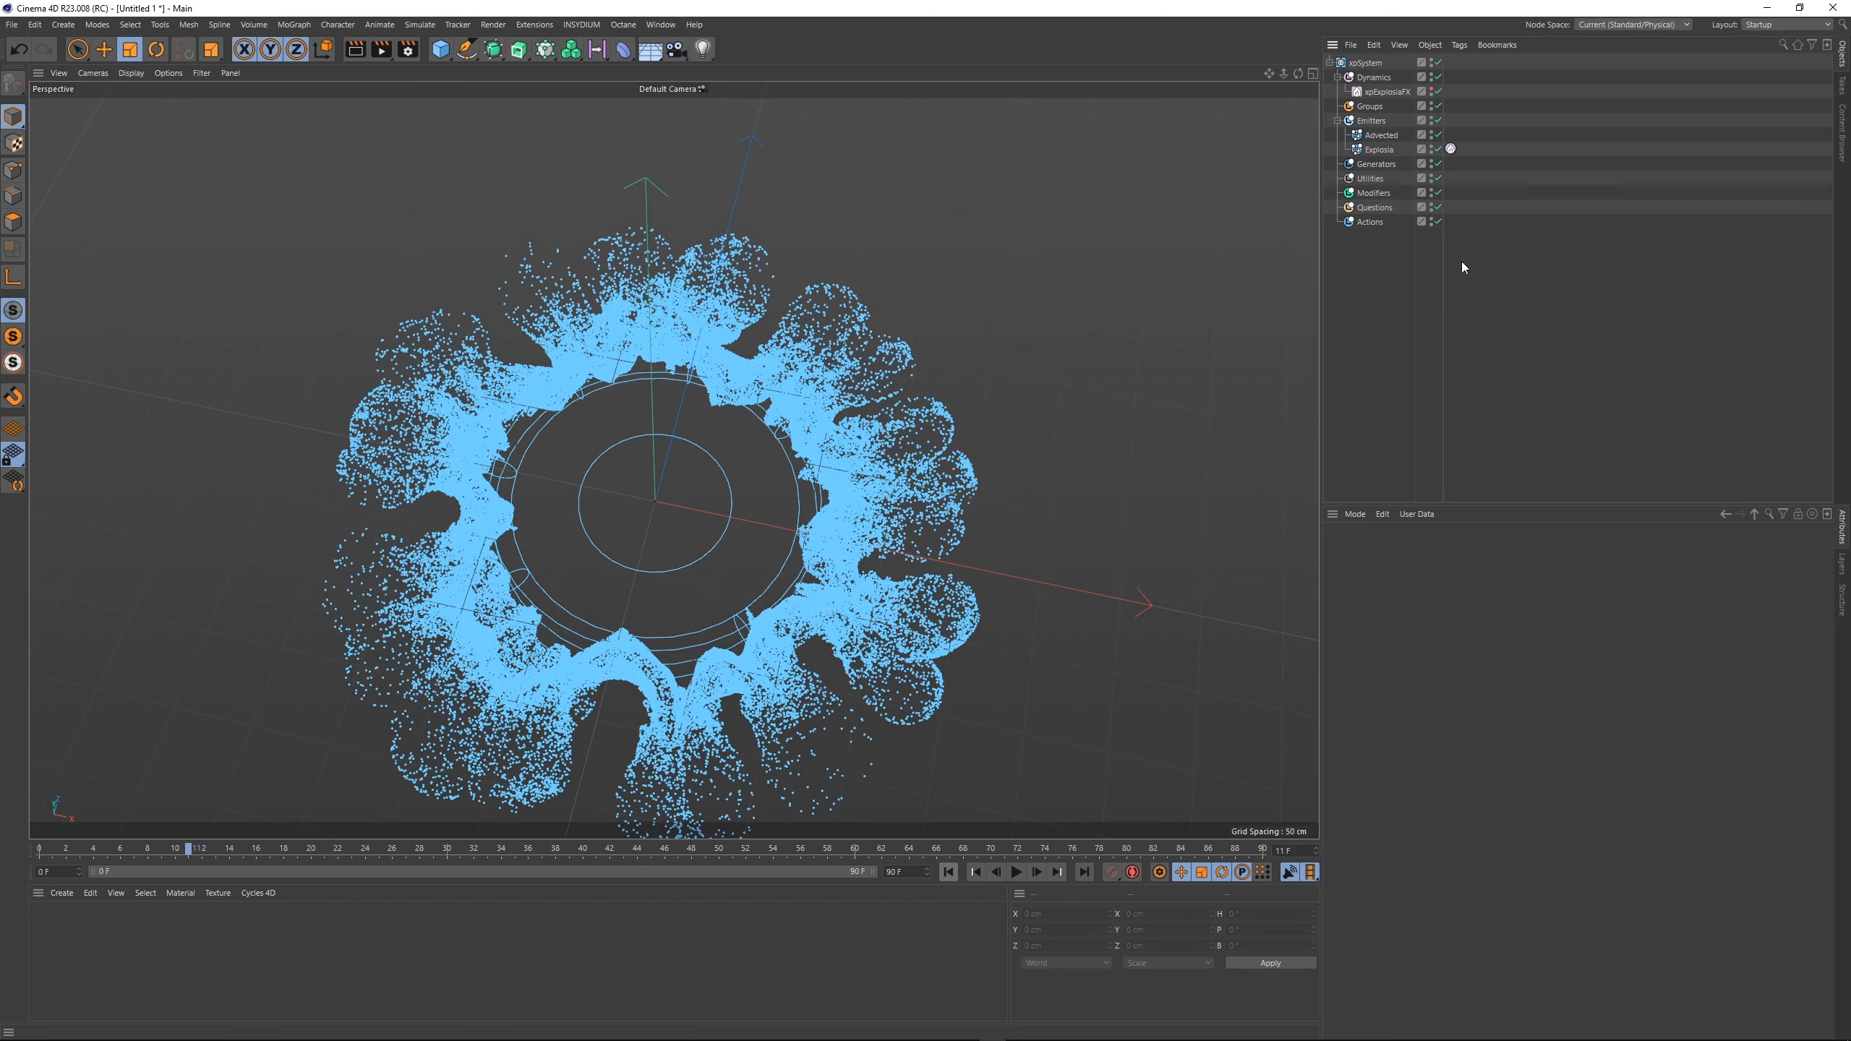
{"action": "left_click", "coordinate": [948, 872]}
{"action": "left_click", "coordinate": [1017, 873]}
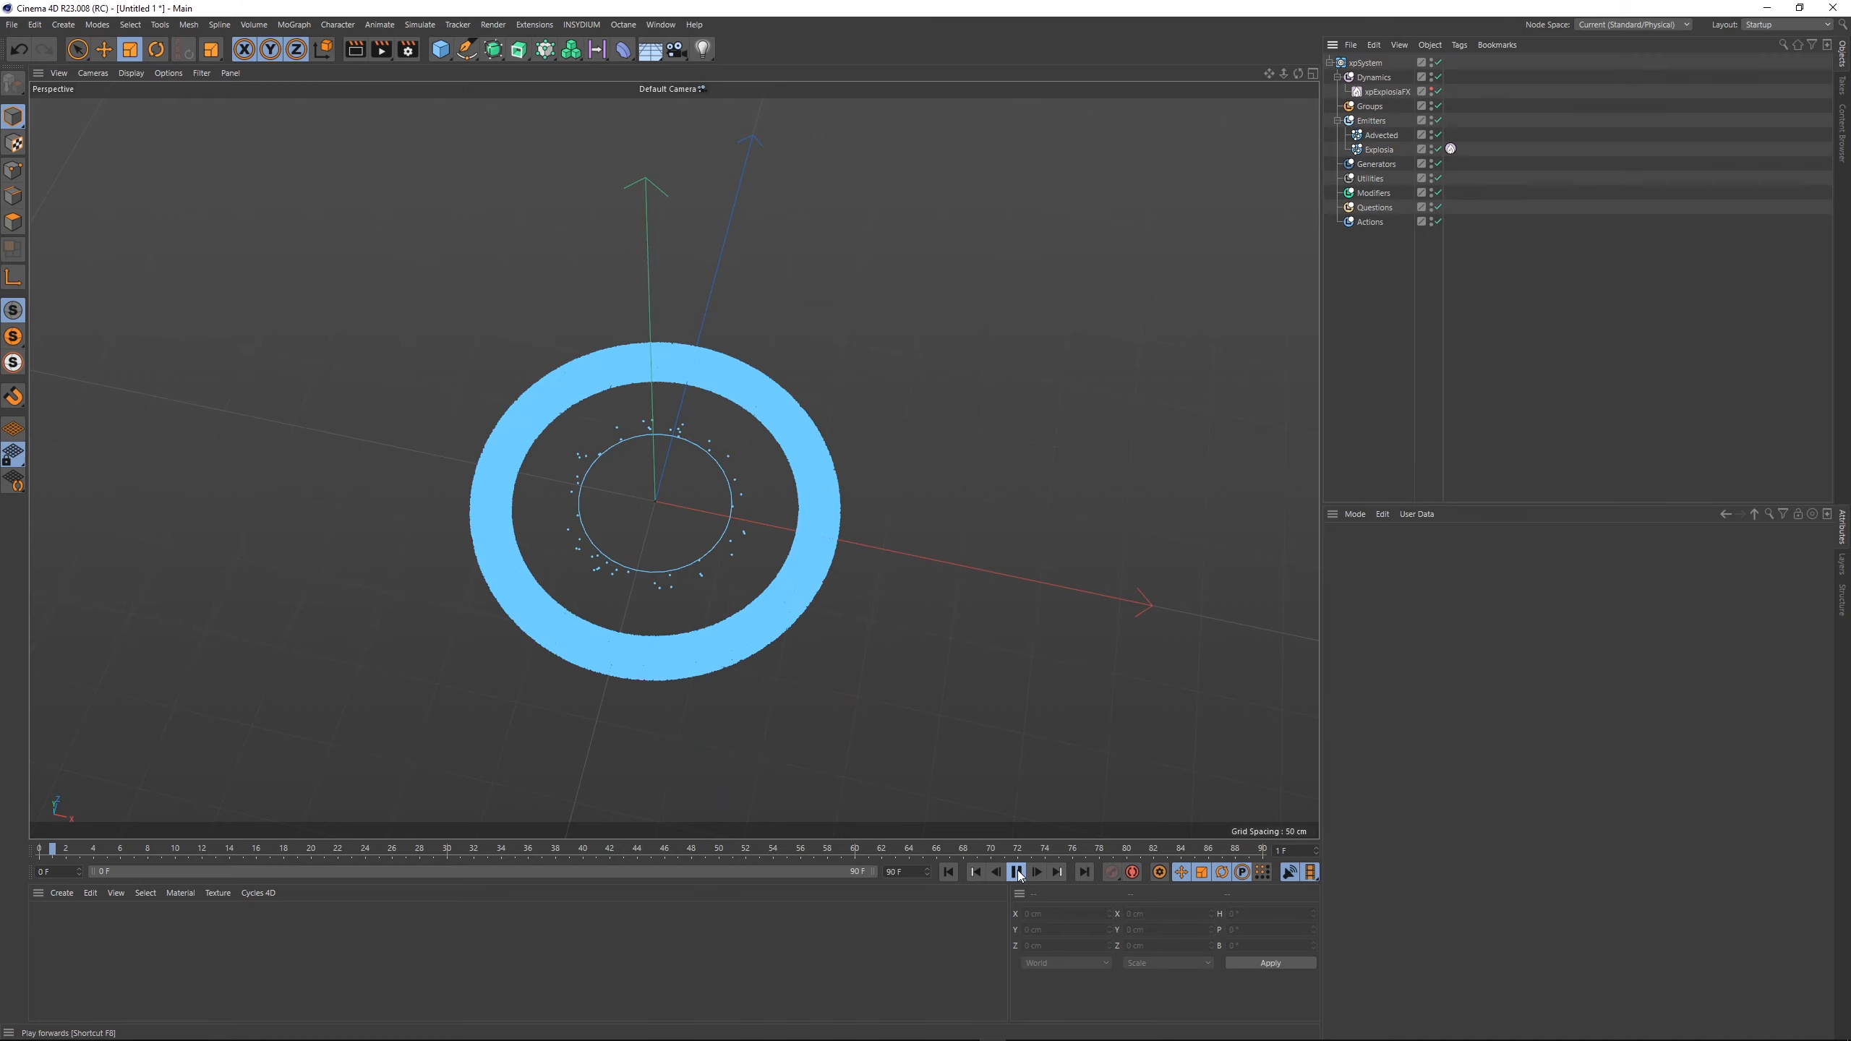
{"action": "left_click", "coordinate": [1018, 872]}
{"action": "key", "text": "F2"}
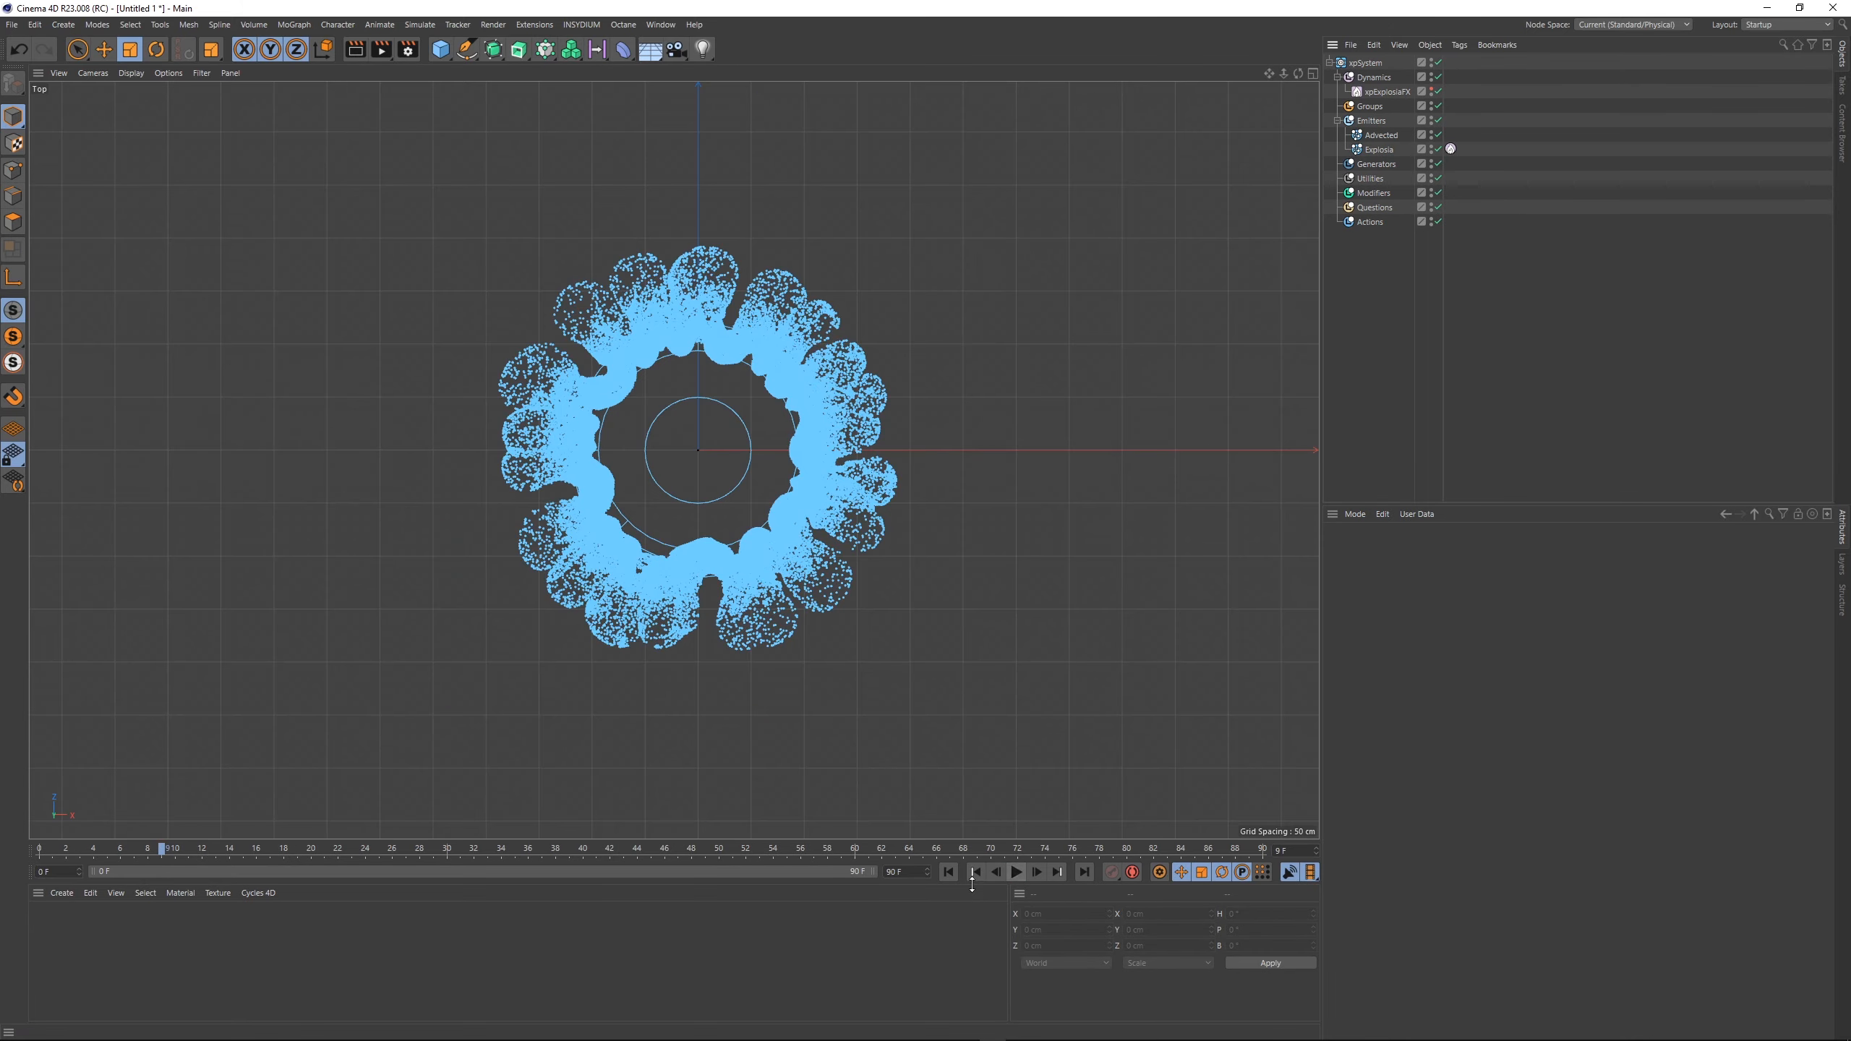
- Play the simulation from the start in the Top view and examine the advected particles in perspective
{"action": "left_click", "coordinate": [950, 874]}
{"action": "left_click", "coordinate": [1017, 874]}
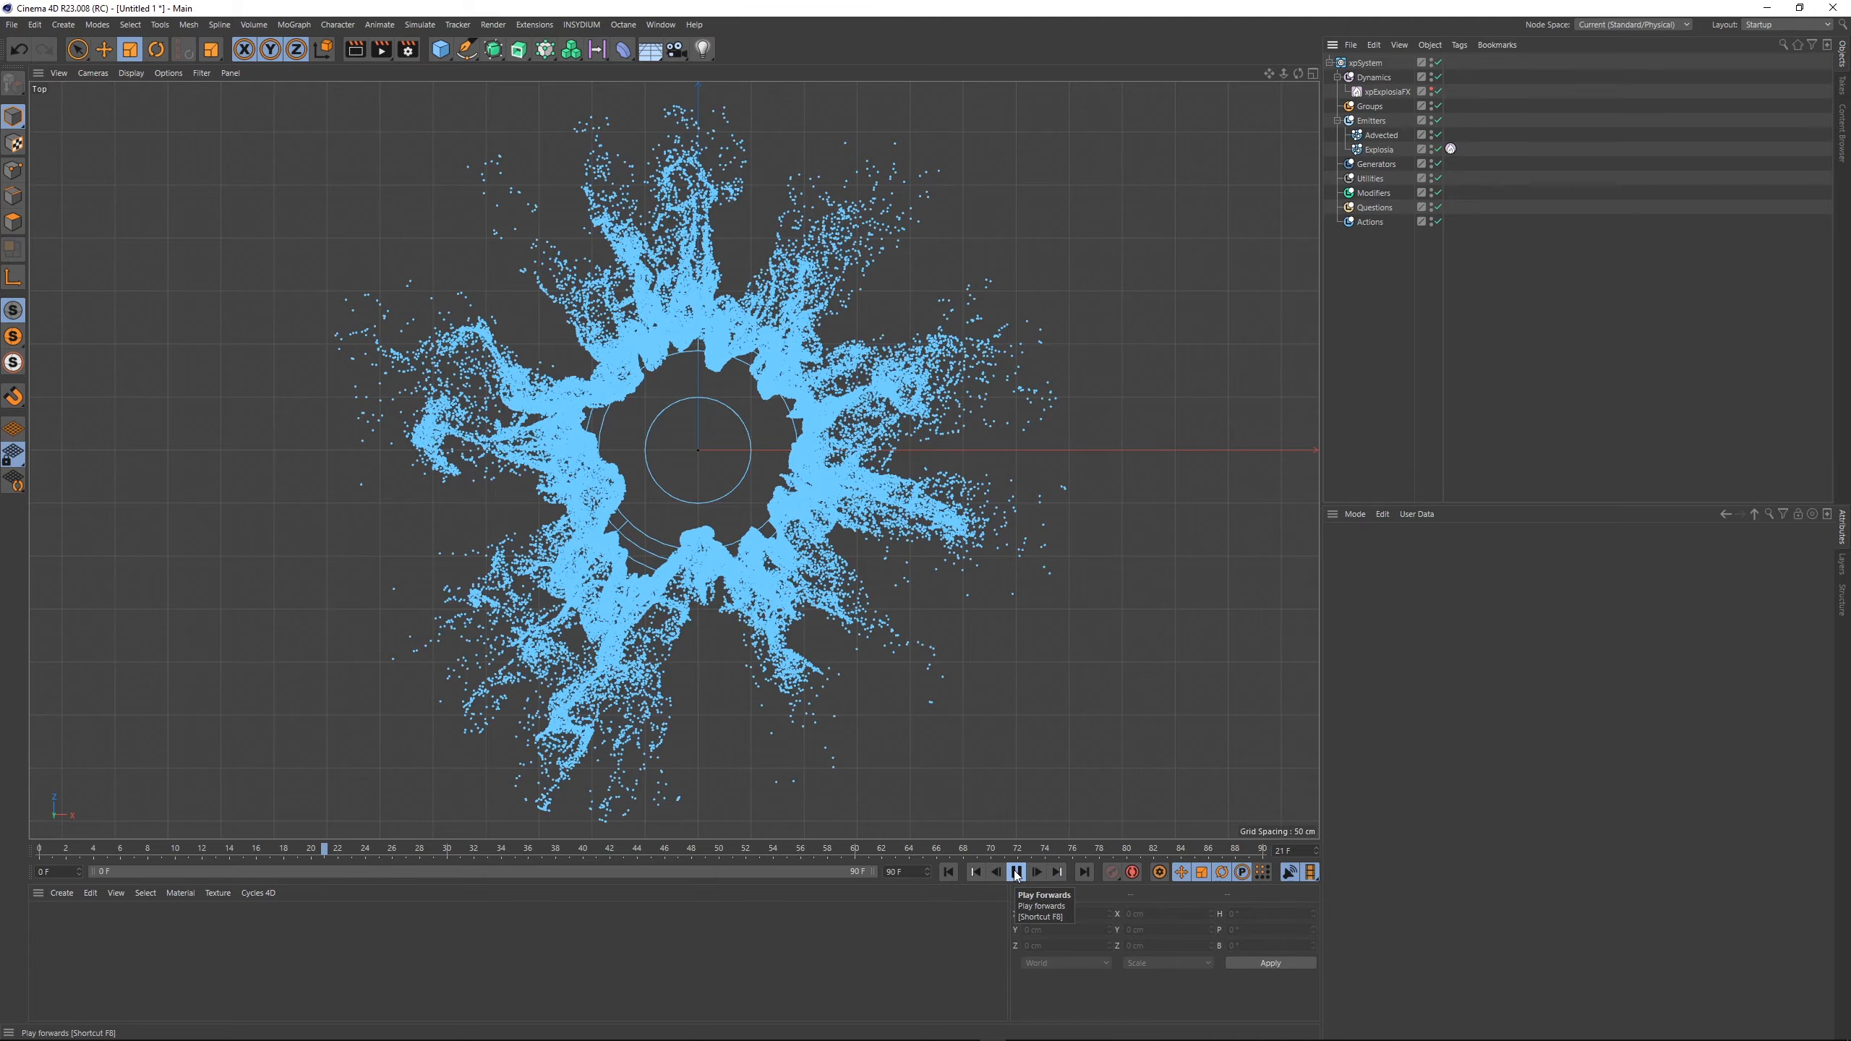
{"action": "key", "text": "F8"}
{"action": "key", "text": "F1"}
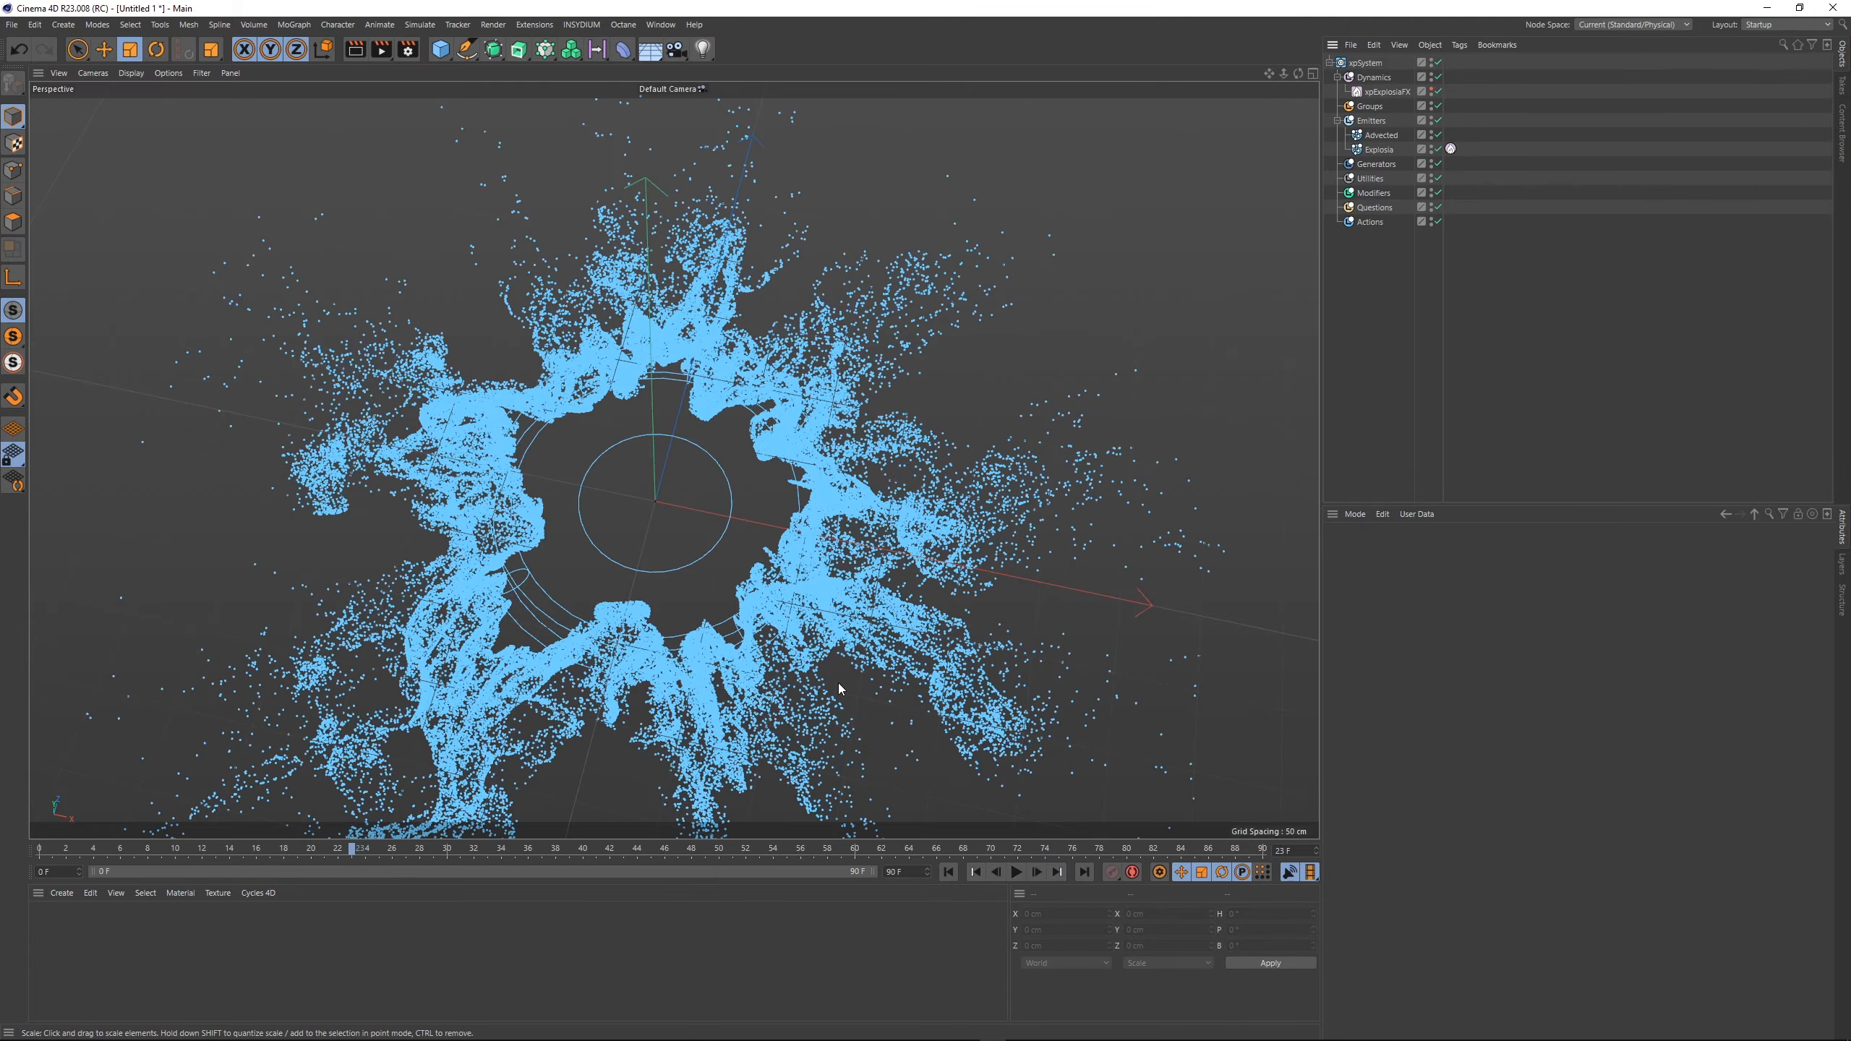
{"action": "left_click_drag", "start_coordinate": [843, 612], "coordinate": [852, 510], "text": "alt"}
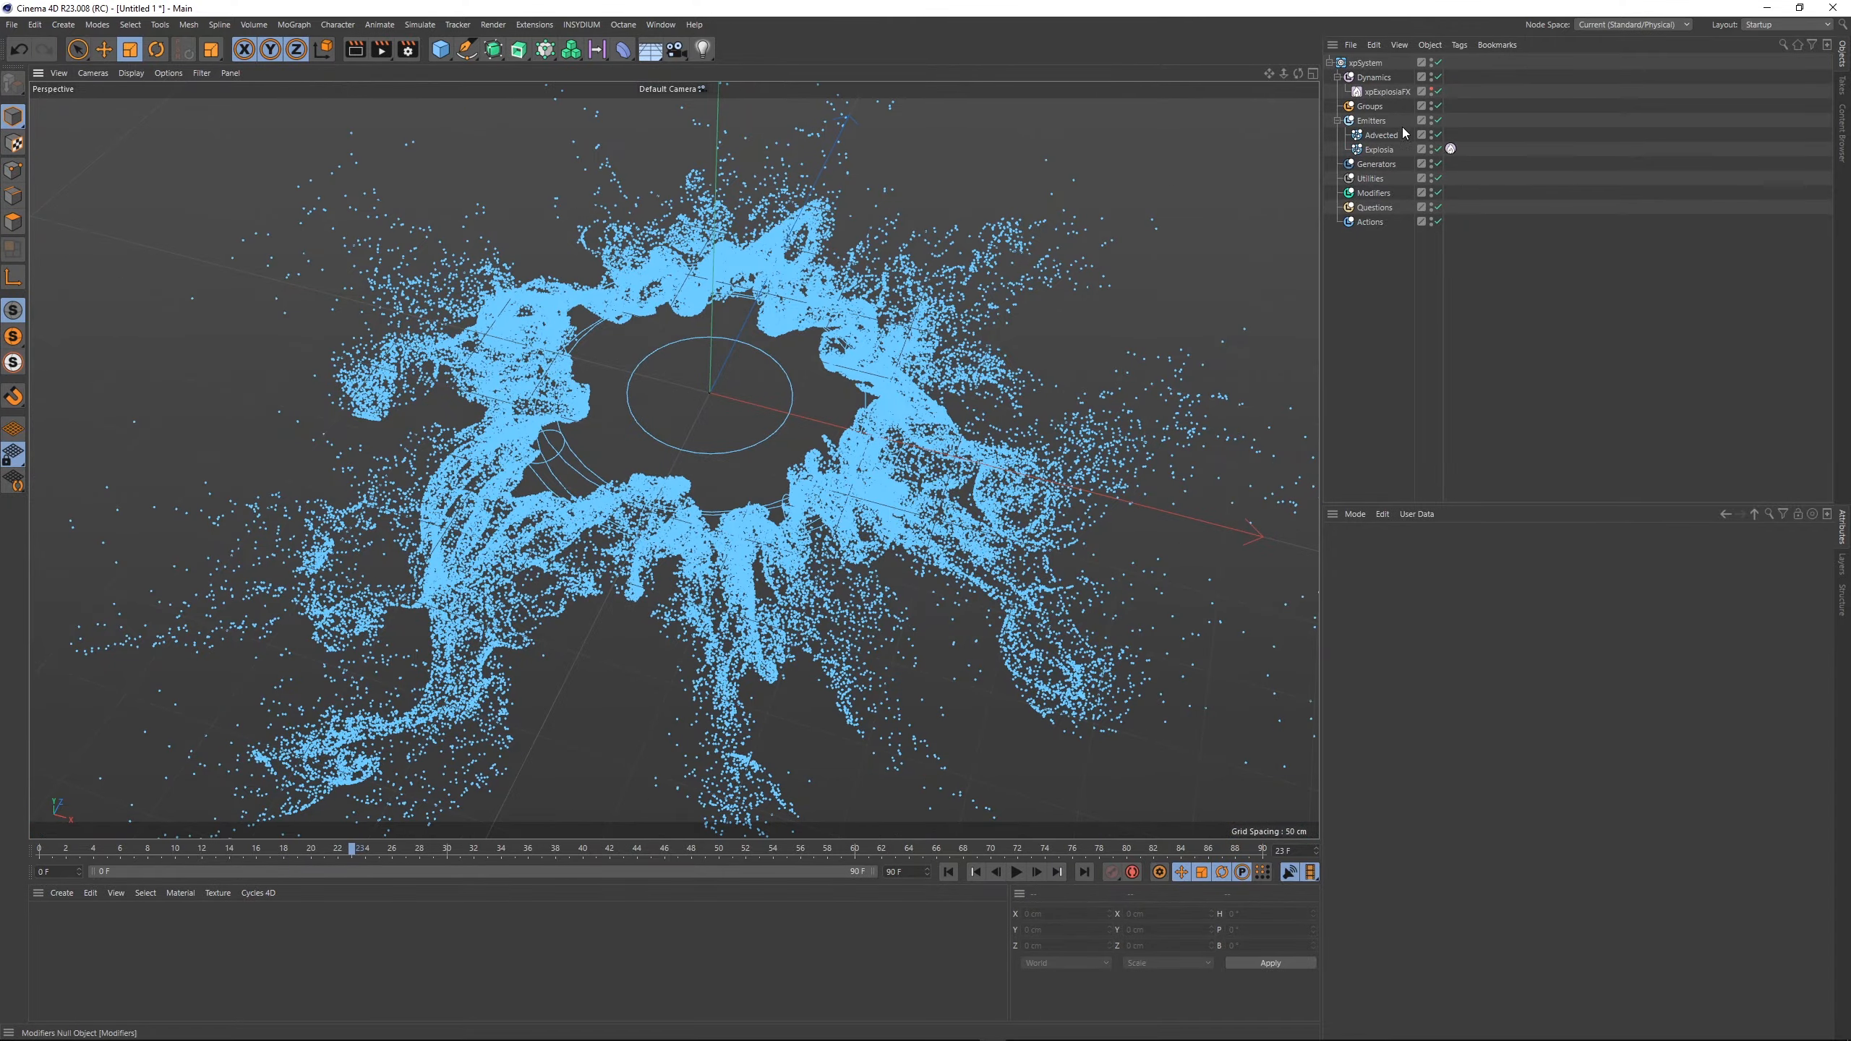
- Try a gravity of -981 cm in the xpExplosiaFX simulation, check it by playing from the start, and restore 981 cm
{"action": "left_click", "coordinate": [1385, 92]}
{"action": "left_click", "coordinate": [1476, 550]}
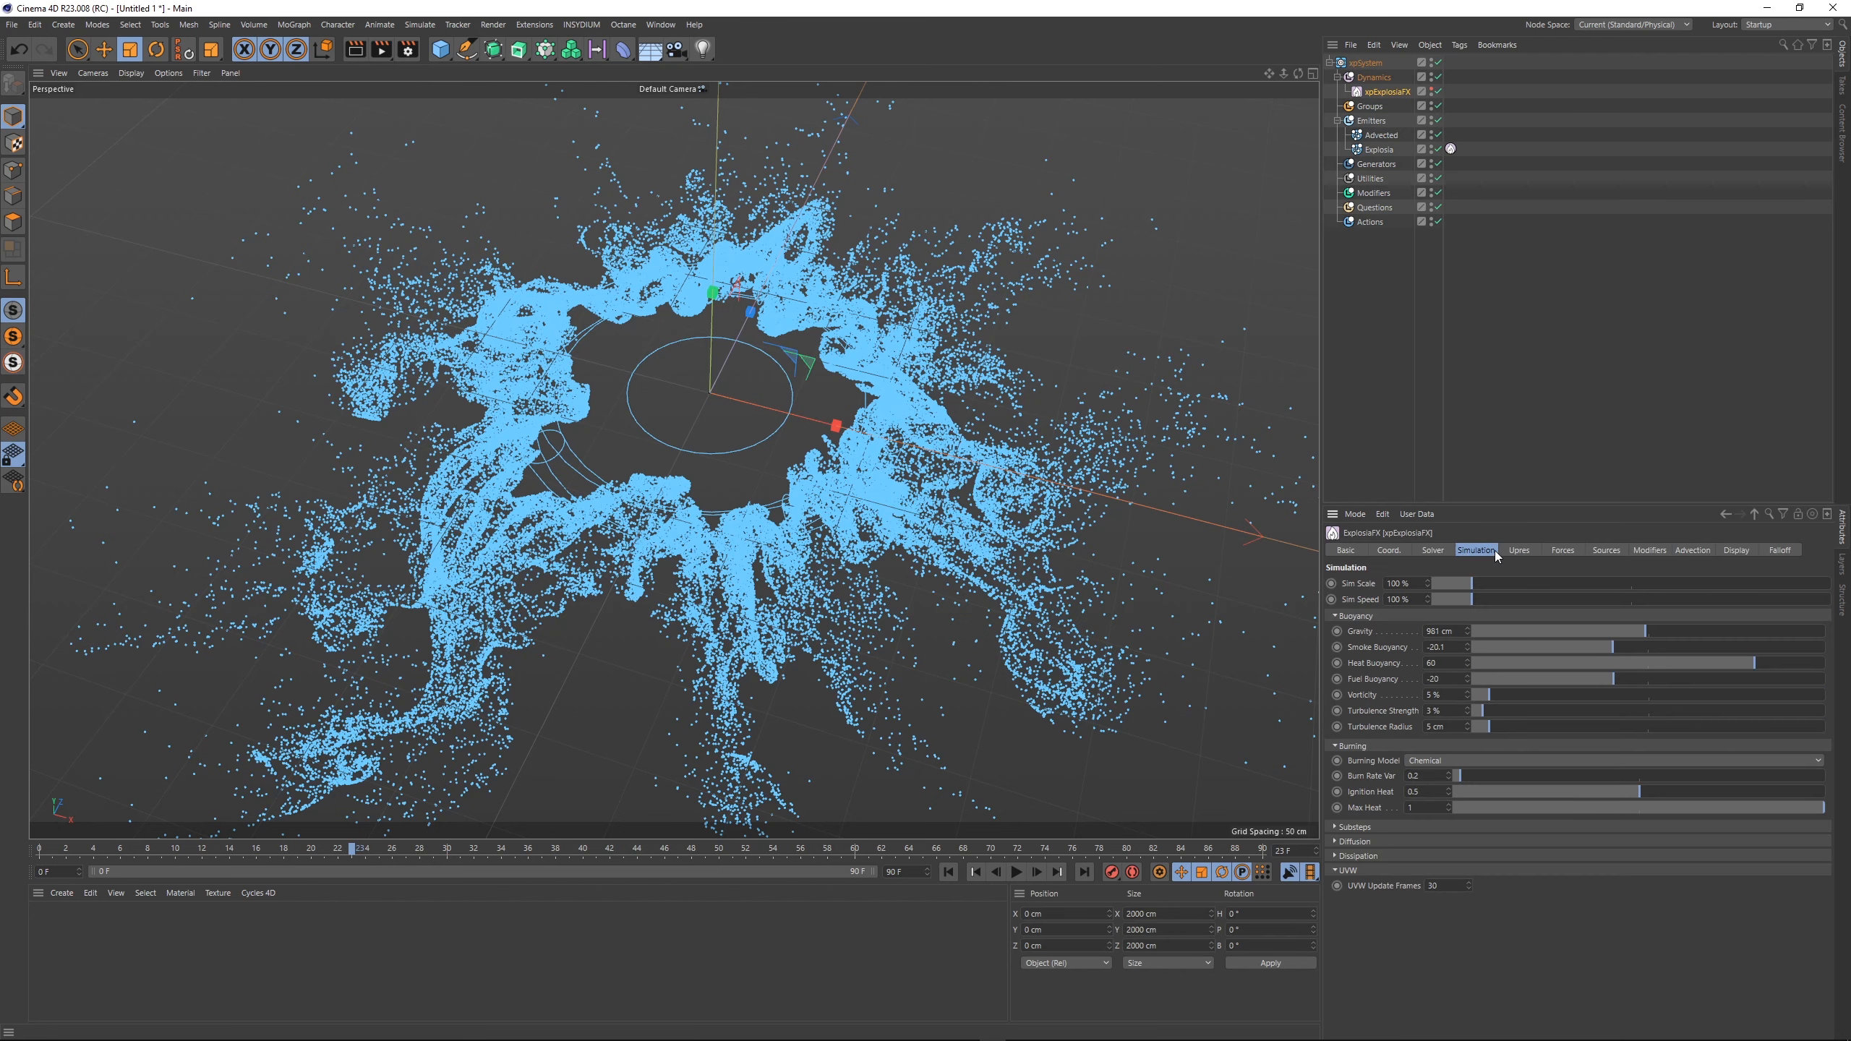
{"action": "left_click", "coordinate": [1427, 631]}
{"action": "type", "text": "-"}
{"action": "key", "text": "Return"}
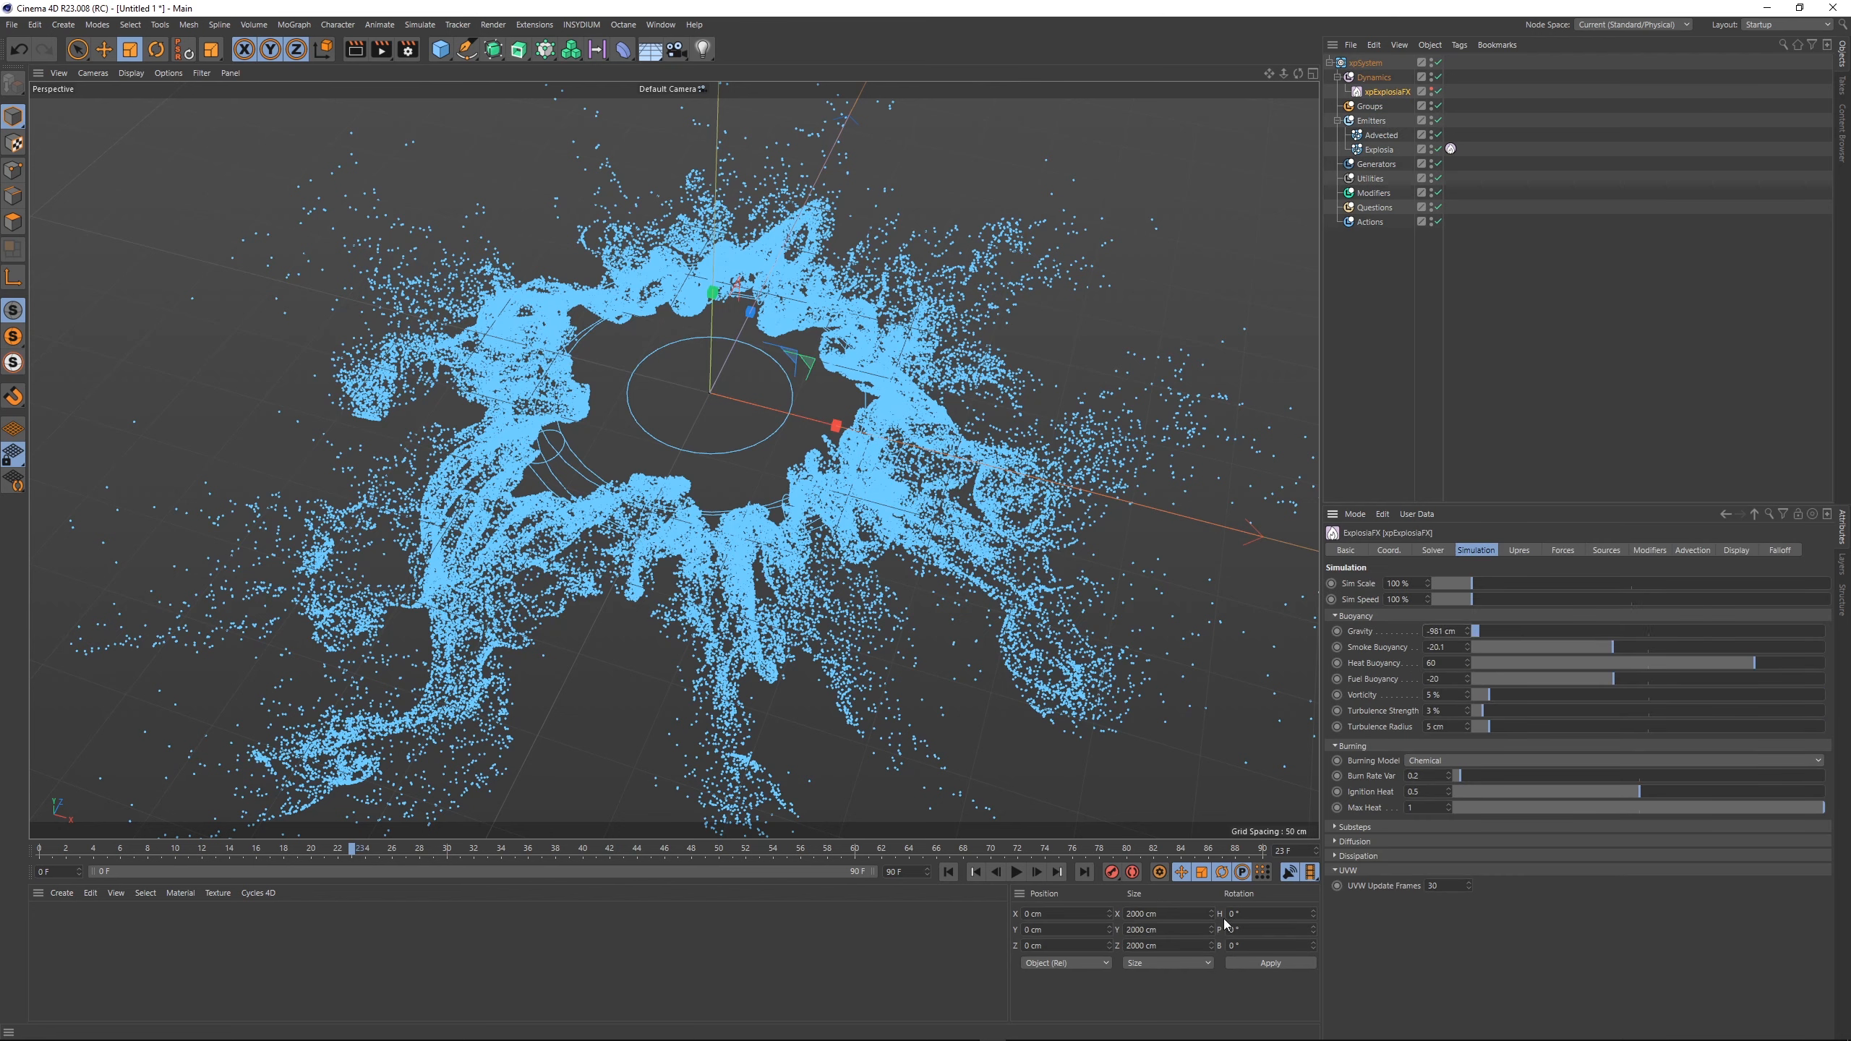
{"action": "left_click", "coordinate": [948, 872]}
{"action": "left_click", "coordinate": [1015, 872]}
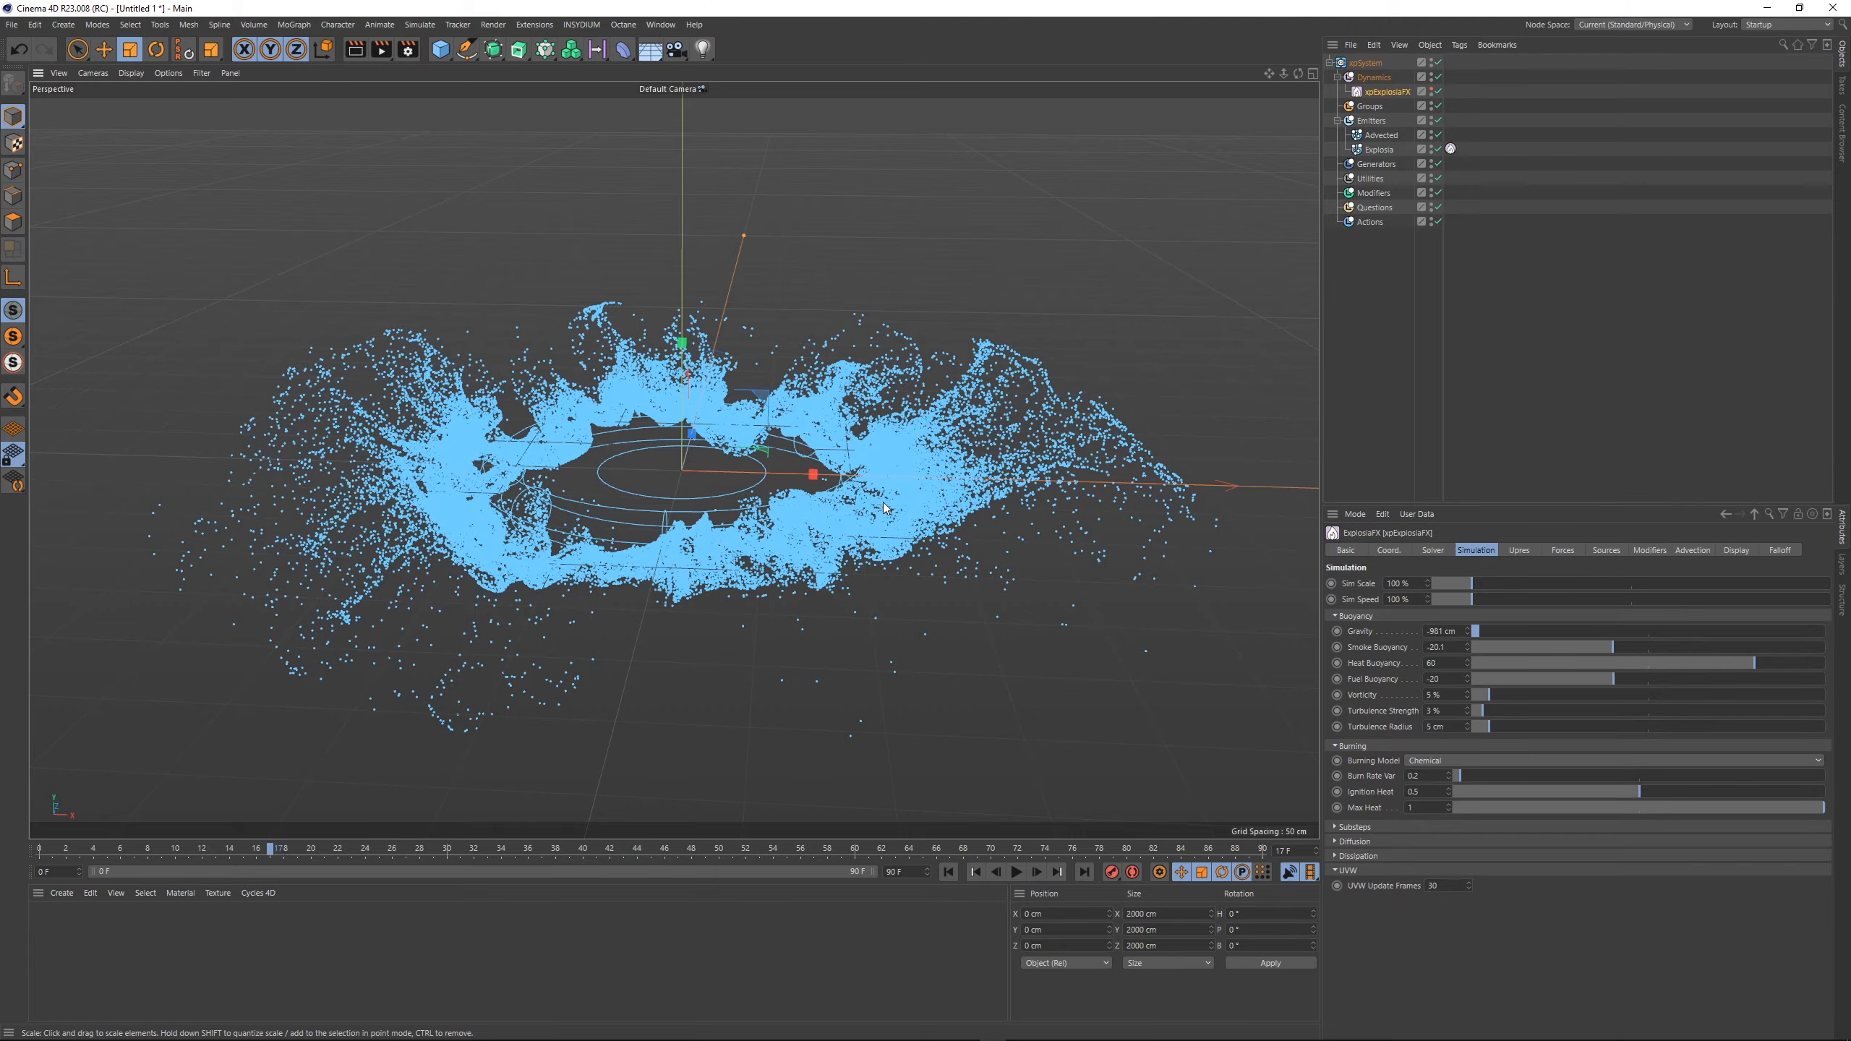
{"action": "mouse_move", "coordinate": [881, 427]}
{"action": "left_mouse_down", "text": "alt"}
{"action": "mouse_move", "coordinate": [876, 510]}
{"action": "mouse_move", "coordinate": [866, 441]}
{"action": "left_mouse_up", "text": "alt"}
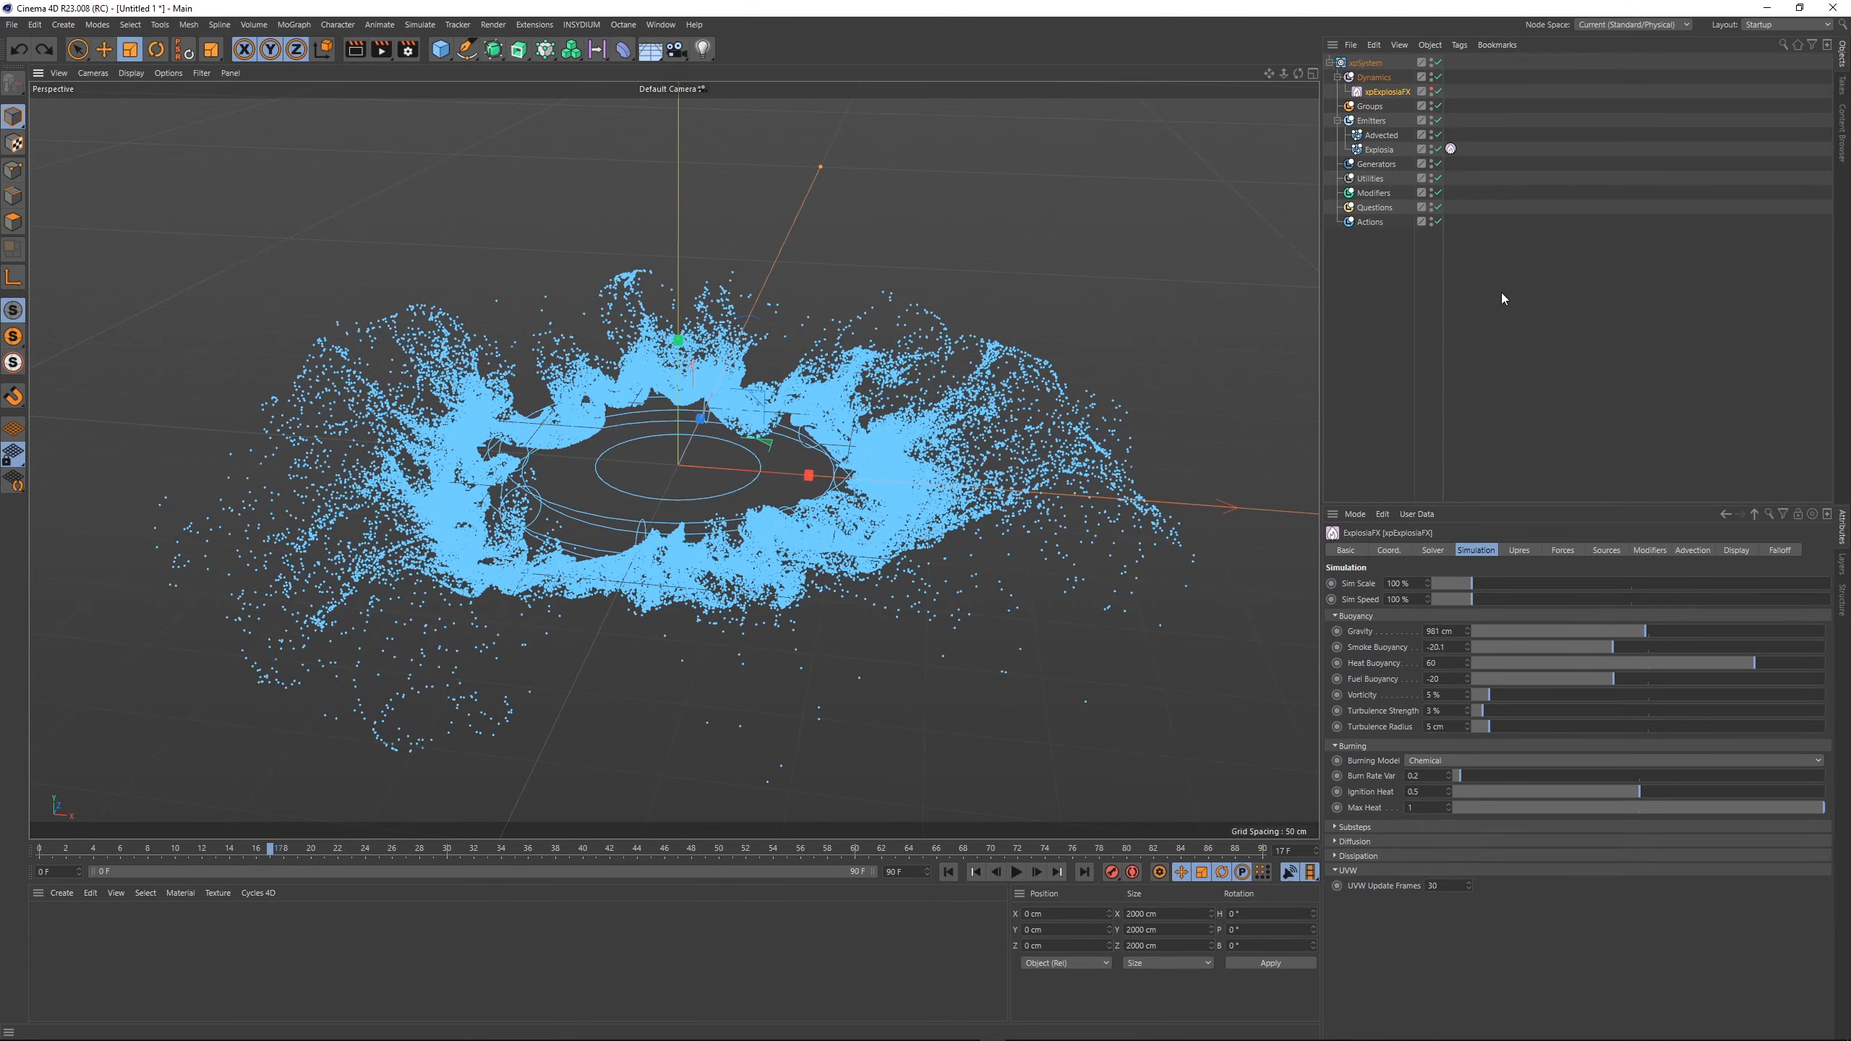
- Deselect everything, replay the simulation from the start and examine the particle burst from above
{"action": "left_click", "coordinate": [1026, 748]}
{"action": "left_click", "coordinate": [976, 873]}
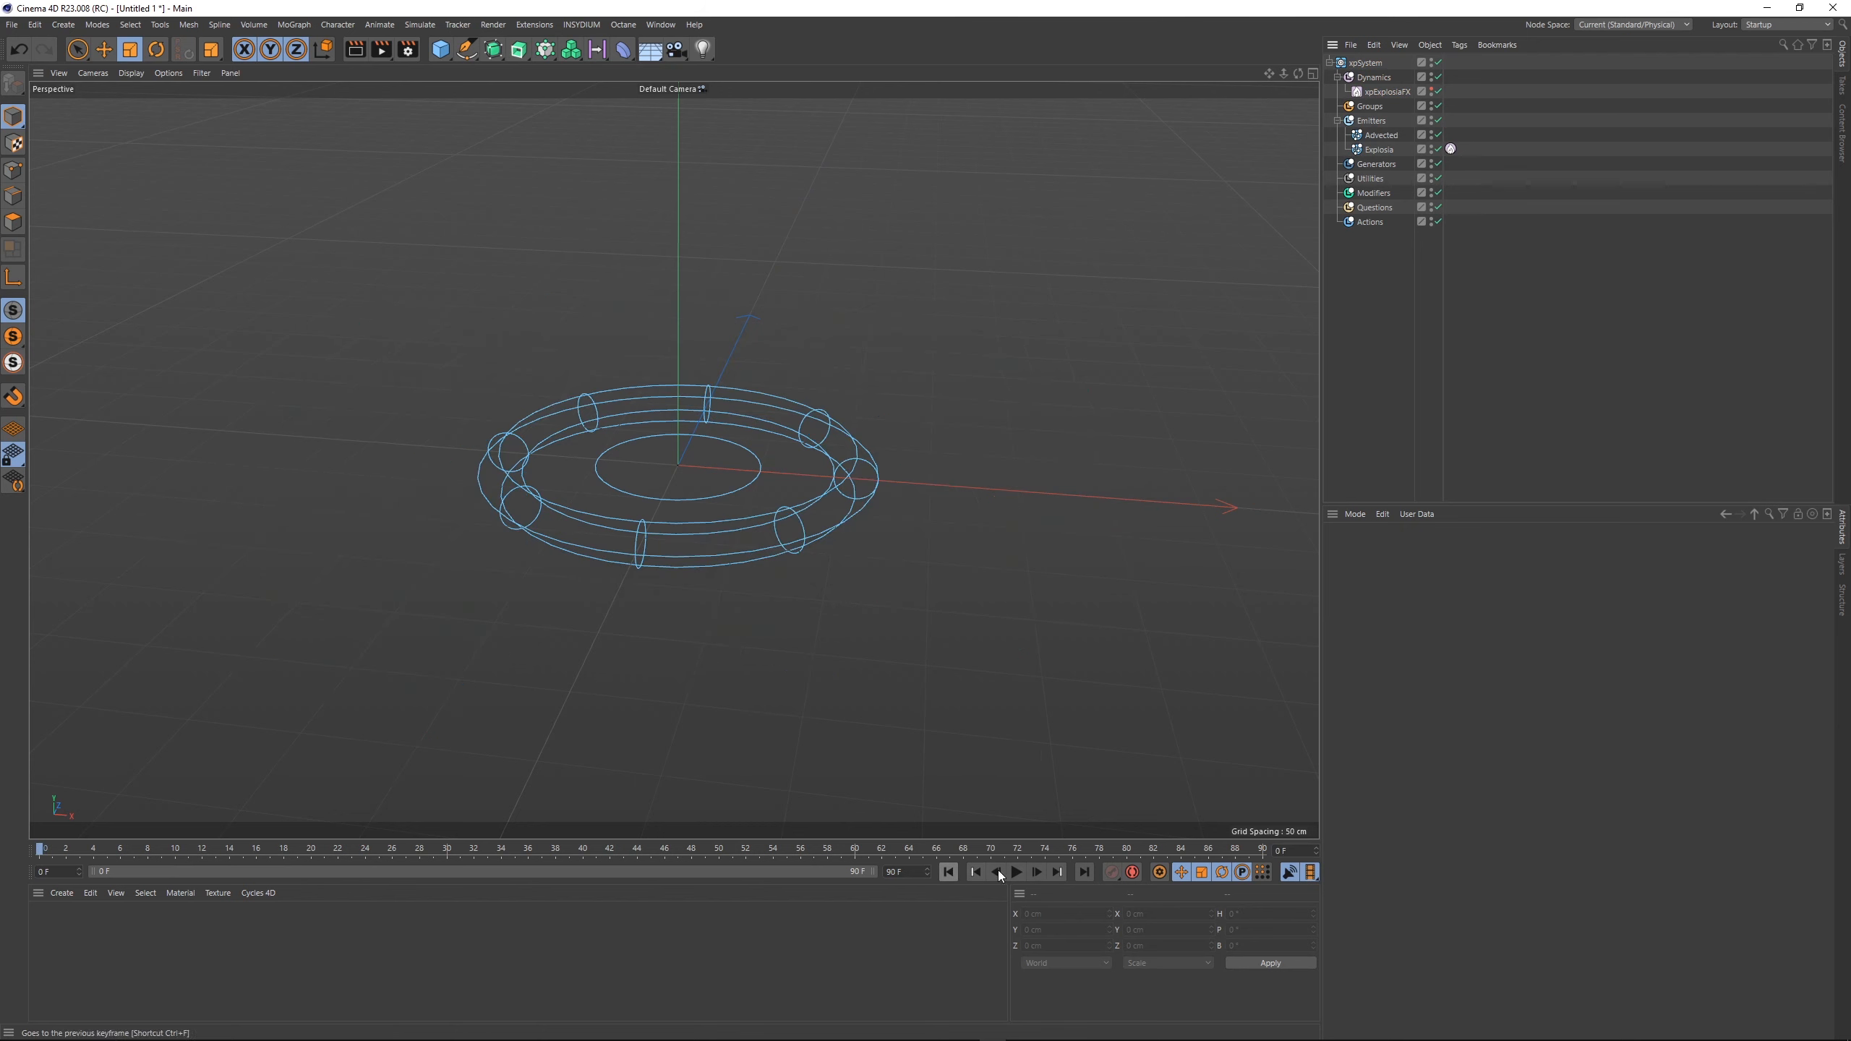
{"action": "left_click", "coordinate": [1016, 873]}
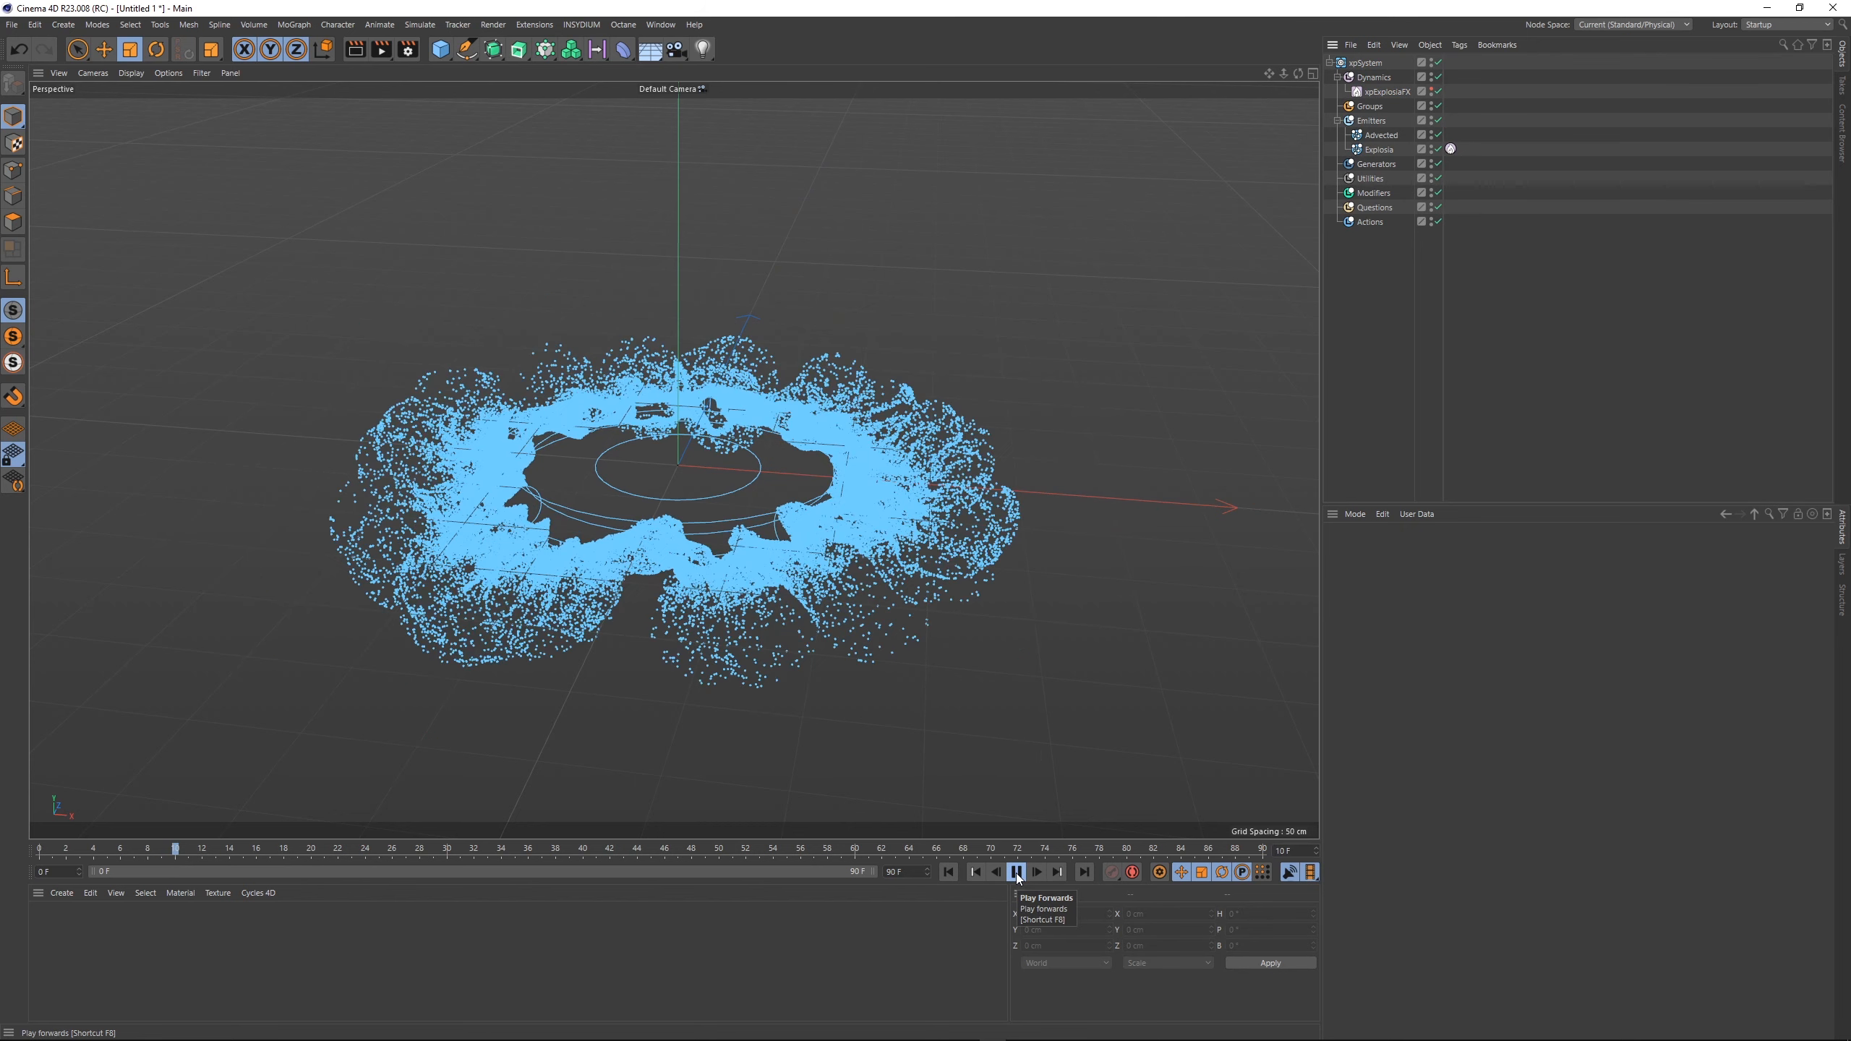
{"action": "left_click", "coordinate": [1016, 873]}
{"action": "left_click_drag", "start_coordinate": [862, 448], "coordinate": [875, 555], "text": "alt"}
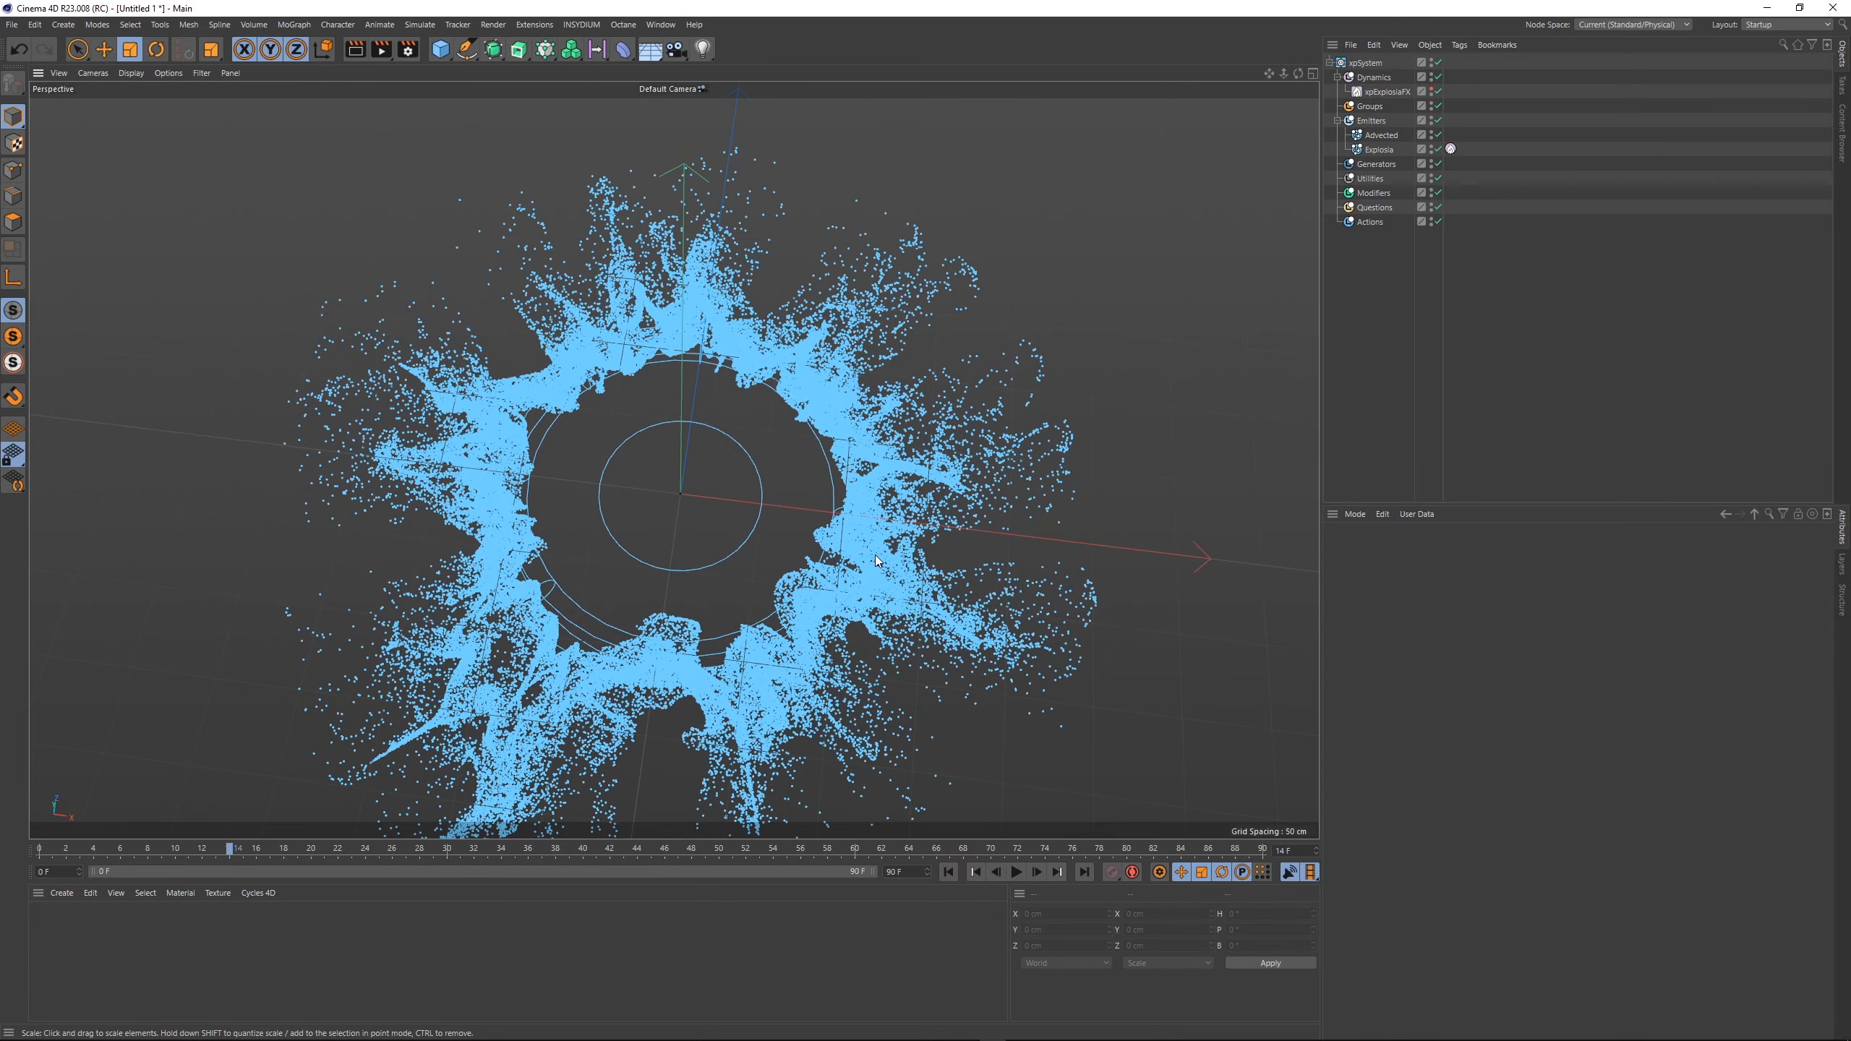
- Set the Advected emitter's shot count to 100000
{"action": "left_click", "coordinate": [1380, 135]}
{"action": "left_click", "coordinate": [1519, 551]}
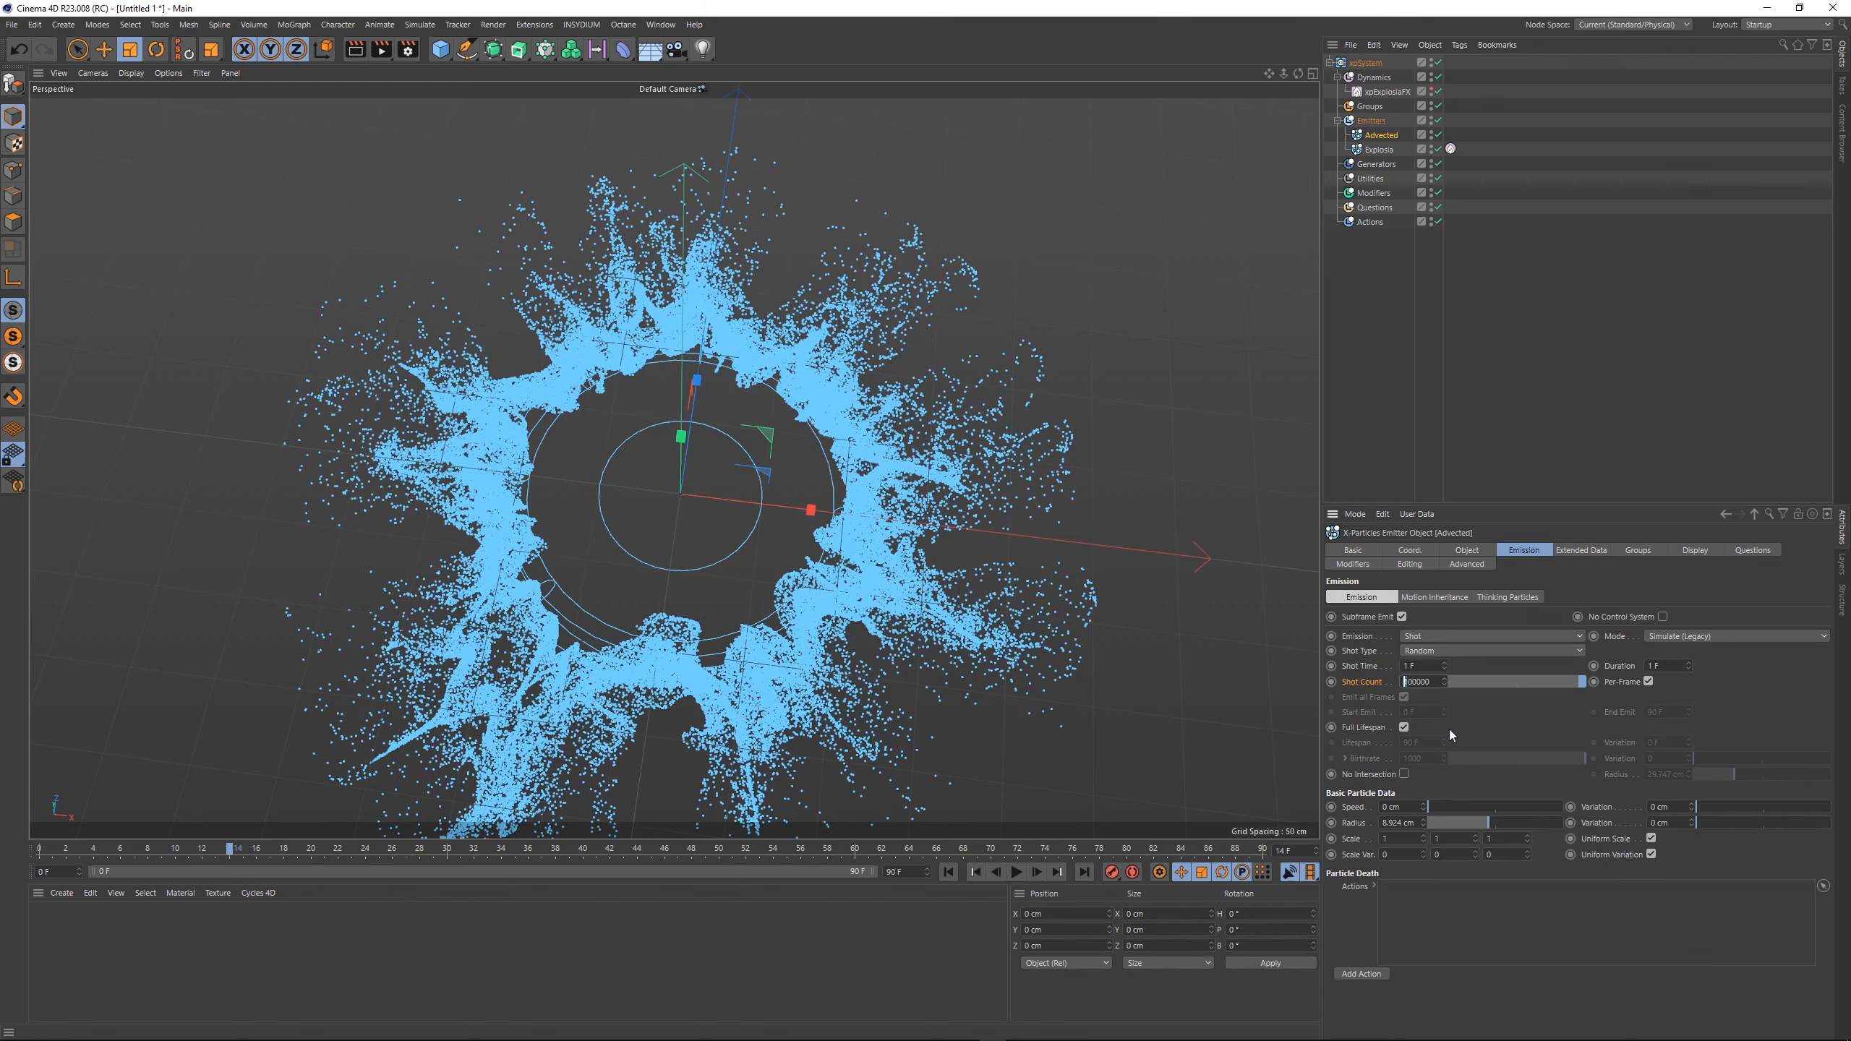
{"action": "left_click", "coordinate": [1658, 388]}
- Play the denser particle simulation from the start in the Top view and stop it to inspect the burst
{"action": "key", "text": "F2"}
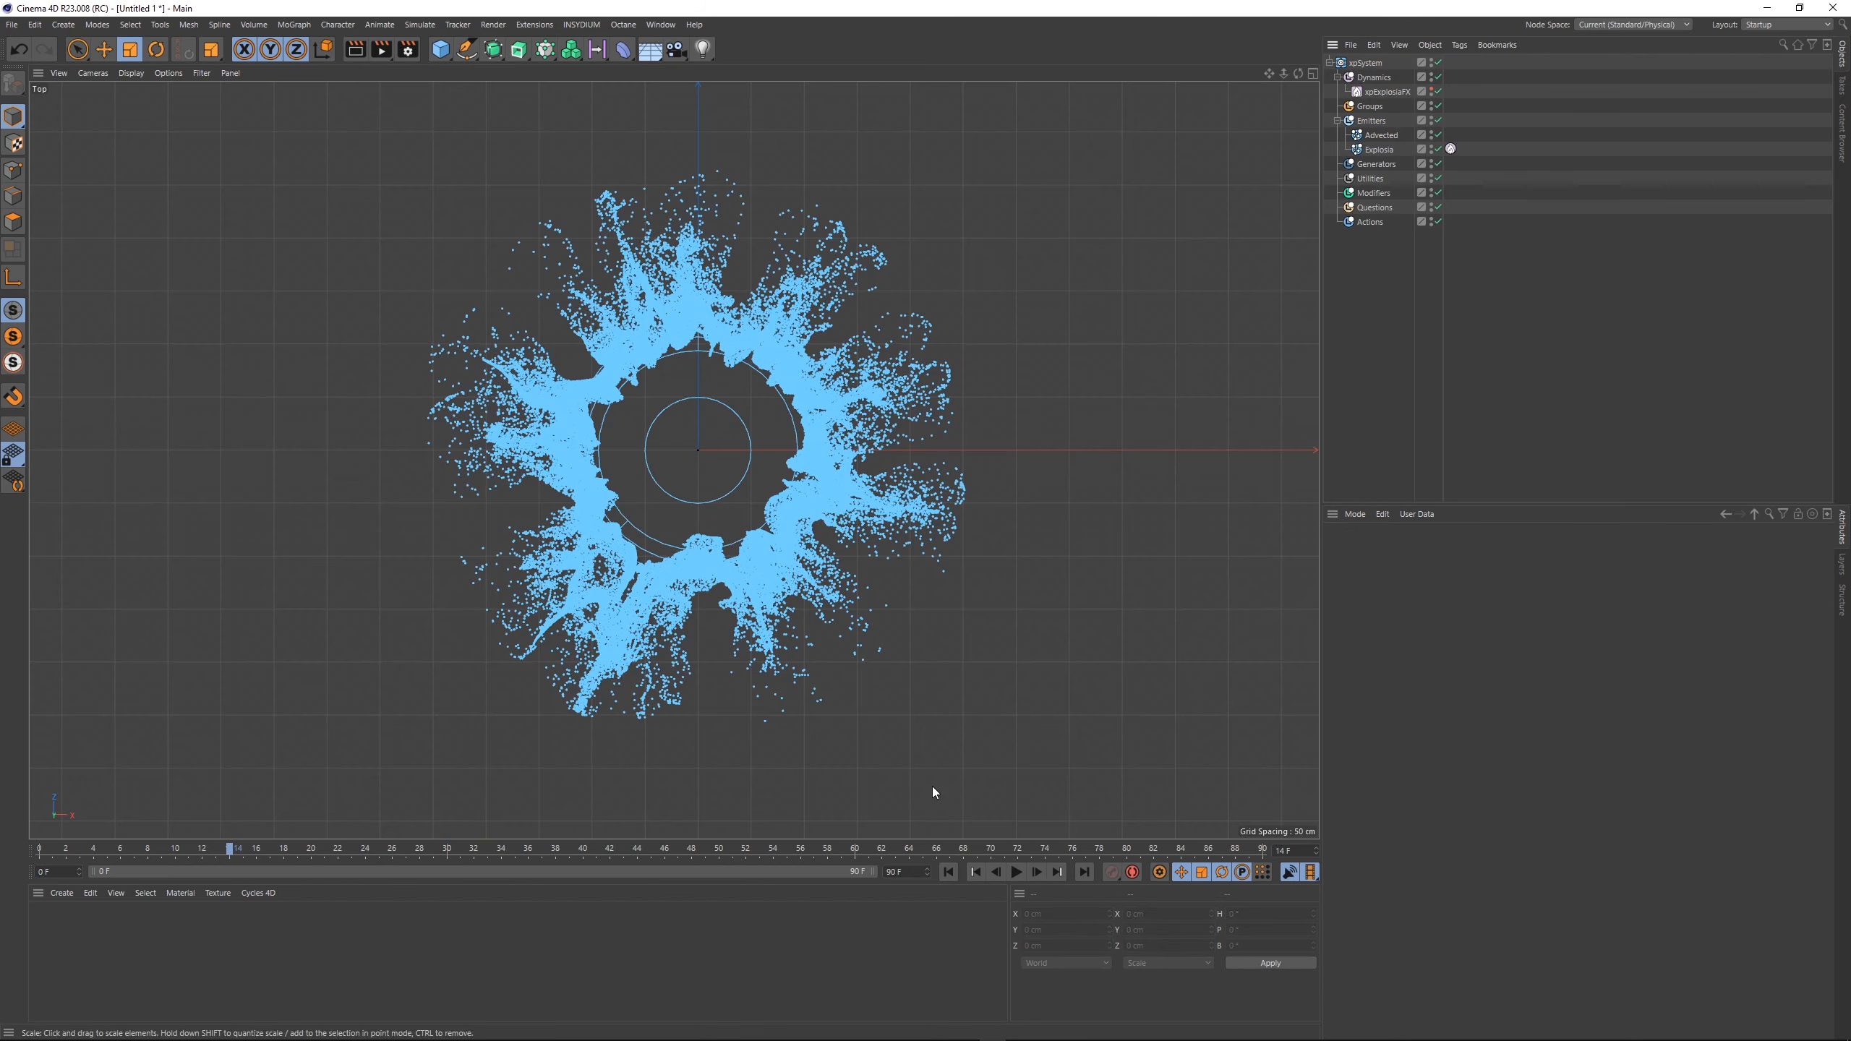
{"action": "left_click", "coordinate": [947, 872]}
{"action": "left_click", "coordinate": [1020, 877]}
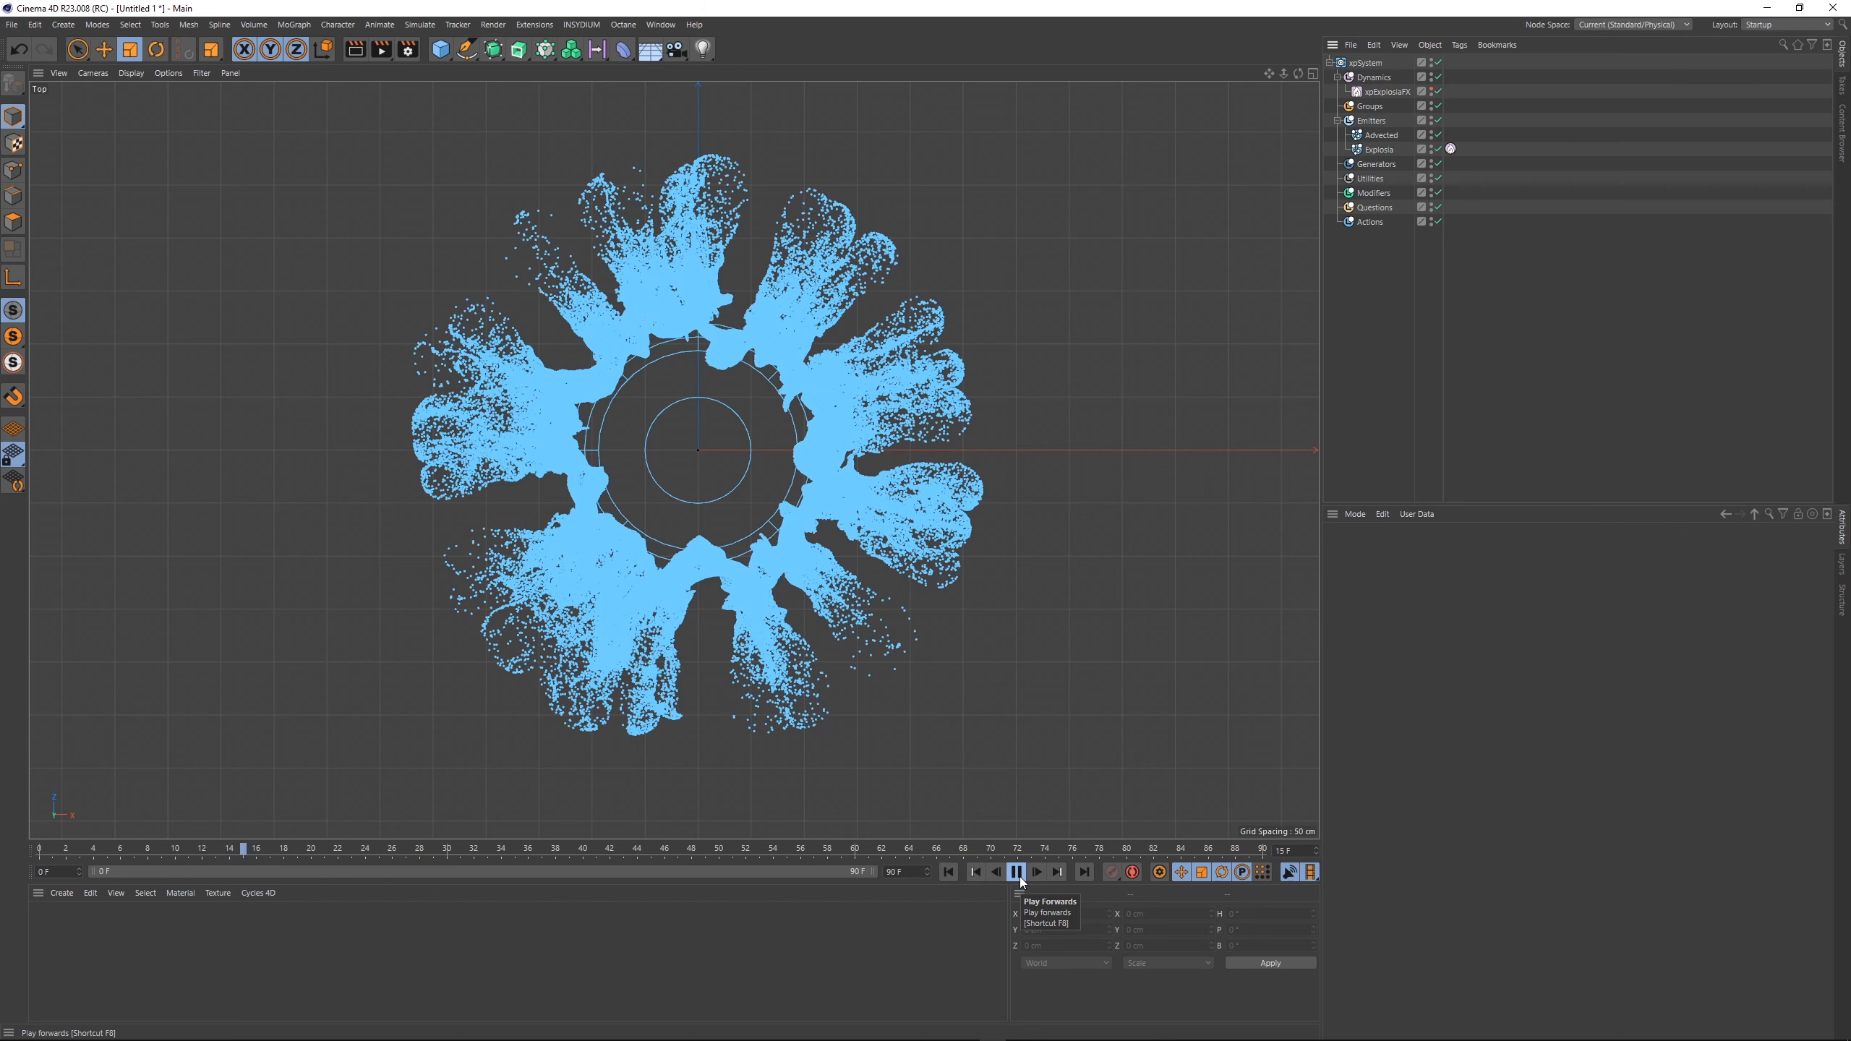
{"action": "left_click", "coordinate": [1016, 872]}
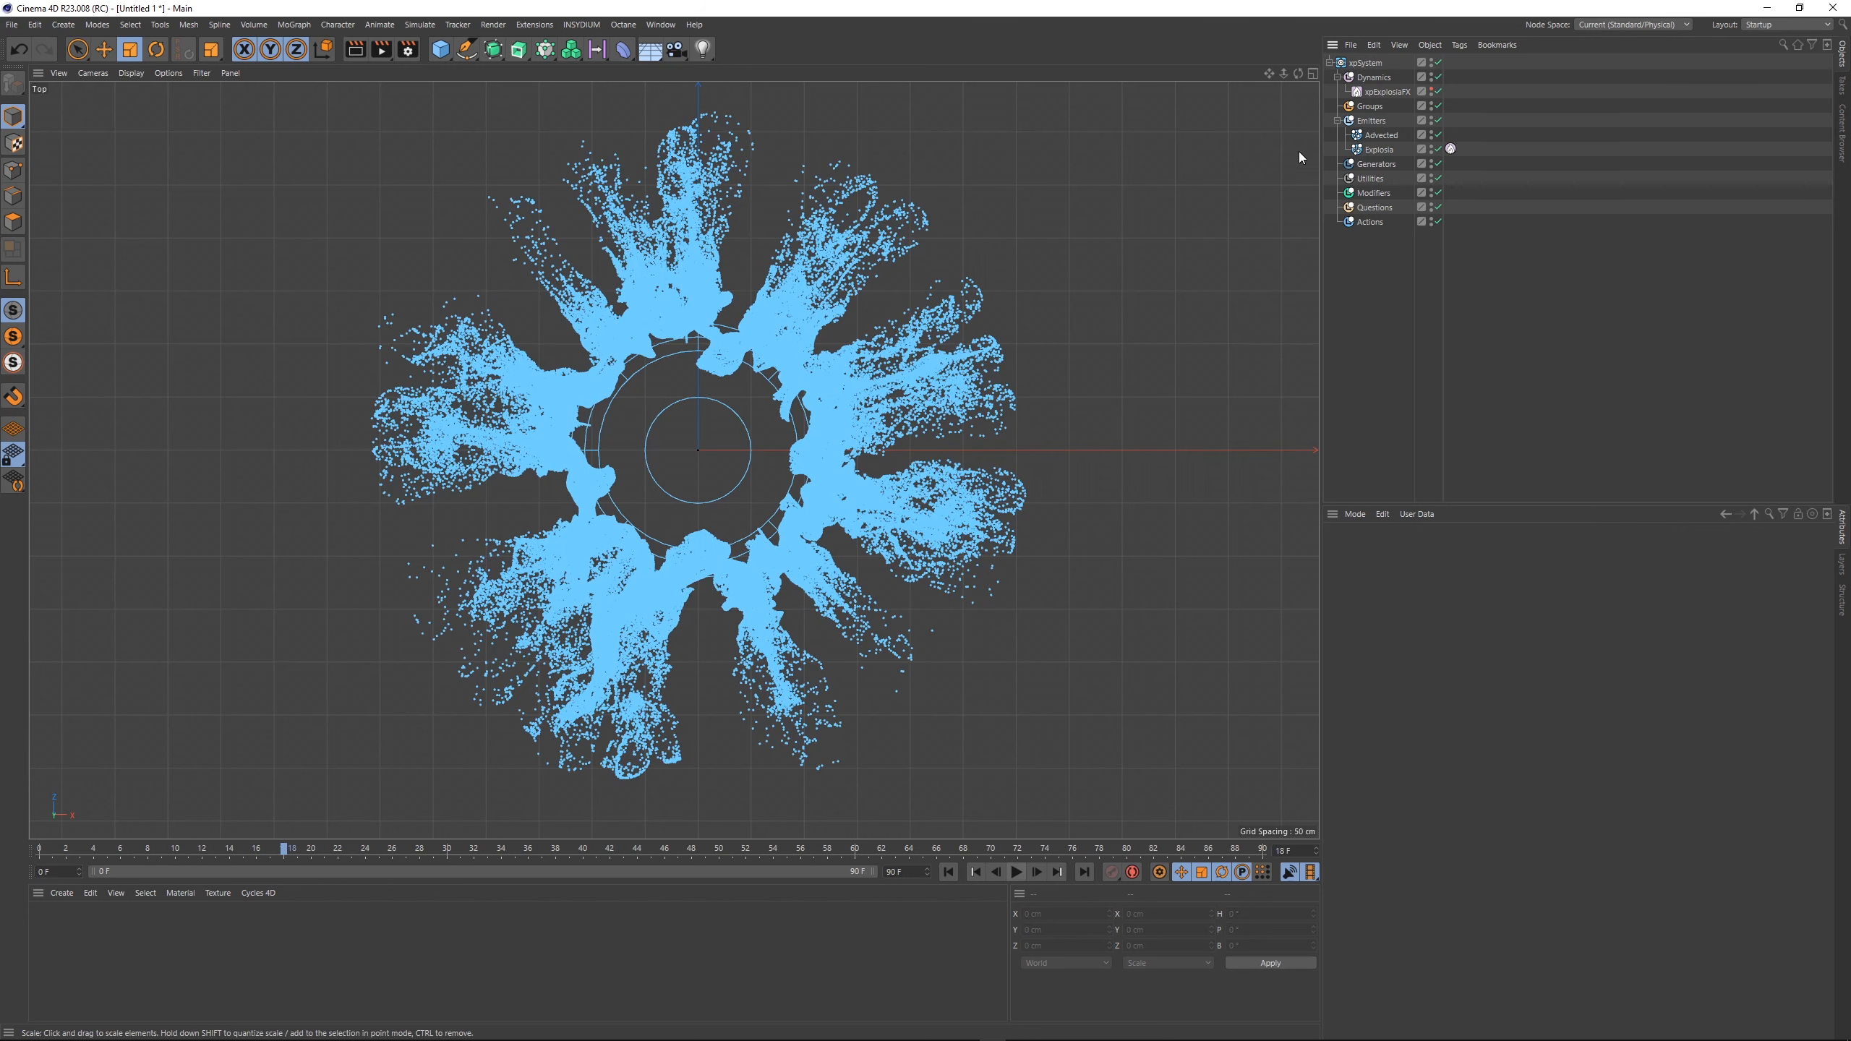
- Set the Advected emitter's particle radius to 3 cm and replay the simulation from the start
{"action": "left_click", "coordinate": [1381, 136]}
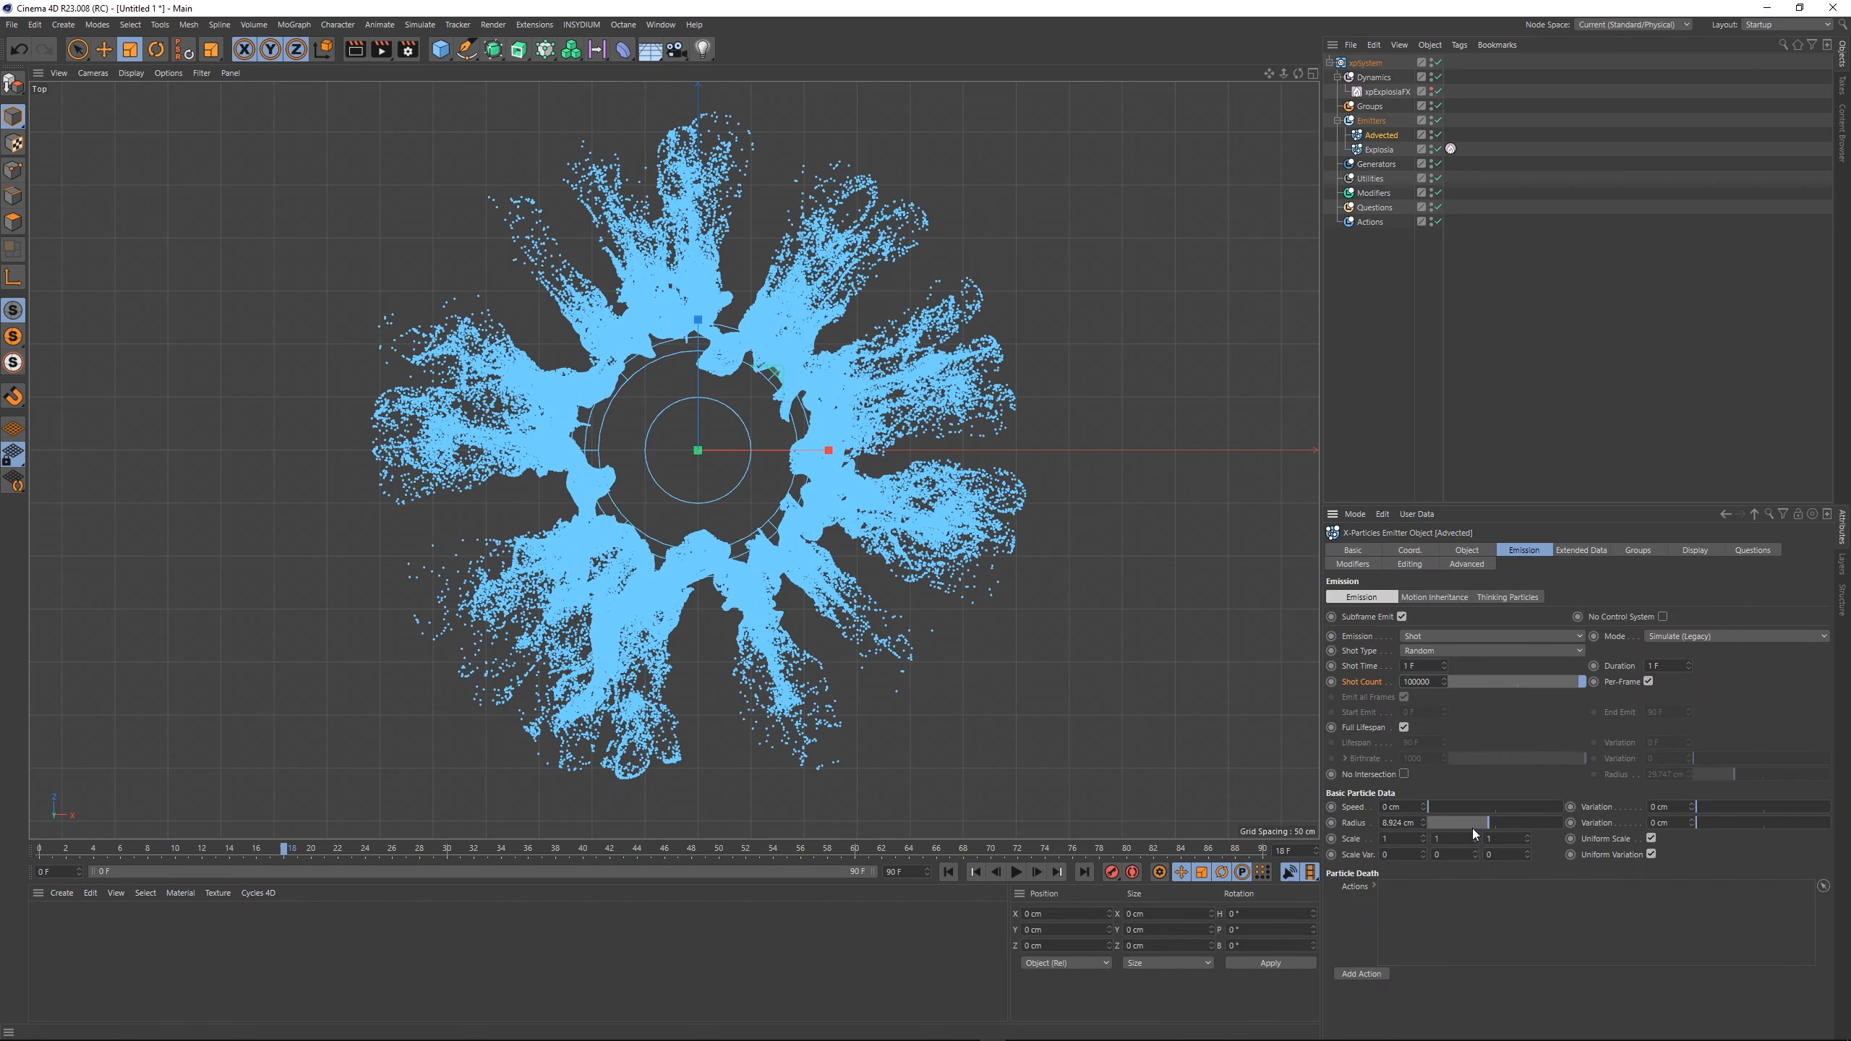
{"action": "scroll", "coordinate": [1472, 824], "scroll_direction": "up", "scroll_amount": 1}
{"action": "left_click", "coordinate": [948, 872]}
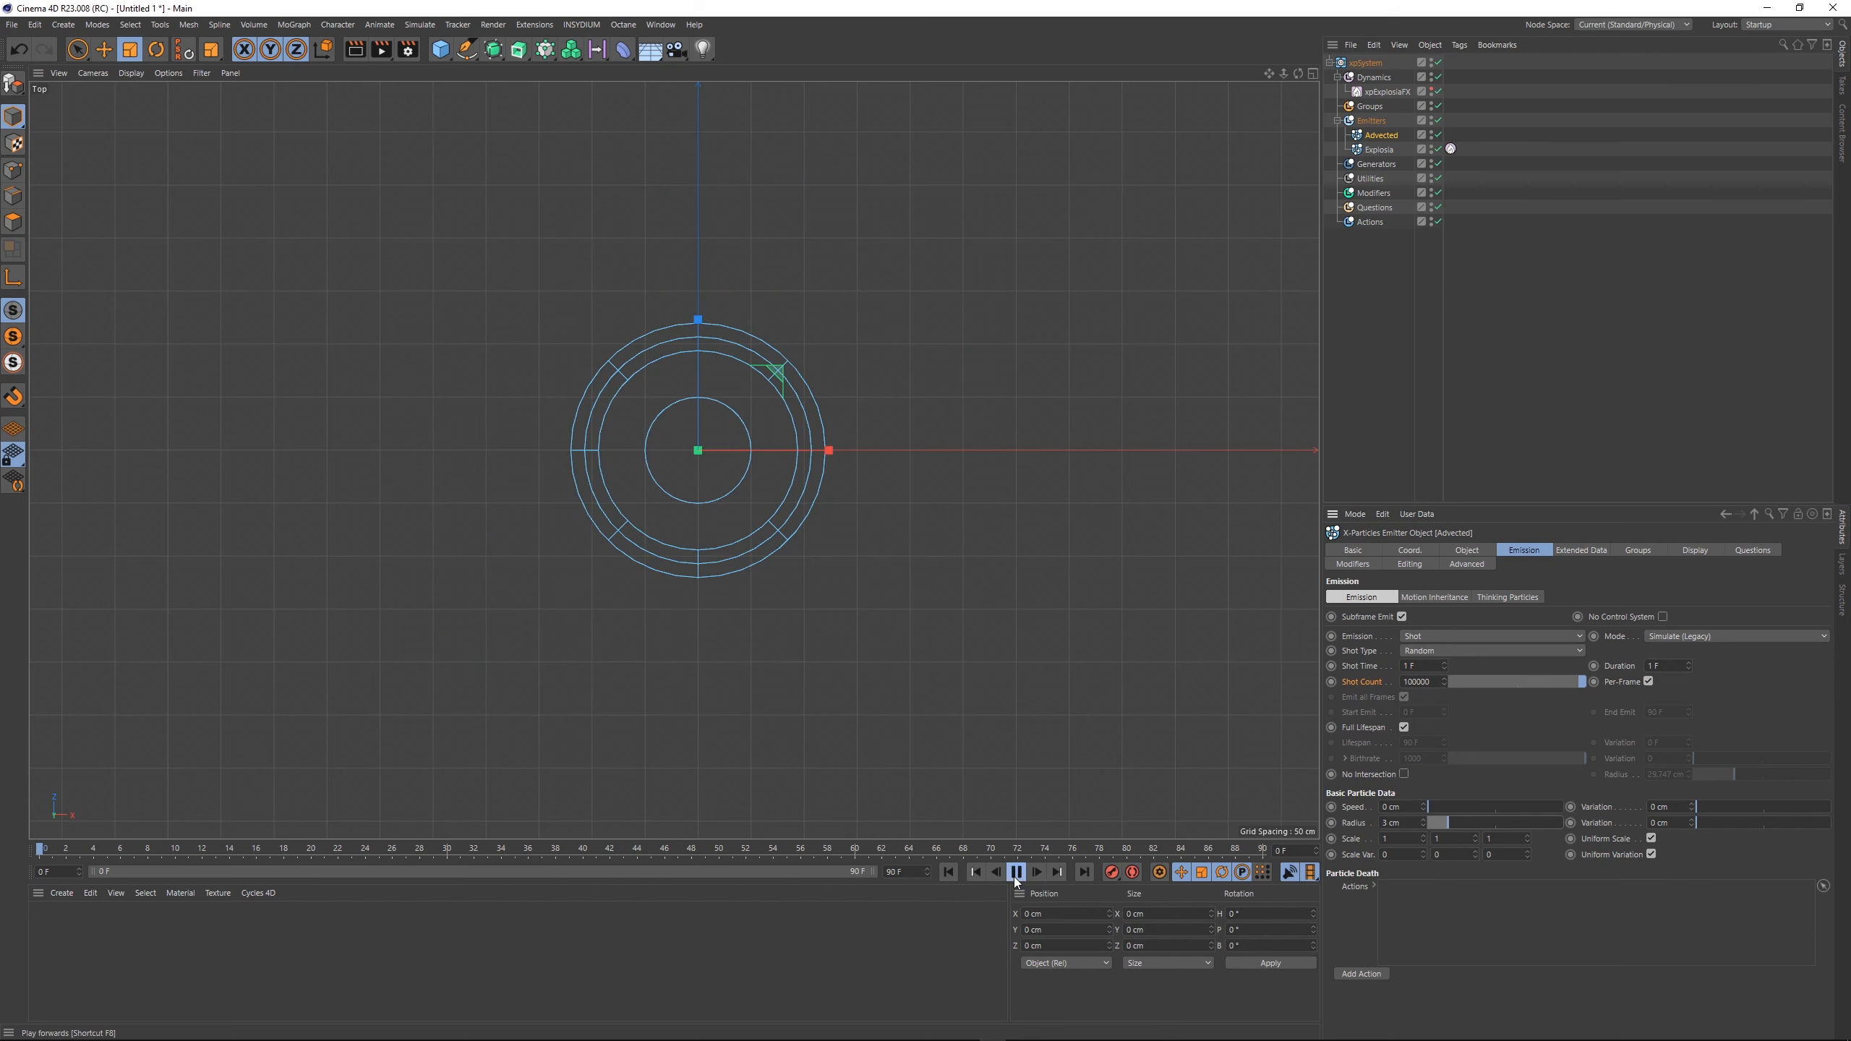
{"action": "left_click", "coordinate": [1015, 874]}
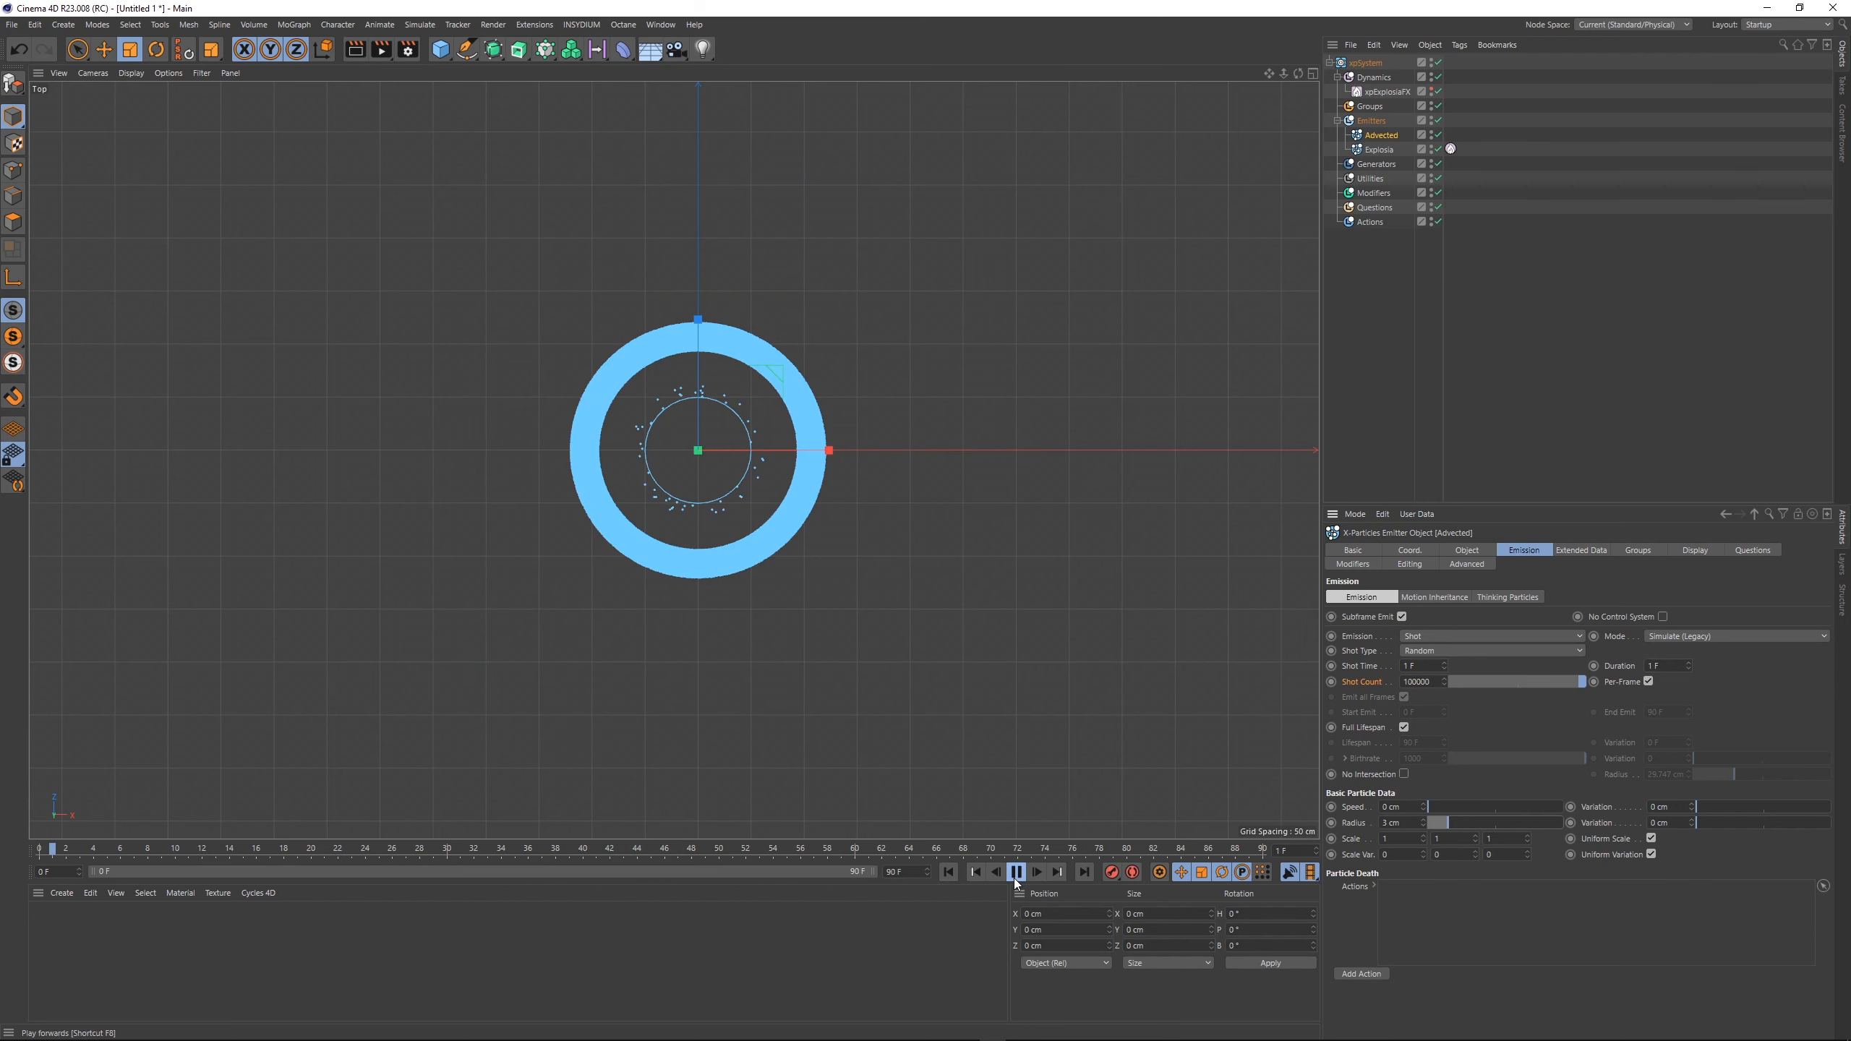
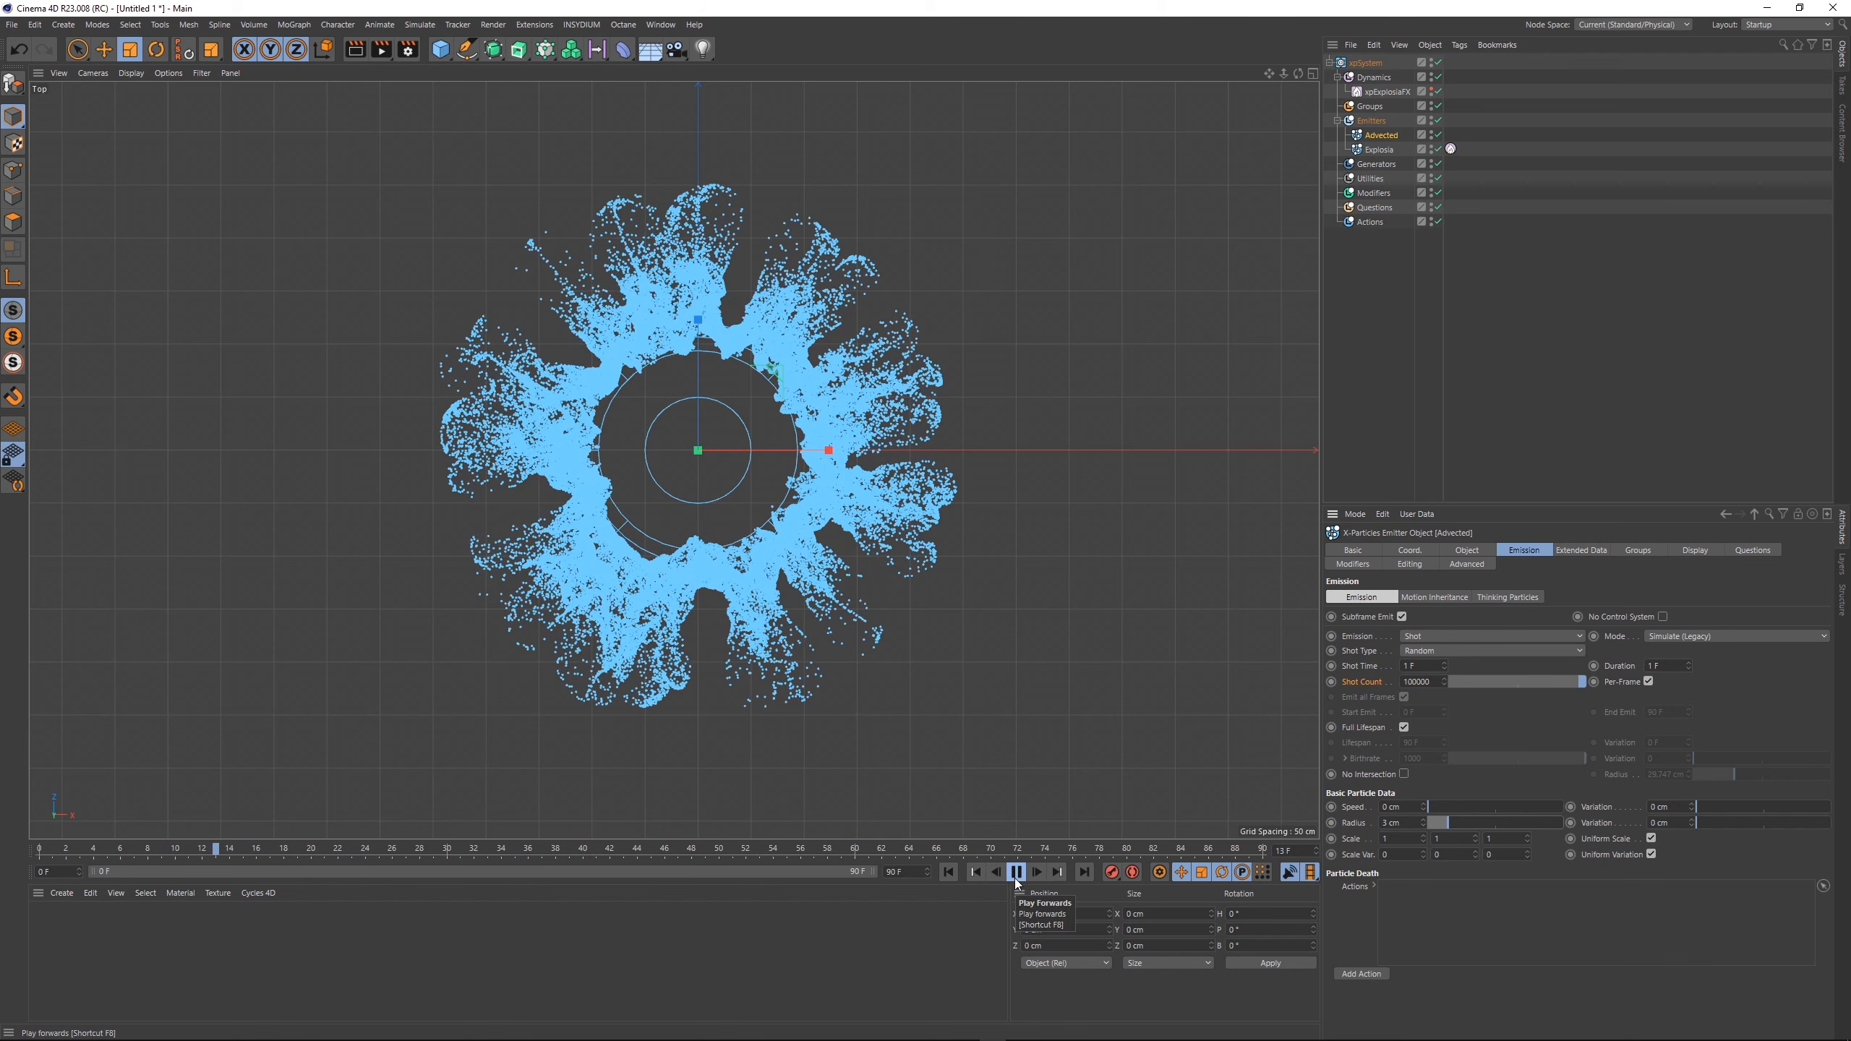
{"action": "left_click", "coordinate": [1017, 872]}
- Set the velocity of the Explosia emitter's xpExplosiaFX Source tag to 800% and replay the simulation from the start
{"action": "left_click", "coordinate": [1451, 149]}
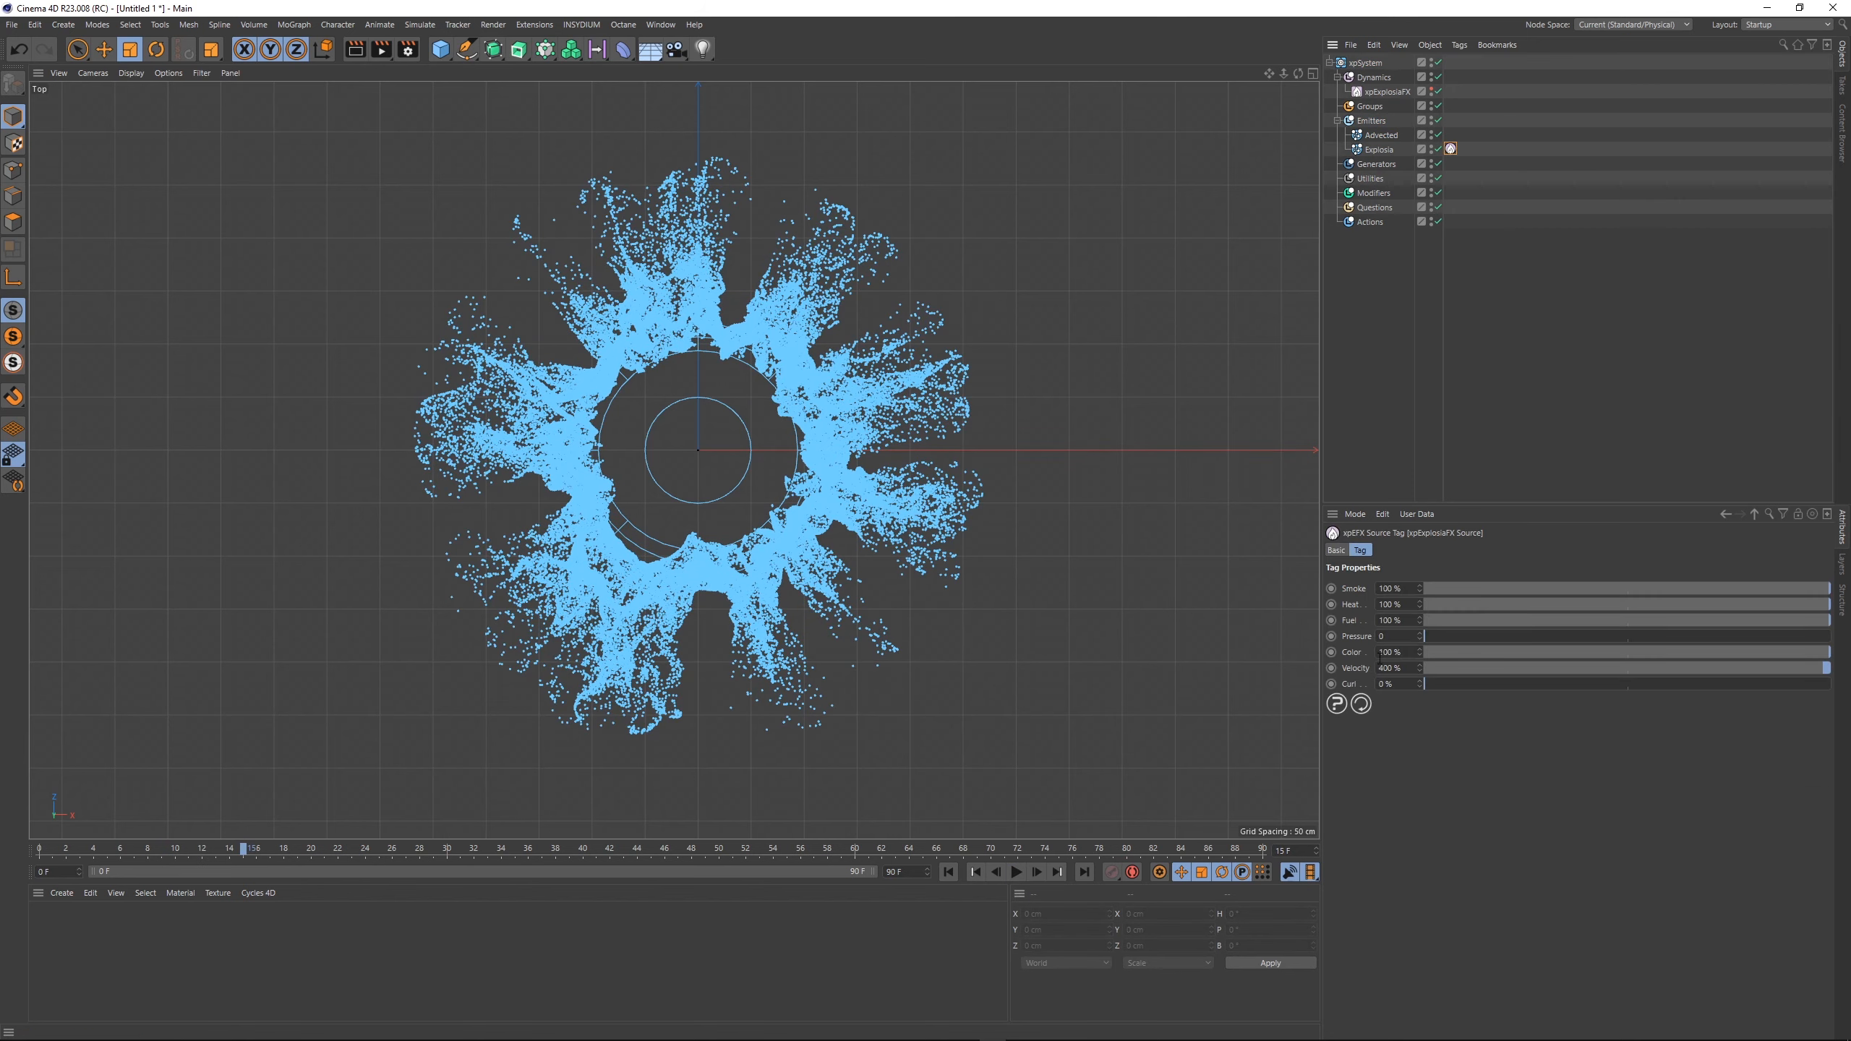
{"action": "left_click", "coordinate": [1380, 664]}
{"action": "left_click", "coordinate": [950, 872]}
{"action": "left_click", "coordinate": [1018, 872]}
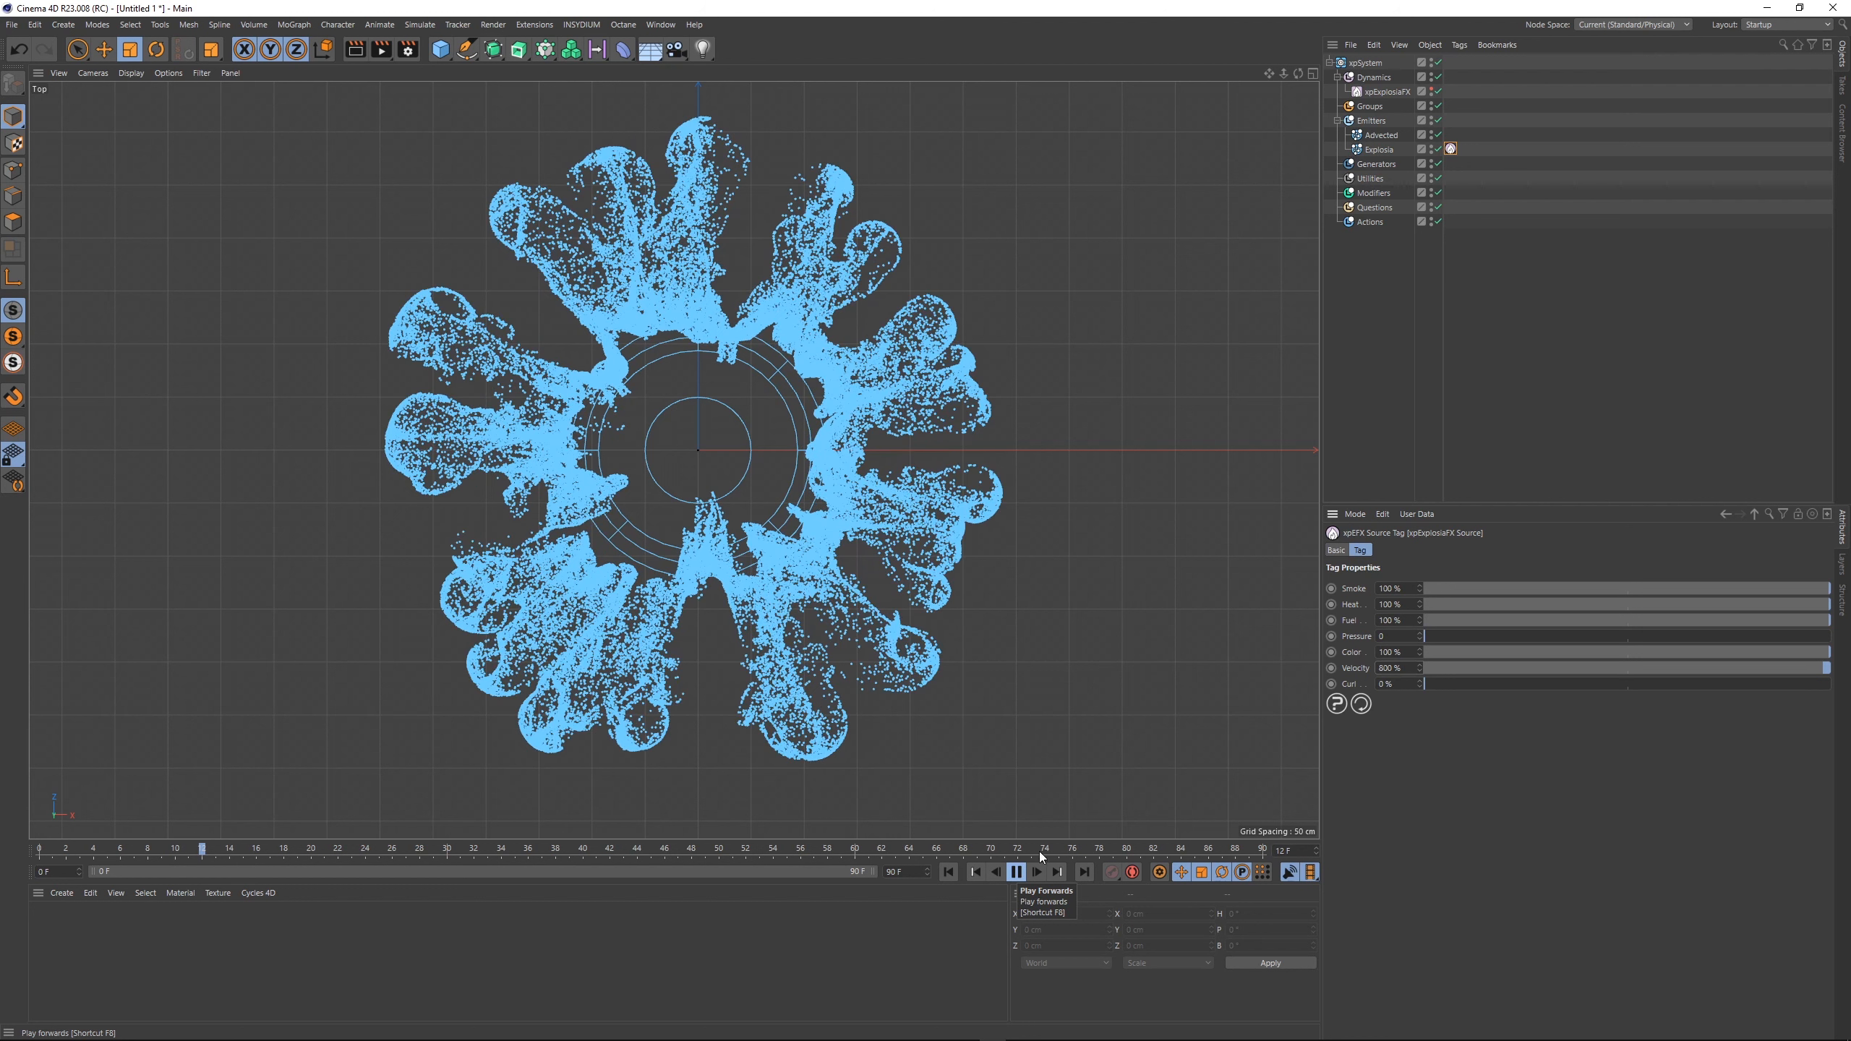
{"action": "left_click", "coordinate": [1016, 872]}
- Raise the Explosia emitter's particle speed to 896 cm and replay the simulation from the start
{"action": "left_click", "coordinate": [1407, 149]}
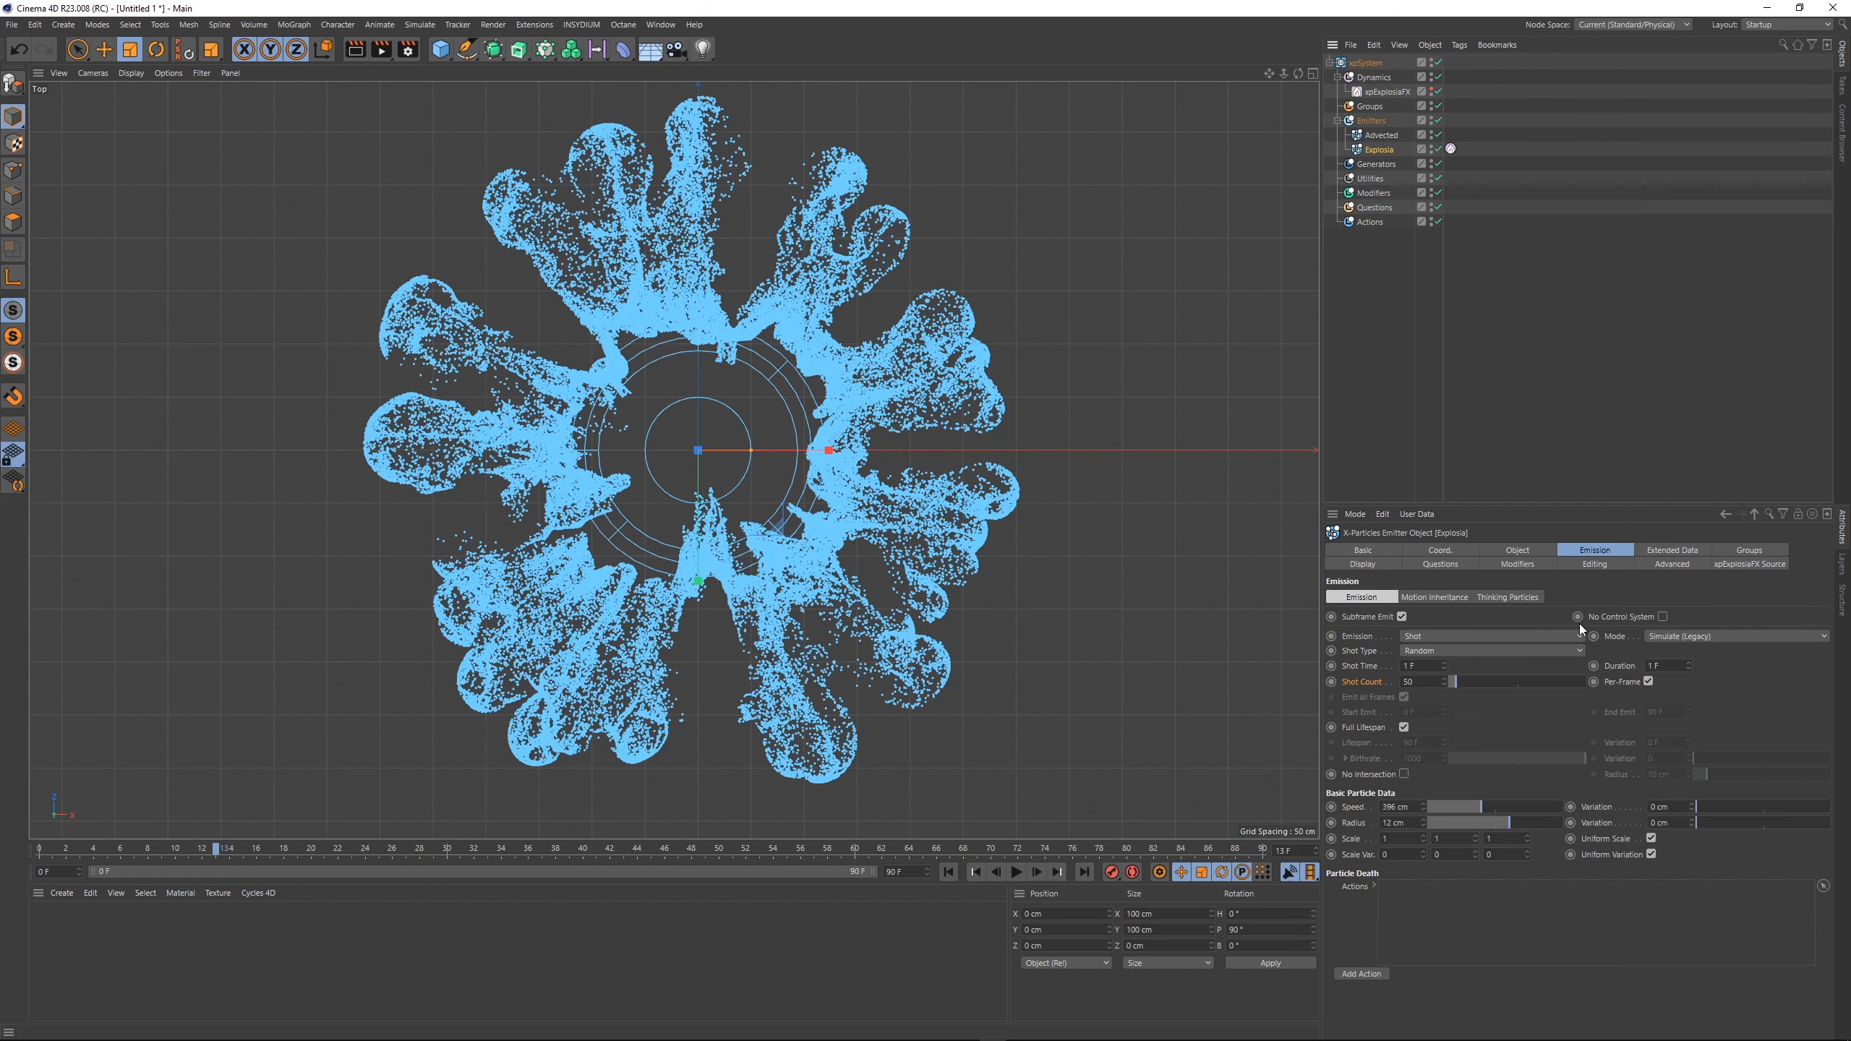
{"action": "left_click_drag", "start_coordinate": [1501, 814], "coordinate": [1551, 811]}
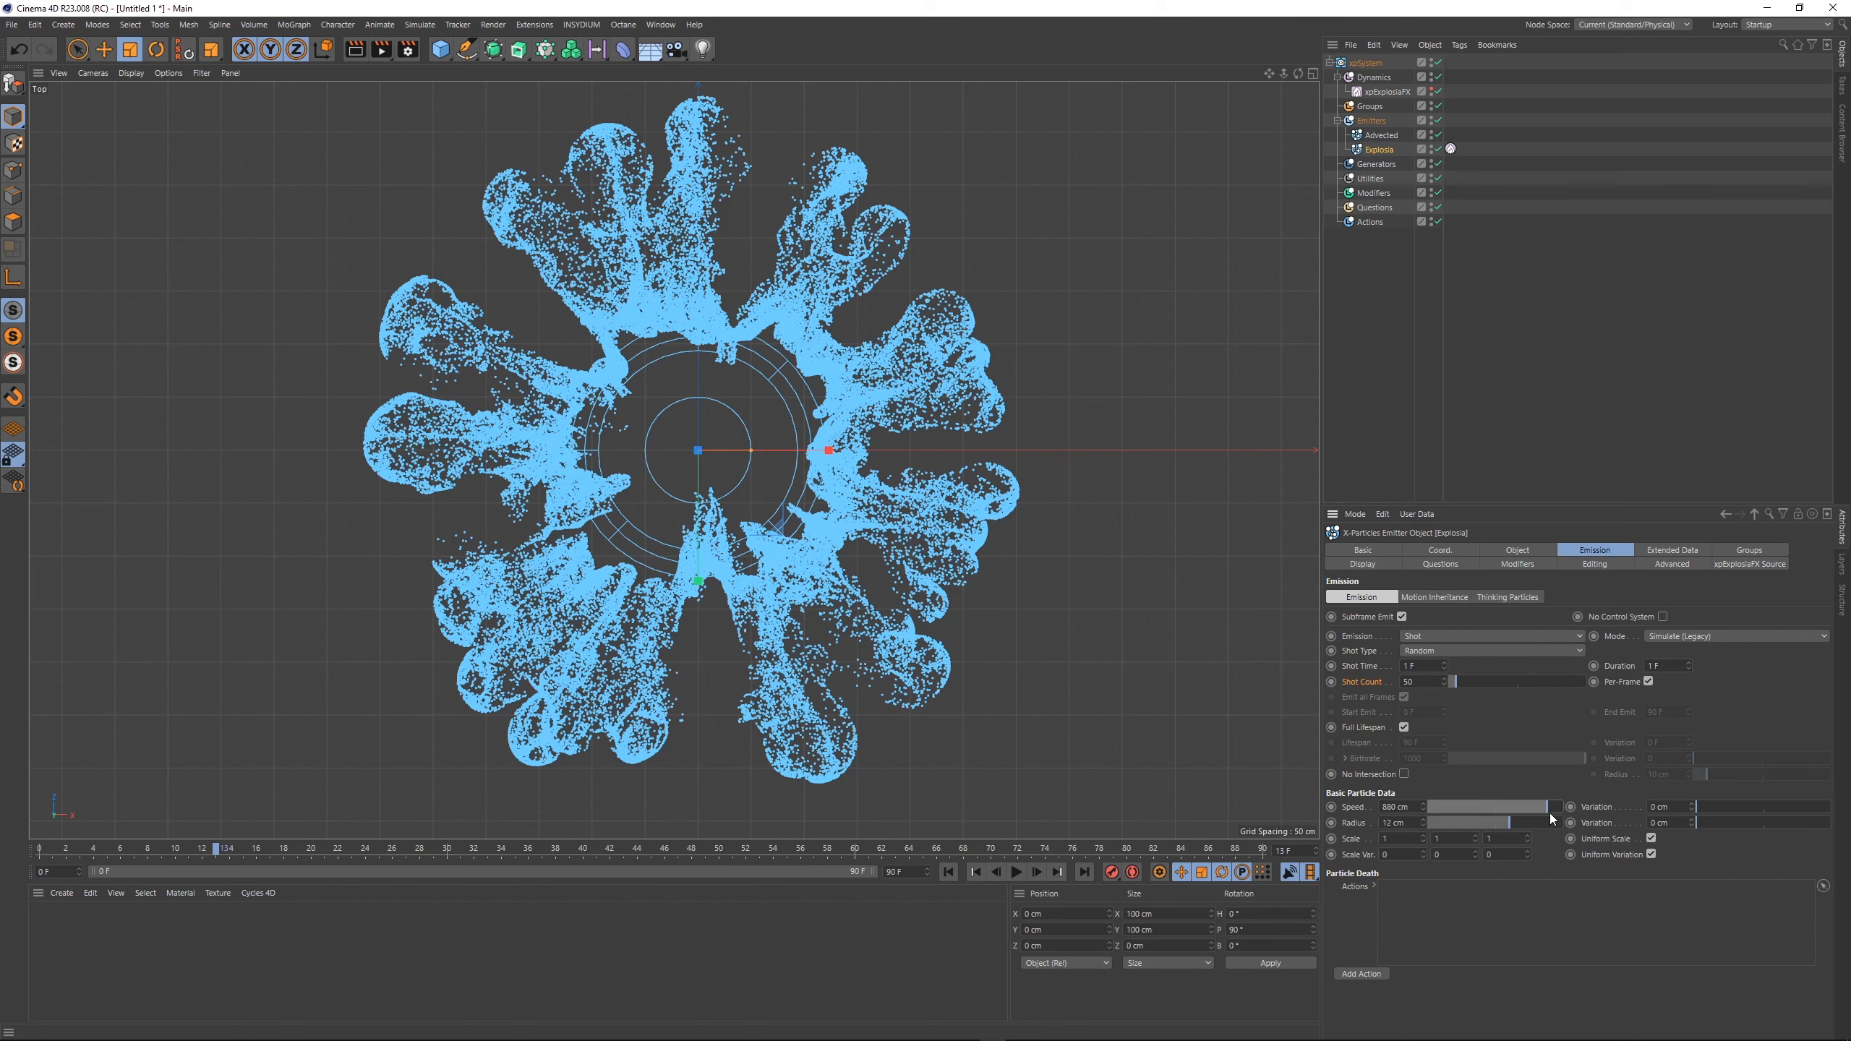
{"action": "left_click", "coordinate": [948, 872]}
{"action": "left_click", "coordinate": [1018, 874]}
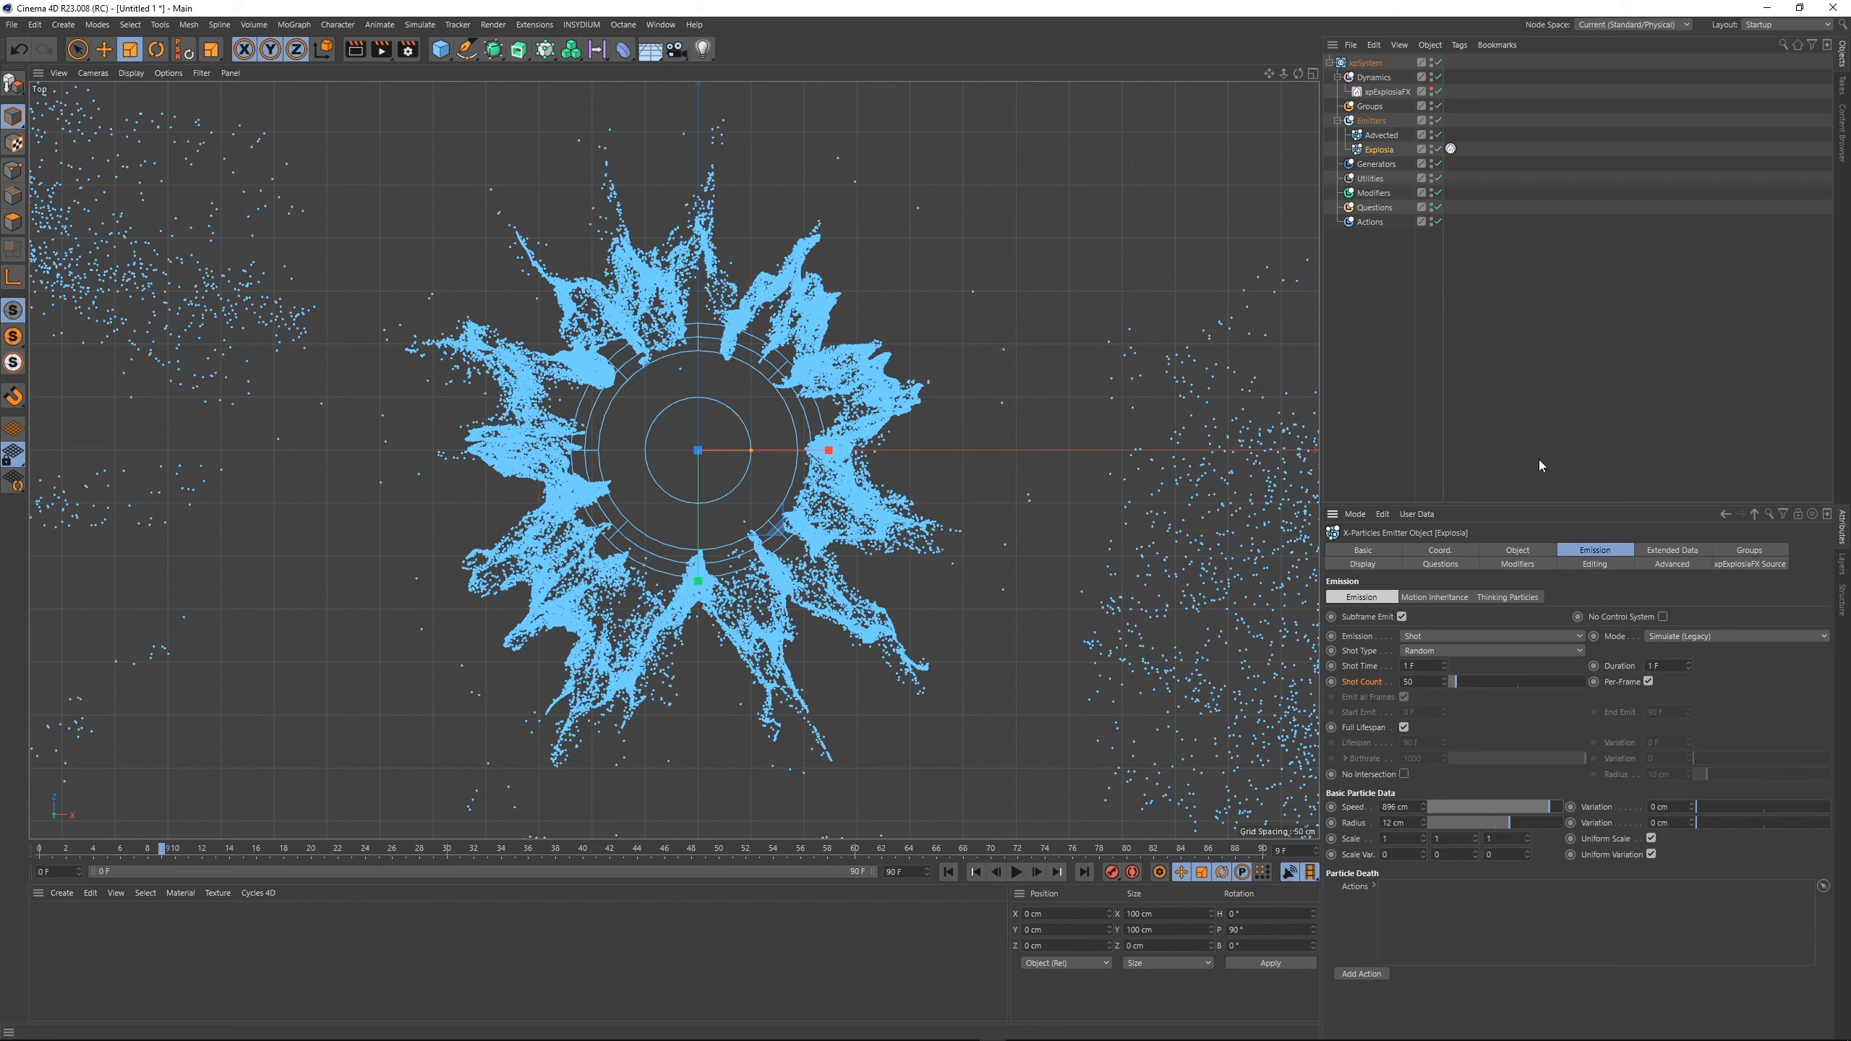
- Set the project's X-Particles dynamics to 6 subframe steps and 1 iteration, and rewind the timeline to the start
{"action": "key", "text": "ctrl+d"}
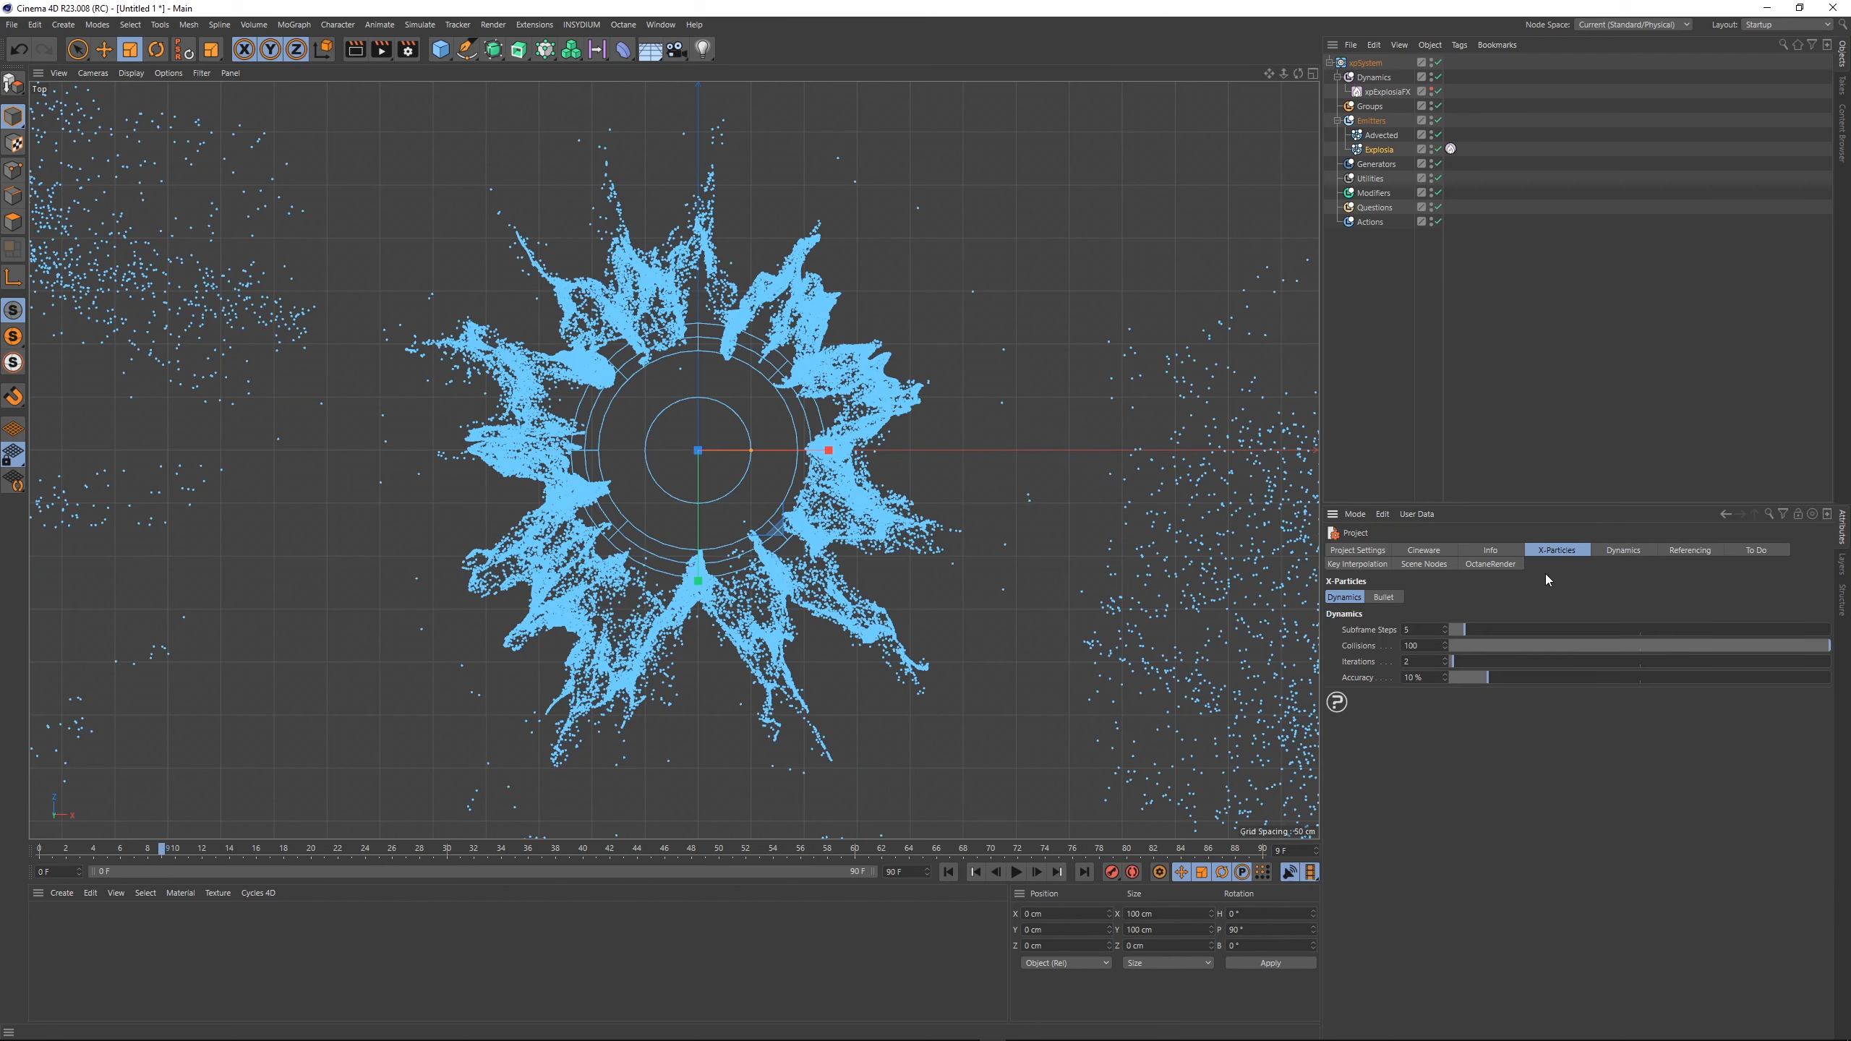
{"action": "left_click", "coordinate": [1494, 563]}
{"action": "left_click", "coordinate": [1558, 555]}
{"action": "double_click", "coordinate": [1431, 661]}
{"action": "key", "text": "BackSpace"}
{"action": "type", "text": "5"}
{"action": "key", "text": "Return"}
{"action": "type", "text": "6"}
{"action": "key", "text": "Return"}
{"action": "left_click", "coordinate": [972, 872]}
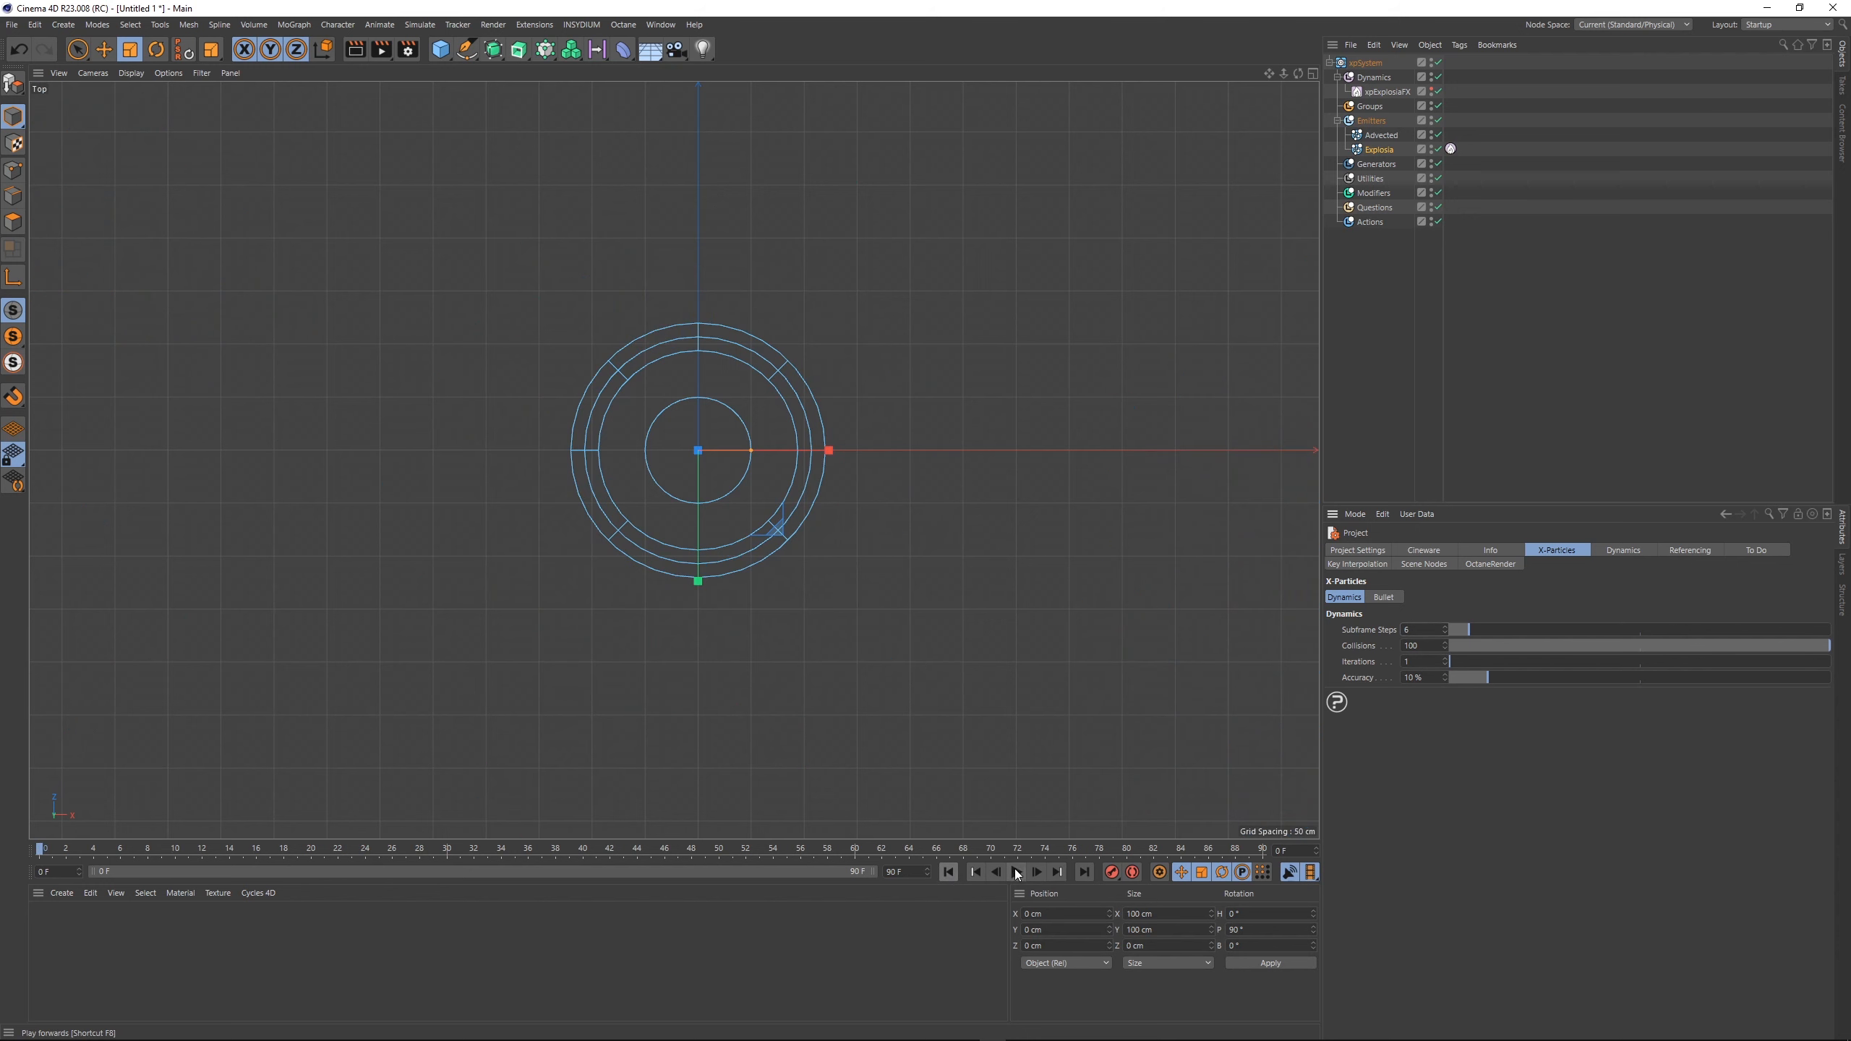
- Test velocities of 100% and 500% on the Explosia emitter's xpExplosiaFX Source tag, replaying the simulation from the start
{"action": "left_click", "coordinate": [1015, 873]}
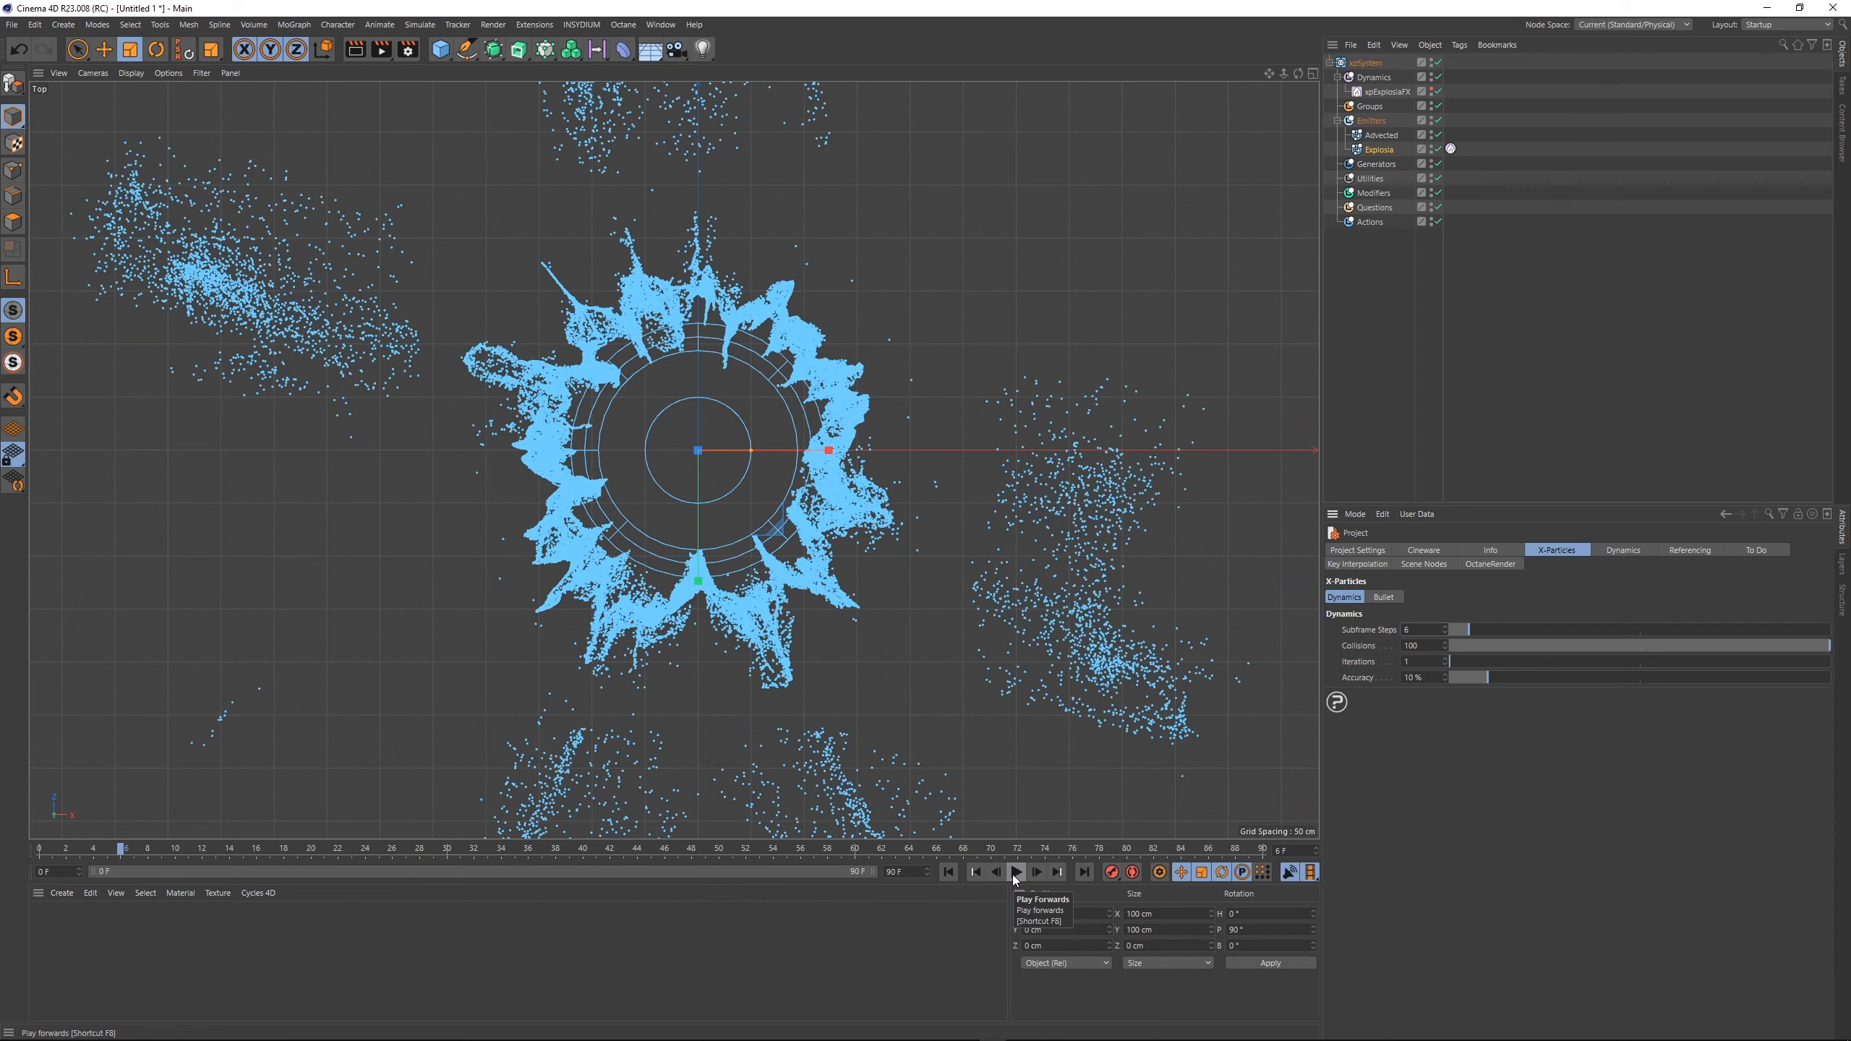
{"action": "left_click", "coordinate": [1450, 149]}
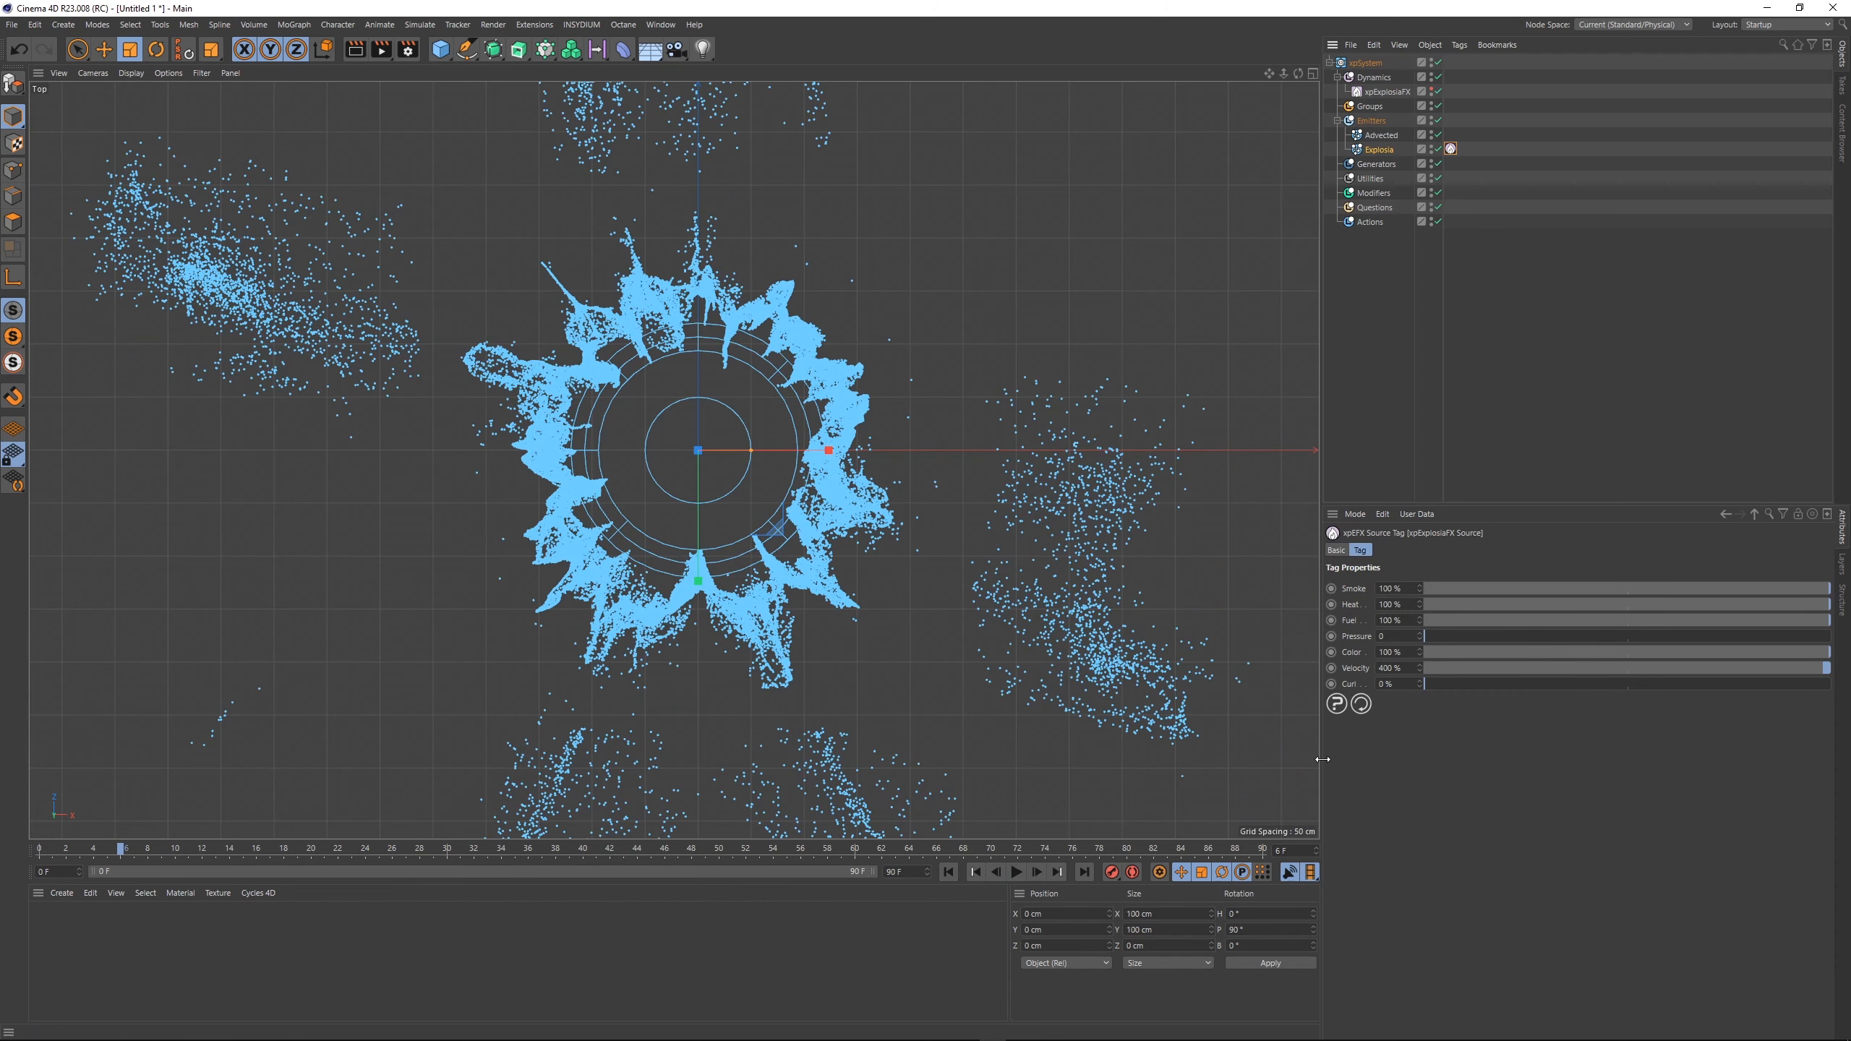
{"action": "left_click", "coordinate": [1381, 668]}
{"action": "left_click", "coordinate": [976, 872]}
{"action": "left_click", "coordinate": [1017, 872]}
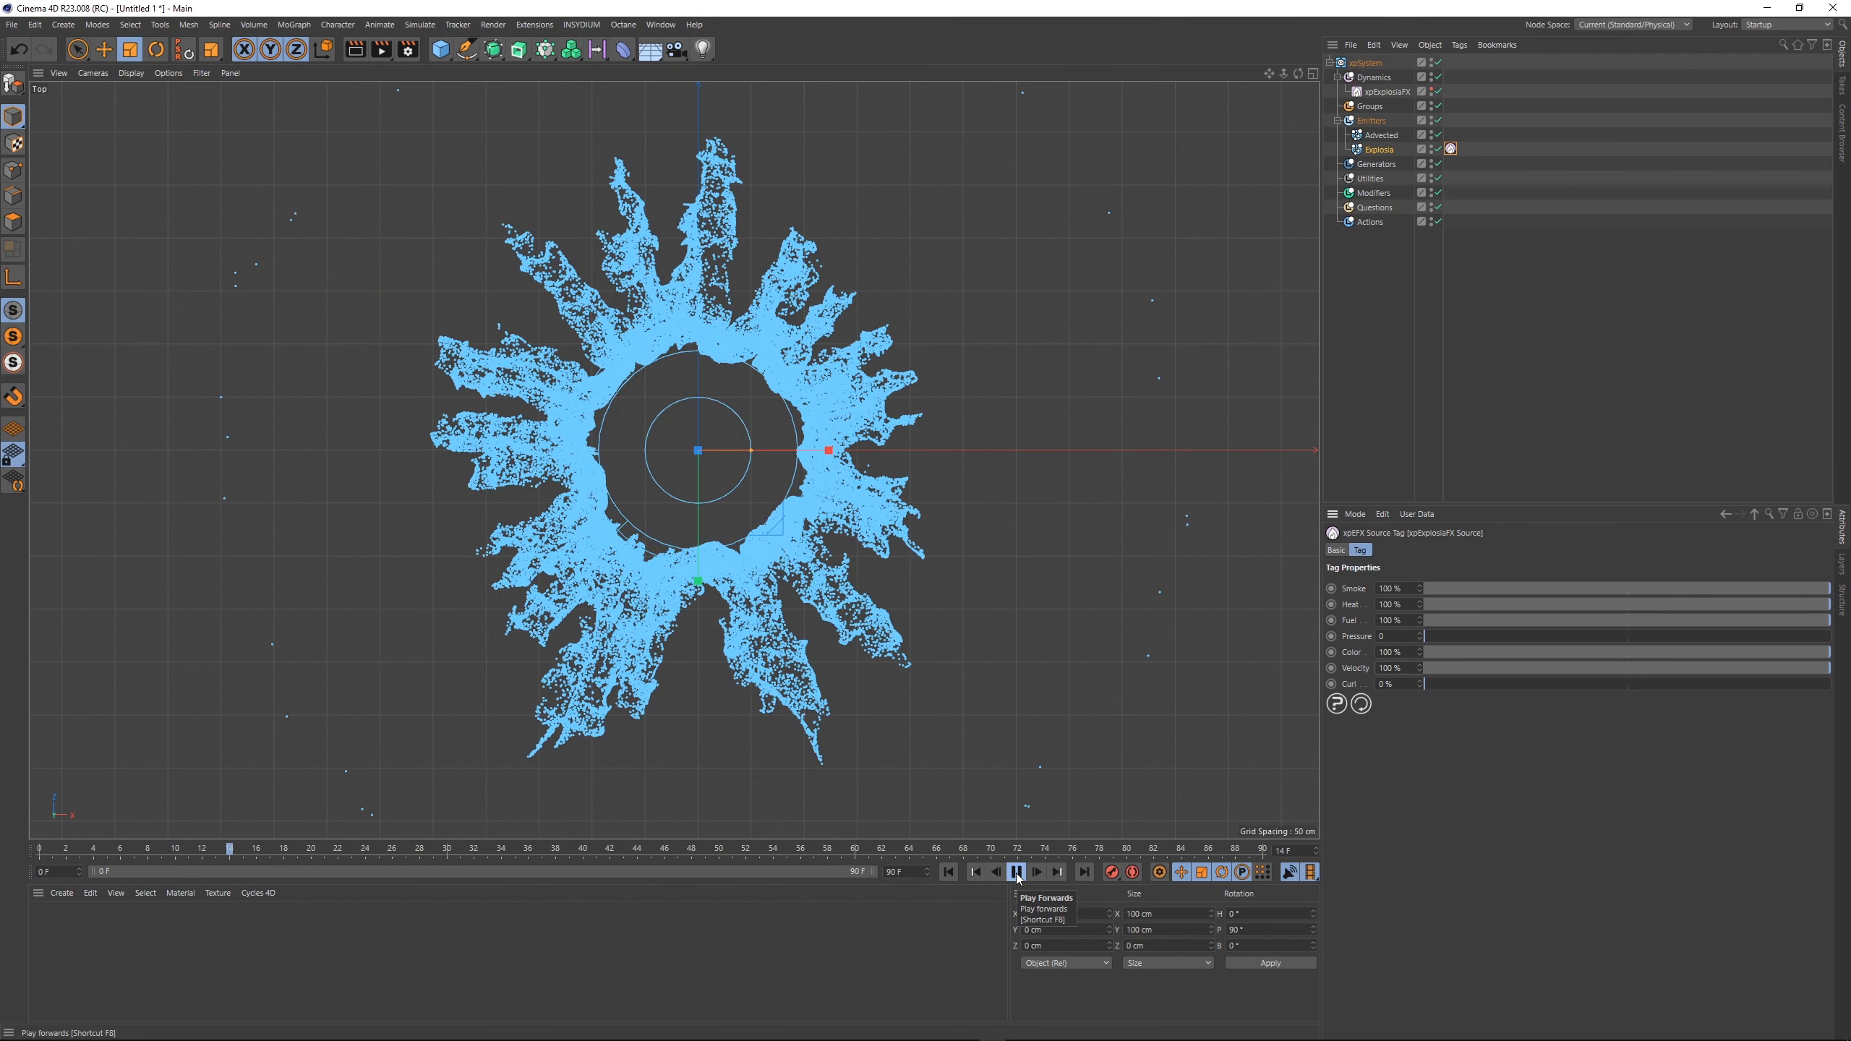
{"action": "left_click", "coordinate": [1017, 872]}
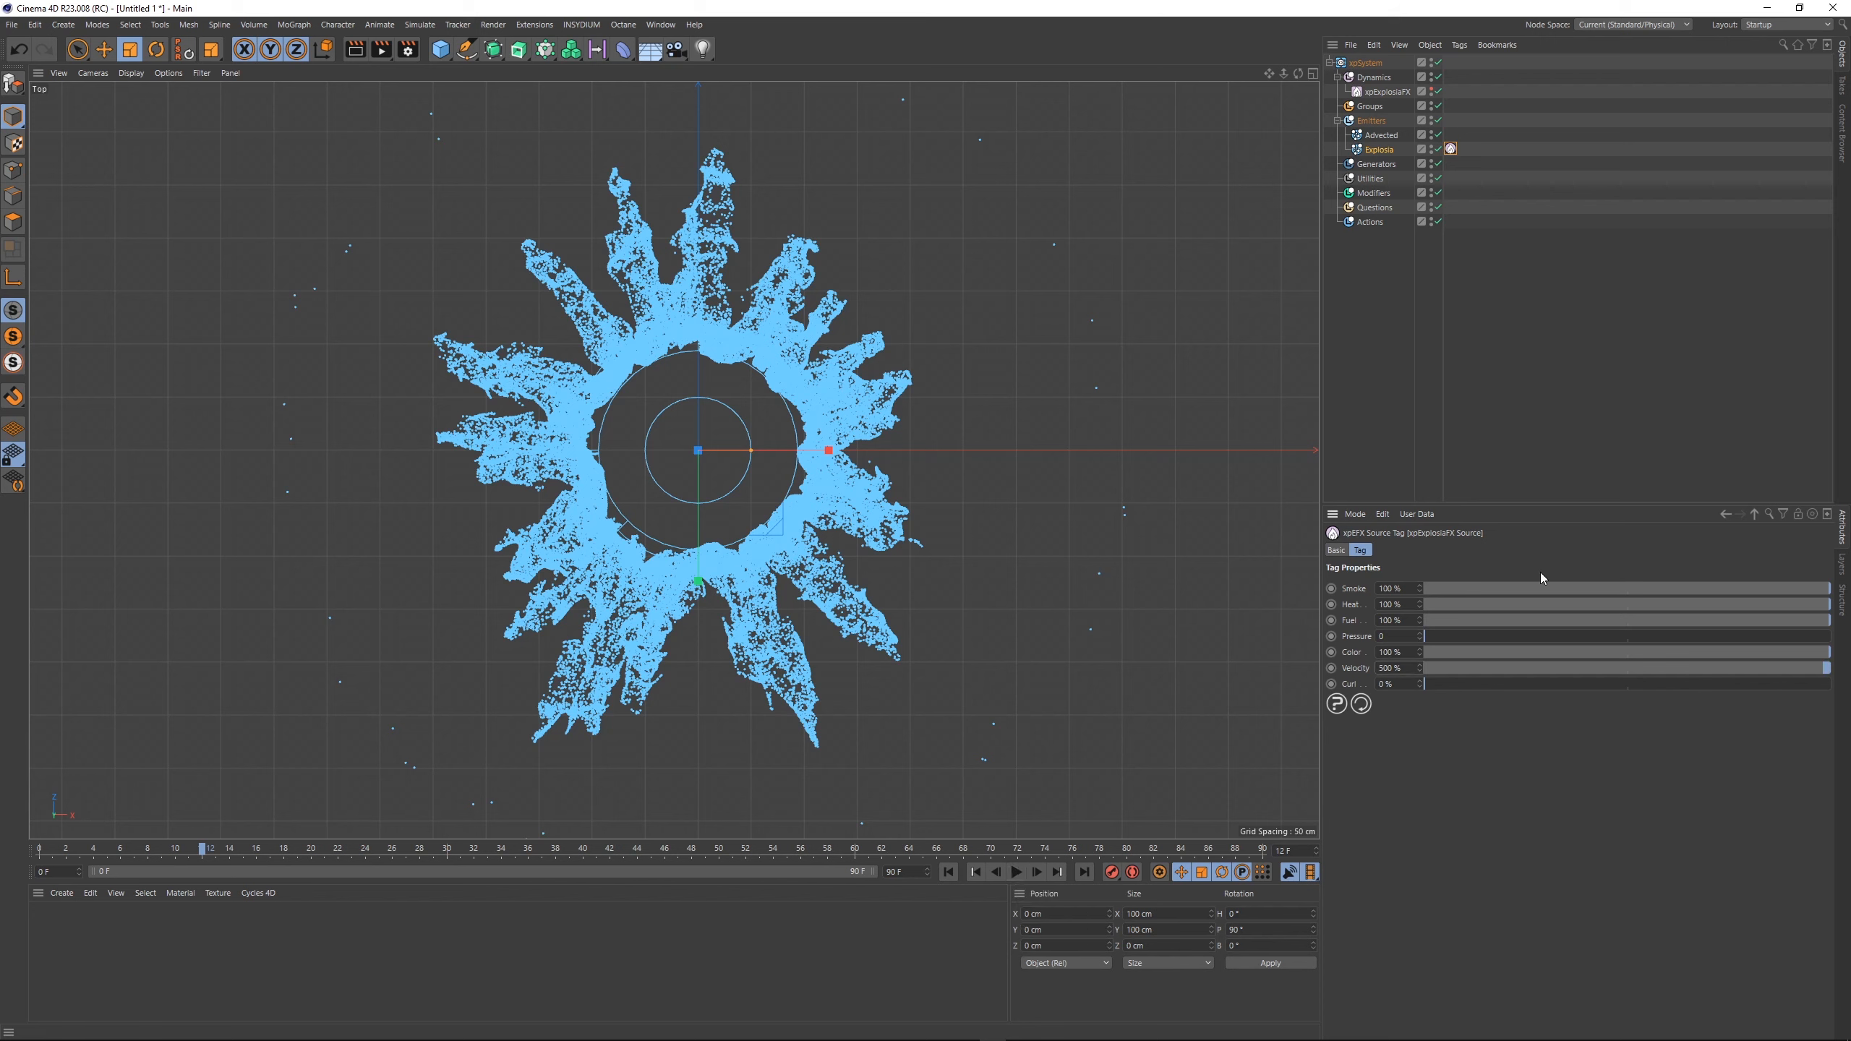
- Lower the Explosia emitter's particle speed to about 455 cm, replay the simulation, and rewind to the start
{"action": "left_click", "coordinate": [1380, 150]}
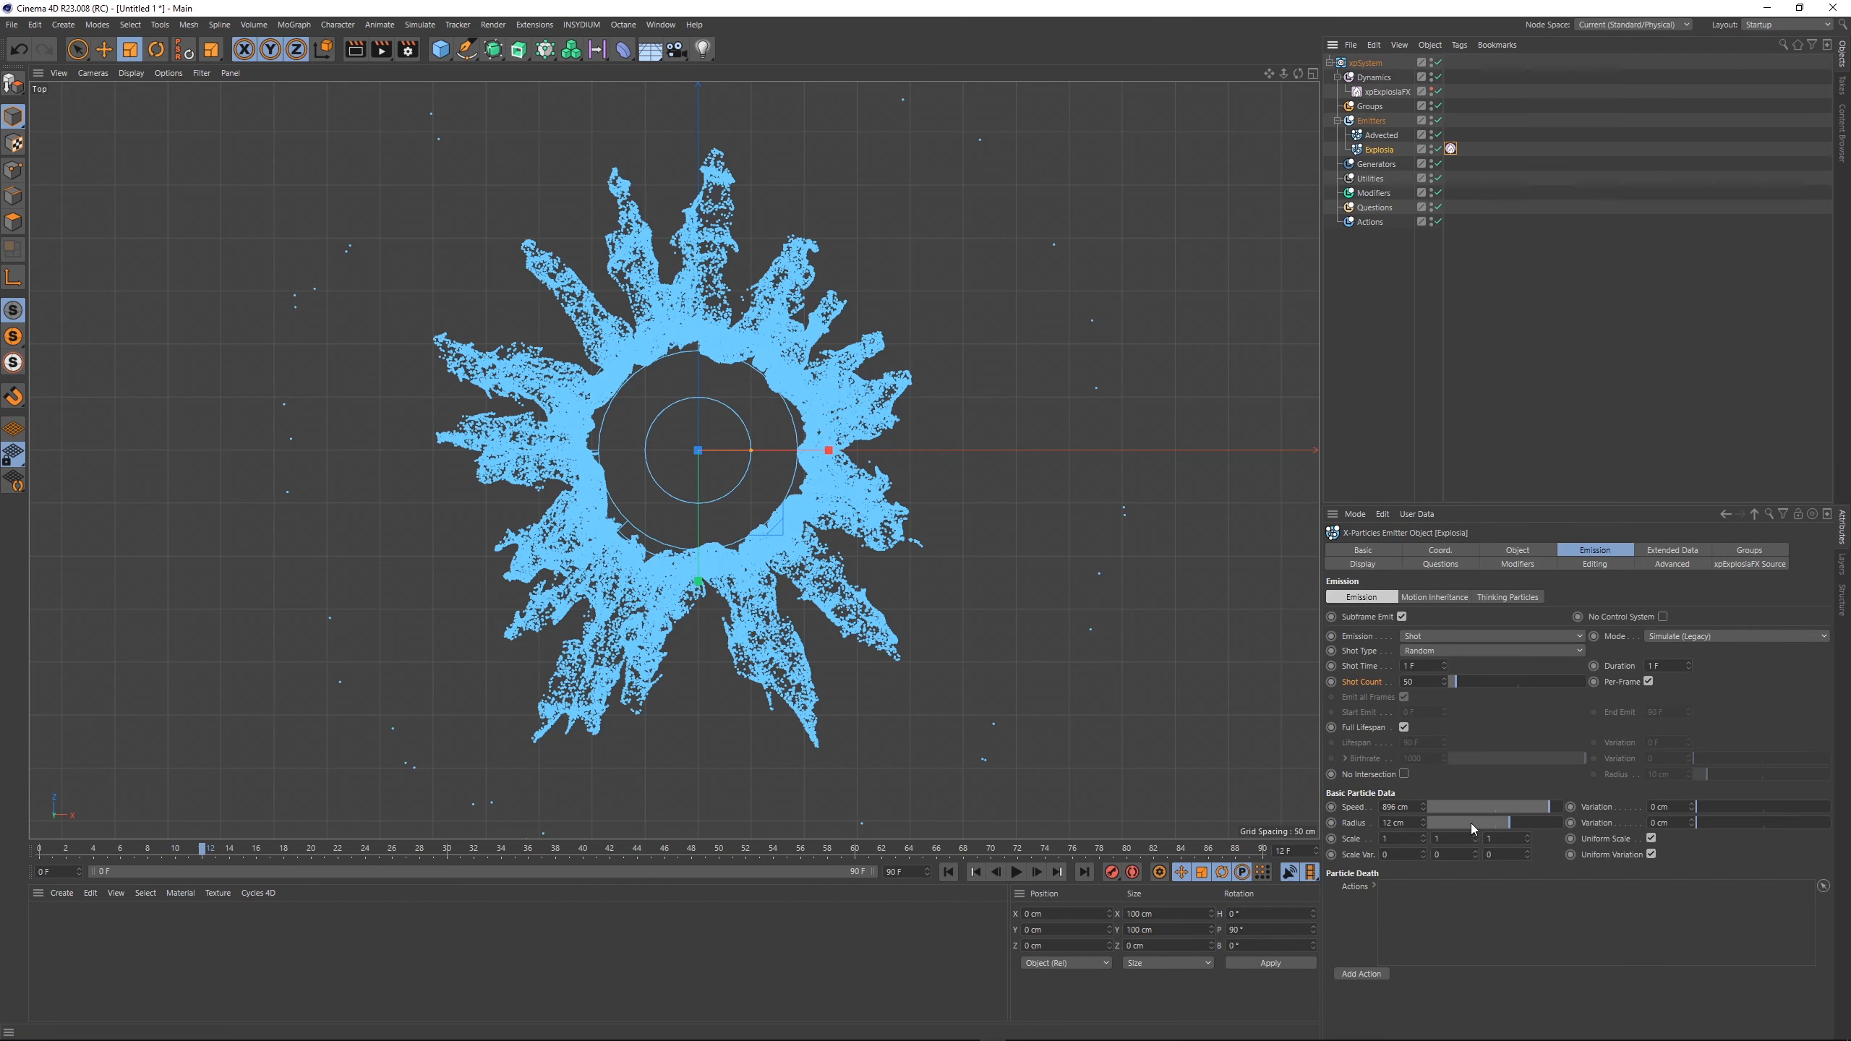
{"action": "left_click", "coordinate": [1490, 805]}
{"action": "left_click", "coordinate": [948, 872]}
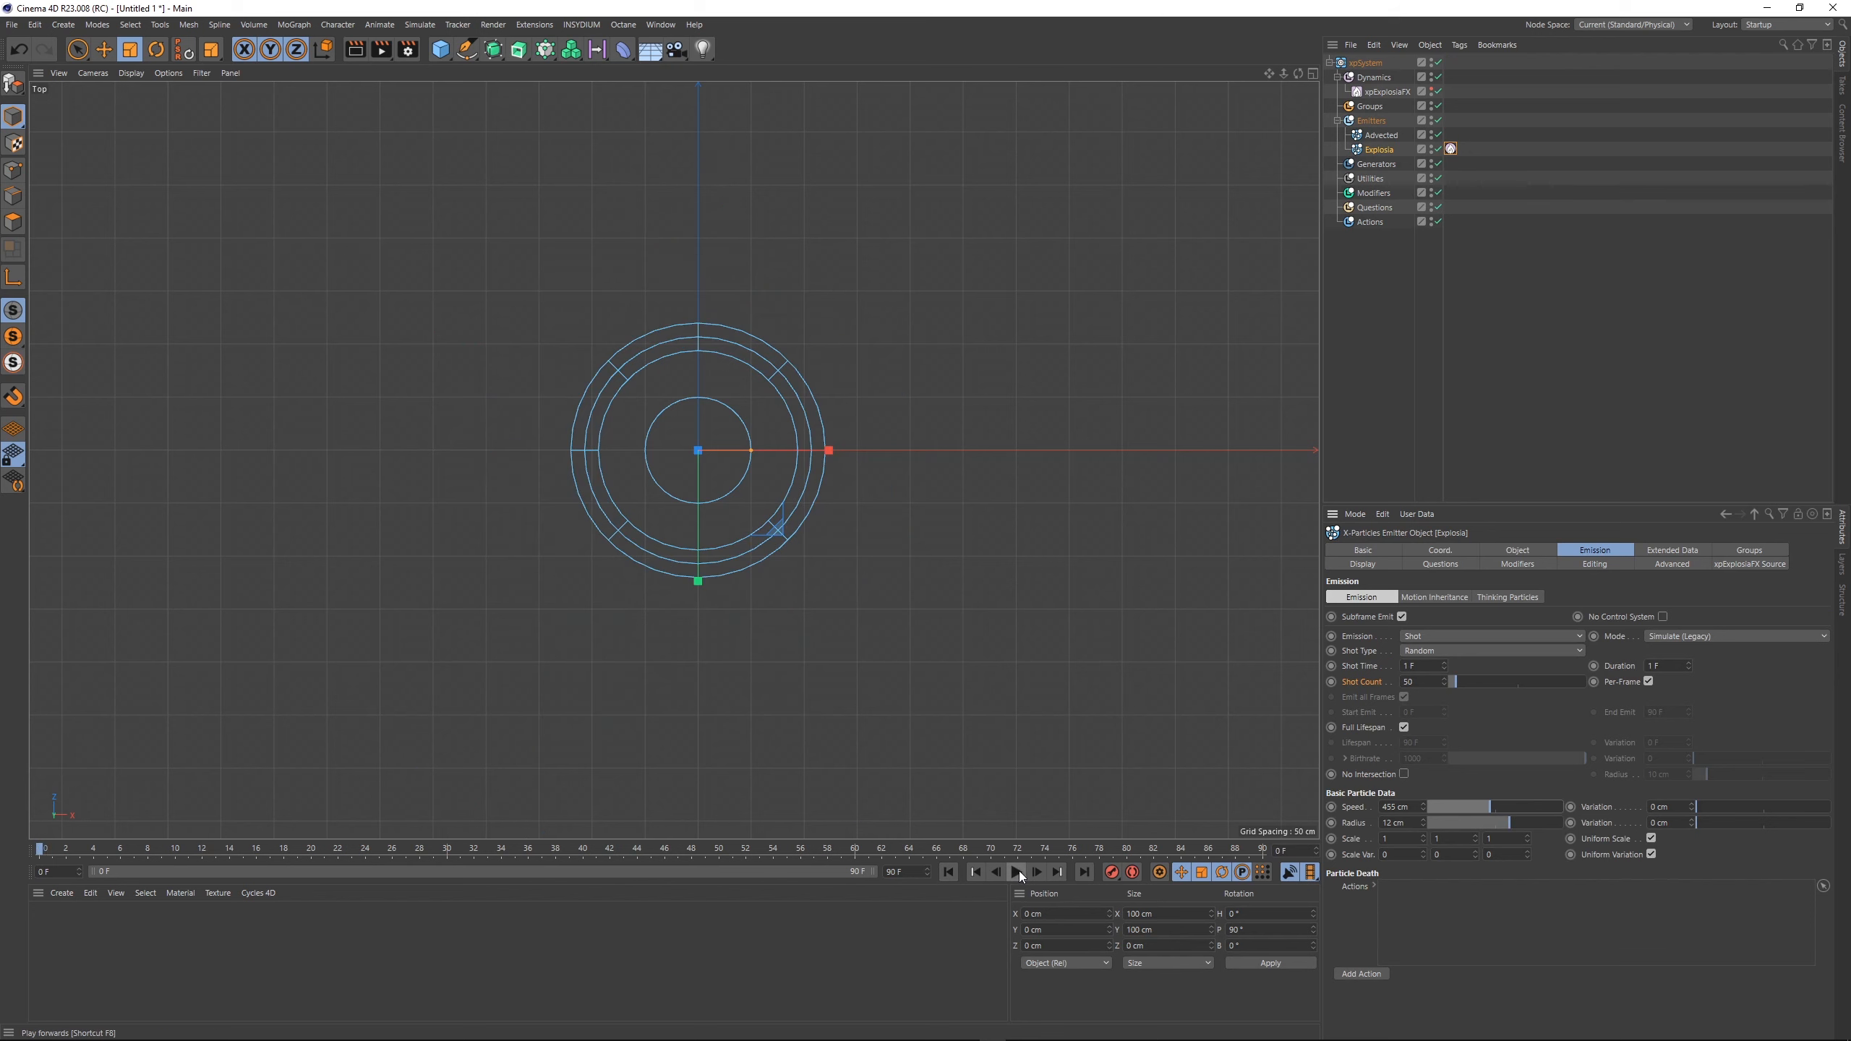
{"action": "left_click", "coordinate": [1017, 872]}
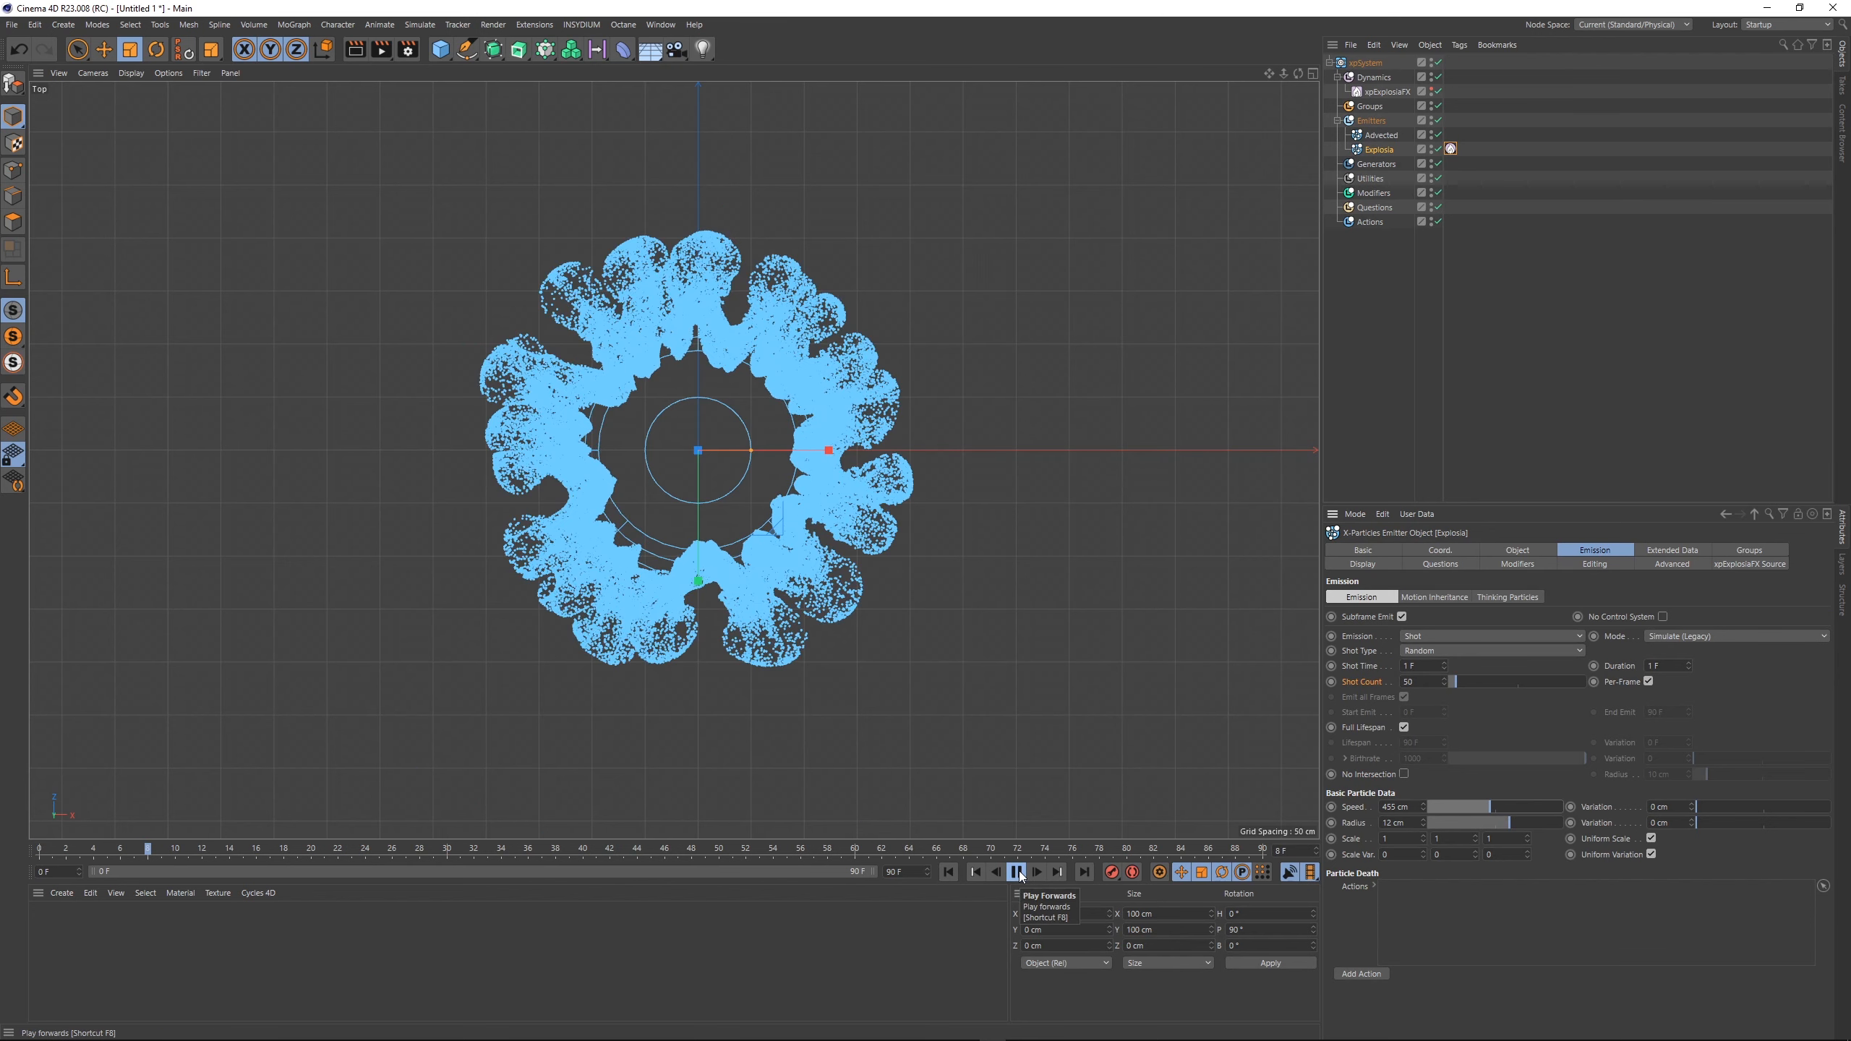
{"action": "left_click", "coordinate": [948, 872]}
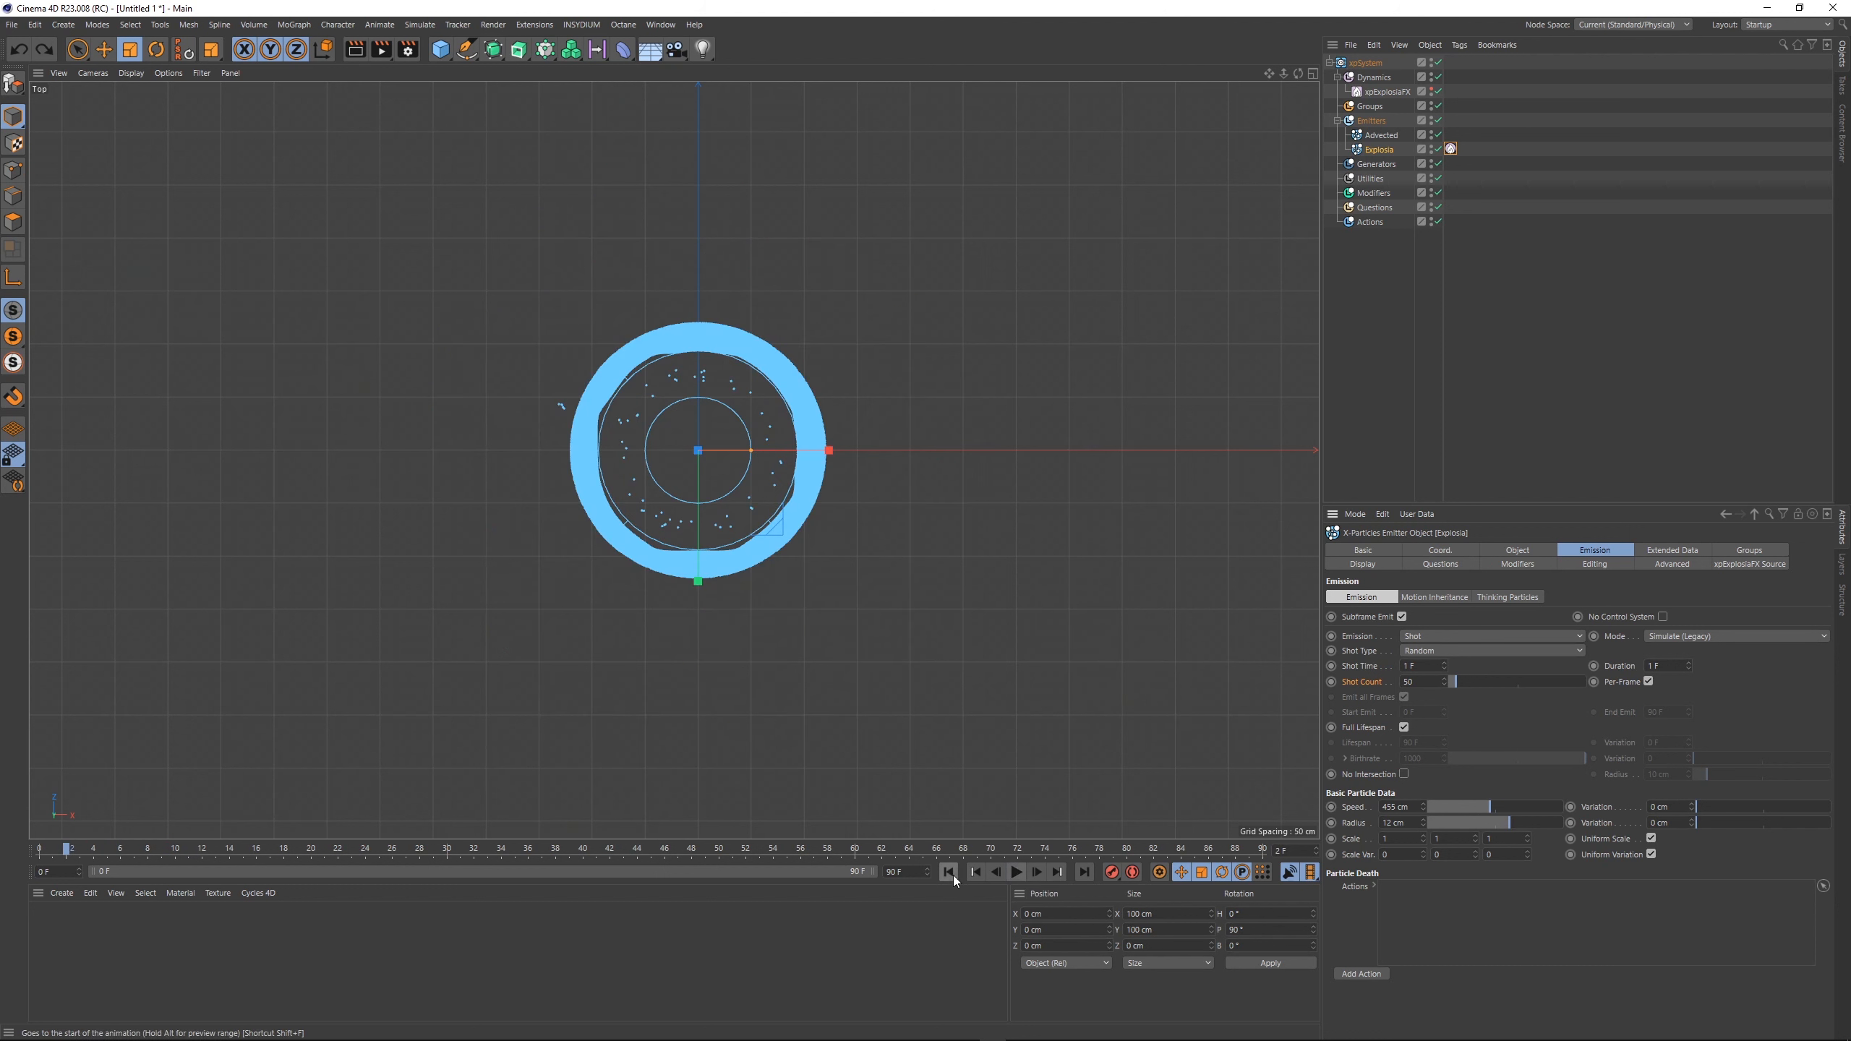
{"action": "left_click", "coordinate": [949, 872]}
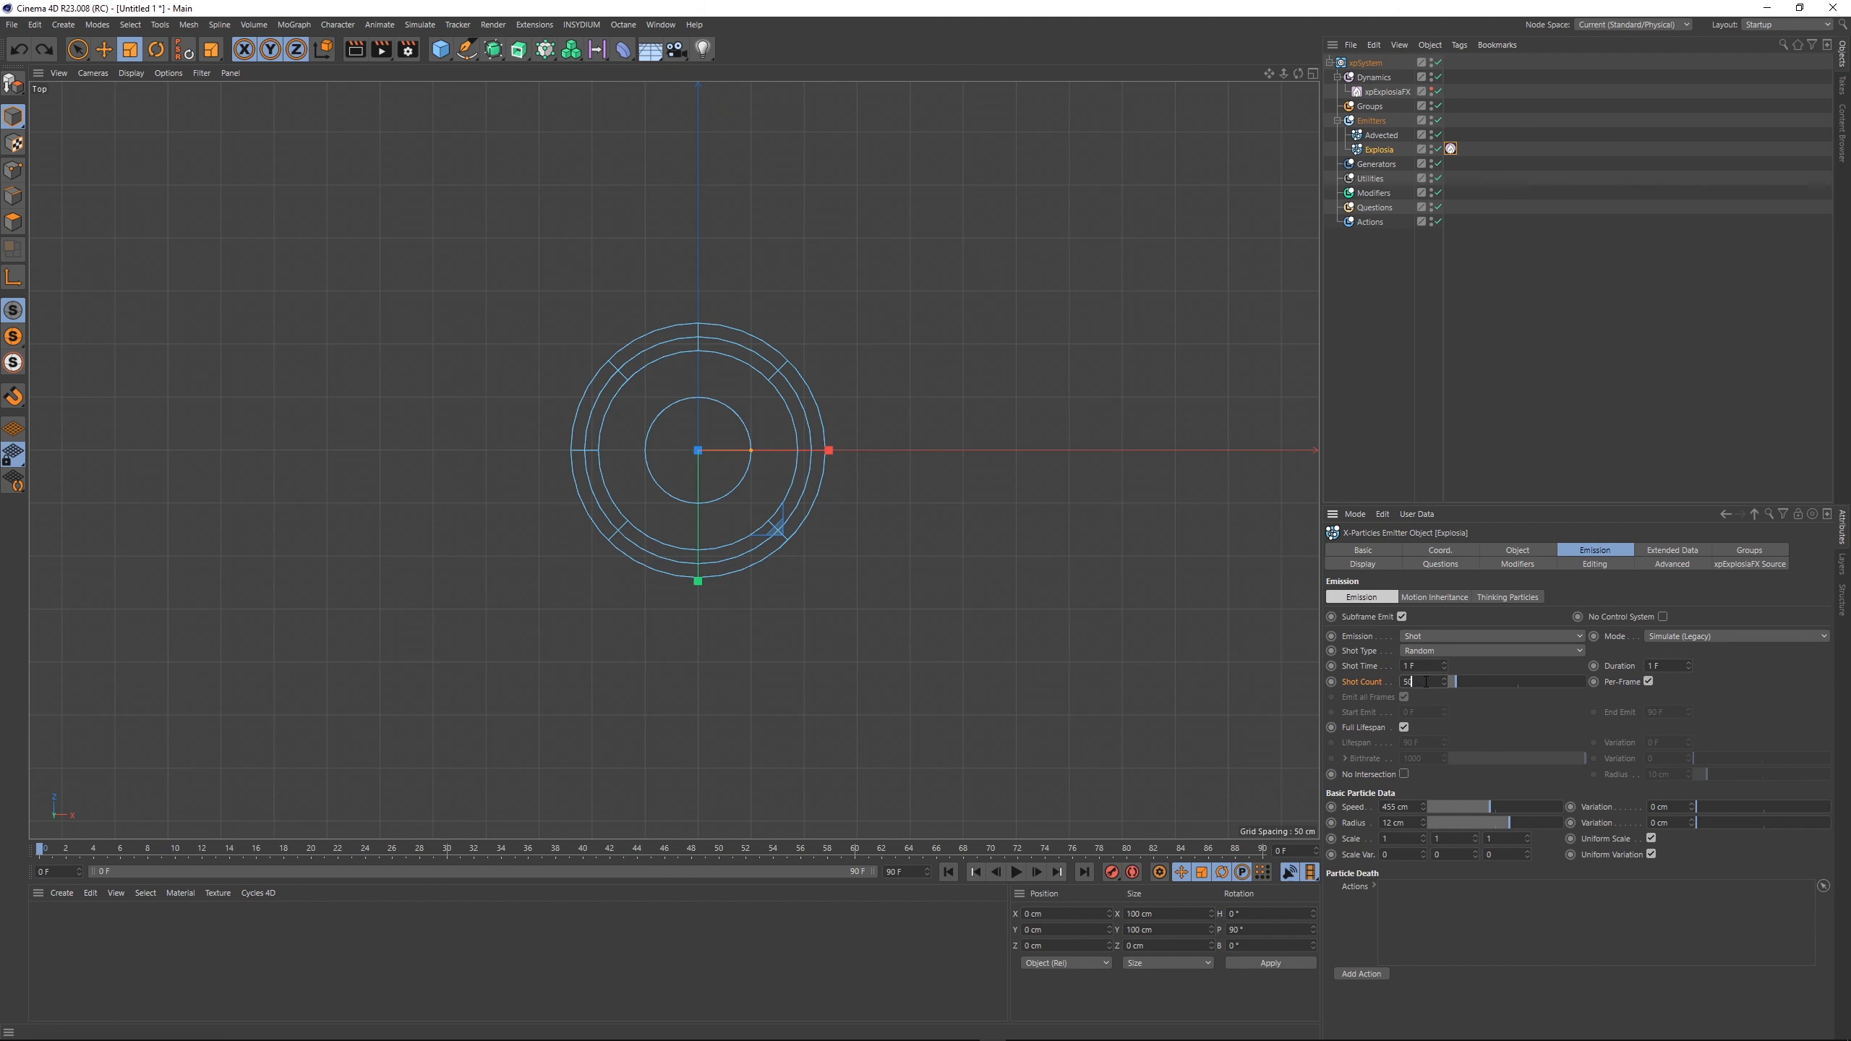
- Try a higher shot count on the Explosia emitter with 370 cm speed, 158 cm speed variation and 15 cm radius, and play the simulation
{"action": "double_click", "coordinate": [1425, 682]}
{"action": "mouse_move", "coordinate": [1521, 809]}
{"action": "left_mouse_down"}
{"action": "mouse_move", "coordinate": [1479, 807]}
{"action": "mouse_move", "coordinate": [1530, 824]}
{"action": "left_mouse_up"}
{"action": "left_click", "coordinate": [1718, 806]}
{"action": "left_click", "coordinate": [1017, 872]}
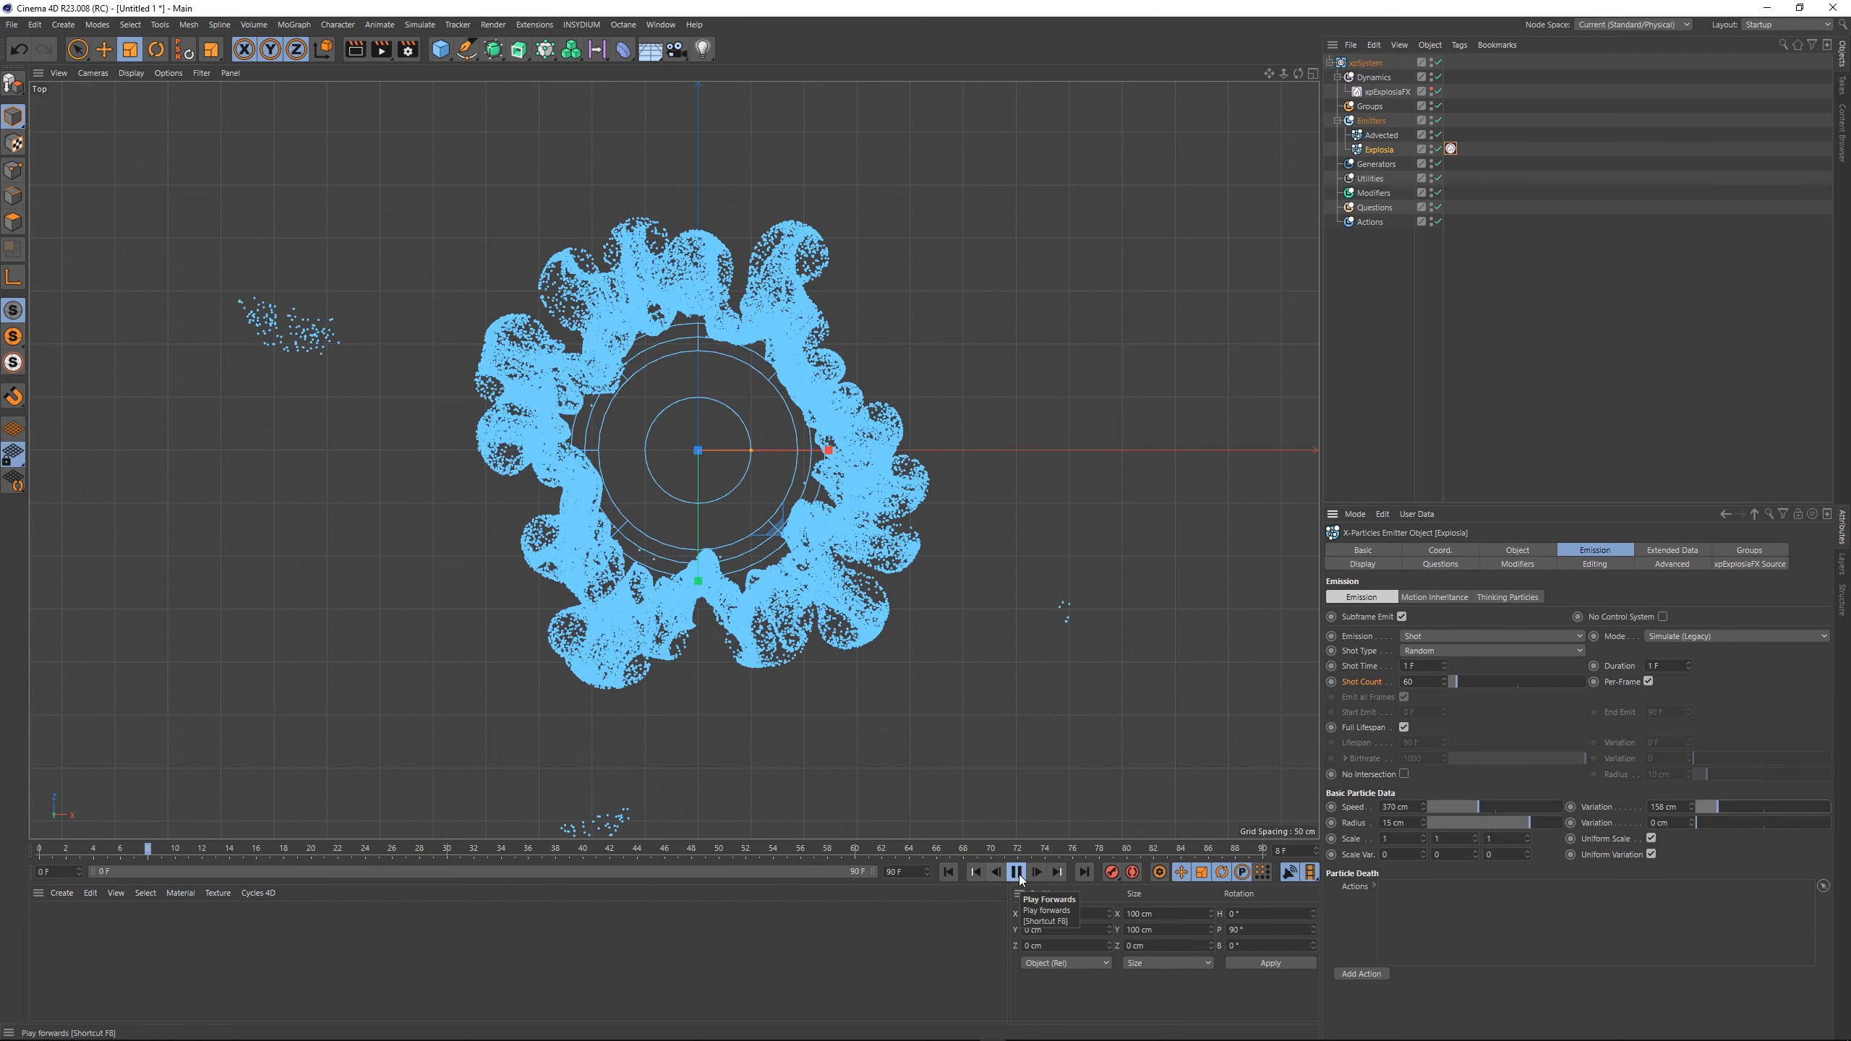
{"action": "left_click", "coordinate": [1017, 872]}
{"action": "left_click", "coordinate": [1459, 447]}
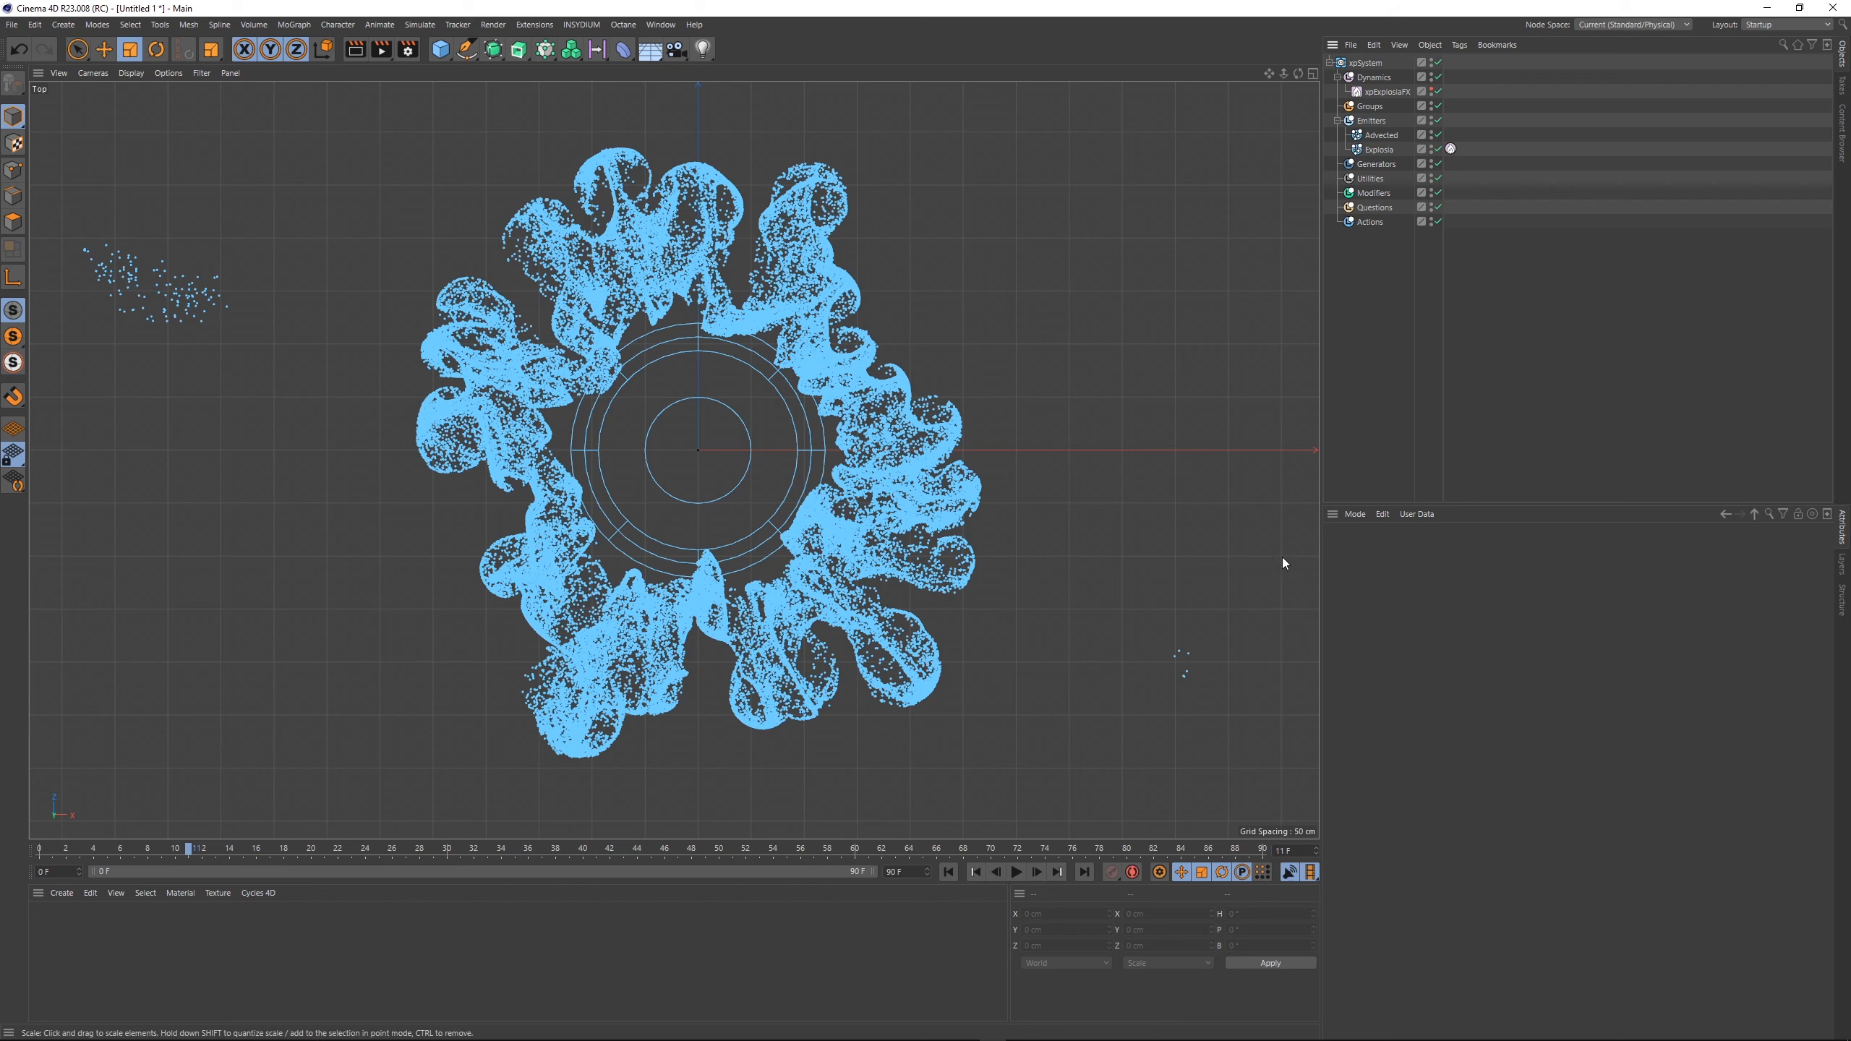
- Undo the last shot count, speed, speed variation and radius changes on the Explosia emitter and replay the simulation from the start
{"action": "left_click", "coordinate": [1442, 148]}
{"action": "key", "text": "ctrl+z"}
{"action": "key", "text": "ctrl+z"}
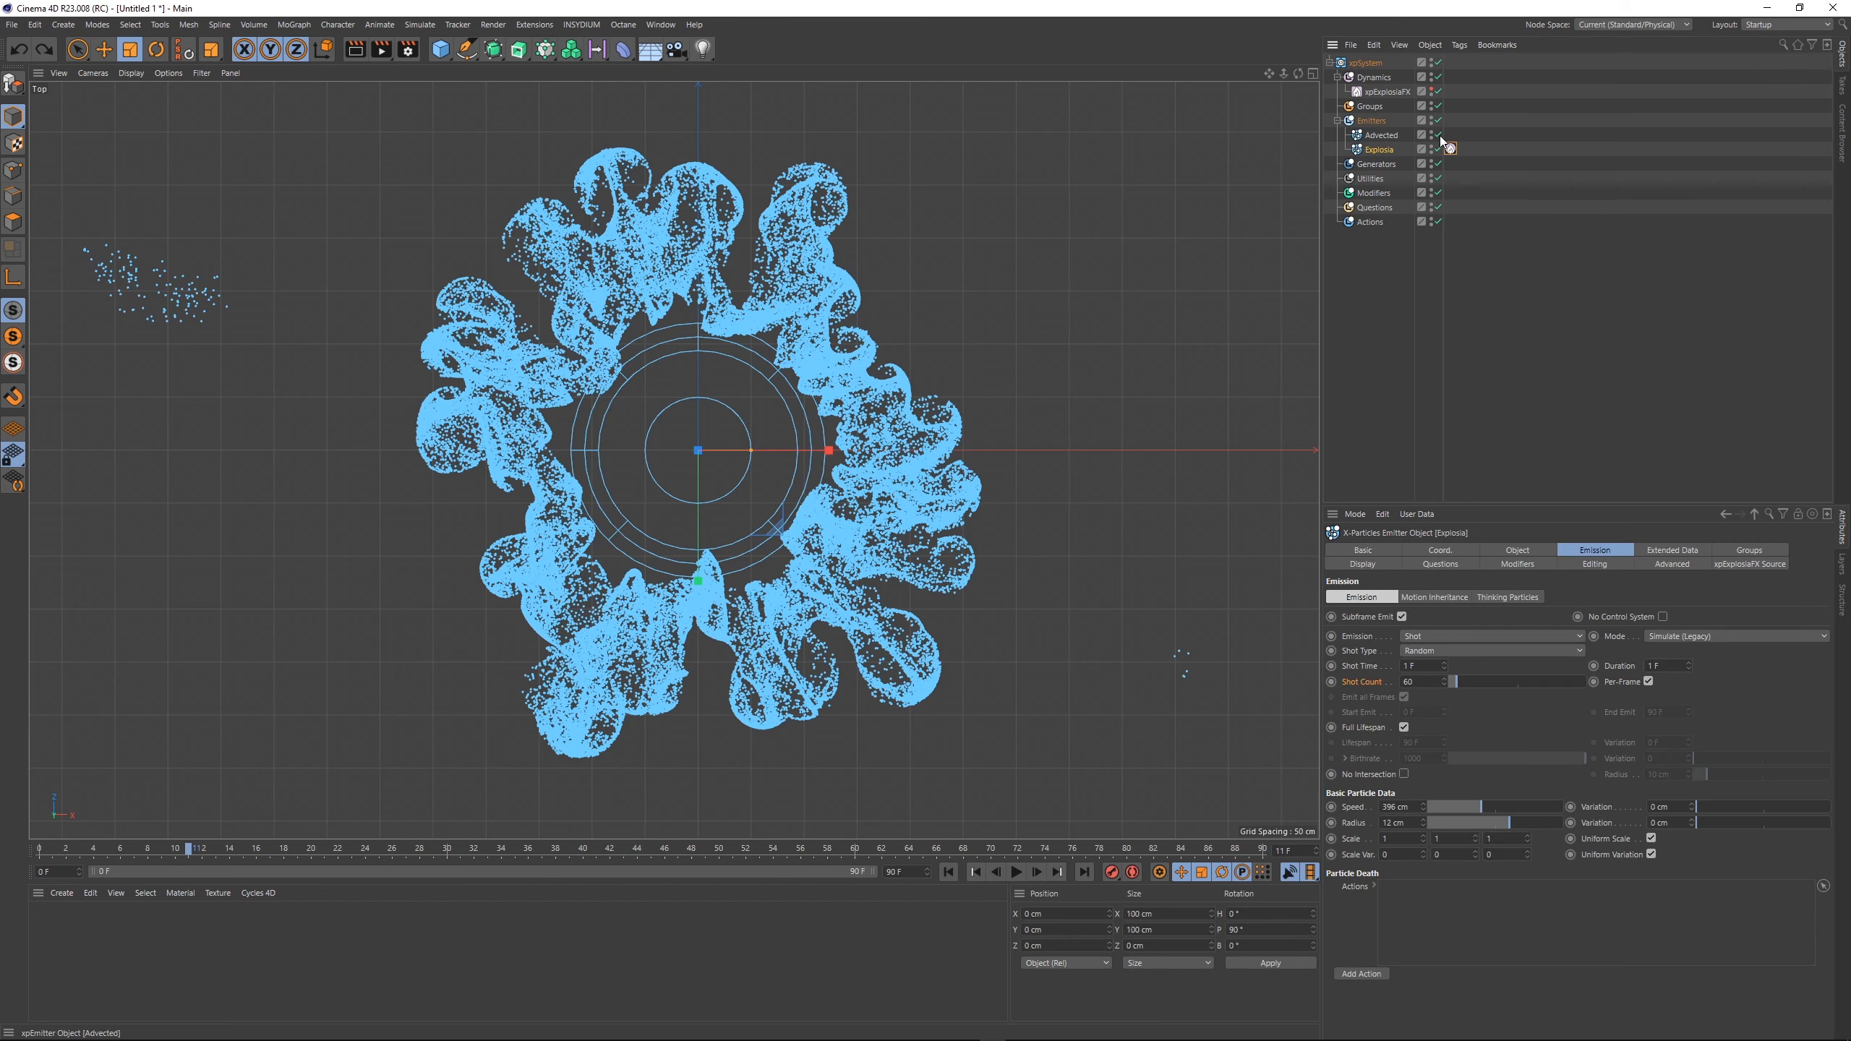
{"action": "left_click", "coordinate": [976, 872]}
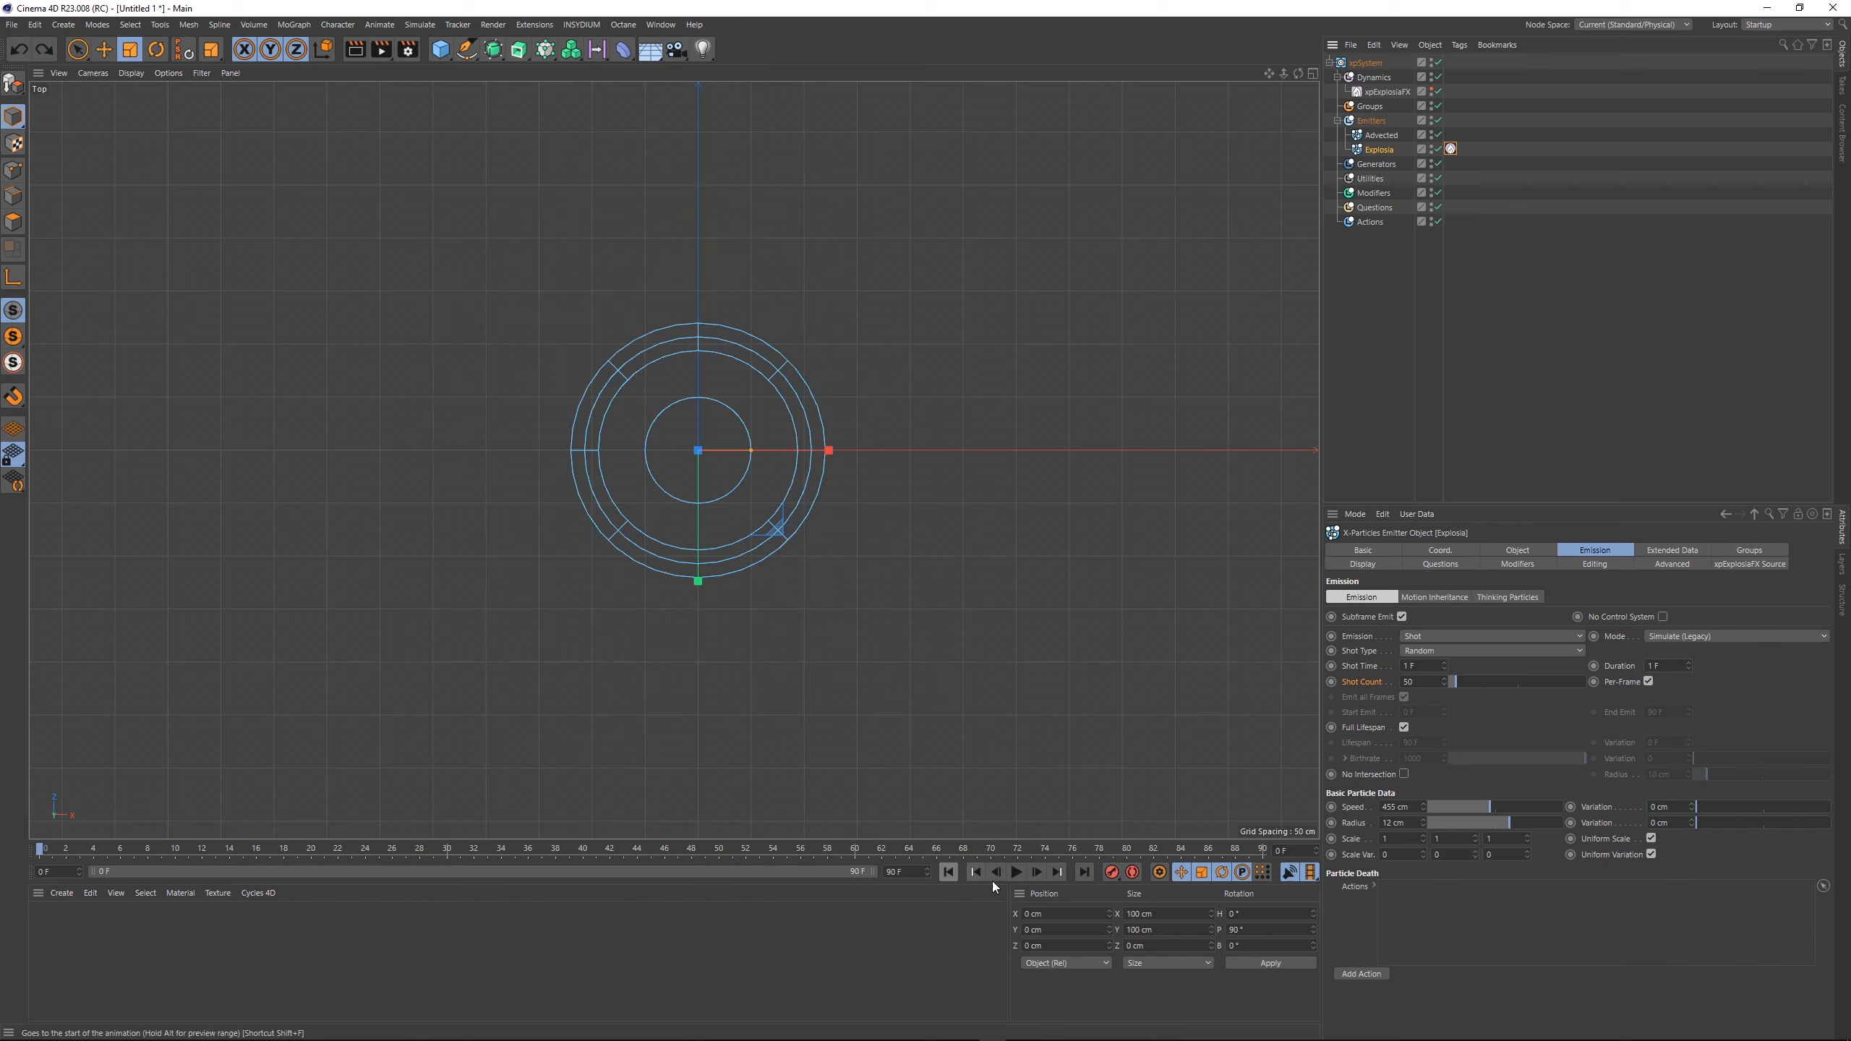
{"action": "left_click", "coordinate": [1013, 872]}
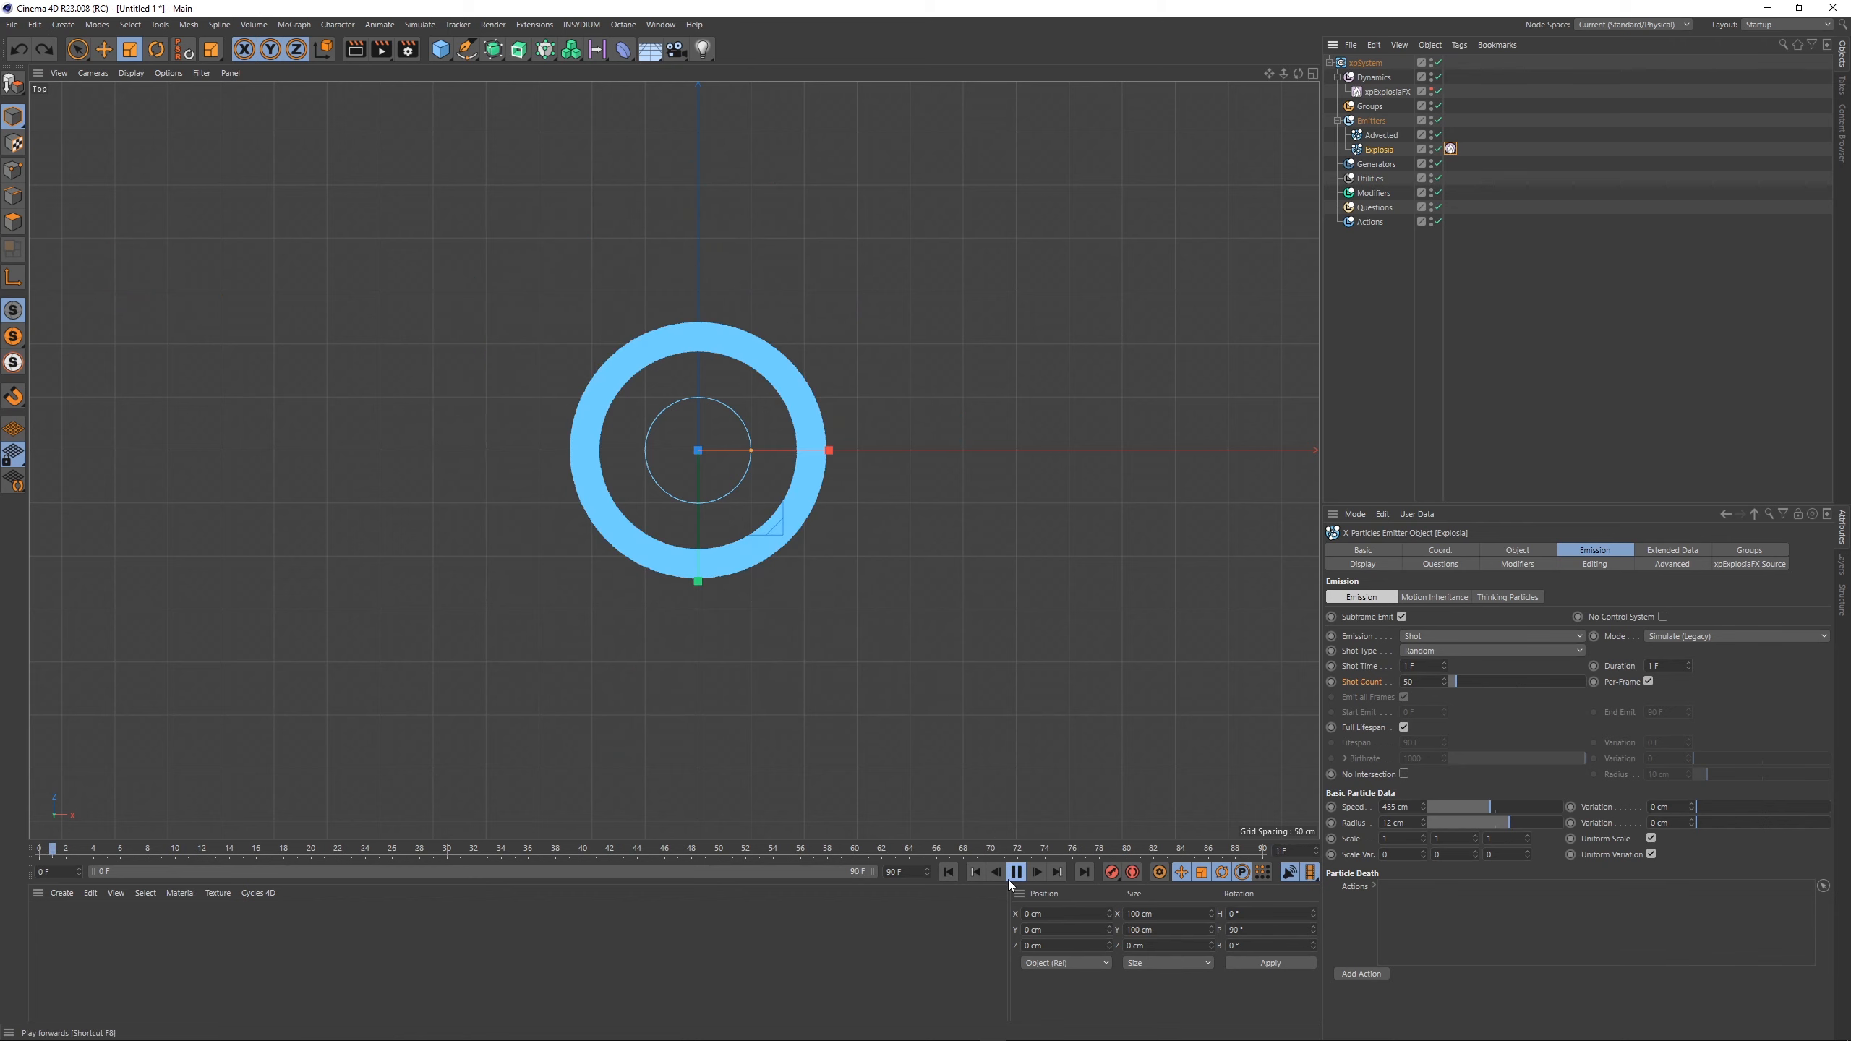
{"action": "left_click", "coordinate": [953, 872]}
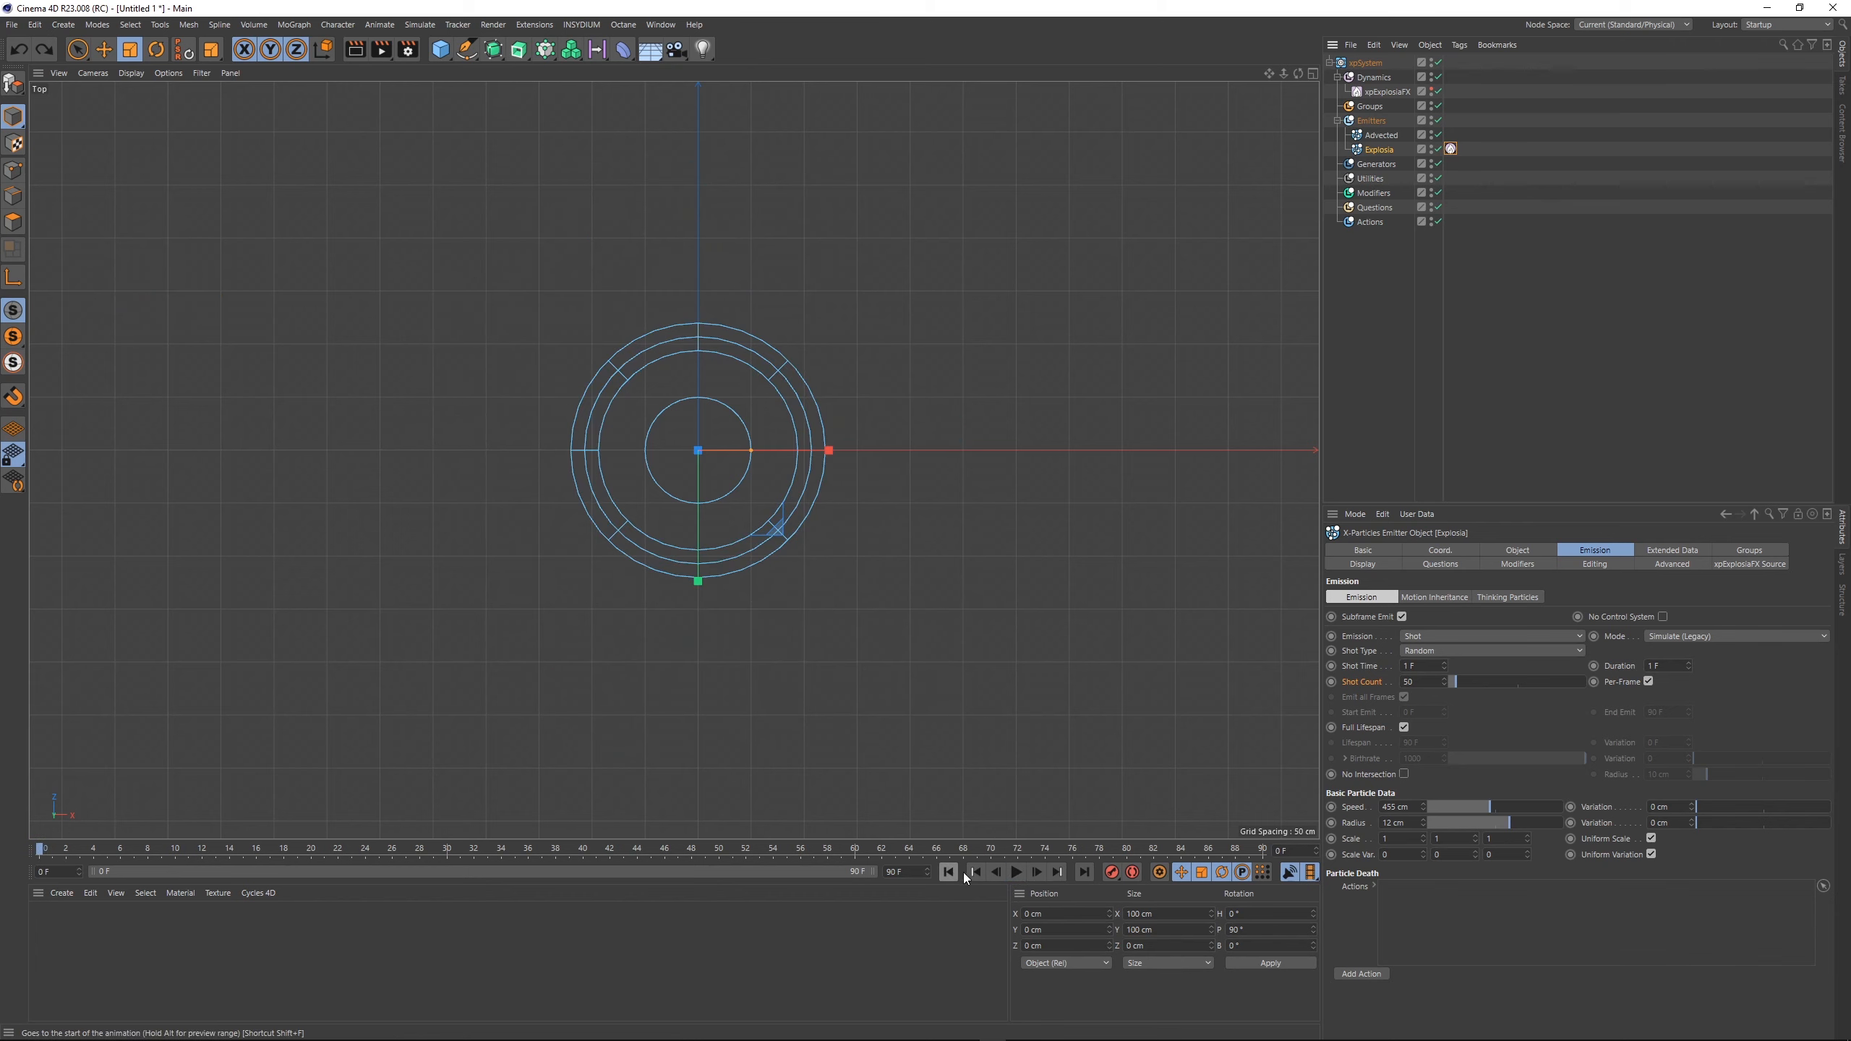
{"action": "left_click", "coordinate": [1017, 872]}
{"action": "left_click", "coordinate": [1539, 236]}
- Set the Advected emitter's display color mode to Gradient (Parameter) driven by Speed, and replay the simulation from the start
{"action": "left_click", "coordinate": [1381, 135]}
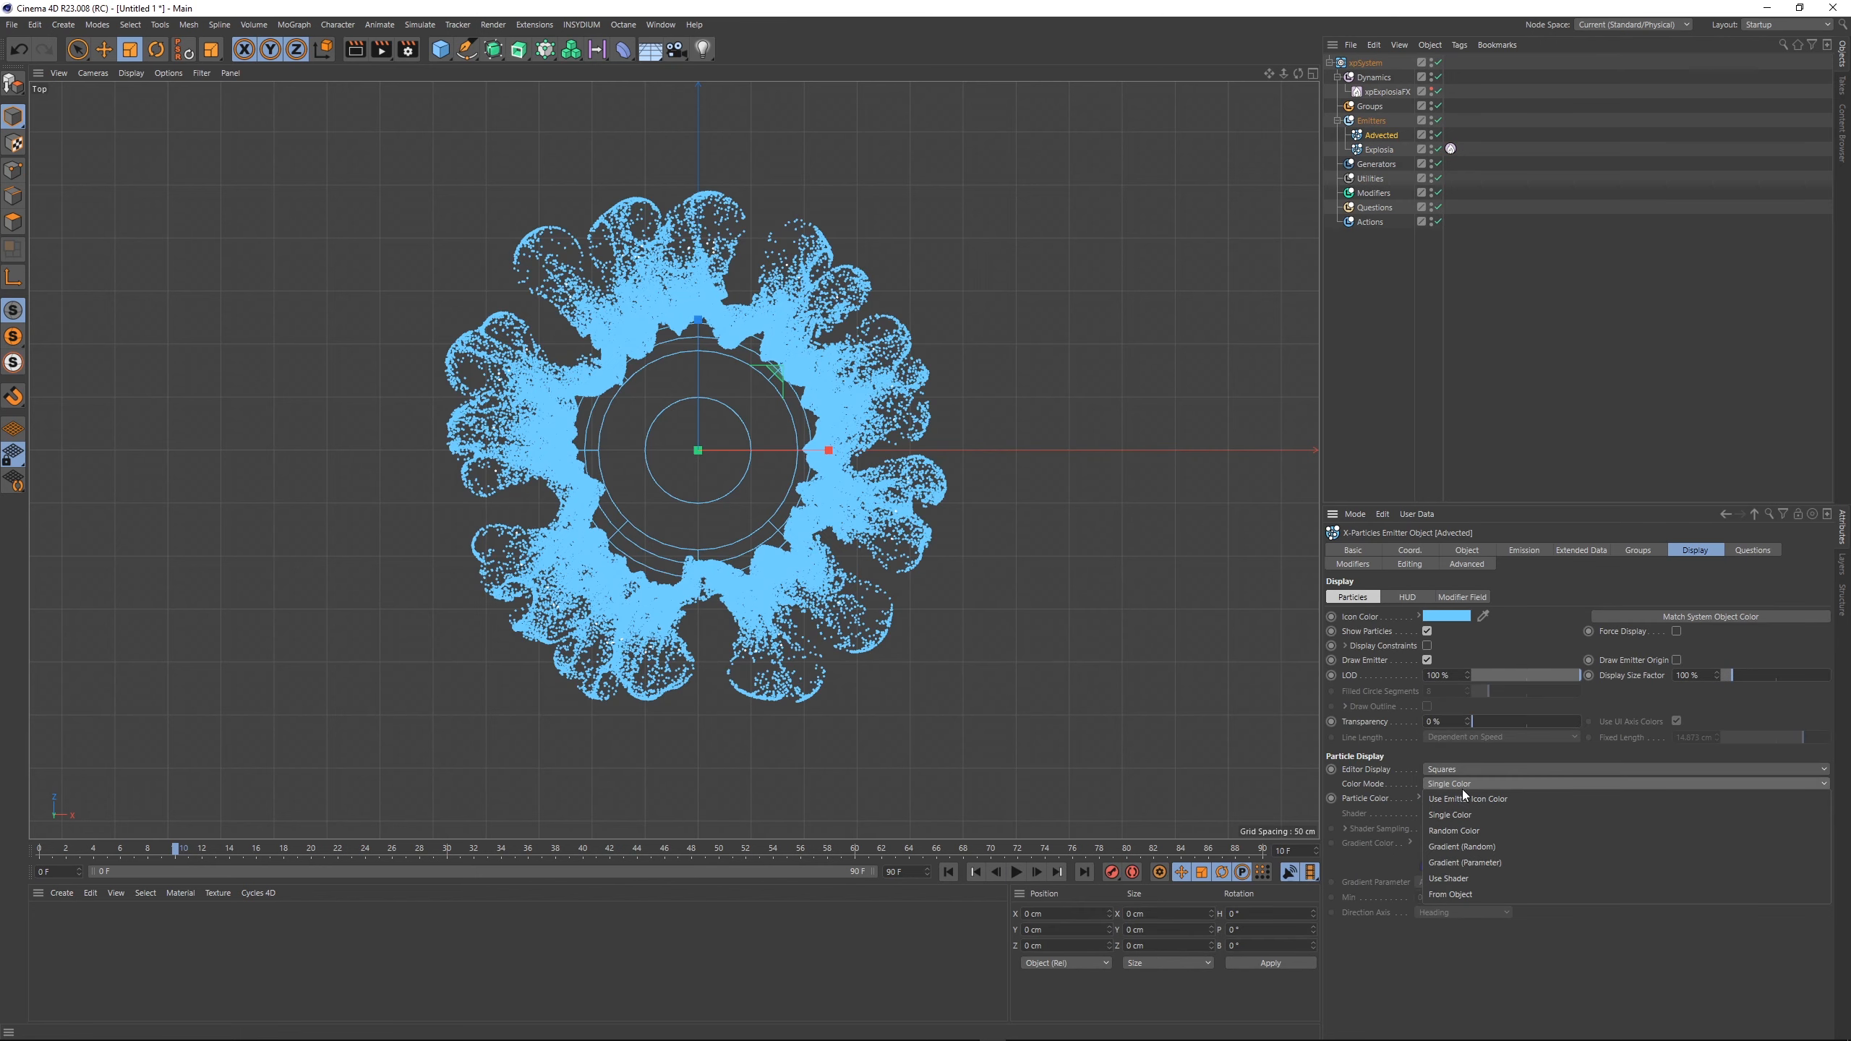
{"action": "left_click", "coordinate": [1462, 787]}
{"action": "left_click", "coordinate": [1487, 866]}
{"action": "left_click", "coordinate": [1446, 884]}
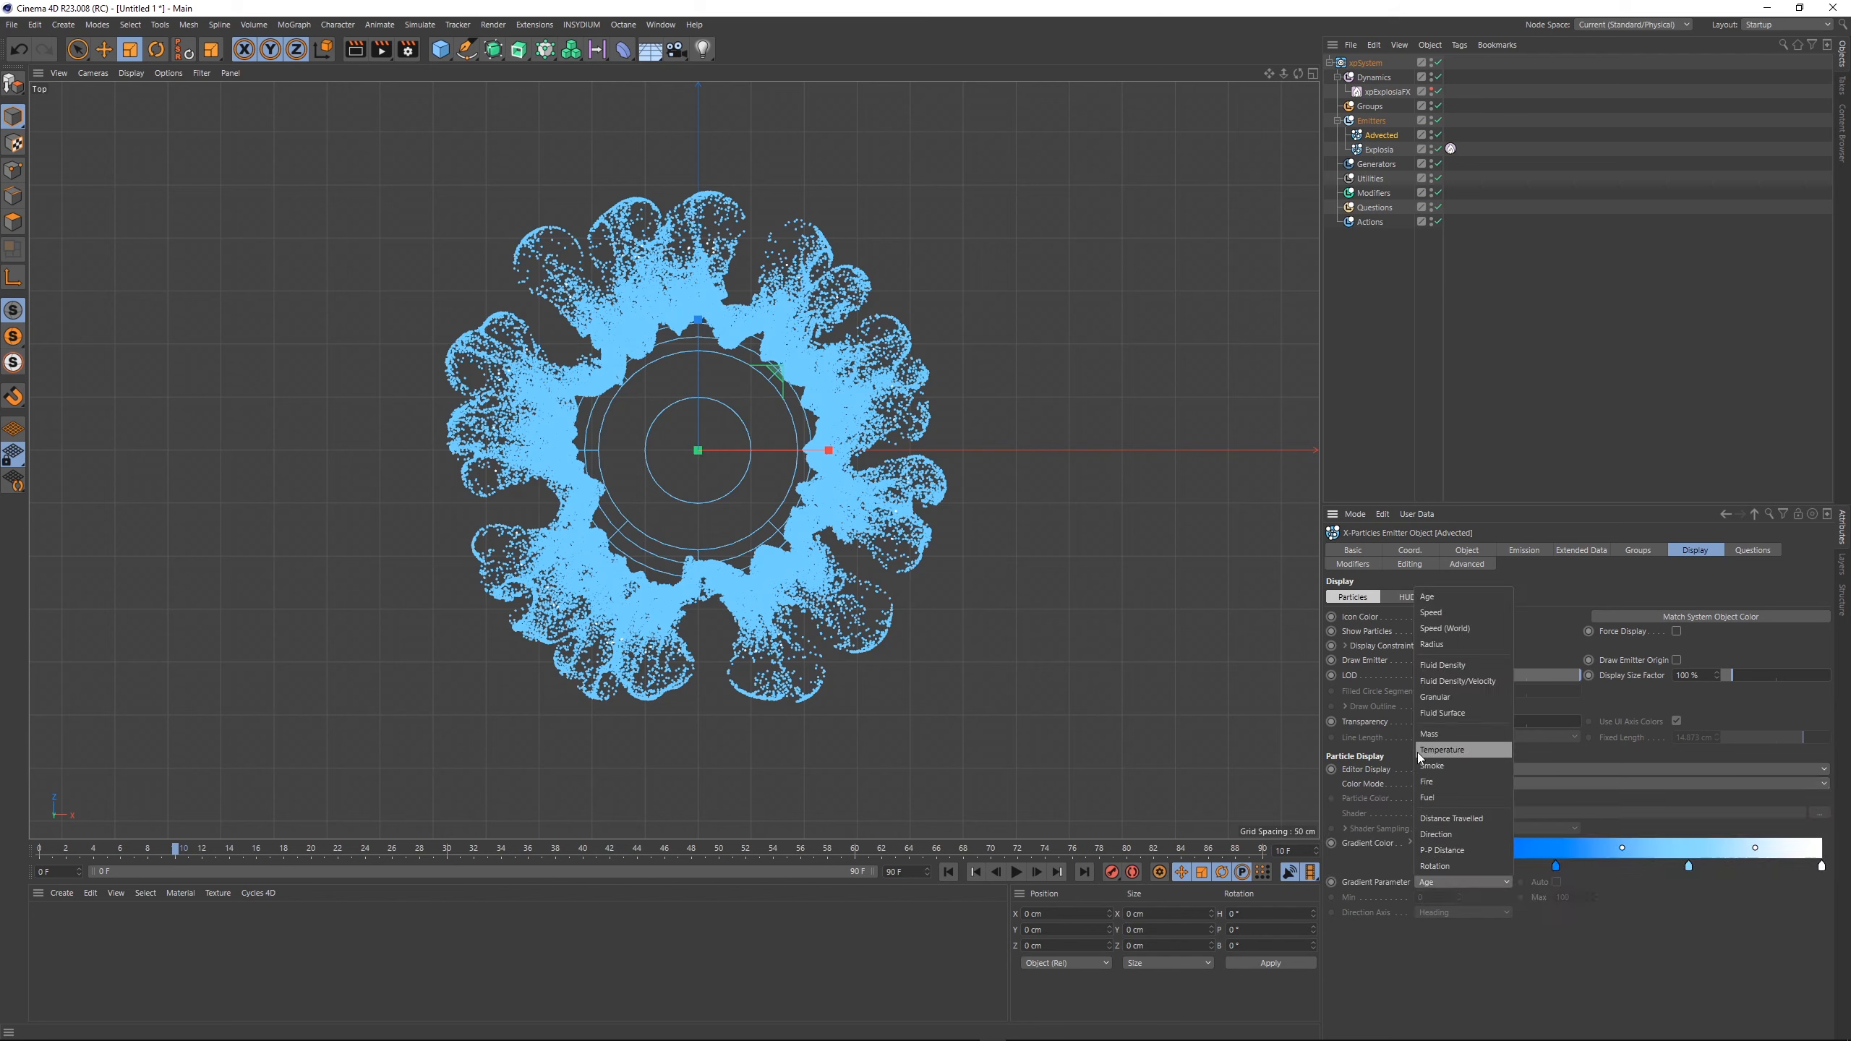
{"action": "left_click", "coordinate": [1455, 619]}
{"action": "left_click", "coordinate": [949, 872]}
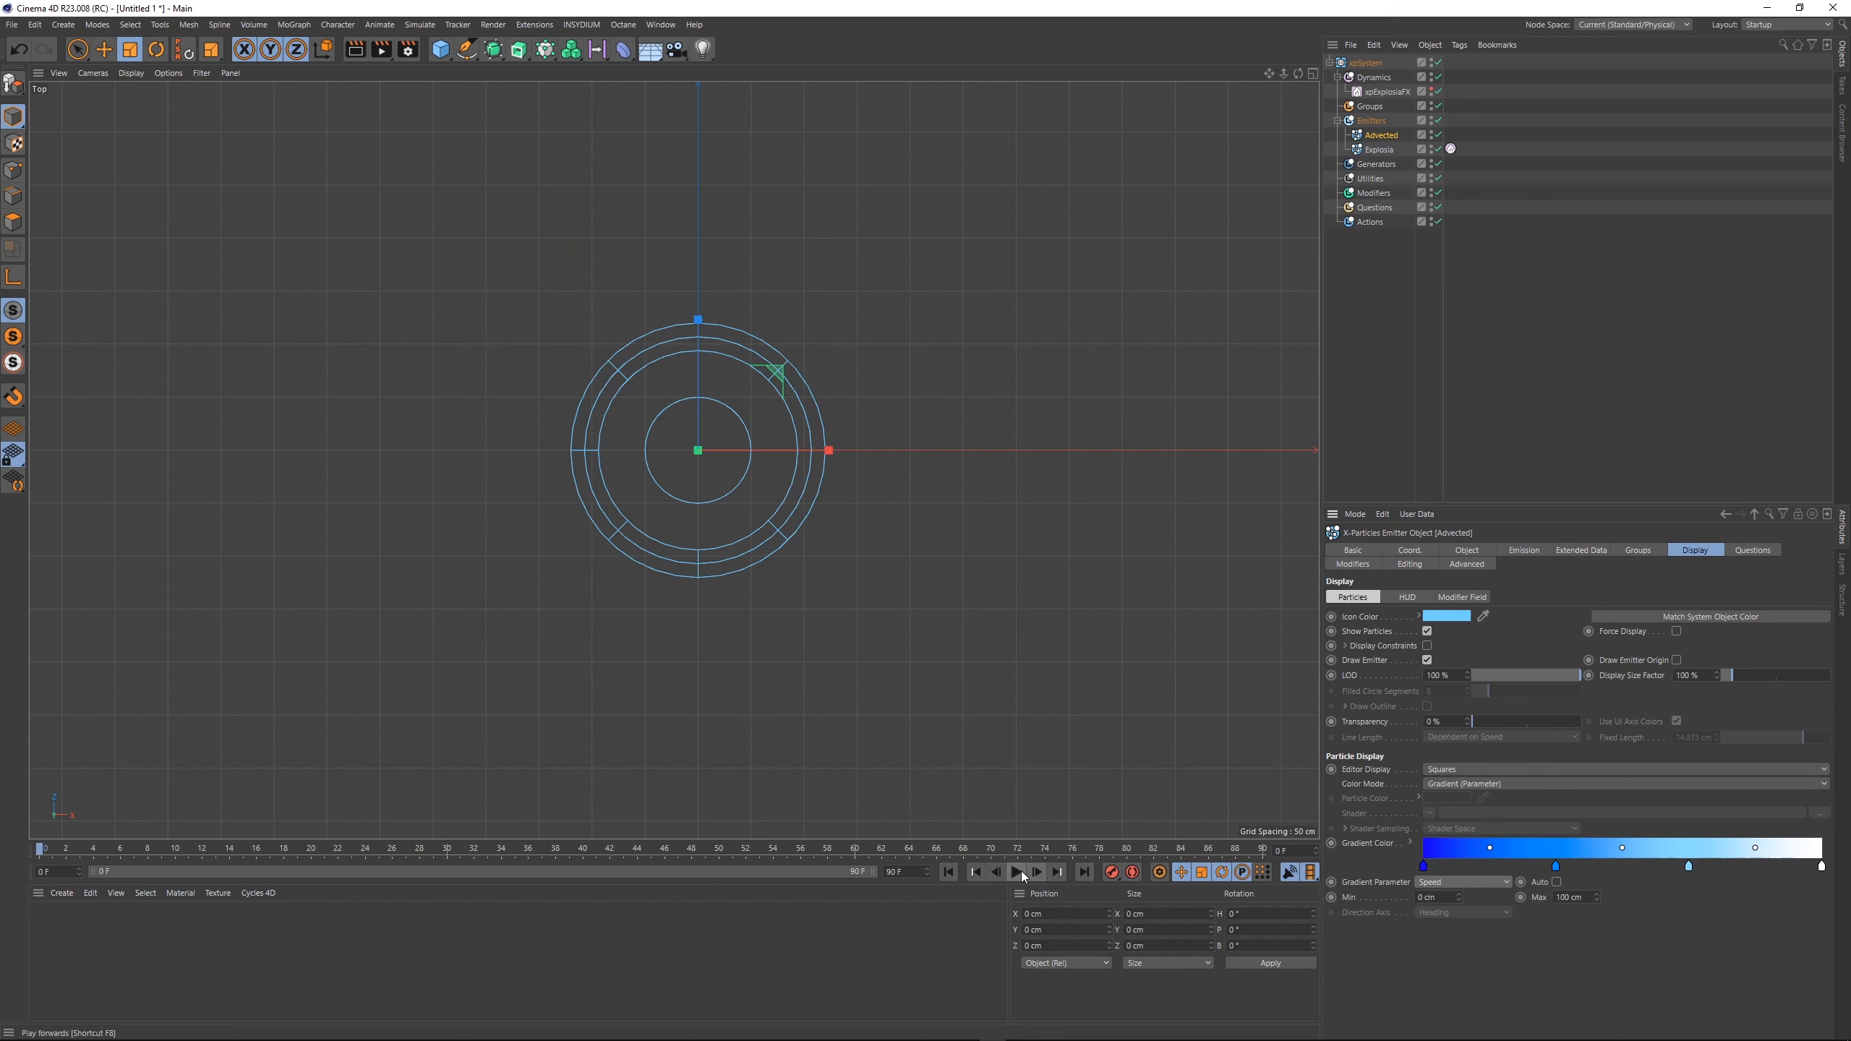
{"action": "left_click", "coordinate": [1016, 872]}
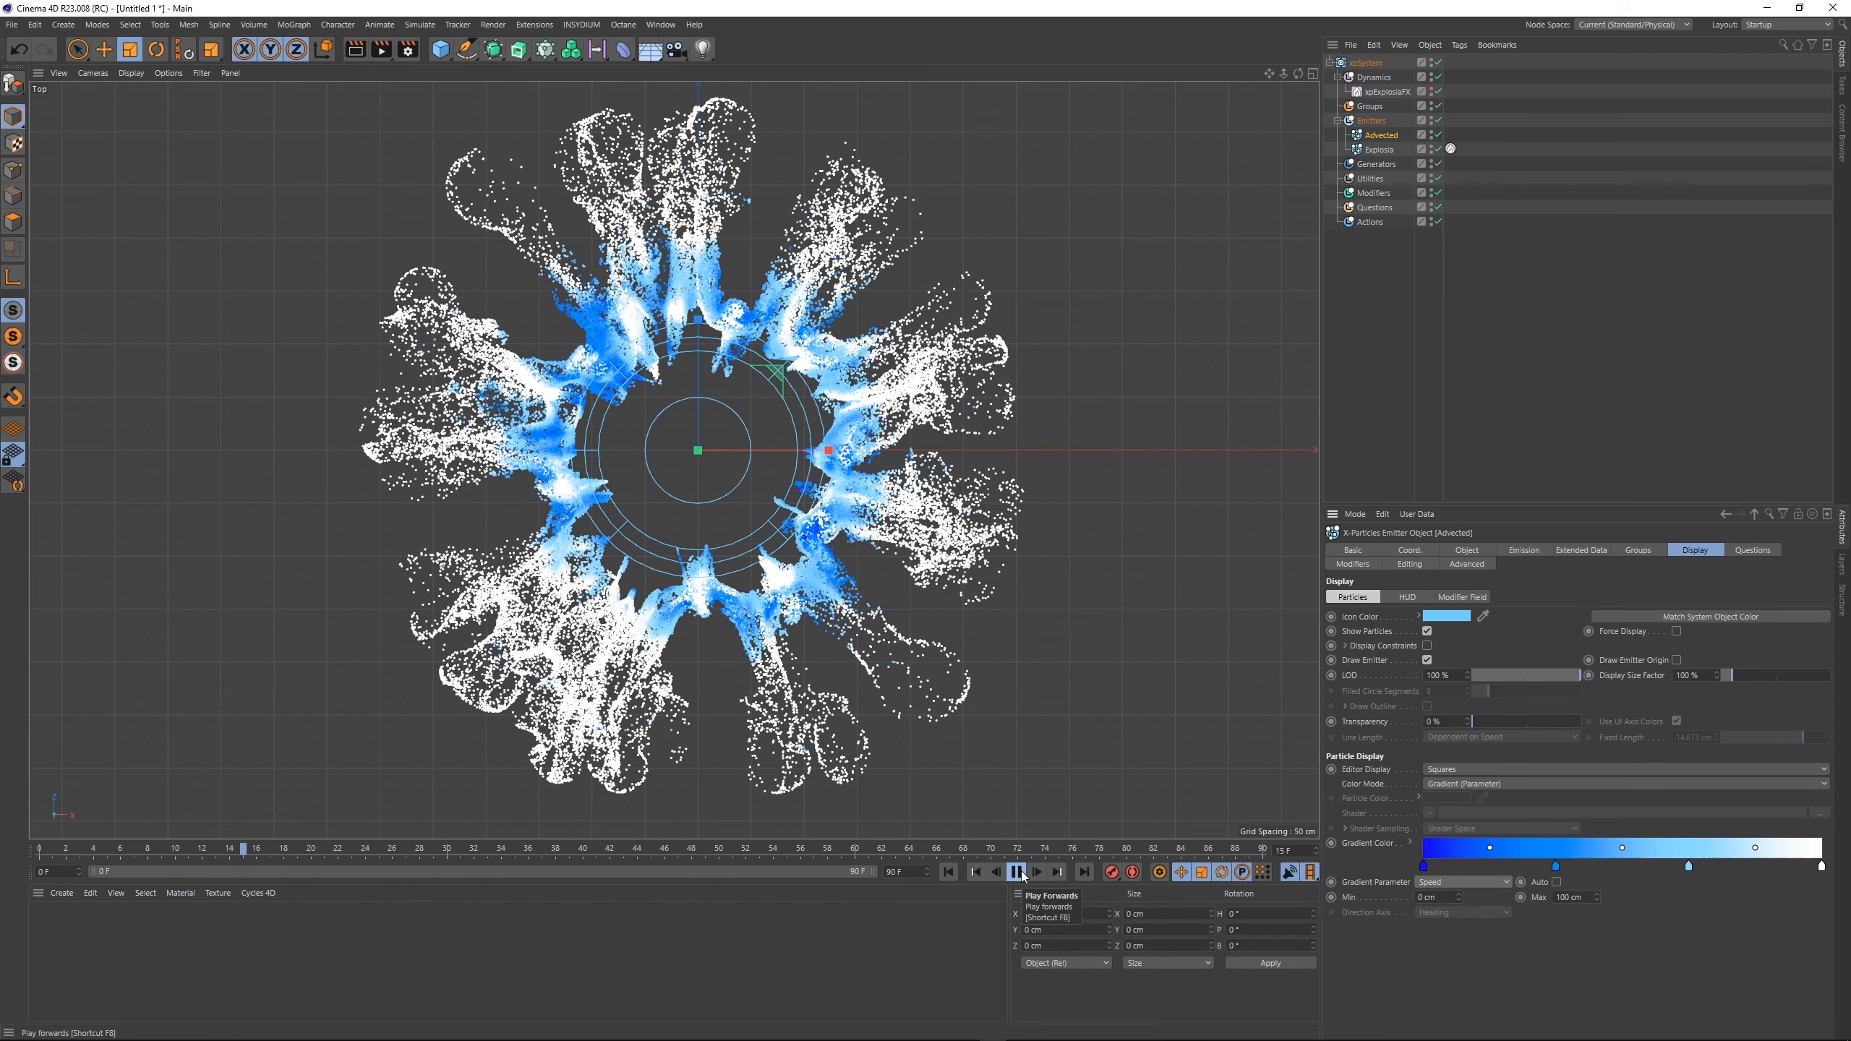
{"action": "left_click", "coordinate": [1591, 357]}
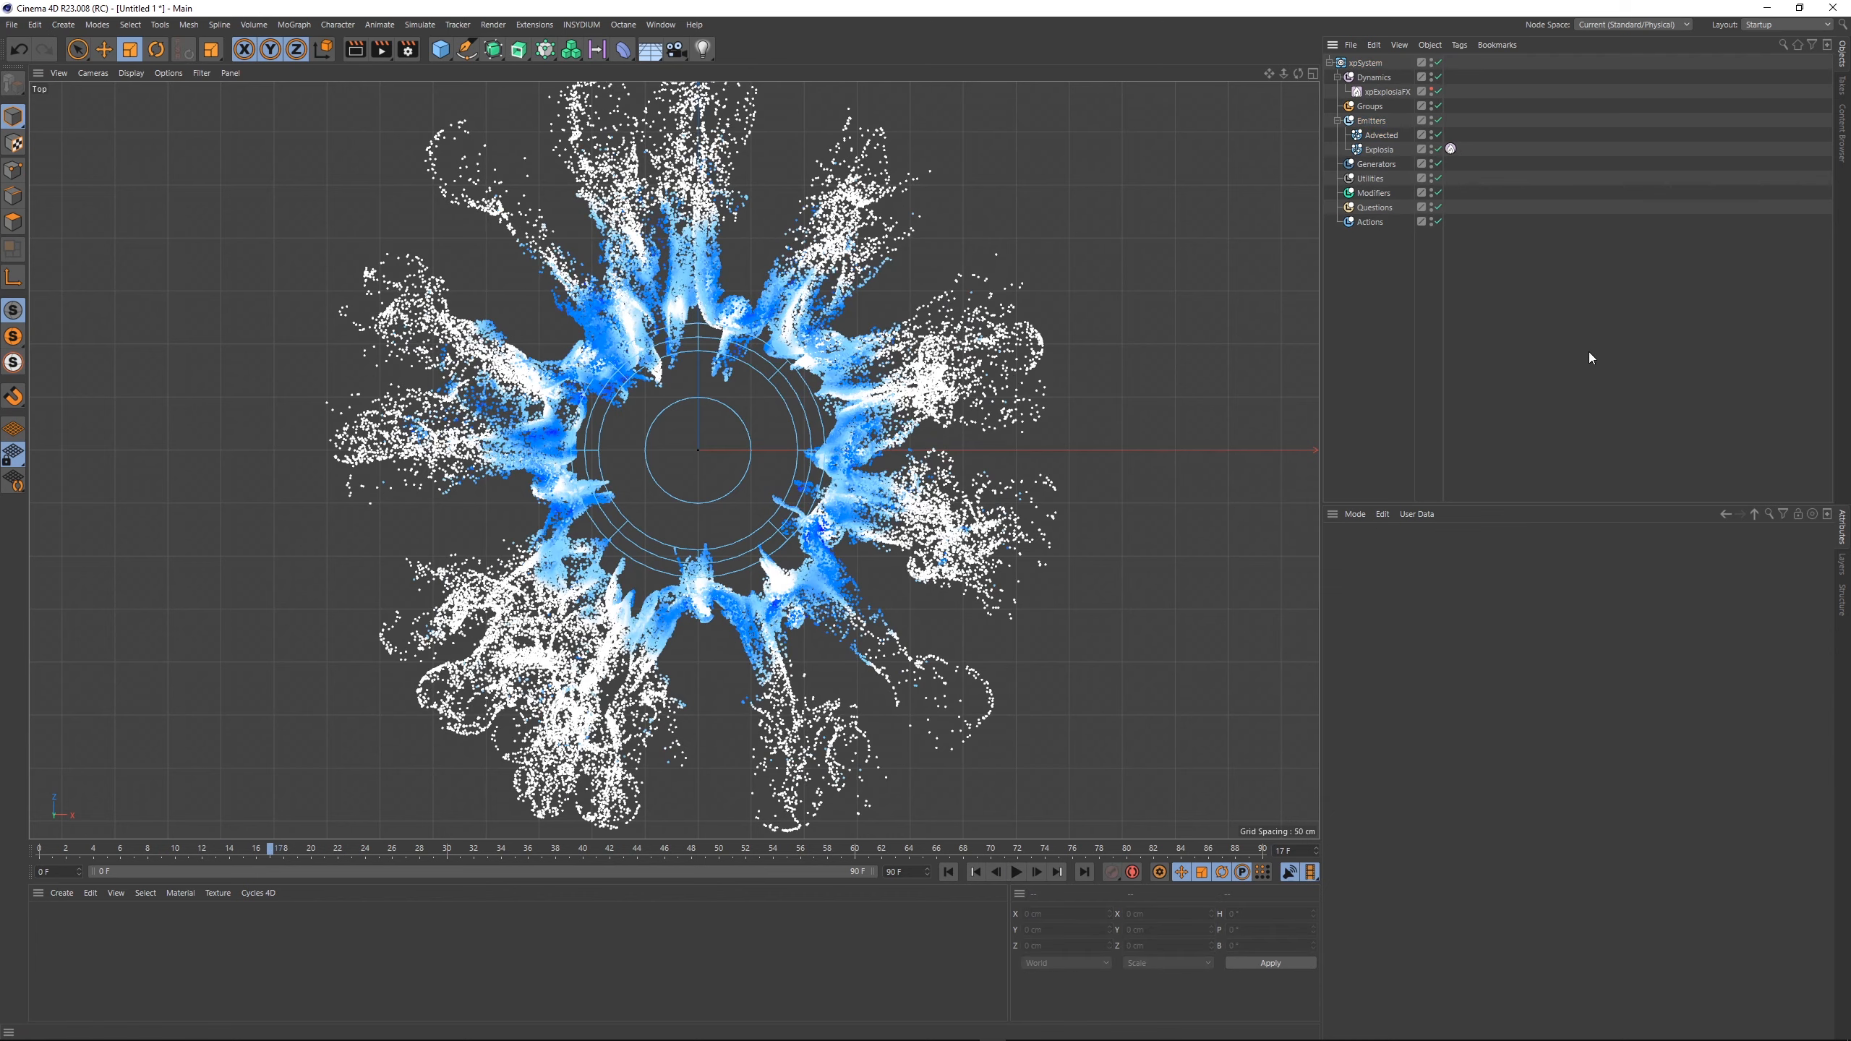
- Open the Octane Live Viewer and start rendering the particle scene, with the viewport in an angled perspective view
{"action": "key", "text": "F1"}
{"action": "scroll", "coordinate": [944, 499], "scroll_direction": "down", "scroll_amount": 4}
{"action": "left_click_drag", "start_coordinate": [942, 499], "coordinate": [903, 375], "text": "alt"}
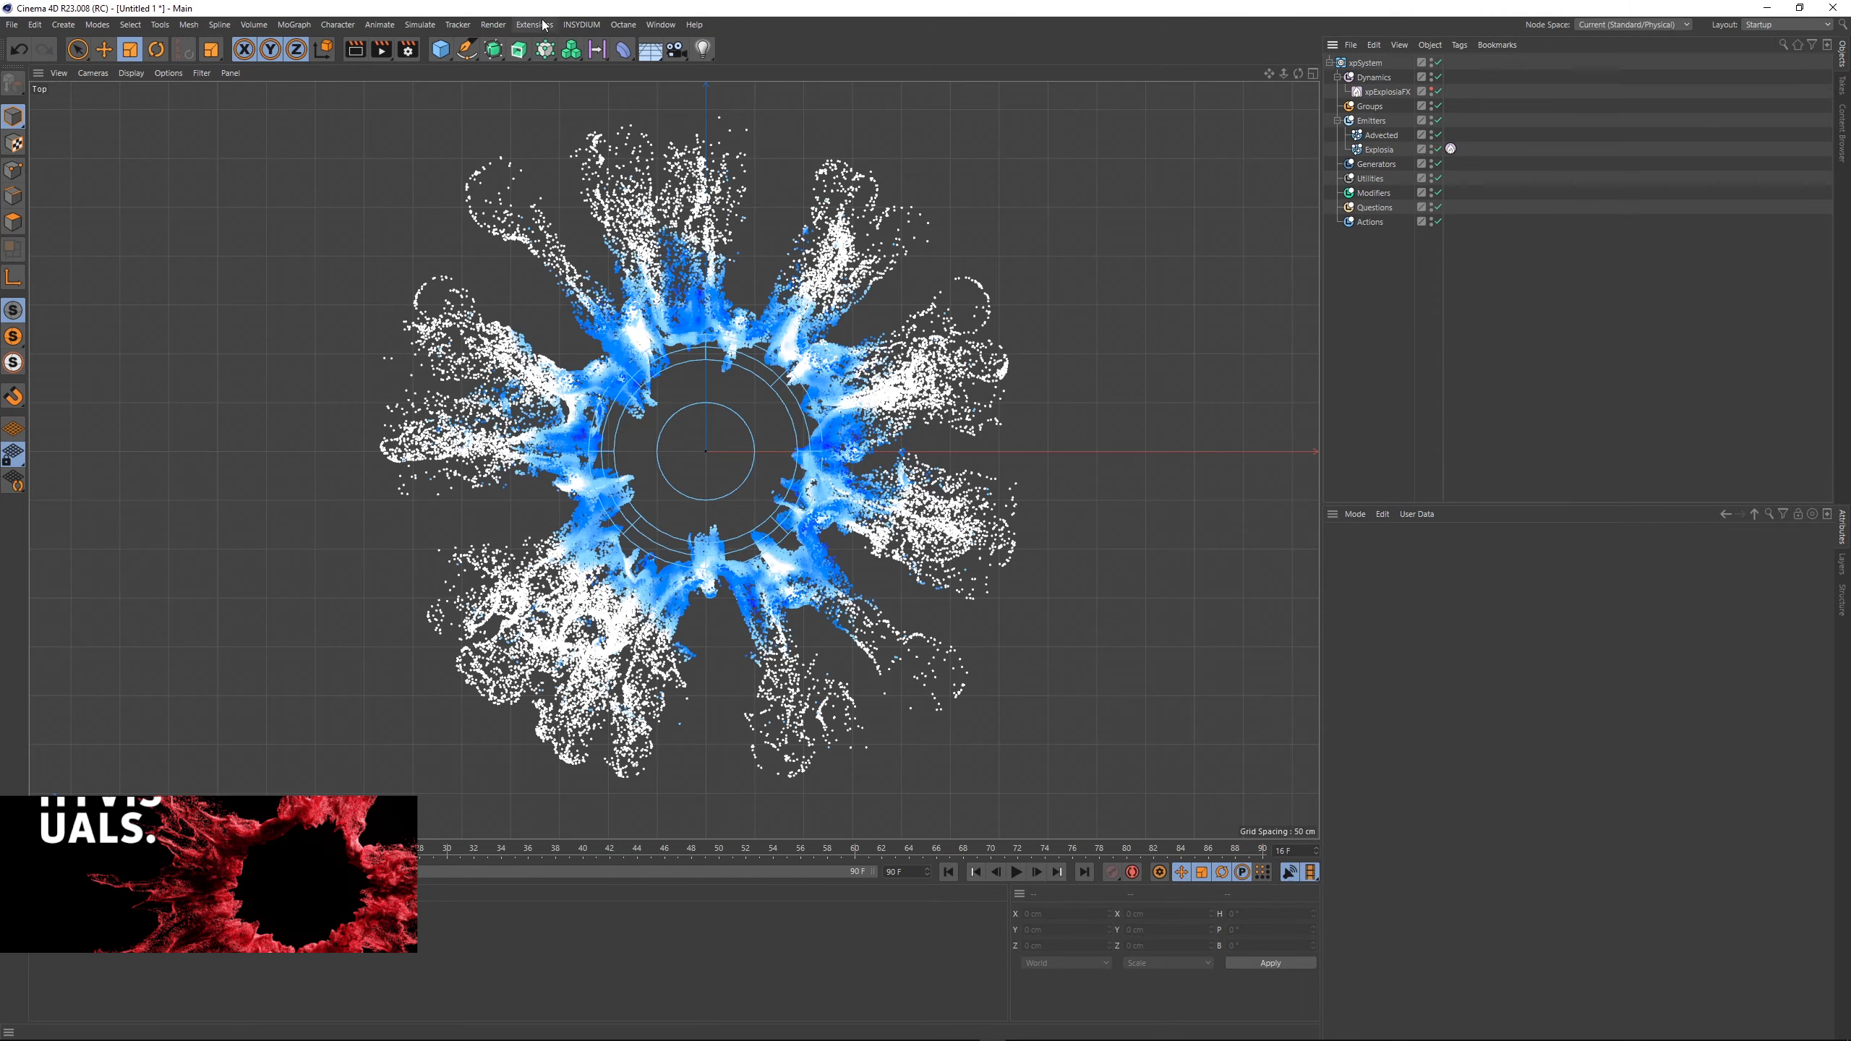
{"action": "left_click", "coordinate": [623, 24]}
{"action": "left_click", "coordinate": [624, 65]}
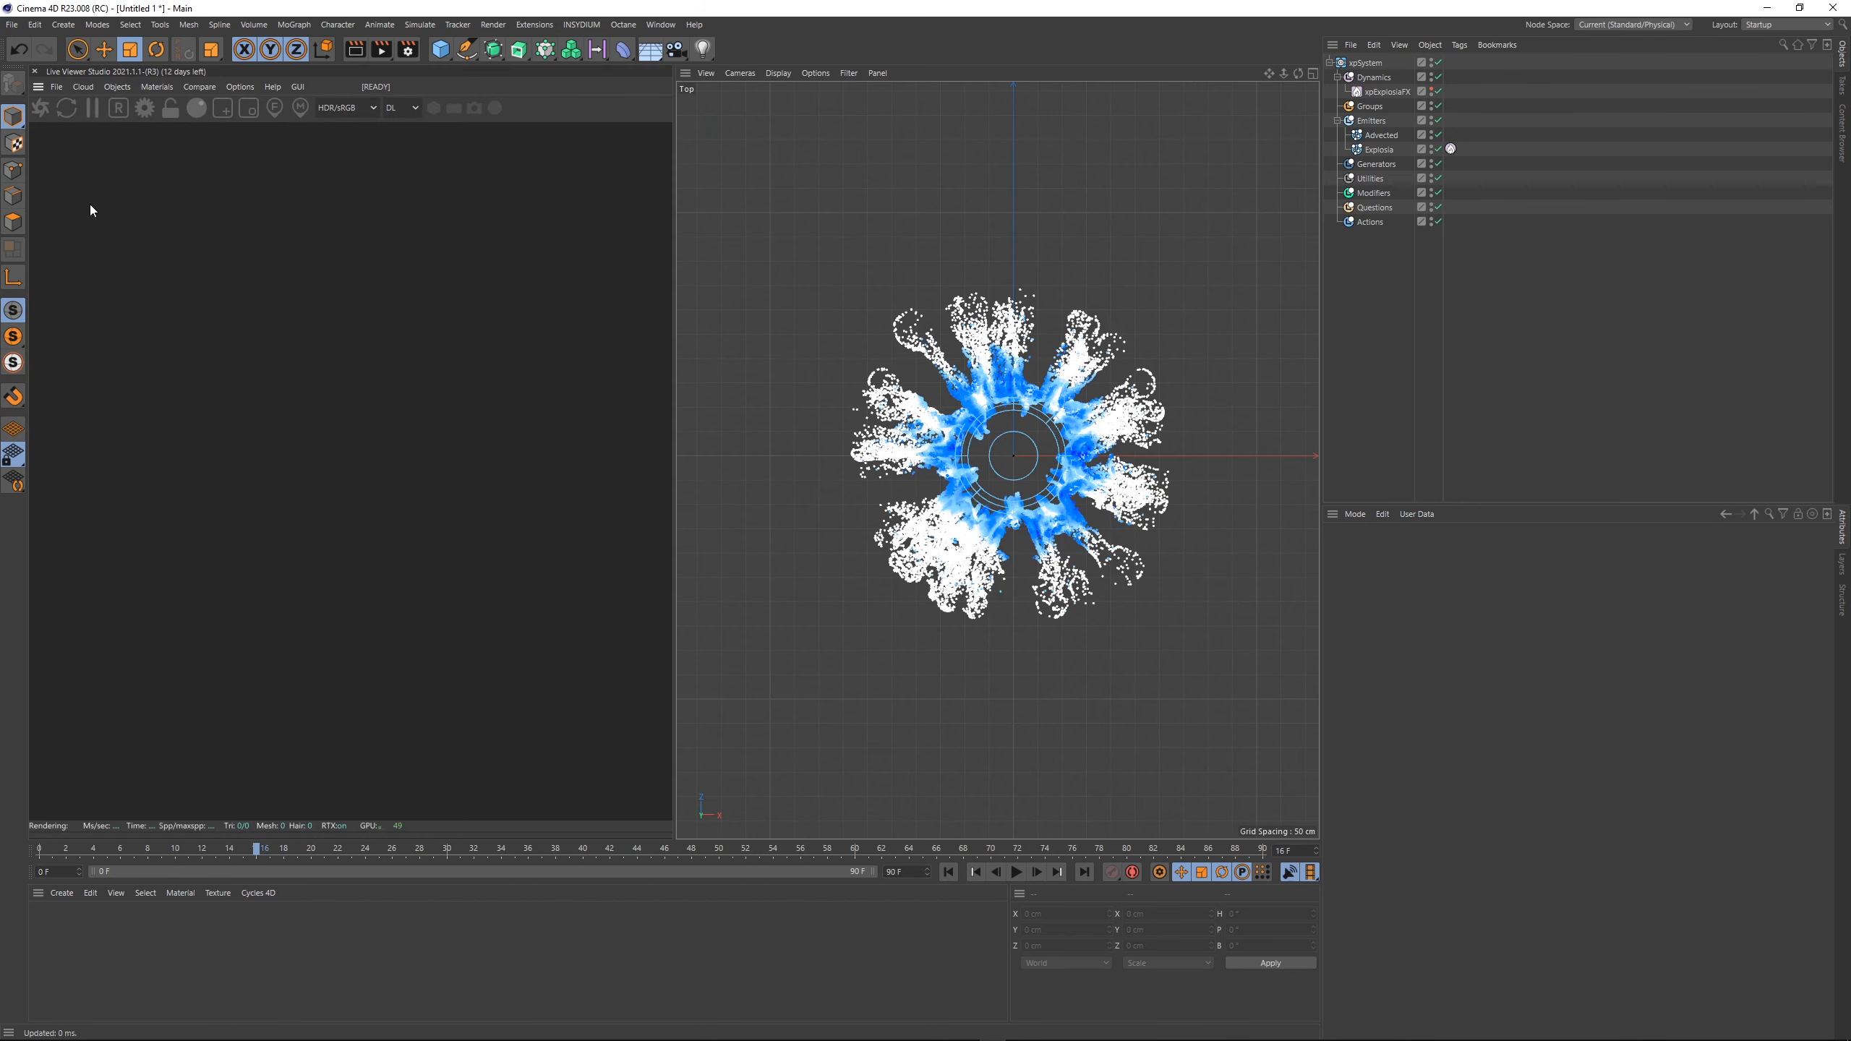
{"action": "left_click", "coordinate": [40, 109]}
{"action": "key", "text": "F1"}
{"action": "mouse_move", "coordinate": [1058, 530]}
{"action": "left_mouse_down", "text": "alt"}
{"action": "mouse_move", "coordinate": [1131, 353]}
{"action": "mouse_move", "coordinate": [1090, 536]}
{"action": "left_mouse_up", "text": "alt"}
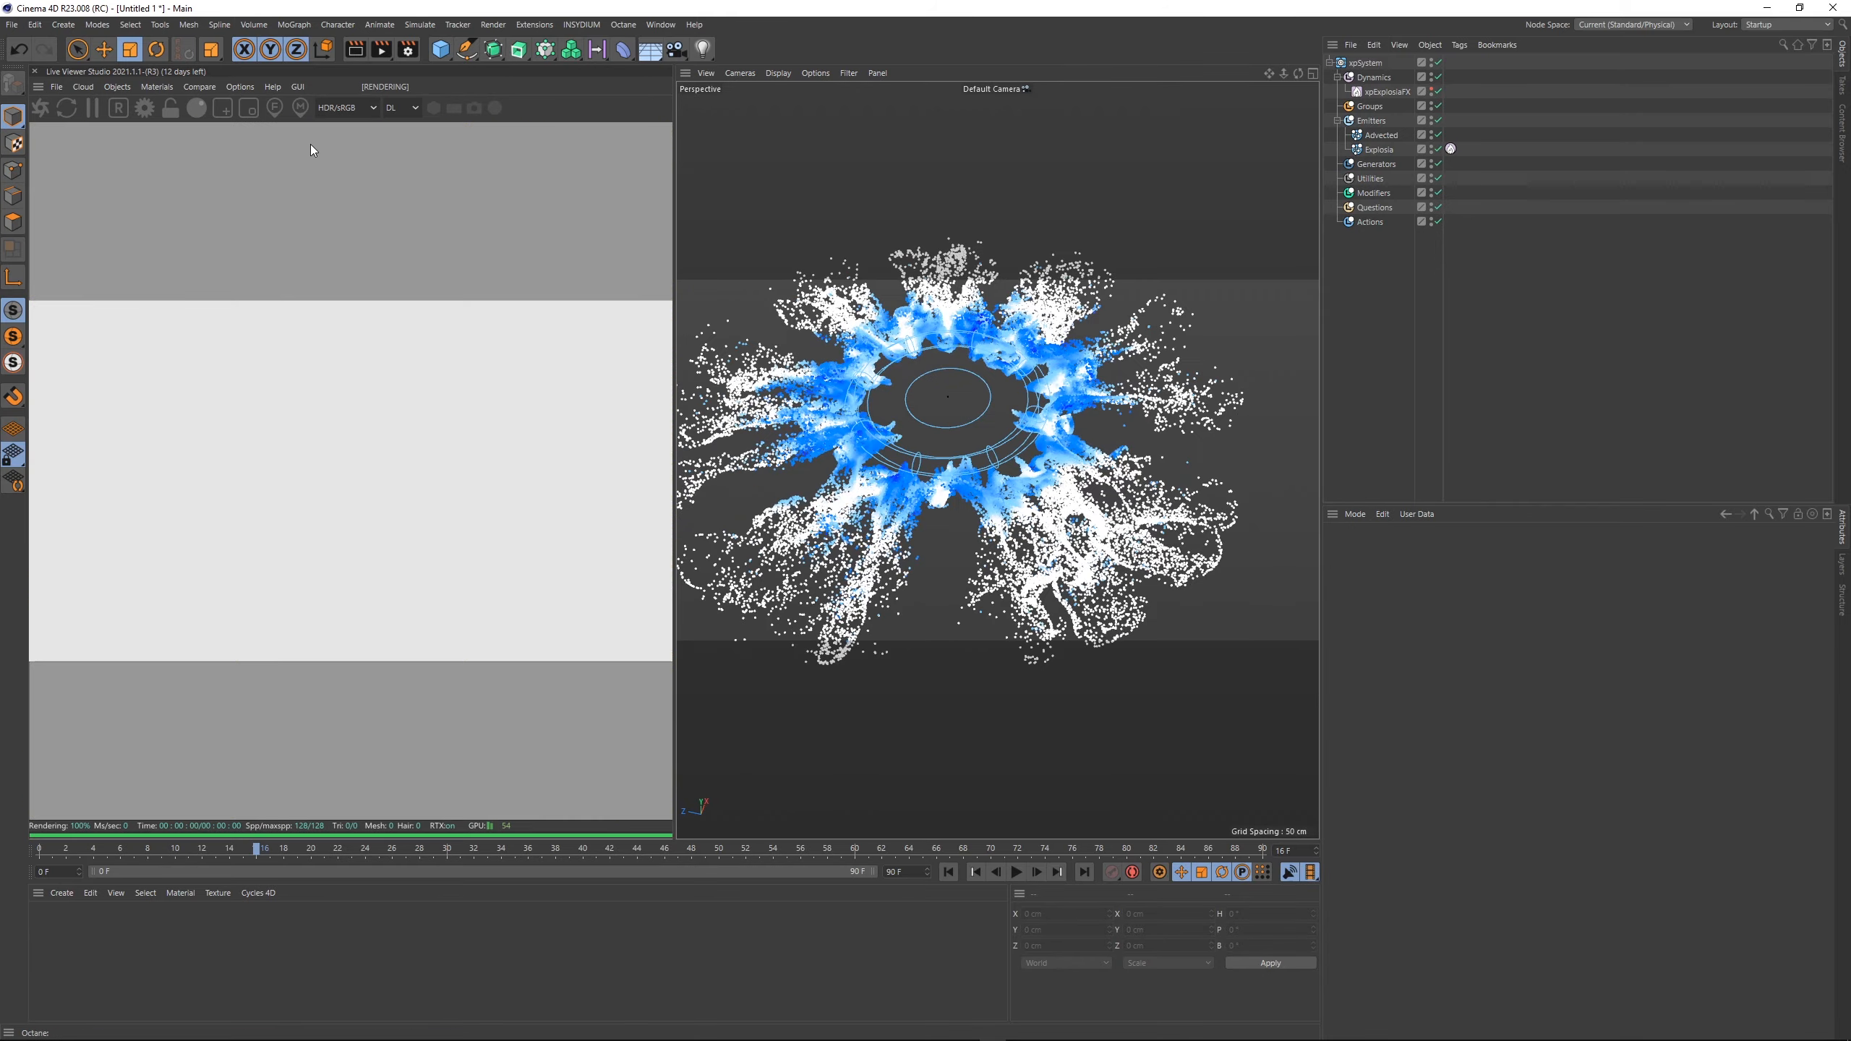
- Lock the Live Viewer's resolution and set the render output size to 2048 x 2048 pixels
{"action": "left_click", "coordinate": [172, 108]}
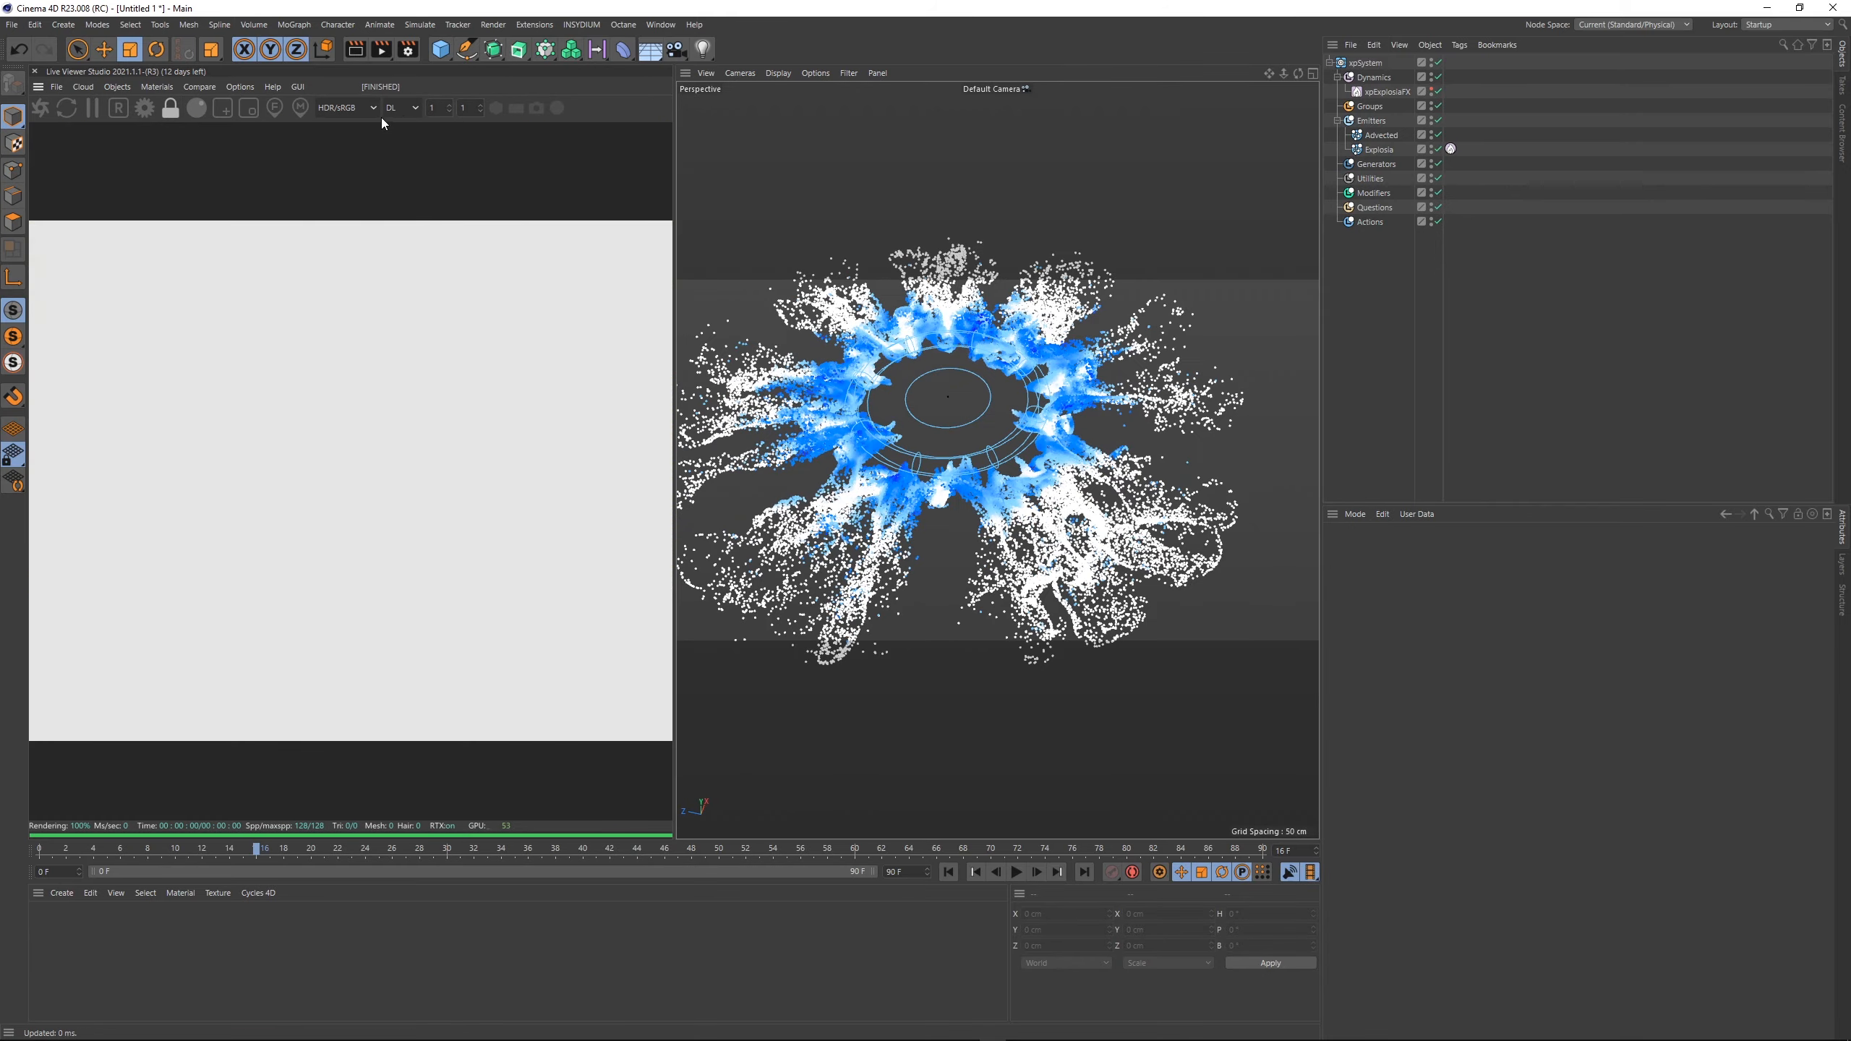
{"action": "left_click", "coordinate": [406, 50]}
{"action": "double_click", "coordinate": [662, 110]}
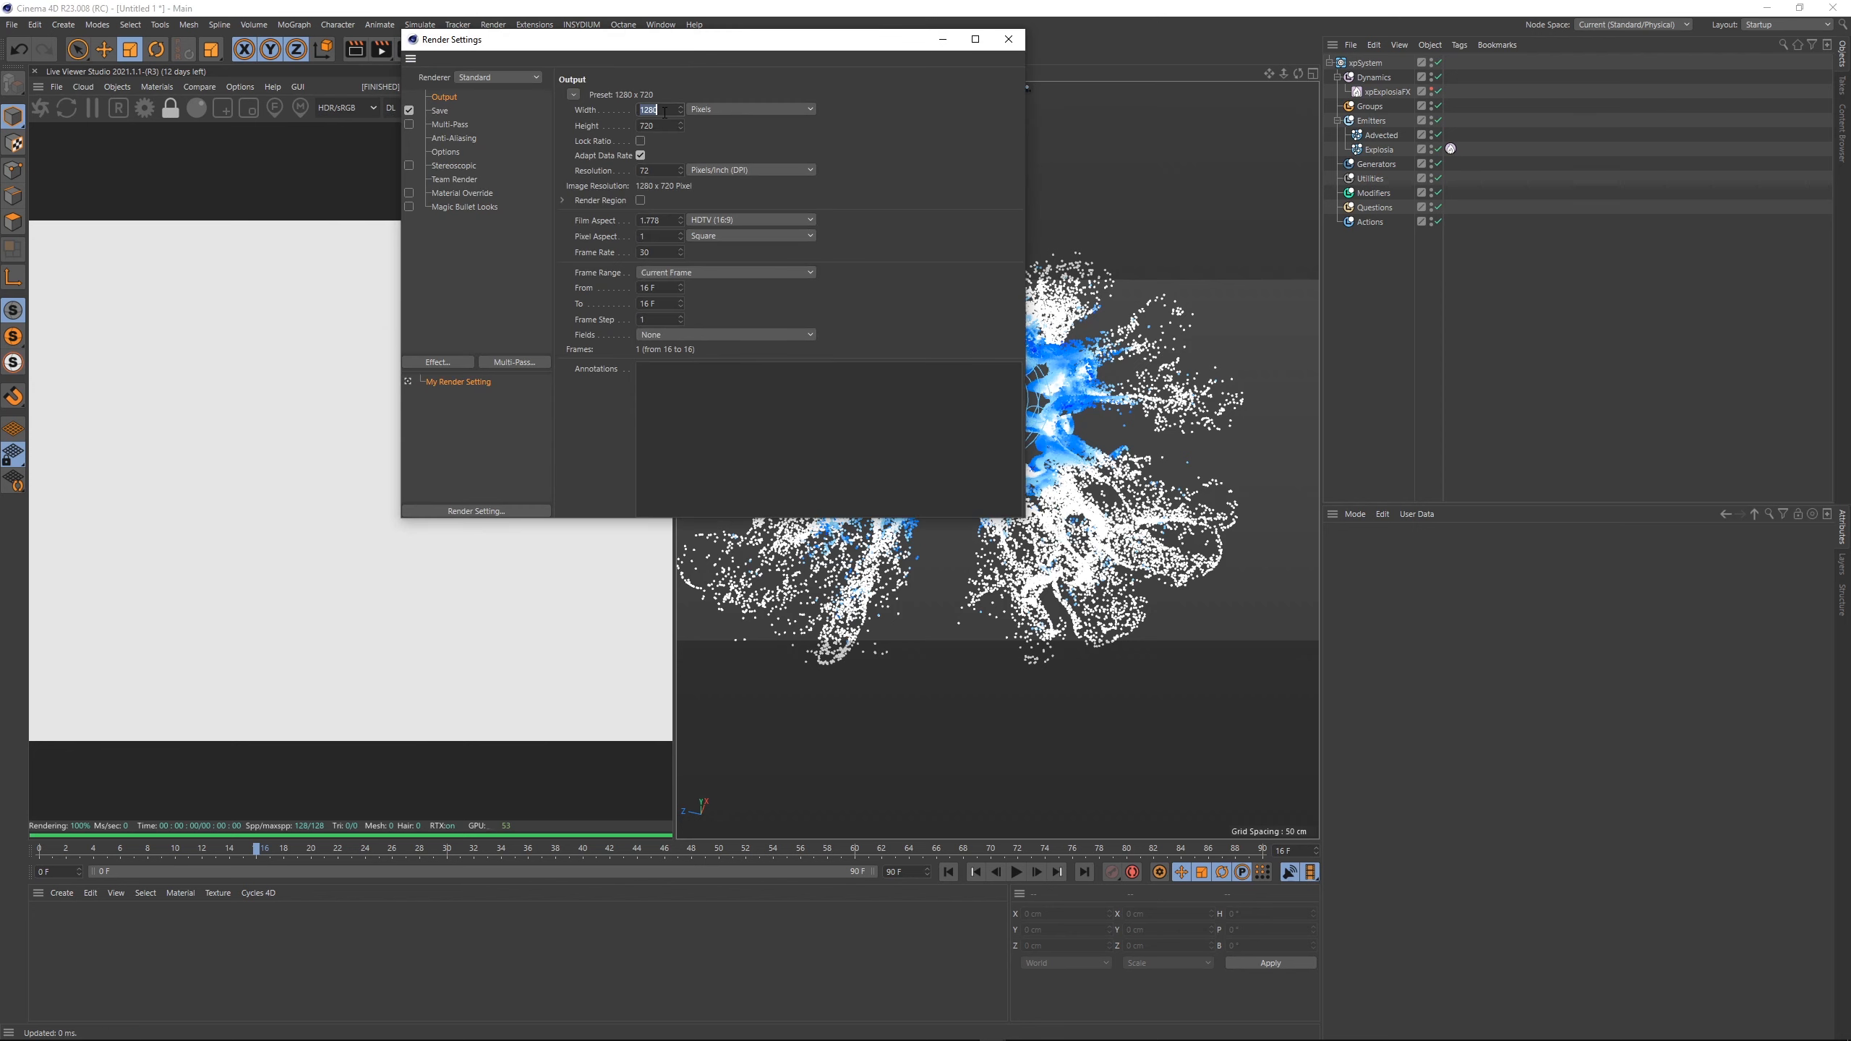
{"action": "type", "text": "2048"}
{"action": "key", "text": "Tab"}
{"action": "type", "text": "20"}
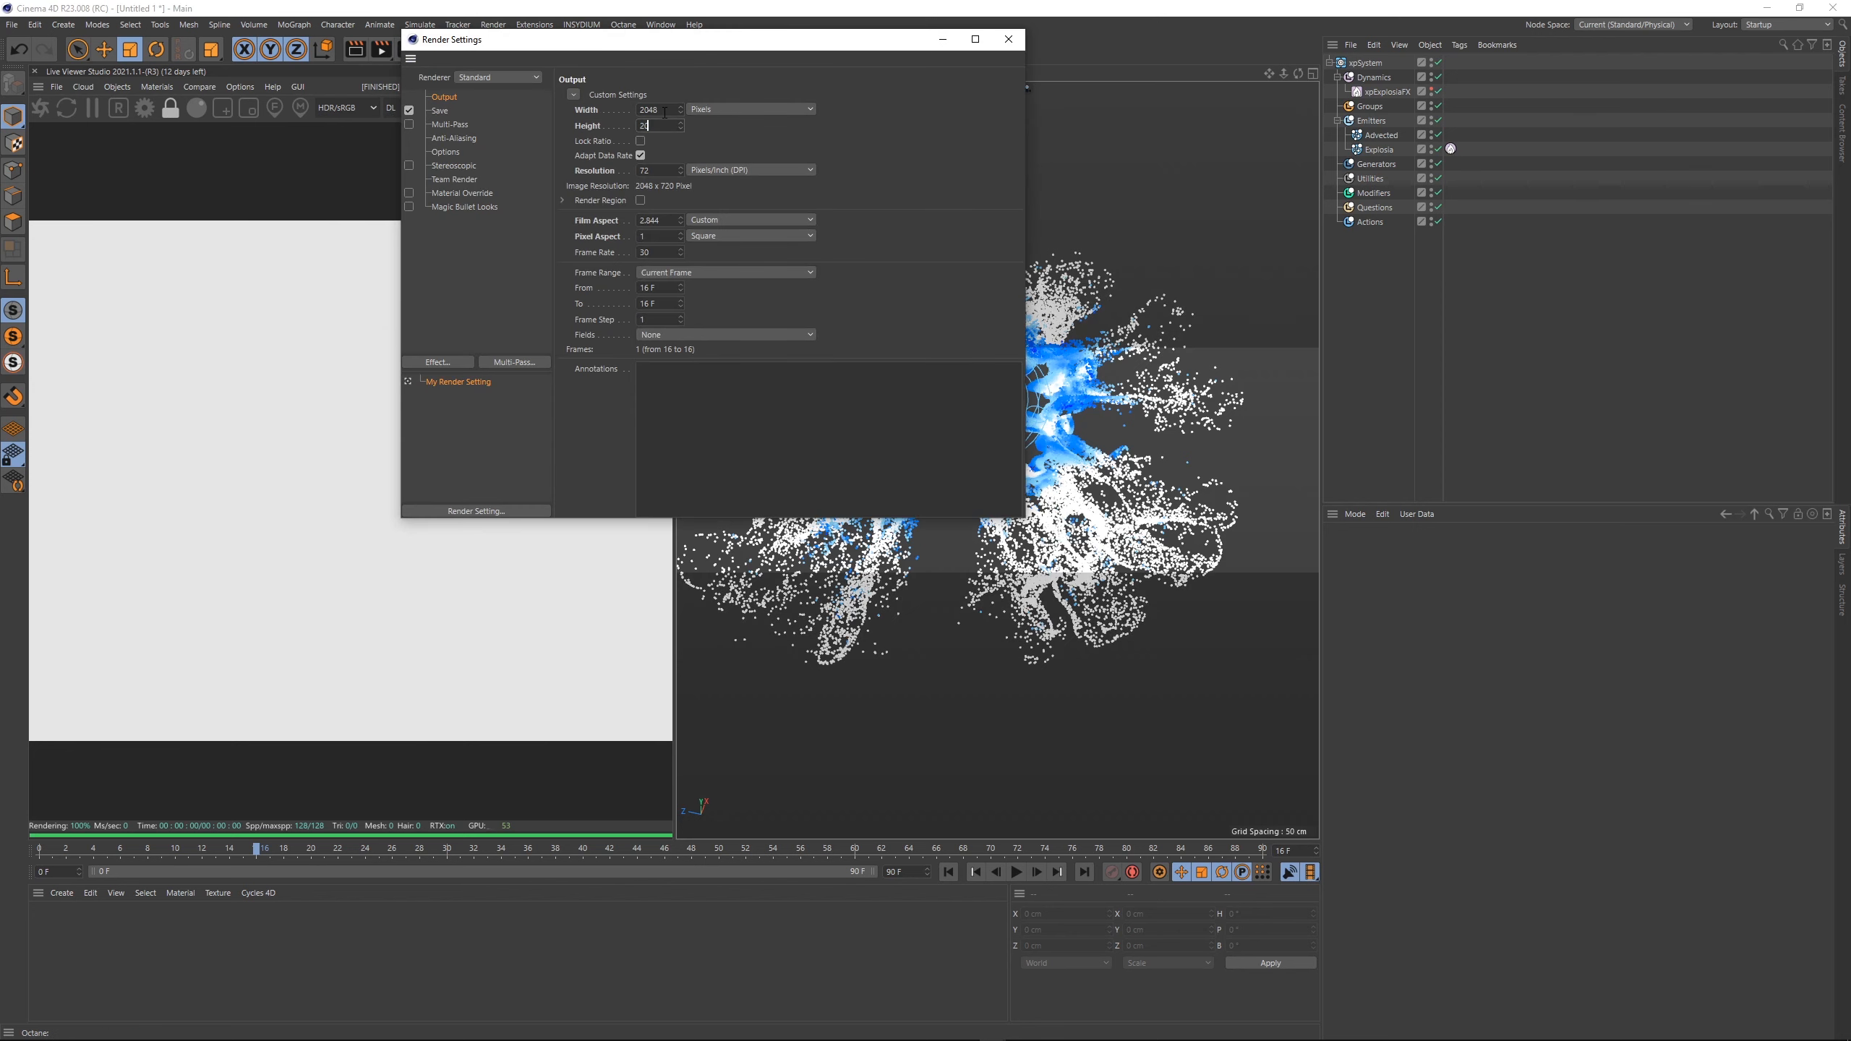
{"action": "type", "text": "48"}
{"action": "key", "text": "Return"}
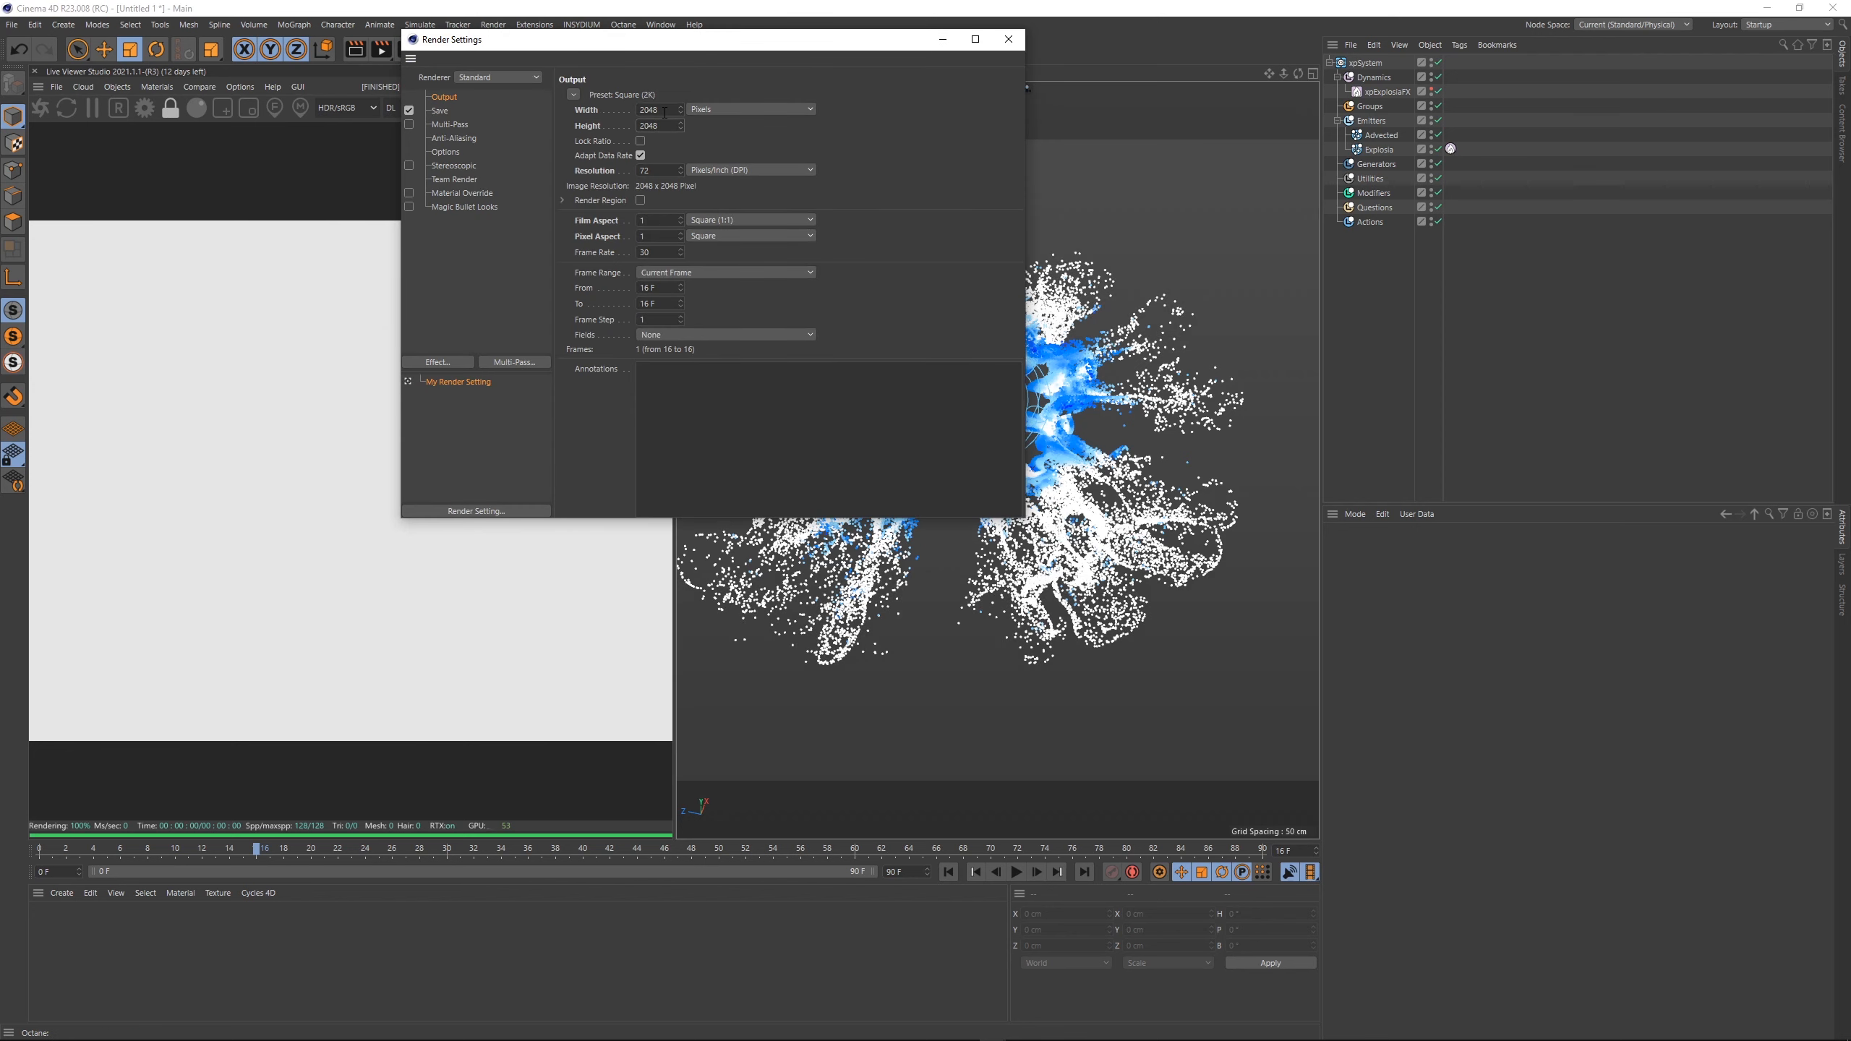
{"action": "left_click", "coordinate": [1009, 39]}
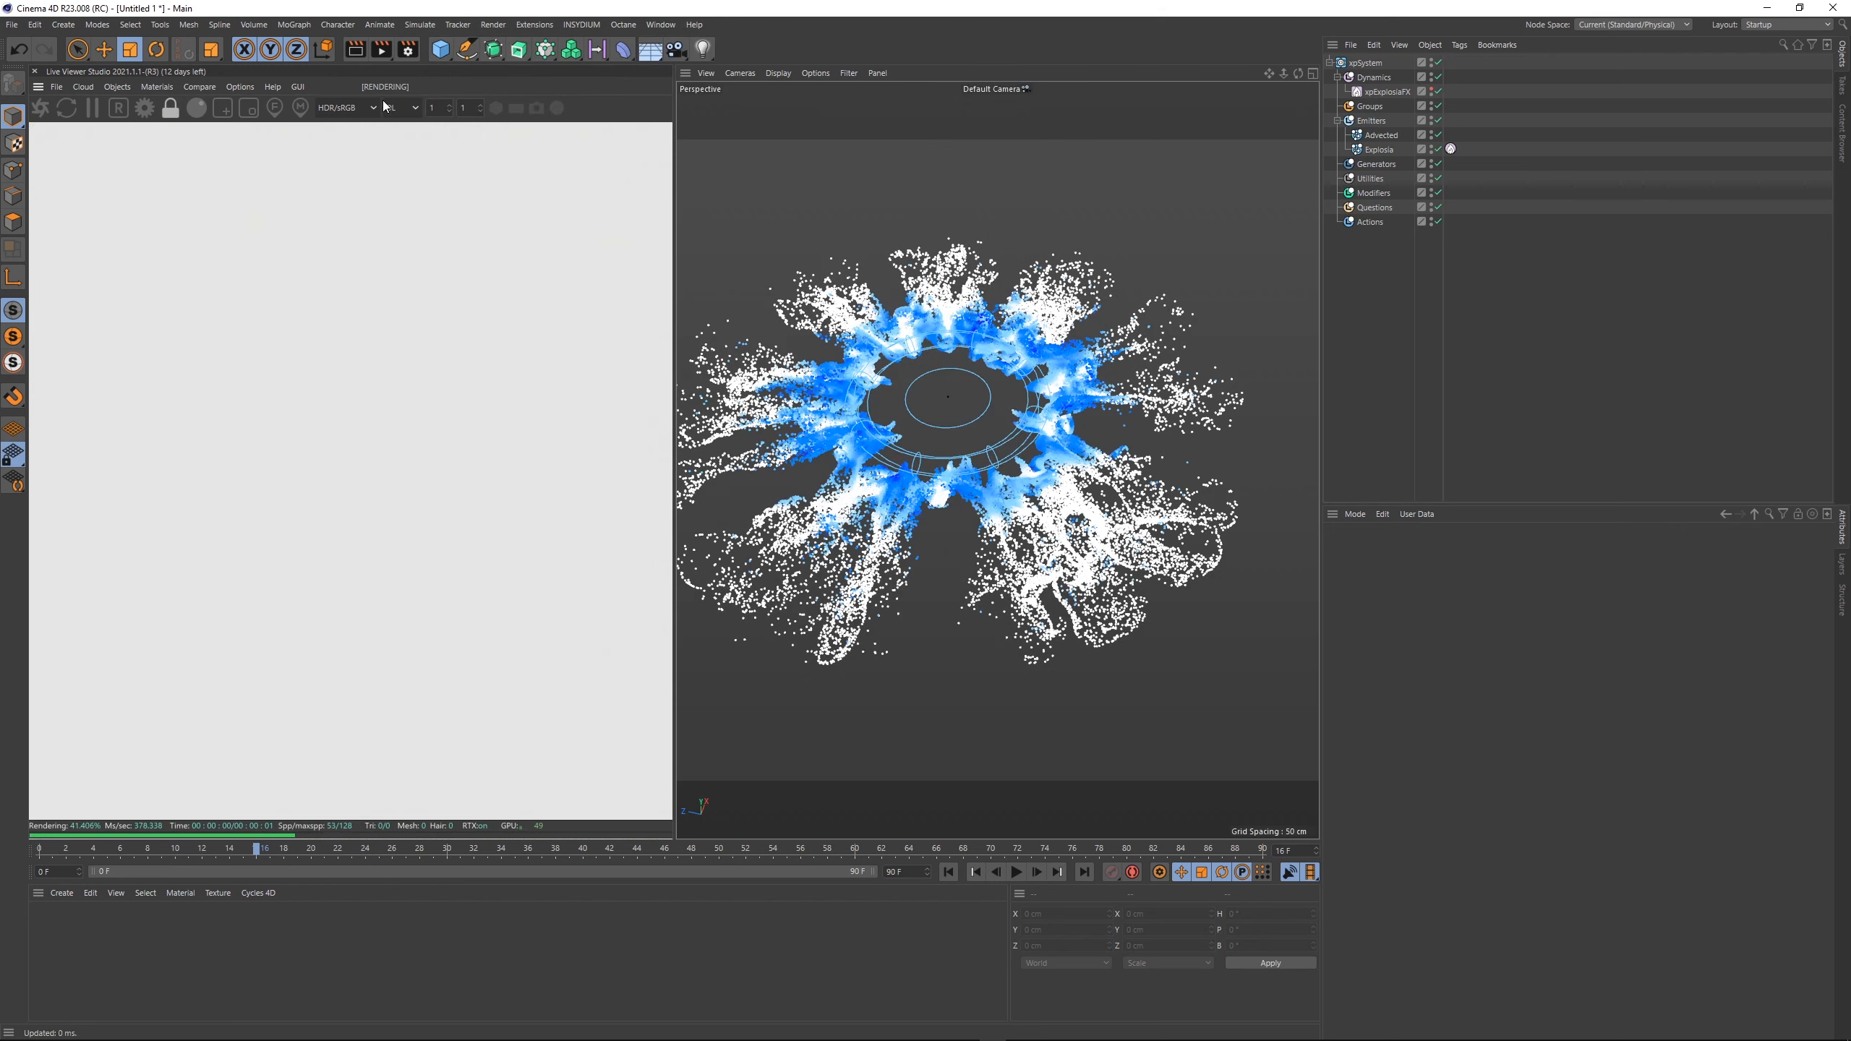
- Switch the Live Viewer's kernel to PT and add an Octane texture environment with its color value set to 0% for black
{"action": "left_click", "coordinate": [415, 107]}
{"action": "left_click", "coordinate": [412, 143]}
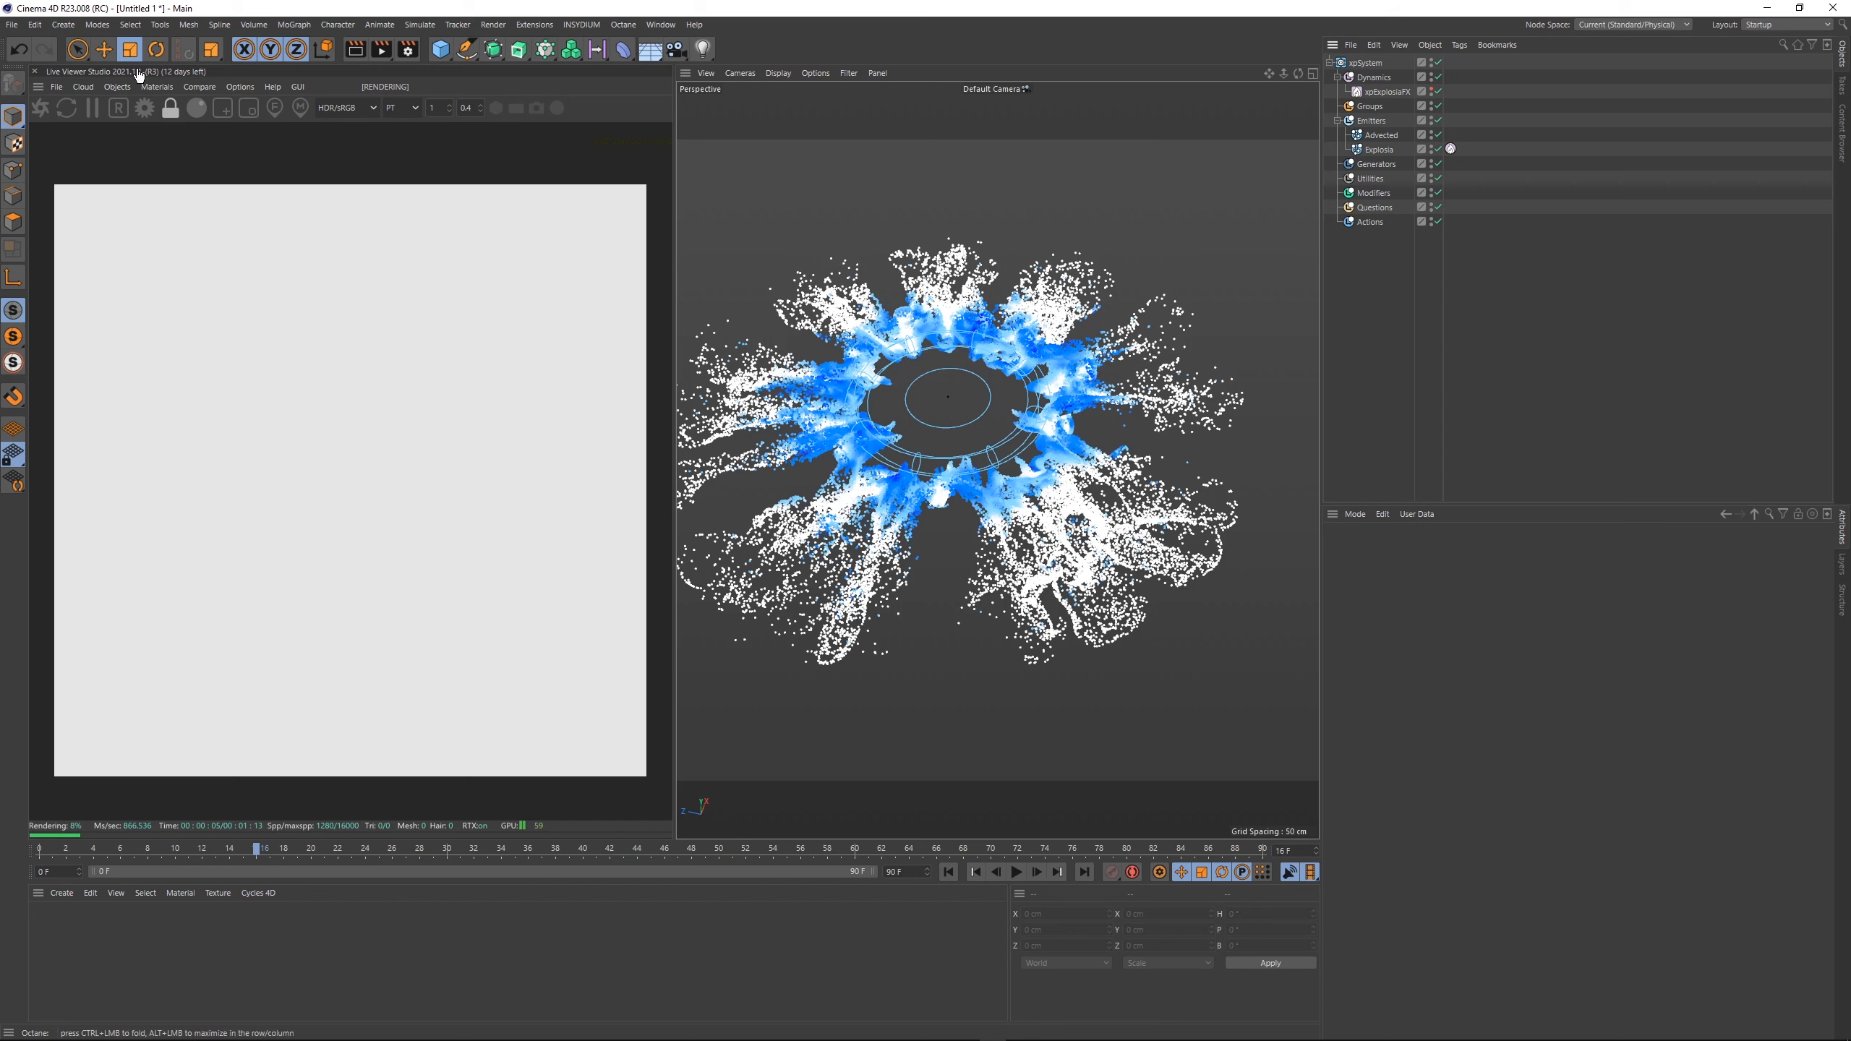
{"action": "left_click", "coordinate": [118, 87]}
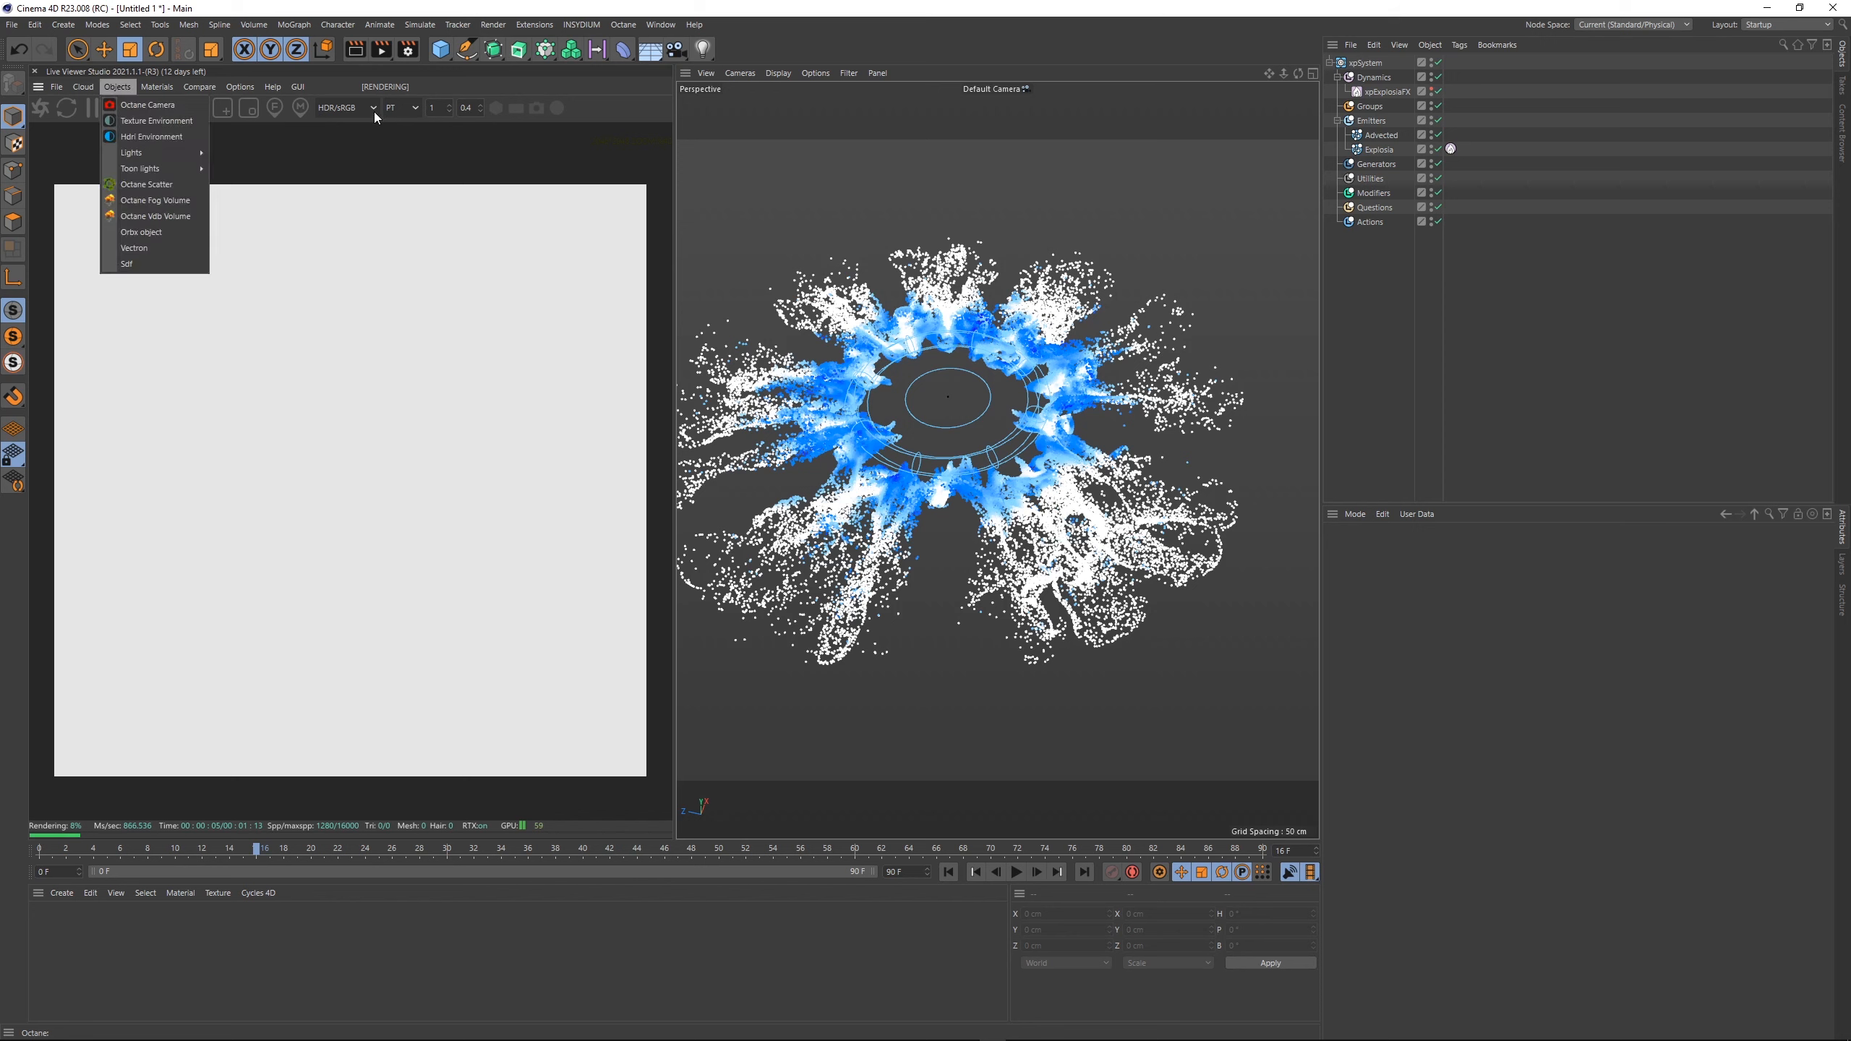
{"action": "left_click", "coordinate": [142, 121]}
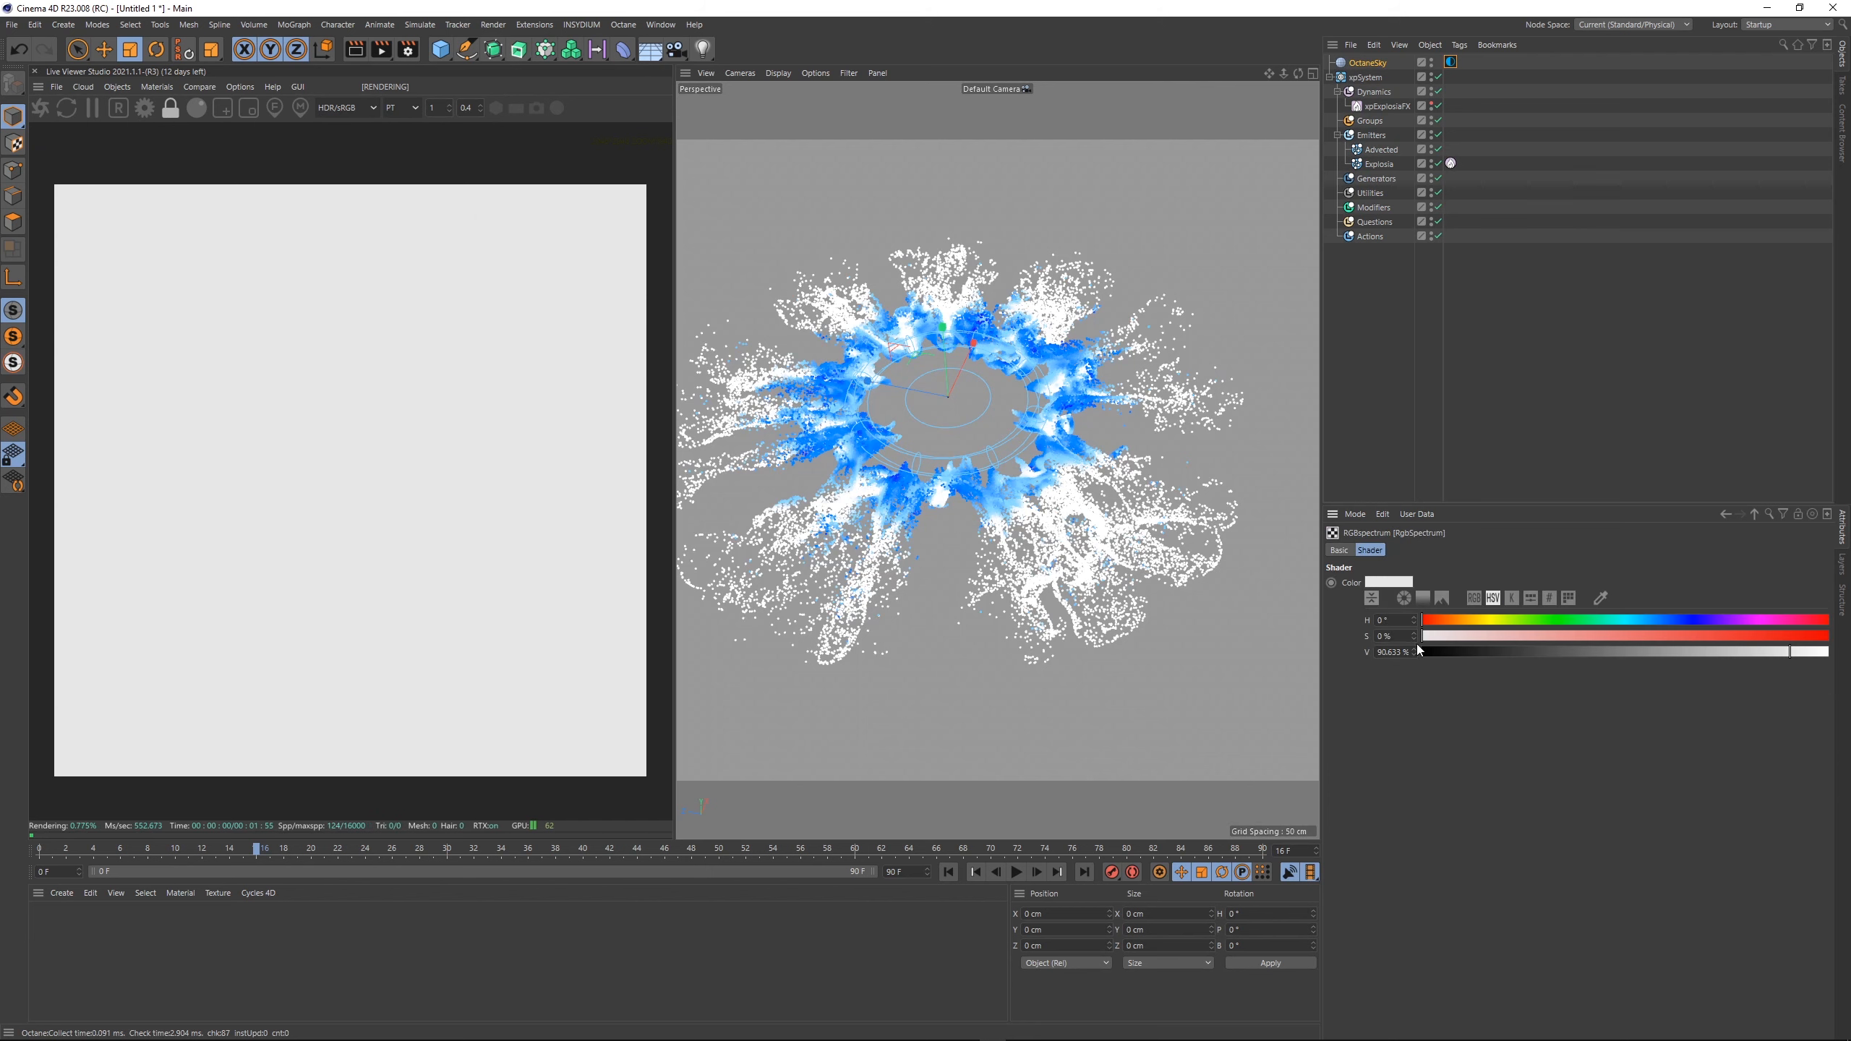
{"action": "left_click_drag", "start_coordinate": [1441, 651], "coordinate": [1414, 652]}
{"action": "left_click", "coordinate": [1542, 325]}
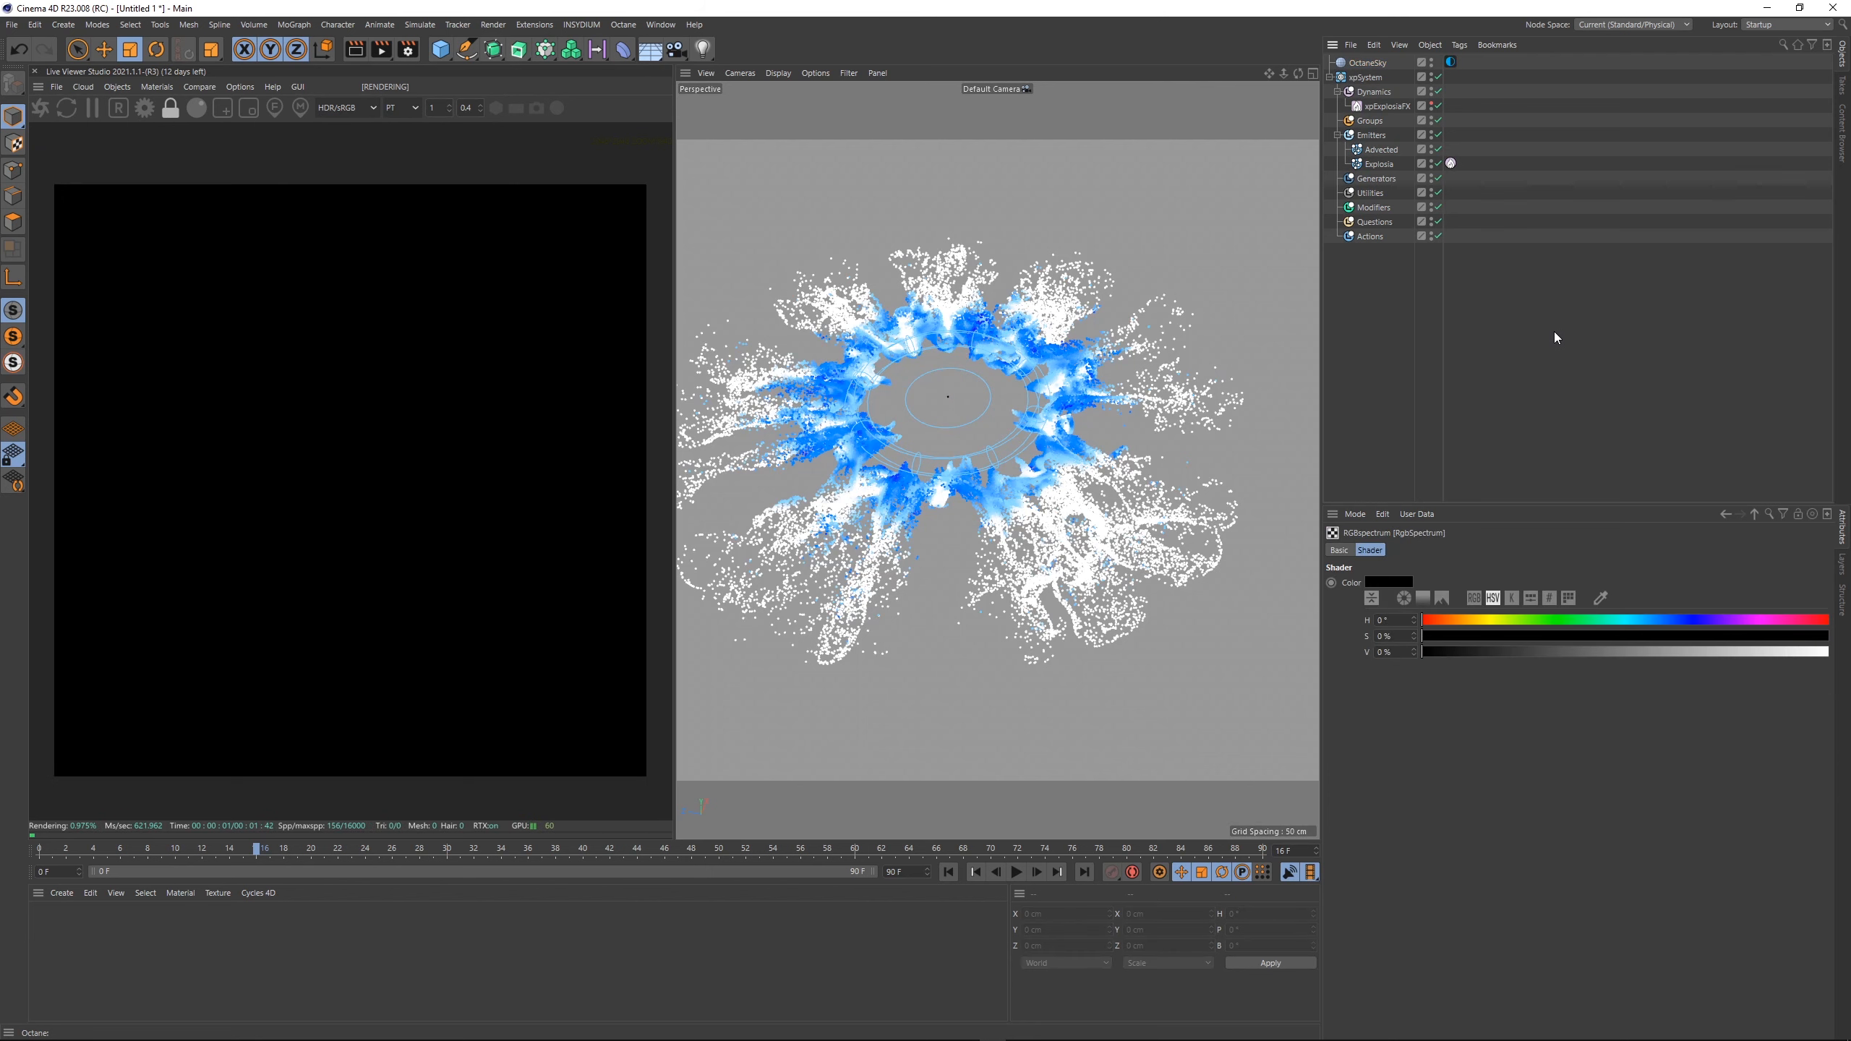
- Add an Octane ObjectTag to the Advected emitter and set its particle rendering to Geometry
{"action": "right_click", "coordinate": [1379, 153]}
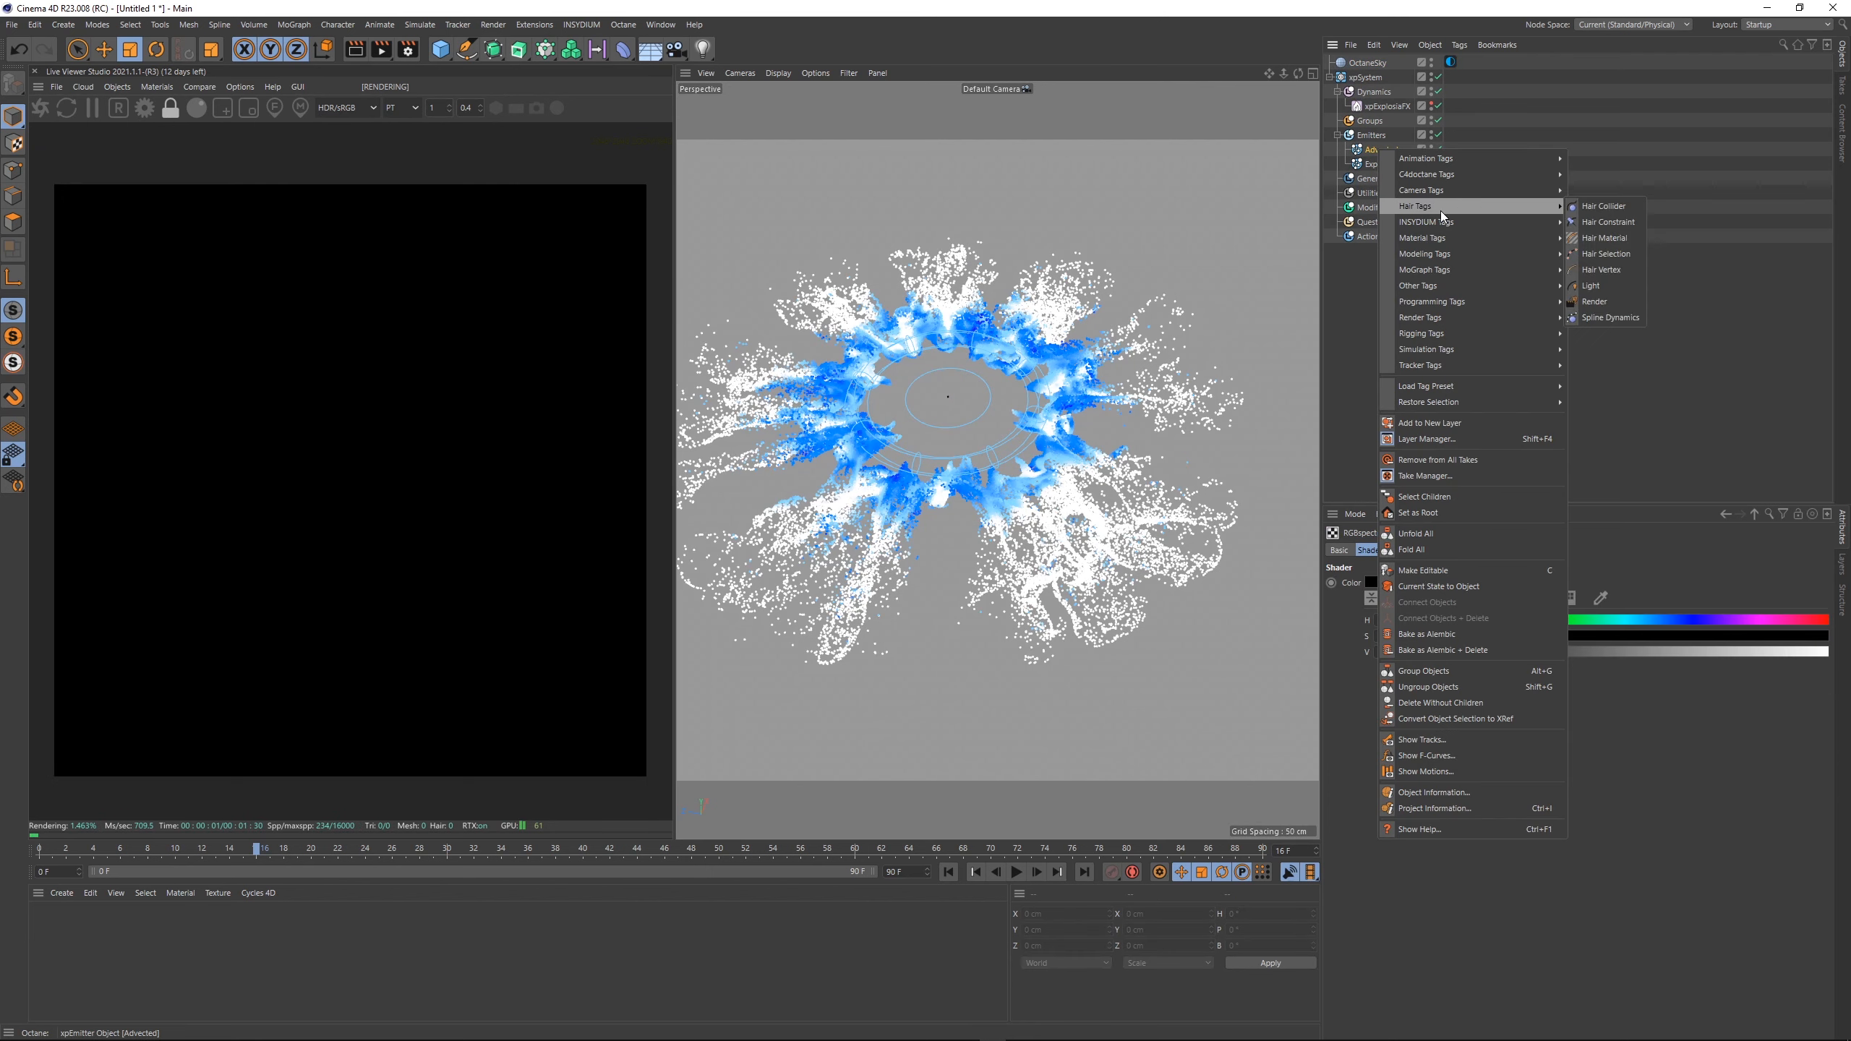
{"action": "mouse_move", "coordinate": [1501, 174]}
{"action": "left_click", "coordinate": [1599, 223]}
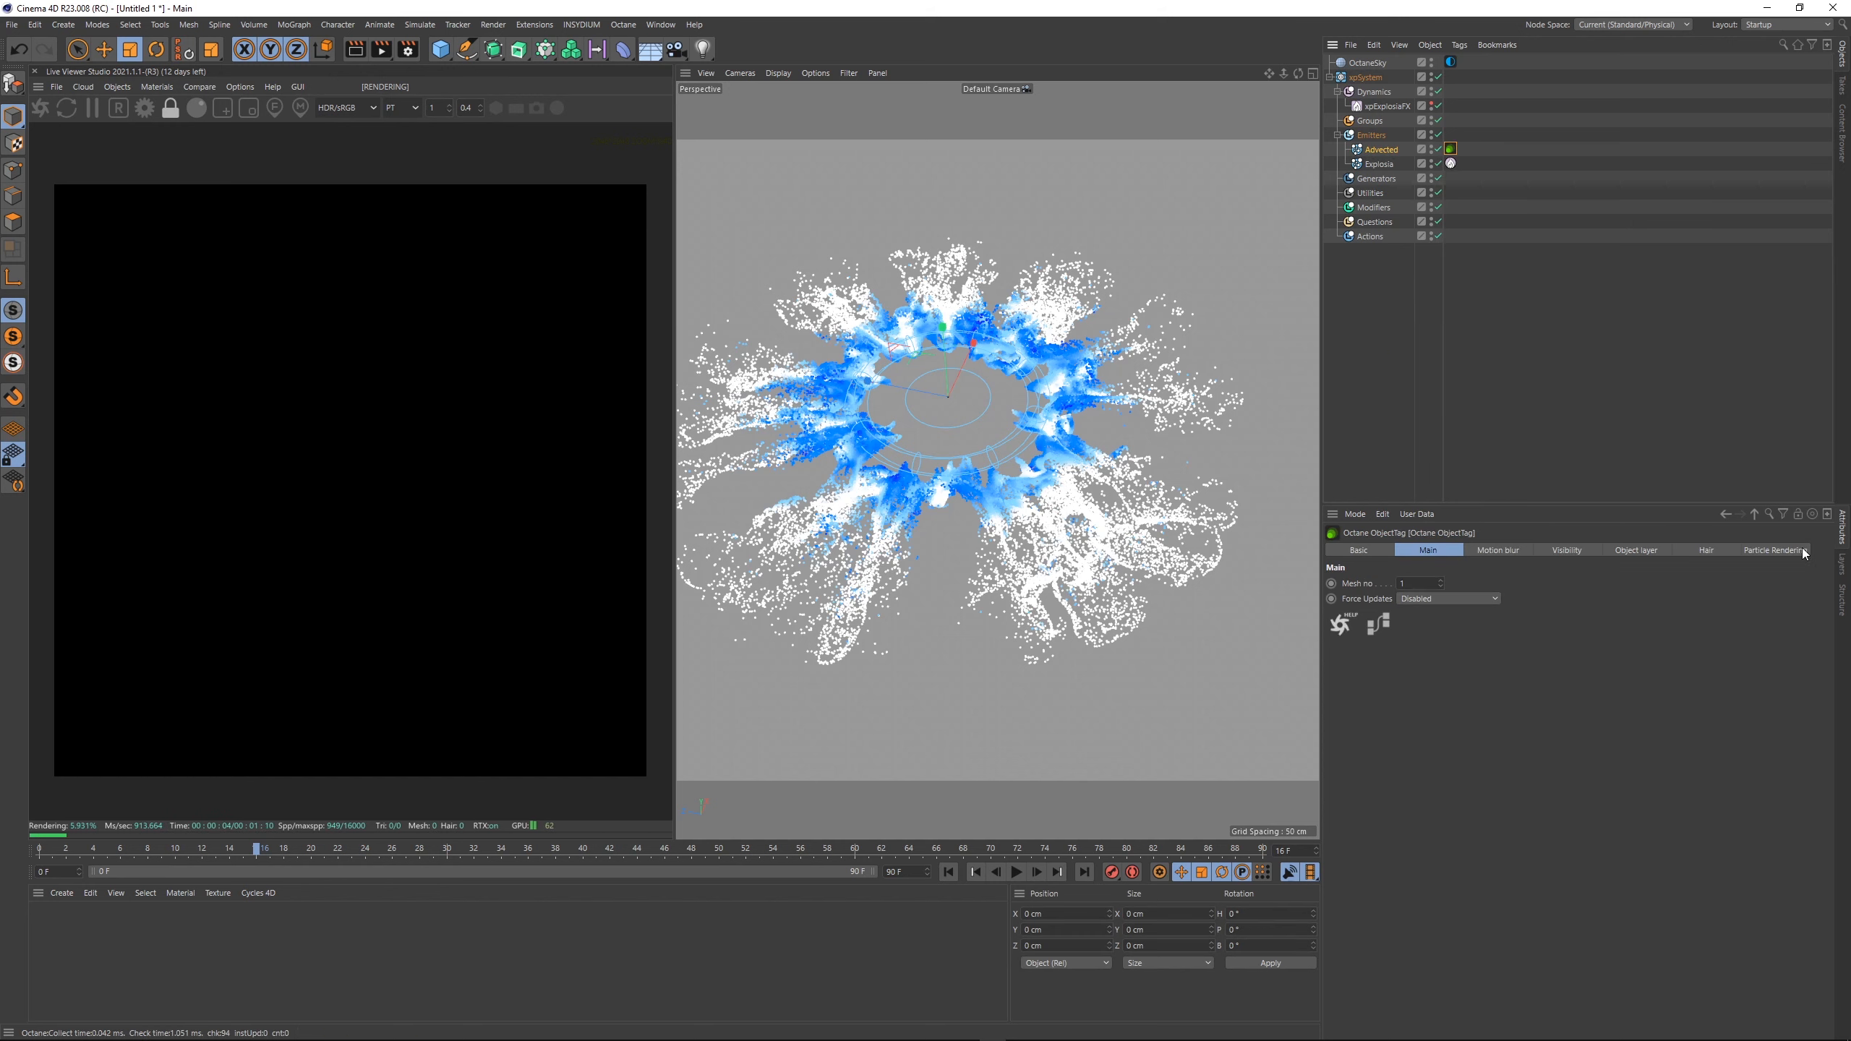
{"action": "left_click", "coordinate": [1777, 550]}
{"action": "left_click", "coordinate": [1411, 583]}
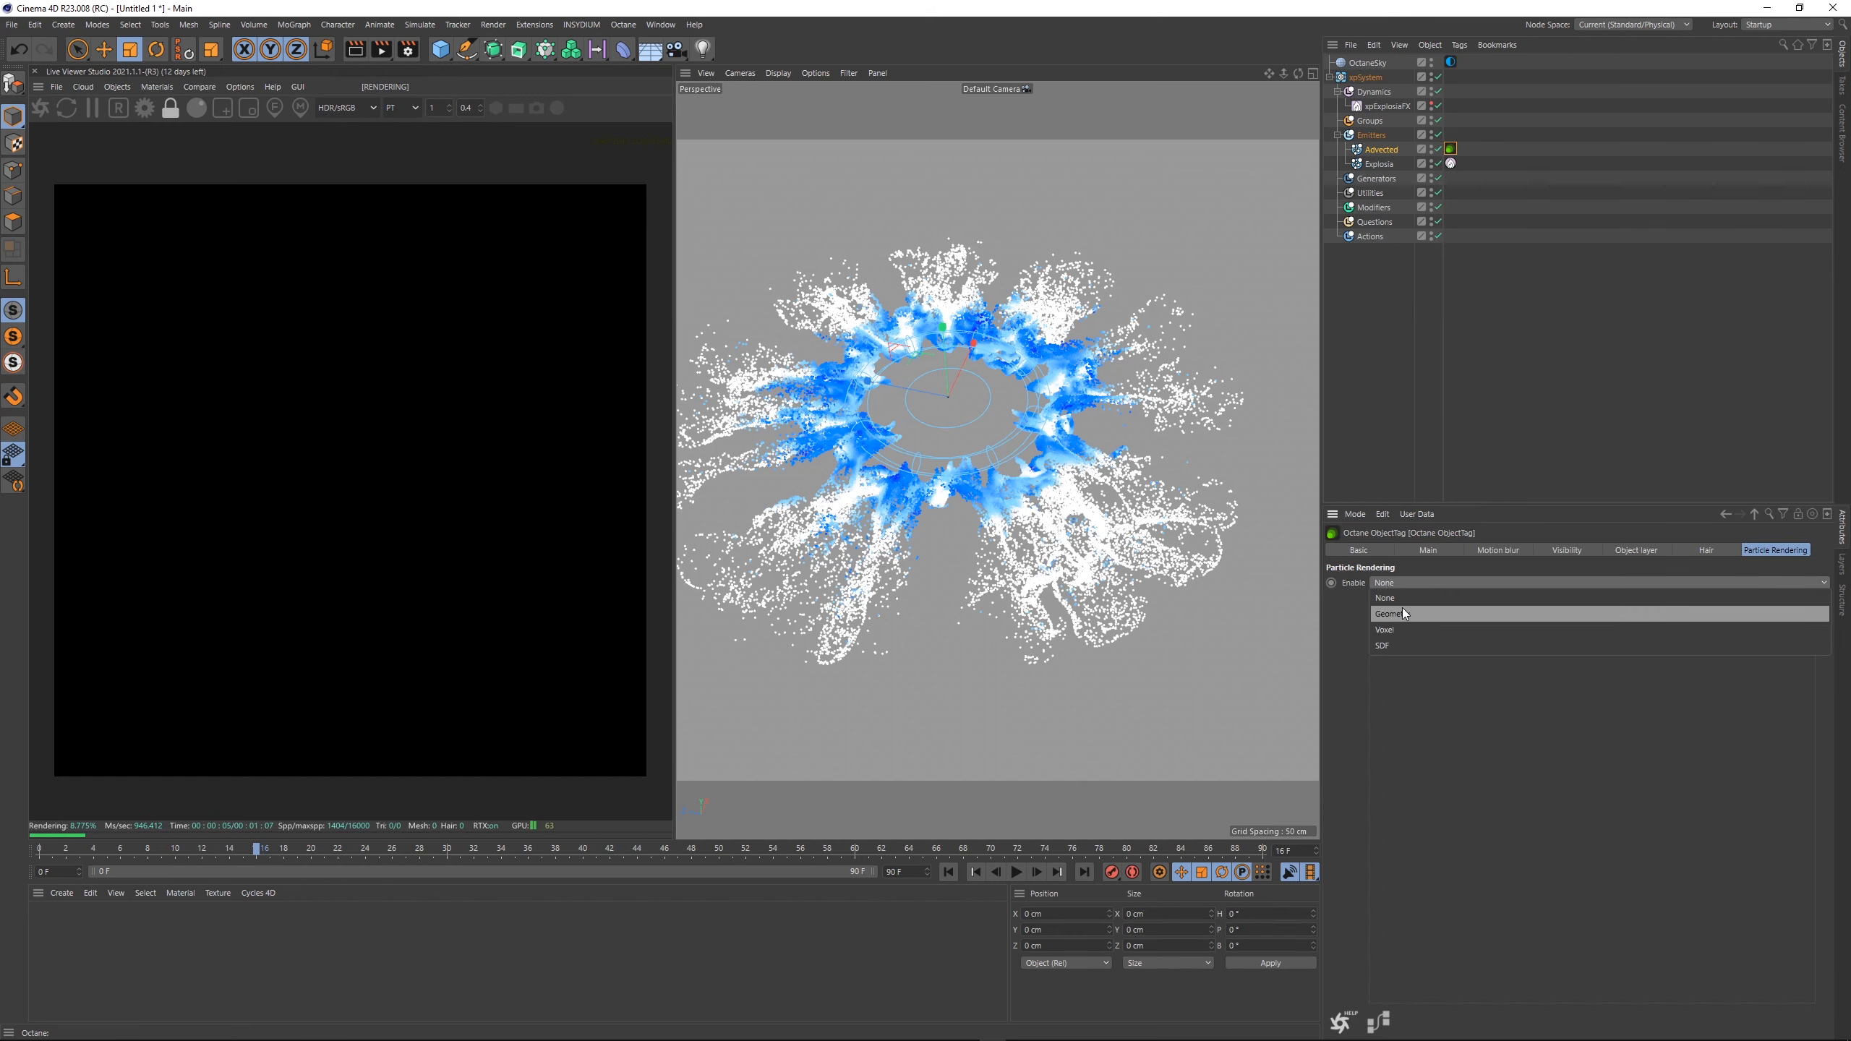
{"action": "left_click", "coordinate": [1403, 608]}
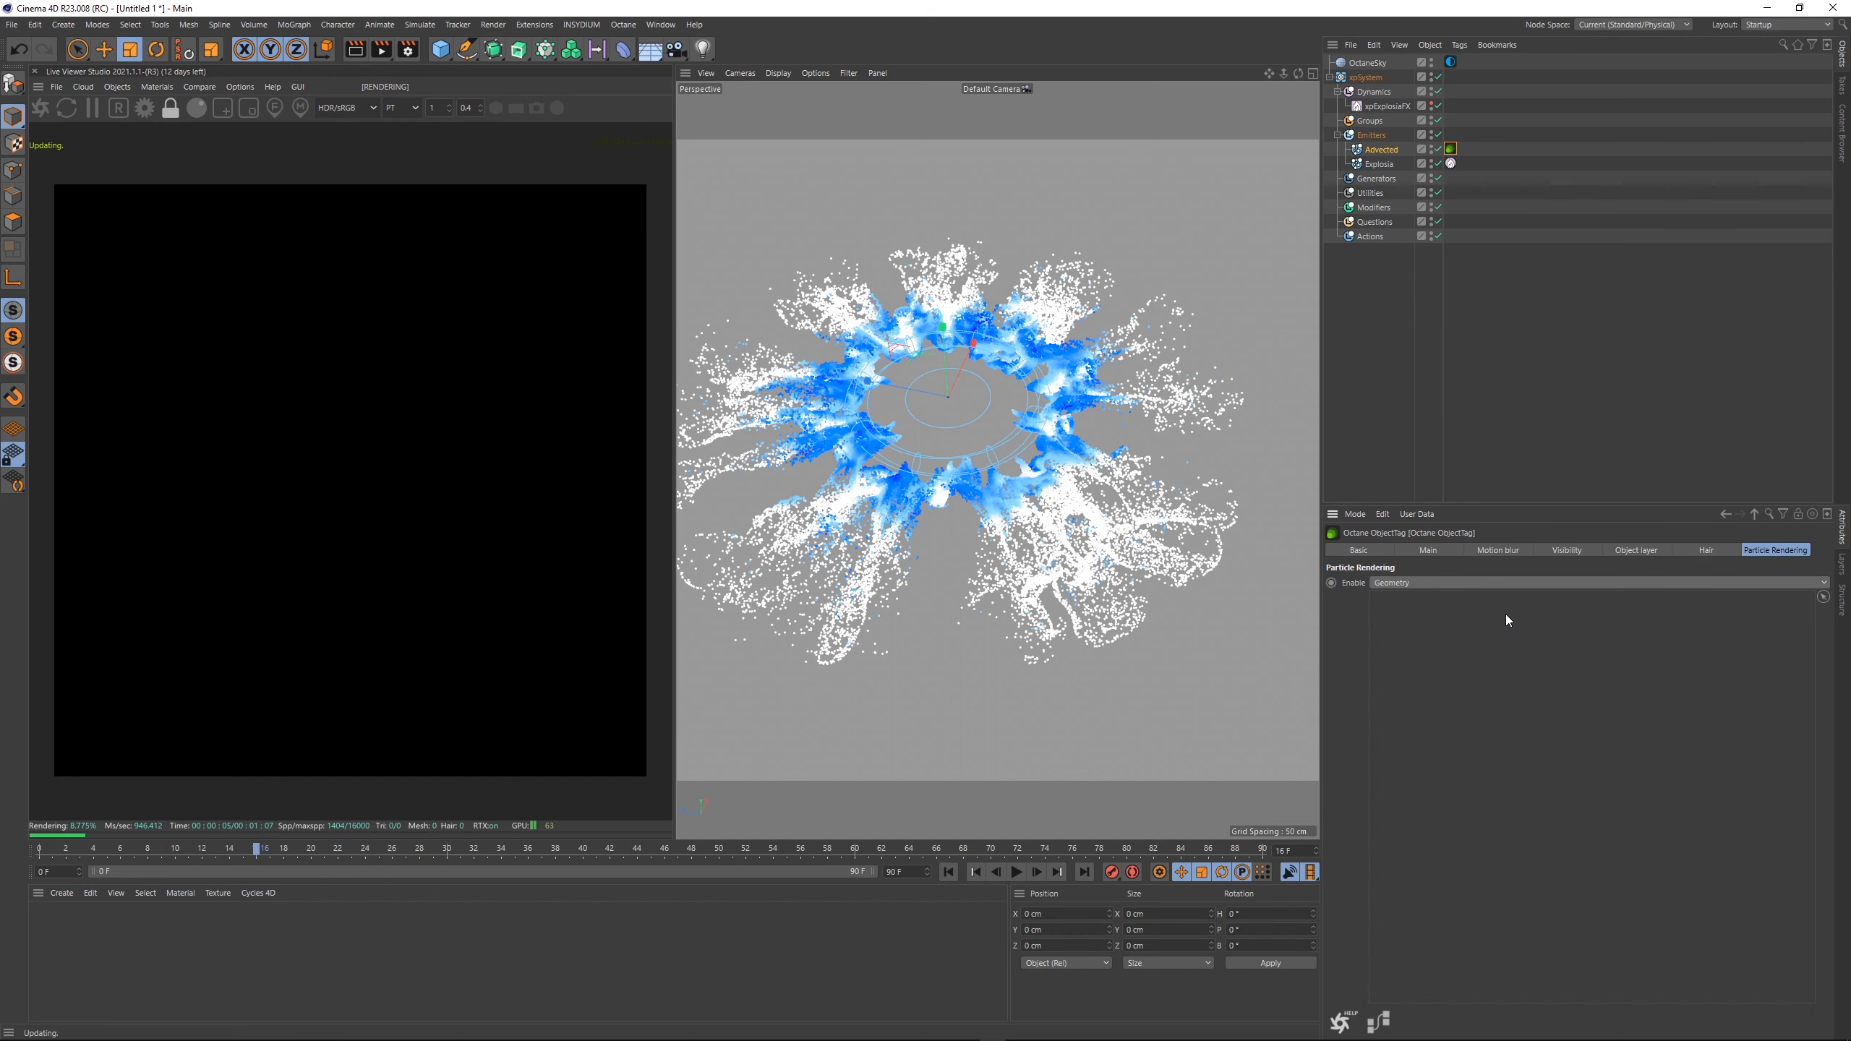
{"action": "left_click", "coordinate": [1733, 353]}
- Add an Octane Arealight and move it away from the particles along Z to about -597 cm
{"action": "left_click", "coordinate": [118, 87]}
{"action": "mouse_move", "coordinate": [153, 152]}
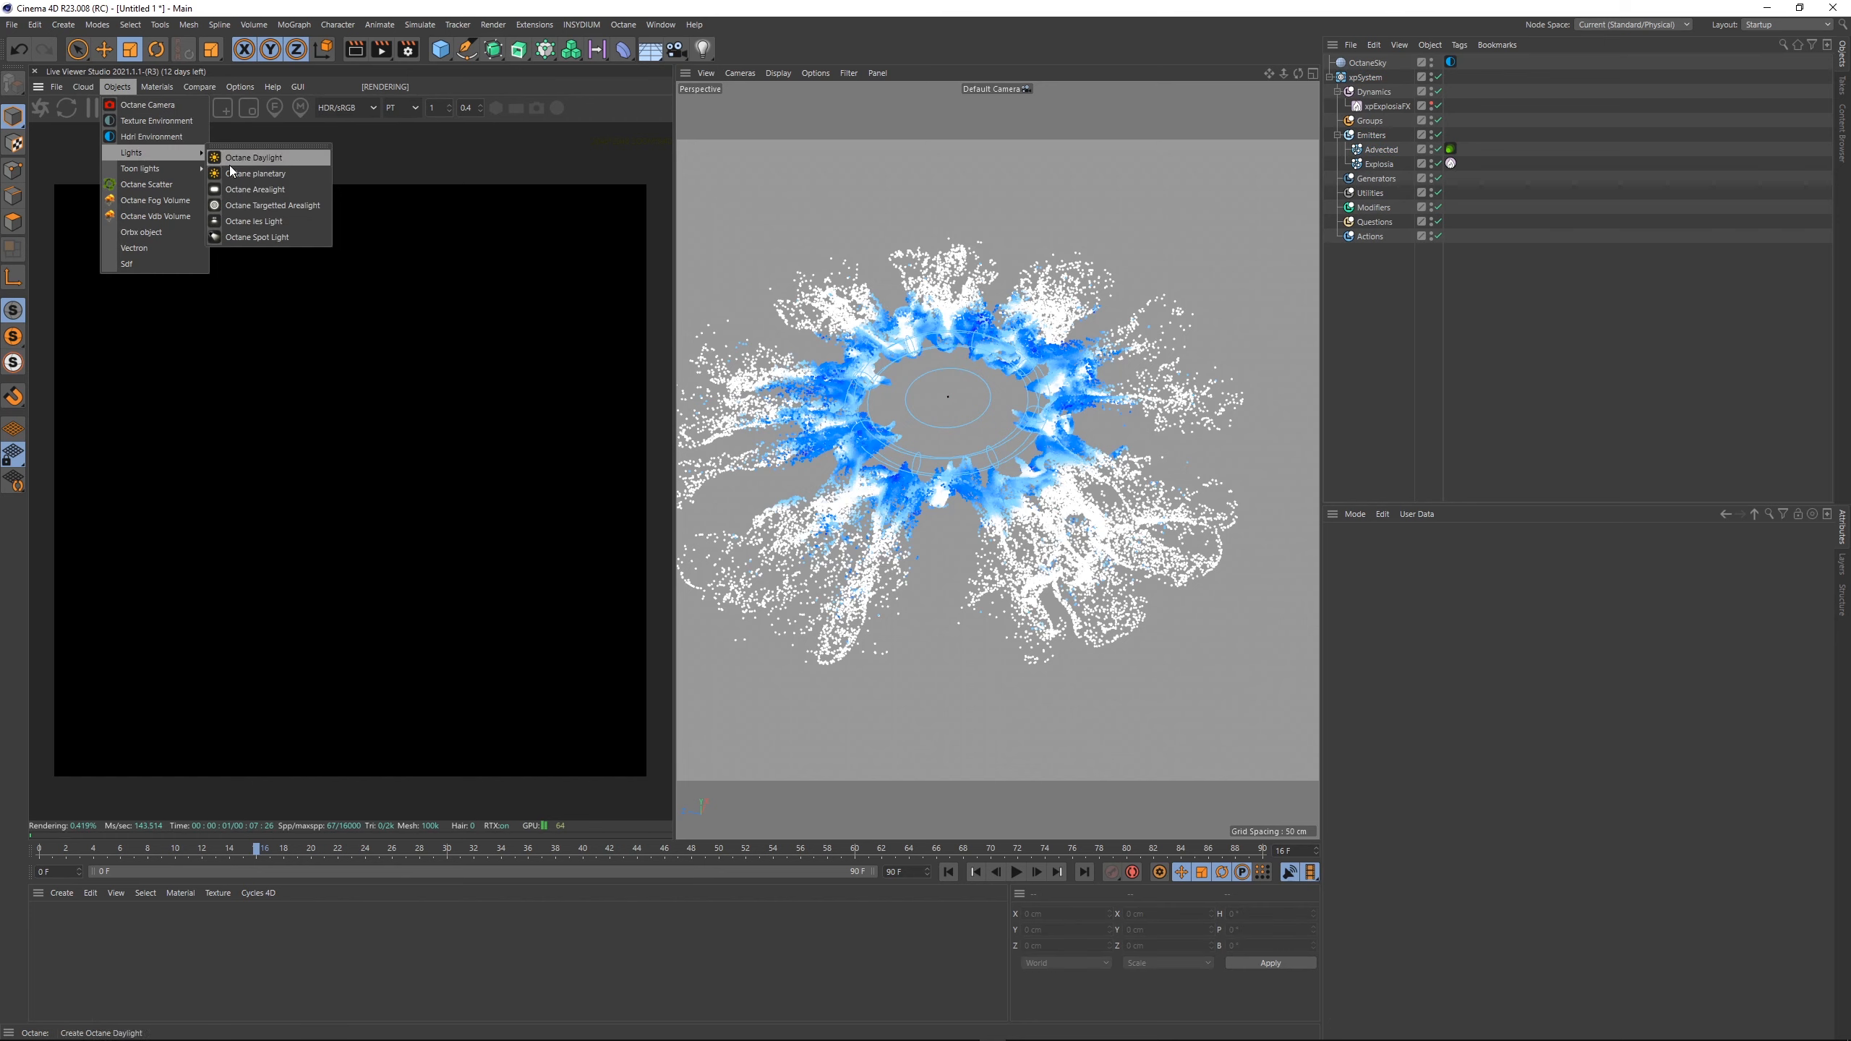
{"action": "left_click", "coordinate": [257, 189]}
{"action": "left_click_drag", "start_coordinate": [907, 393], "coordinate": [1314, 472]}
{"action": "right_click_drag", "start_coordinate": [1033, 448], "coordinate": [981, 519], "text": "alt"}
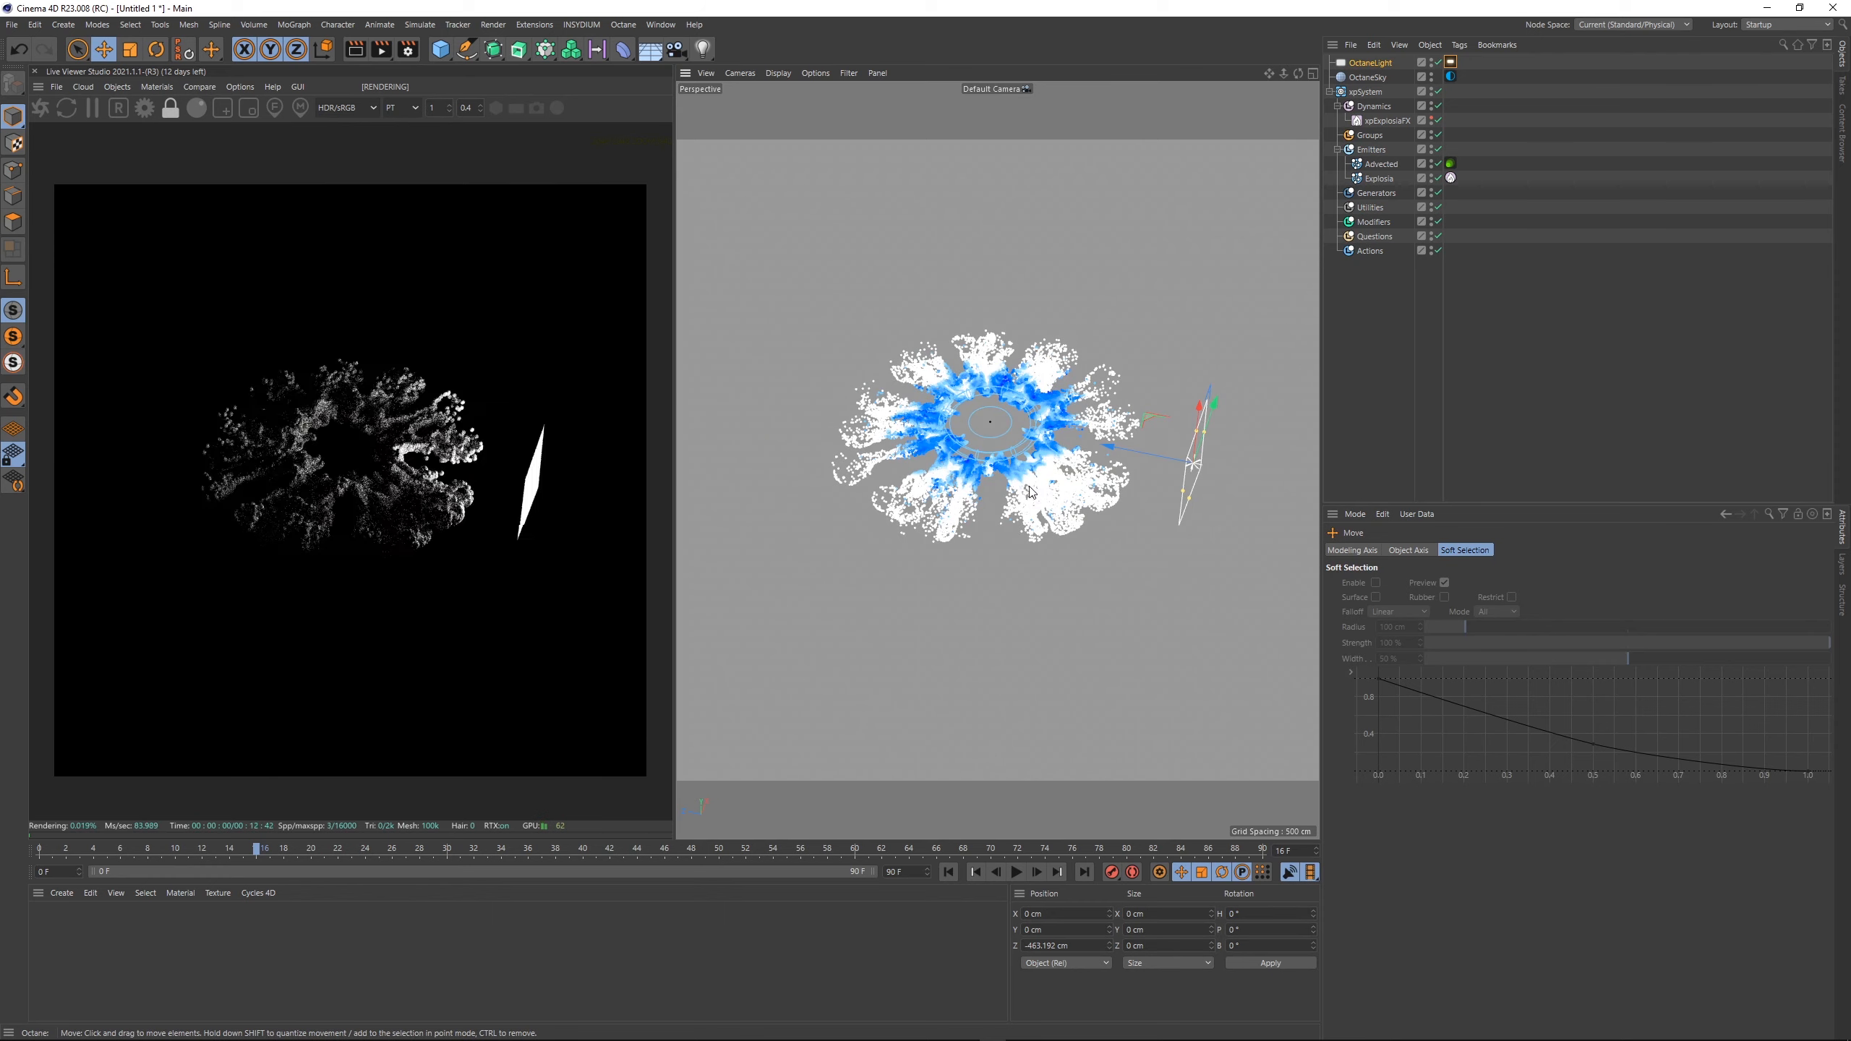
{"action": "middle_click_drag", "start_coordinate": [980, 520], "coordinate": [960, 513], "text": "alt"}
{"action": "left_click_drag", "start_coordinate": [1081, 440], "coordinate": [1149, 454]}
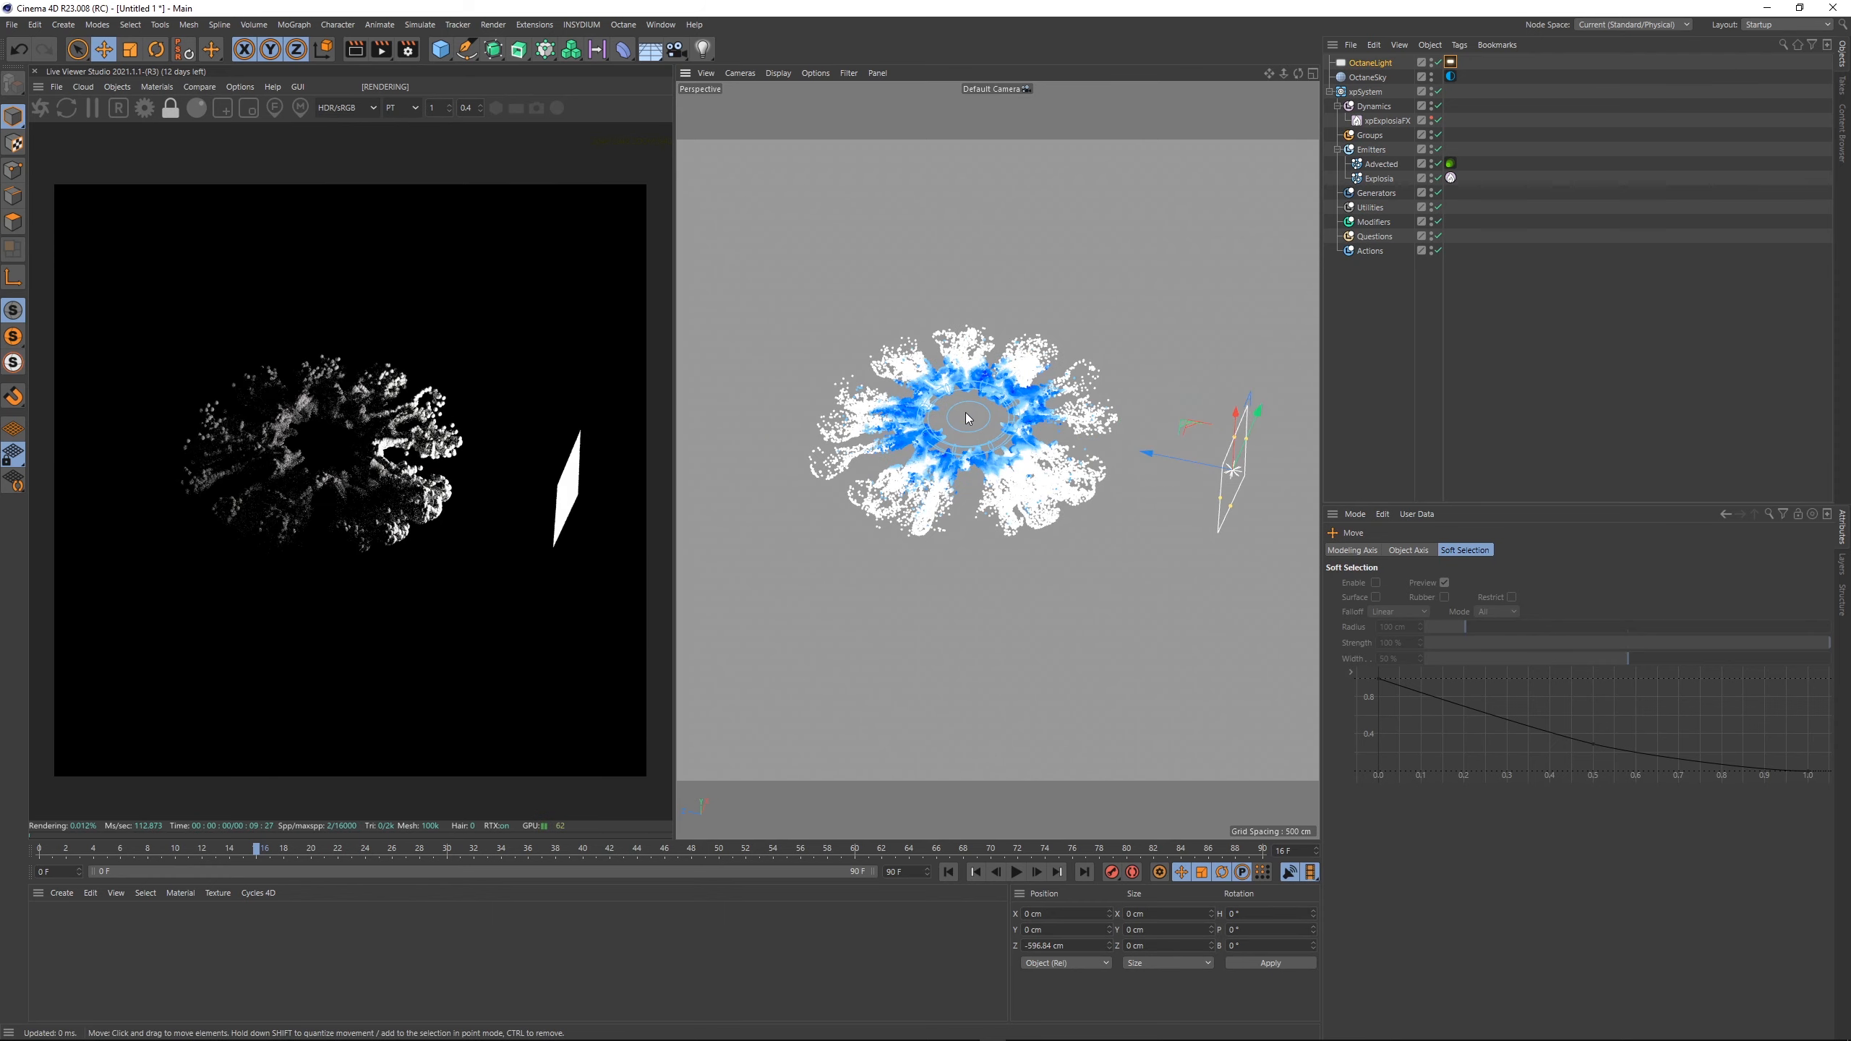
{"action": "right_click_drag", "start_coordinate": [965, 413], "coordinate": [1037, 380], "text": "alt"}
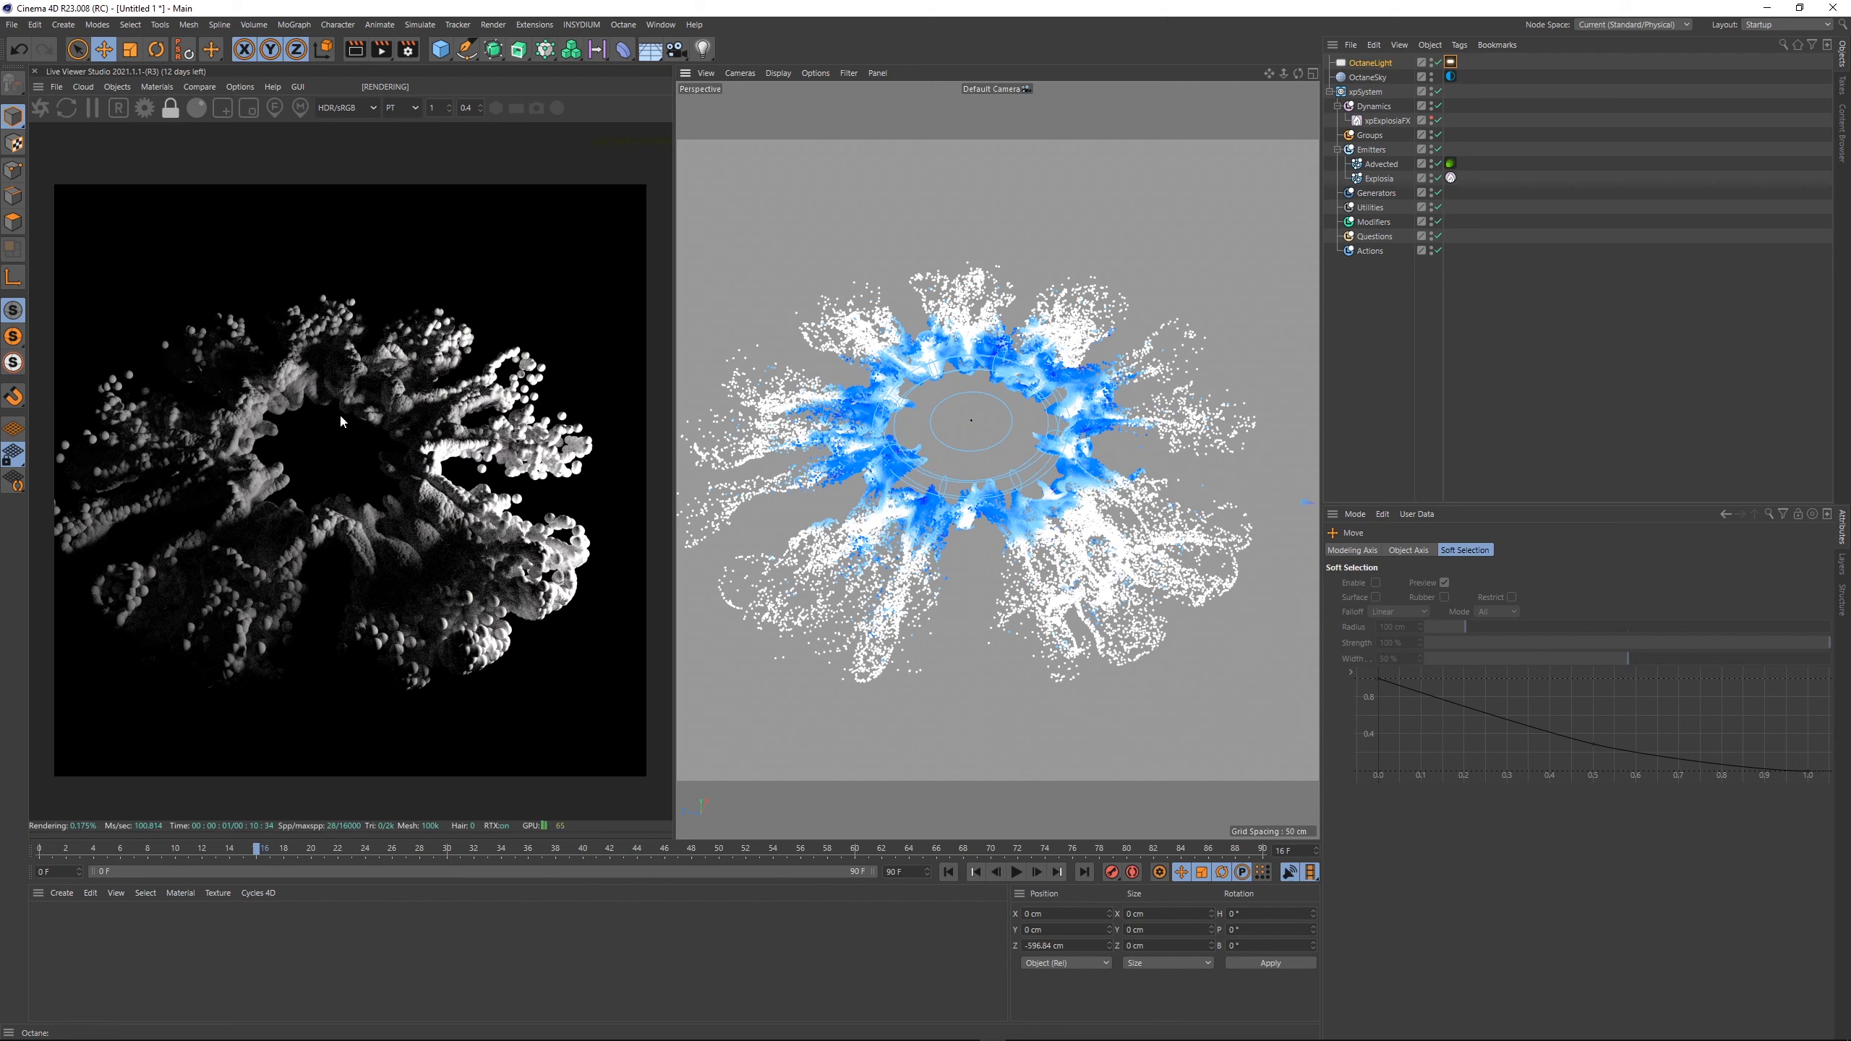
{"action": "left_click", "coordinate": [445, 53]}
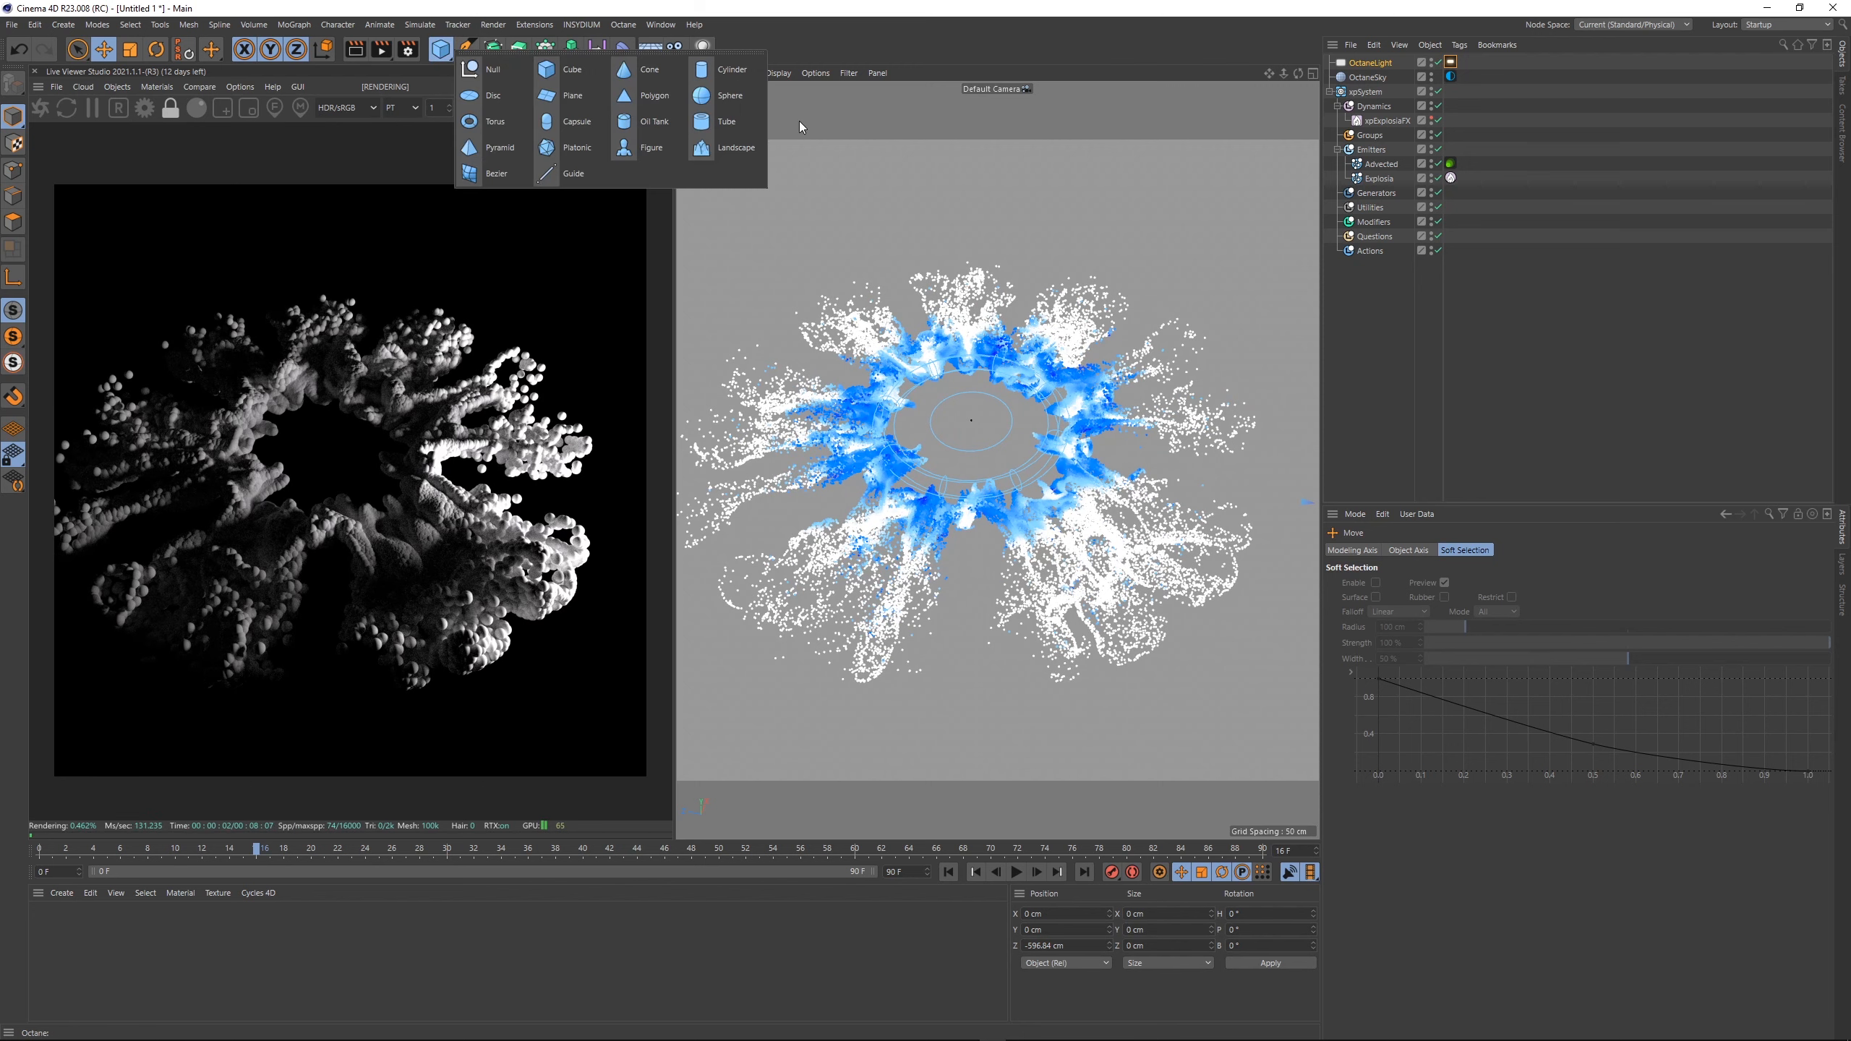
{"action": "left_click", "coordinate": [730, 95]}
{"action": "left_click_drag", "start_coordinate": [1428, 586], "coordinate": [1352, 597]}
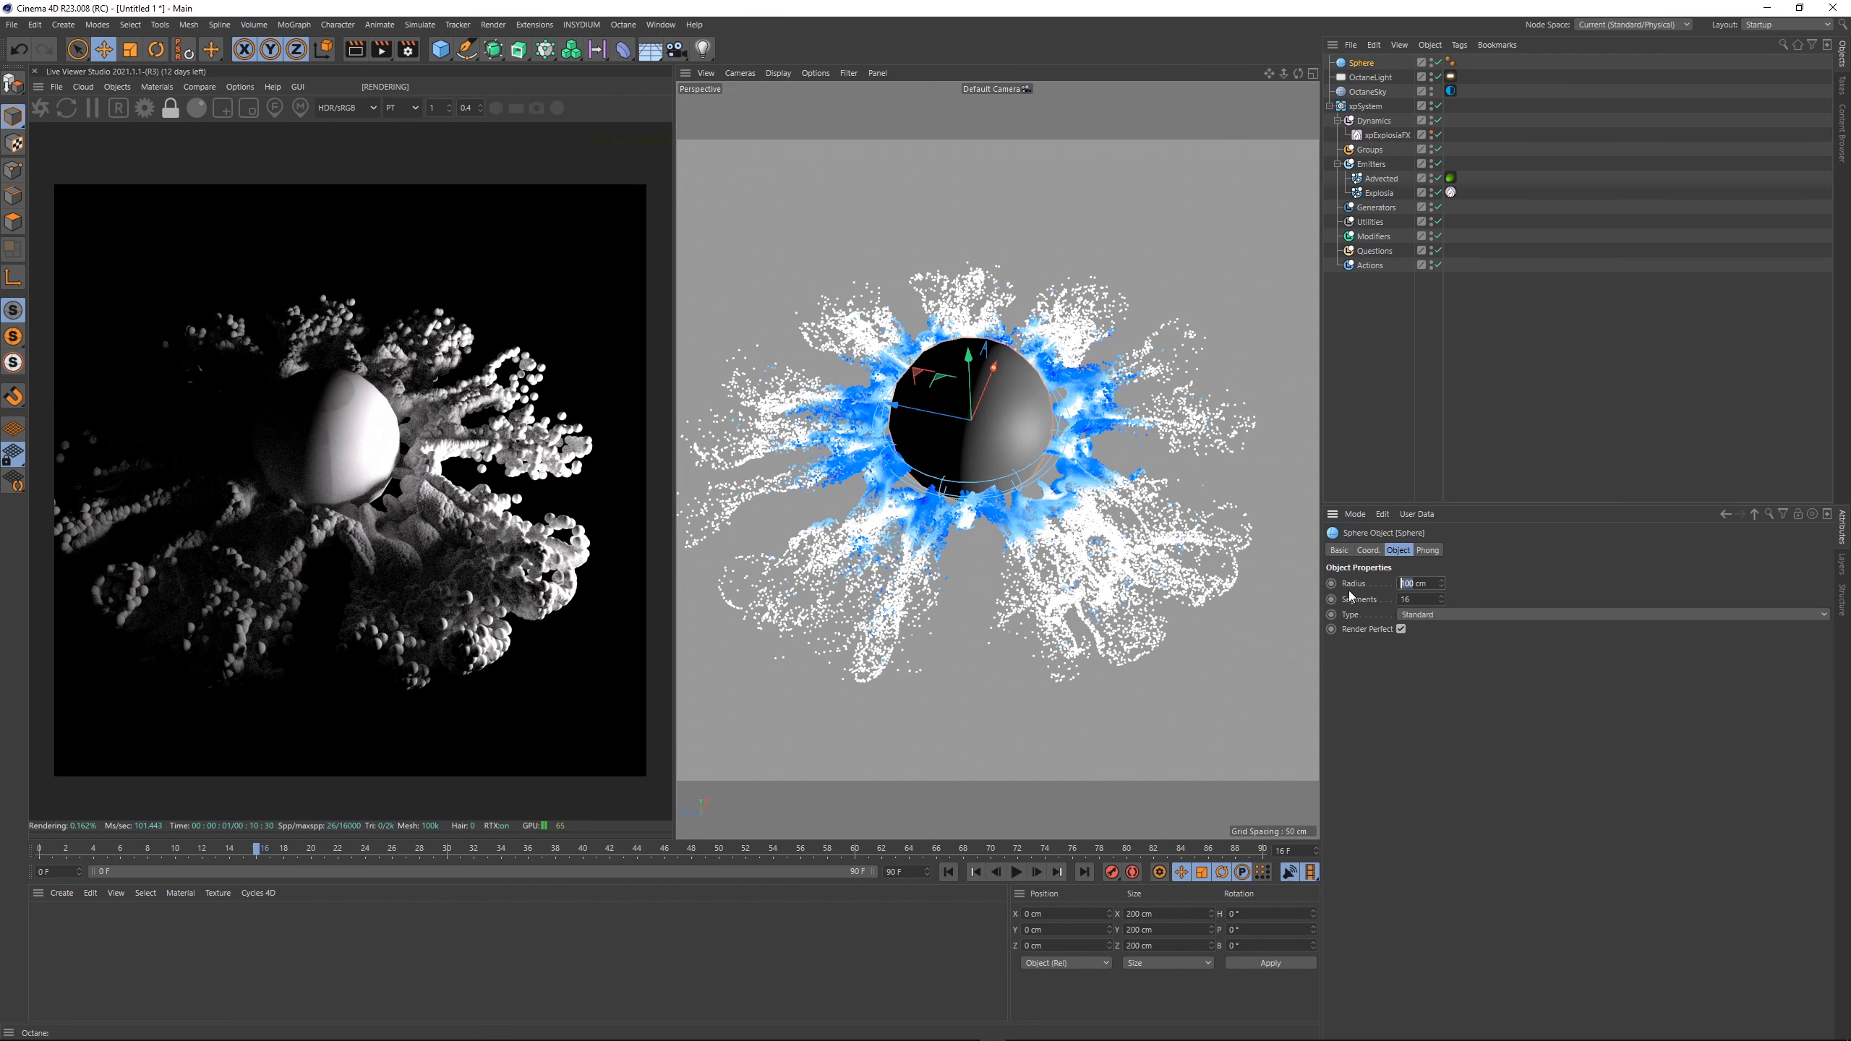
{"action": "type", "text": "0"}
{"action": "key", "text": "Return"}
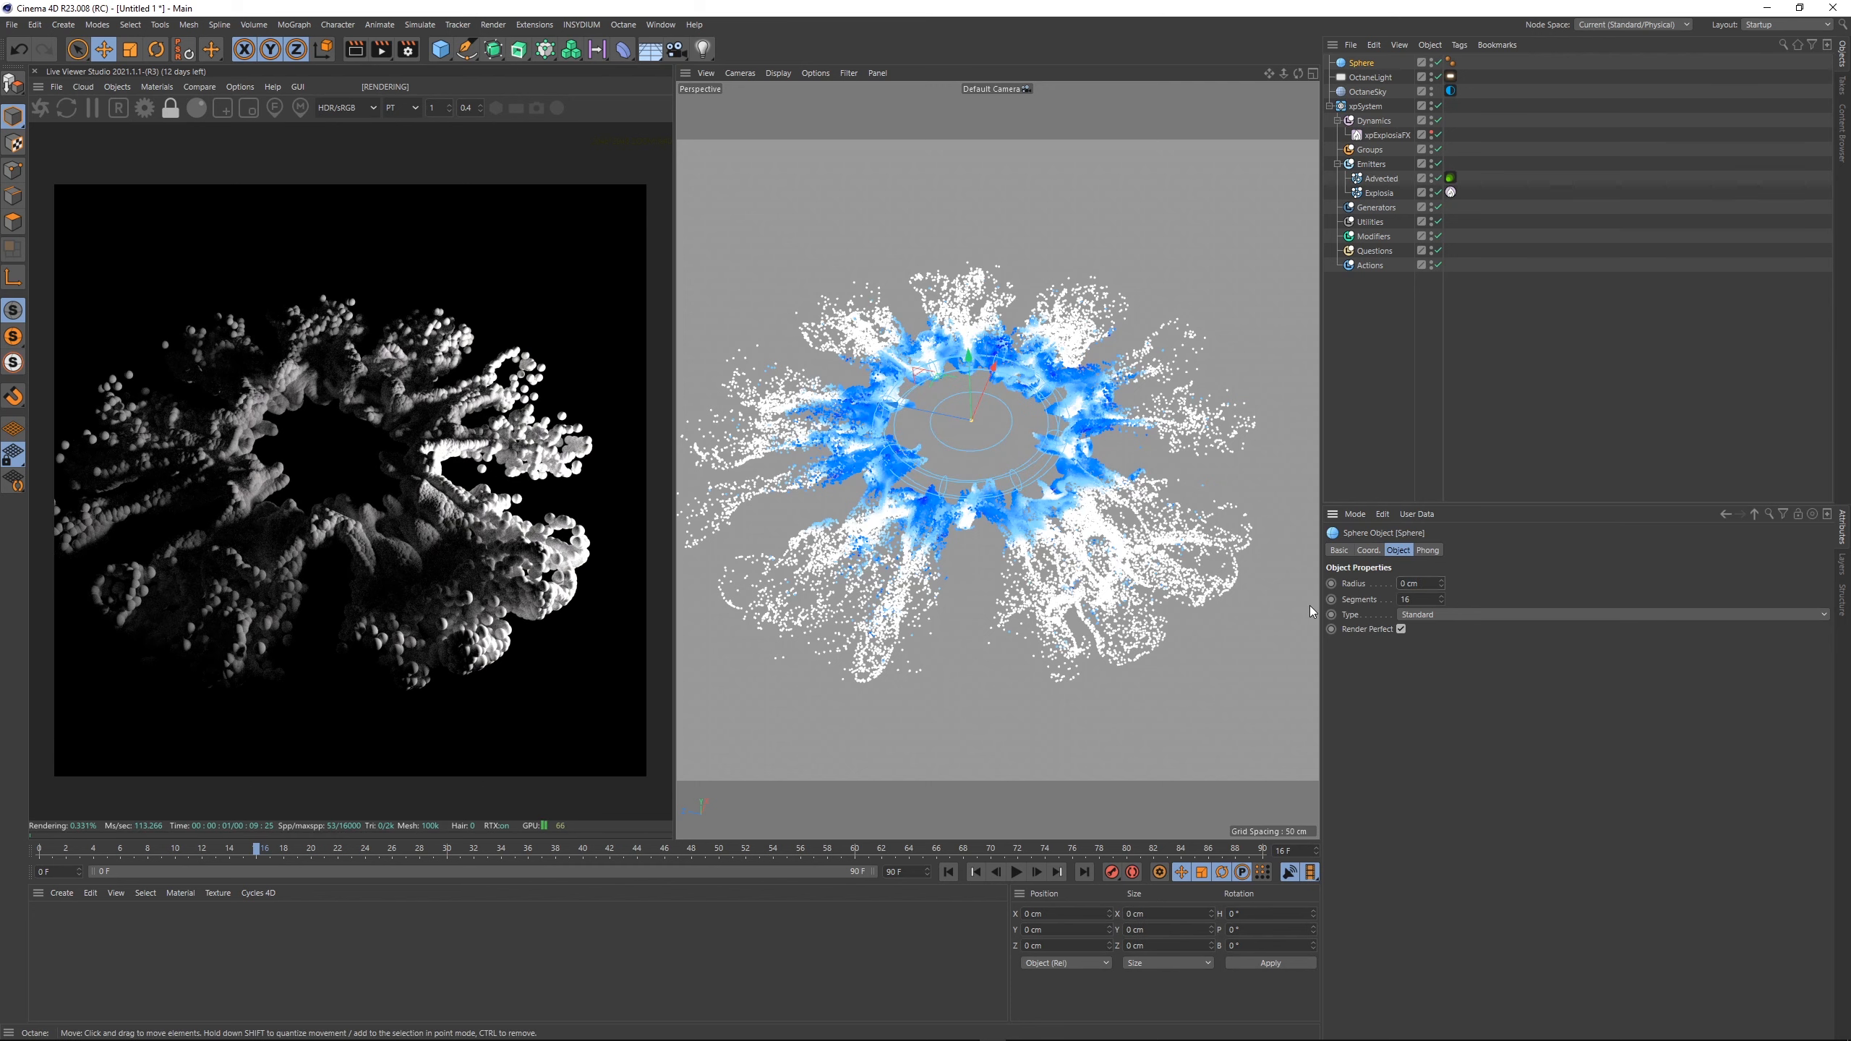
{"action": "left_click", "coordinate": [1404, 598]}
{"action": "left_click_drag", "start_coordinate": [1430, 582], "coordinate": [1307, 602]}
{"action": "type", "text": "0.3"}
{"action": "key", "text": "Return"}
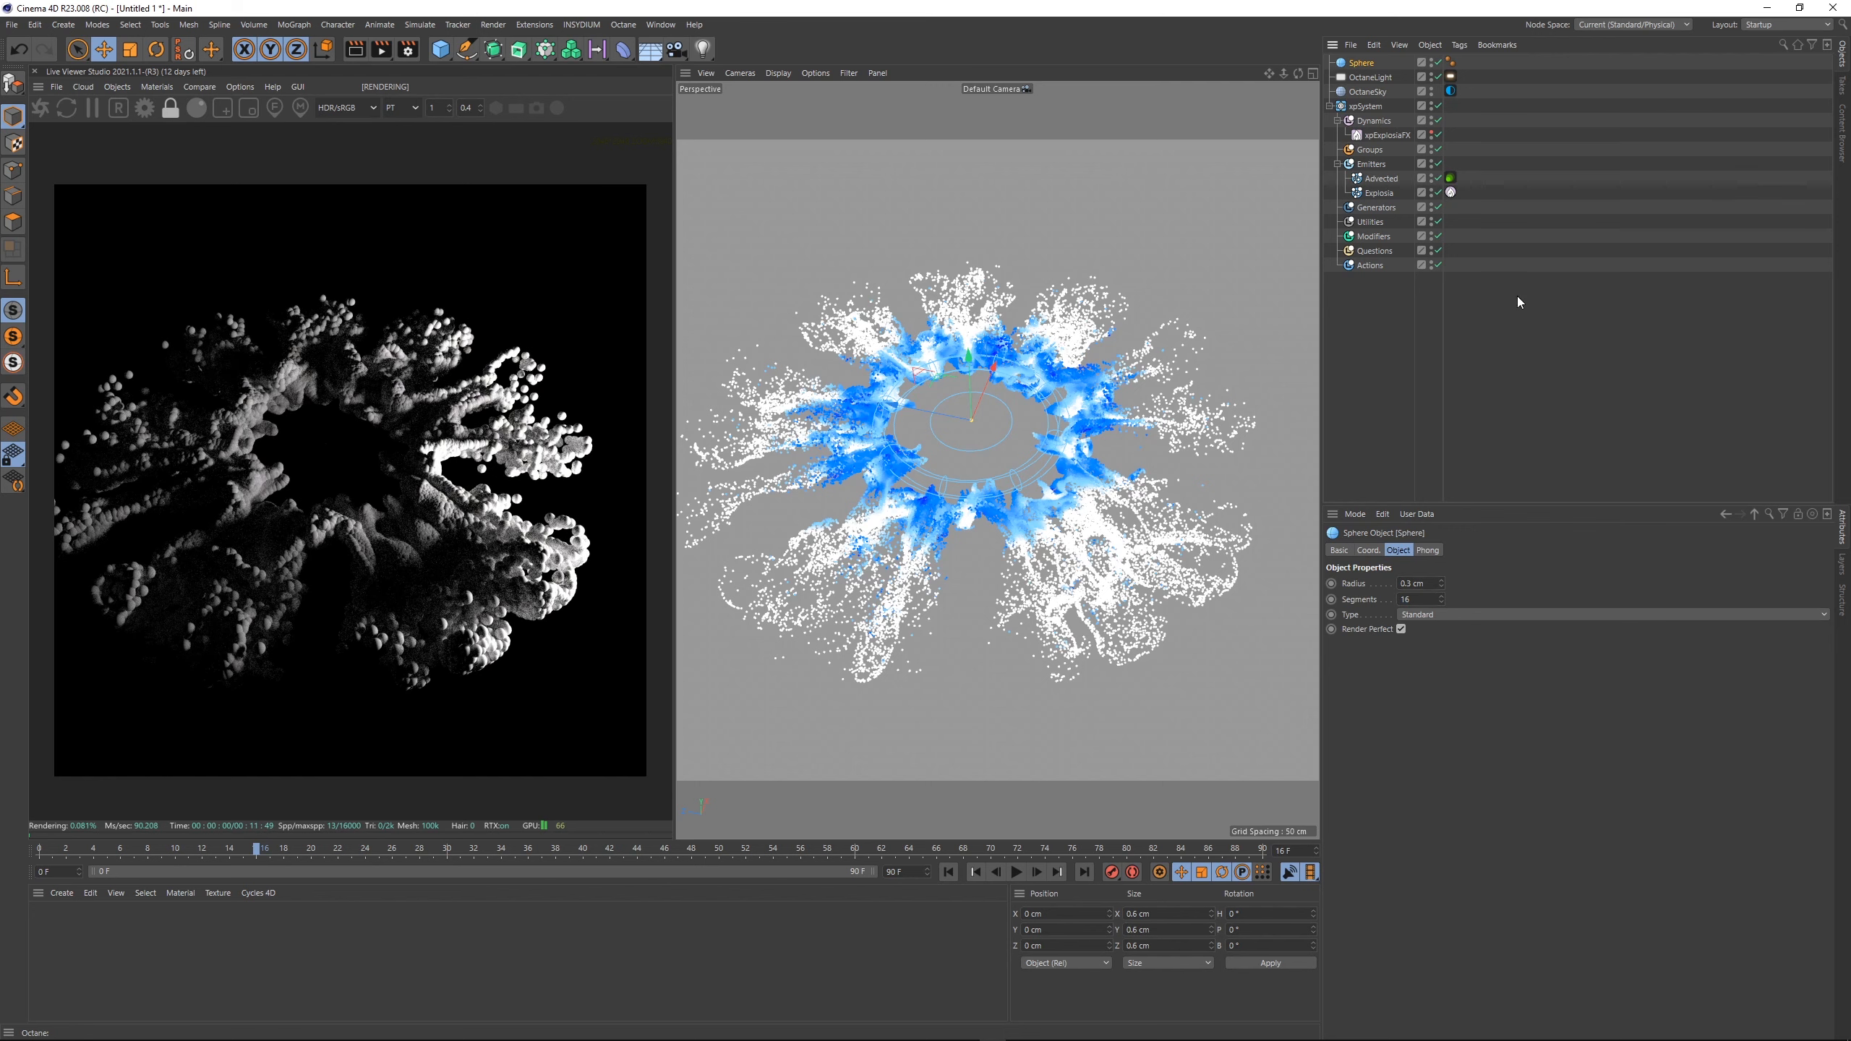
{"action": "left_click", "coordinate": [1450, 178]}
{"action": "left_click", "coordinate": [1367, 64]}
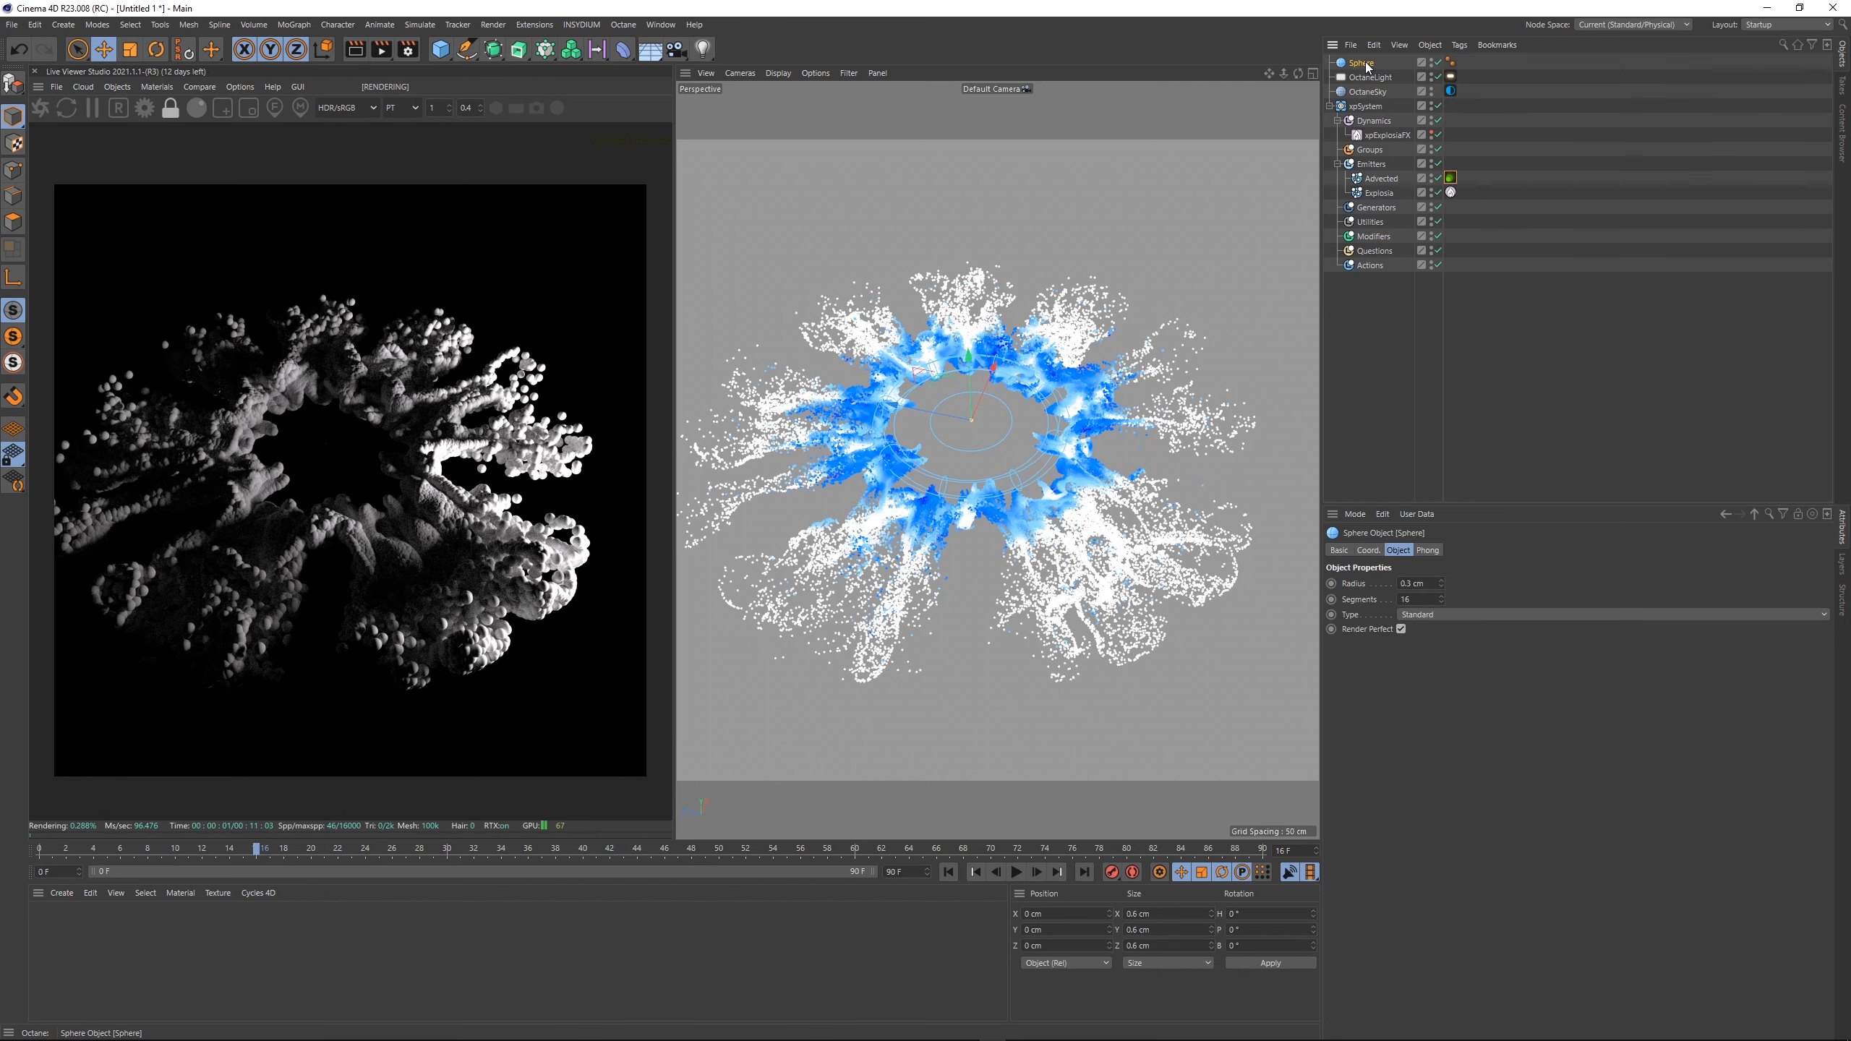
{"action": "key", "text": "Delete"}
- Create a sphere with a 0.3 cm radius and assign it as the particle geometry in the Advected emitter's Octane tag
{"action": "left_click_drag", "start_coordinate": [447, 55], "coordinate": [726, 98]}
{"action": "left_click", "coordinate": [1432, 585]}
{"action": "left_click_drag", "start_coordinate": [1432, 584], "coordinate": [1298, 603]}
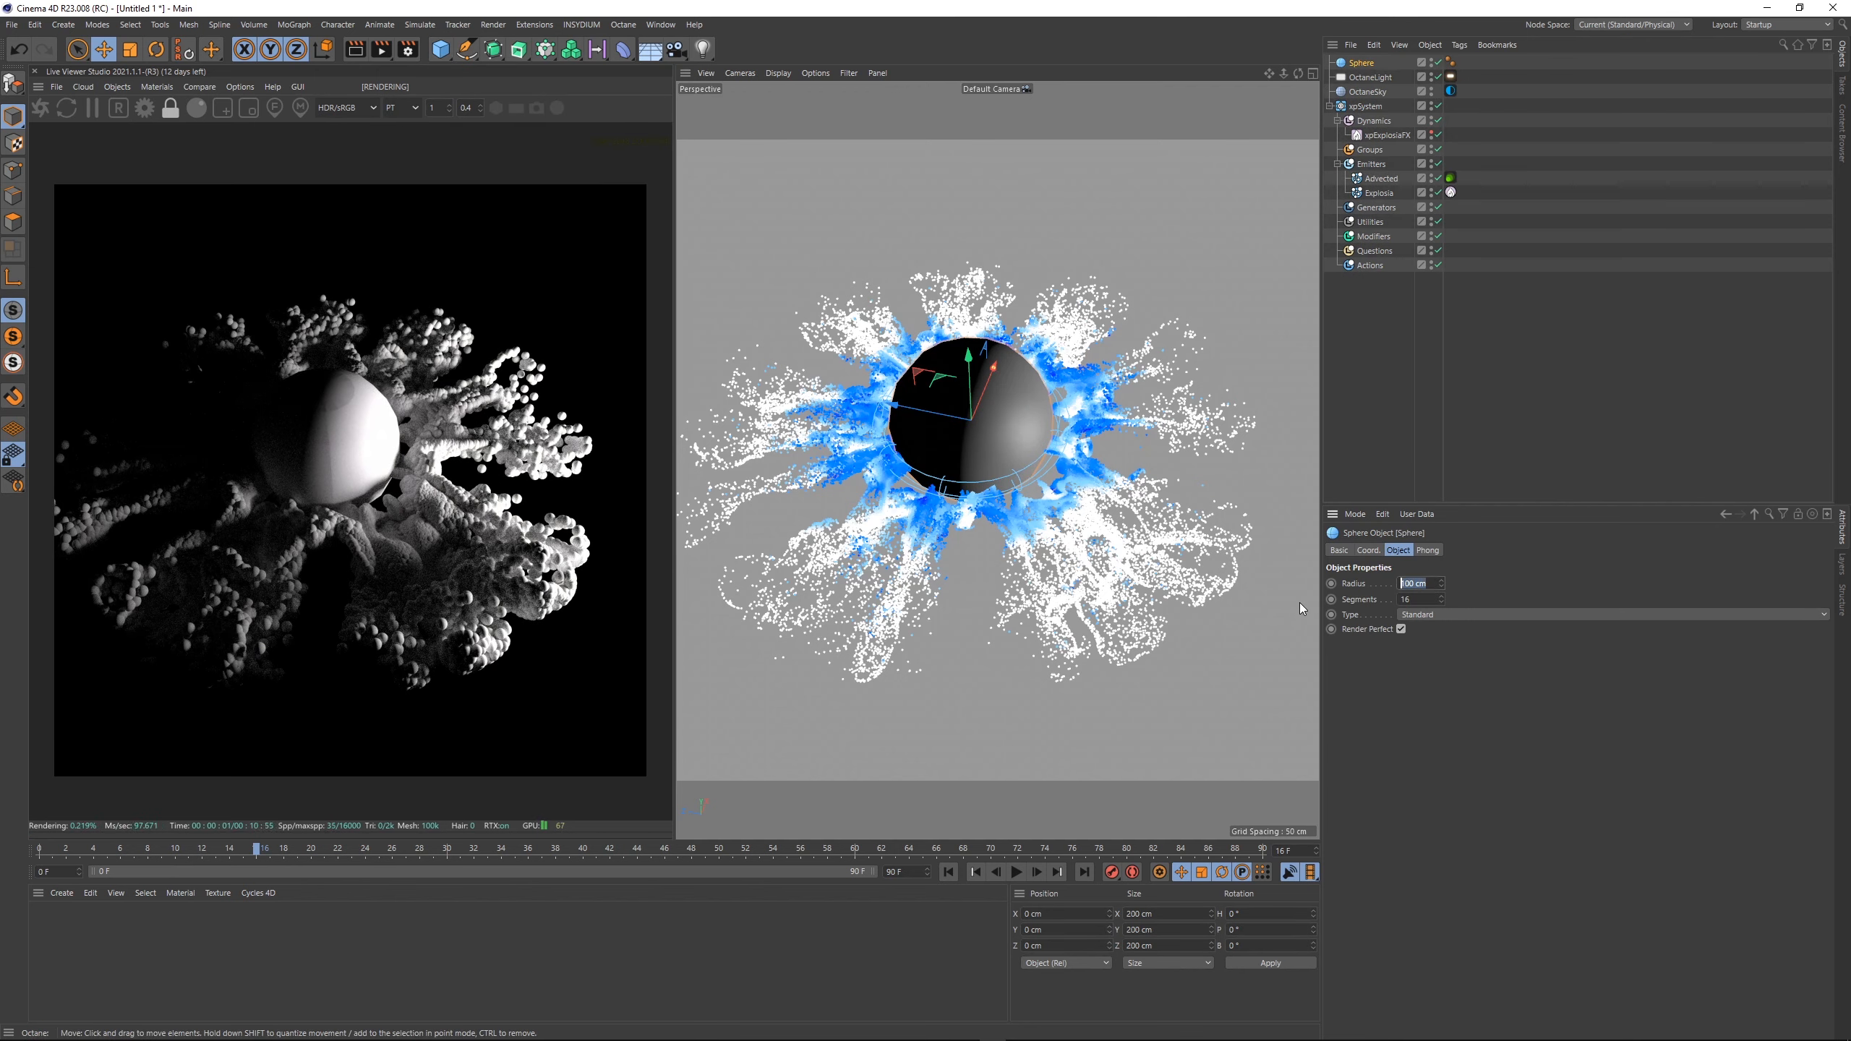
{"action": "type", "text": "0.3"}
{"action": "key", "text": "Return"}
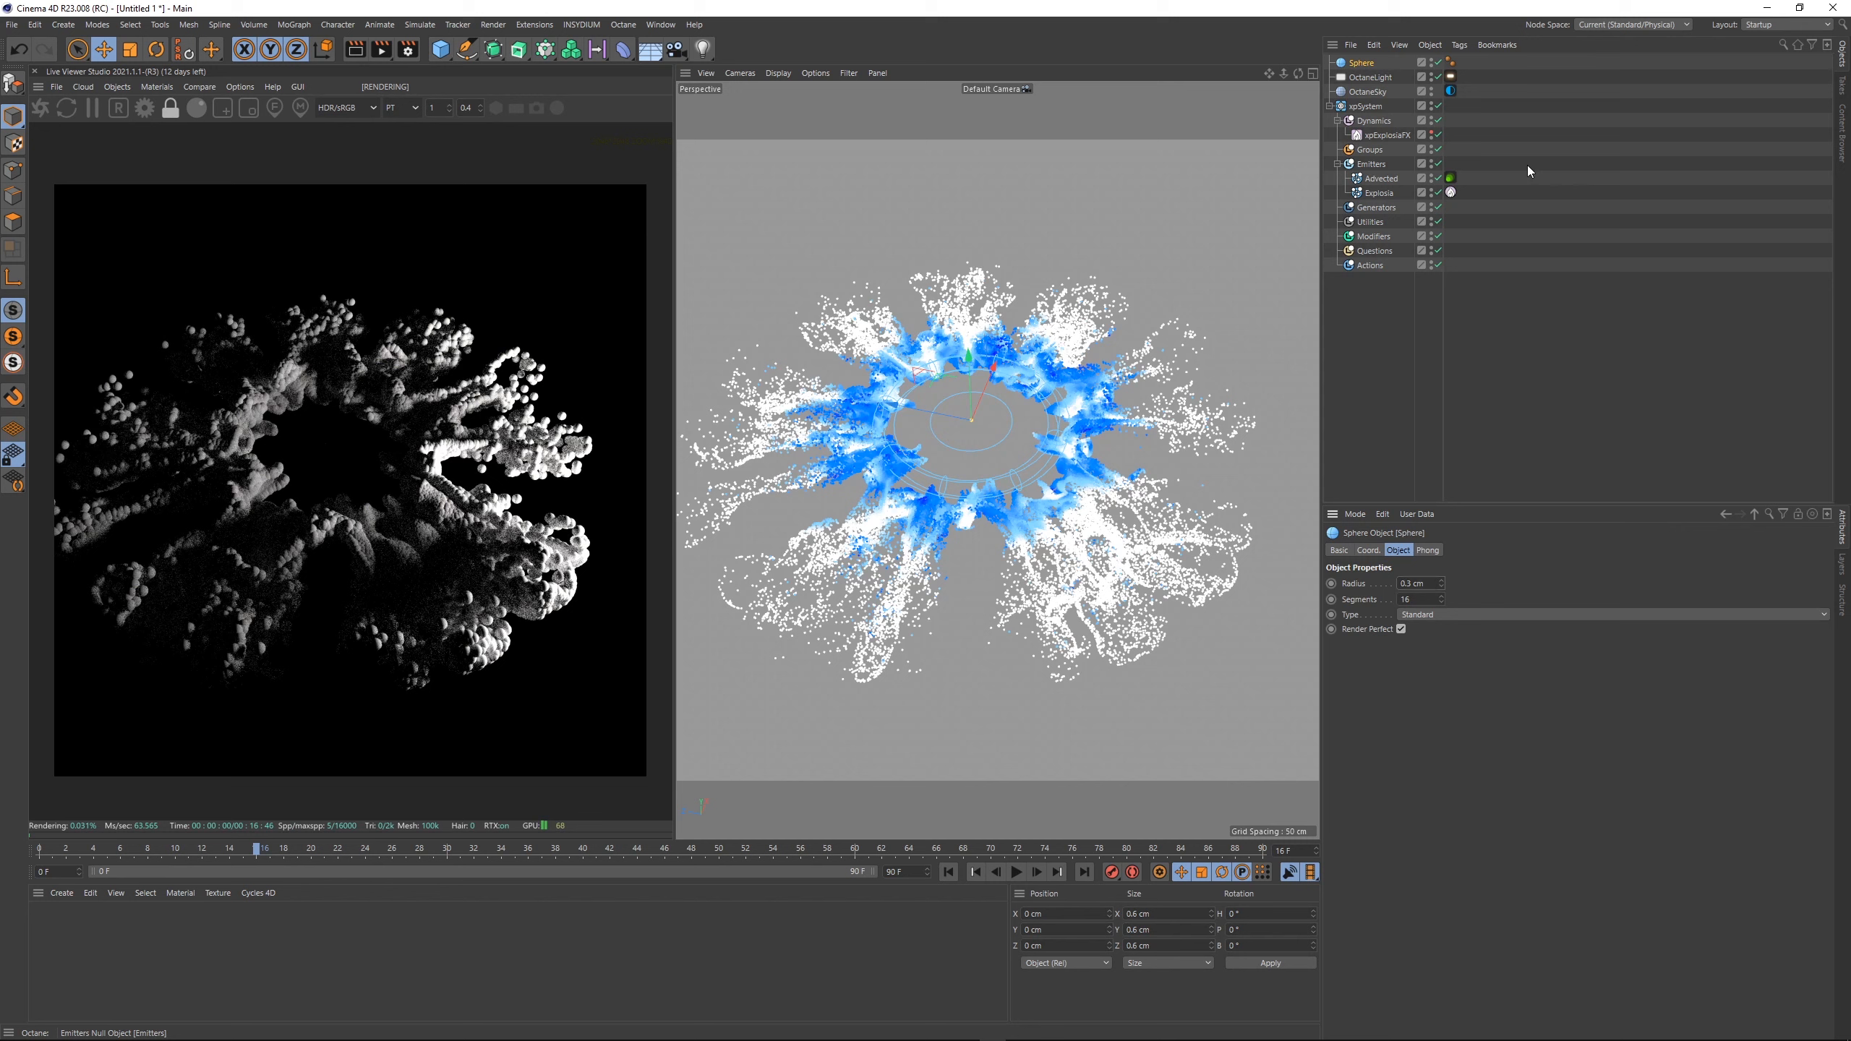
{"action": "left_click", "coordinate": [1451, 178]}
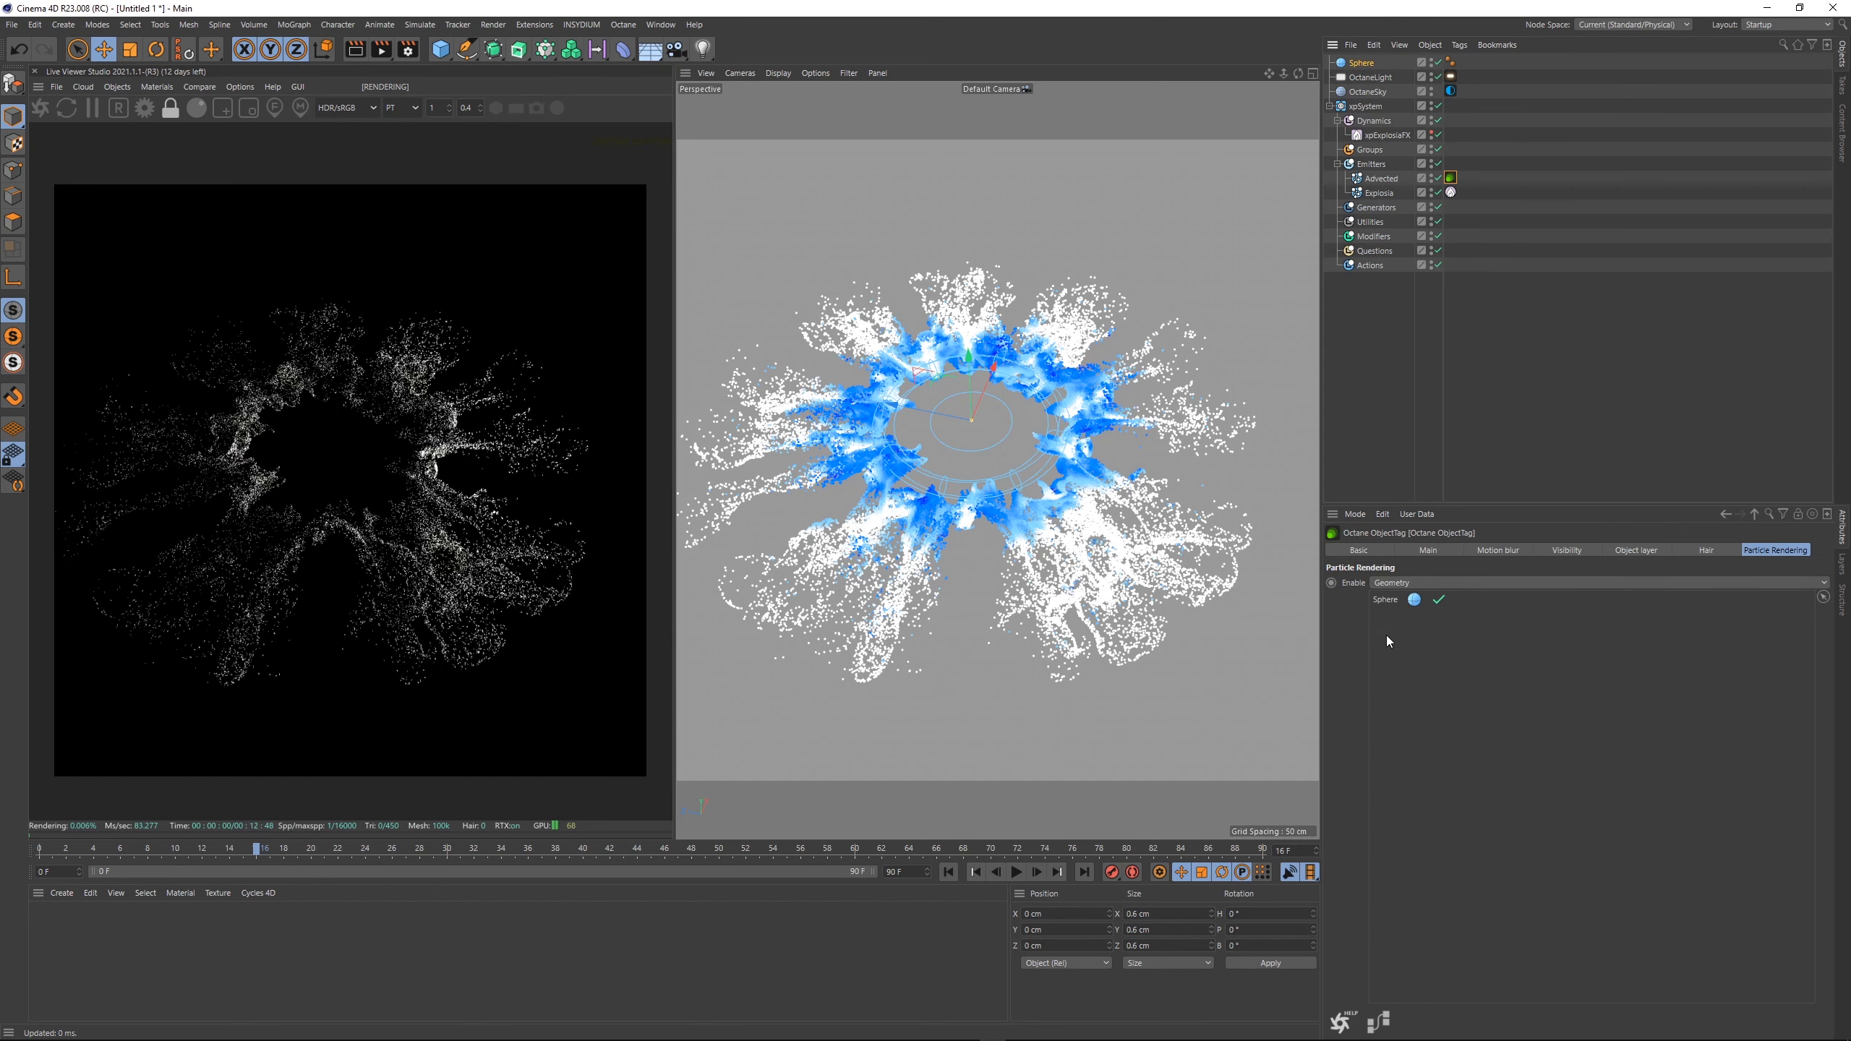
{"action": "left_click", "coordinate": [1533, 351]}
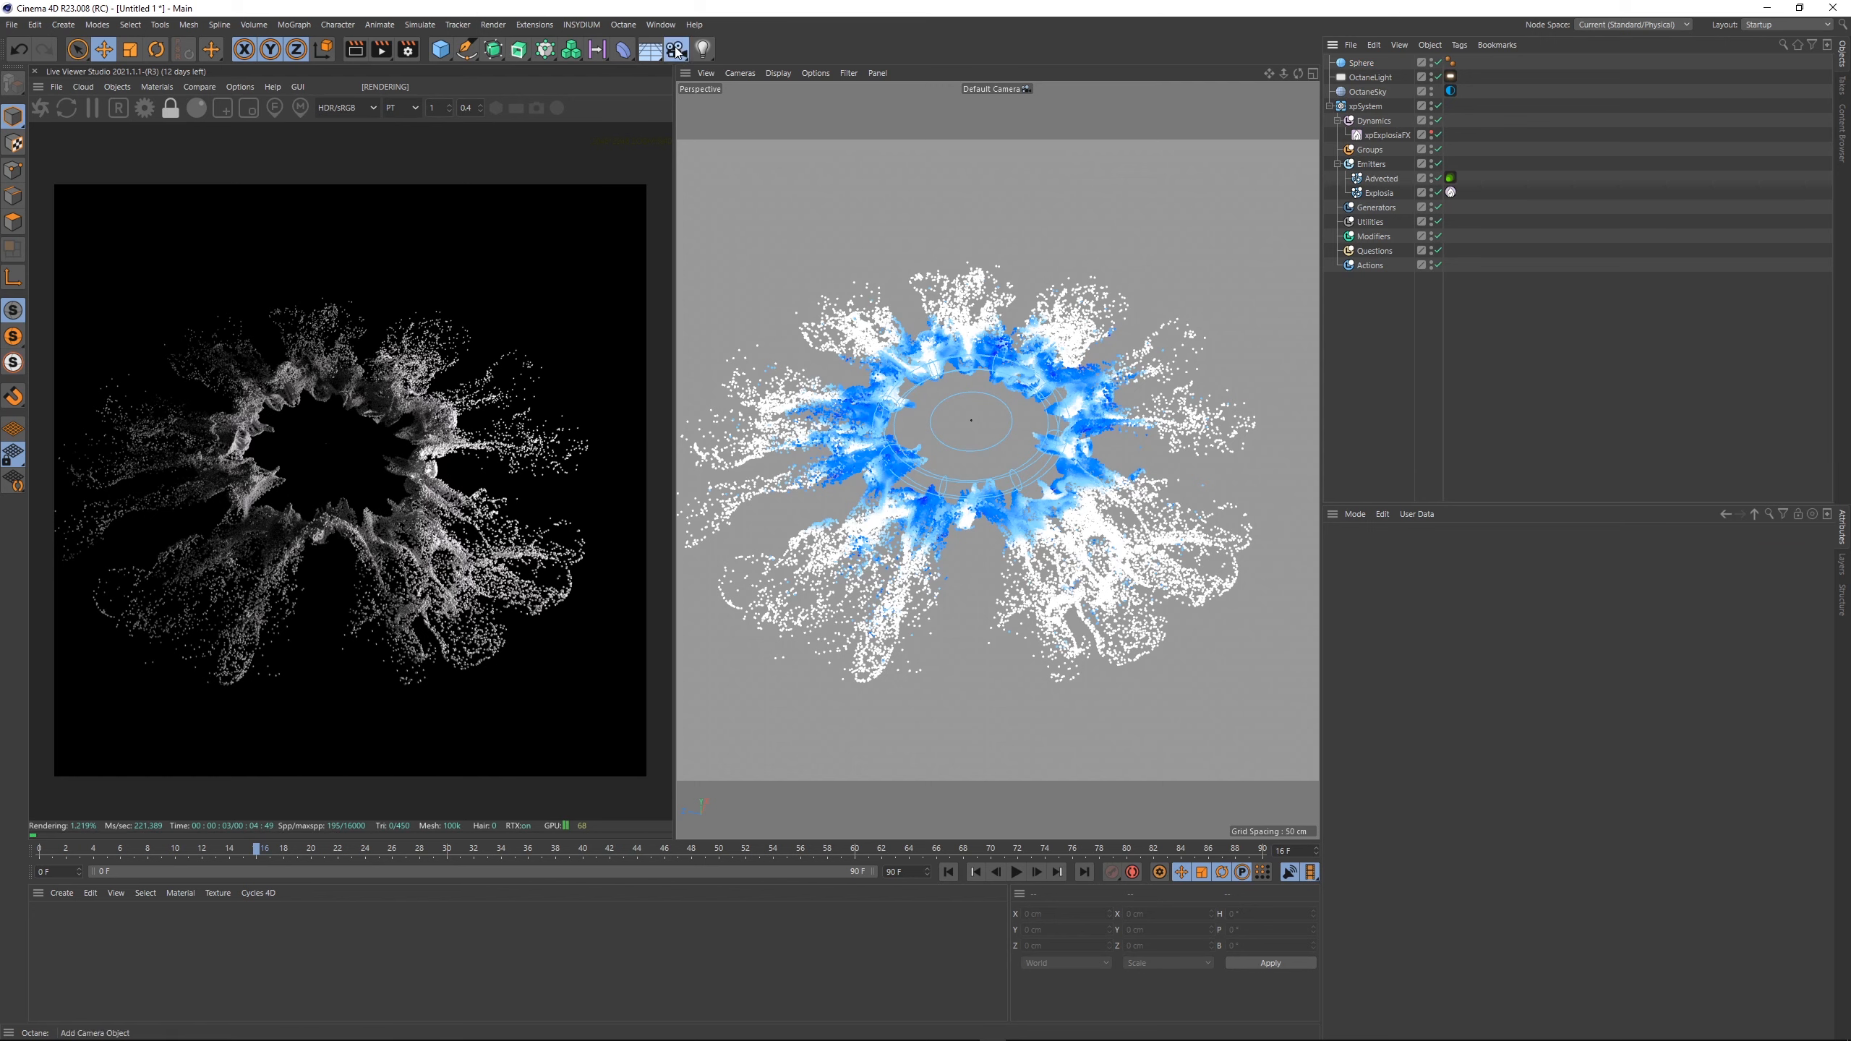
- Add a camera, look through it, and set its X and Z position and its heading and pitch to 0
{"action": "left_click", "coordinate": [677, 49]}
{"action": "left_click", "coordinate": [1439, 63]}
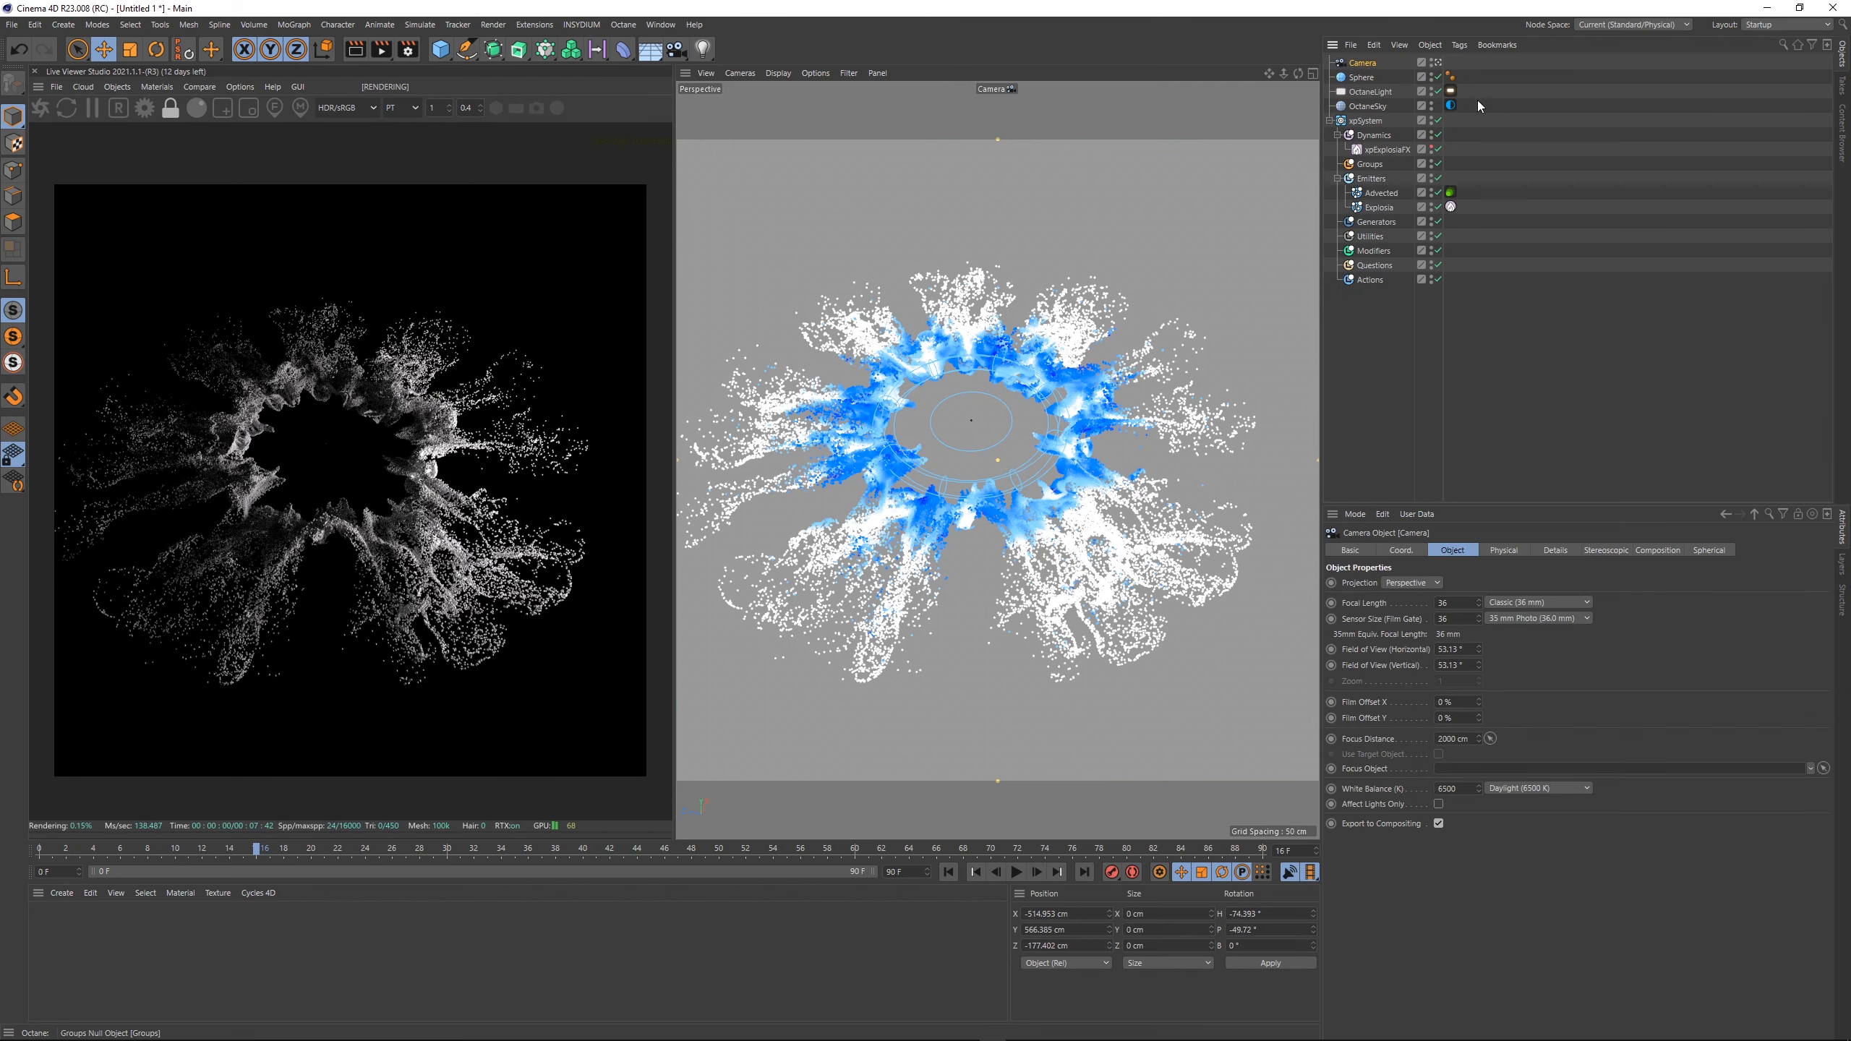
{"action": "left_click", "coordinate": [1401, 550]}
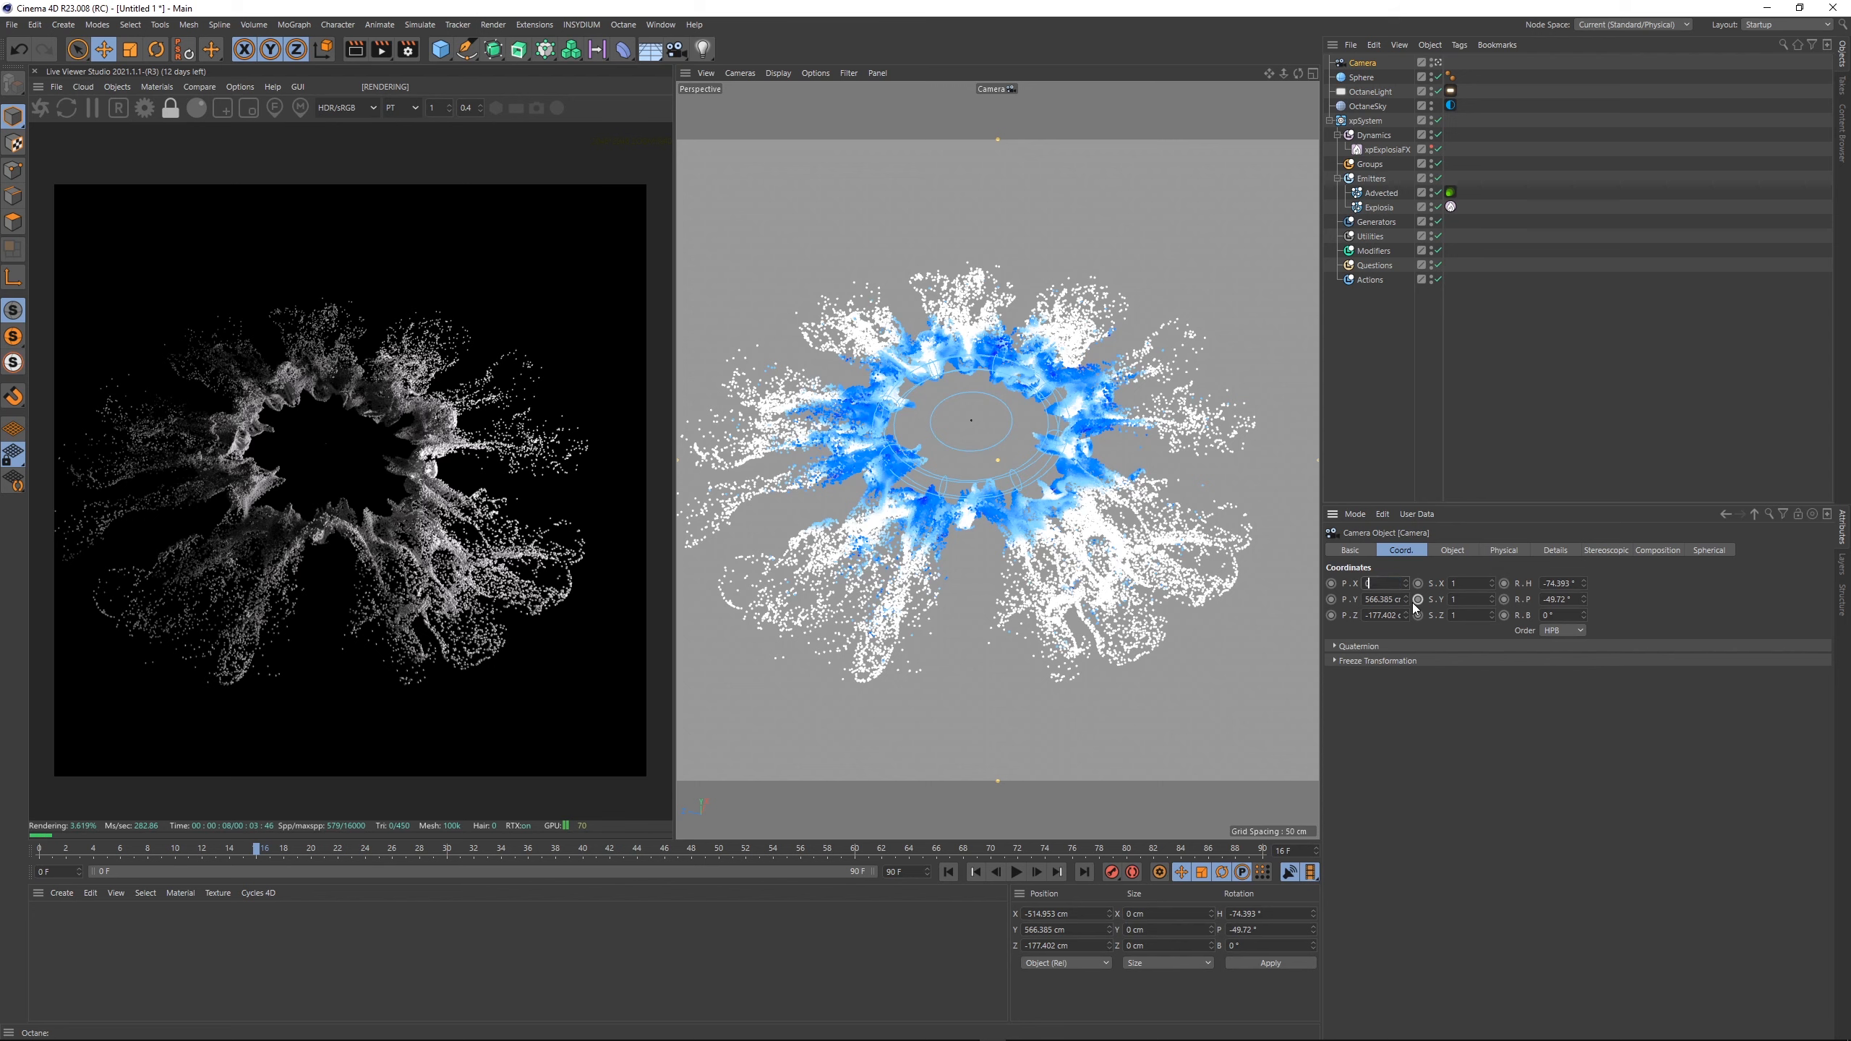
{"action": "key", "text": "Tab"}
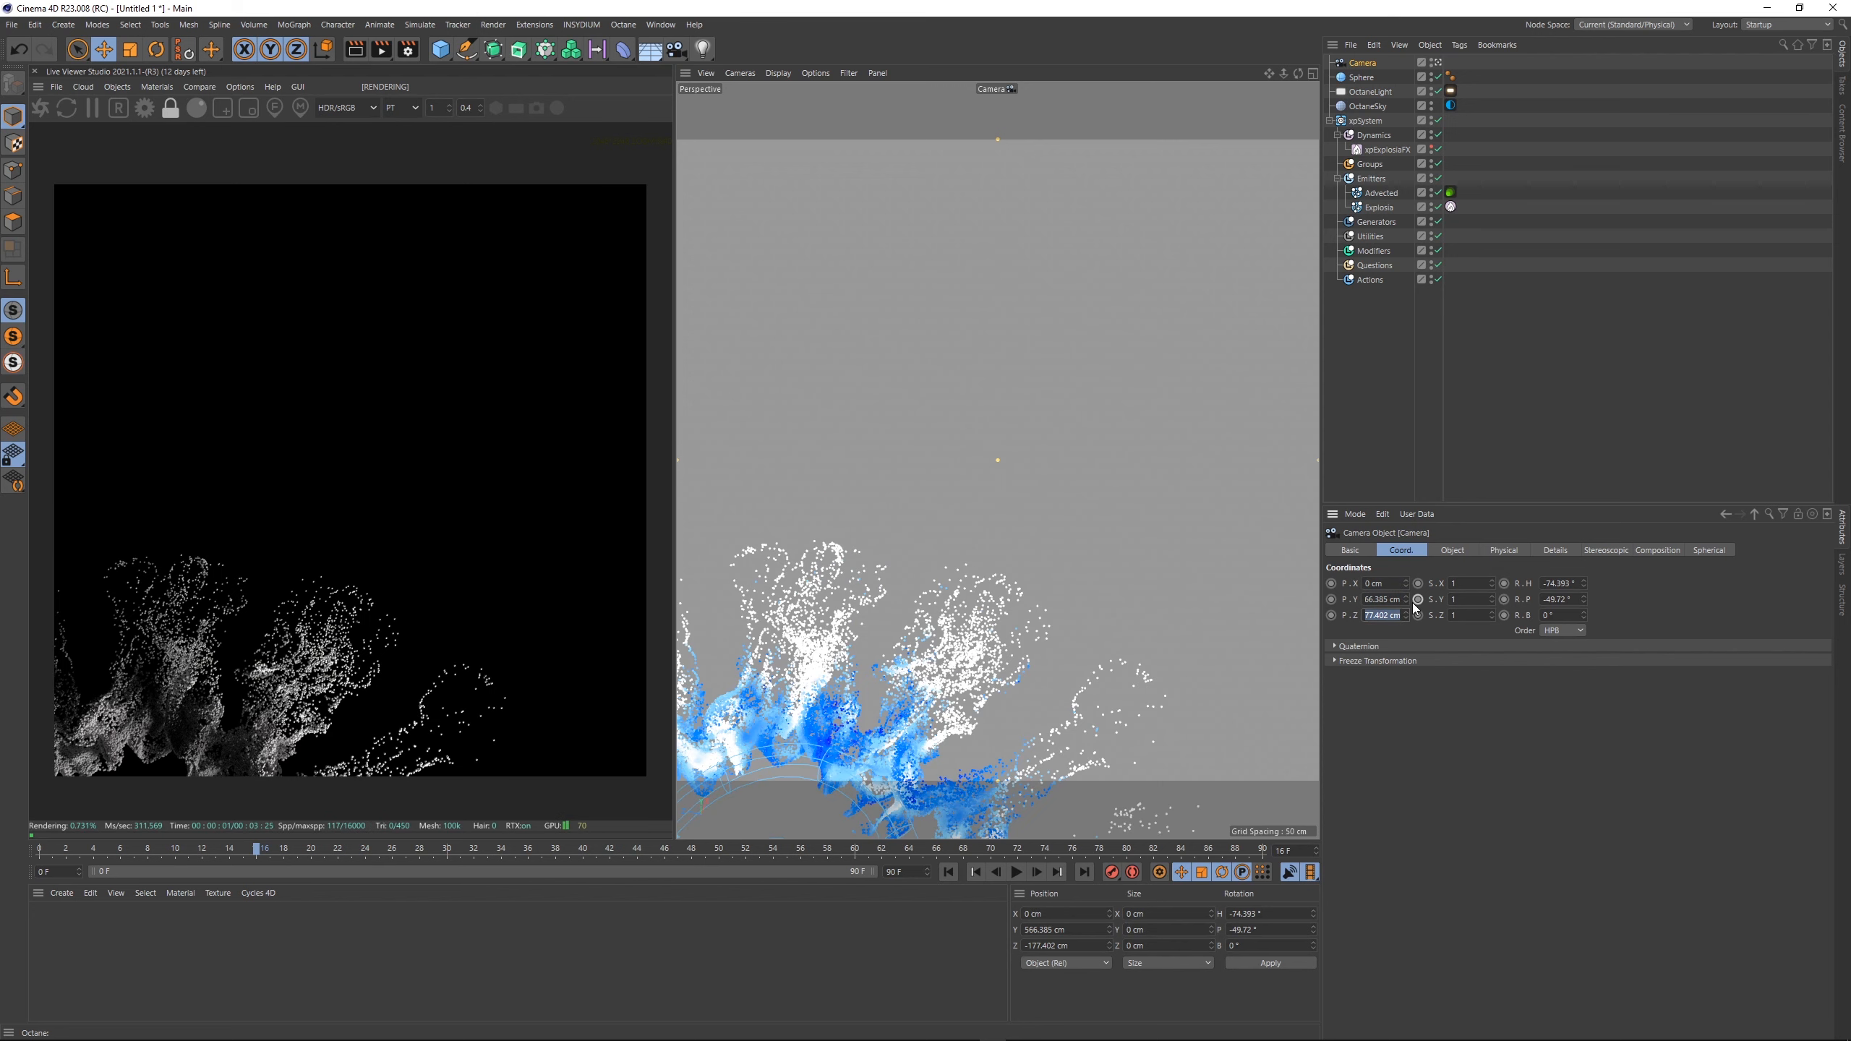
{"action": "type", "text": "0"}
{"action": "key", "text": "Tab"}
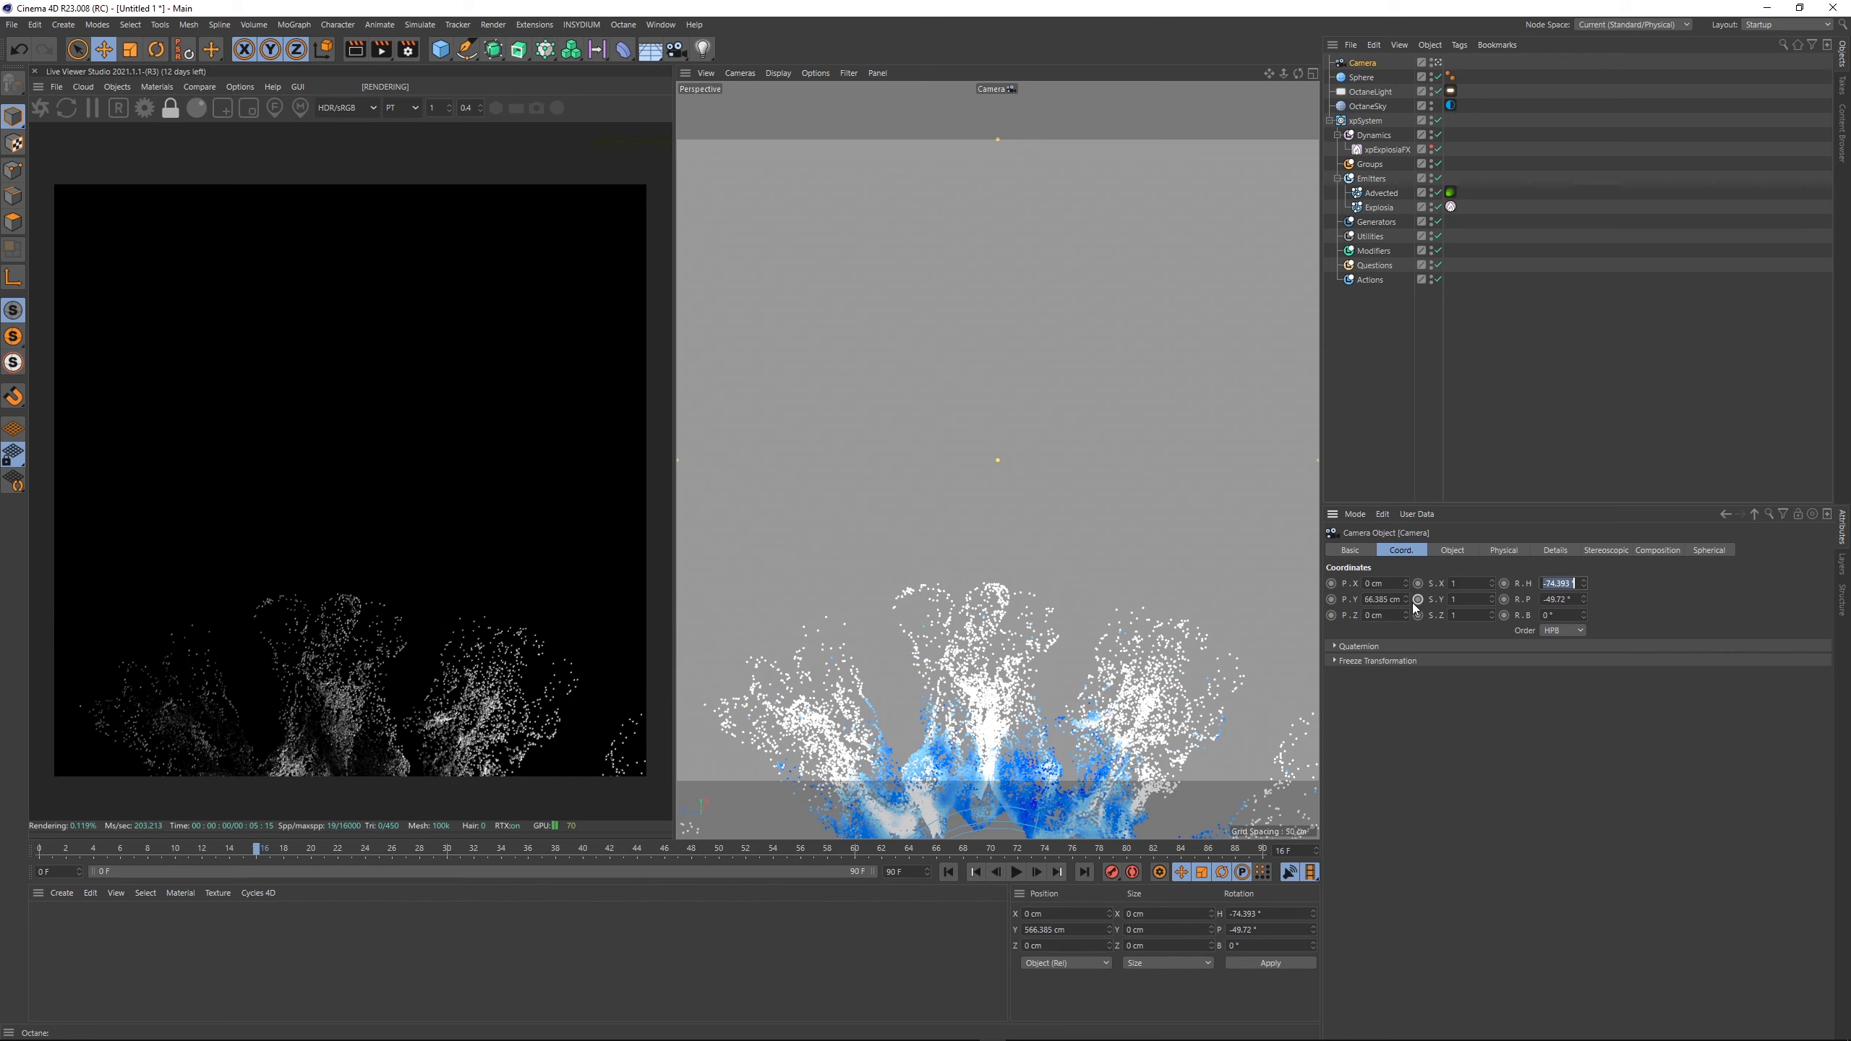
{"action": "type", "text": "0"}
{"action": "key", "text": "Tab"}
{"action": "type", "text": "0"}
{"action": "key", "text": "Tab"}
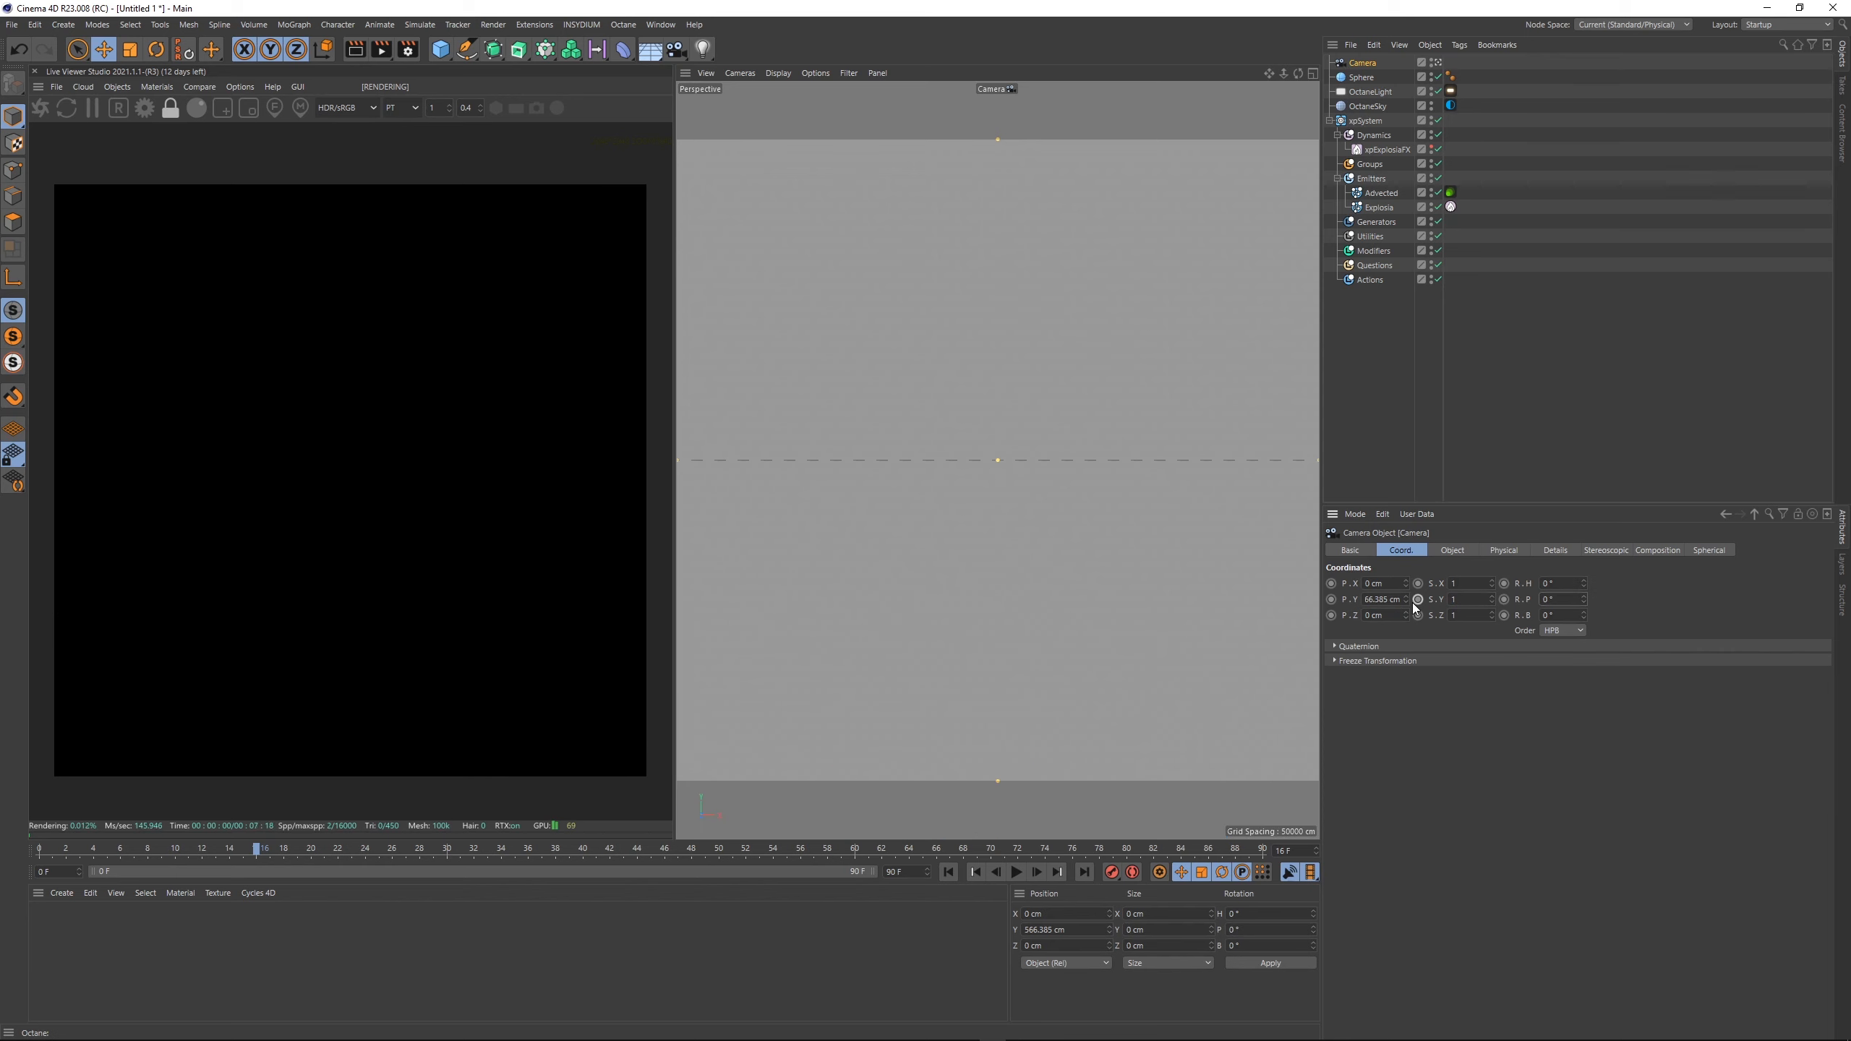
- Set the camera's pitch to -90° and pull it back to a height of about 830 cm above the explosion
{"action": "left_click", "coordinate": [1508, 212]}
{"action": "left_click", "coordinate": [1360, 62]}
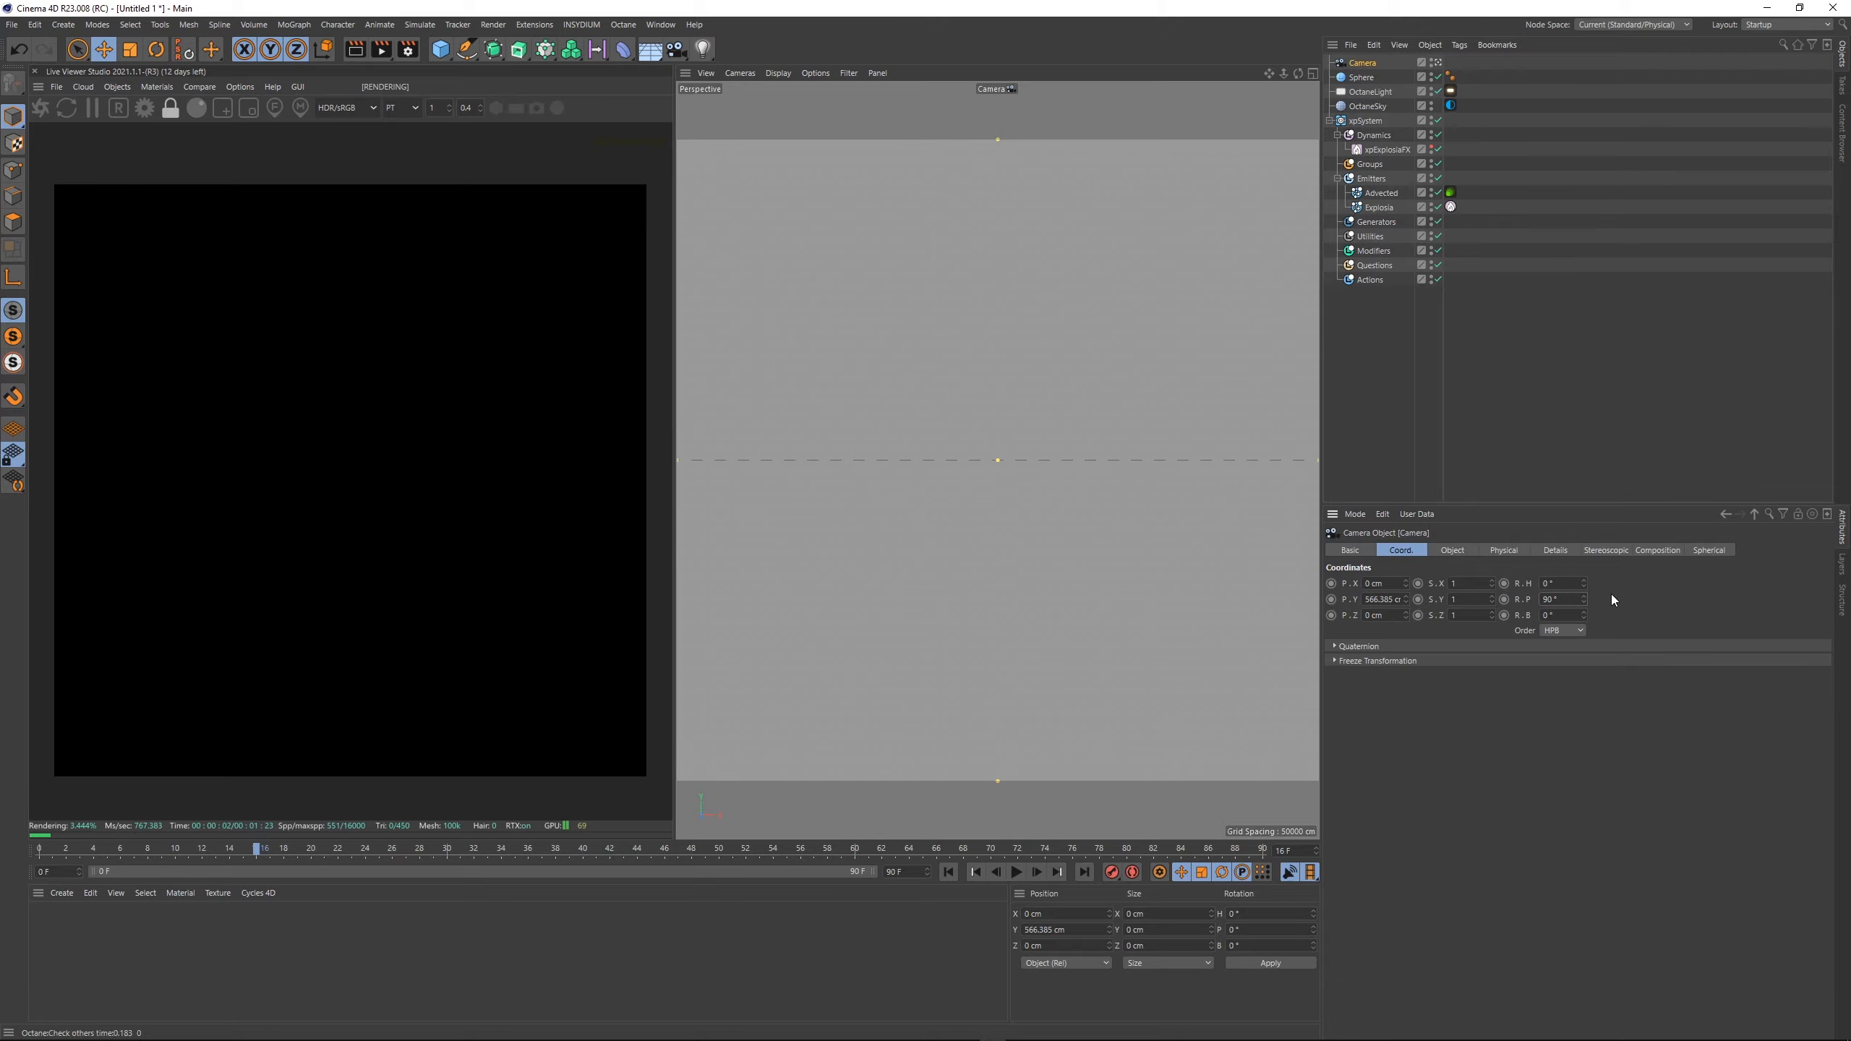
{"action": "key", "text": "0"}
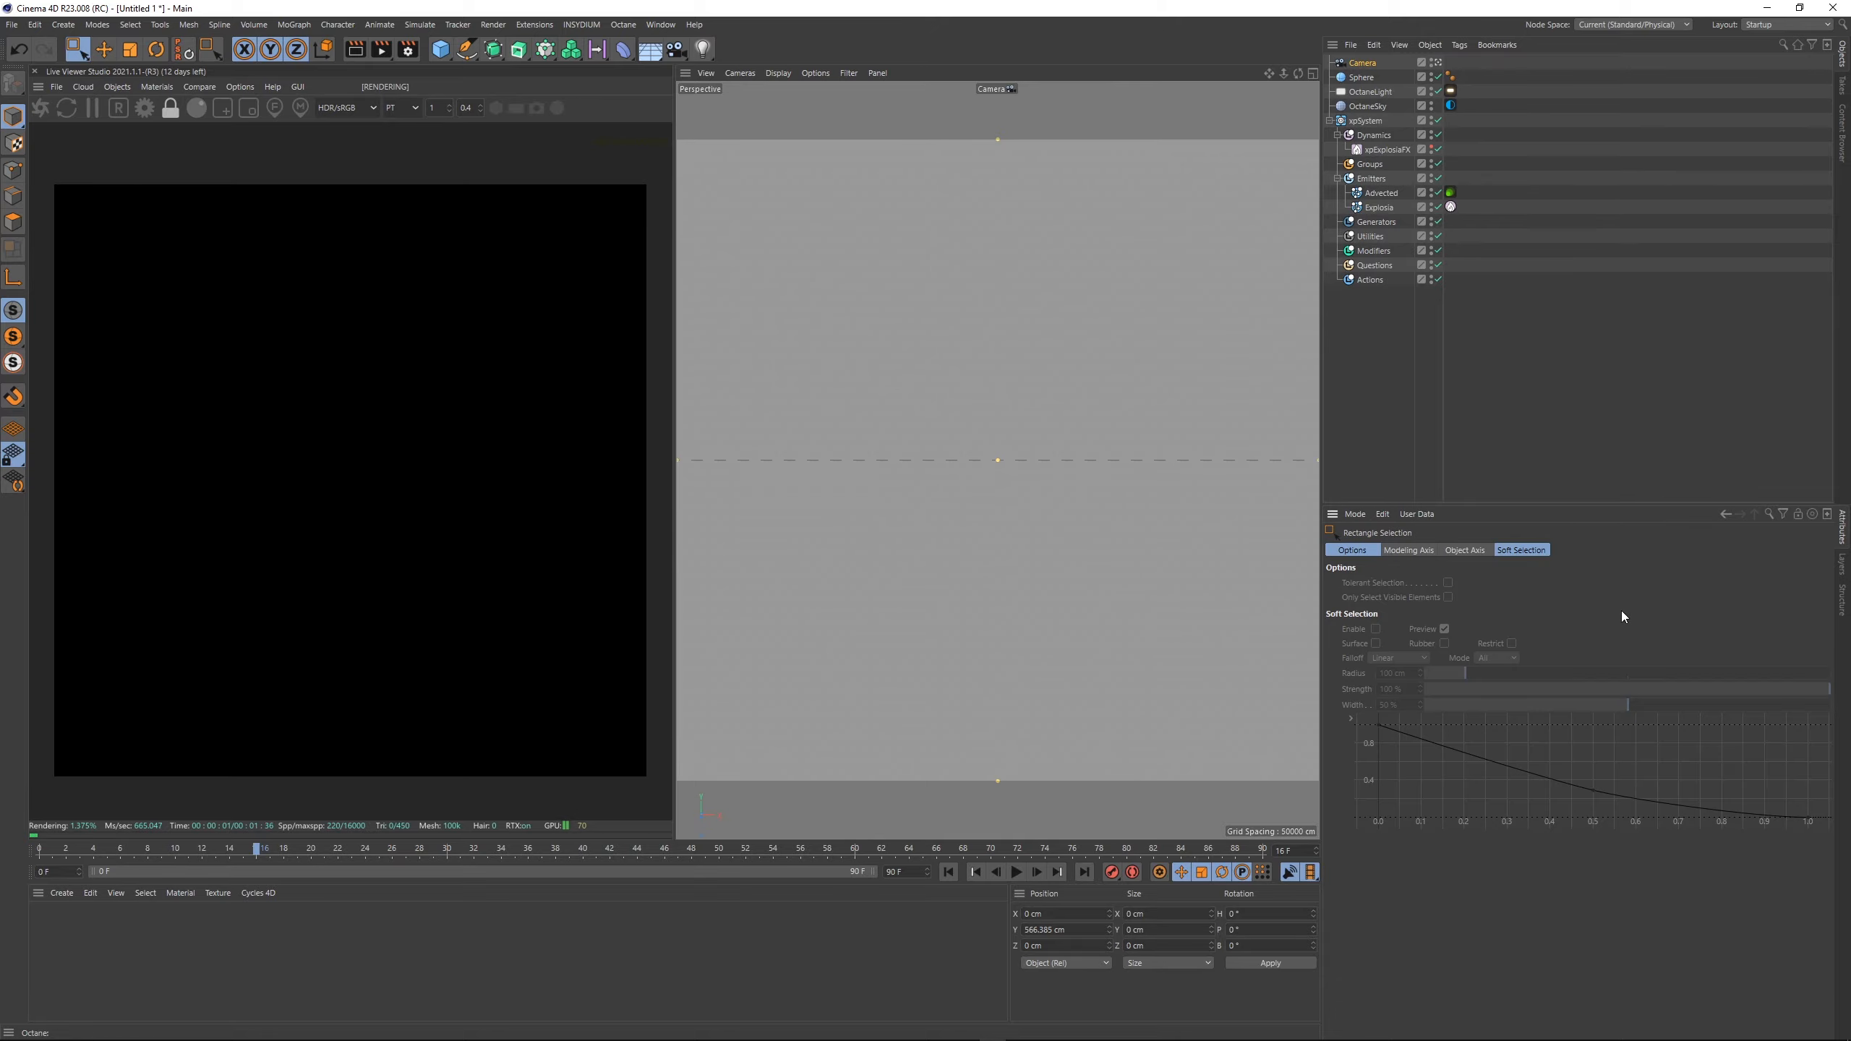
{"action": "left_click", "coordinate": [1363, 63]}
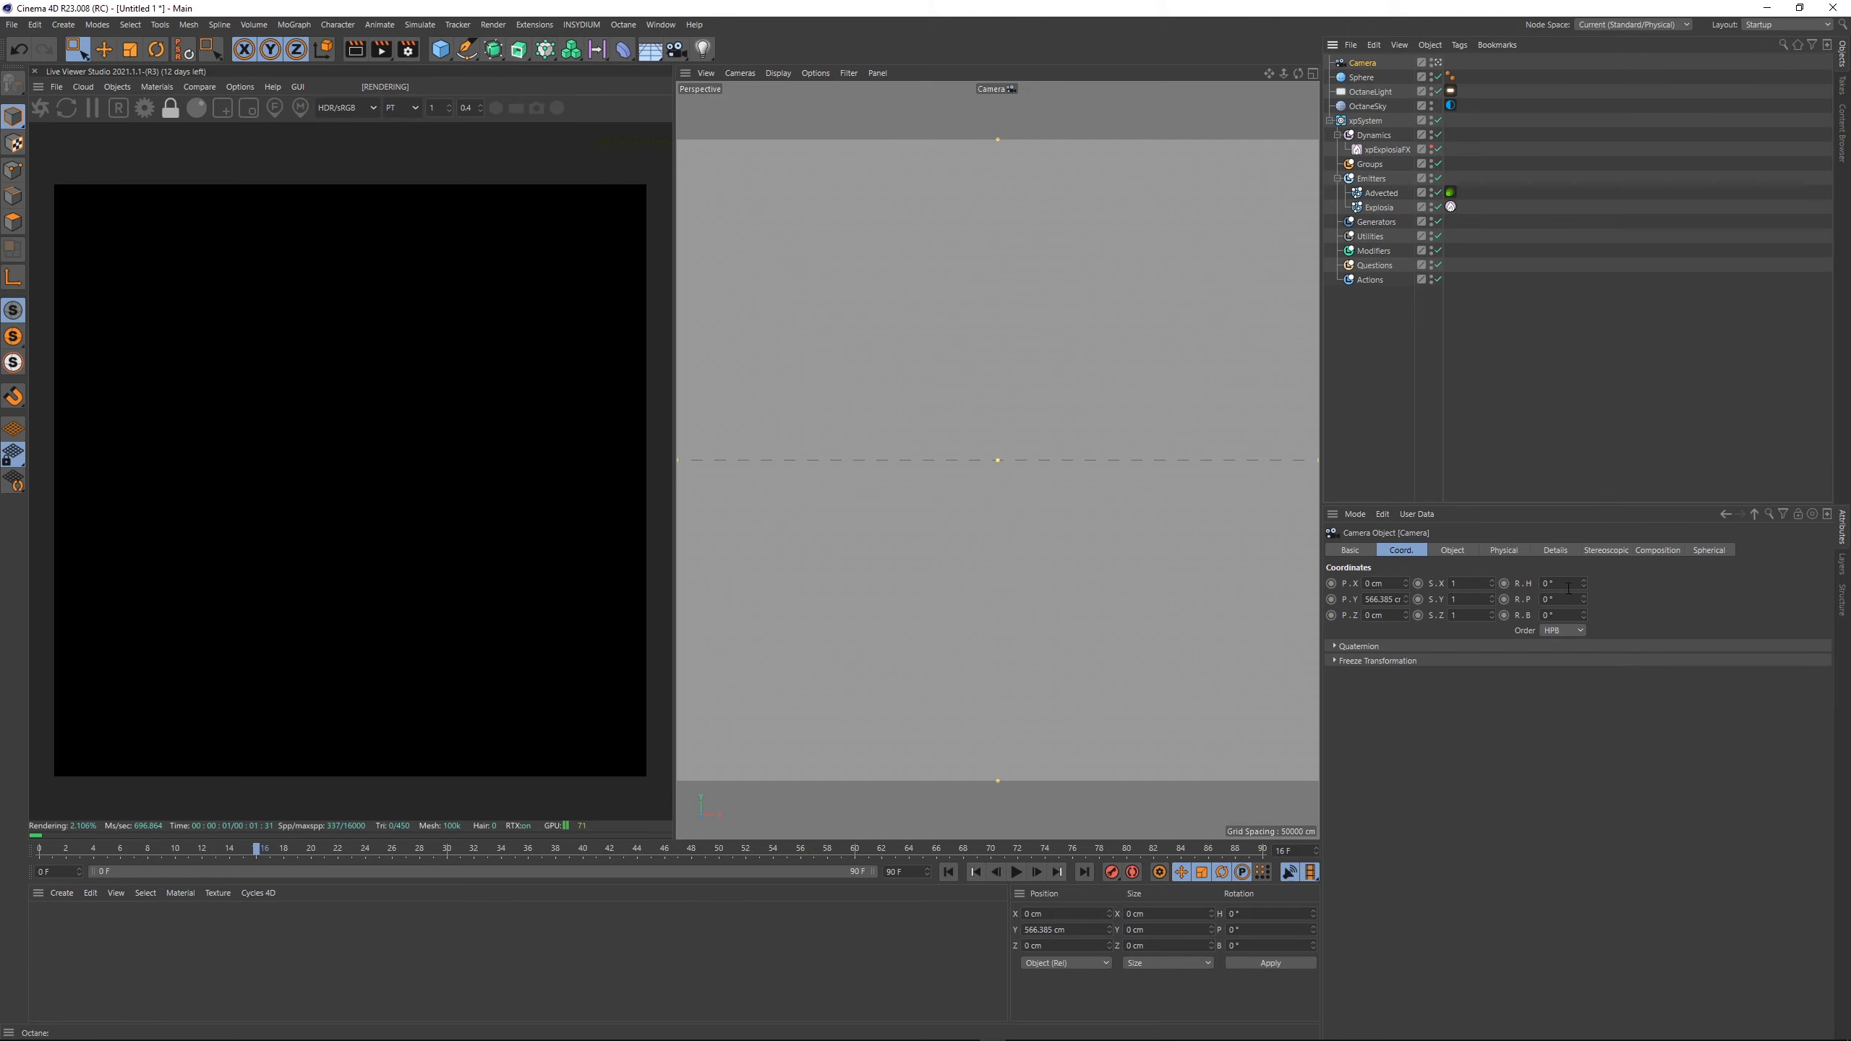
{"action": "type", "text": "-90"}
{"action": "key", "text": "Return"}
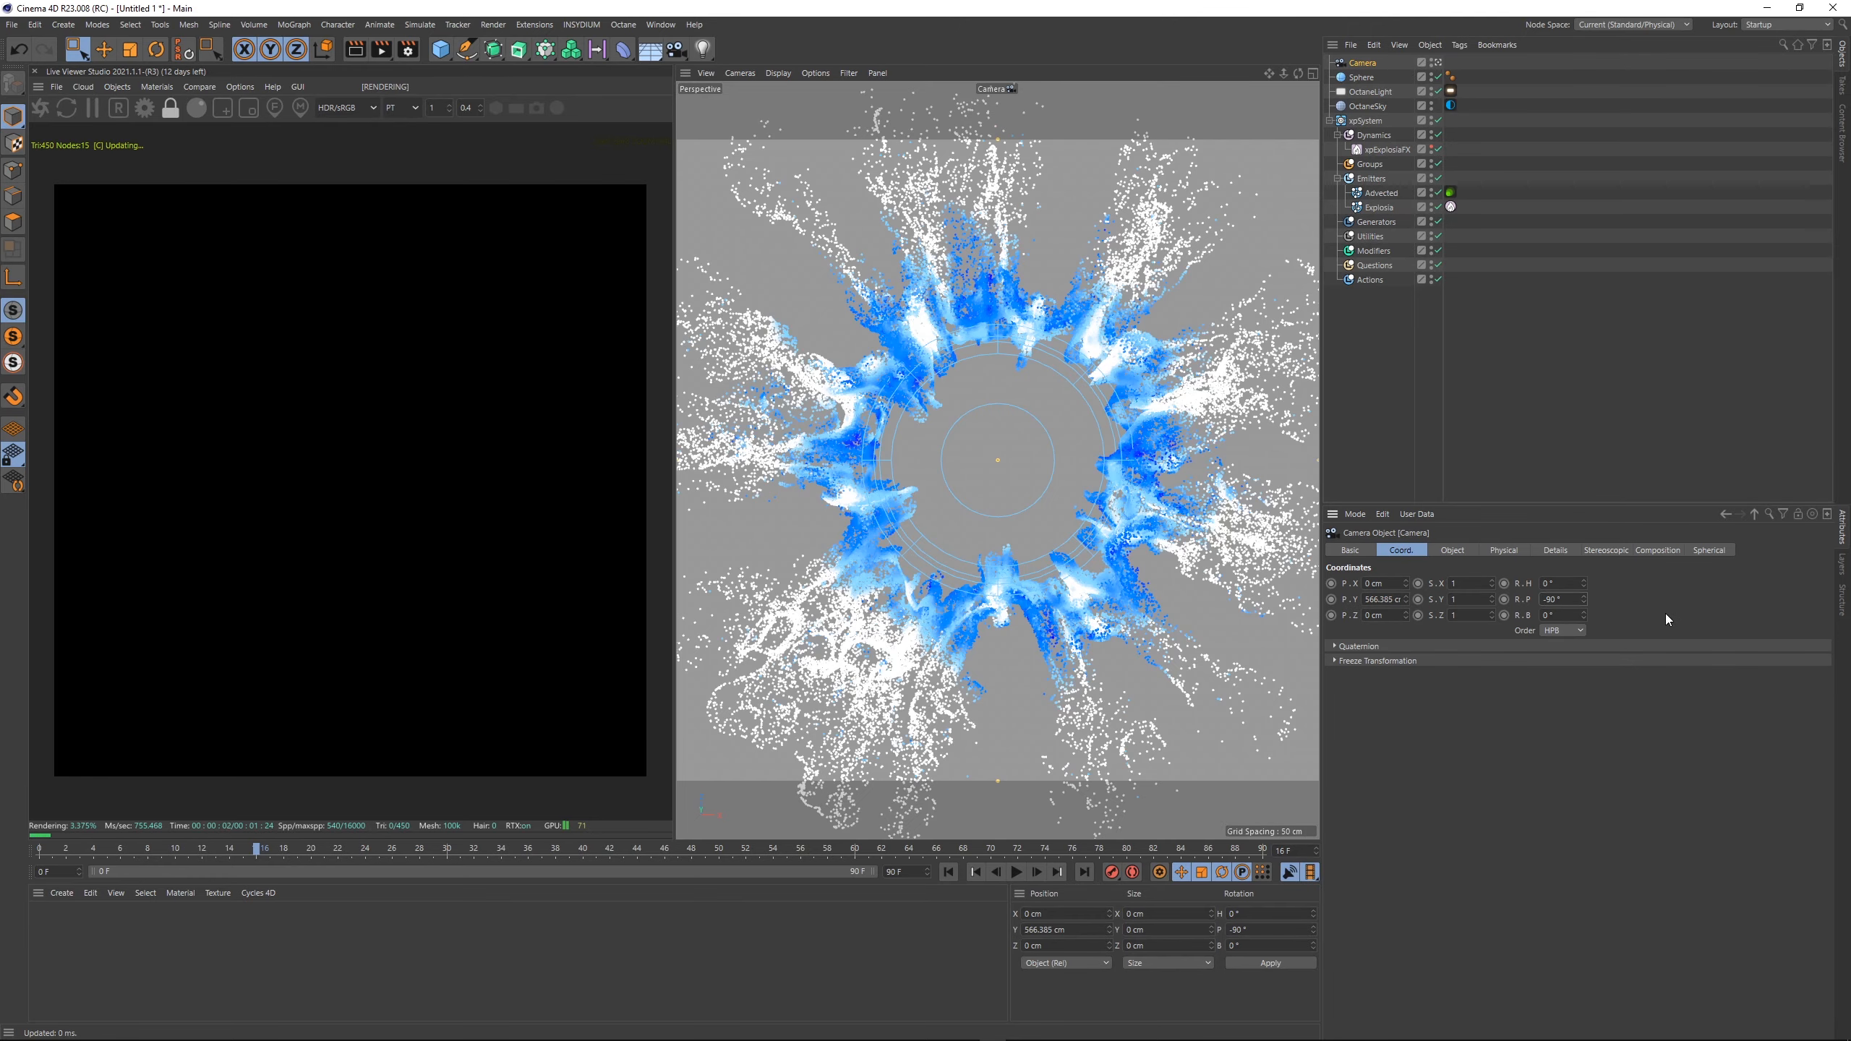
{"action": "left_click", "coordinate": [1476, 419]}
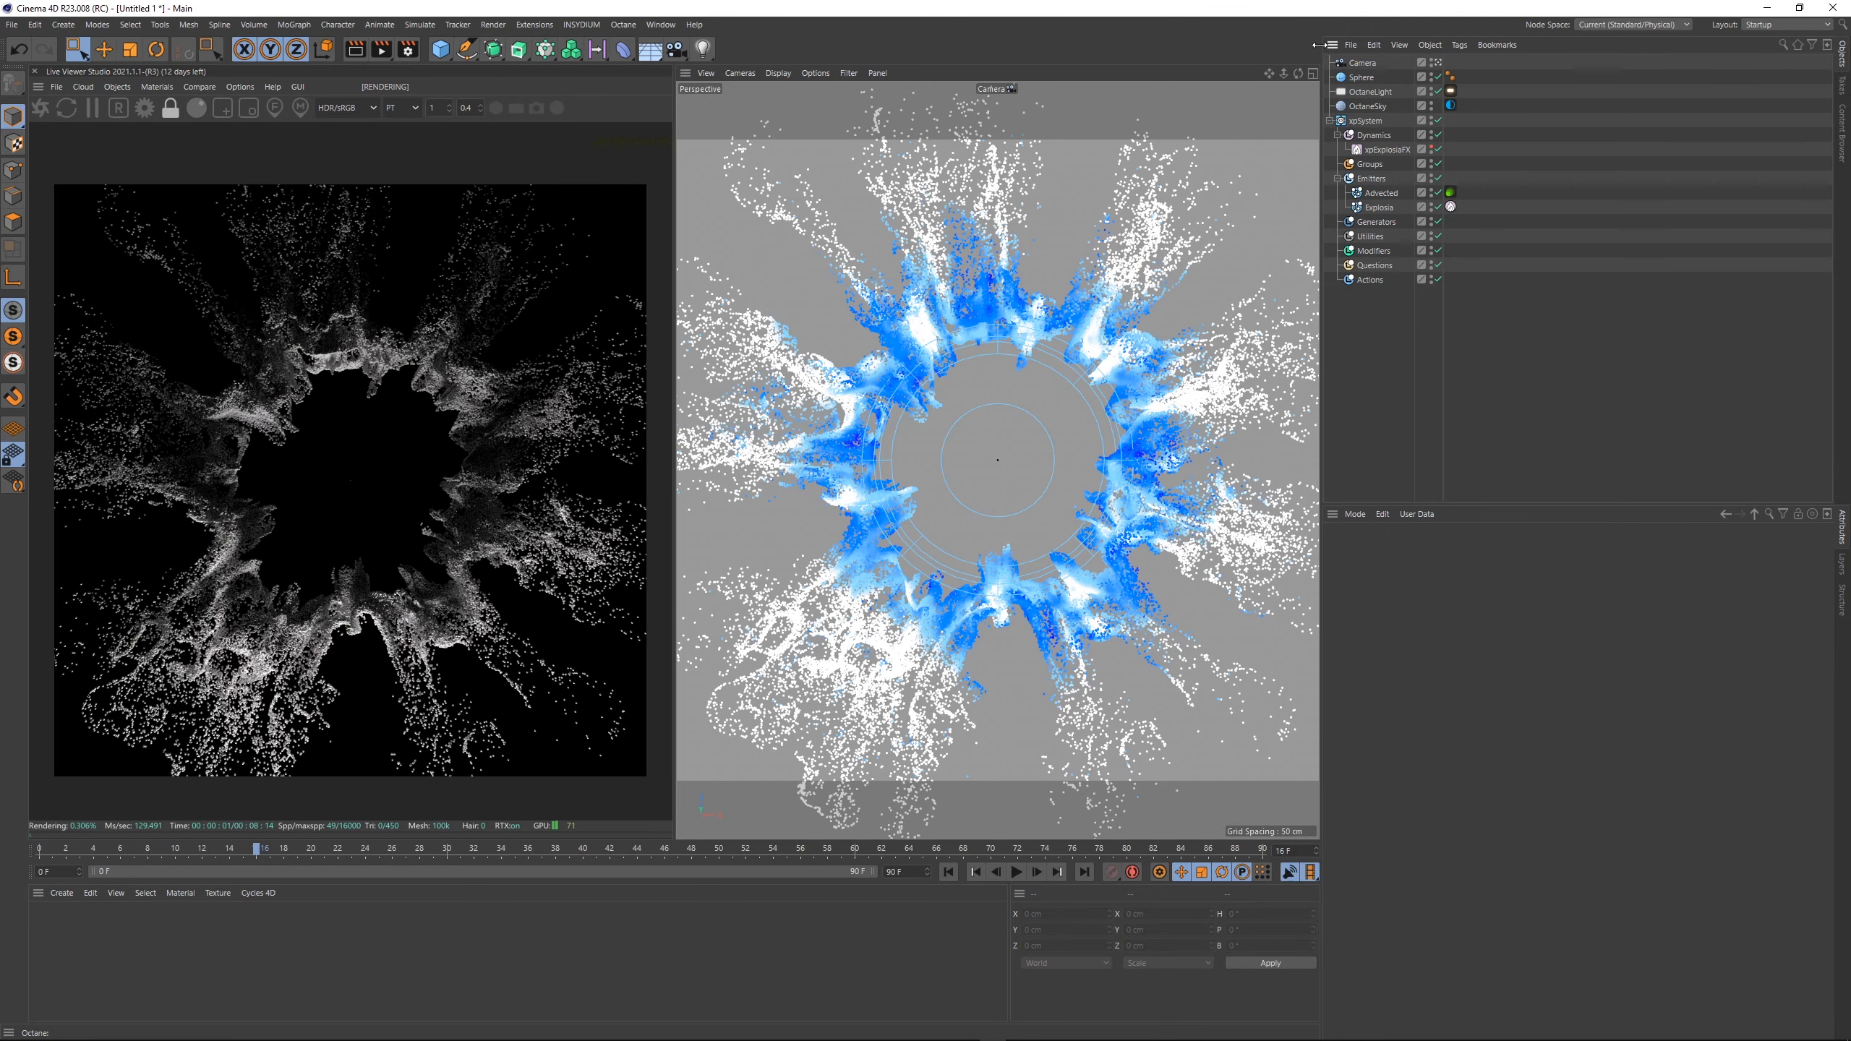
{"action": "left_click", "coordinate": [1363, 64]}
{"action": "mouse_move", "coordinate": [1283, 74]}
{"action": "left_mouse_down"}
{"action": "mouse_move", "coordinate": [1224, 73]}
{"action": "mouse_move", "coordinate": [1288, 75]}
{"action": "left_mouse_up"}
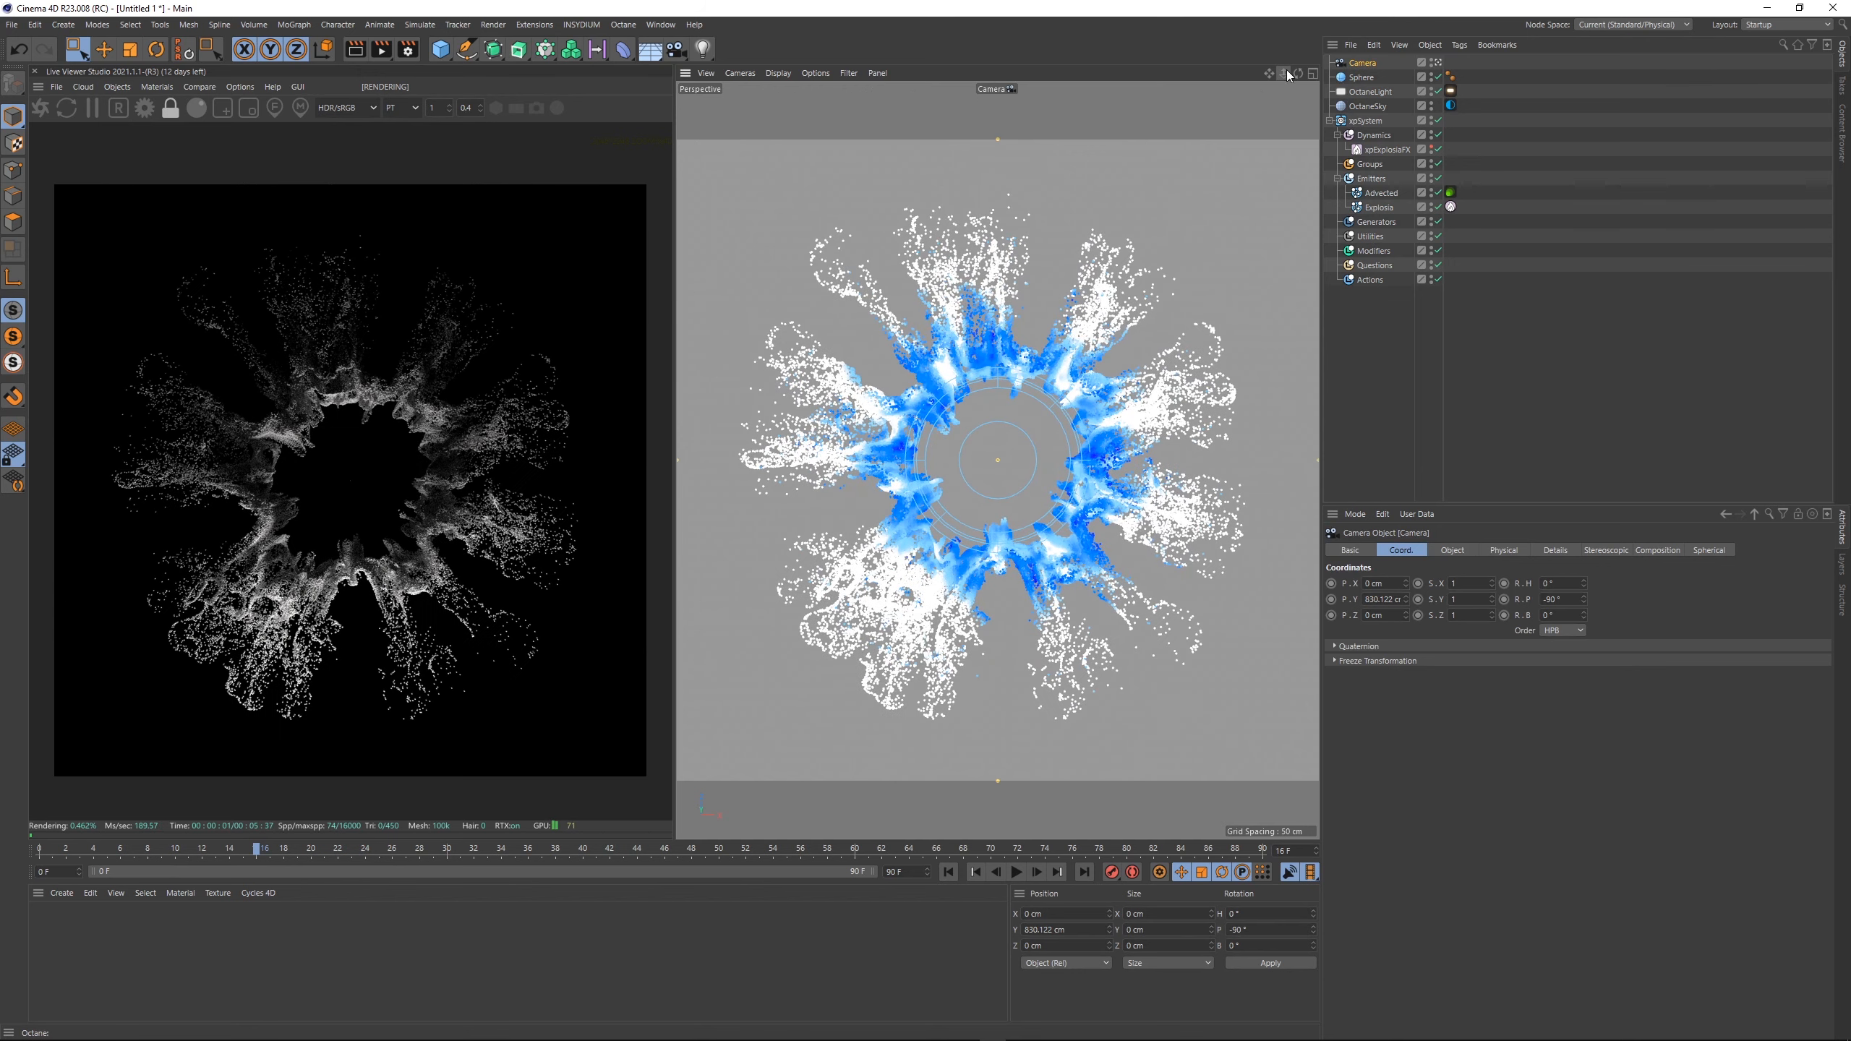
{"action": "key", "text": "F2"}
{"action": "scroll", "coordinate": [1231, 161], "scroll_direction": "down", "scroll_amount": 5}
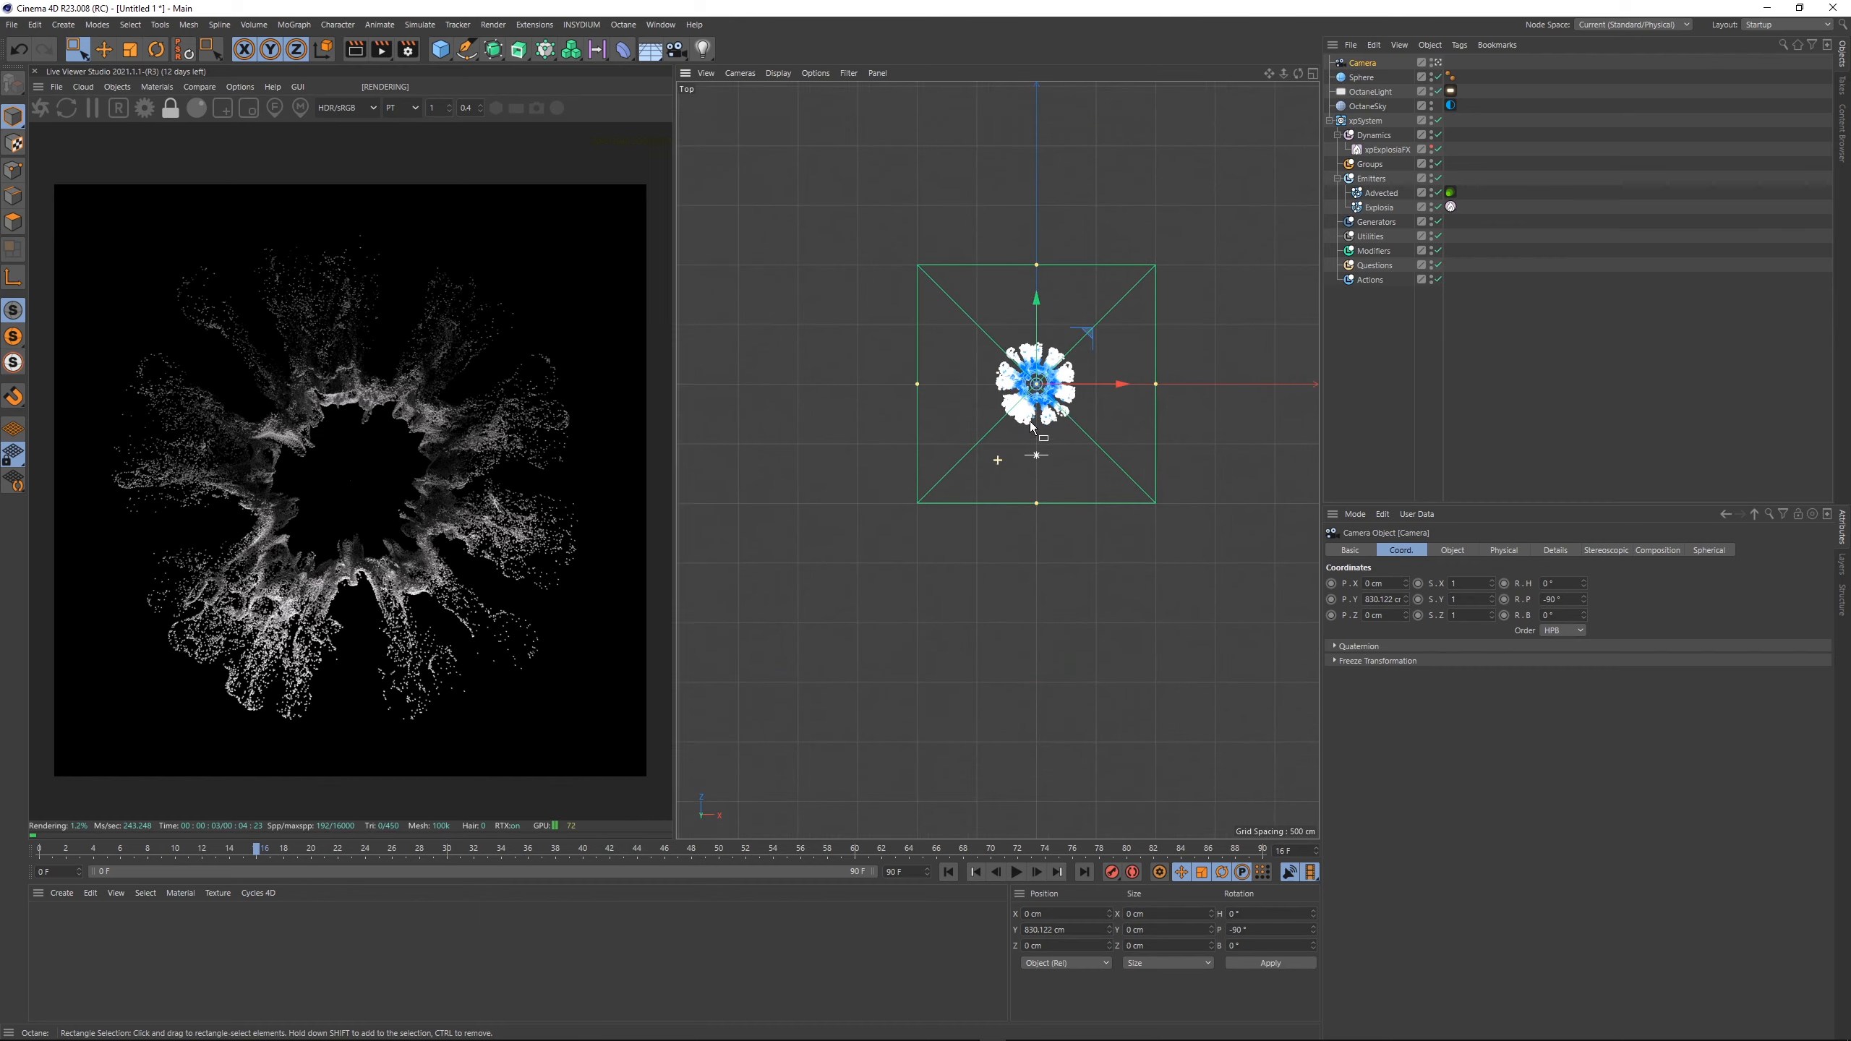
{"action": "key", "text": "F1"}
{"action": "mouse_move", "coordinate": [1030, 438]}
{"action": "right_mouse_down", "text": "alt"}
{"action": "mouse_move", "coordinate": [942, 550]}
{"action": "mouse_move", "coordinate": [1046, 466]}
{"action": "right_mouse_up", "text": "alt"}
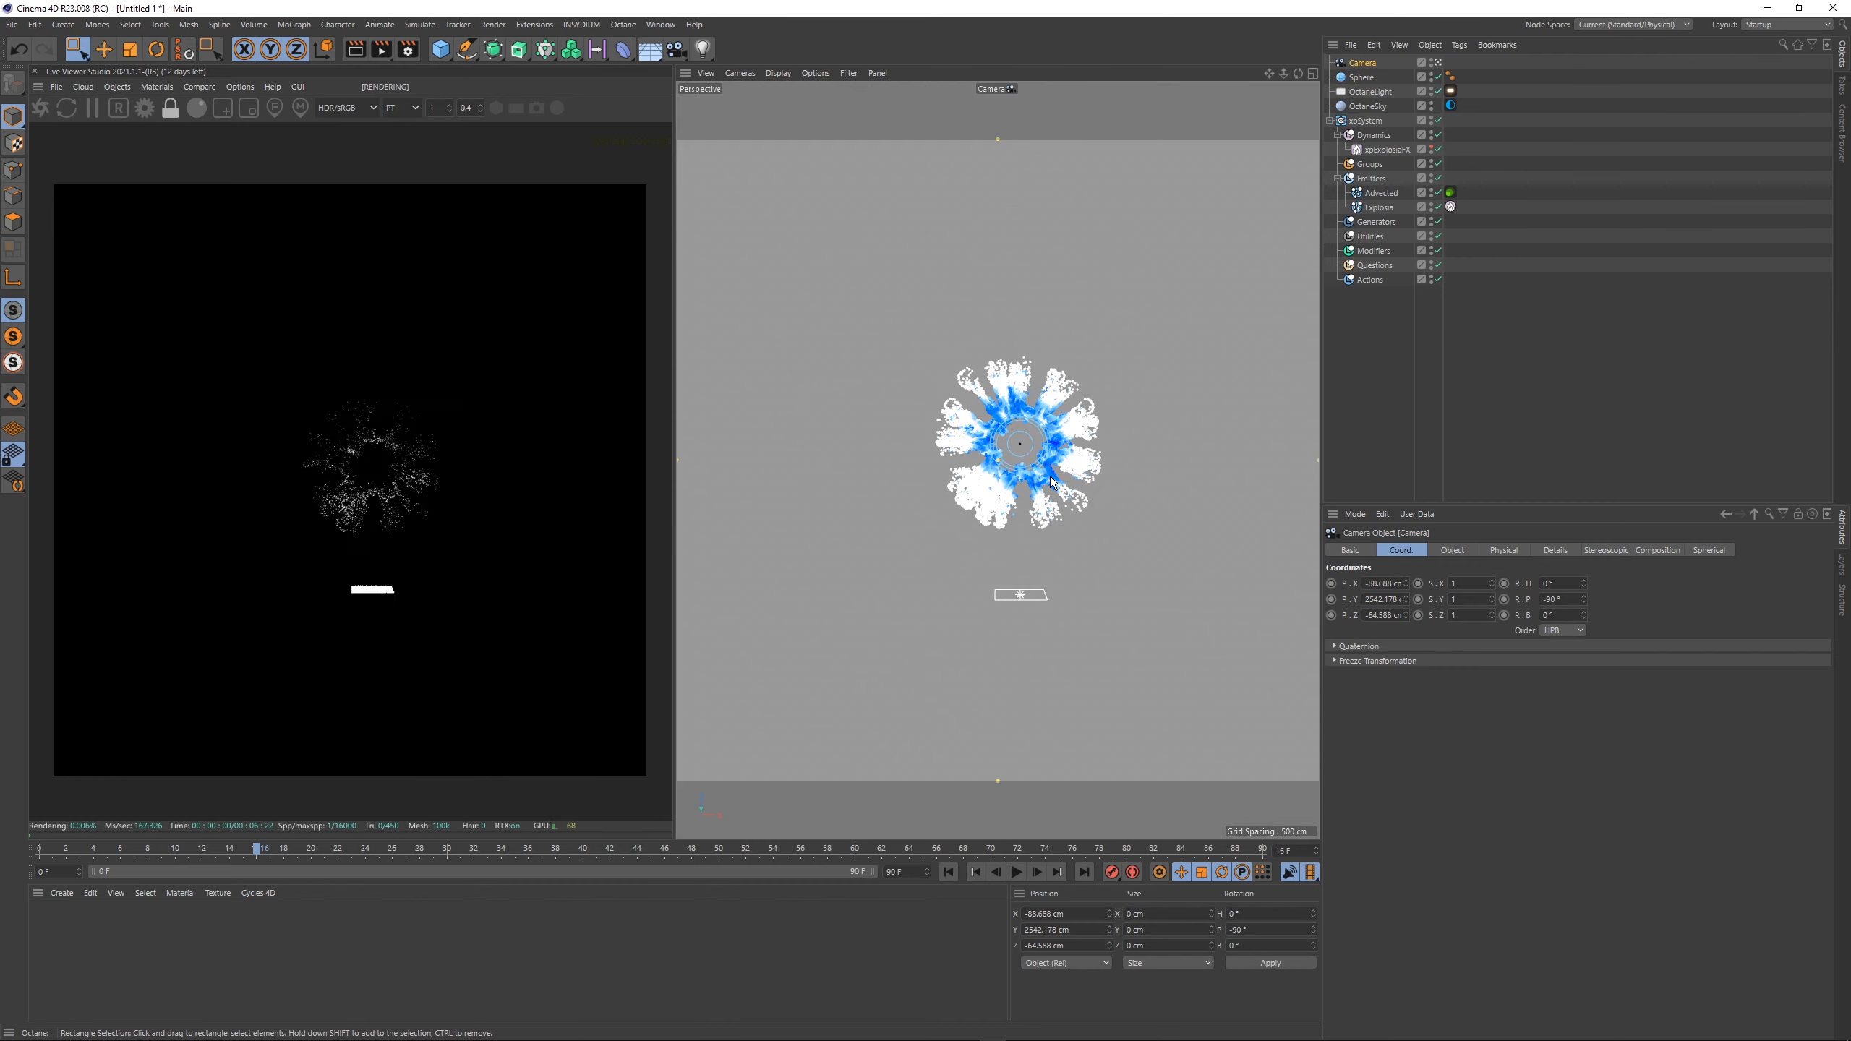
{"action": "left_click_drag", "start_coordinate": [1049, 464], "coordinate": [1060, 447], "text": "alt"}
{"action": "middle_click_drag", "start_coordinate": [1060, 446], "coordinate": [1037, 447], "text": "alt"}
{"action": "scroll", "coordinate": [1038, 452], "scroll_direction": "up", "scroll_amount": 5}
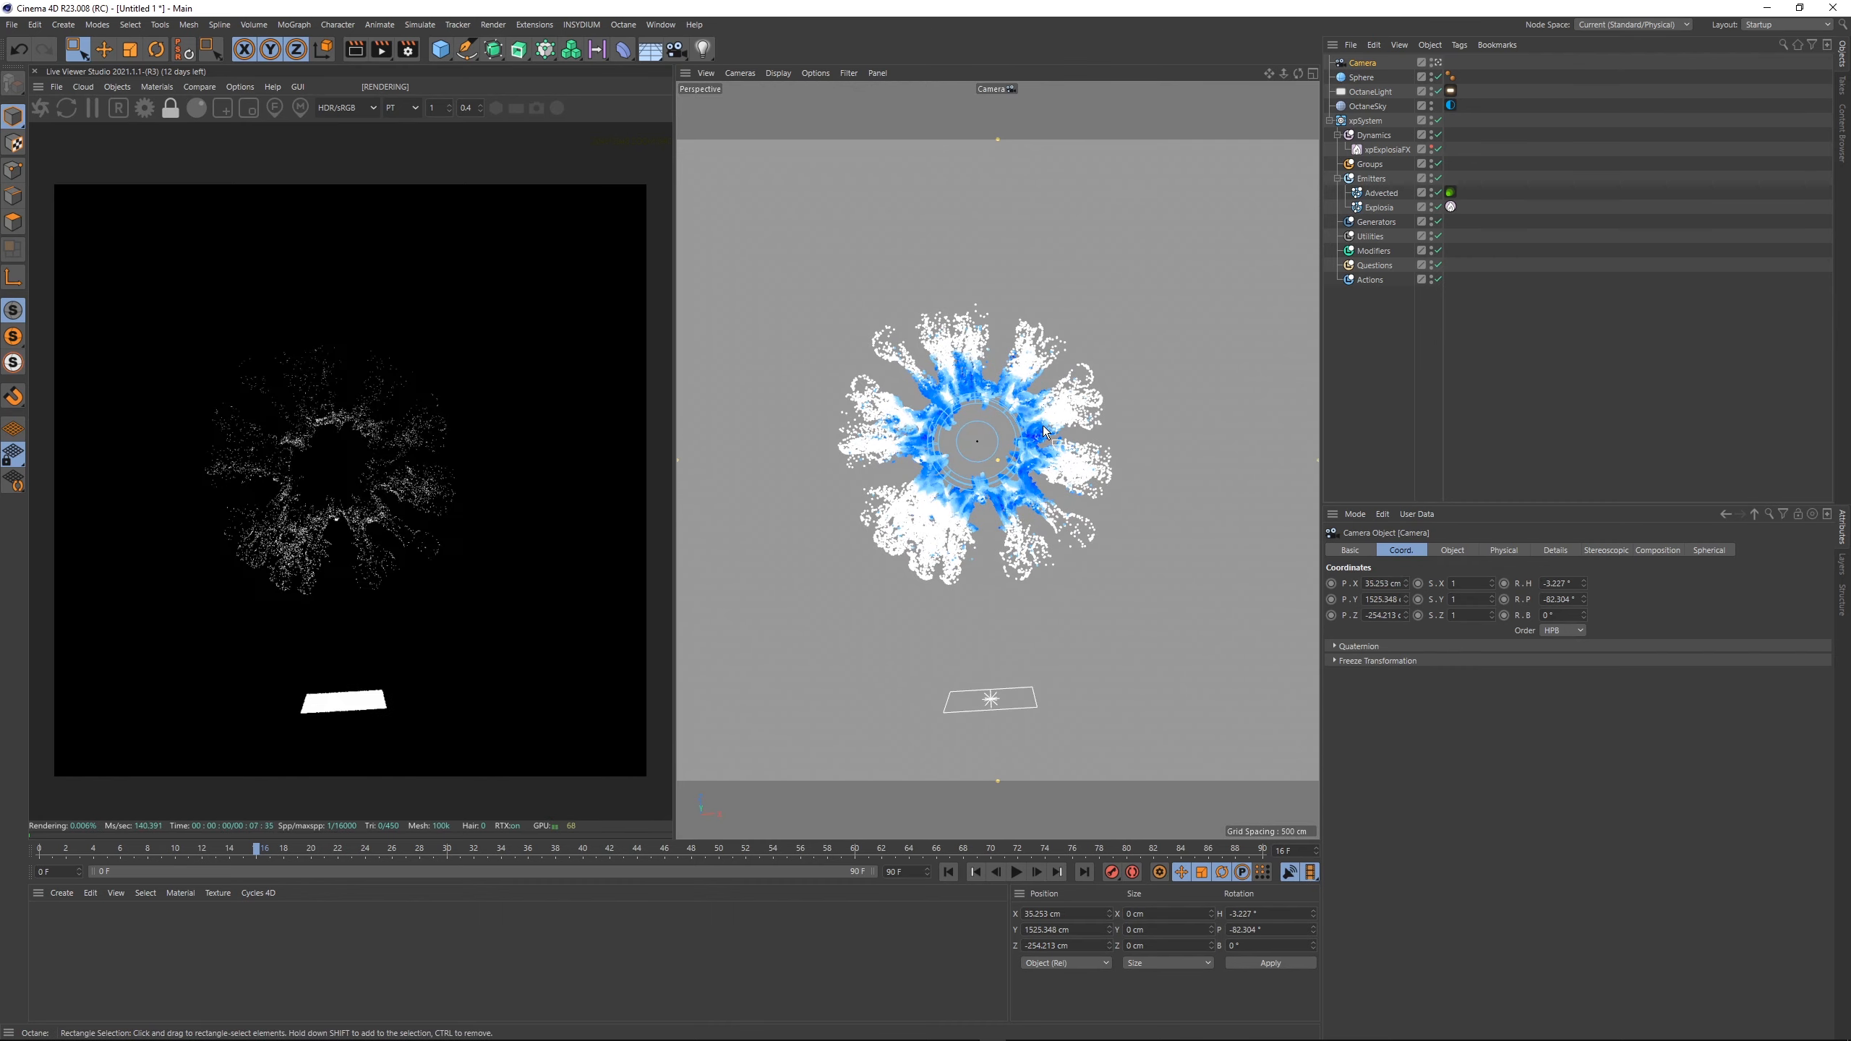
{"action": "key", "text": "ctrl+shift+z"}
{"action": "key", "text": "ctrl+shift+z"}
{"action": "key", "text": "ctrl+shift+z"}
{"action": "key", "text": "ctrl+shift+z"}
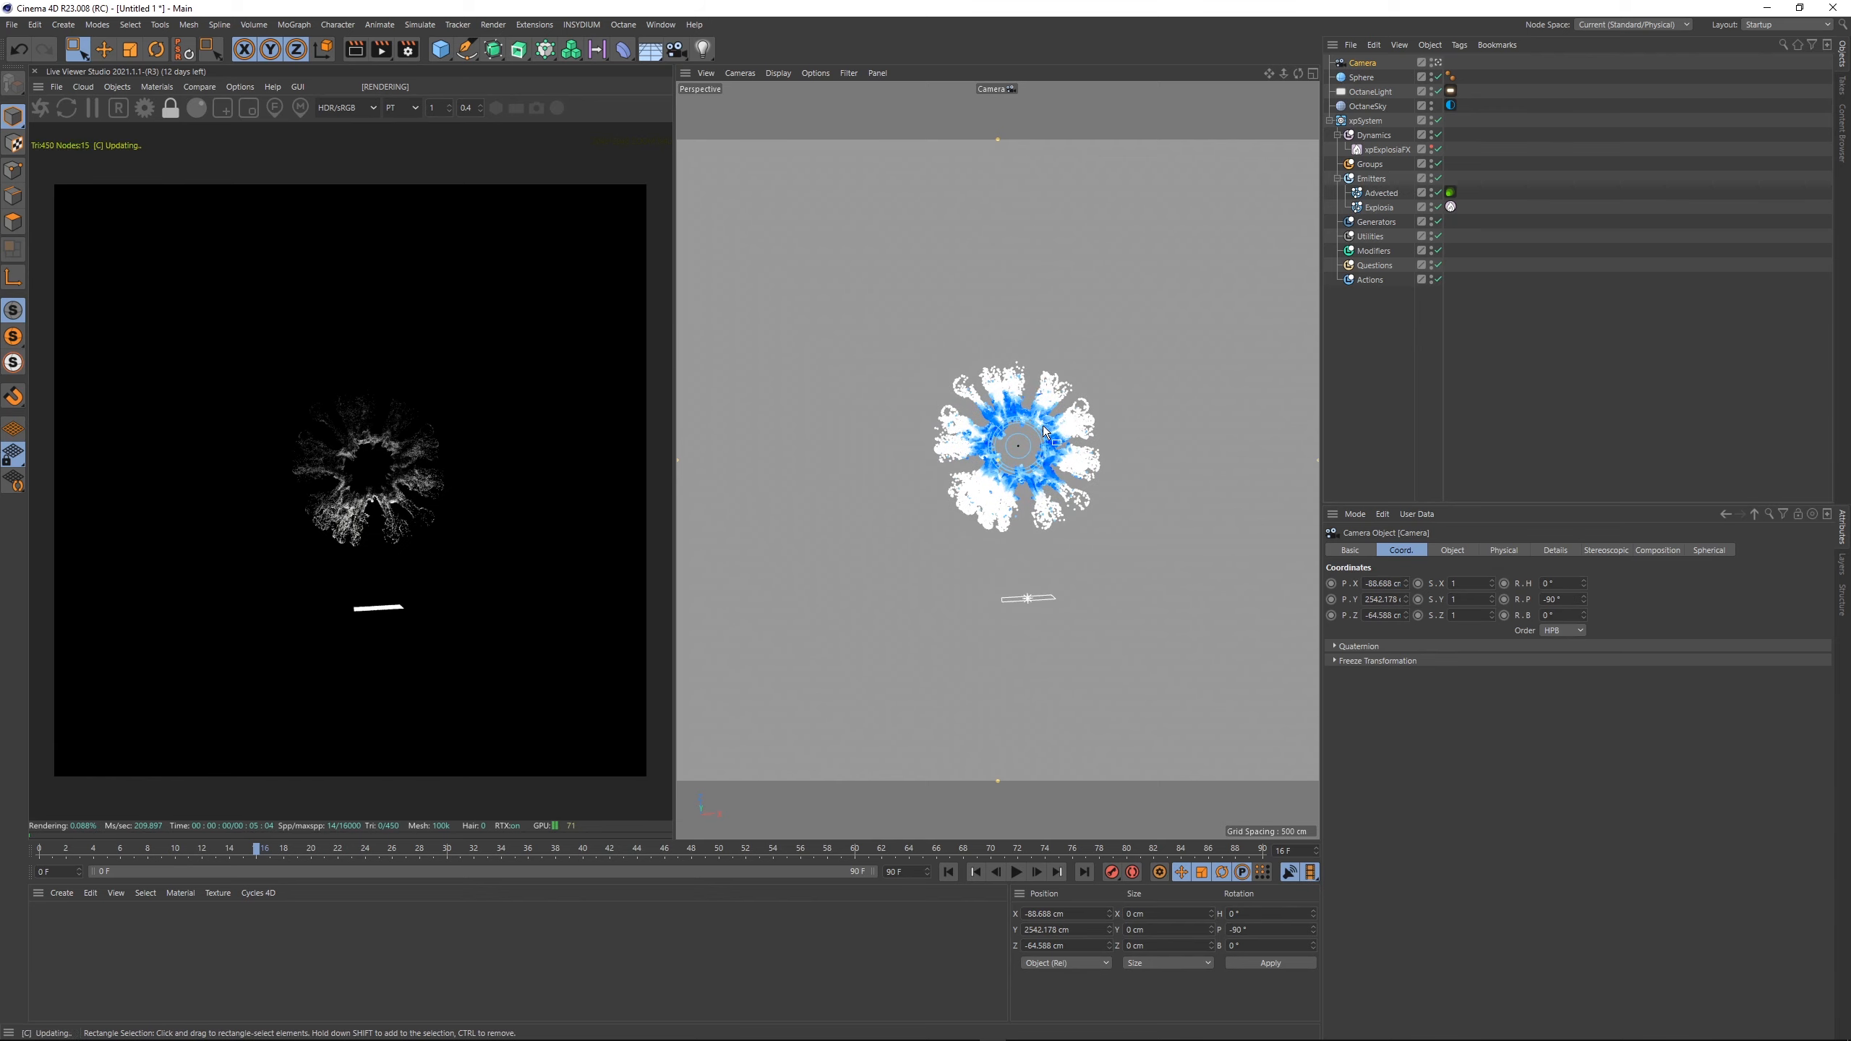
- Switch the top viewport to a free Perspective projection that shows the explosion from a low side angle
{"action": "left_click", "coordinate": [1492, 343]}
{"action": "key", "text": "F2"}
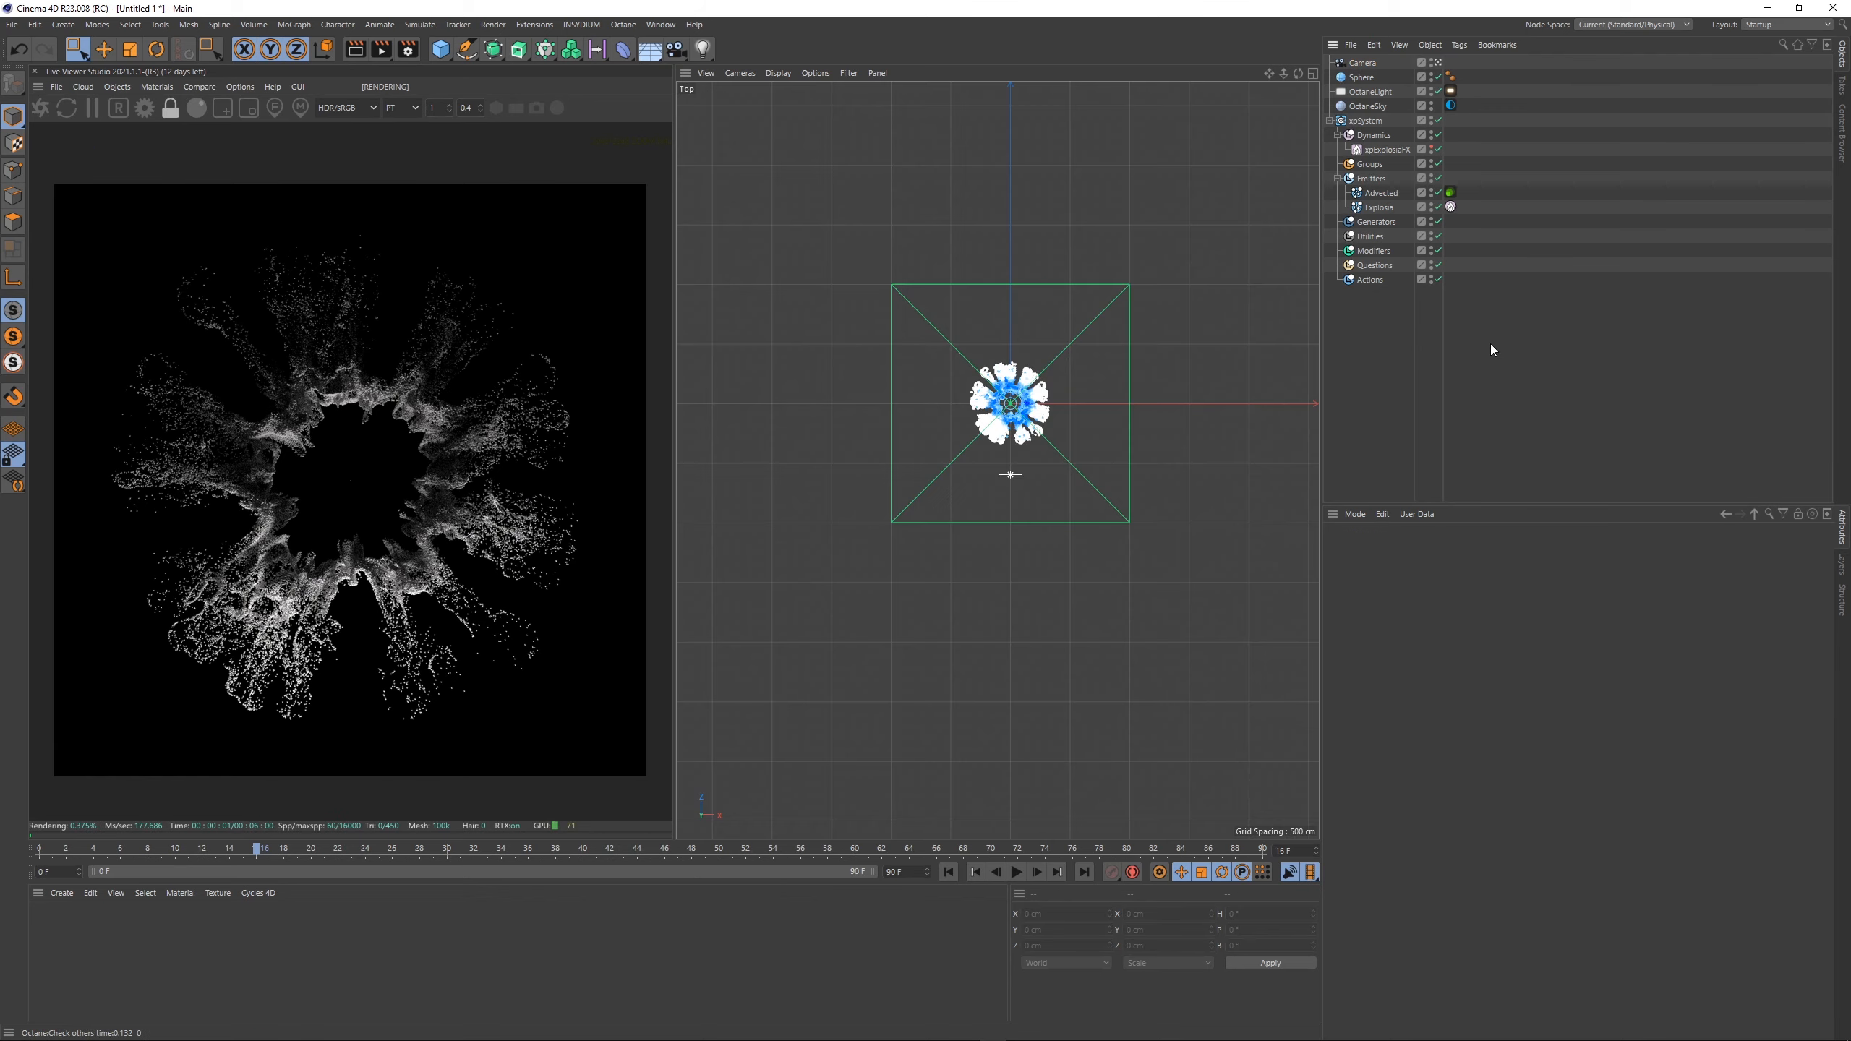
{"action": "left_click", "coordinate": [738, 73]}
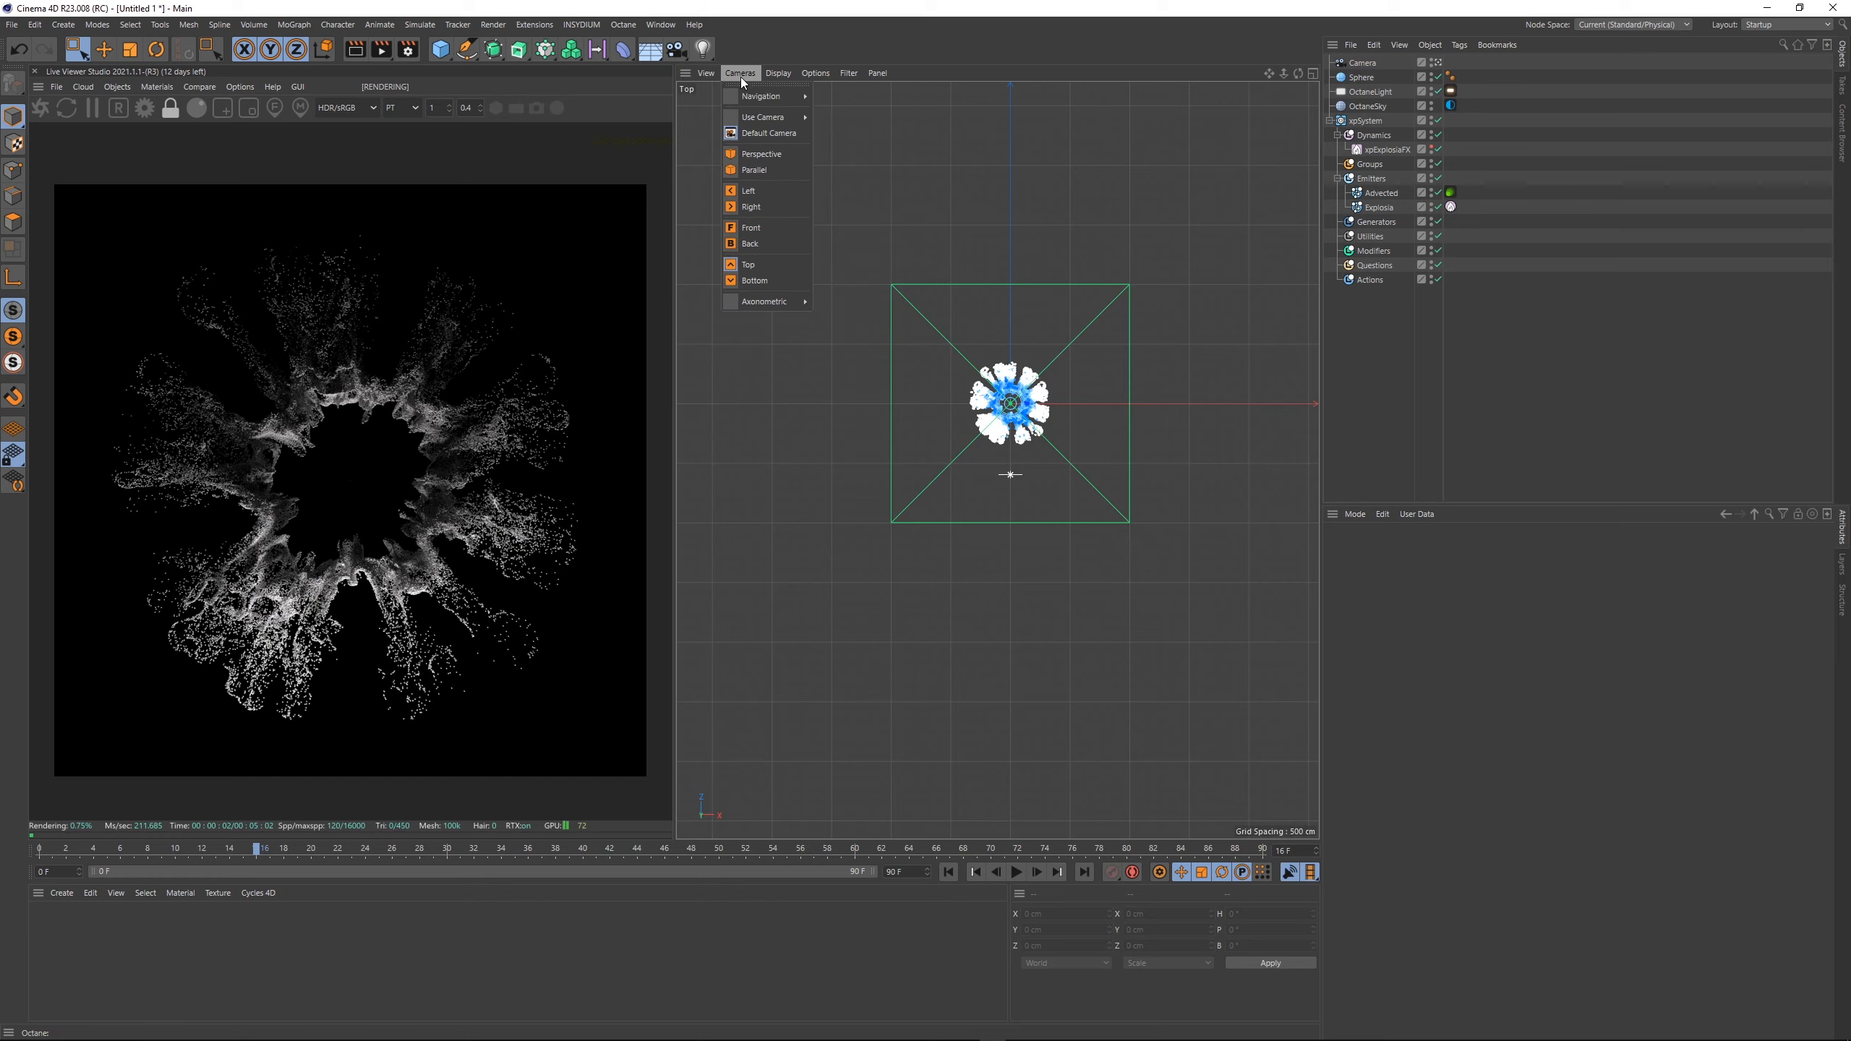
{"action": "left_click", "coordinate": [761, 151]}
{"action": "mouse_move", "coordinate": [976, 573]}
{"action": "middle_mouse_down", "text": "alt"}
{"action": "mouse_move", "coordinate": [961, 512]}
{"action": "mouse_move", "coordinate": [940, 576]}
{"action": "middle_mouse_up", "text": "alt"}
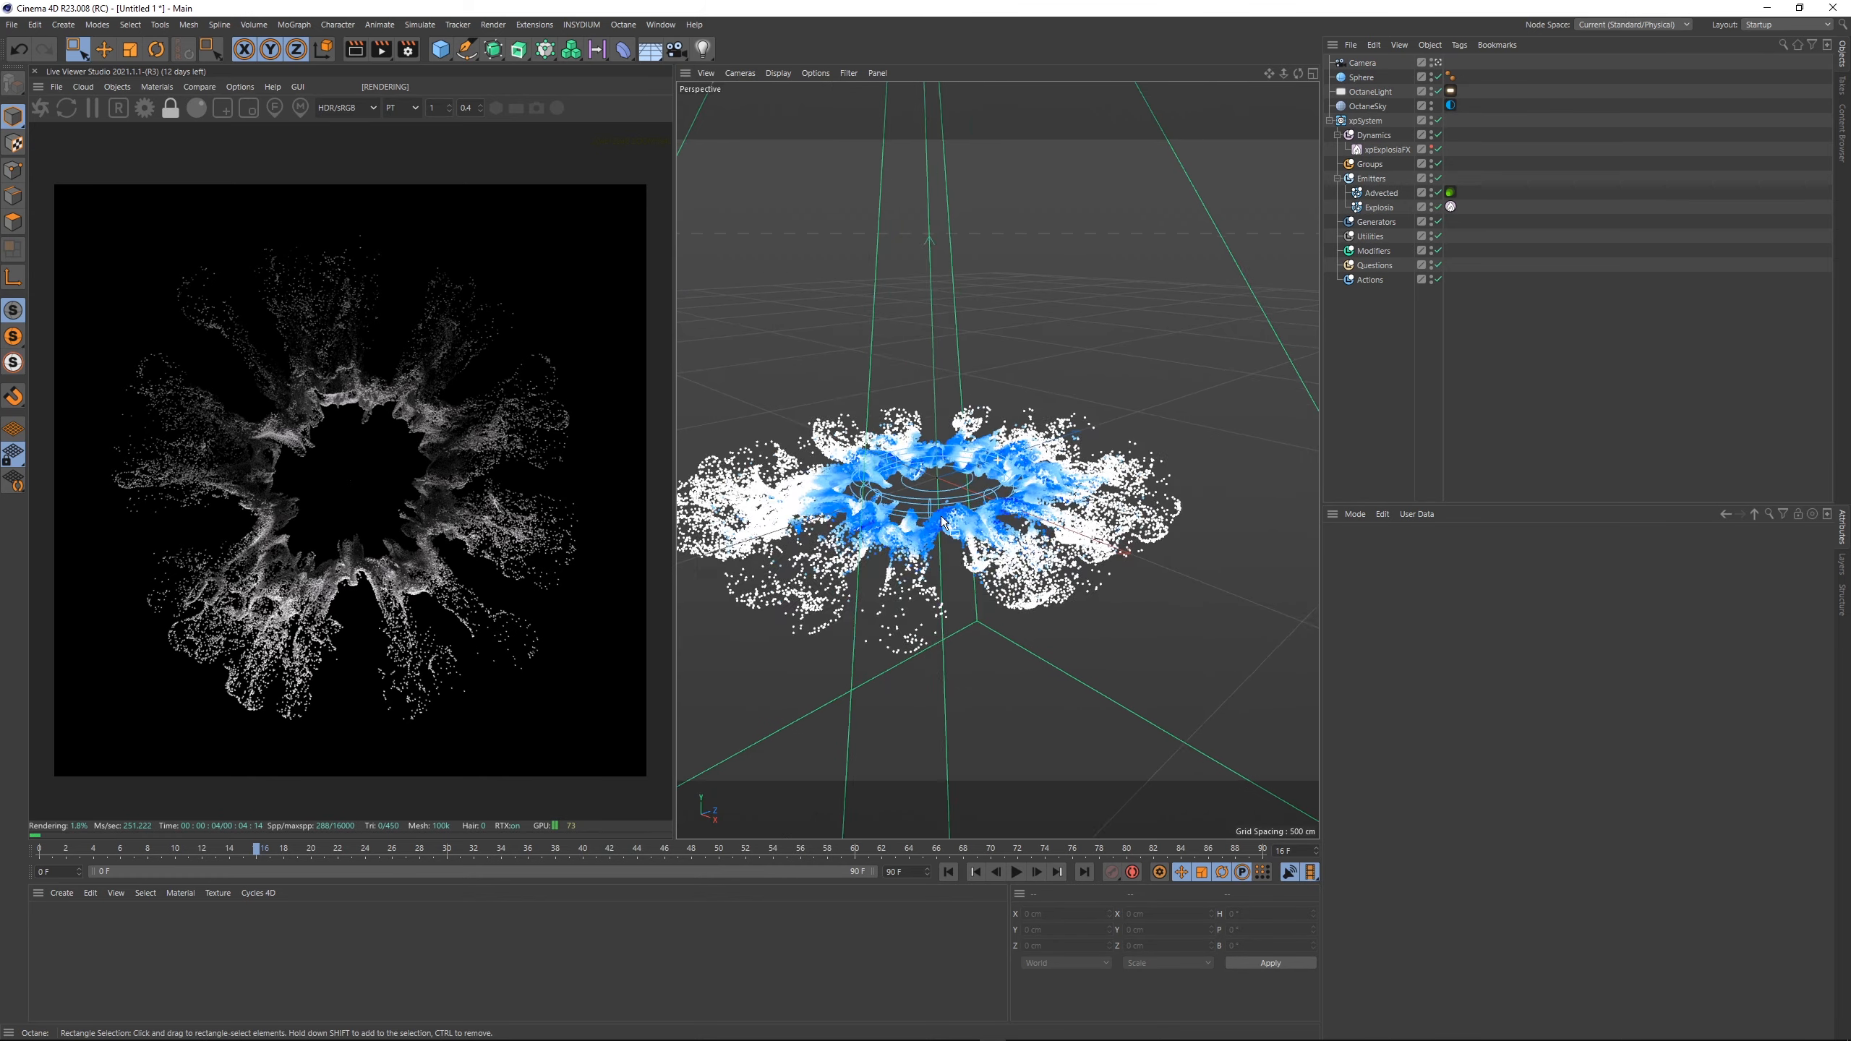
- Try to move the OctaneLight along Z to the far side of the explosion, and undo the move
{"action": "mouse_move", "coordinate": [955, 474]}
{"action": "right_mouse_down", "text": "alt"}
{"action": "mouse_move", "coordinate": [925, 569]}
{"action": "mouse_move", "coordinate": [950, 510]}
{"action": "right_mouse_up", "text": "alt"}
{"action": "left_click_drag", "start_coordinate": [950, 515], "coordinate": [1000, 531], "text": "alt"}
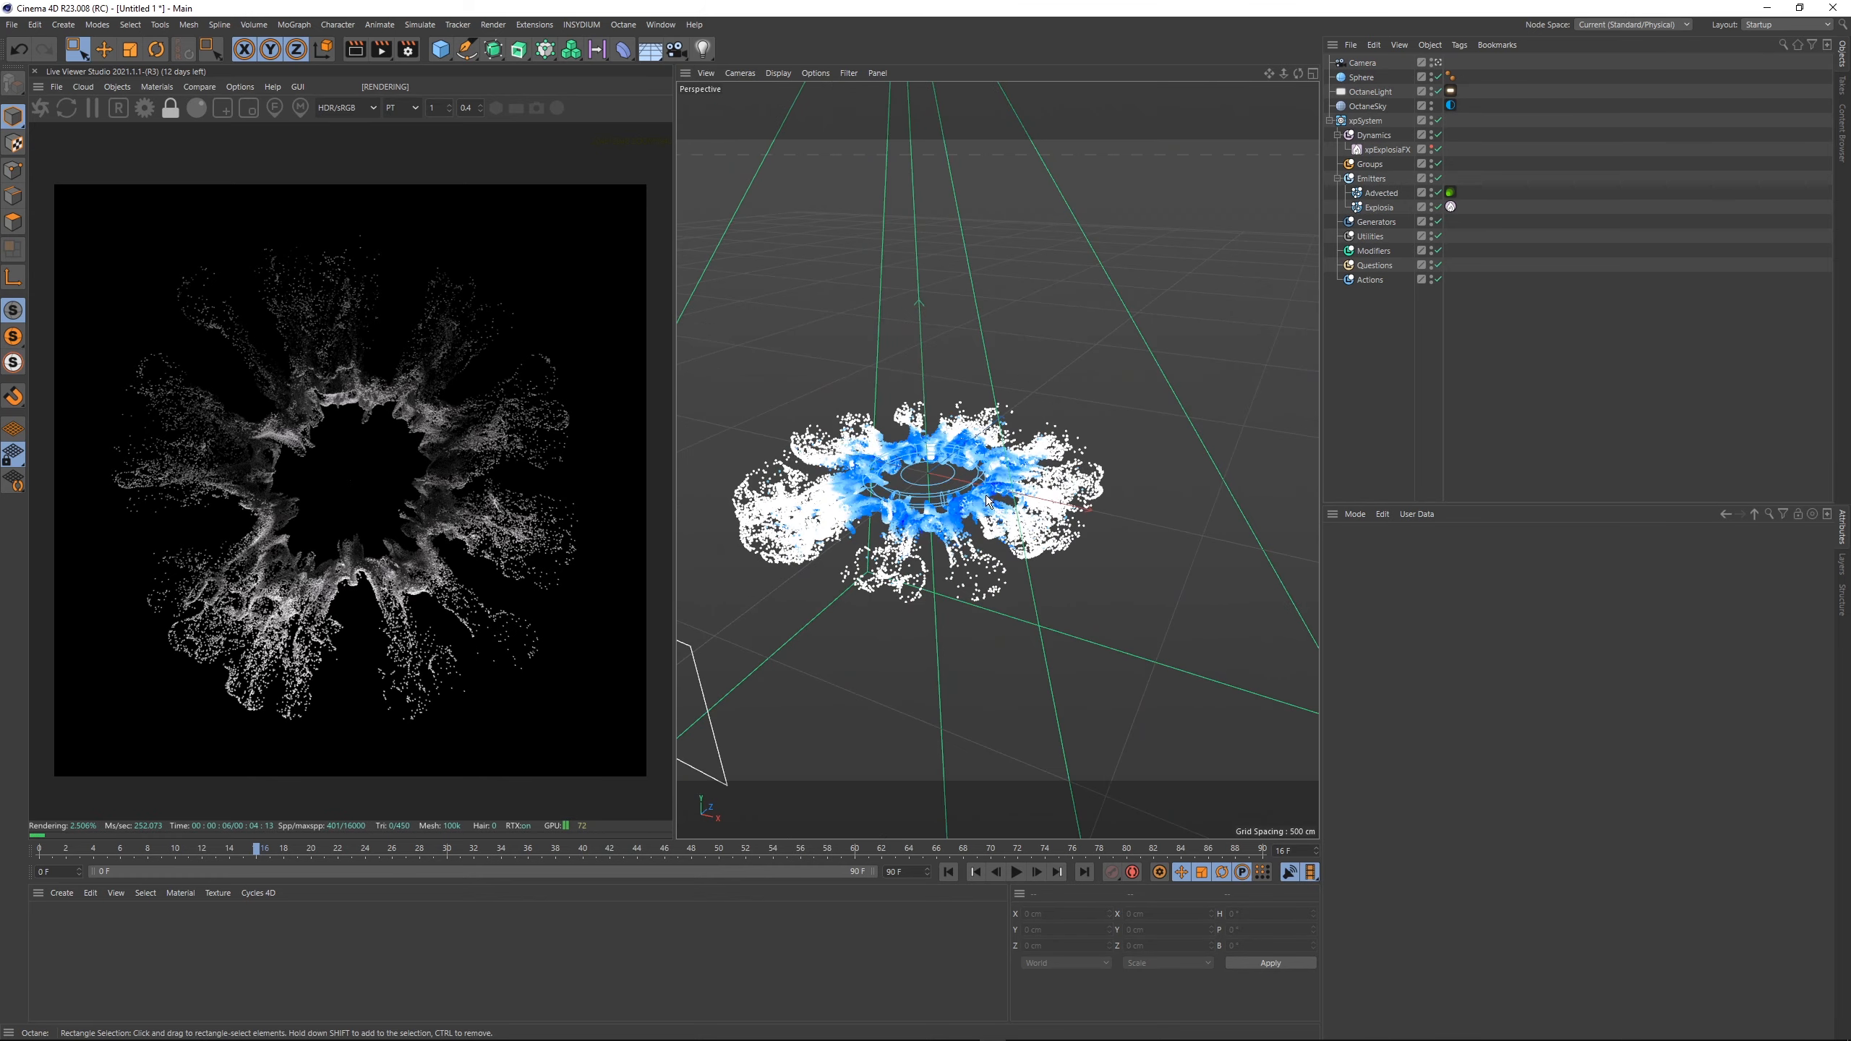
{"action": "right_click_drag", "start_coordinate": [1000, 530], "coordinate": [940, 543], "text": "alt"}
{"action": "middle_click_drag", "start_coordinate": [940, 543], "coordinate": [957, 535], "text": "alt"}
{"action": "left_click", "coordinate": [1370, 91]}
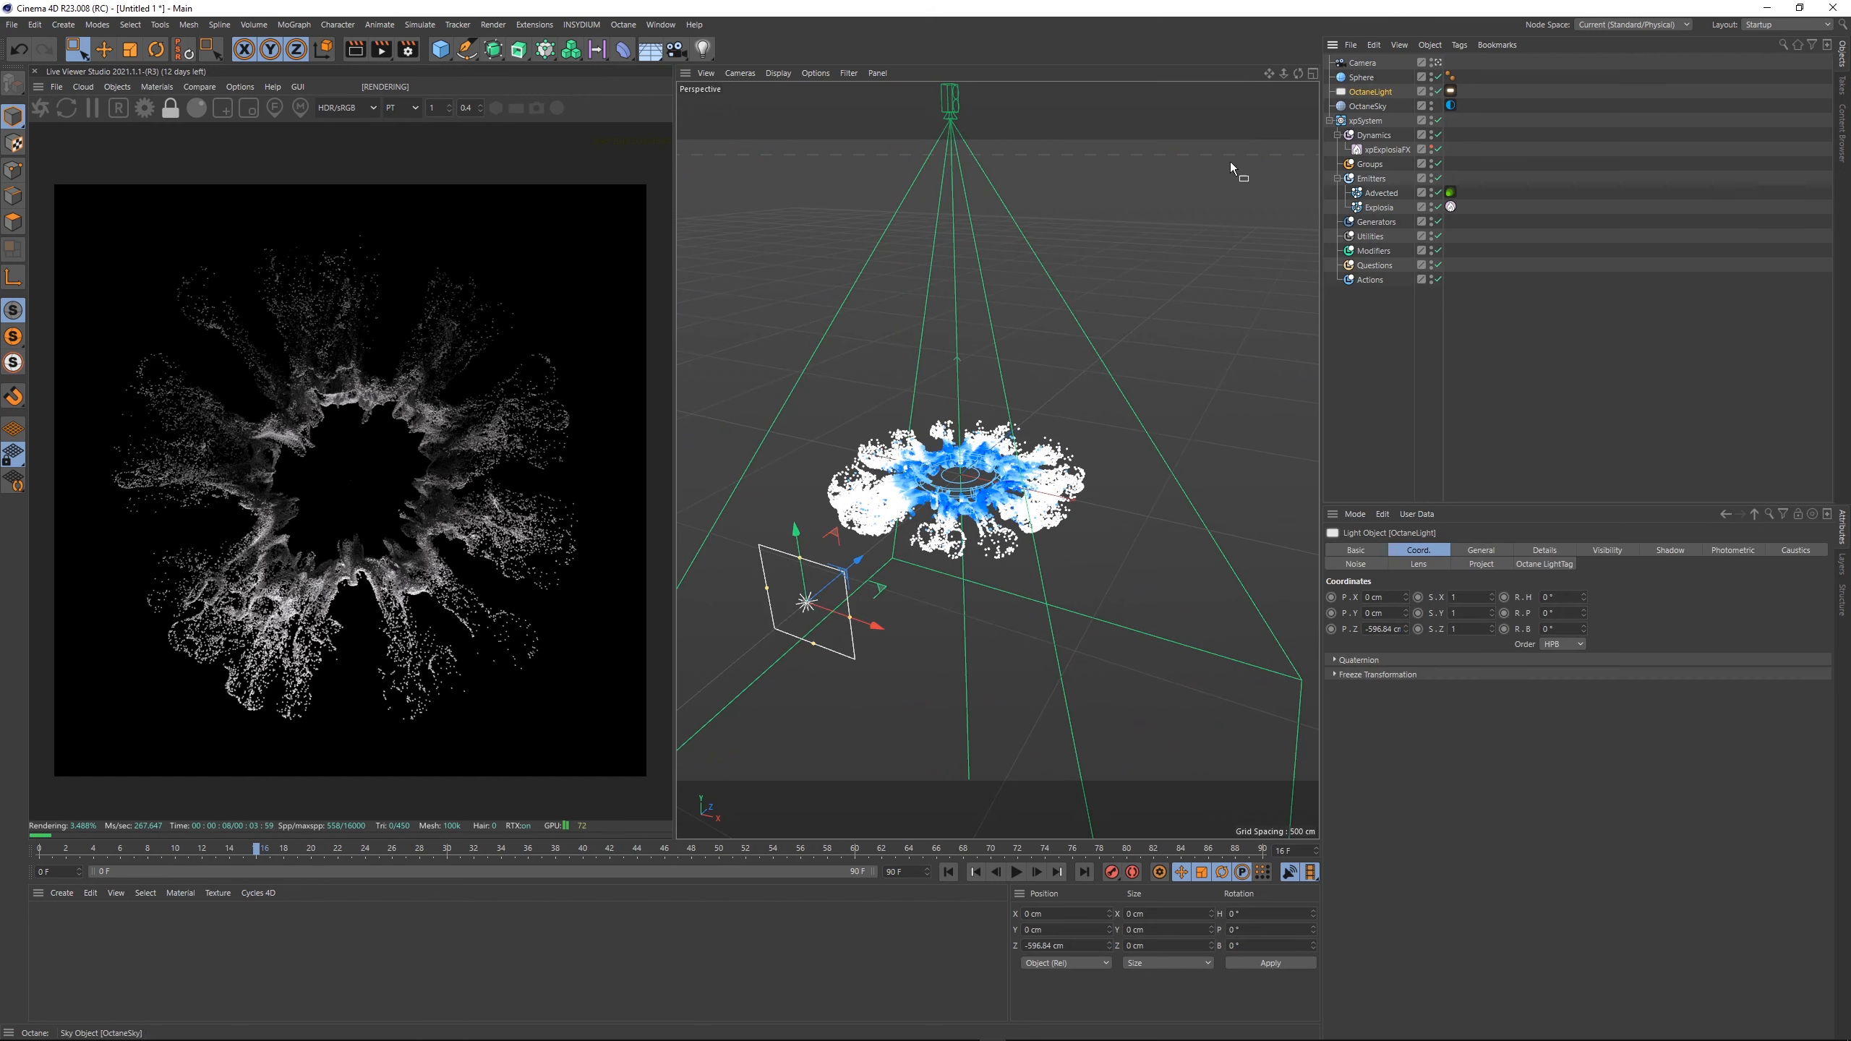
{"action": "key", "text": "e"}
{"action": "left_click_drag", "start_coordinate": [852, 575], "coordinate": [1085, 379]}
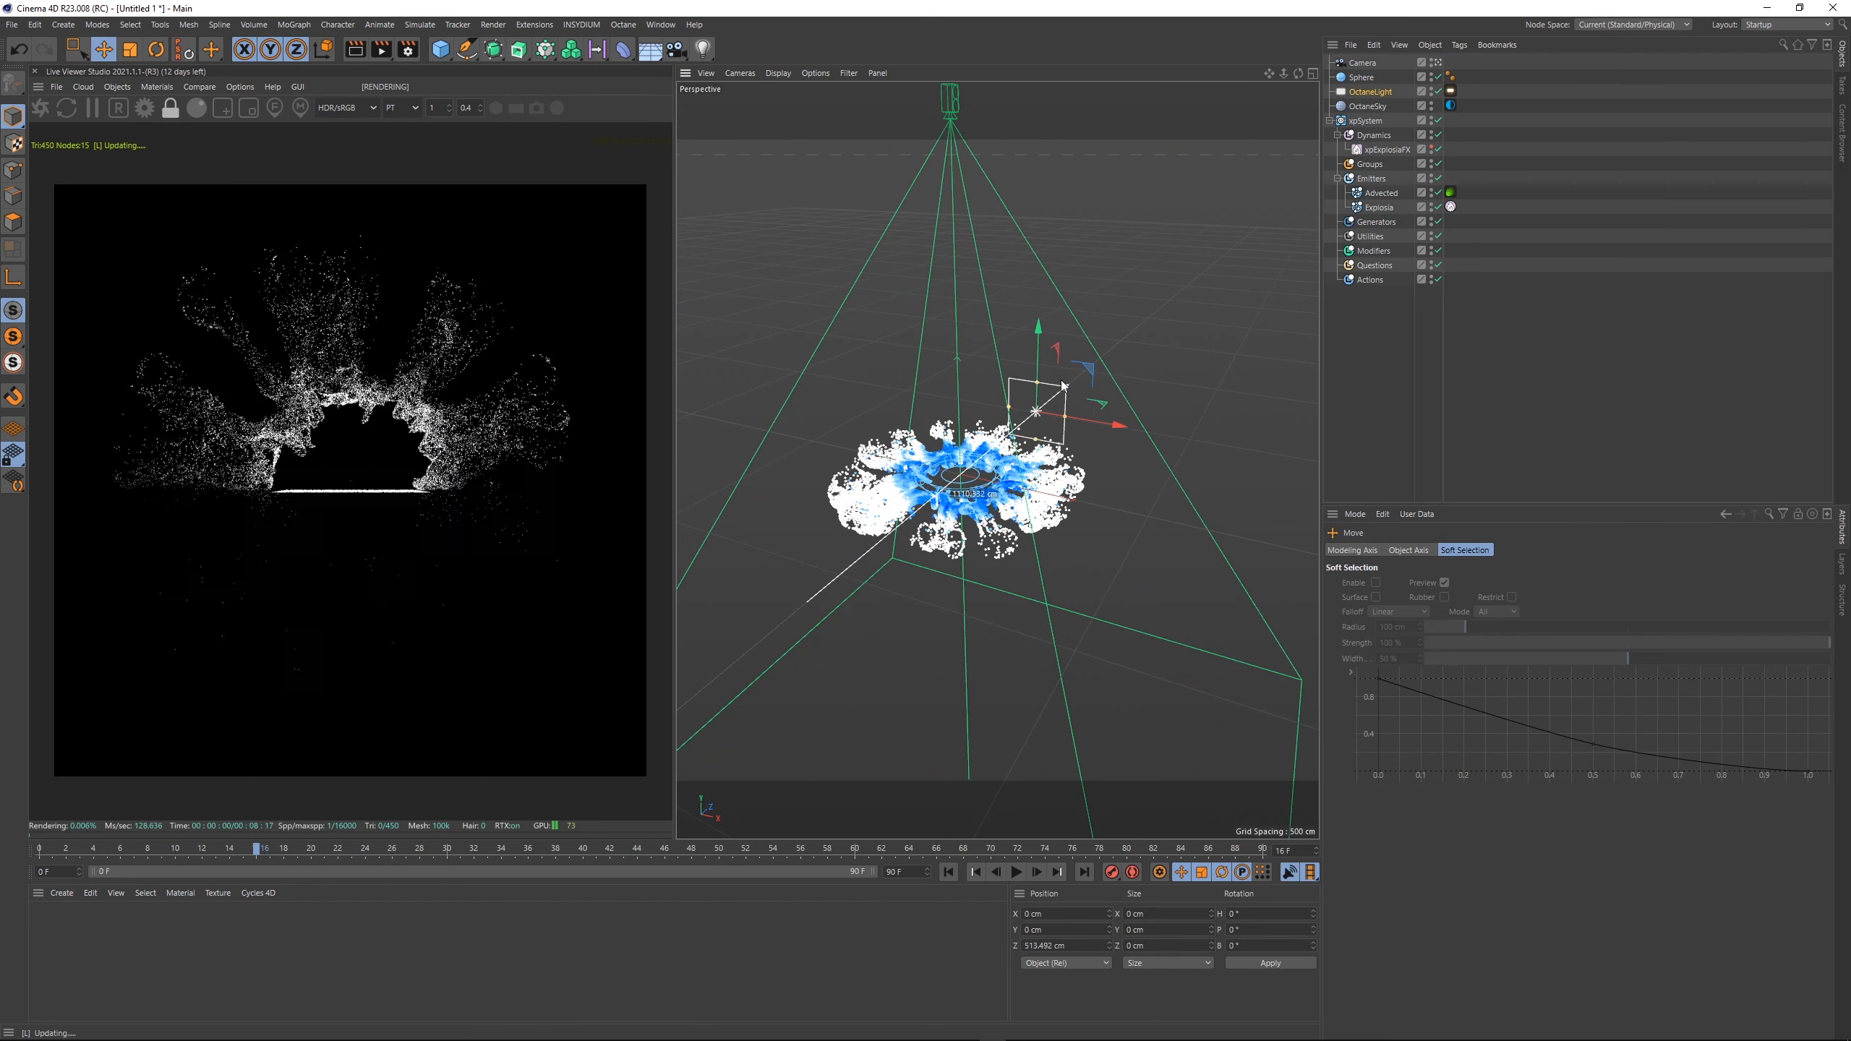
{"action": "key", "text": "ctrl+z"}
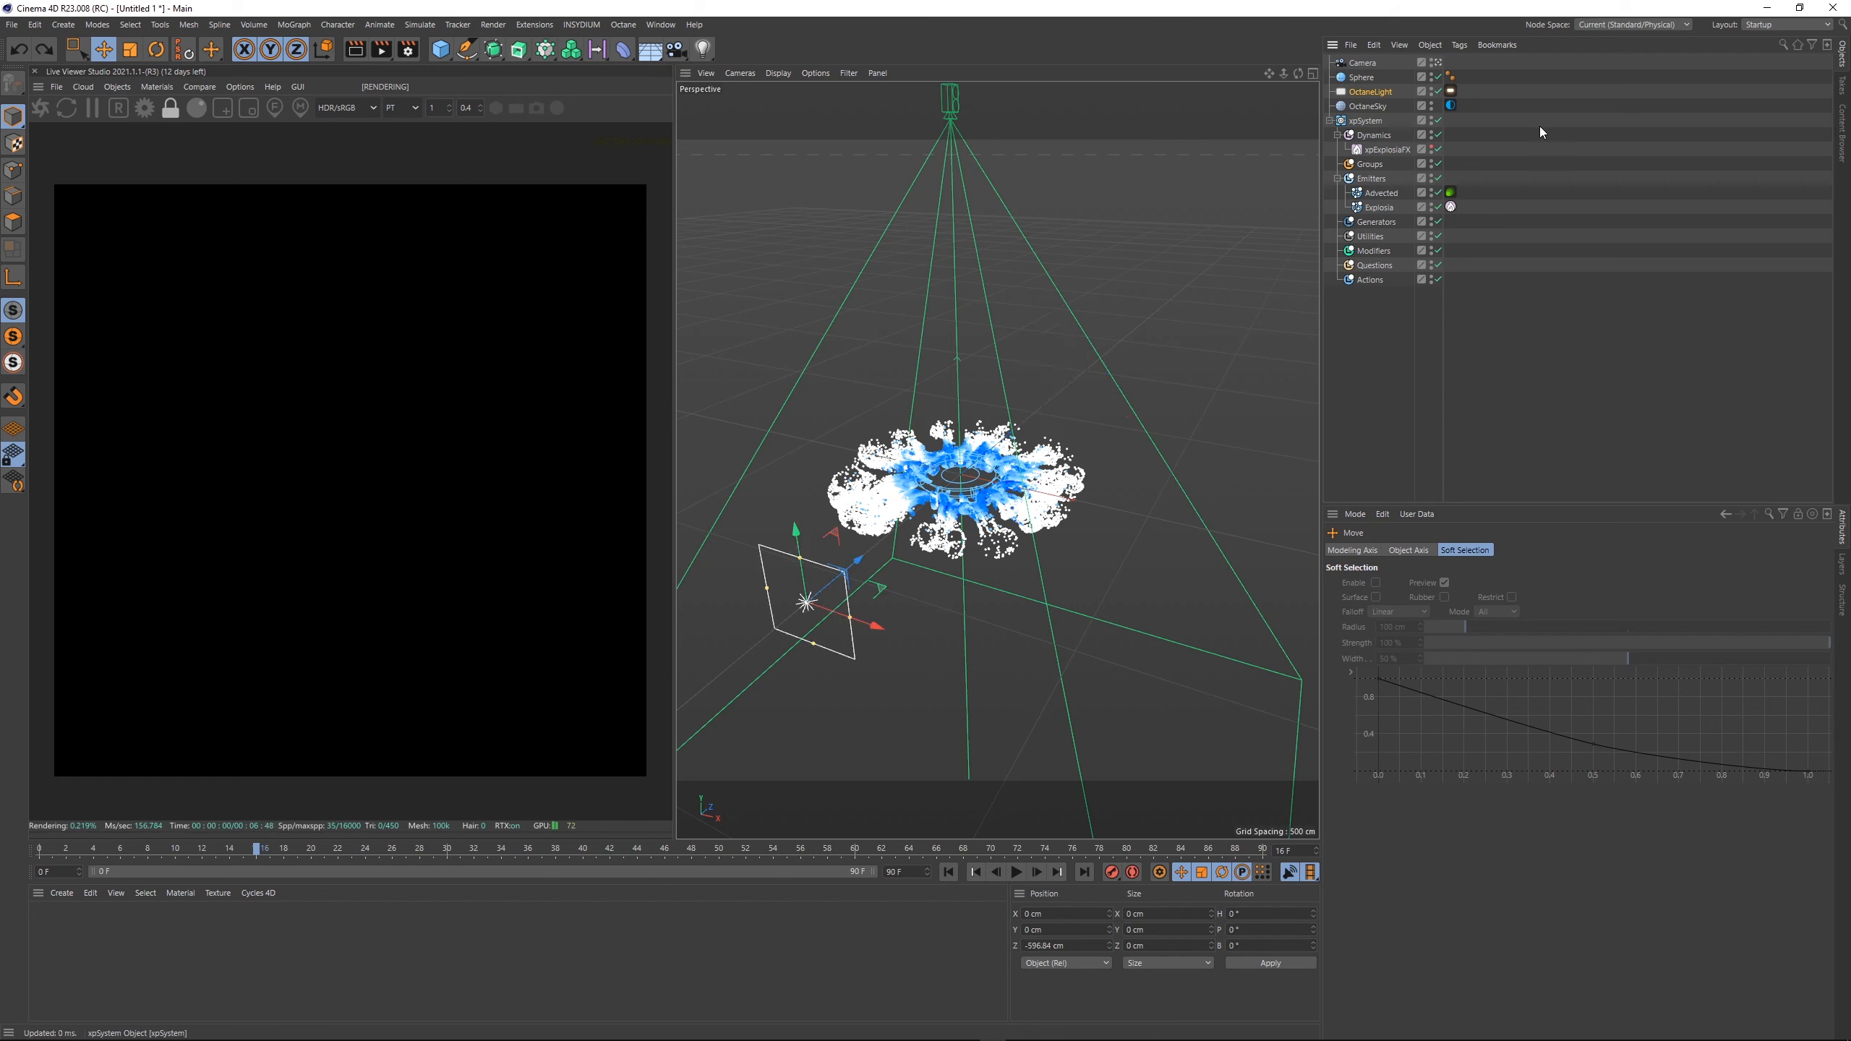
- Add a Target tag to the OctaneLight with the xpSystem as its target object
{"action": "left_click", "coordinate": [1539, 126]}
{"action": "left_click", "coordinate": [1353, 93]}
{"action": "right_click", "coordinate": [1353, 95]}
{"action": "mouse_move", "coordinate": [1434, 107]}
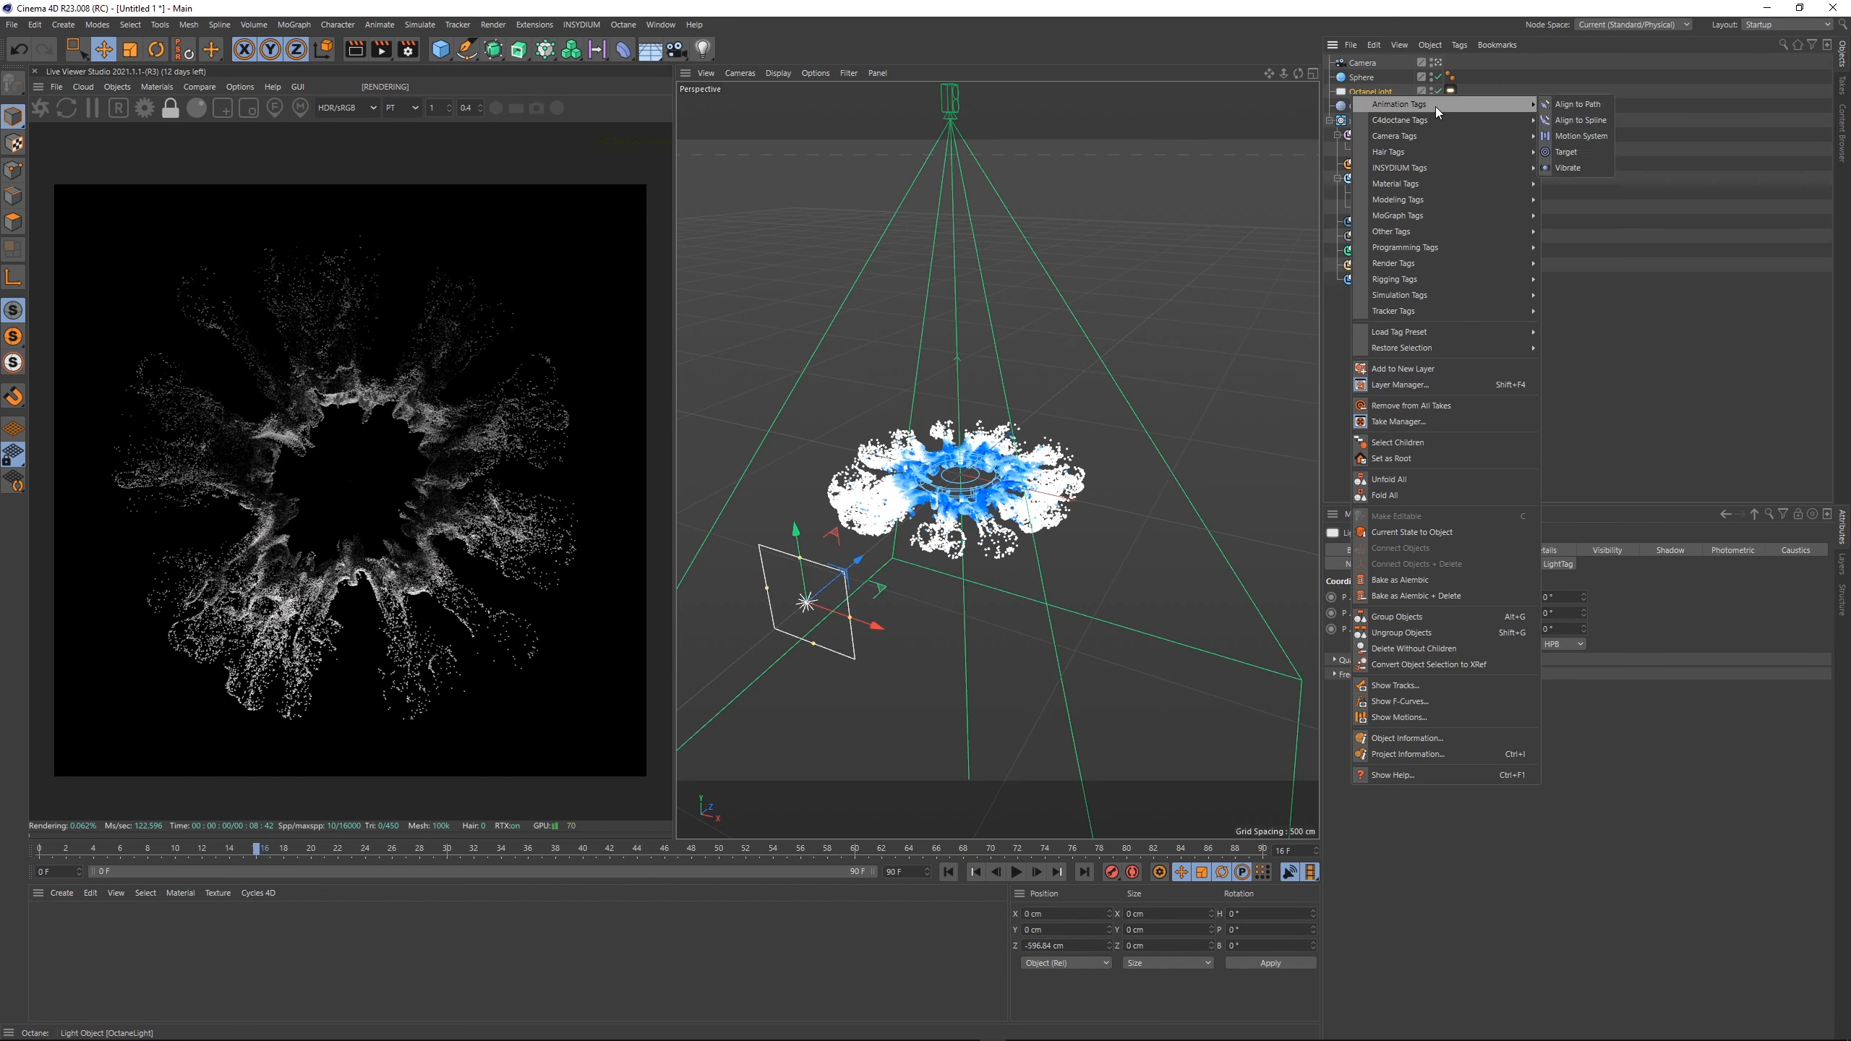
{"action": "left_click", "coordinate": [1701, 395]}
{"action": "right_click", "coordinate": [1360, 95]}
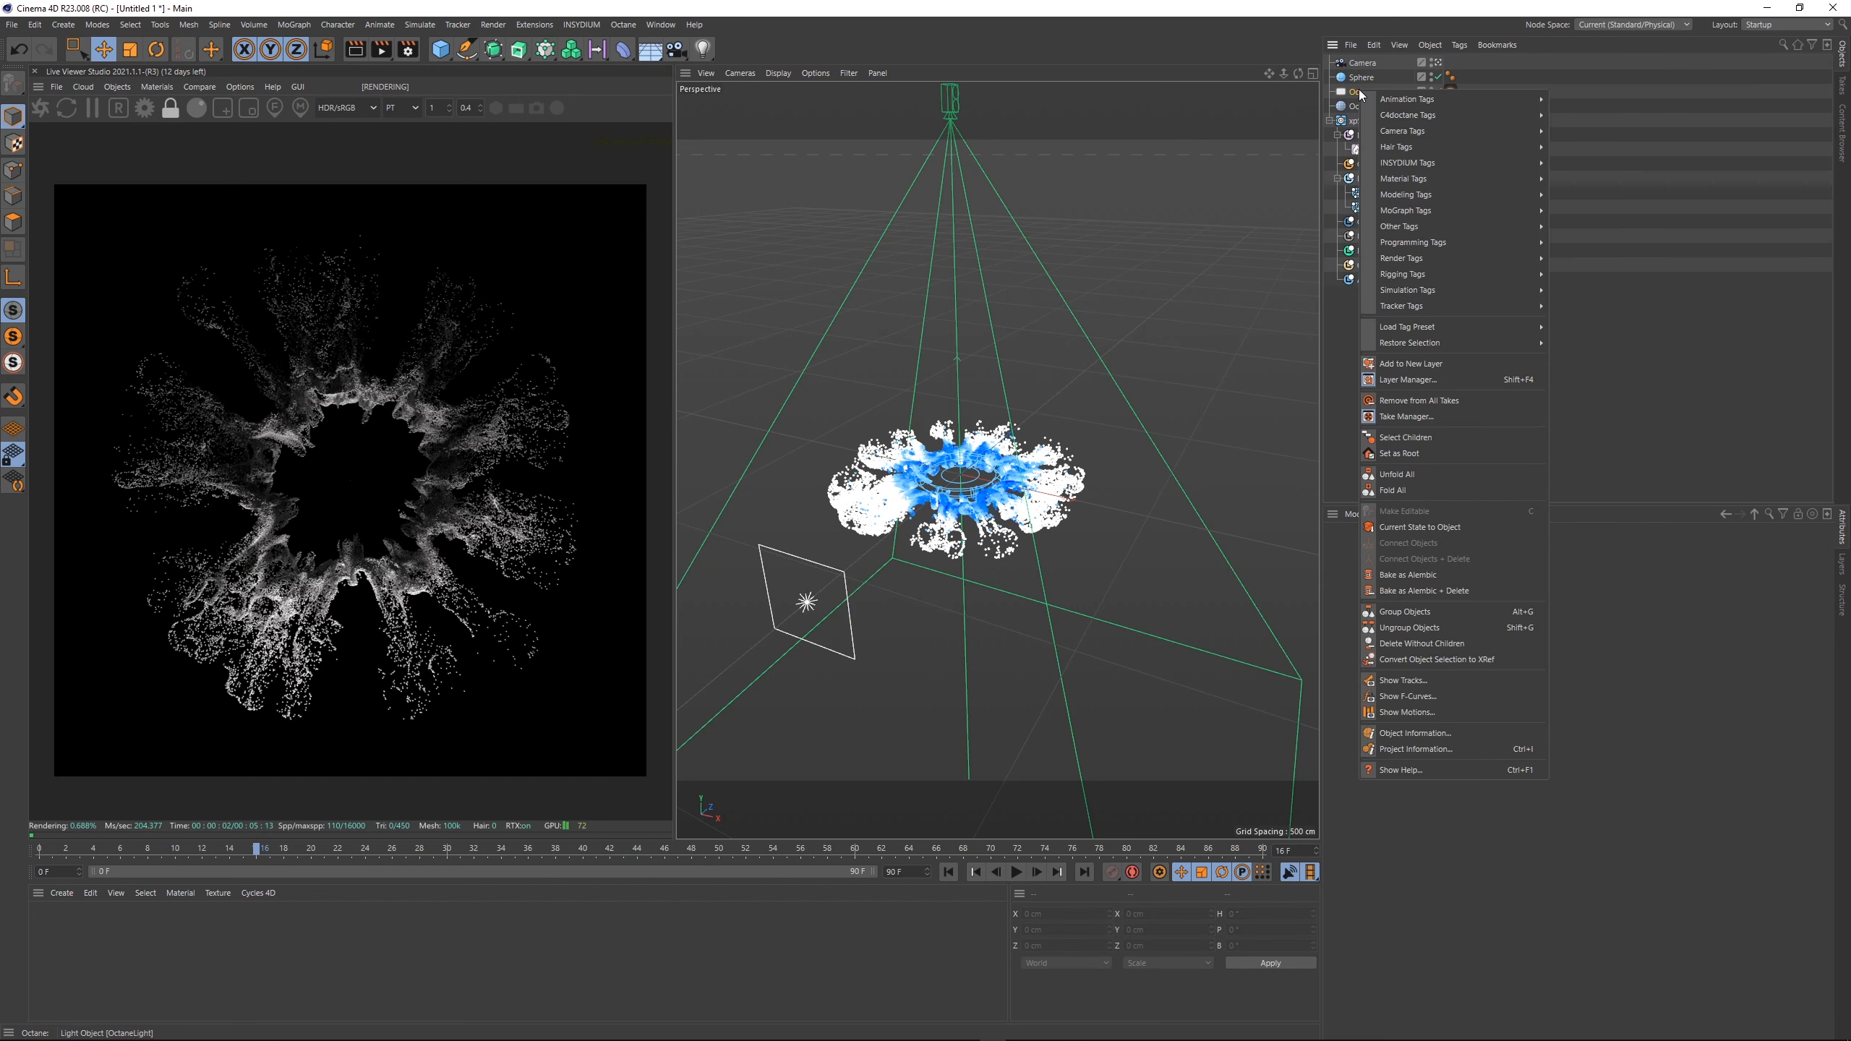
{"action": "mouse_move", "coordinate": [1403, 100]}
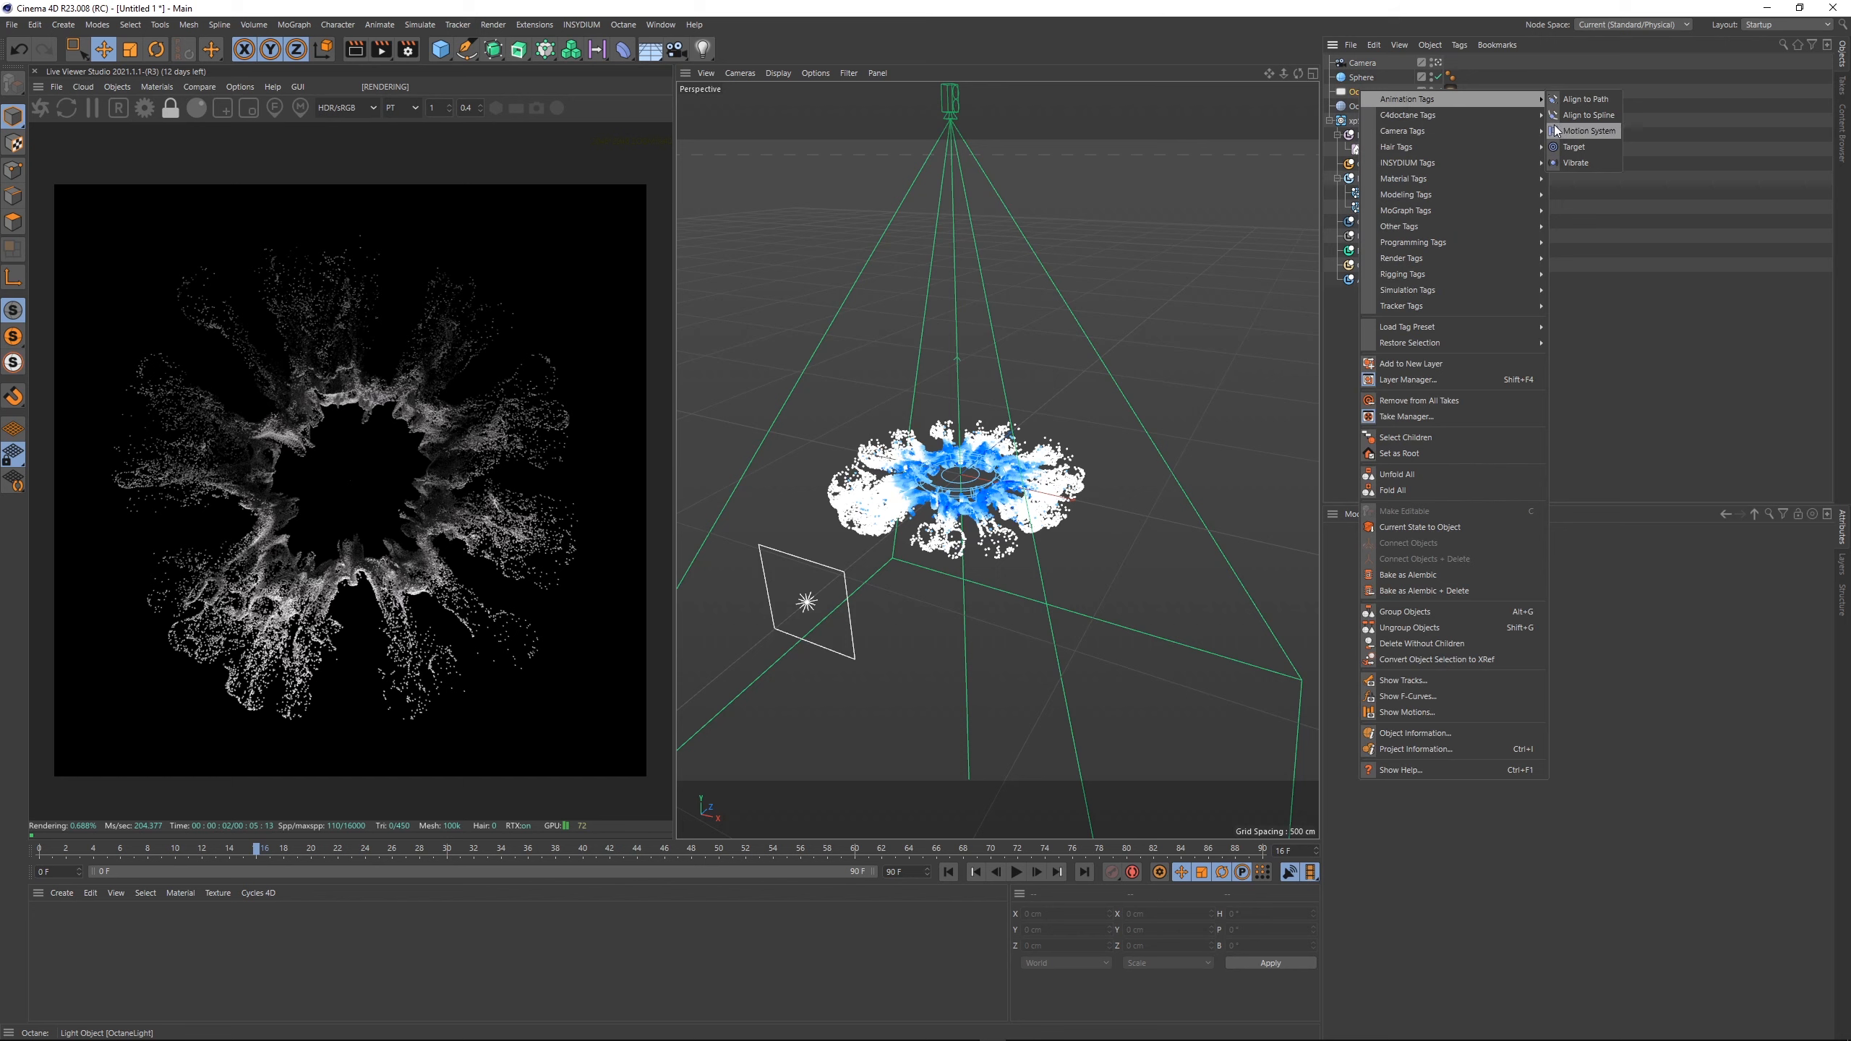
{"action": "left_click", "coordinate": [1583, 149]}
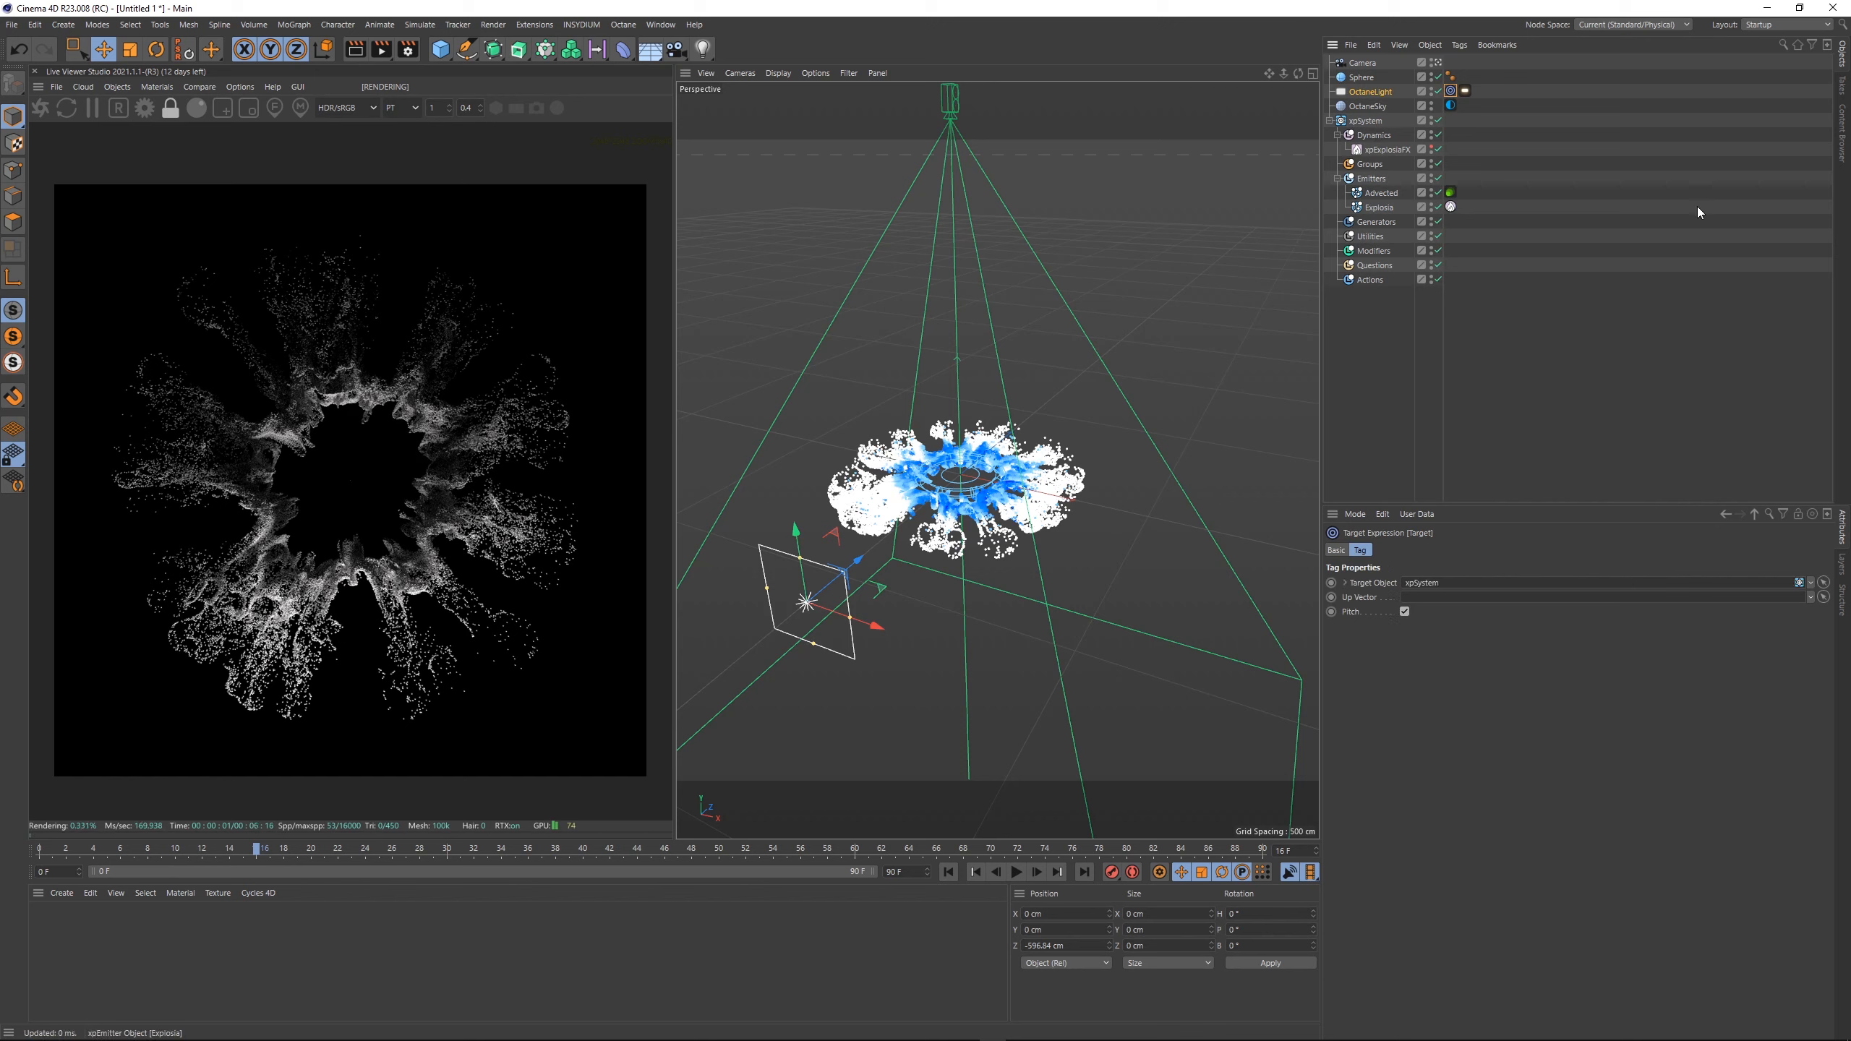
- Move the OctaneLight to the far side of the explosion at about Z 821 cm and raise it to about Y 122 cm
{"action": "left_click", "coordinate": [806, 602]}
{"action": "left_click_drag", "start_coordinate": [856, 561], "coordinate": [1126, 398]}
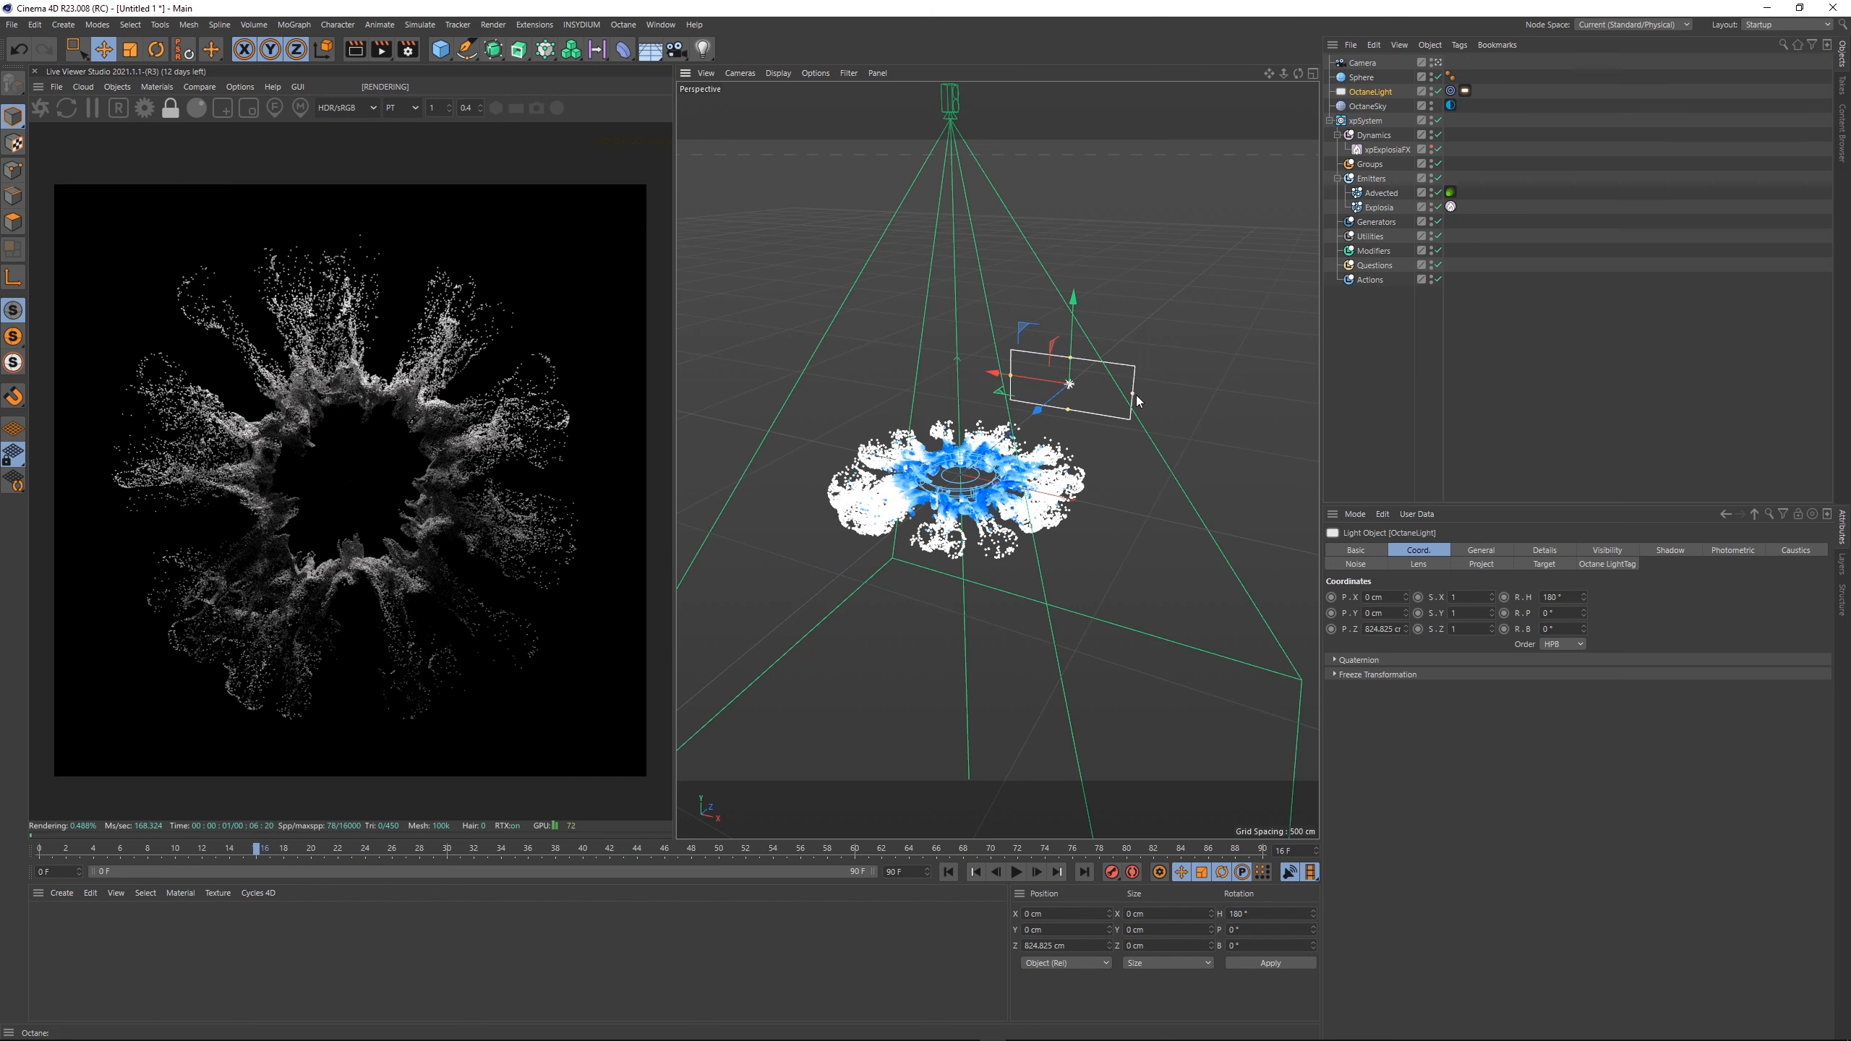
{"action": "left_click_drag", "start_coordinate": [1133, 394], "coordinate": [1147, 397]}
{"action": "left_click_drag", "start_coordinate": [1074, 310], "coordinate": [1074, 295]}
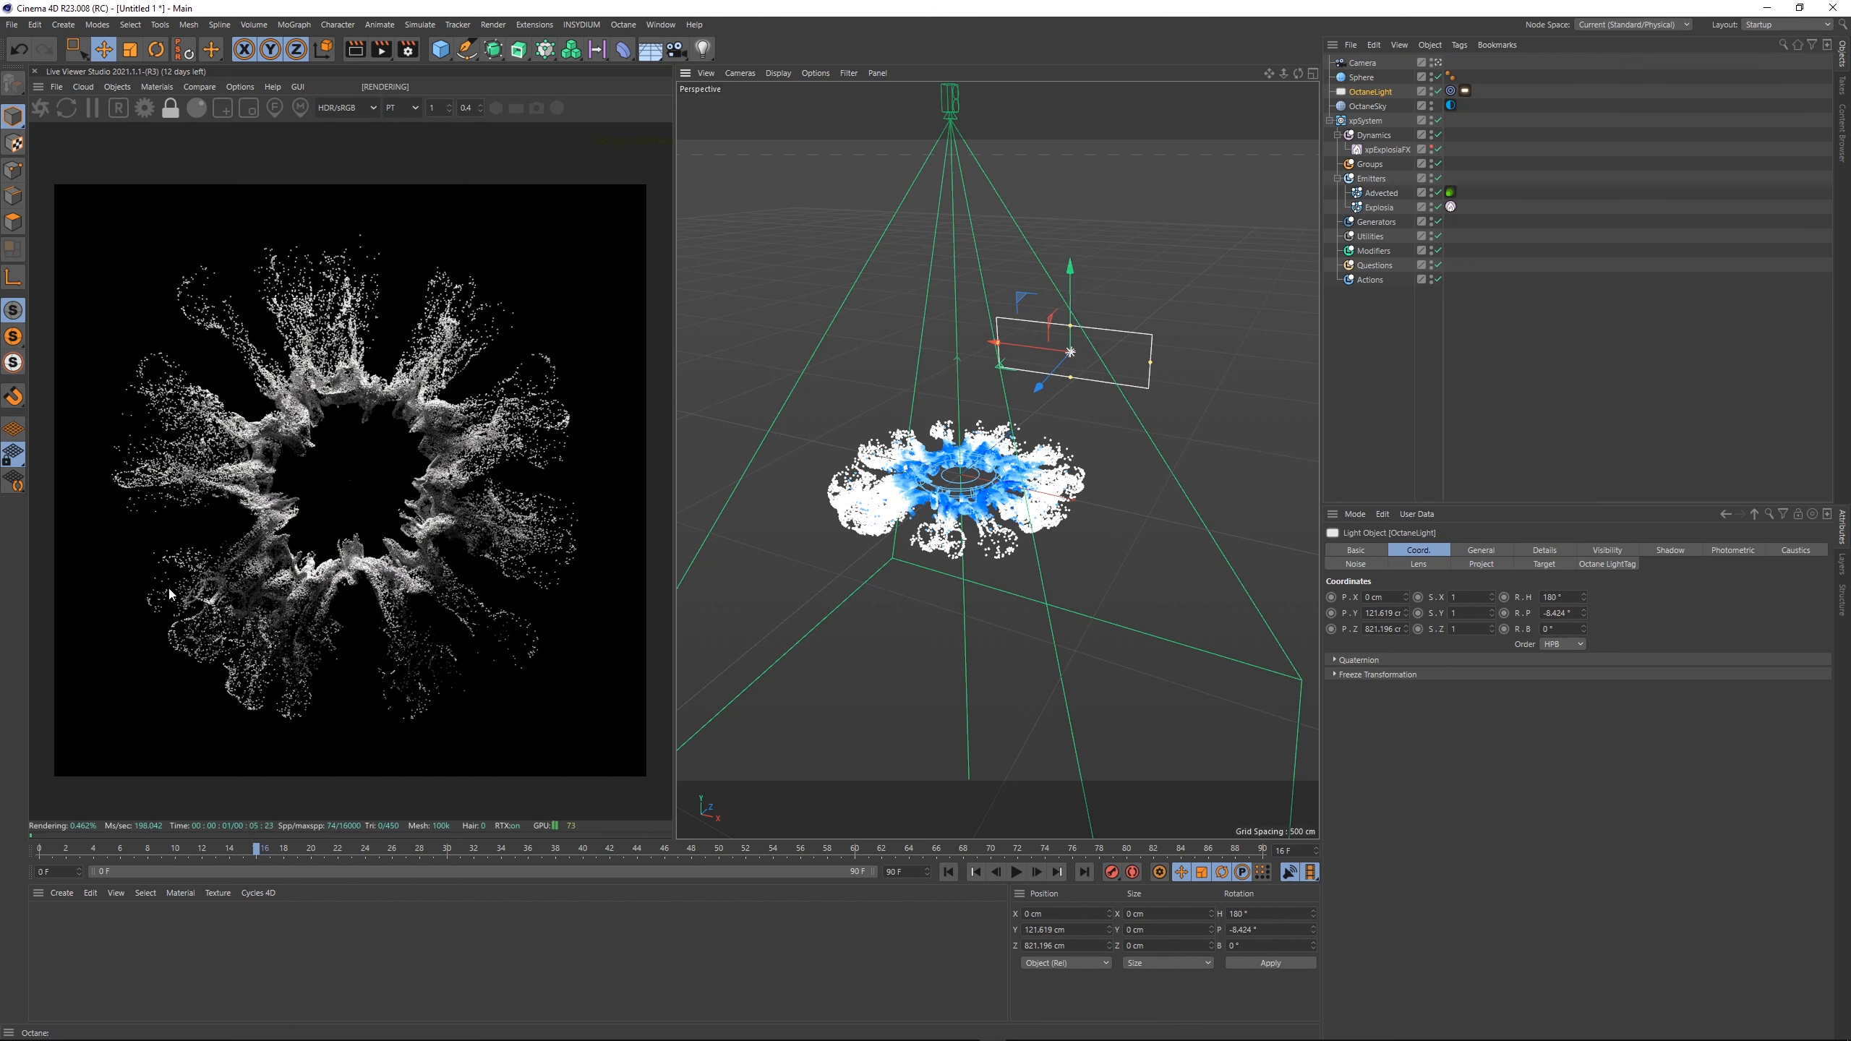
- Create an Octane glossy material with an orange diffuse color of hue 35° and saturation 76%, and apply it to the Sphere
{"action": "left_click", "coordinate": [172, 91]}
{"action": "mouse_move", "coordinate": [204, 155]}
{"action": "left_click", "coordinate": [320, 173]}
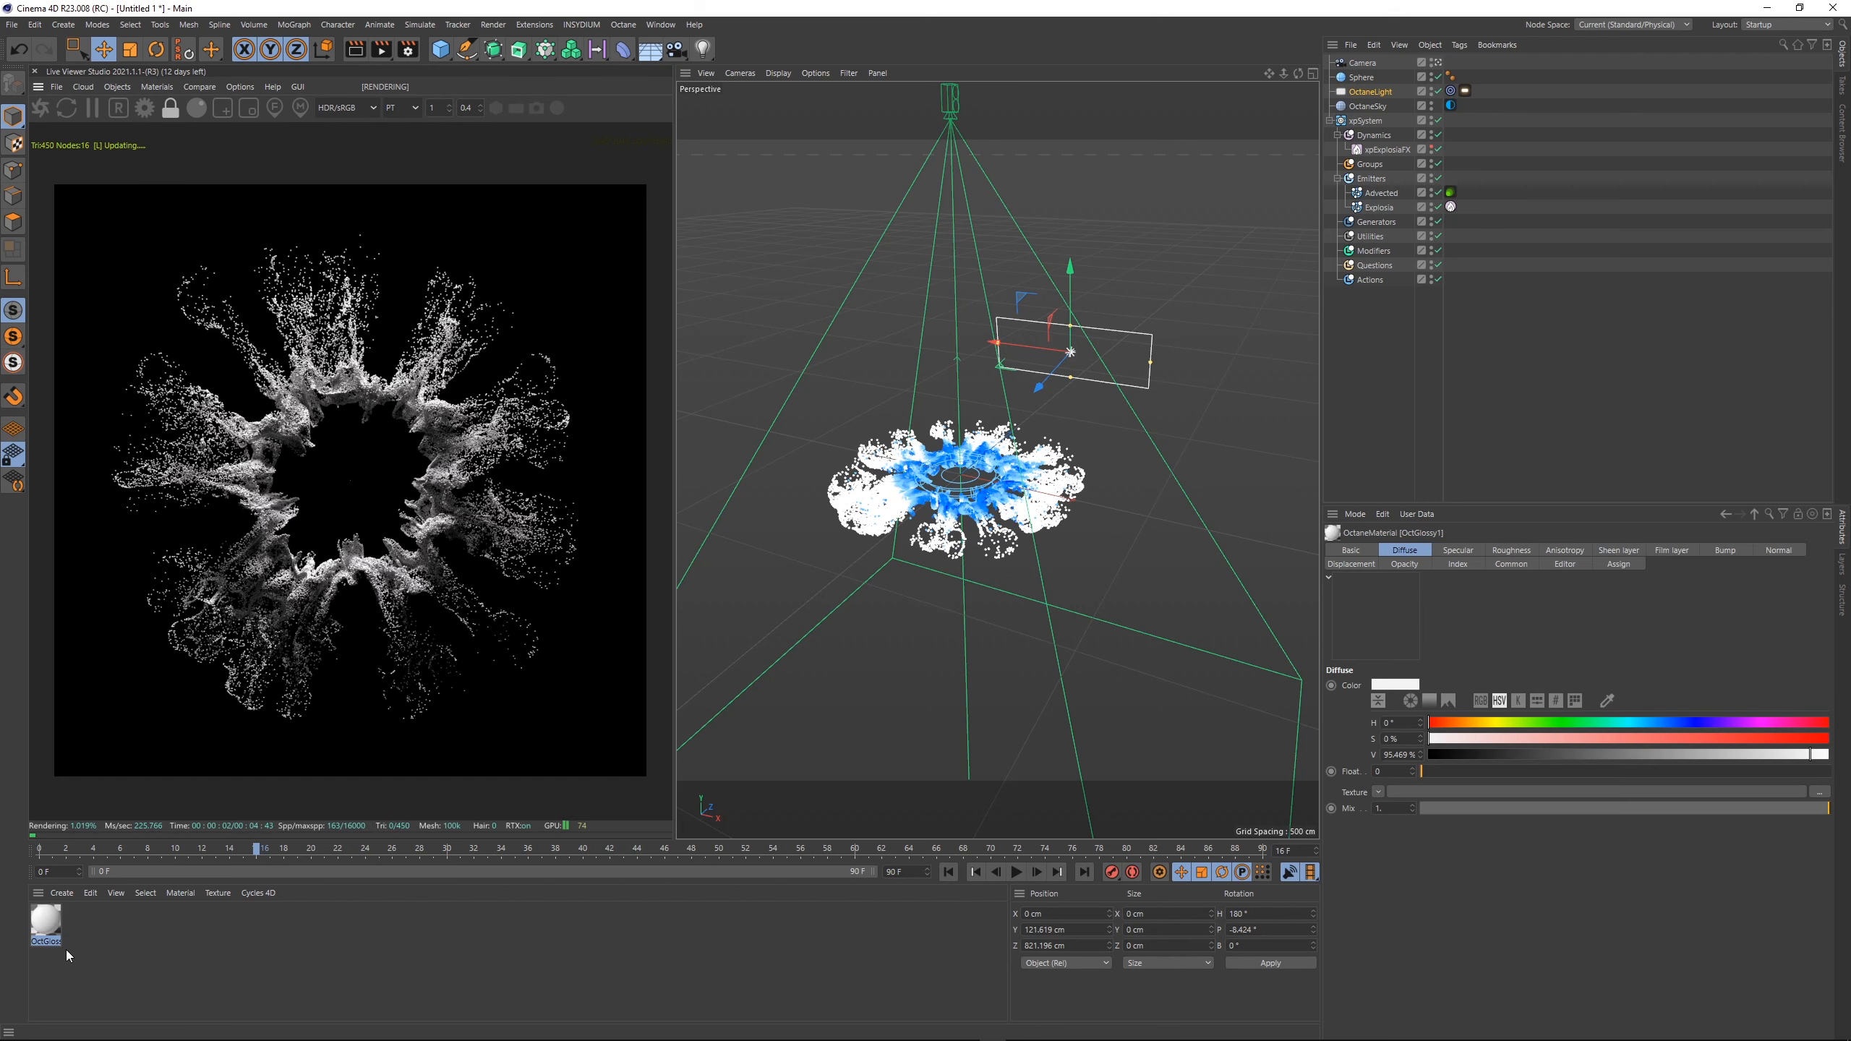
{"action": "left_click_drag", "start_coordinate": [1489, 723], "coordinate": [1467, 726]}
{"action": "left_click_drag", "start_coordinate": [1472, 740], "coordinate": [1733, 742]}
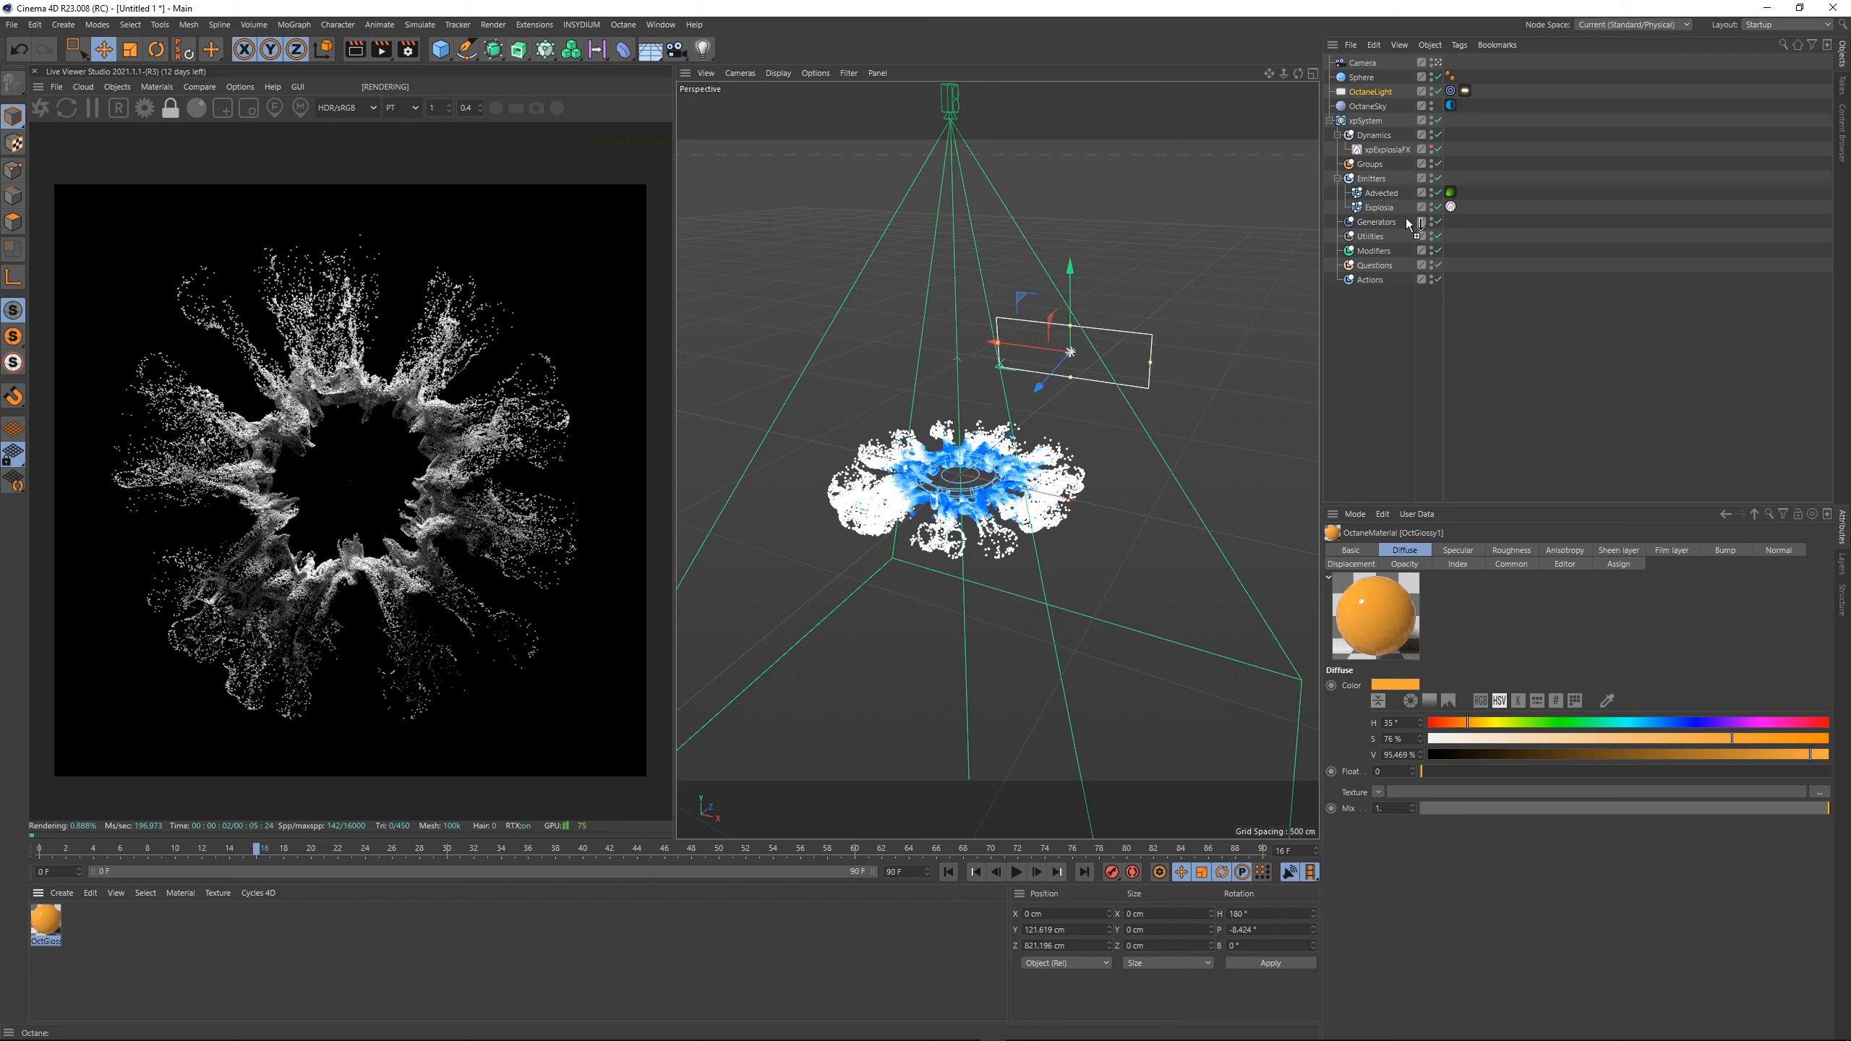
{"action": "left_click_drag", "start_coordinate": [1374, 79], "coordinate": [1363, 77]}
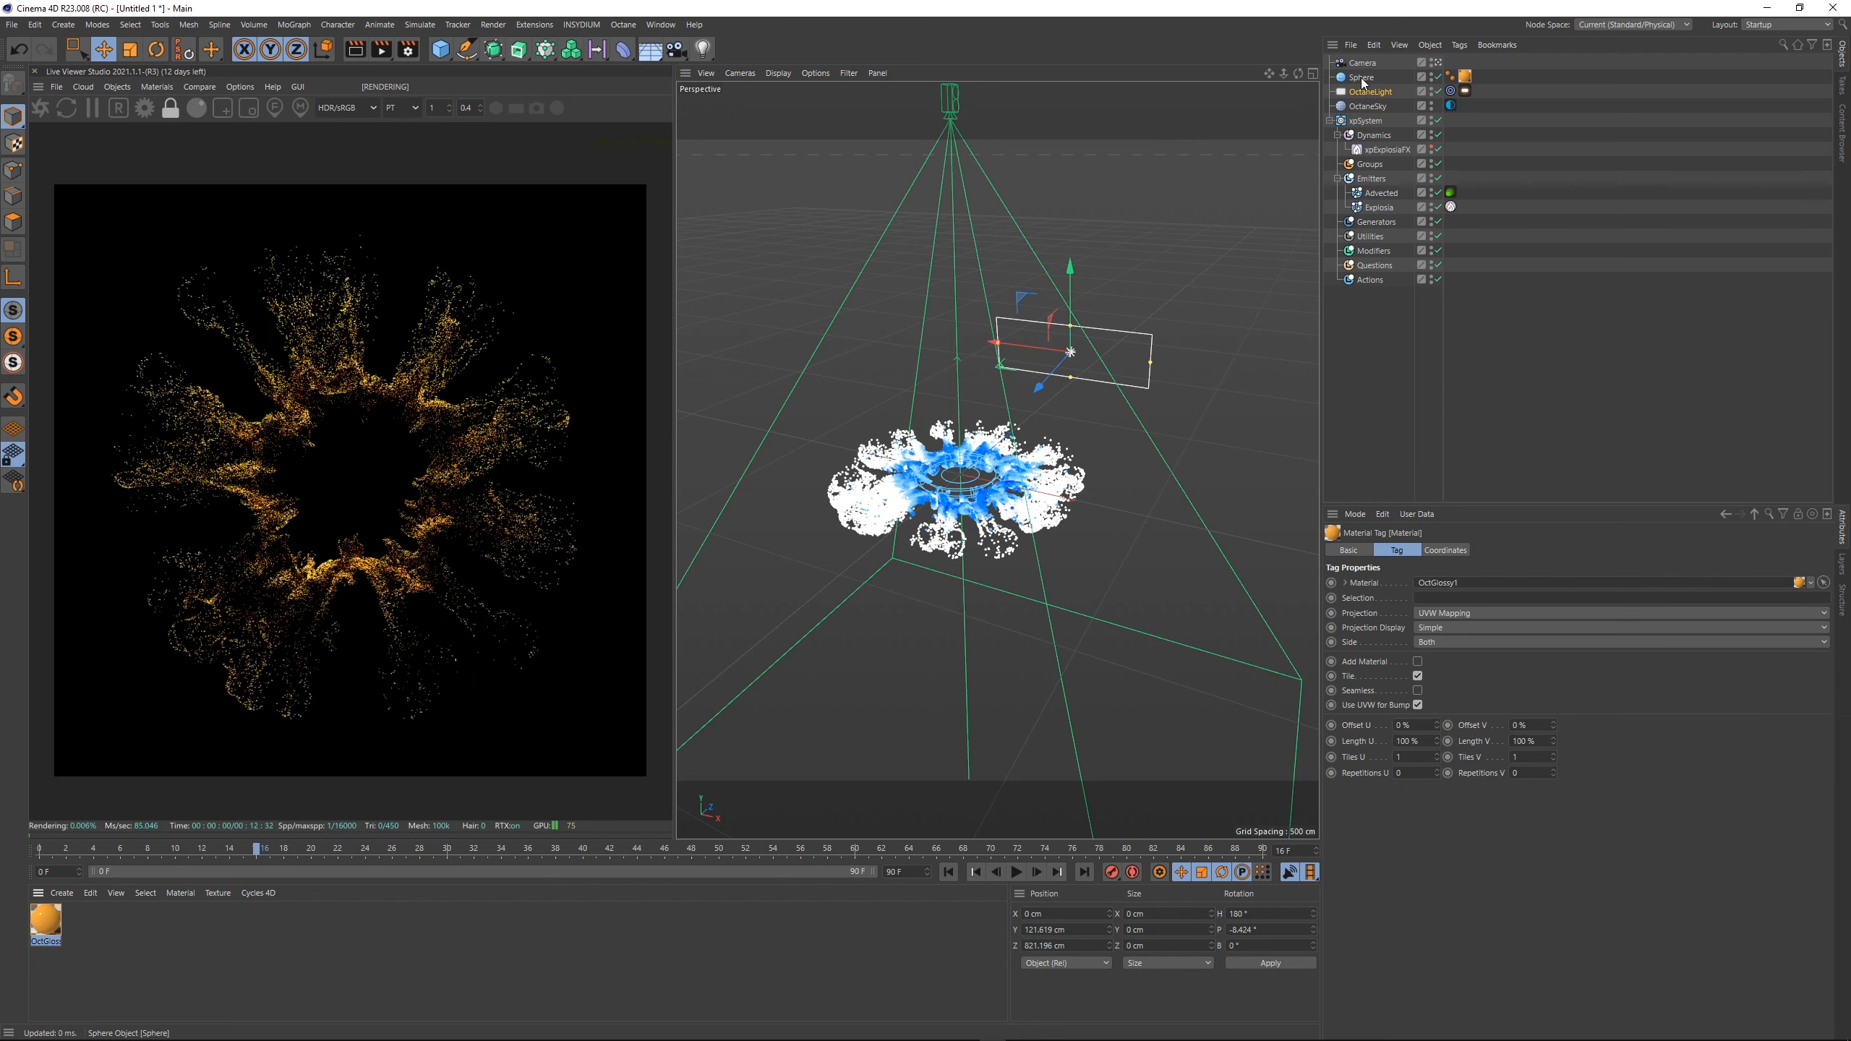
- Adjust the glossy material's diffuse color to hue 38° and saturation 63%
{"action": "left_click", "coordinate": [51, 920]}
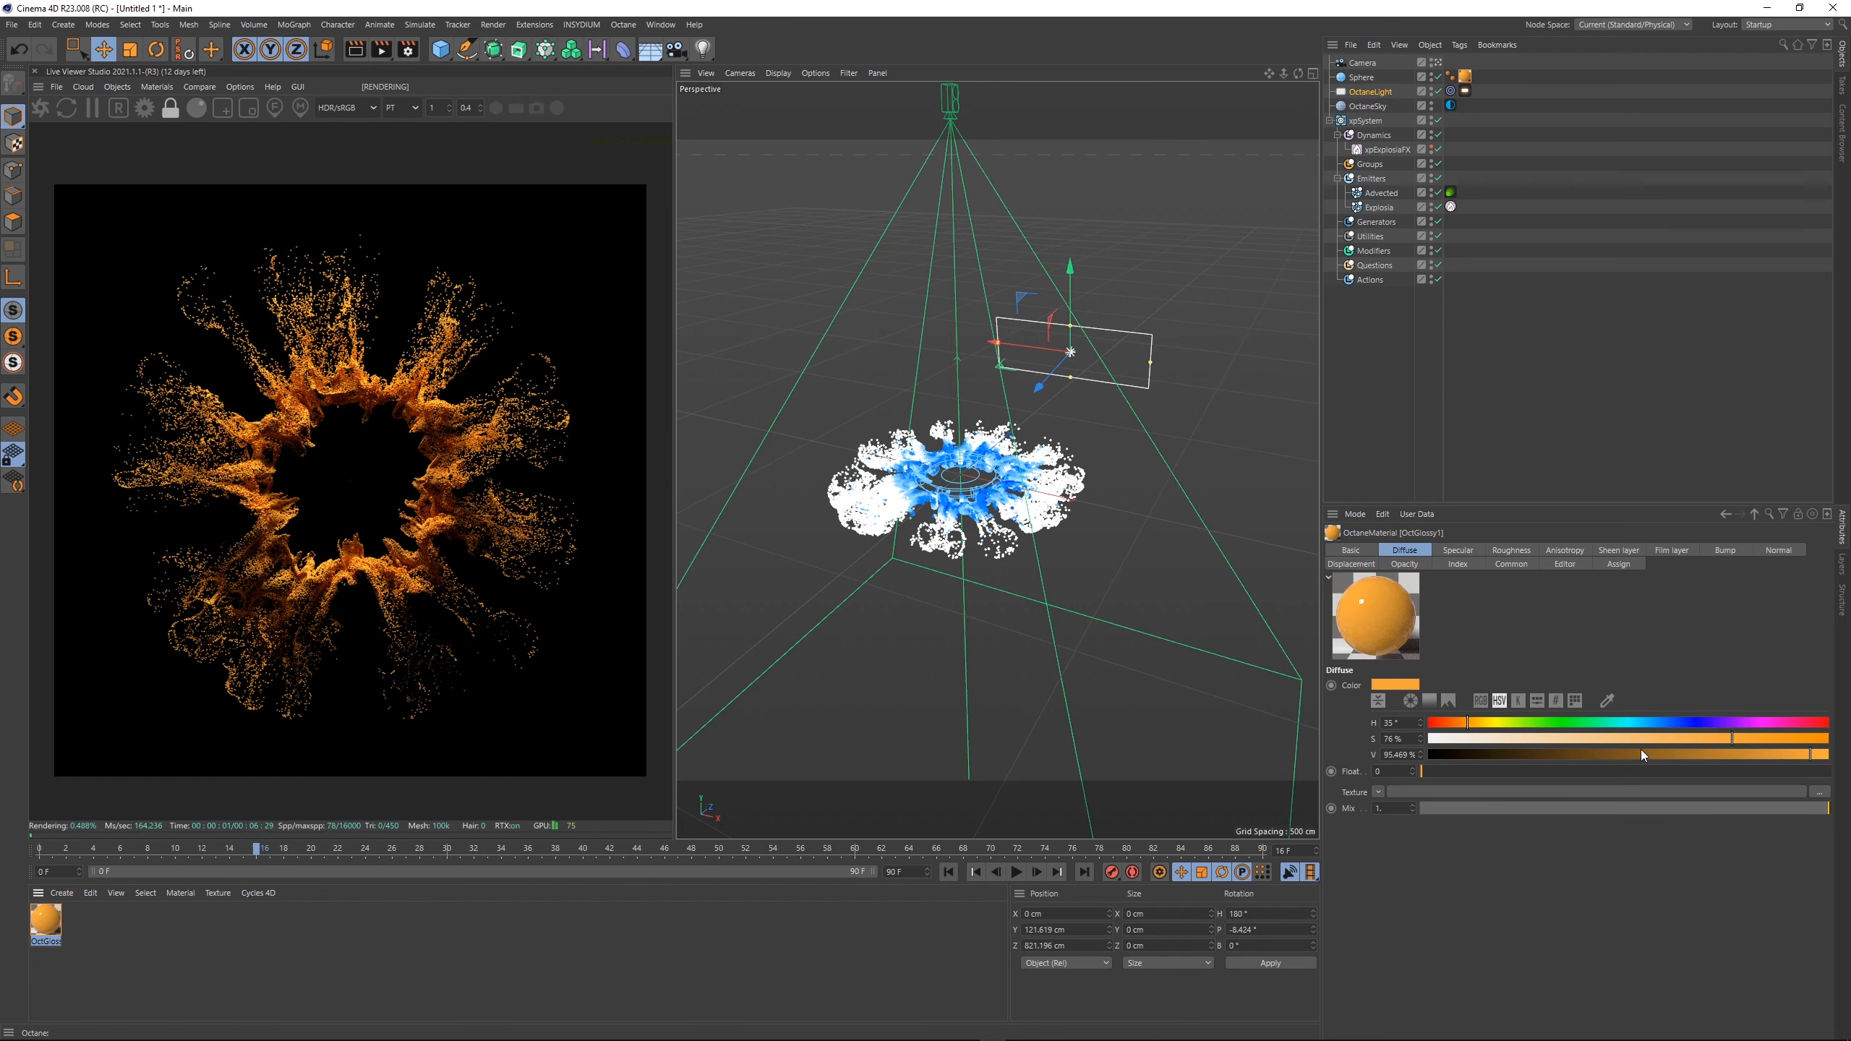
{"action": "left_click", "coordinate": [1679, 741]}
{"action": "left_click_drag", "start_coordinate": [1480, 731], "coordinate": [1460, 728]}
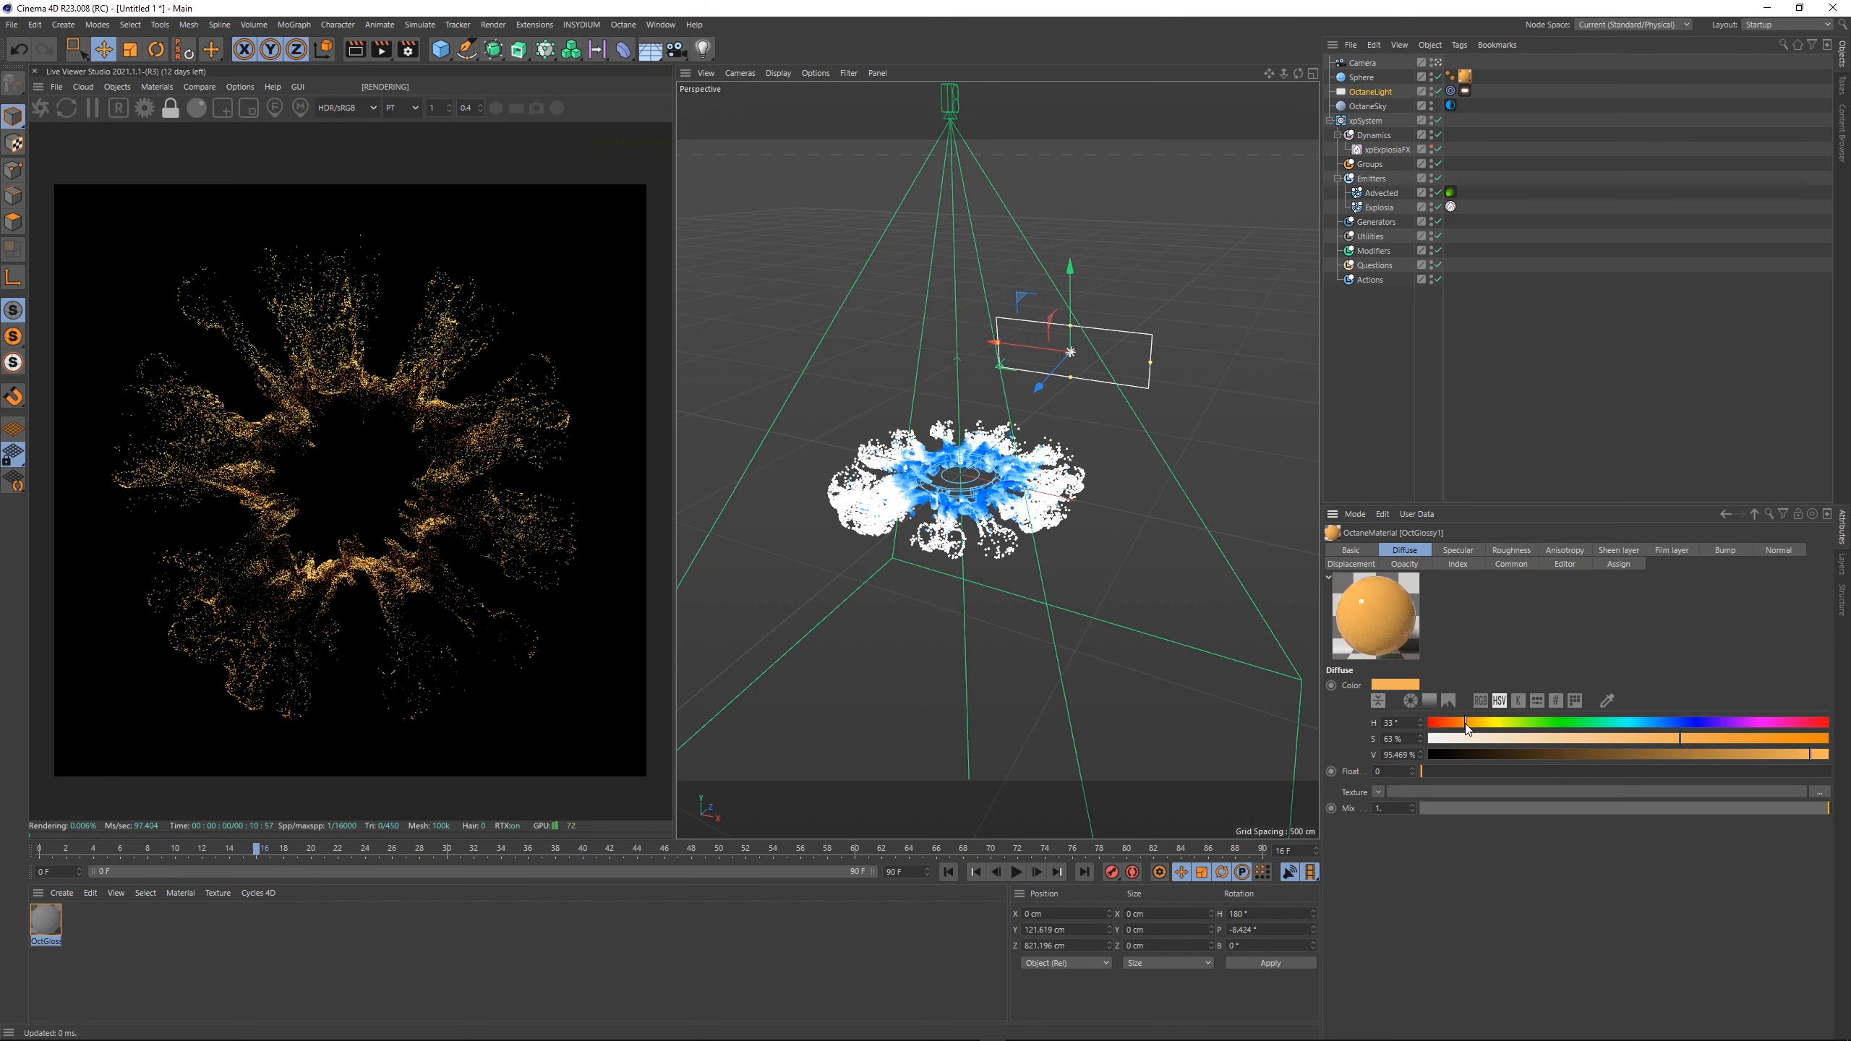
- Inspect the render up close and raise the OctaneLight to a height of about 158 cm
{"action": "left_click", "coordinate": [748, 508]}
{"action": "scroll", "coordinate": [229, 488], "scroll_direction": "up", "scroll_amount": 3}
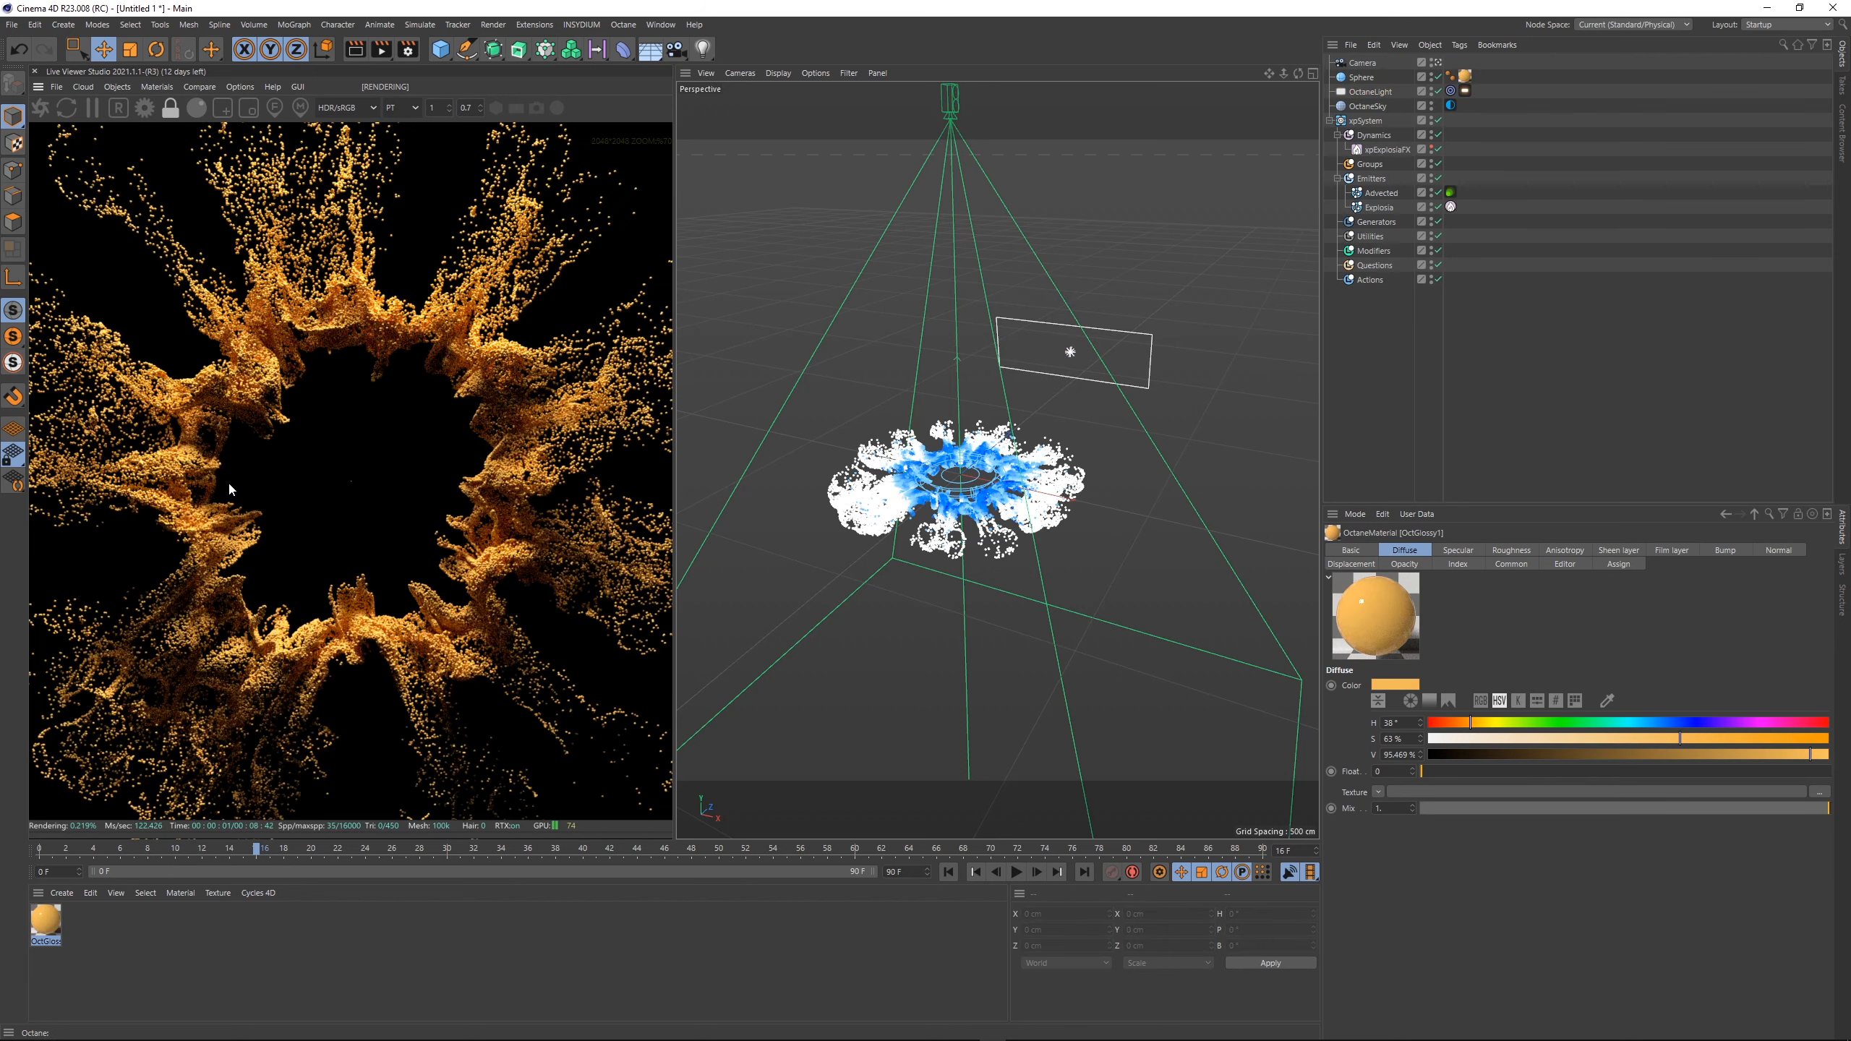
{"action": "scroll", "coordinate": [423, 438], "scroll_direction": "down", "scroll_amount": 3}
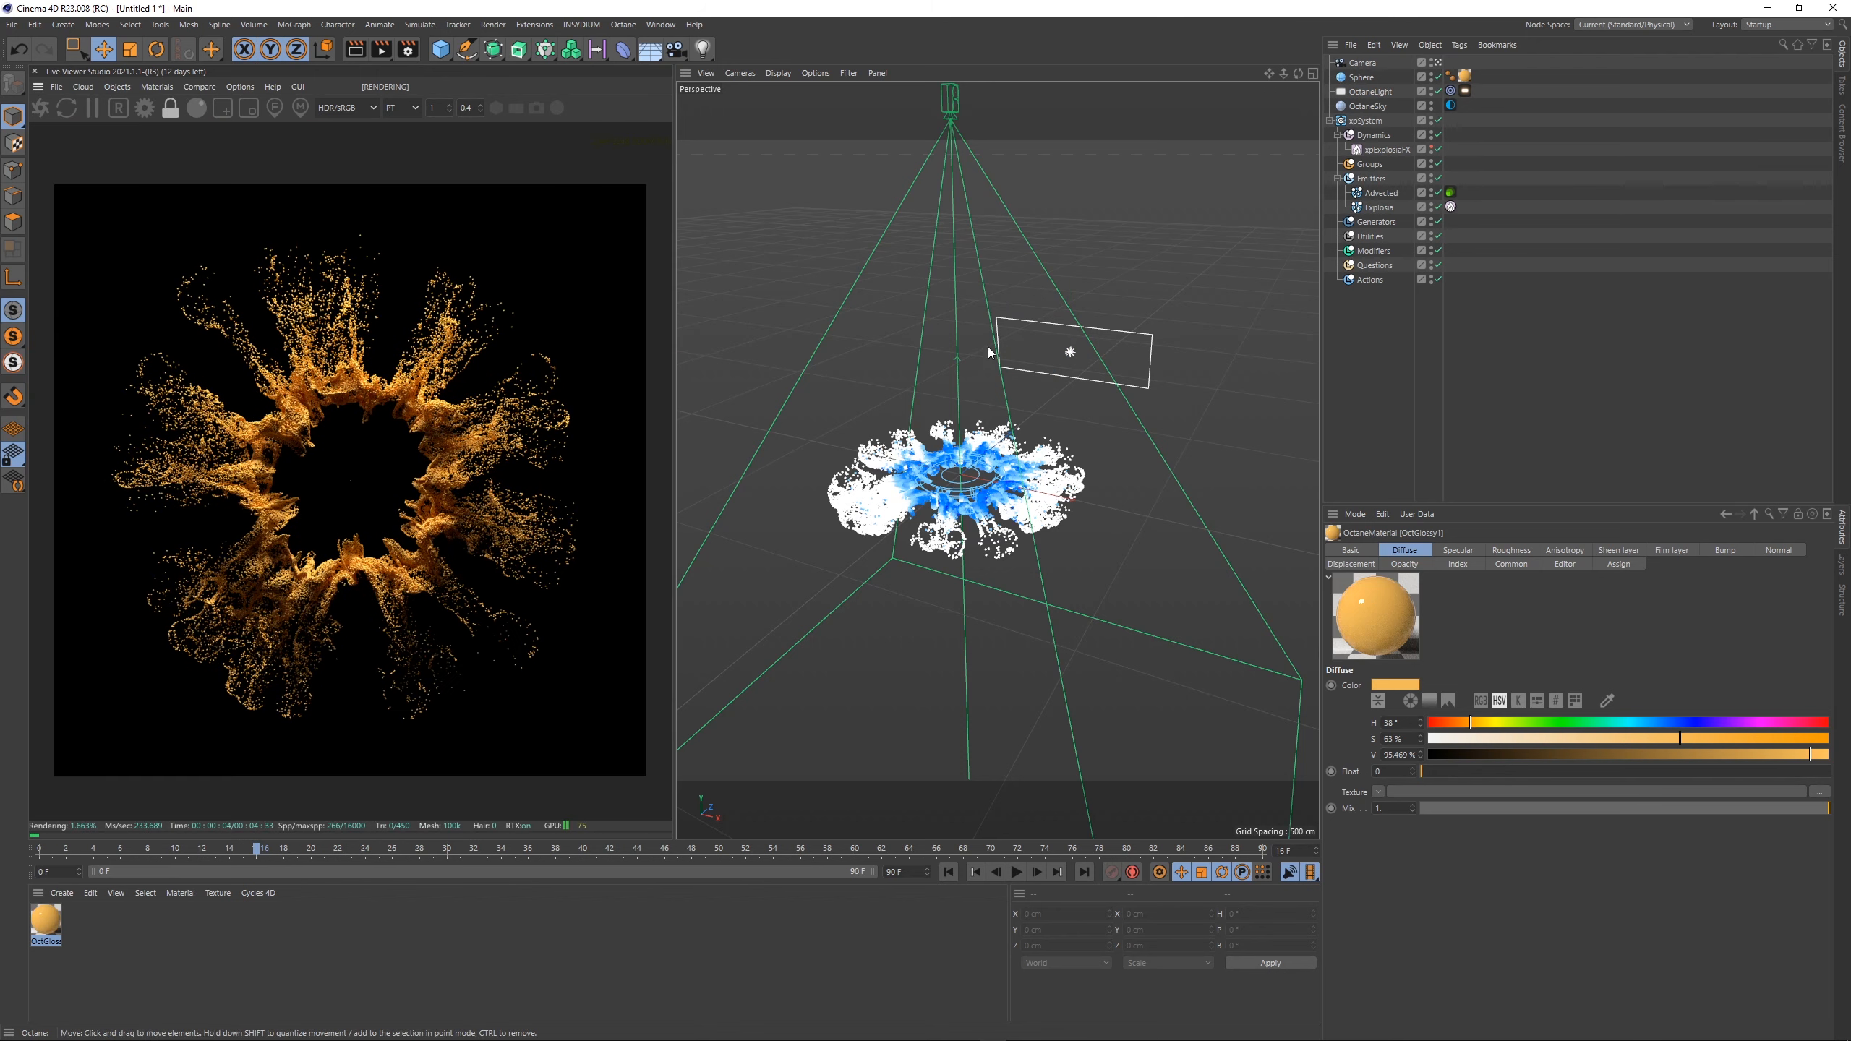
{"action": "left_click", "coordinate": [1370, 91]}
{"action": "left_click_drag", "start_coordinate": [1069, 298], "coordinate": [1094, 283]}
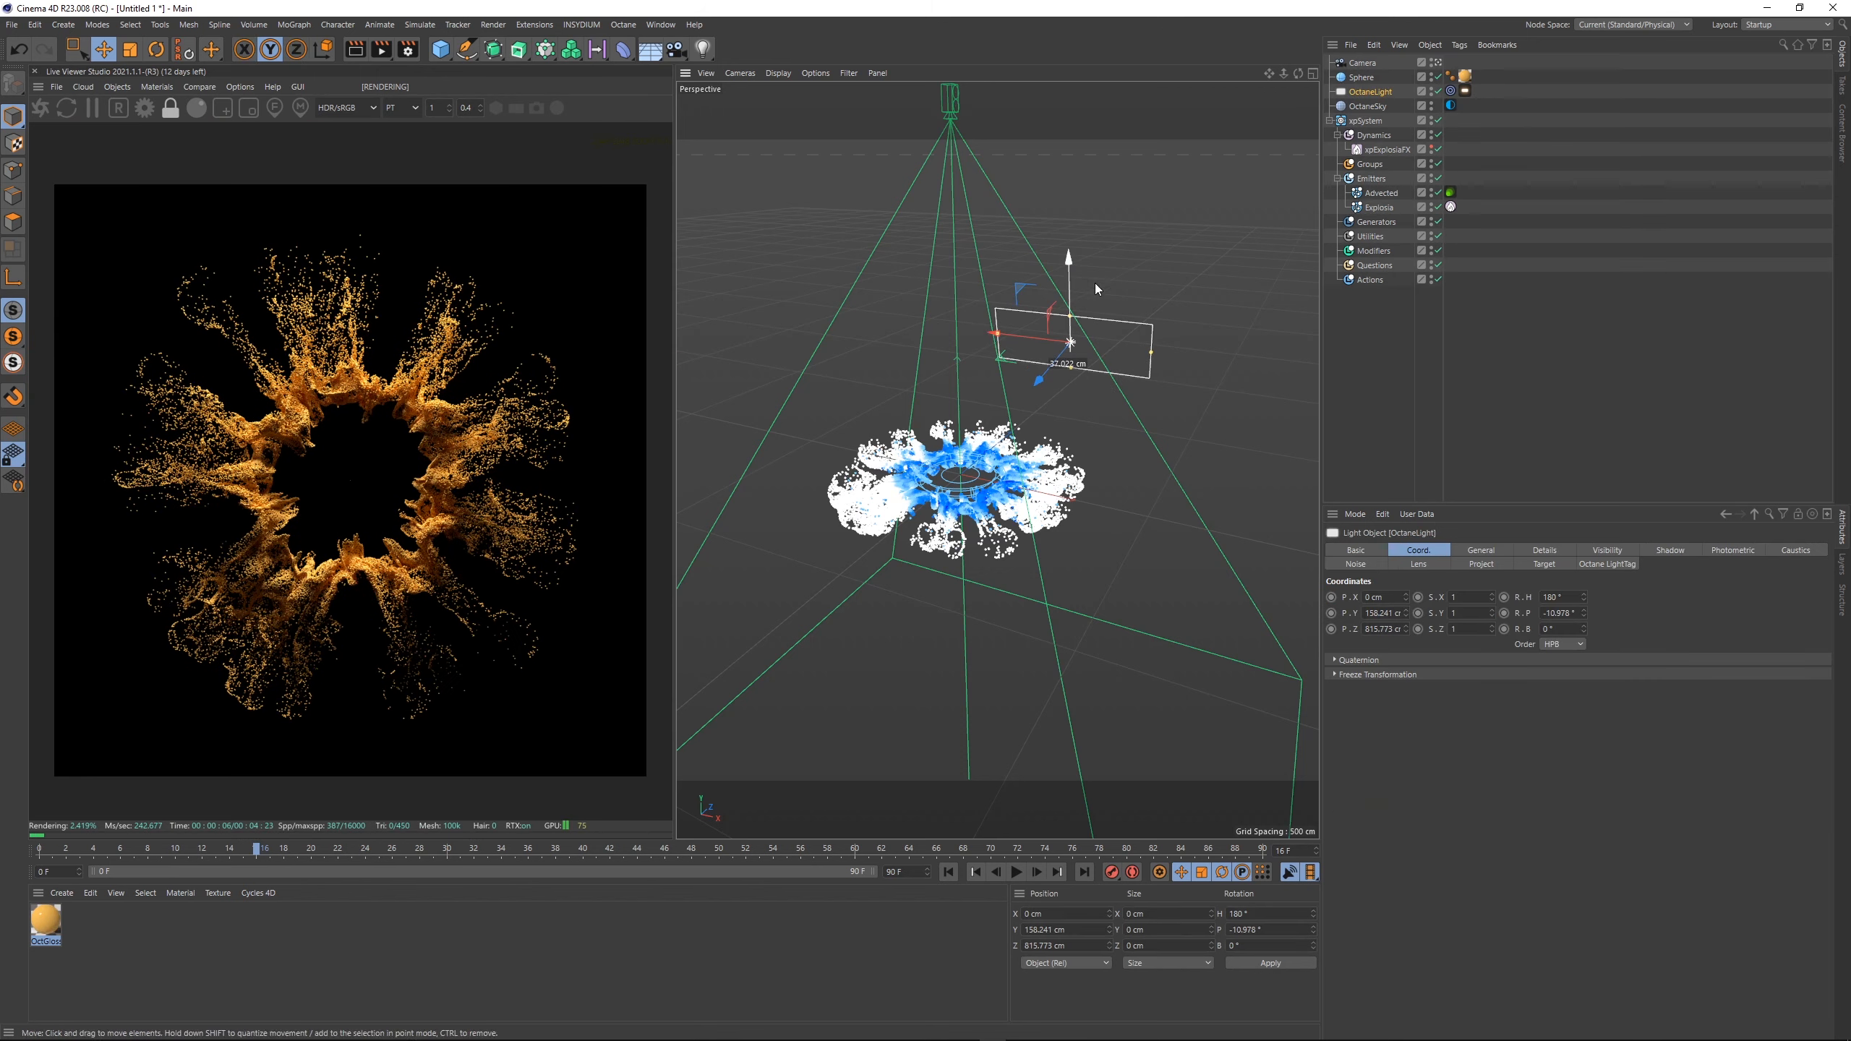
- Add an Octane camera tag to the Camera and enable its camera imager
{"action": "right_click", "coordinate": [1360, 63]}
{"action": "mouse_move", "coordinate": [1451, 86]}
{"action": "left_click", "coordinate": [1593, 151]}
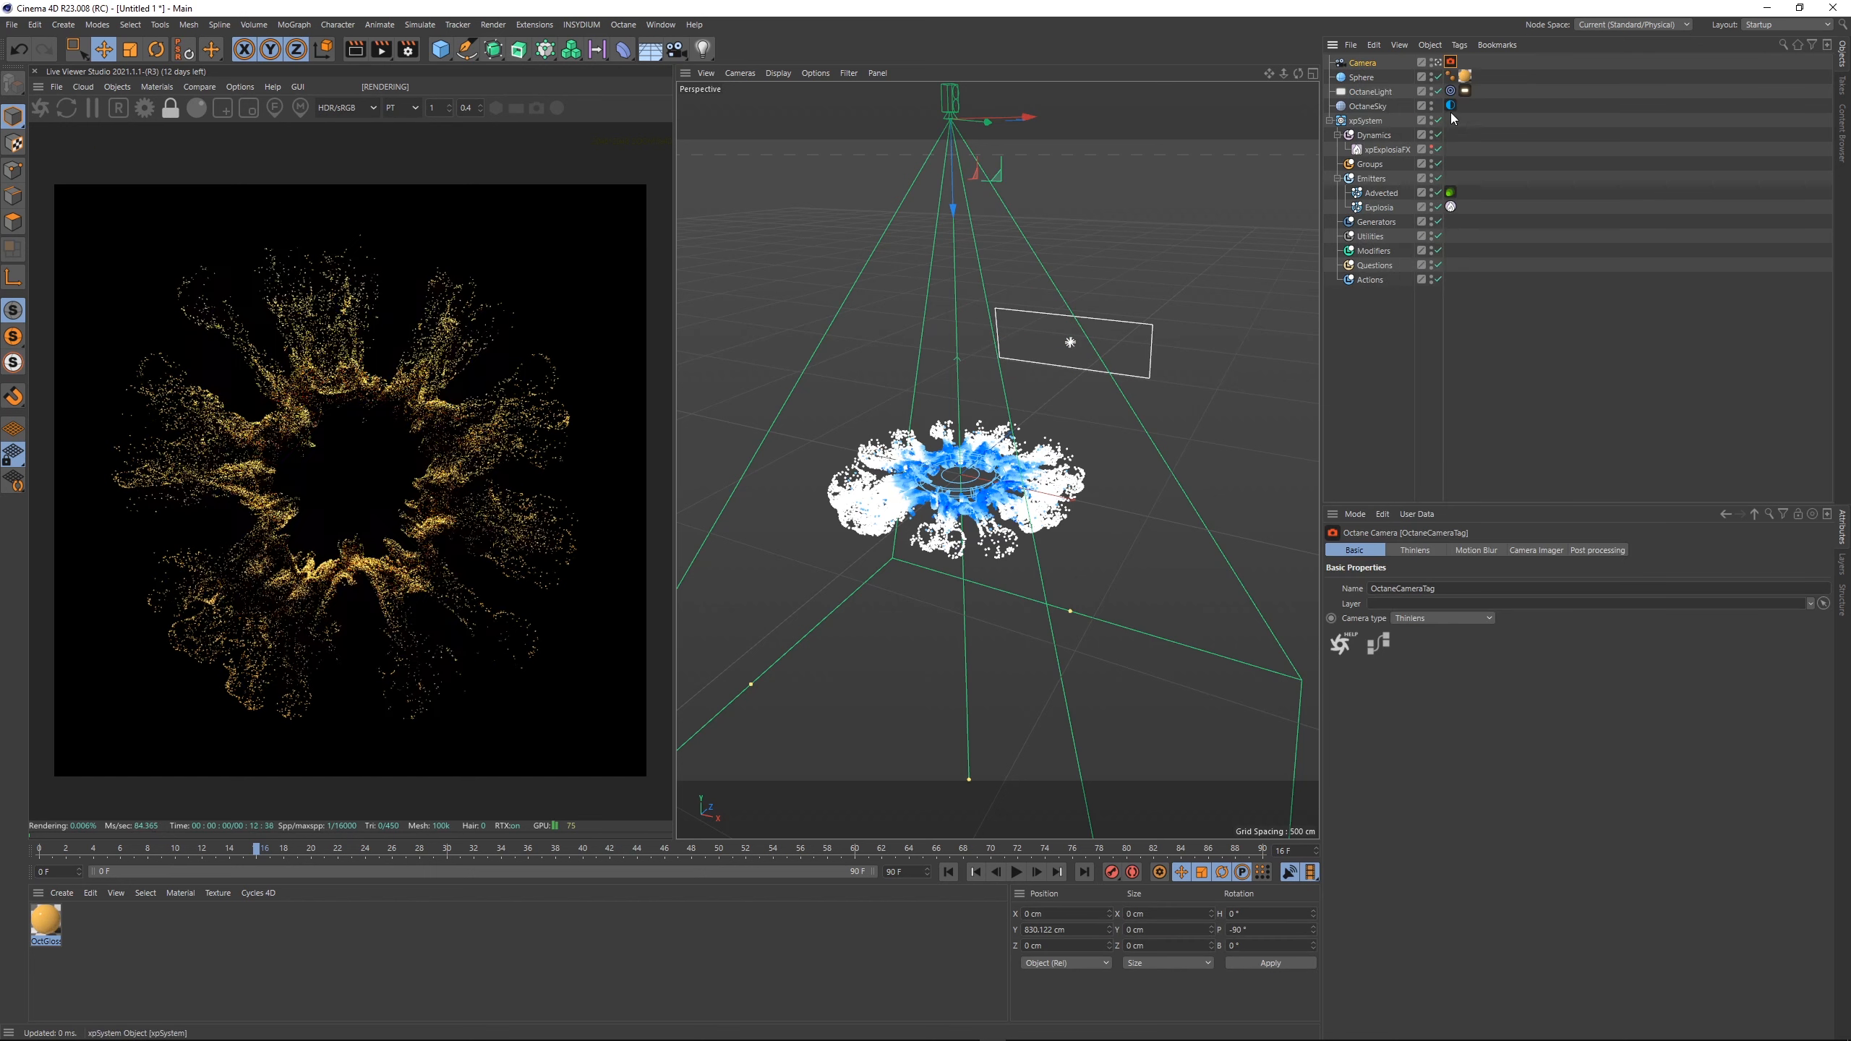
{"action": "left_click", "coordinate": [1533, 550]}
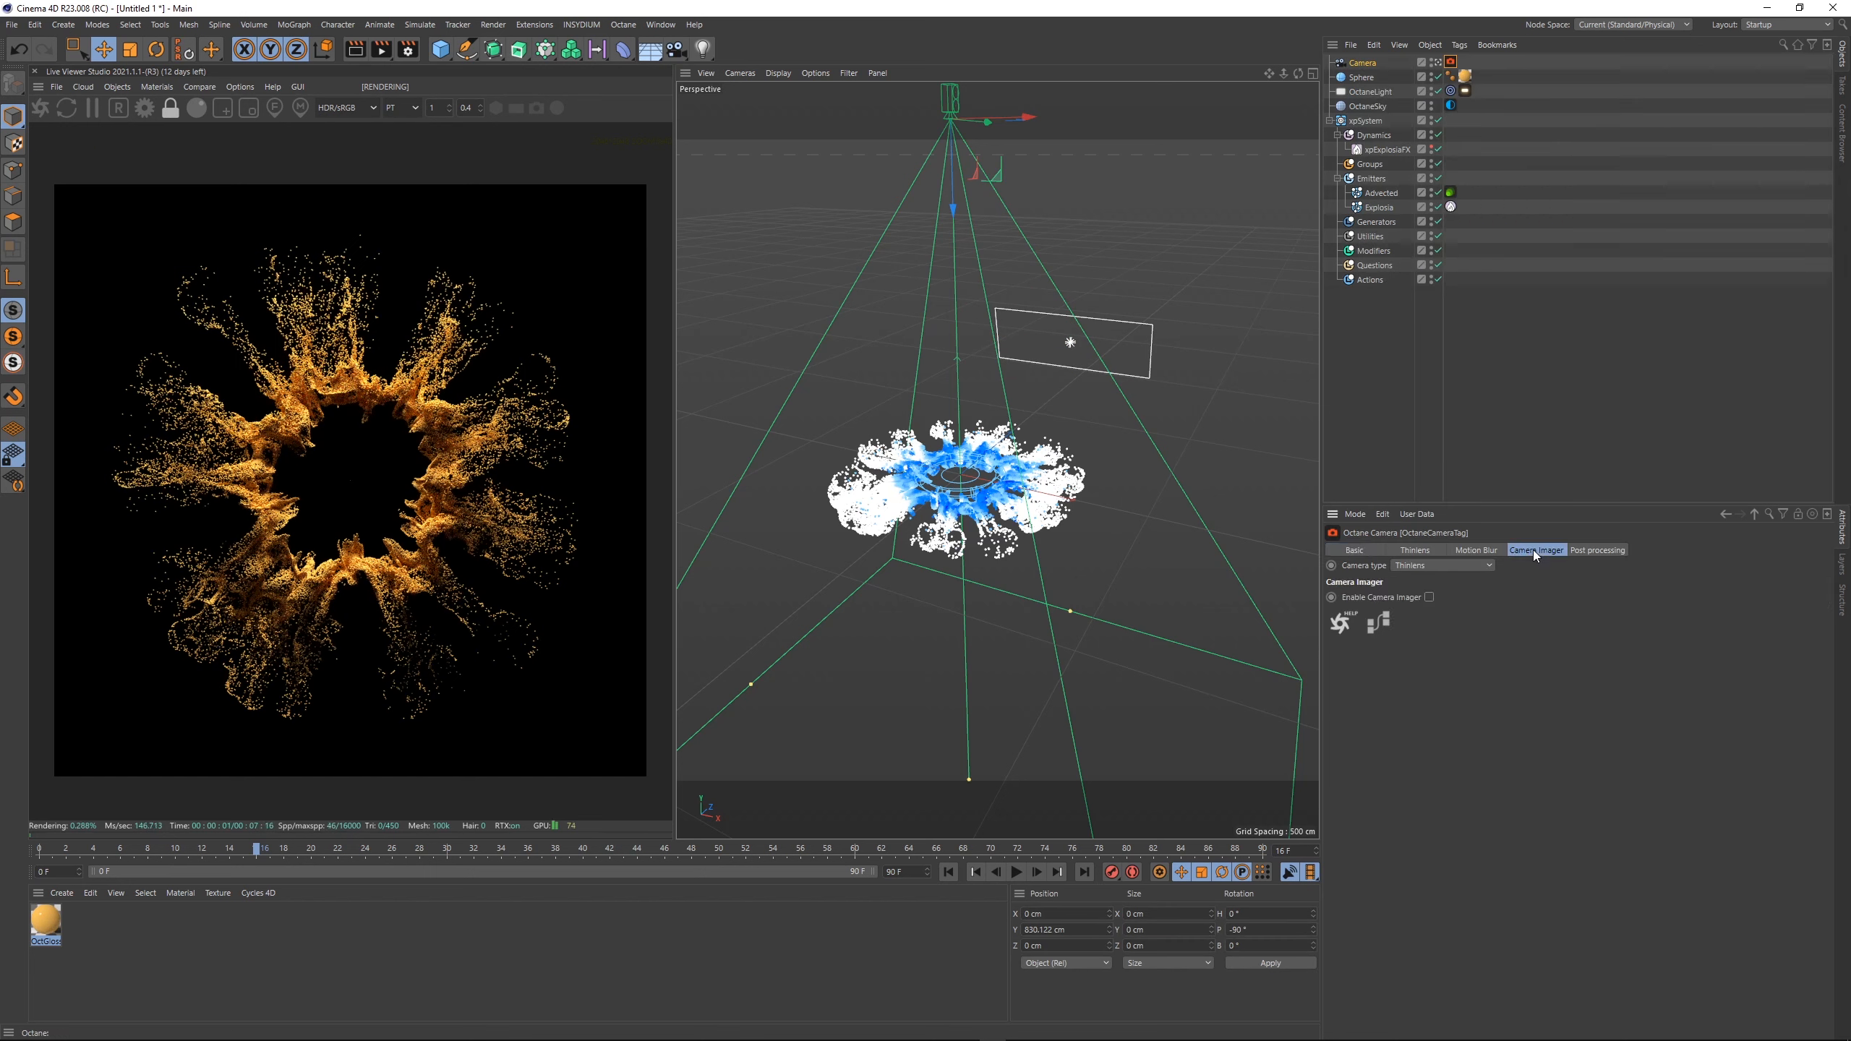
{"action": "left_click", "coordinate": [1430, 597]}
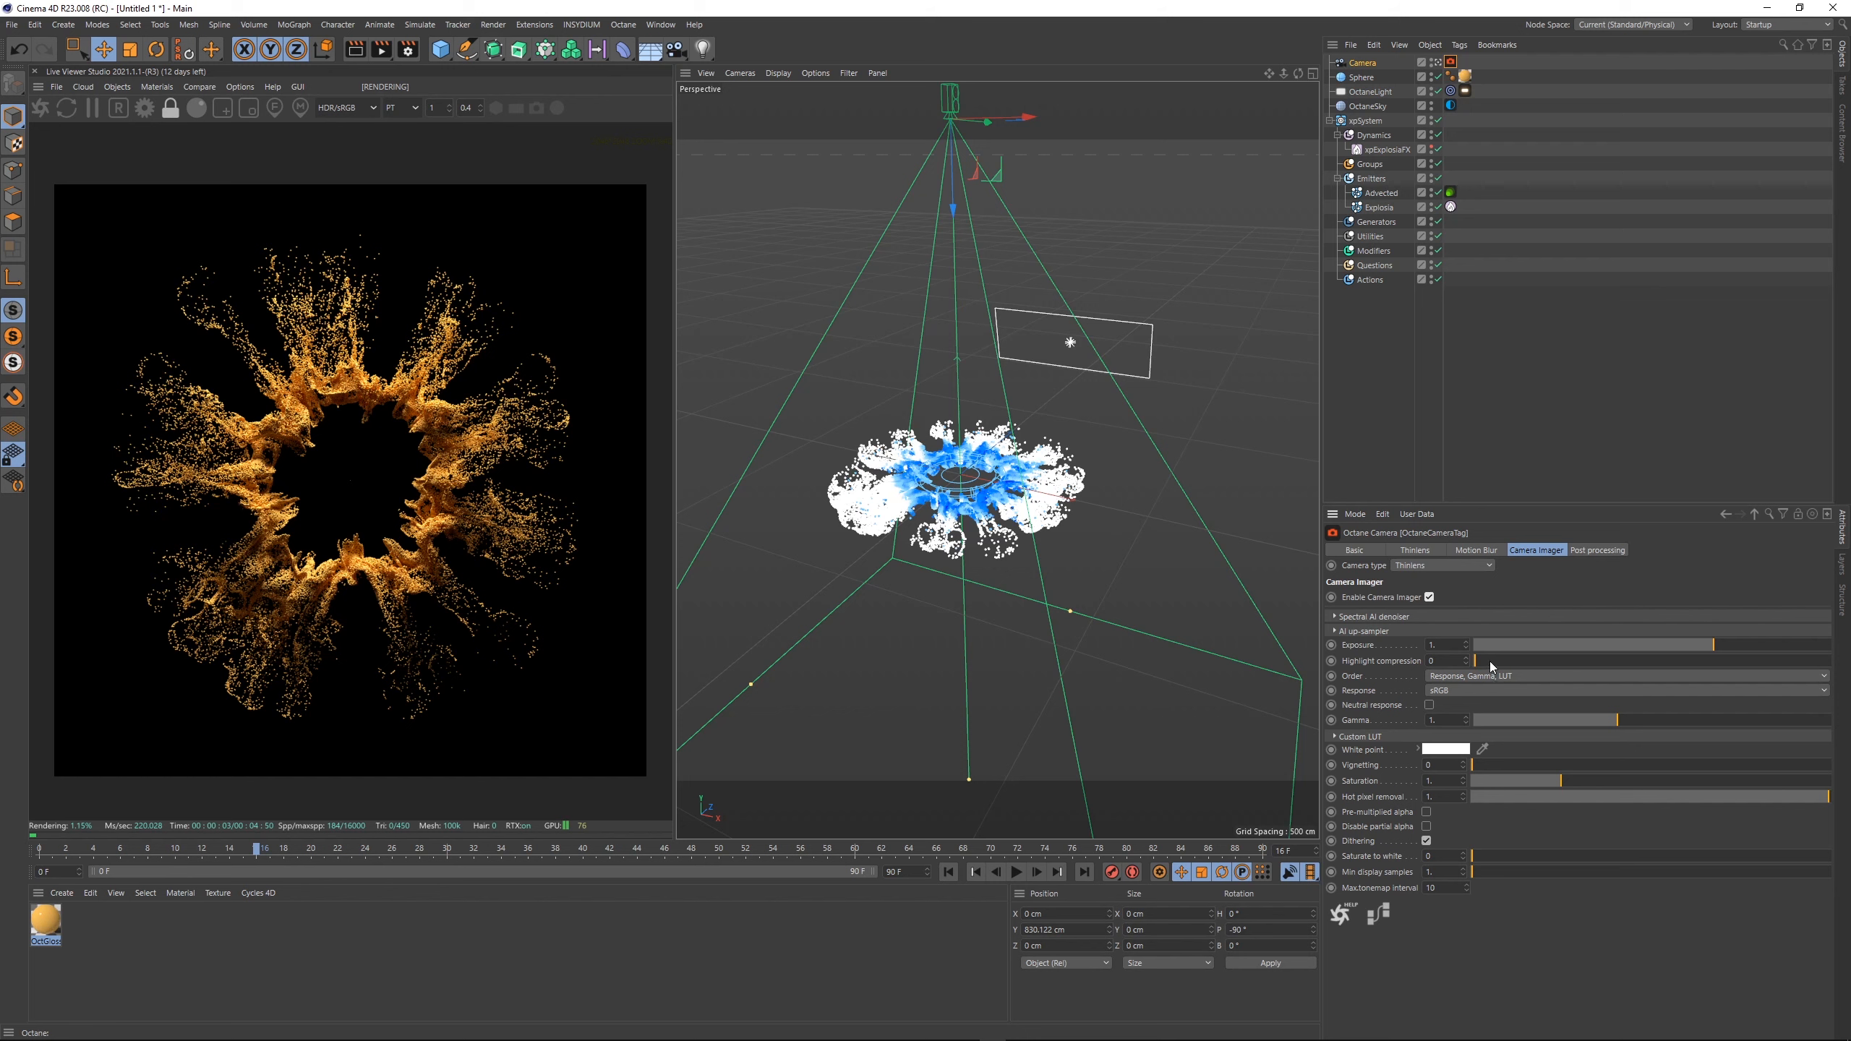
- Enable post processing in the Octane camera tag and raise the bloom power to about 4.7
{"action": "left_click", "coordinate": [1588, 552]}
{"action": "left_click", "coordinate": [1374, 598]}
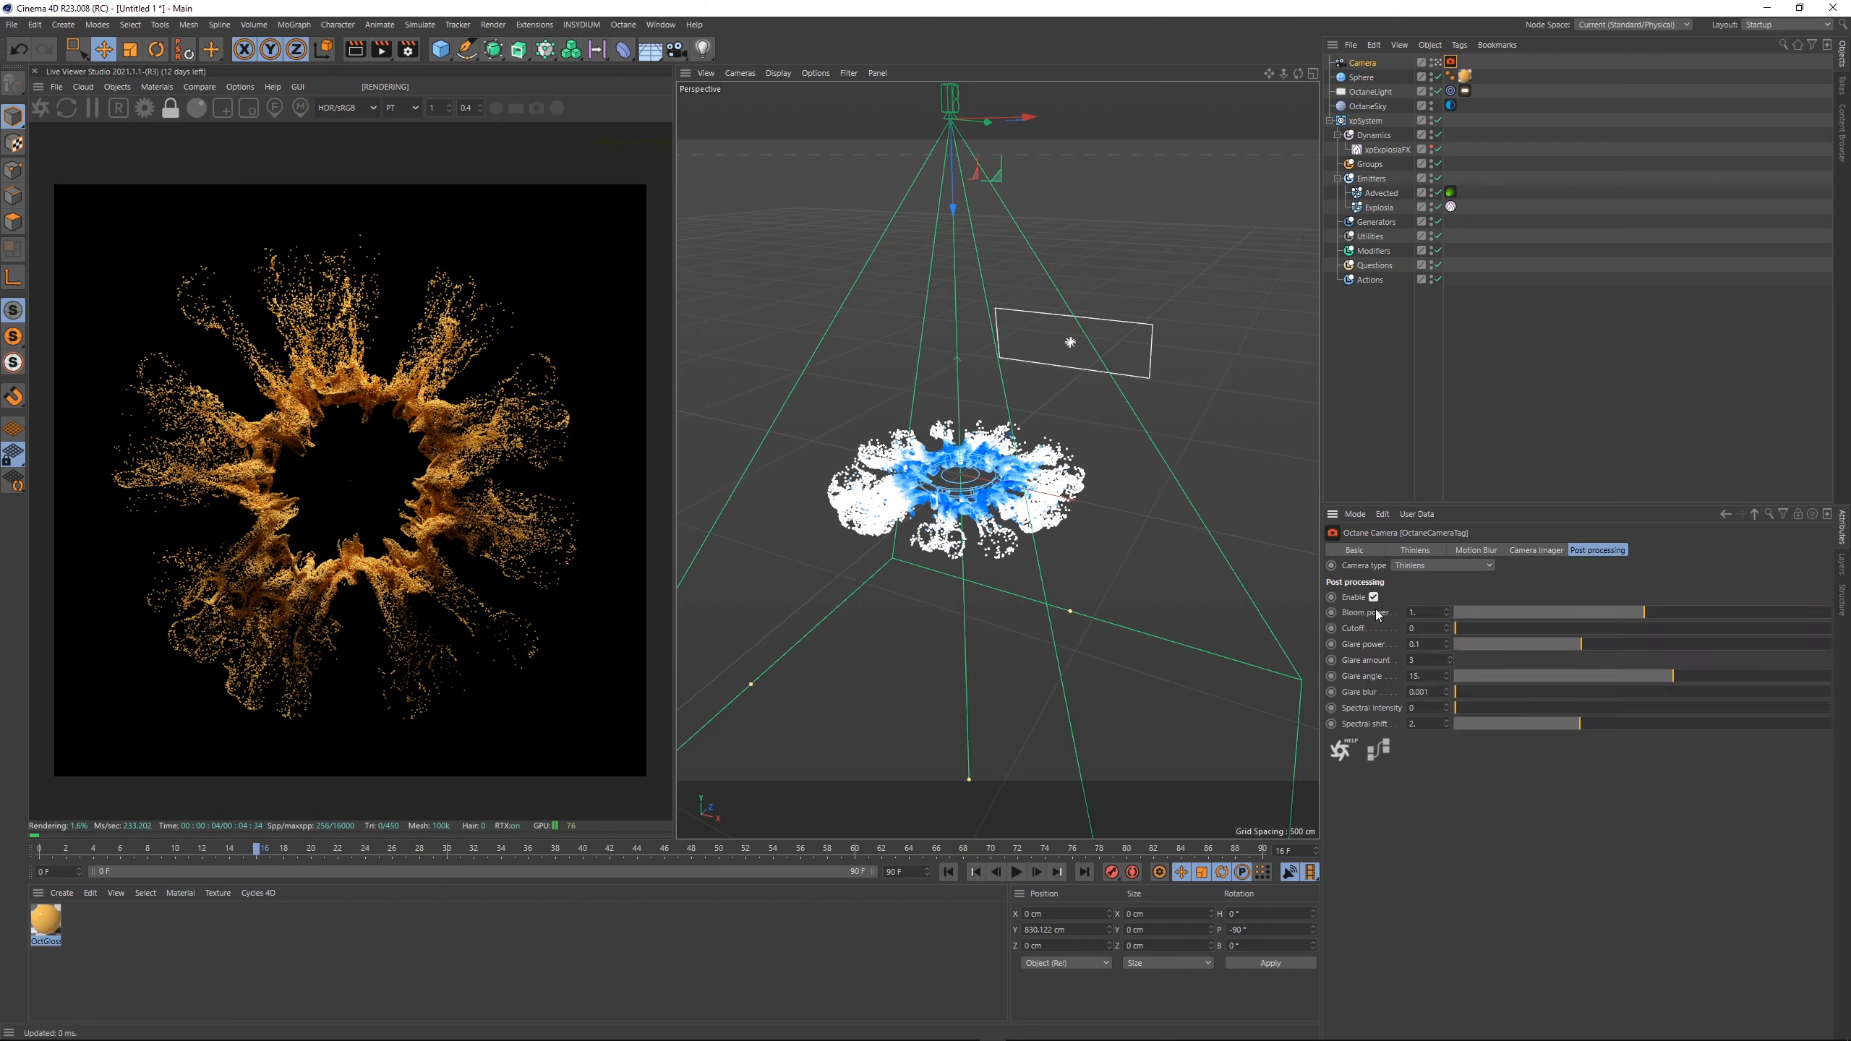
{"action": "left_click_drag", "start_coordinate": [1649, 613], "coordinate": [1685, 614]}
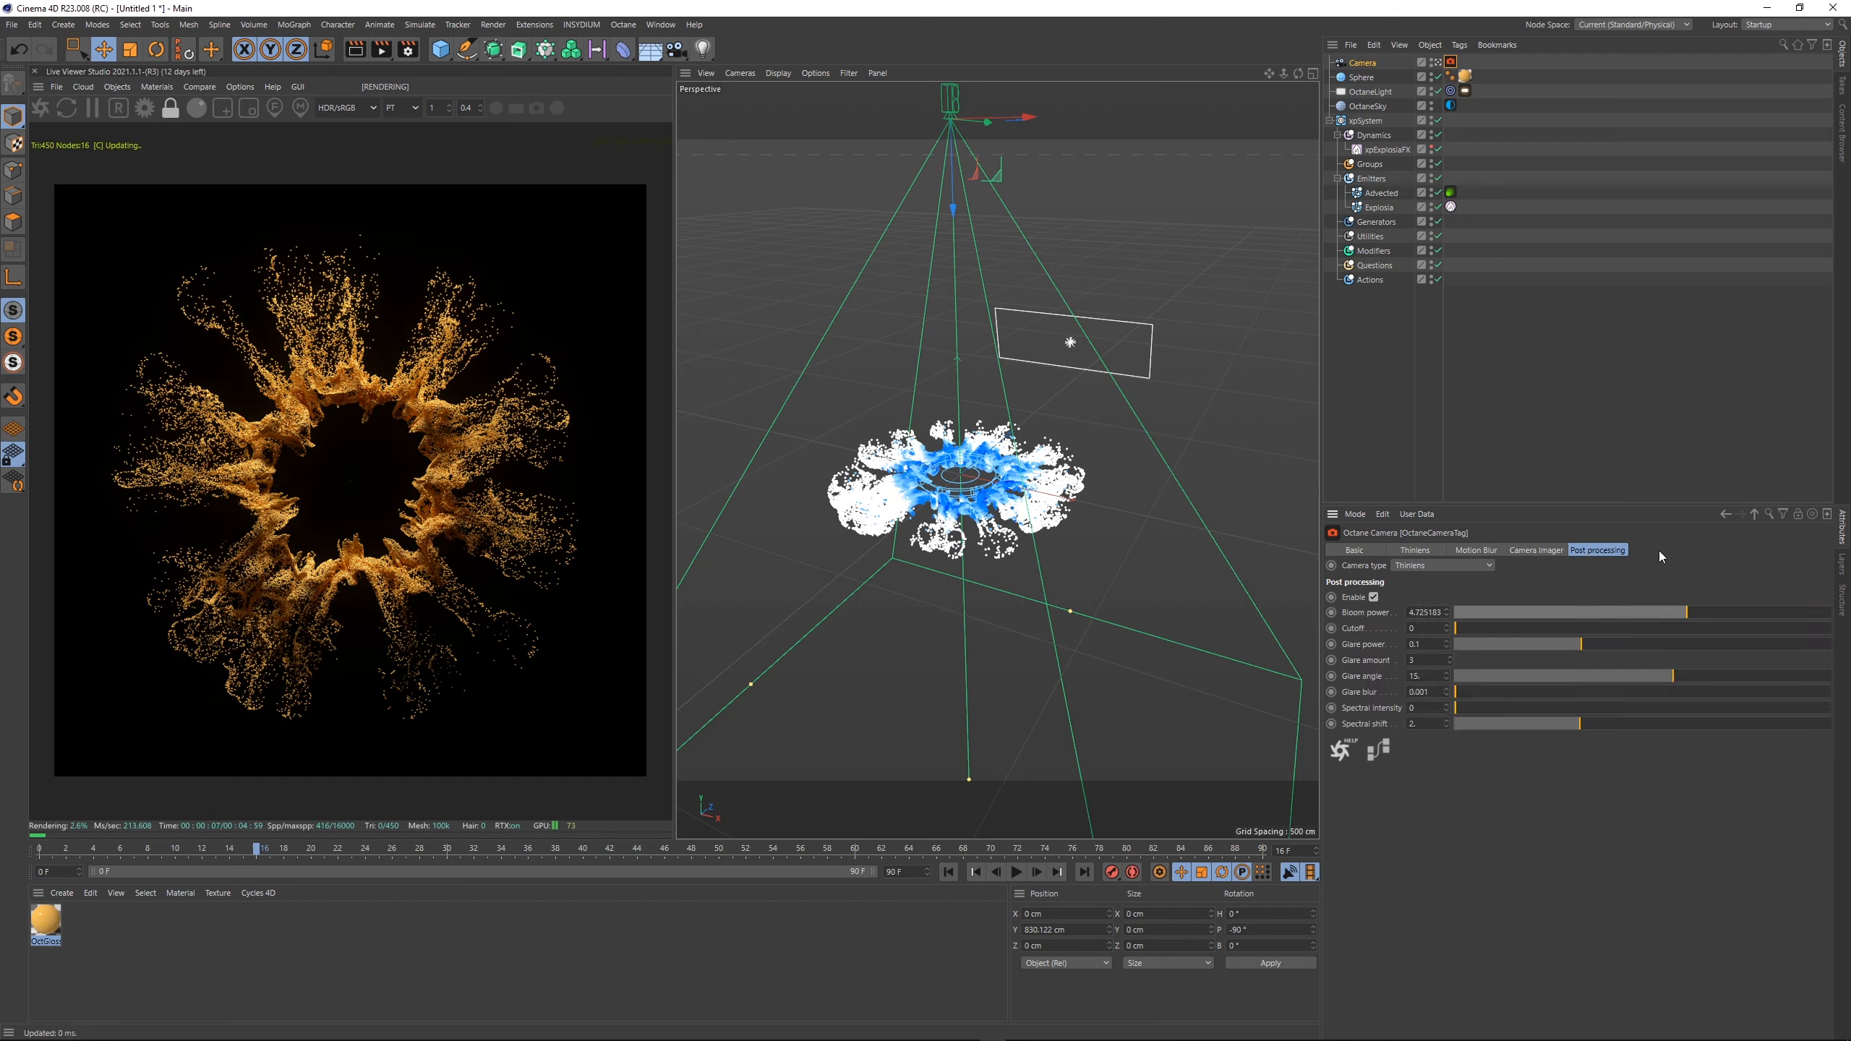
- Look through the Camera again and pull it slightly farther back from the explosion
{"action": "left_click", "coordinate": [1609, 336]}
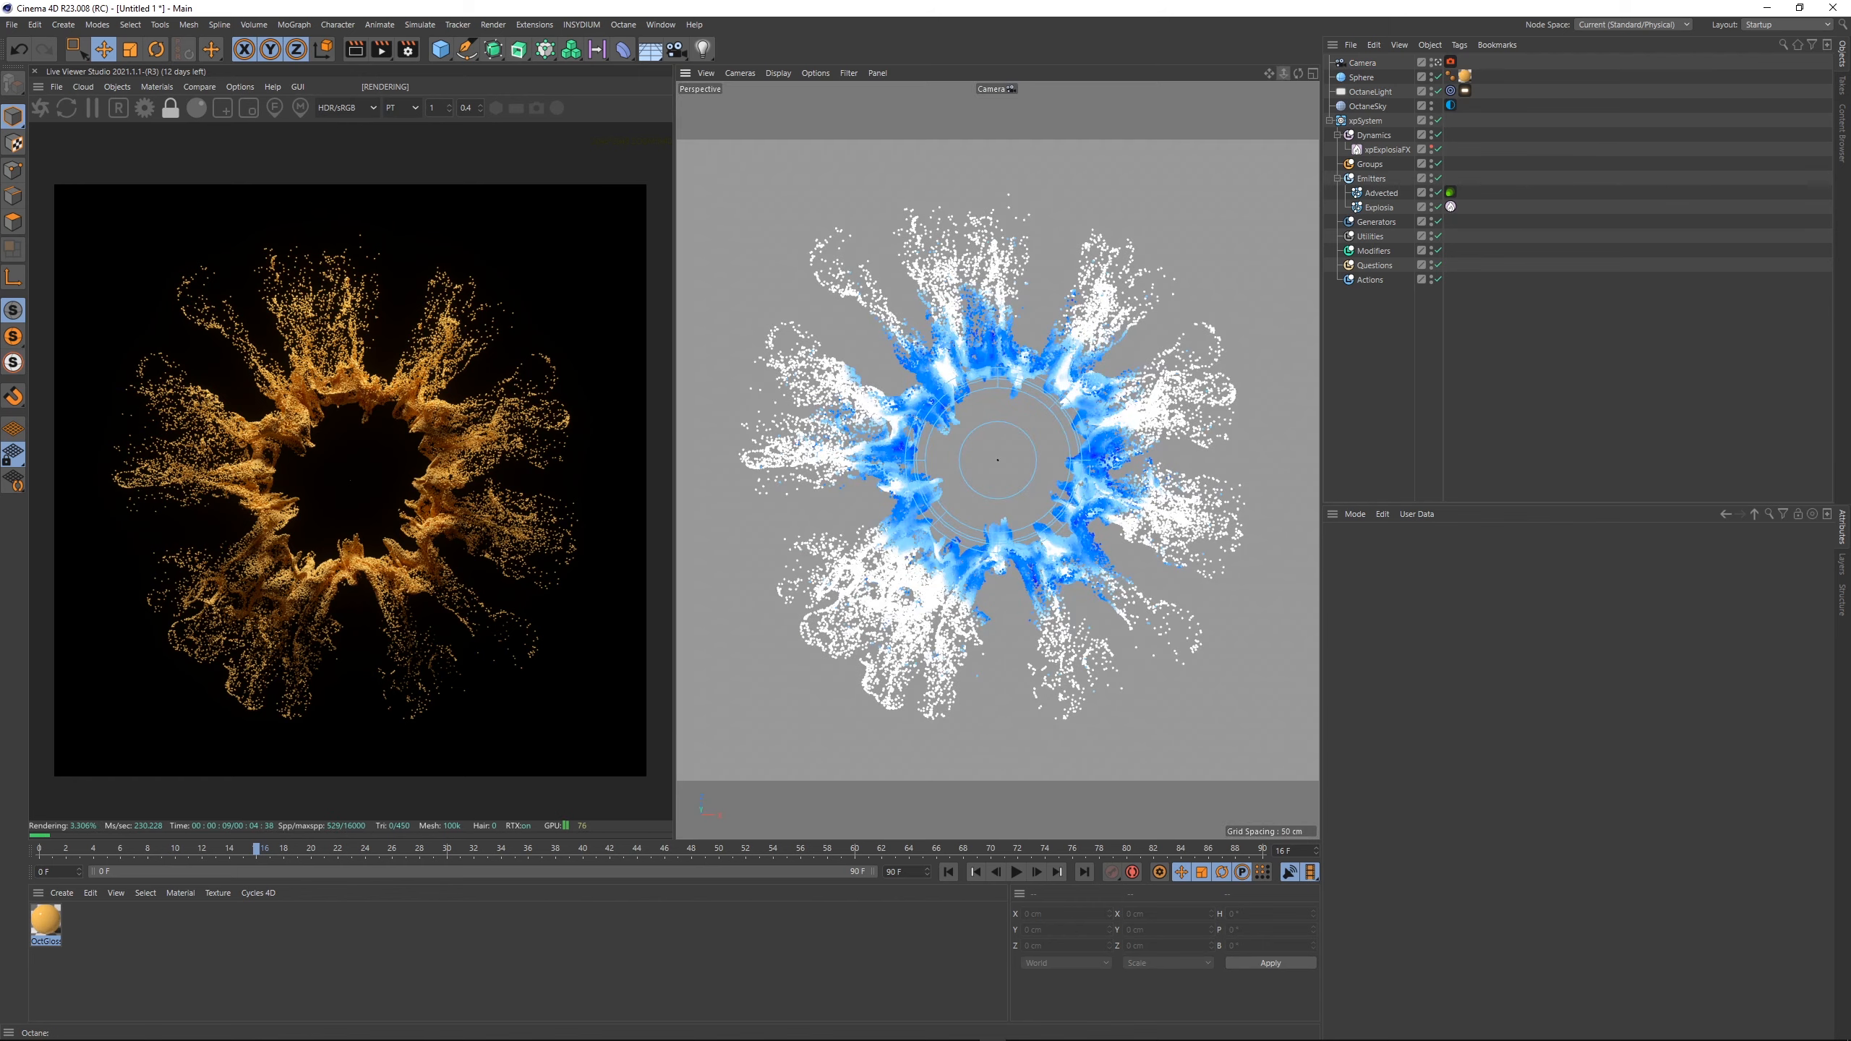
{"action": "left_click_drag", "start_coordinate": [1283, 74], "coordinate": [1247, 74]}
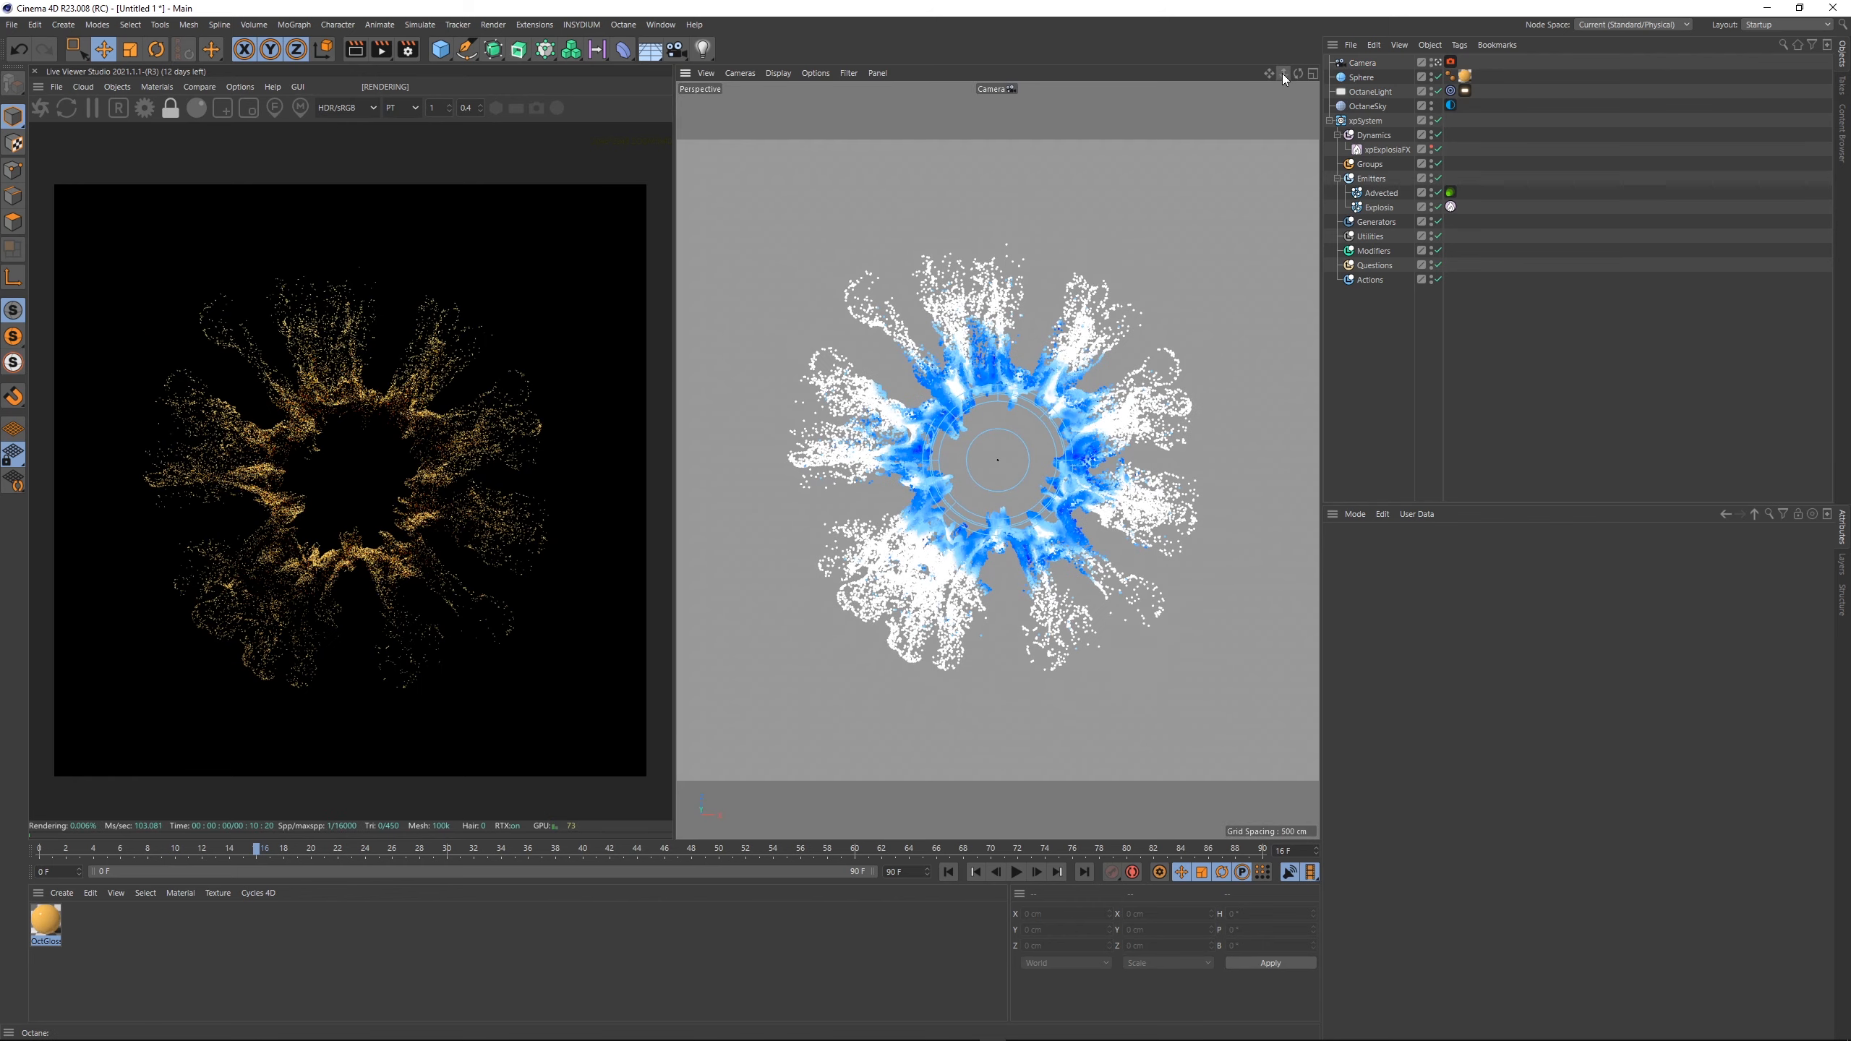
- Set the Advected emitter's shot count to 300000 particles
{"action": "left_click", "coordinate": [1381, 192]}
{"action": "left_click", "coordinate": [1561, 564]}
{"action": "left_click", "coordinate": [1560, 551]}
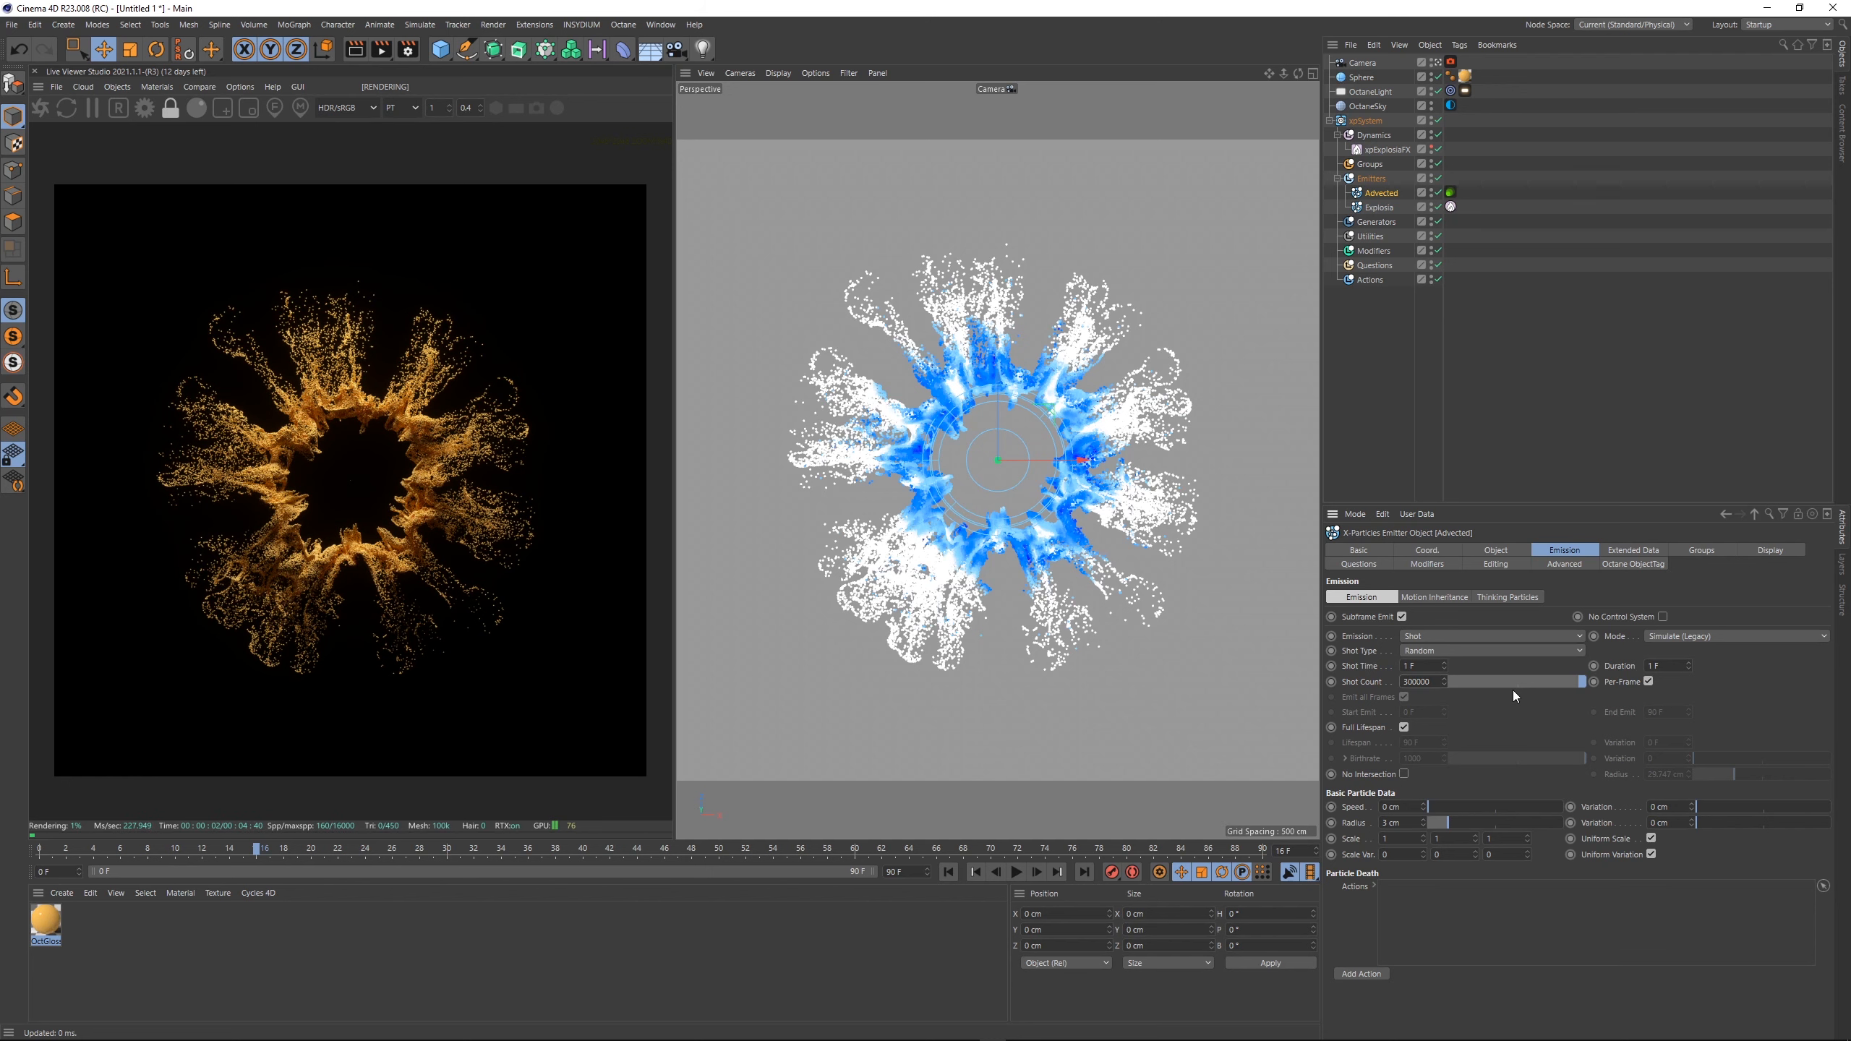
{"action": "left_click", "coordinate": [1611, 323]}
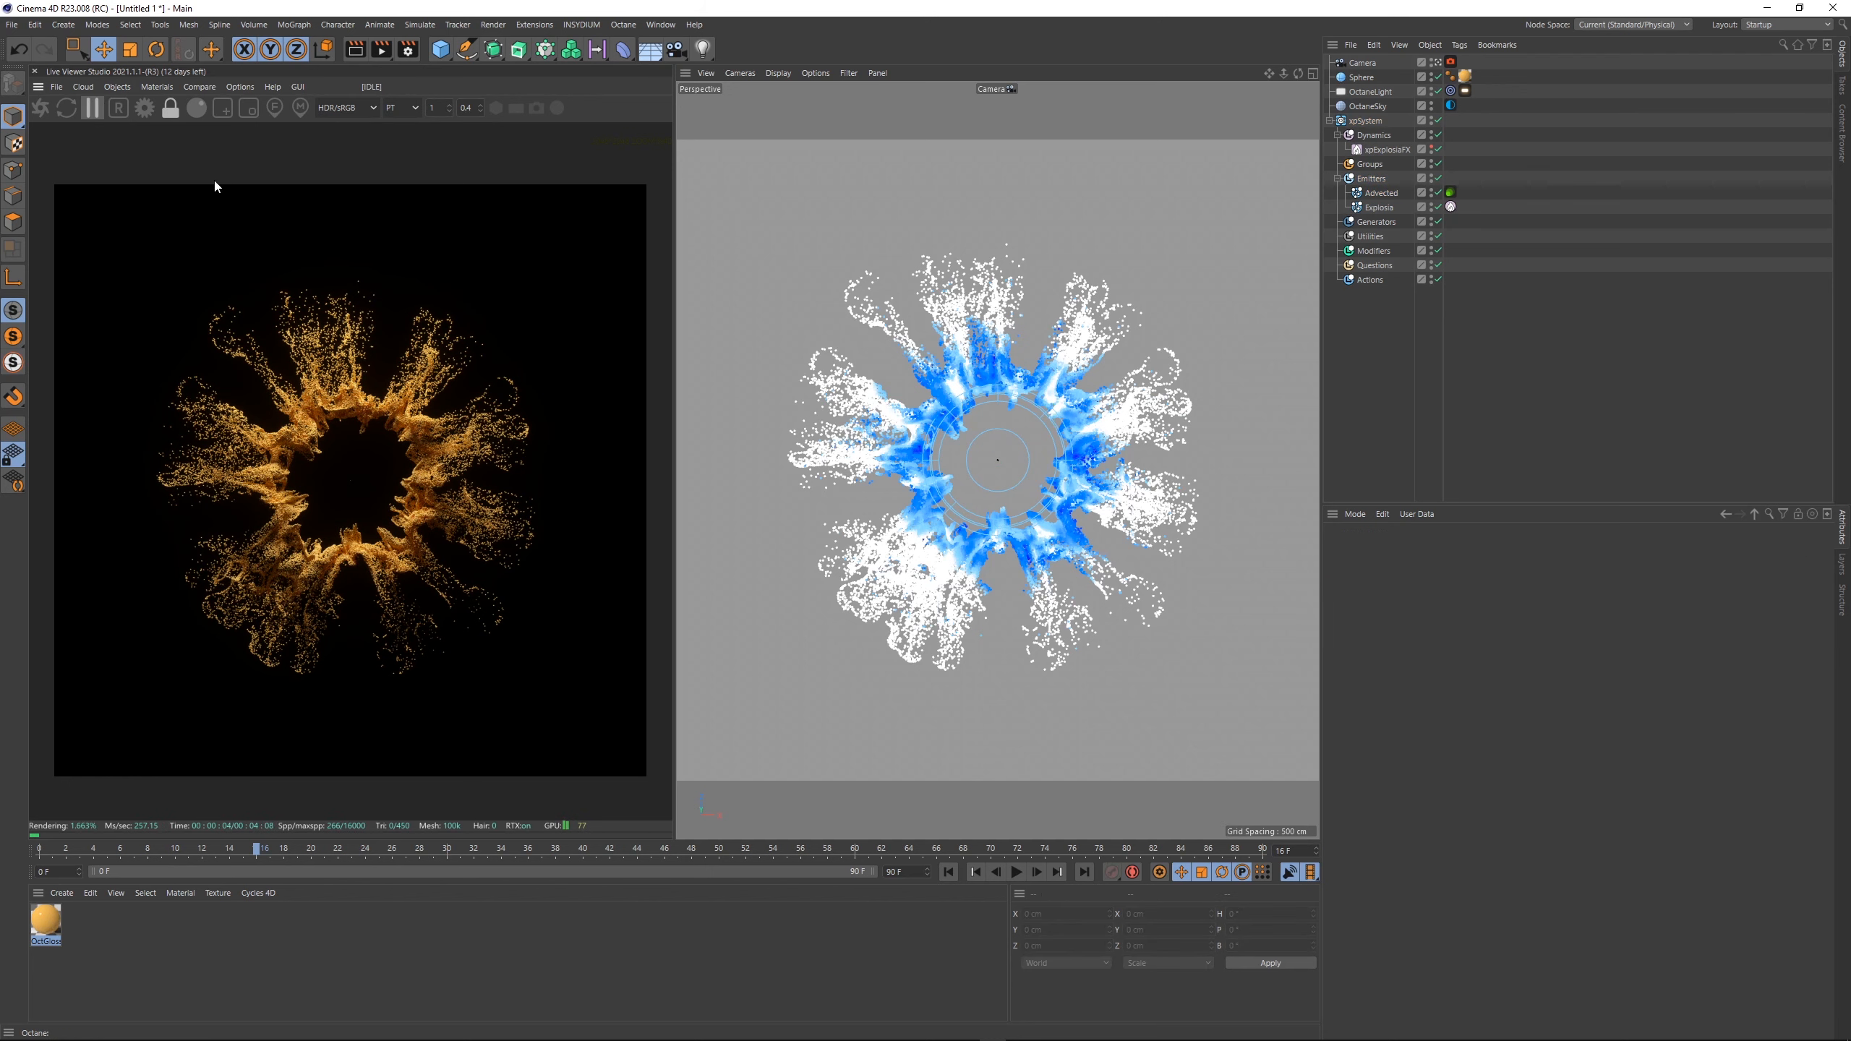
- Replay the simulation from the first frame to frame 20 and restart the Octane live render
{"action": "left_click", "coordinate": [948, 872]}
{"action": "left_click", "coordinate": [1018, 872]}
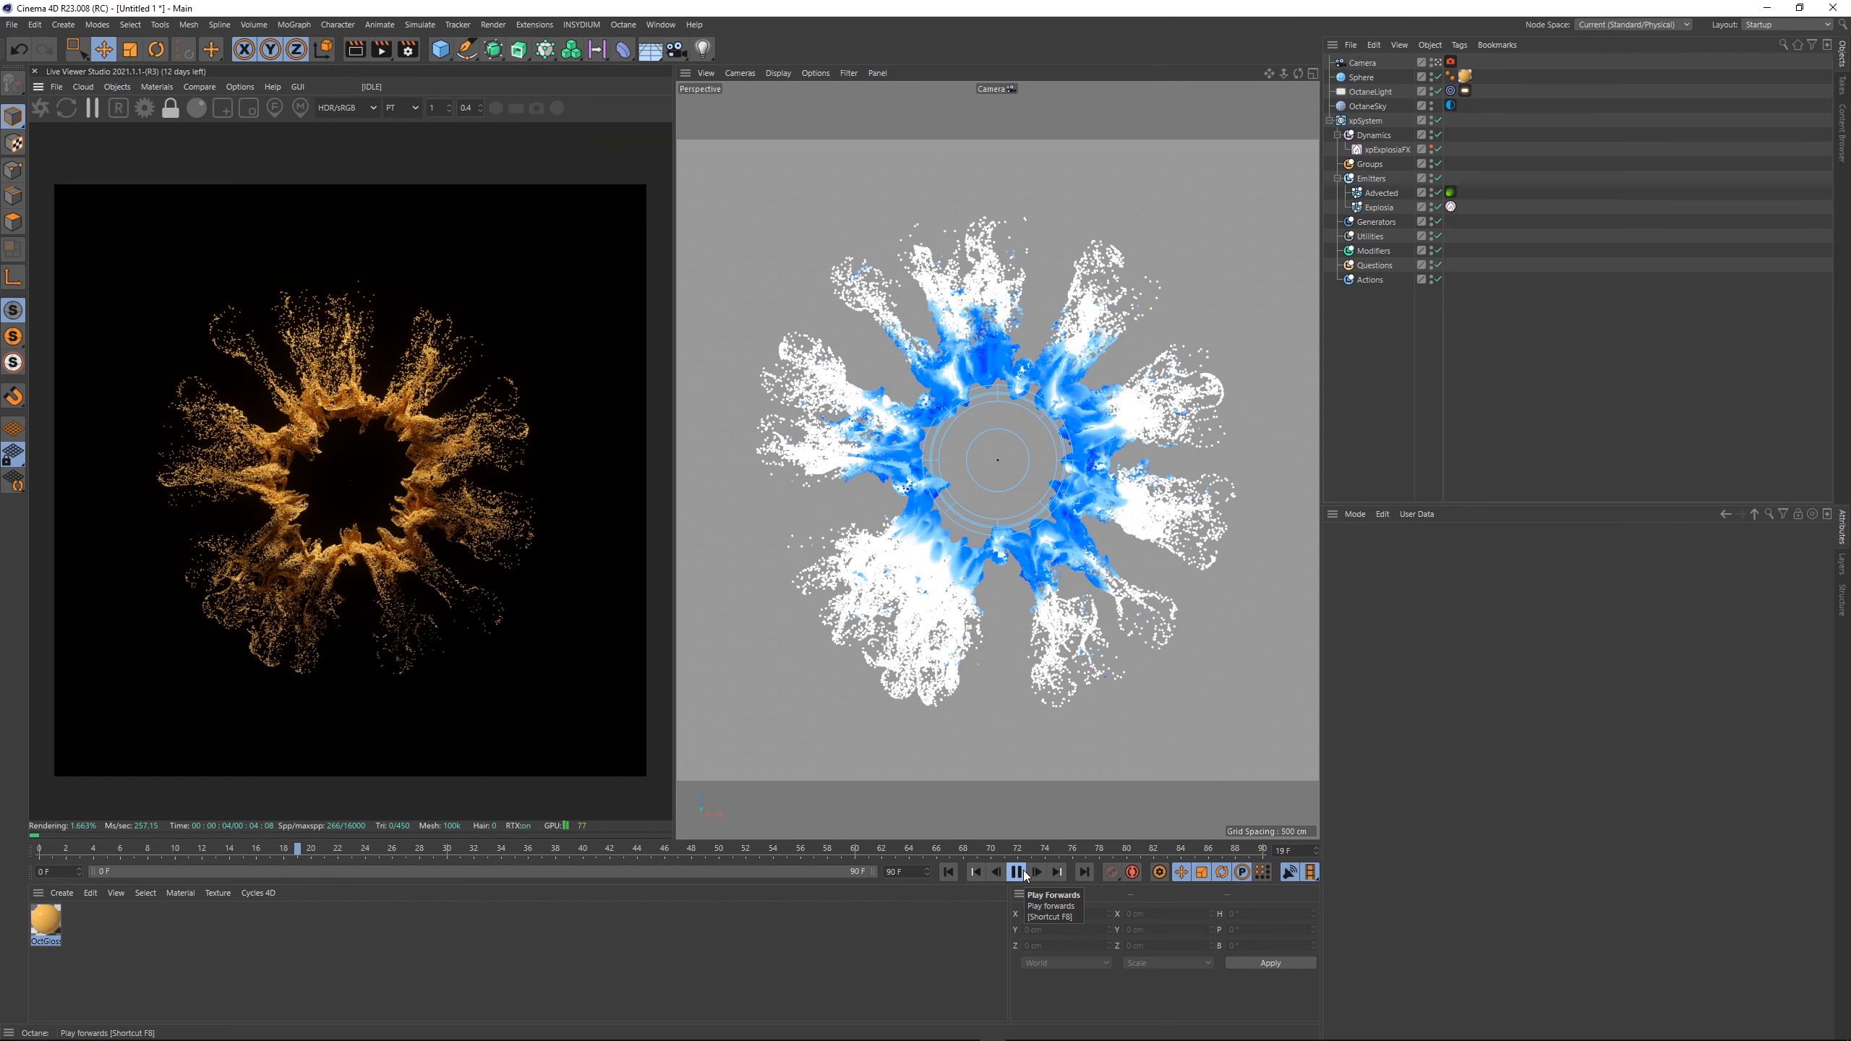
{"action": "left_click", "coordinate": [47, 111]}
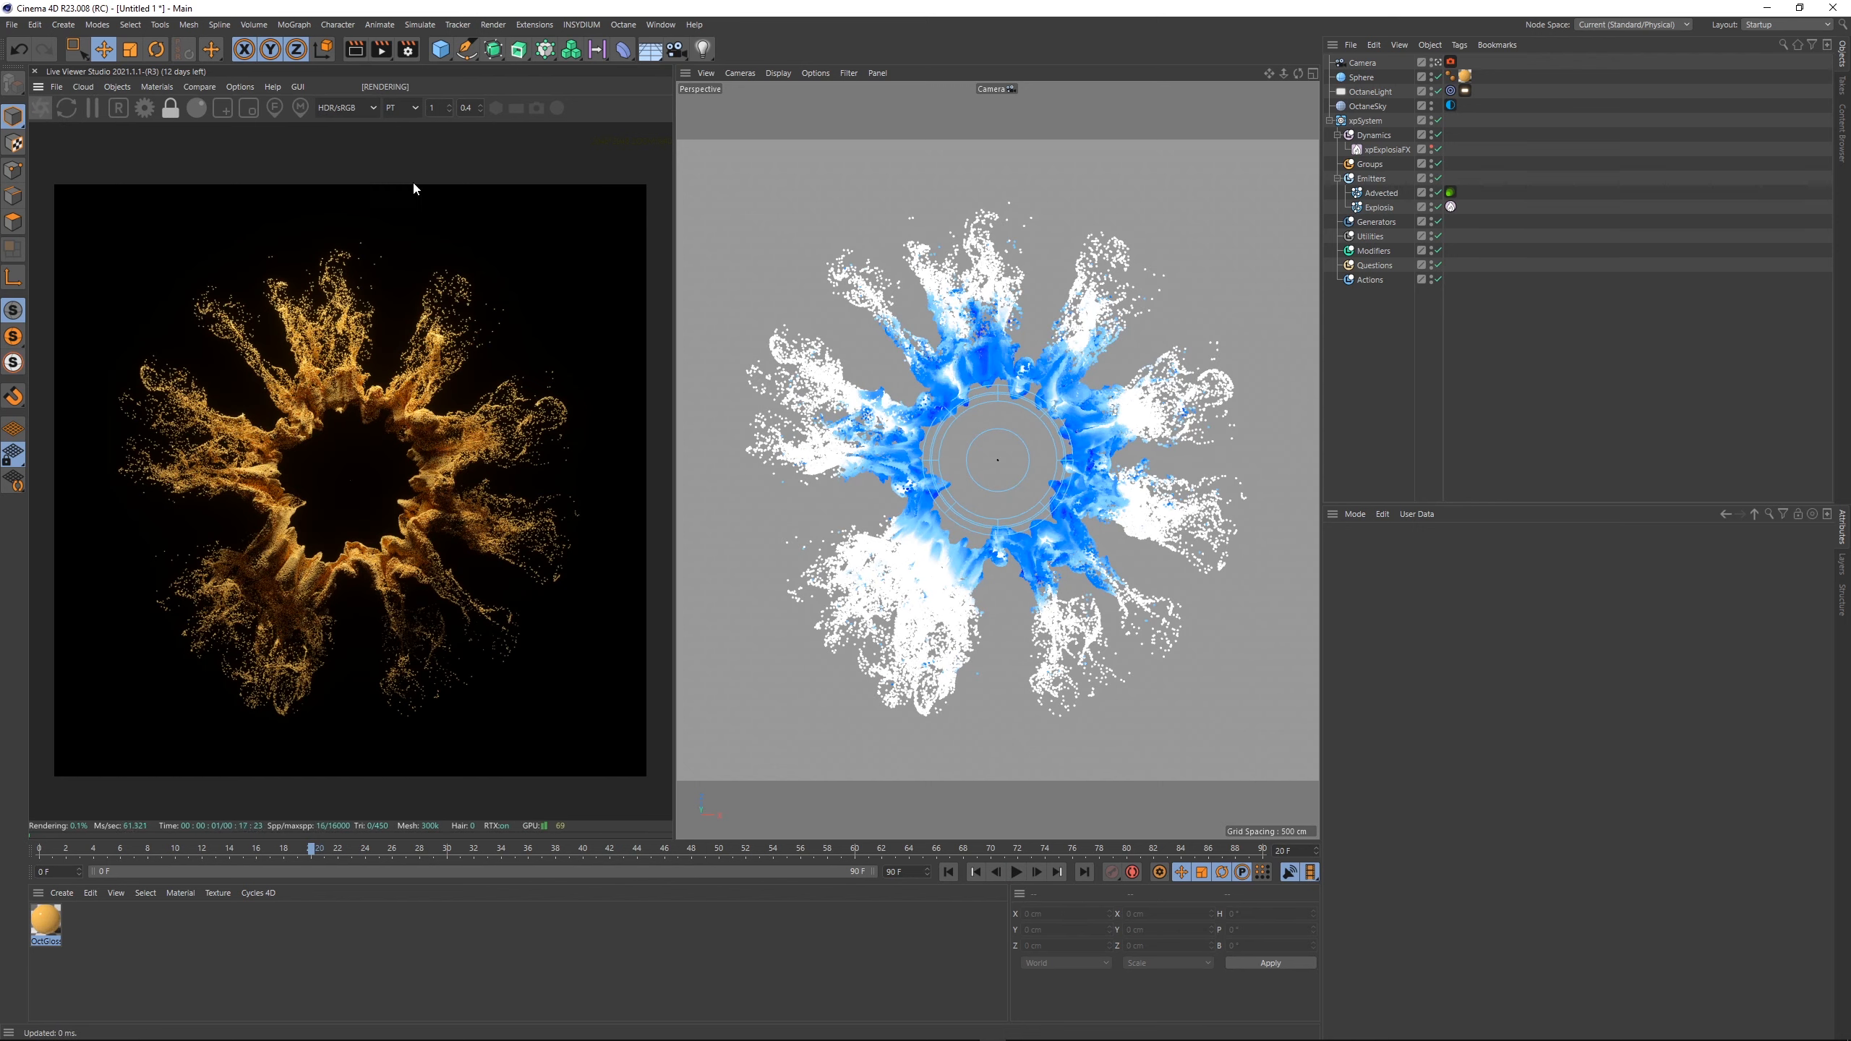
- Inspect the particles up close in the render and reduce the Sphere's radius to 0.2 cm
{"action": "scroll", "coordinate": [363, 552], "scroll_direction": "up", "scroll_amount": 5}
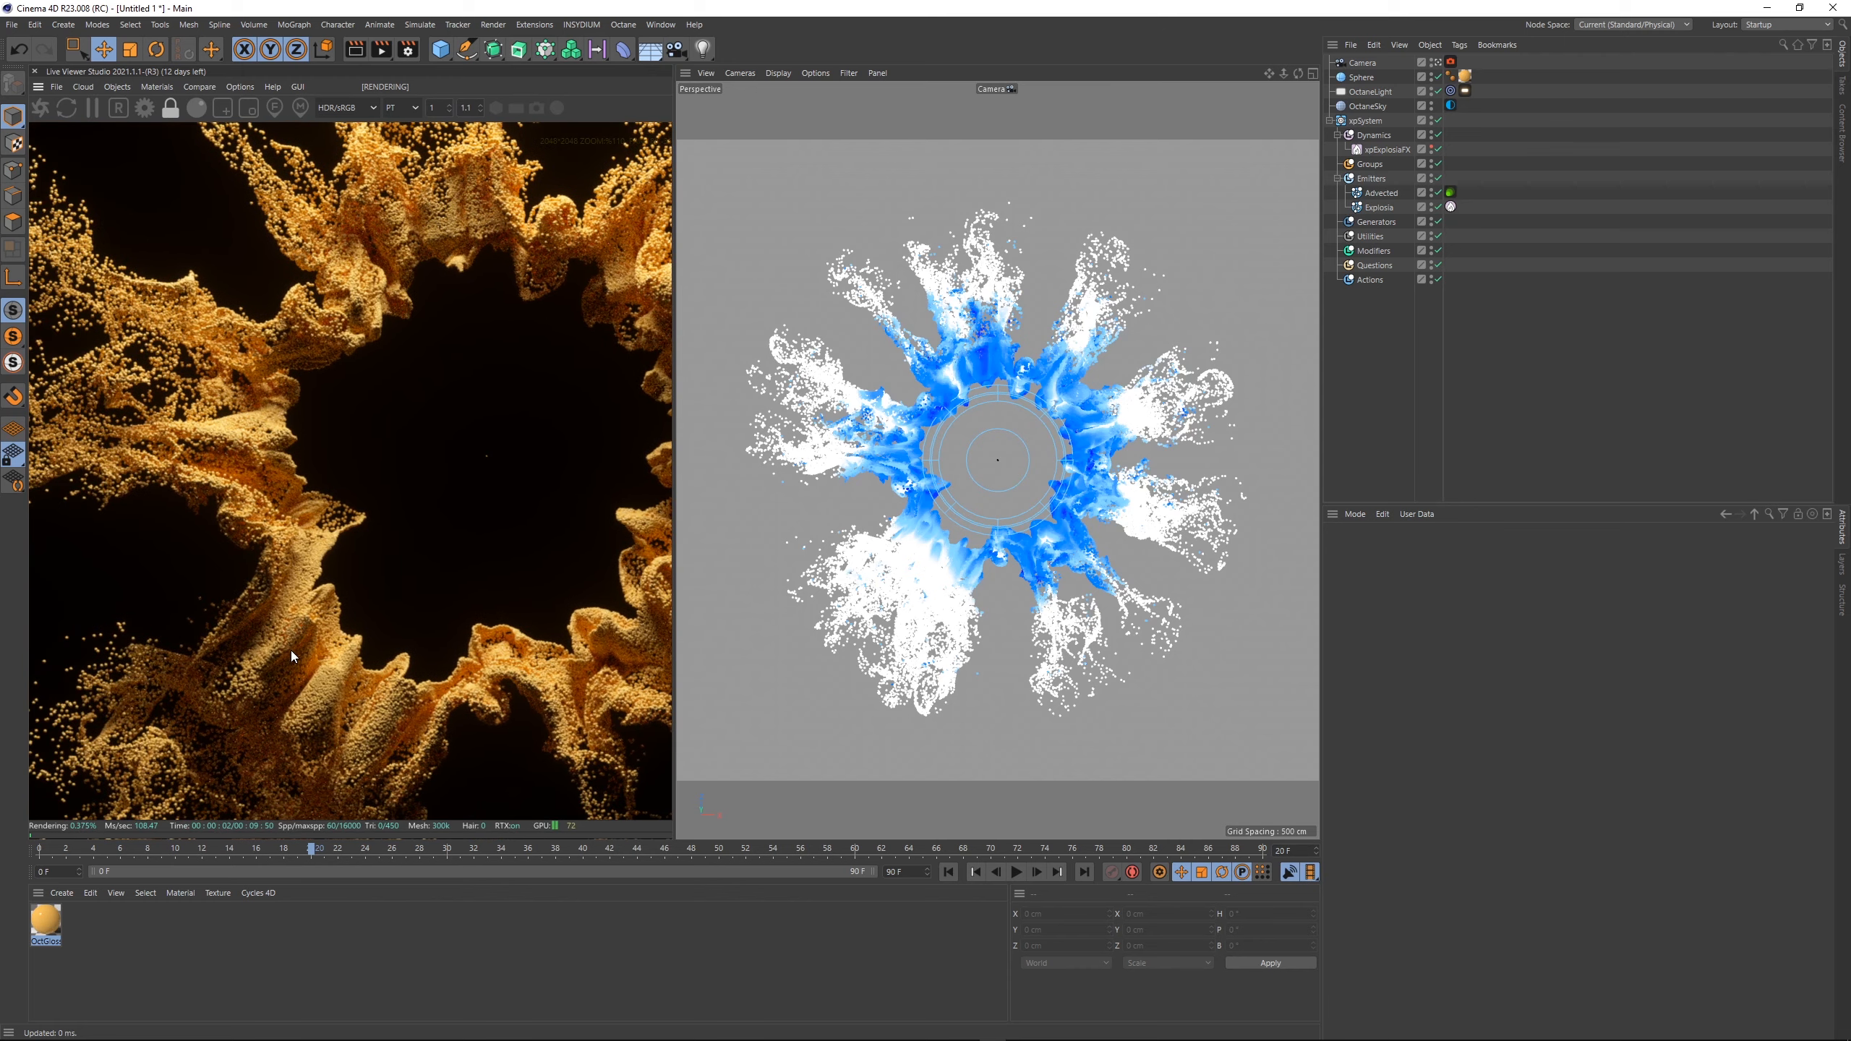
{"action": "left_click_drag", "start_coordinate": [476, 373], "coordinate": [421, 273]}
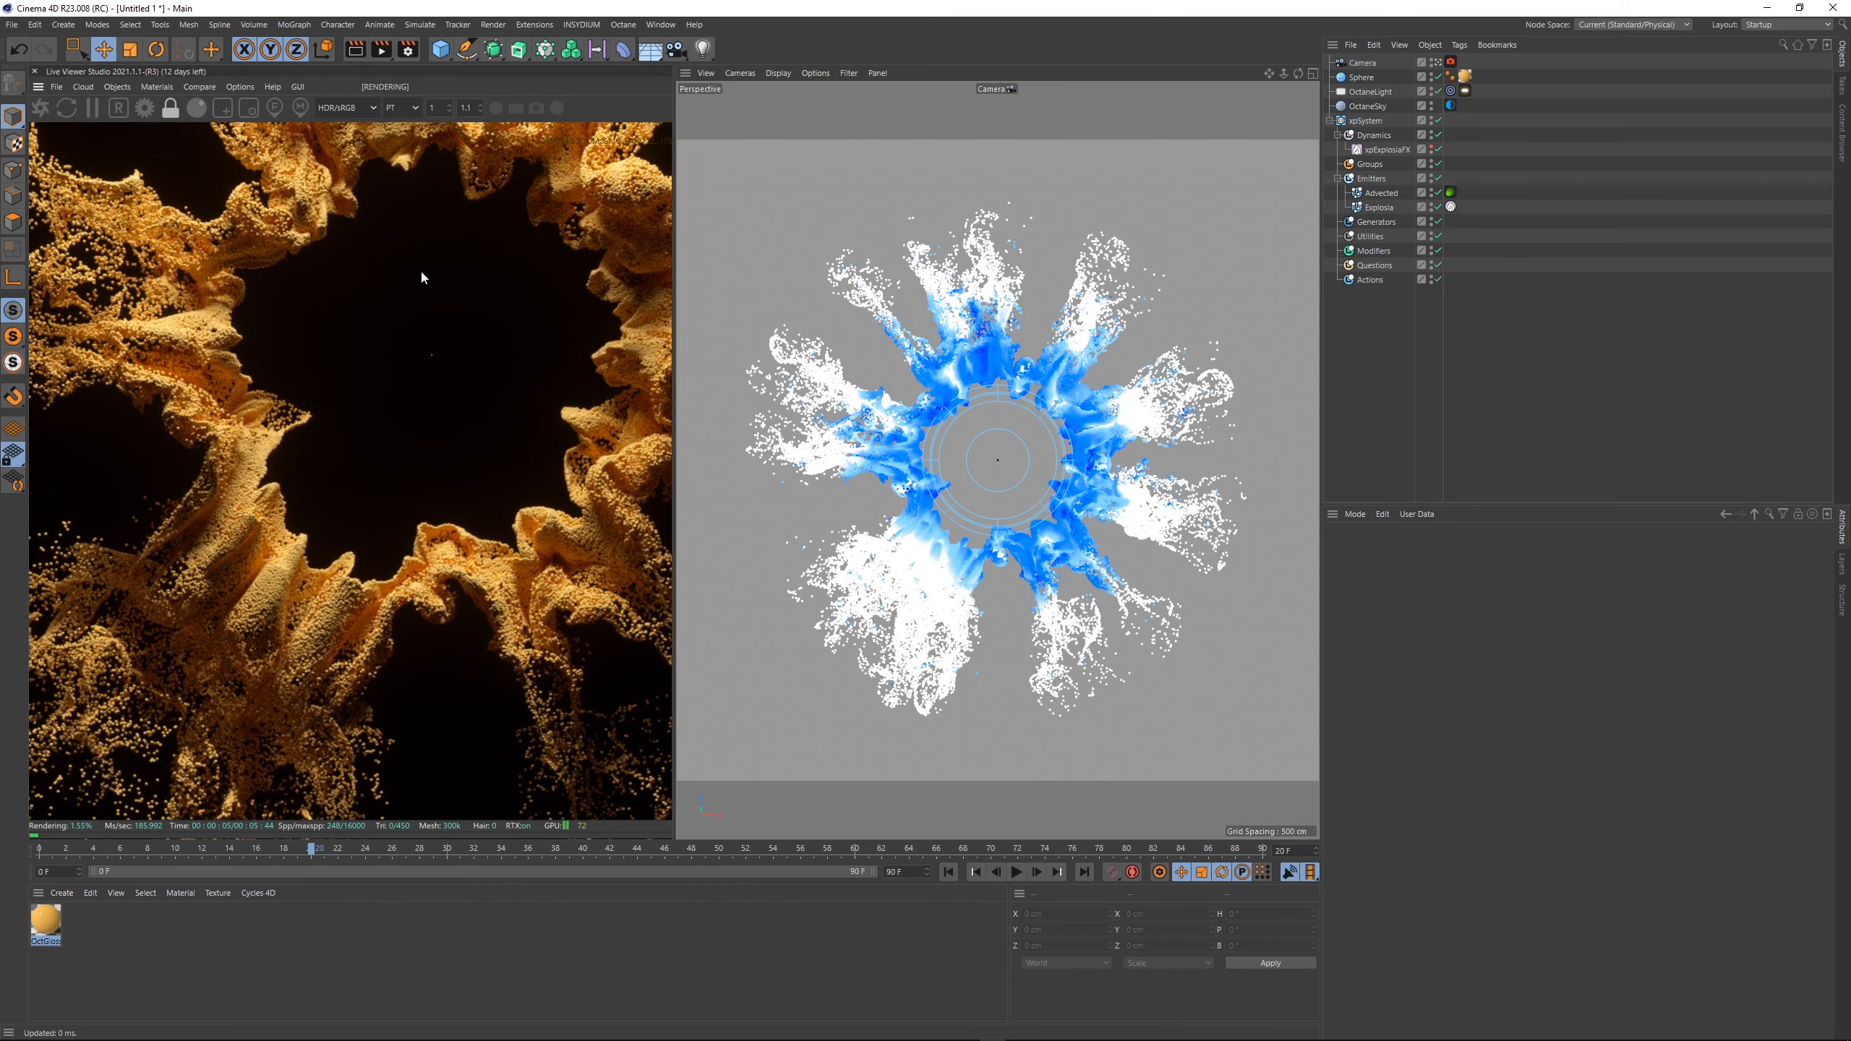
{"action": "left_click", "coordinate": [1361, 77]}
{"action": "left_click", "coordinate": [1411, 583]}
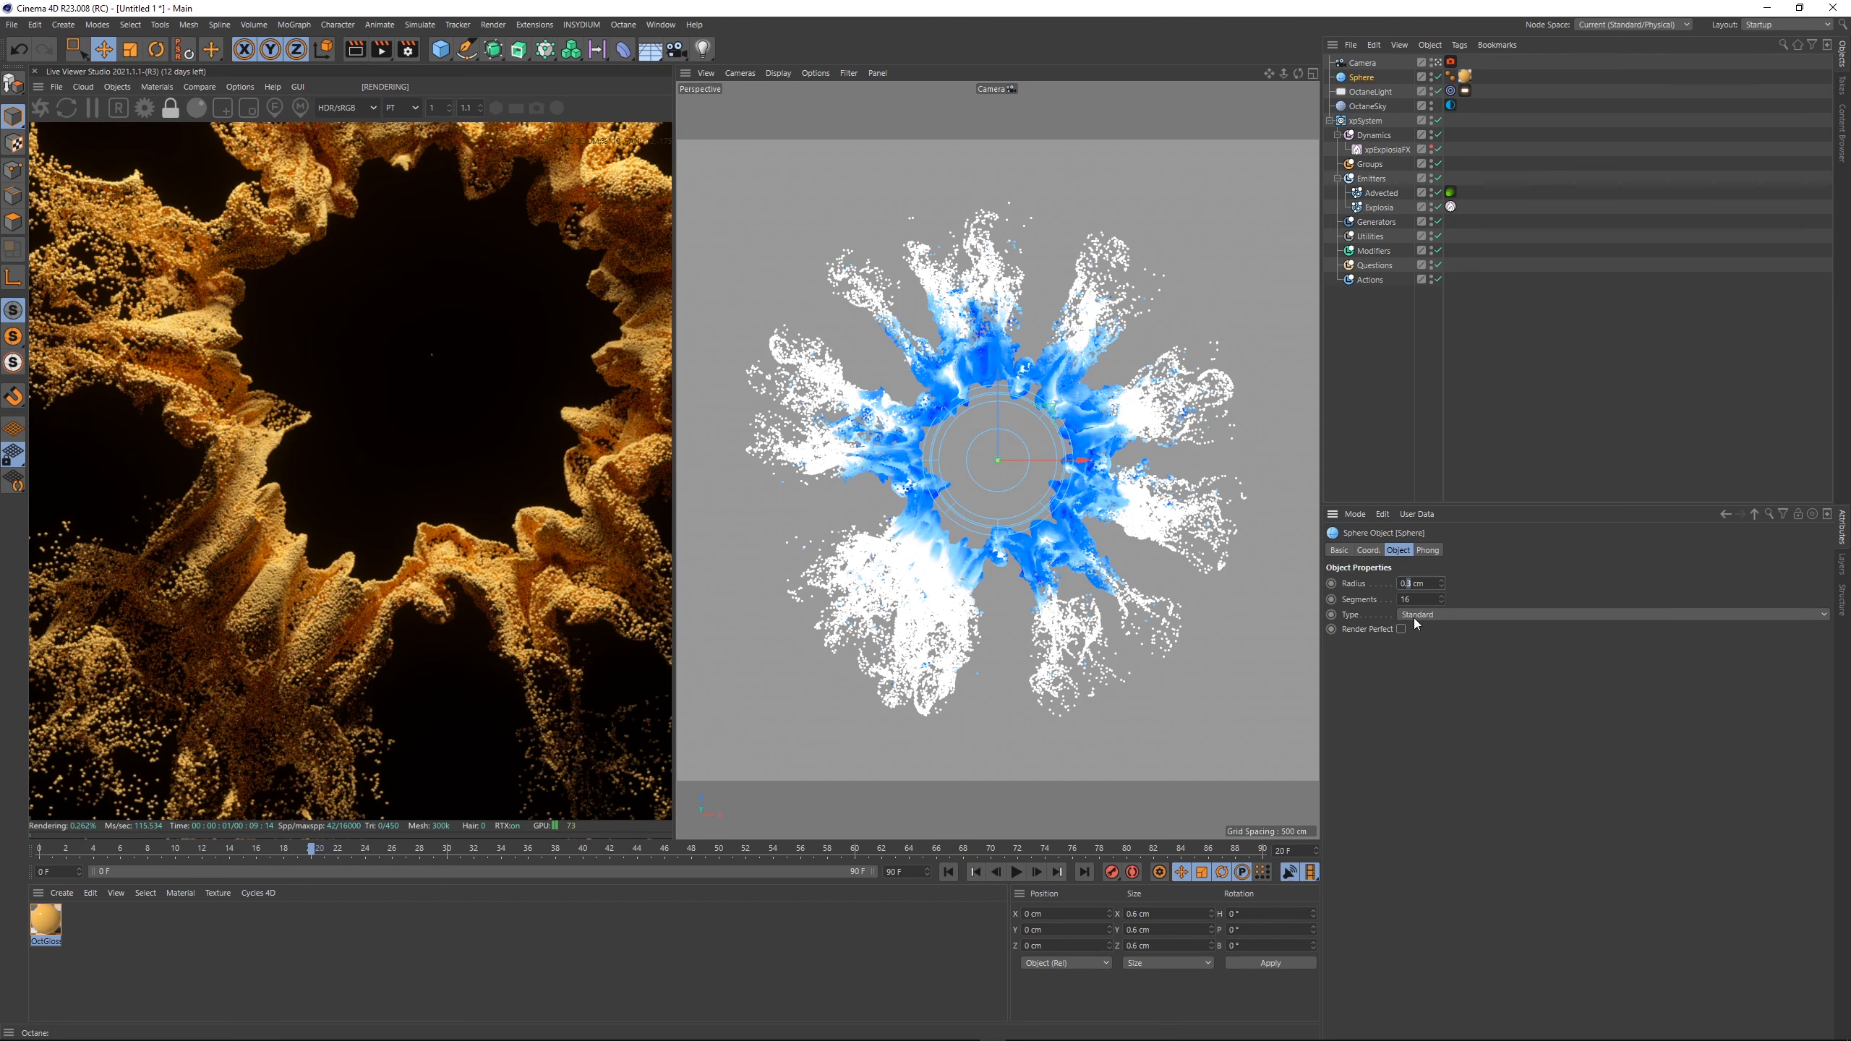
{"action": "key", "text": "BackSpace"}
{"action": "type", "text": "2"}
{"action": "key", "text": "Return"}
{"action": "scroll", "coordinate": [380, 366], "scroll_direction": "down", "scroll_amount": 5}
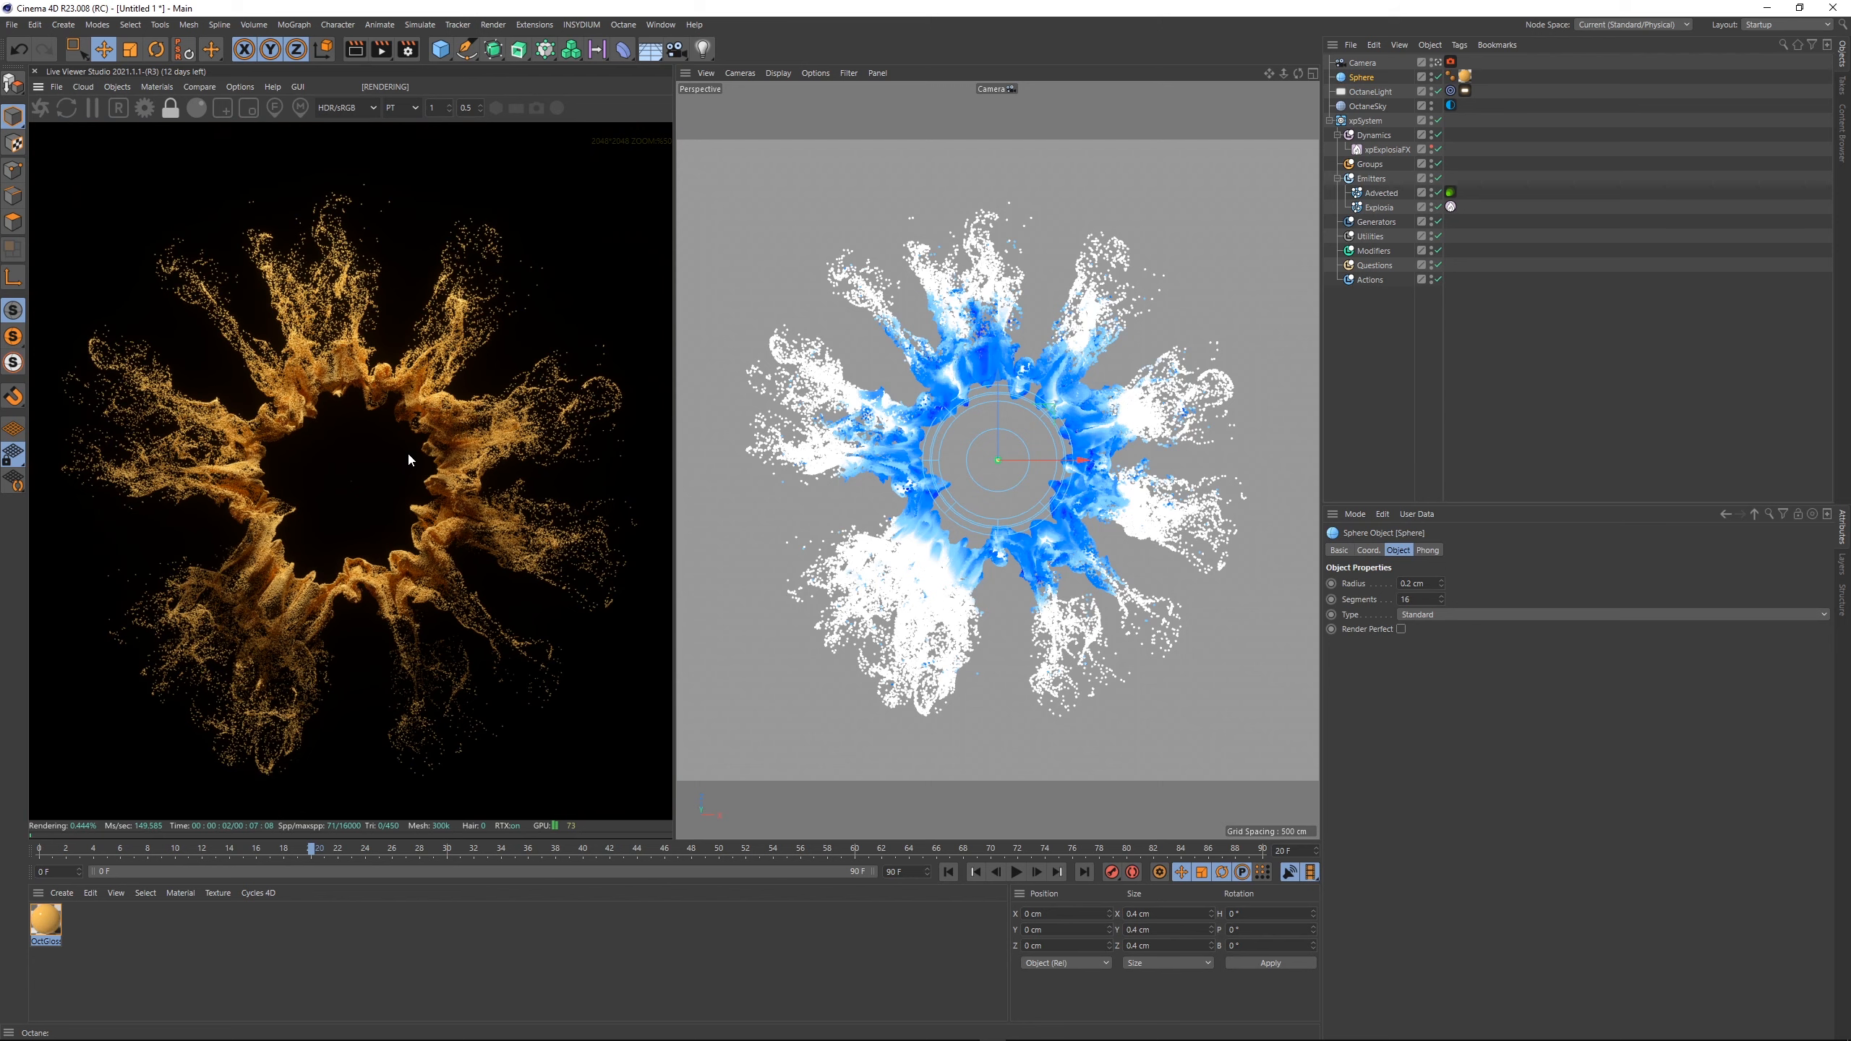
- Reduce the Sphere's radius to 0.15 cm and check the whole explosion in the render
{"action": "scroll", "coordinate": [408, 451], "scroll_direction": "up", "scroll_amount": 4}
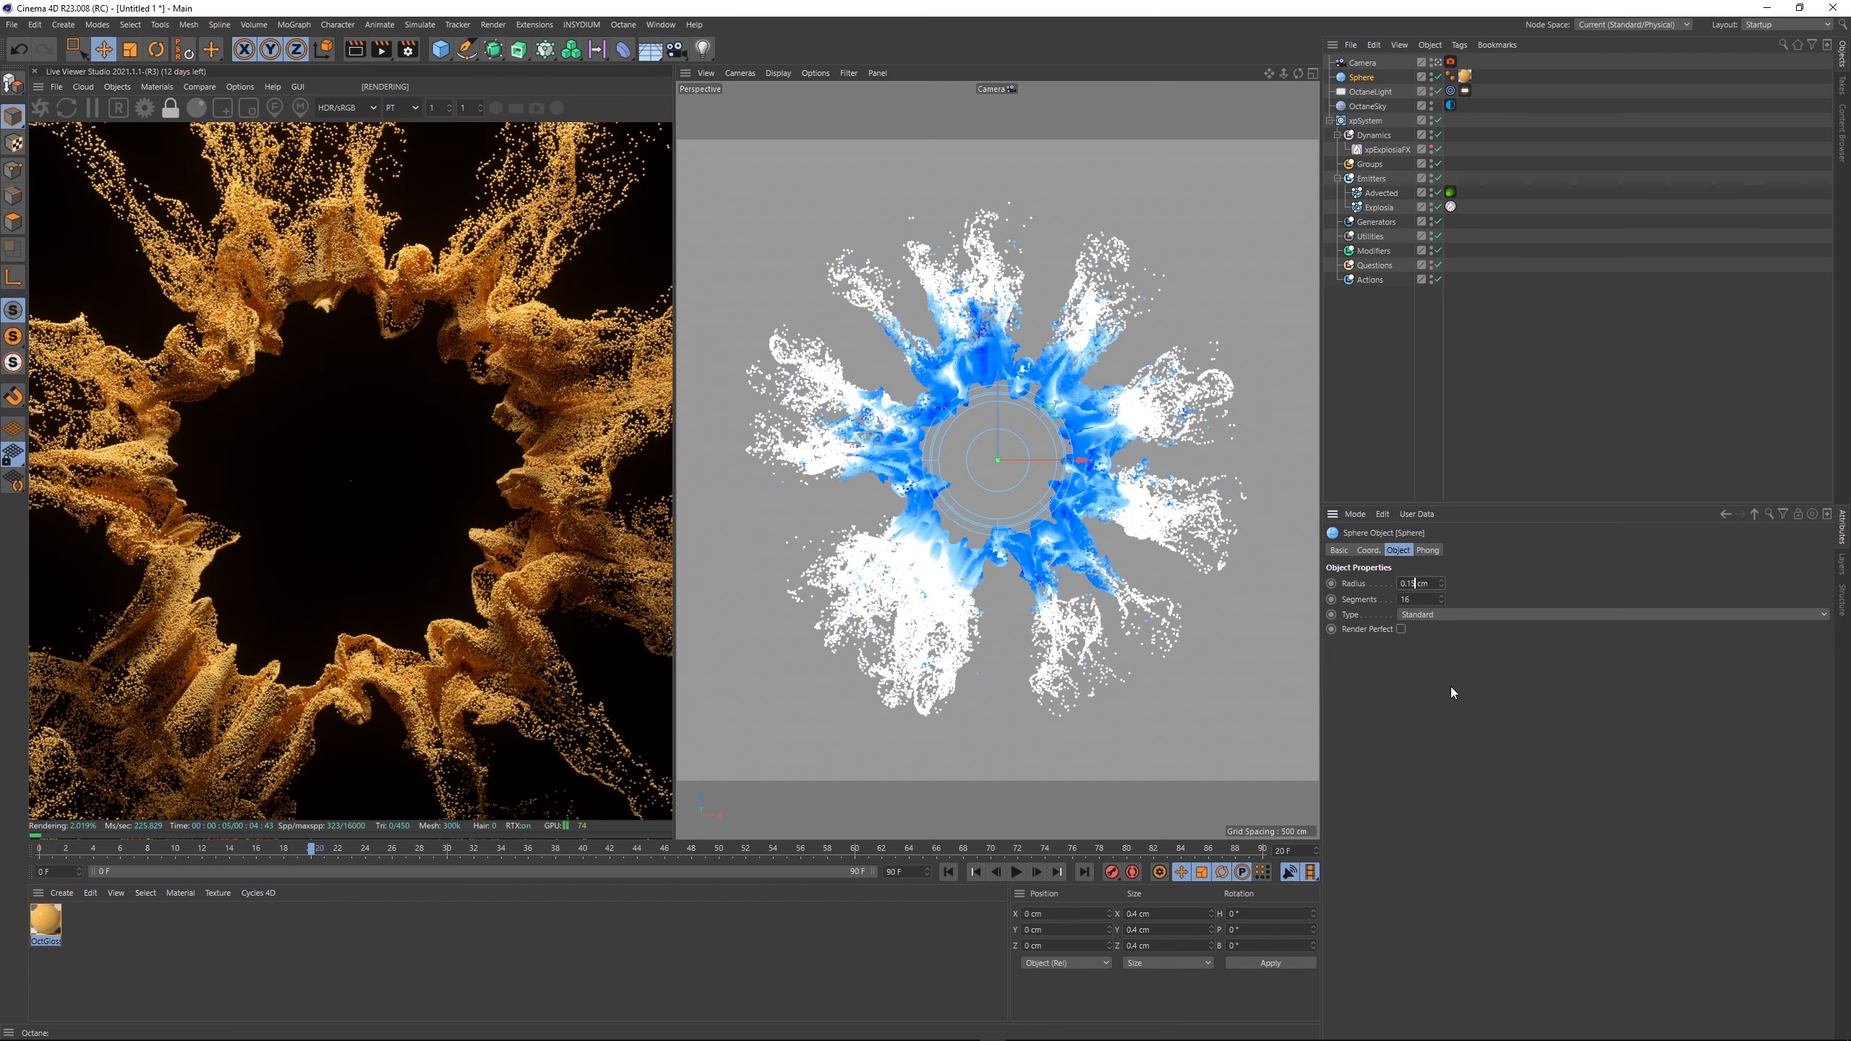
{"action": "key", "text": "Return"}
{"action": "scroll", "coordinate": [355, 552], "scroll_direction": "down", "scroll_amount": 5}
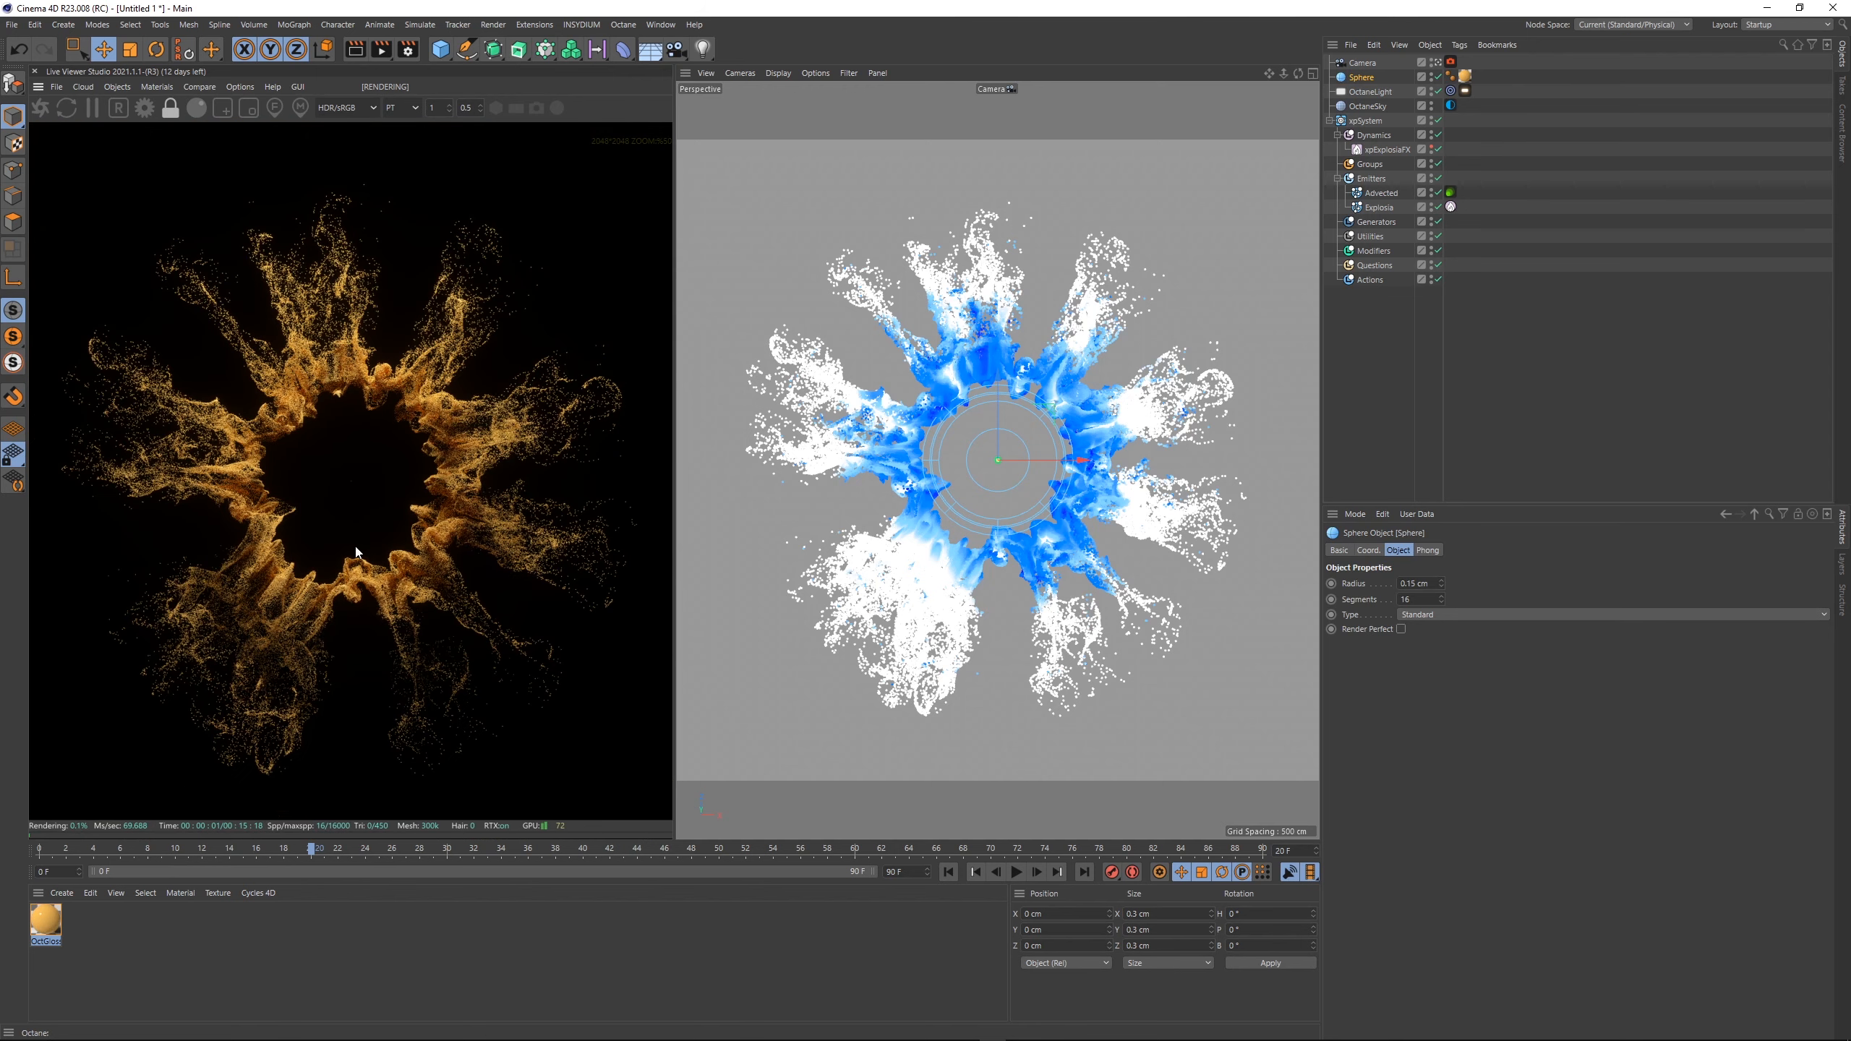
- Set the Advected emitter's shot count to 1300000 and replay the simulation from the first frame to frame 20
{"action": "scroll", "coordinate": [352, 551], "scroll_direction": "down", "scroll_amount": 1}
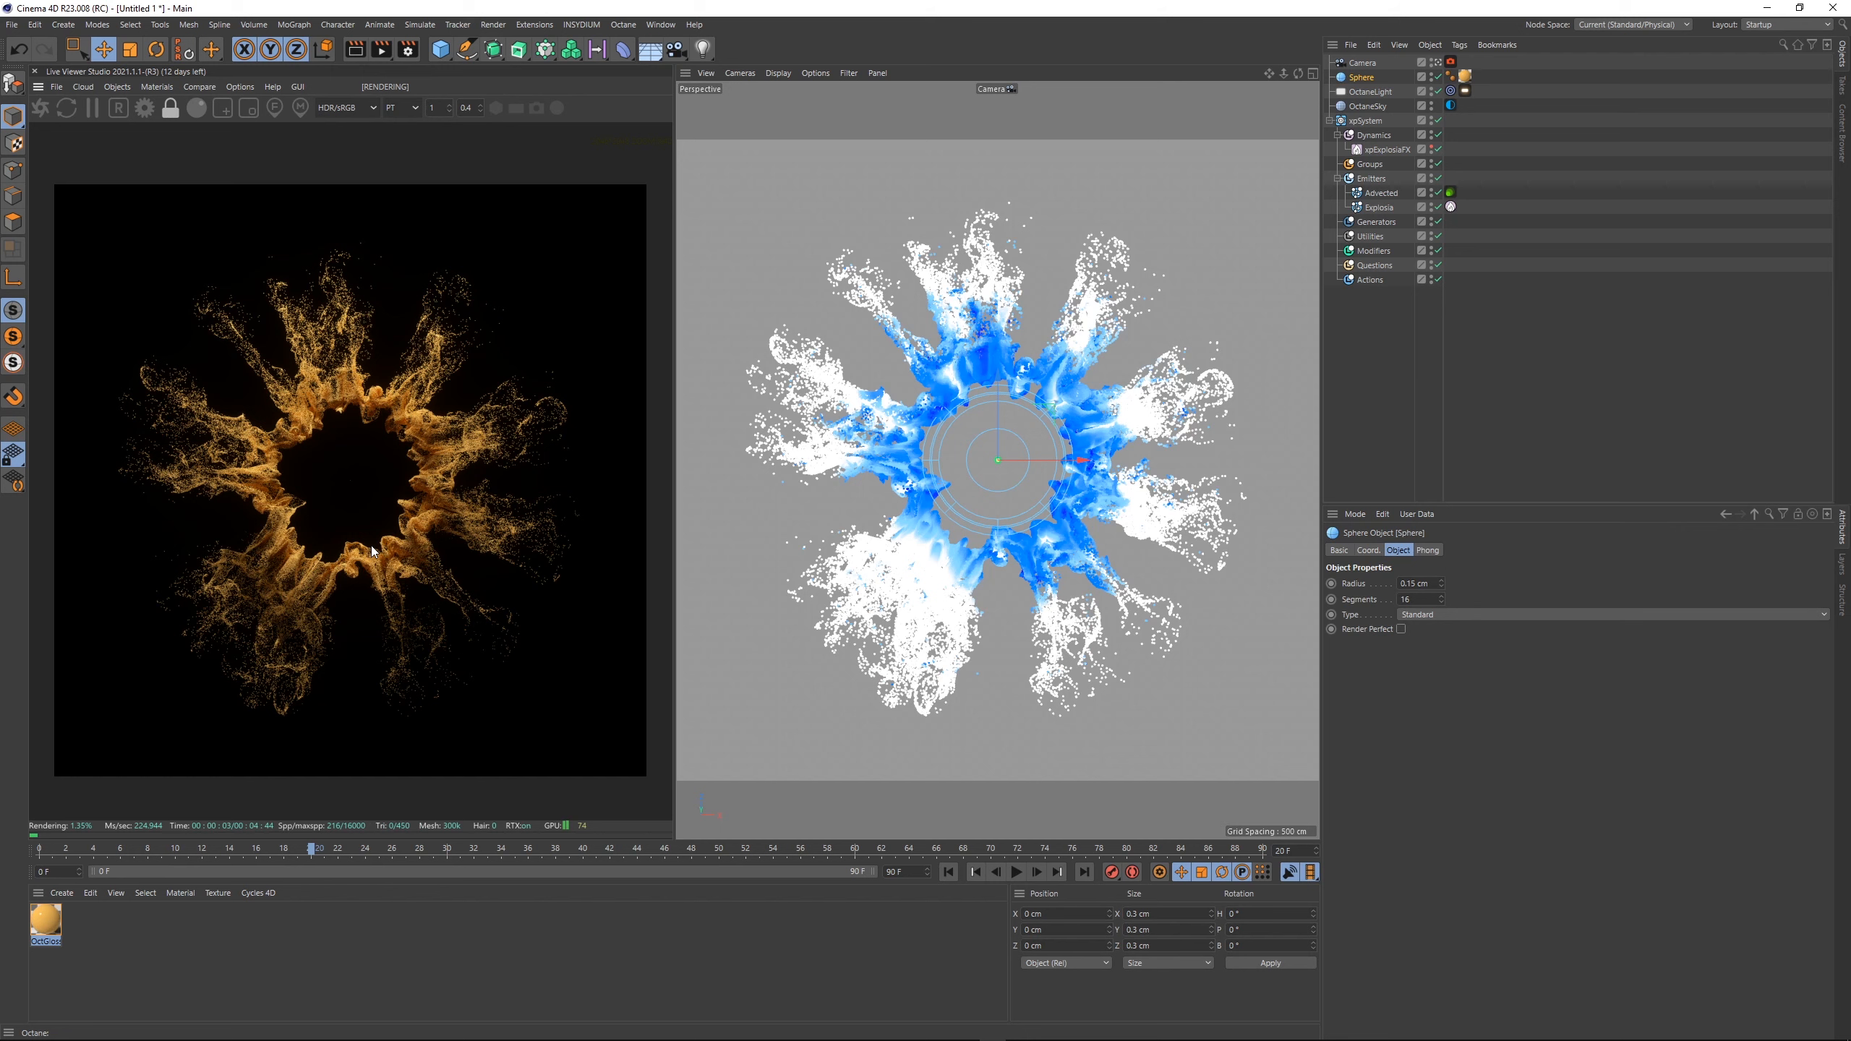
{"action": "left_click", "coordinate": [1381, 192]}
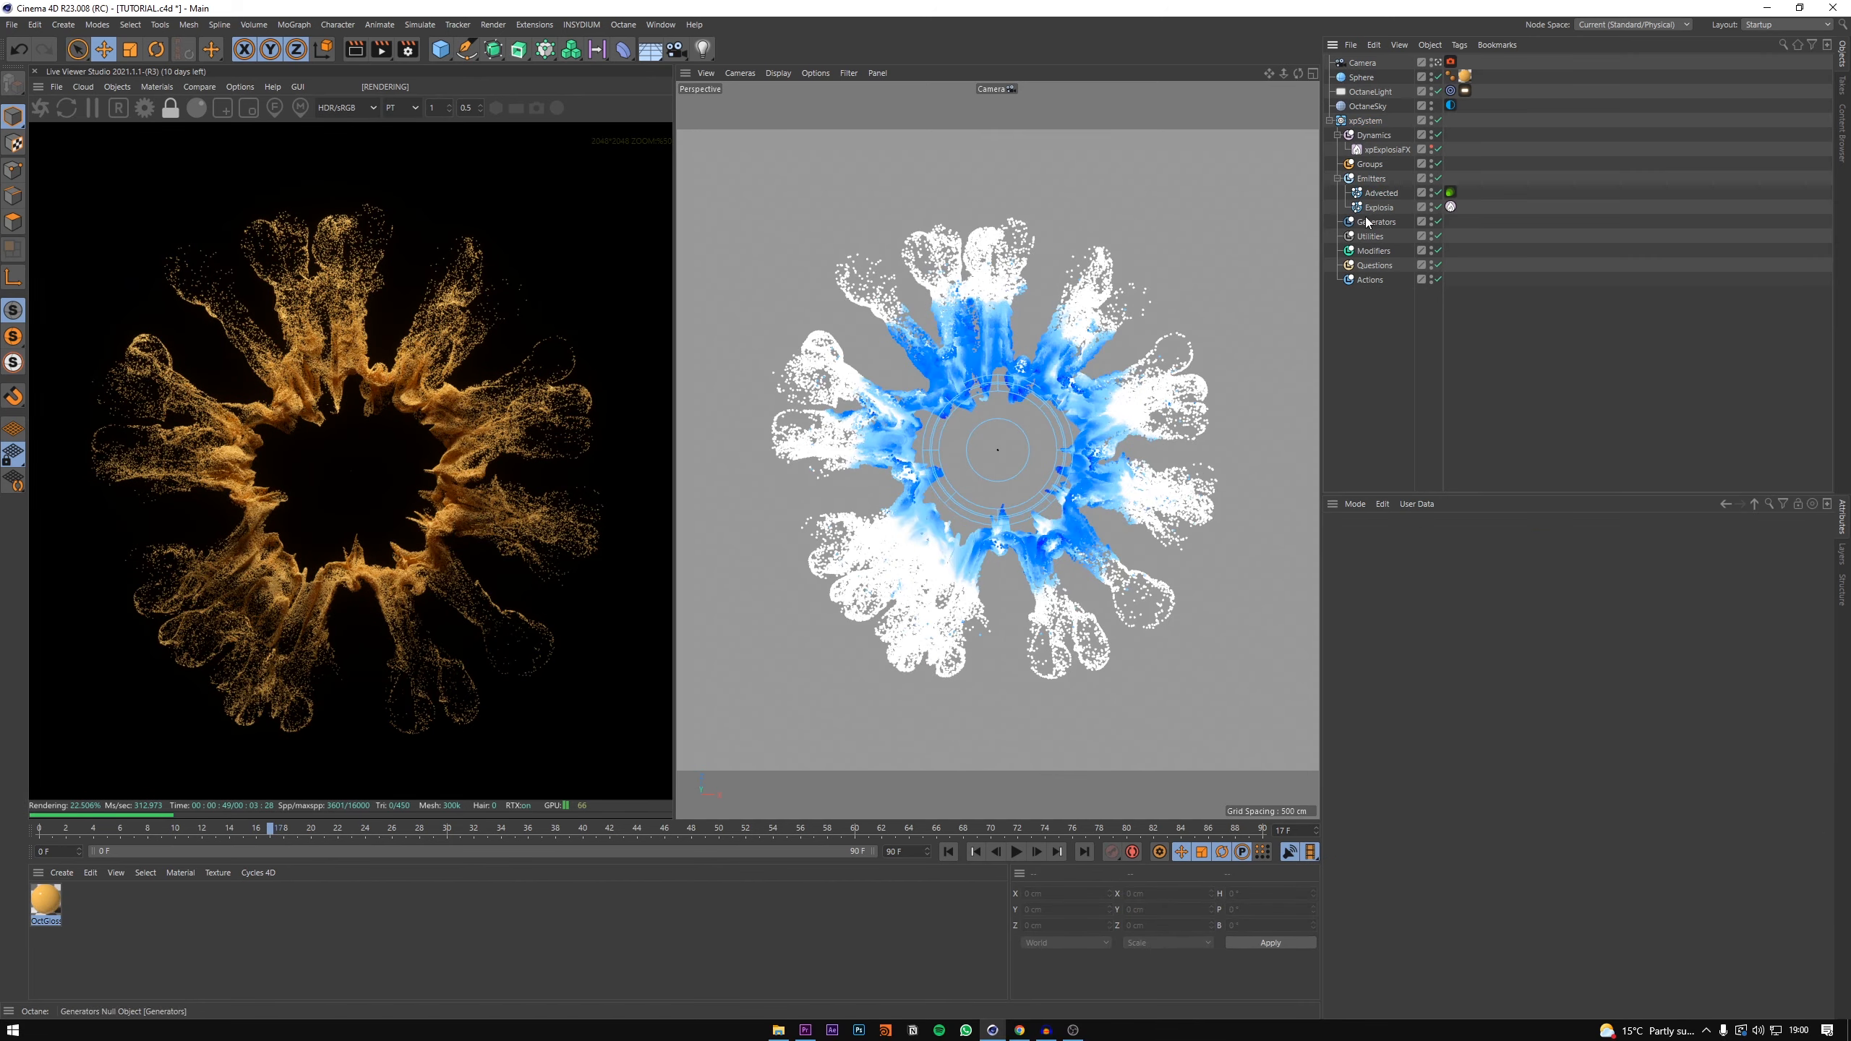
{"action": "left_click", "coordinate": [1382, 193]}
{"action": "left_click", "coordinate": [1566, 540]}
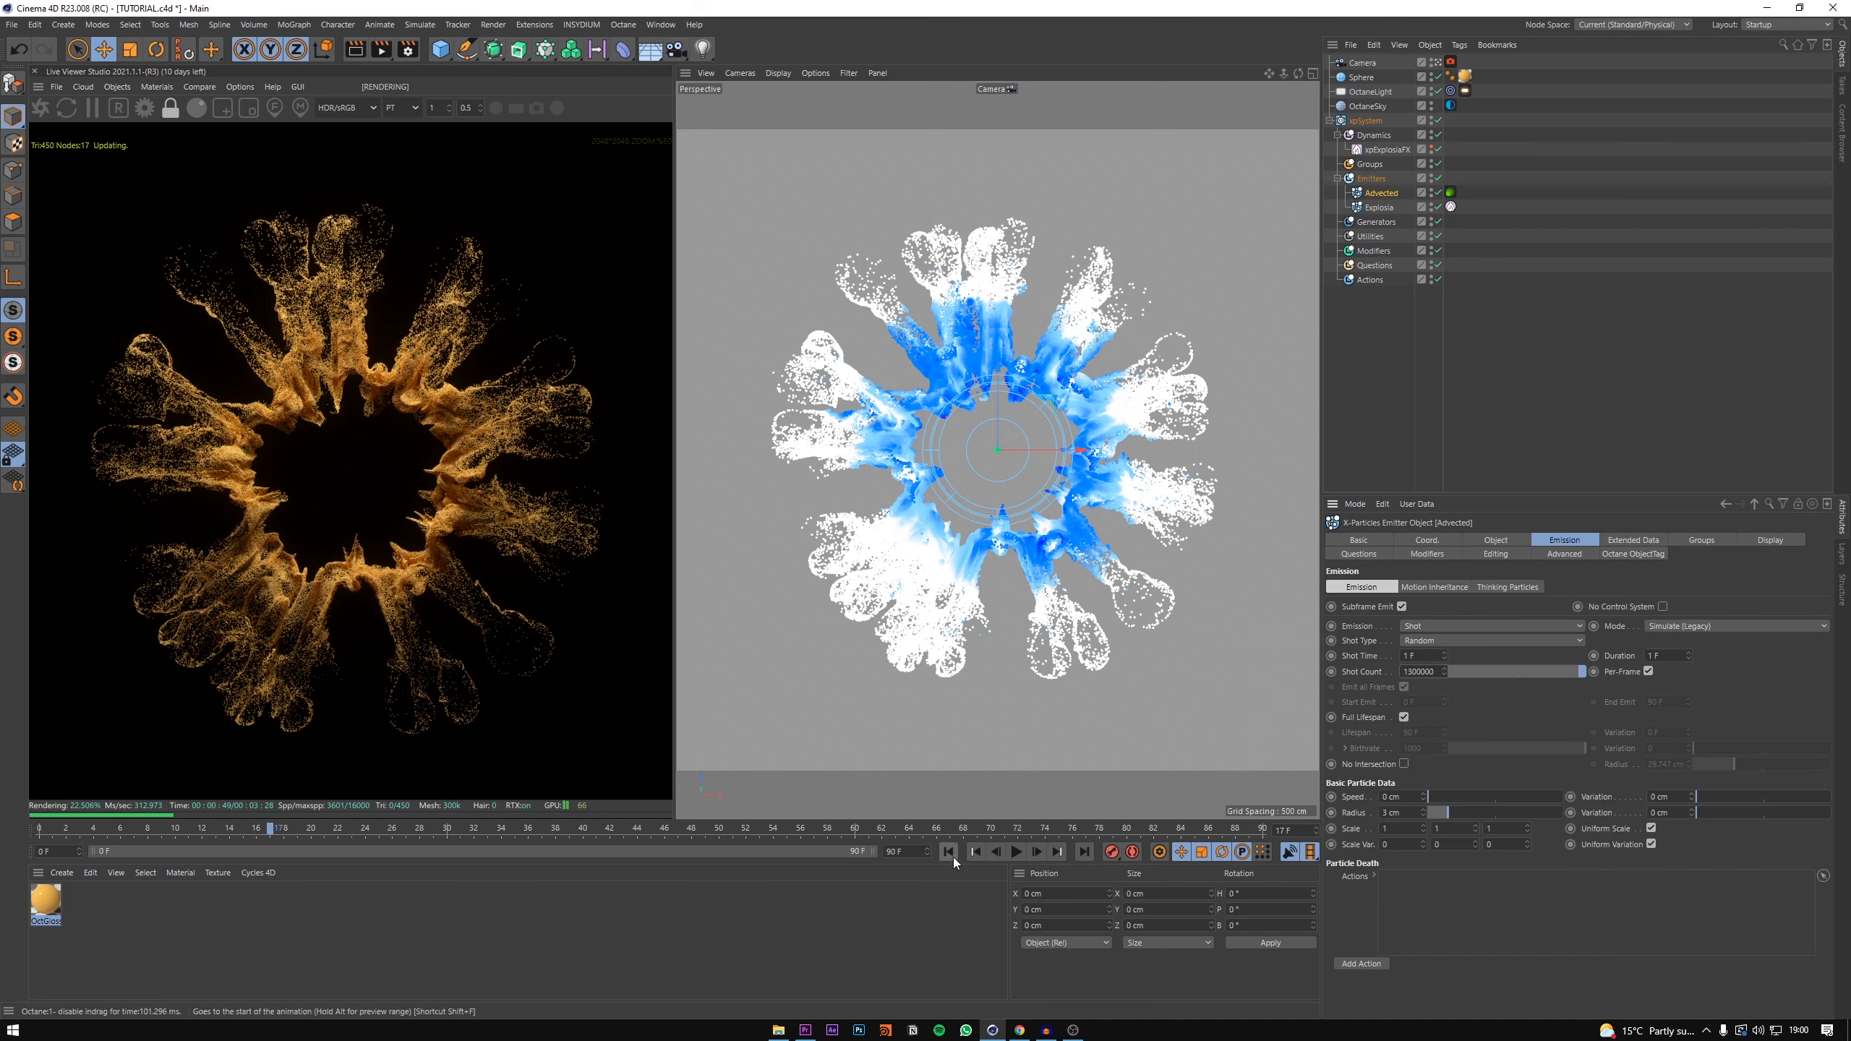
{"action": "key", "text": "shift+f"}
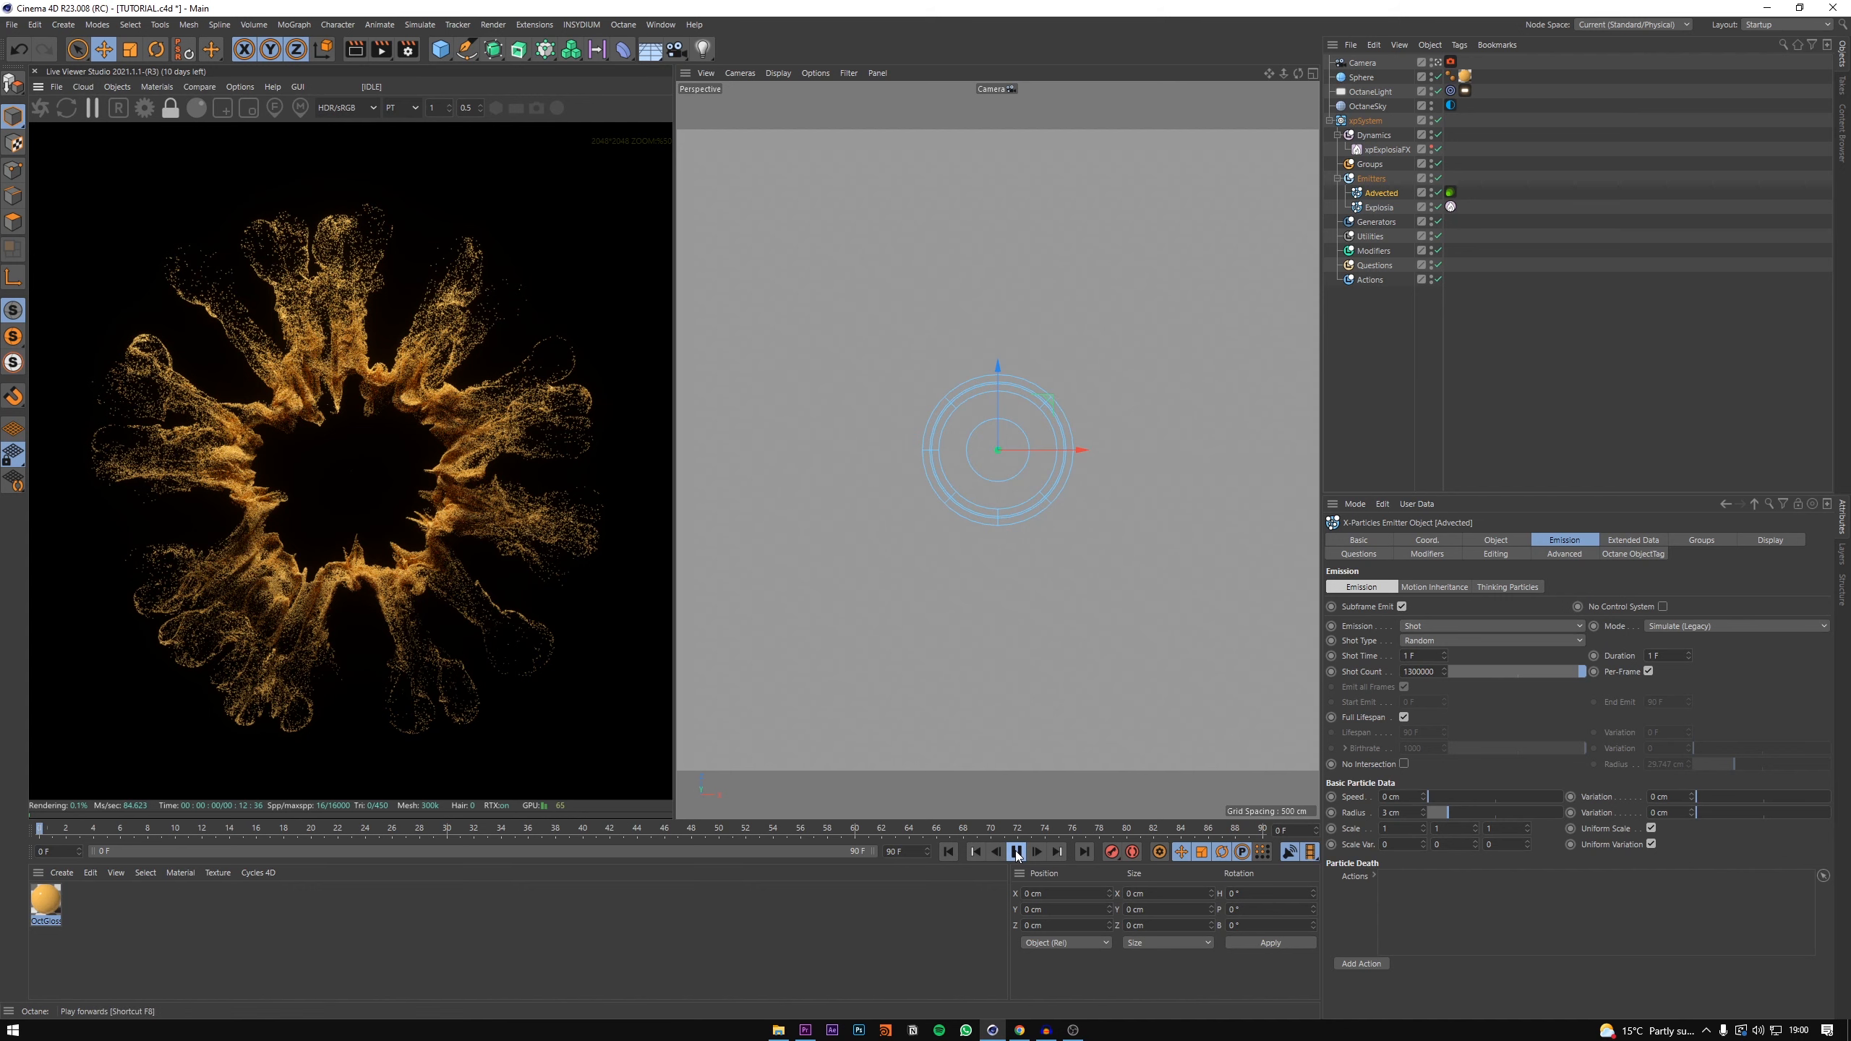
{"action": "left_click", "coordinate": [1017, 852]}
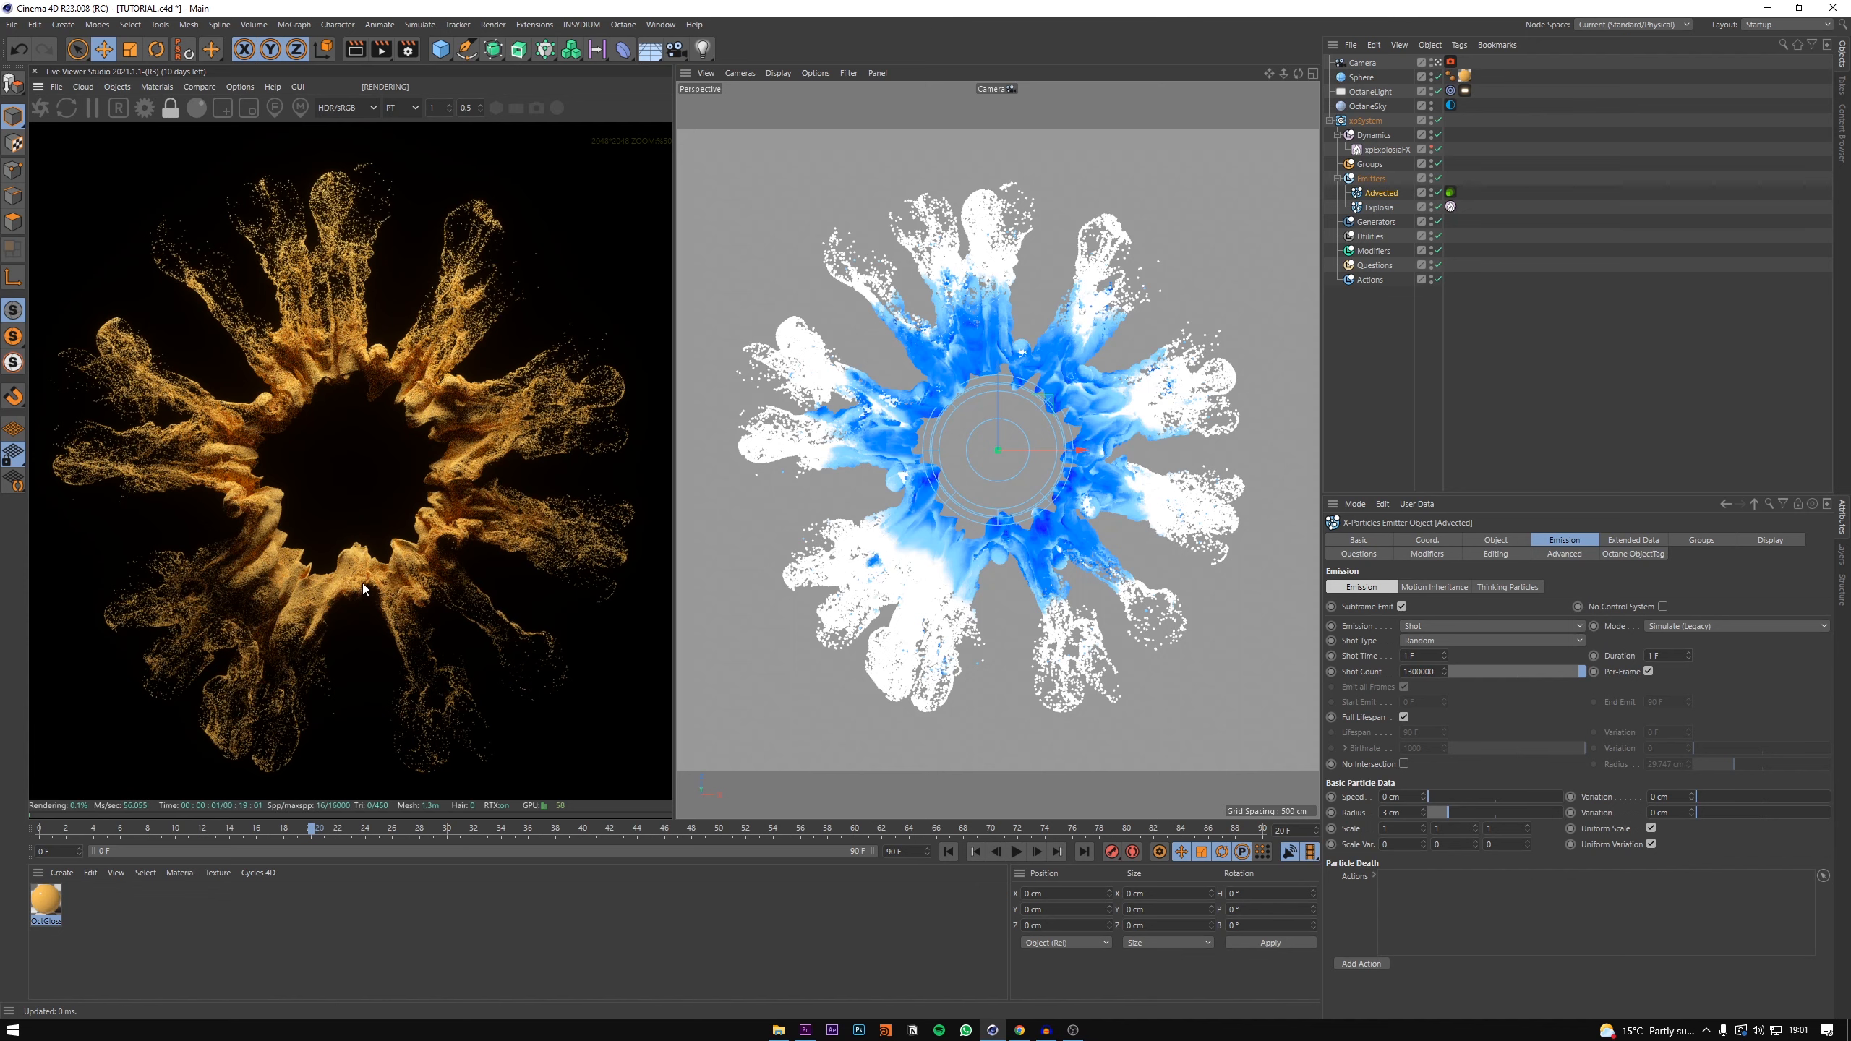
- Reduce the Sphere's radius to 0.05 cm and check the fine particle detail in the live render
{"action": "scroll", "coordinate": [362, 583], "scroll_direction": "up", "scroll_amount": 5}
{"action": "scroll", "coordinate": [359, 542], "scroll_direction": "down", "scroll_amount": 7}
{"action": "scroll", "coordinate": [360, 540], "scroll_direction": "up", "scroll_amount": 3}
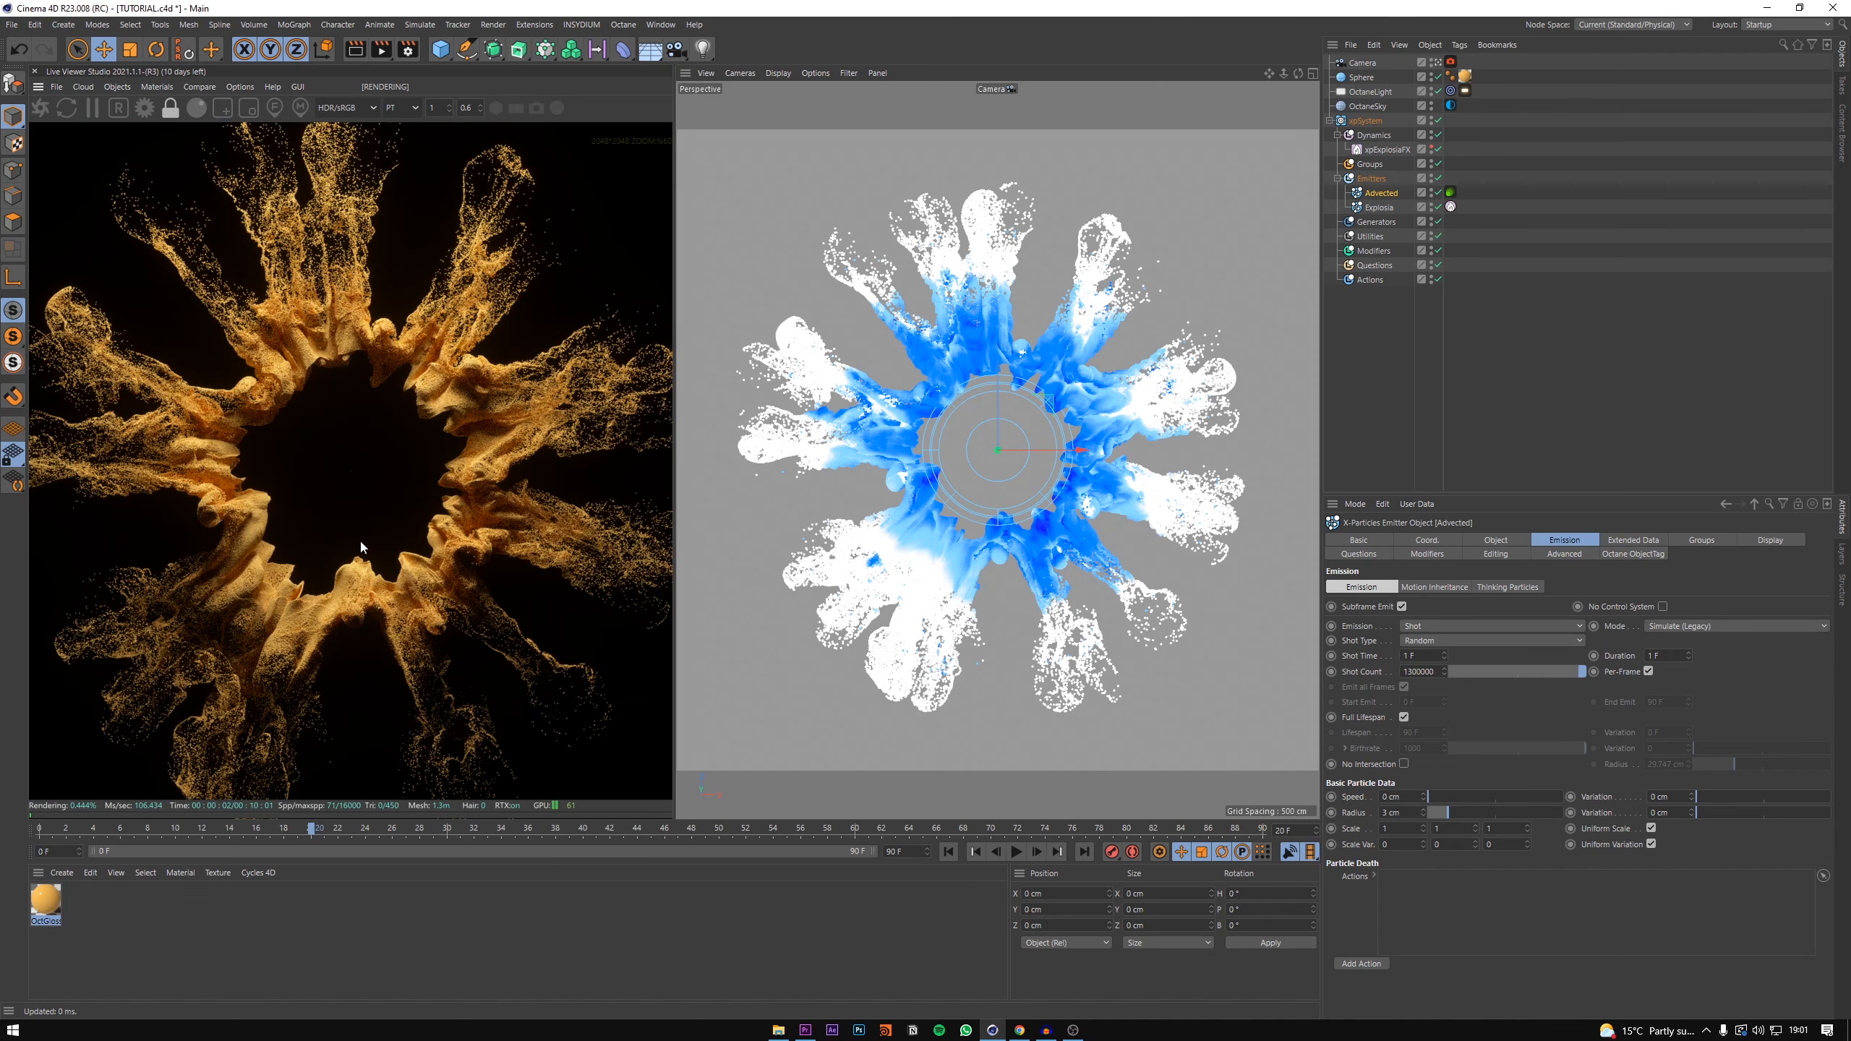
{"action": "scroll", "coordinate": [360, 541], "scroll_direction": "up", "scroll_amount": 3}
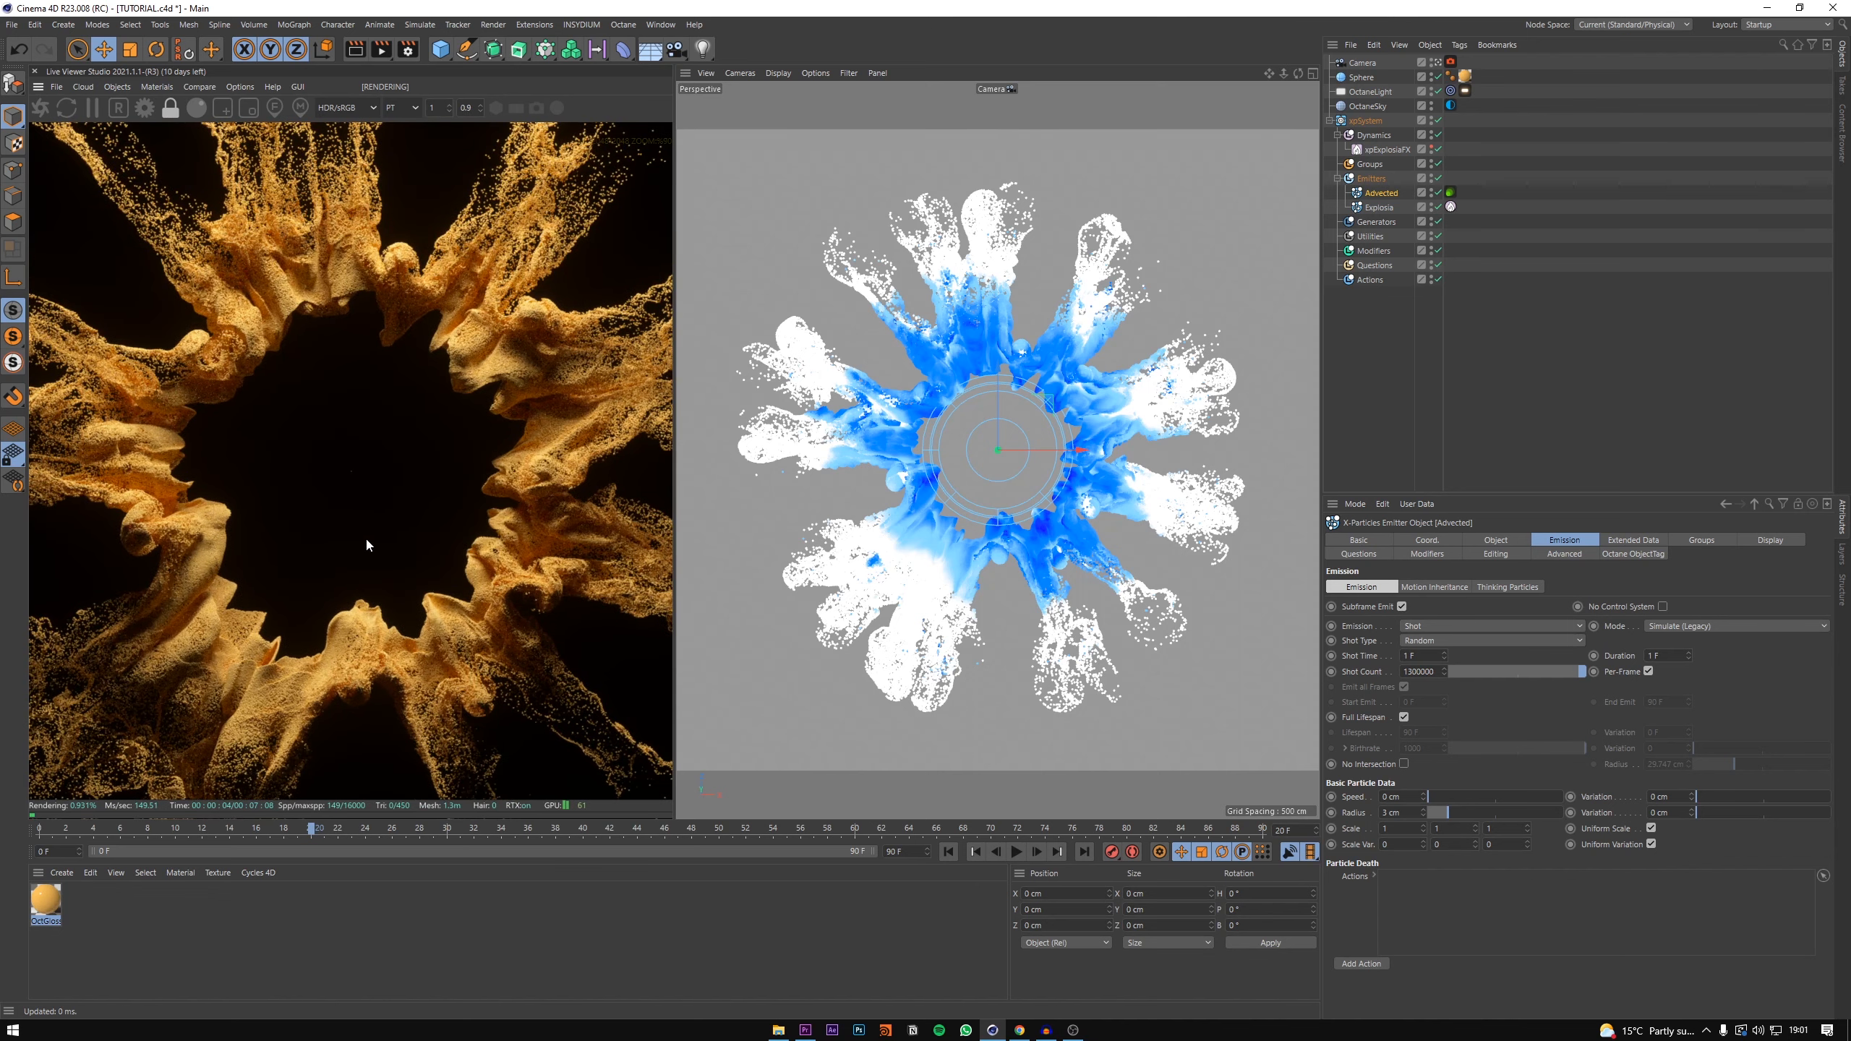
{"action": "left_click", "coordinate": [1363, 77]}
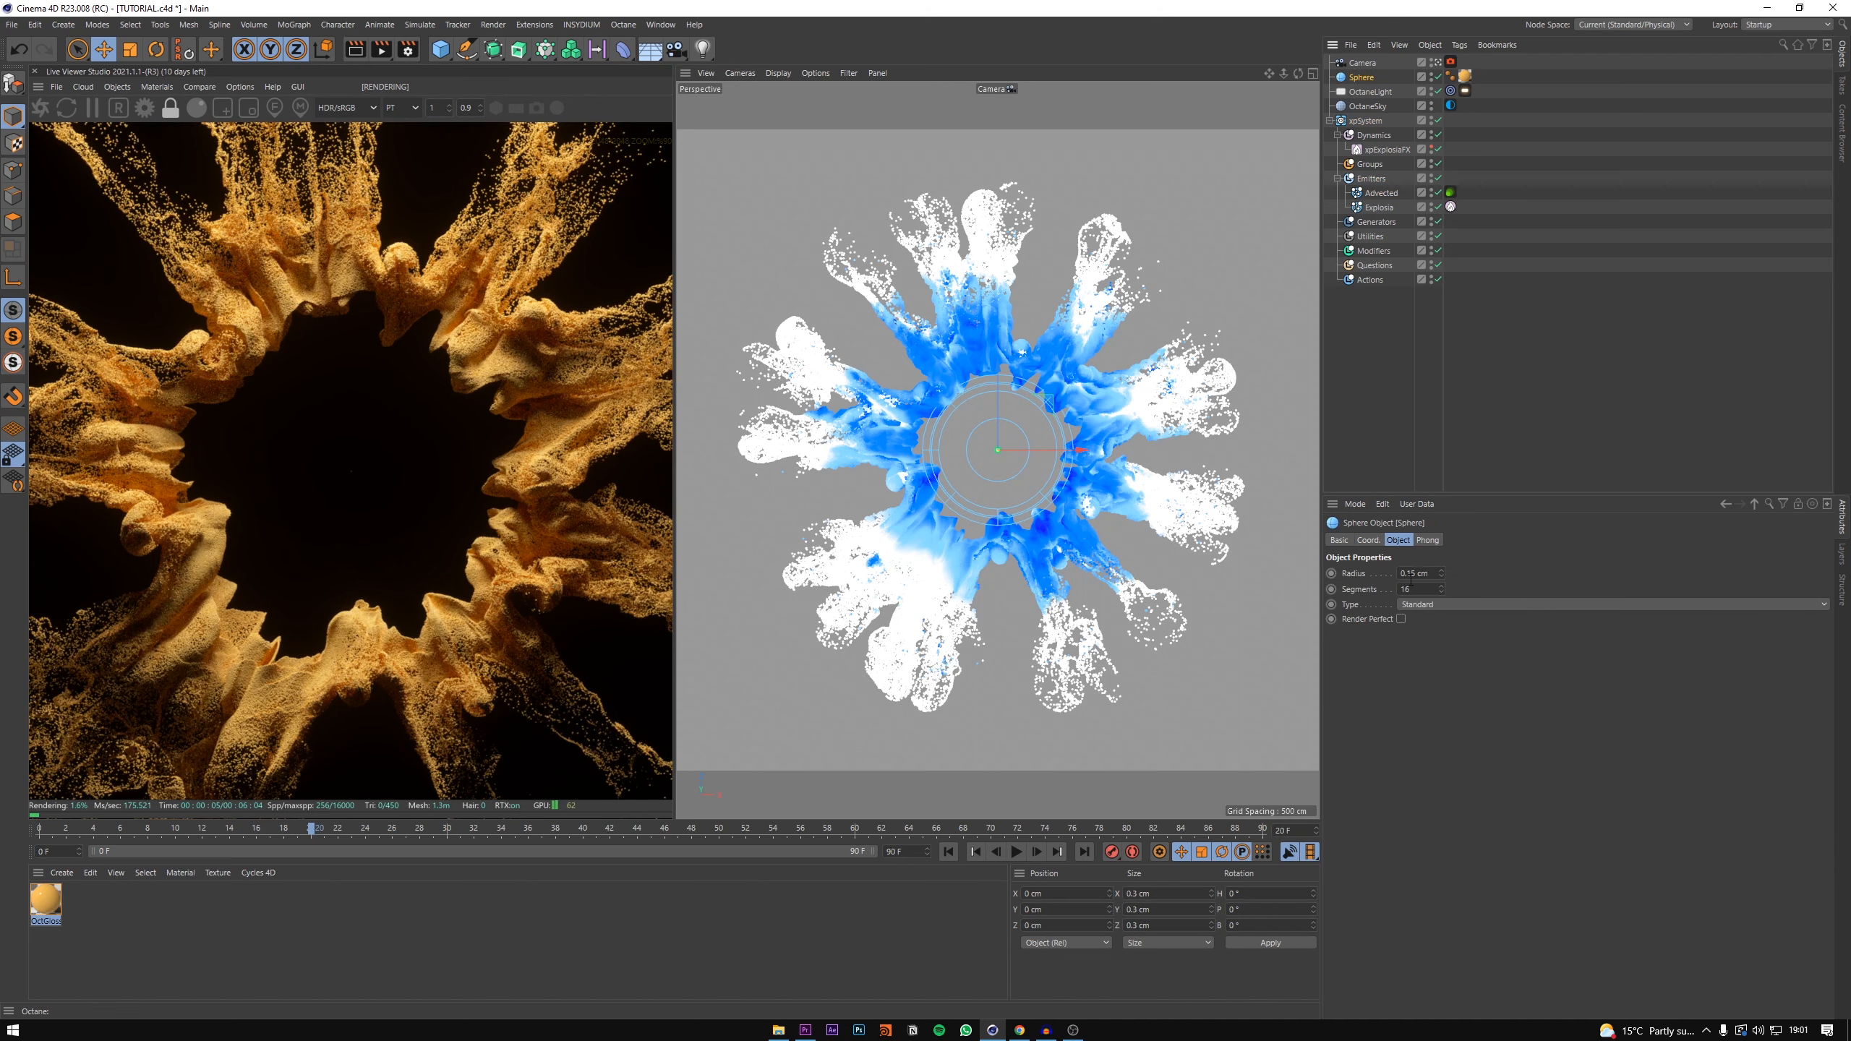
{"action": "key", "text": "BackSpace"}
{"action": "type", "text": "0"}
{"action": "key", "text": "Return"}
{"action": "scroll", "coordinate": [385, 541], "scroll_direction": "down", "scroll_amount": 4}
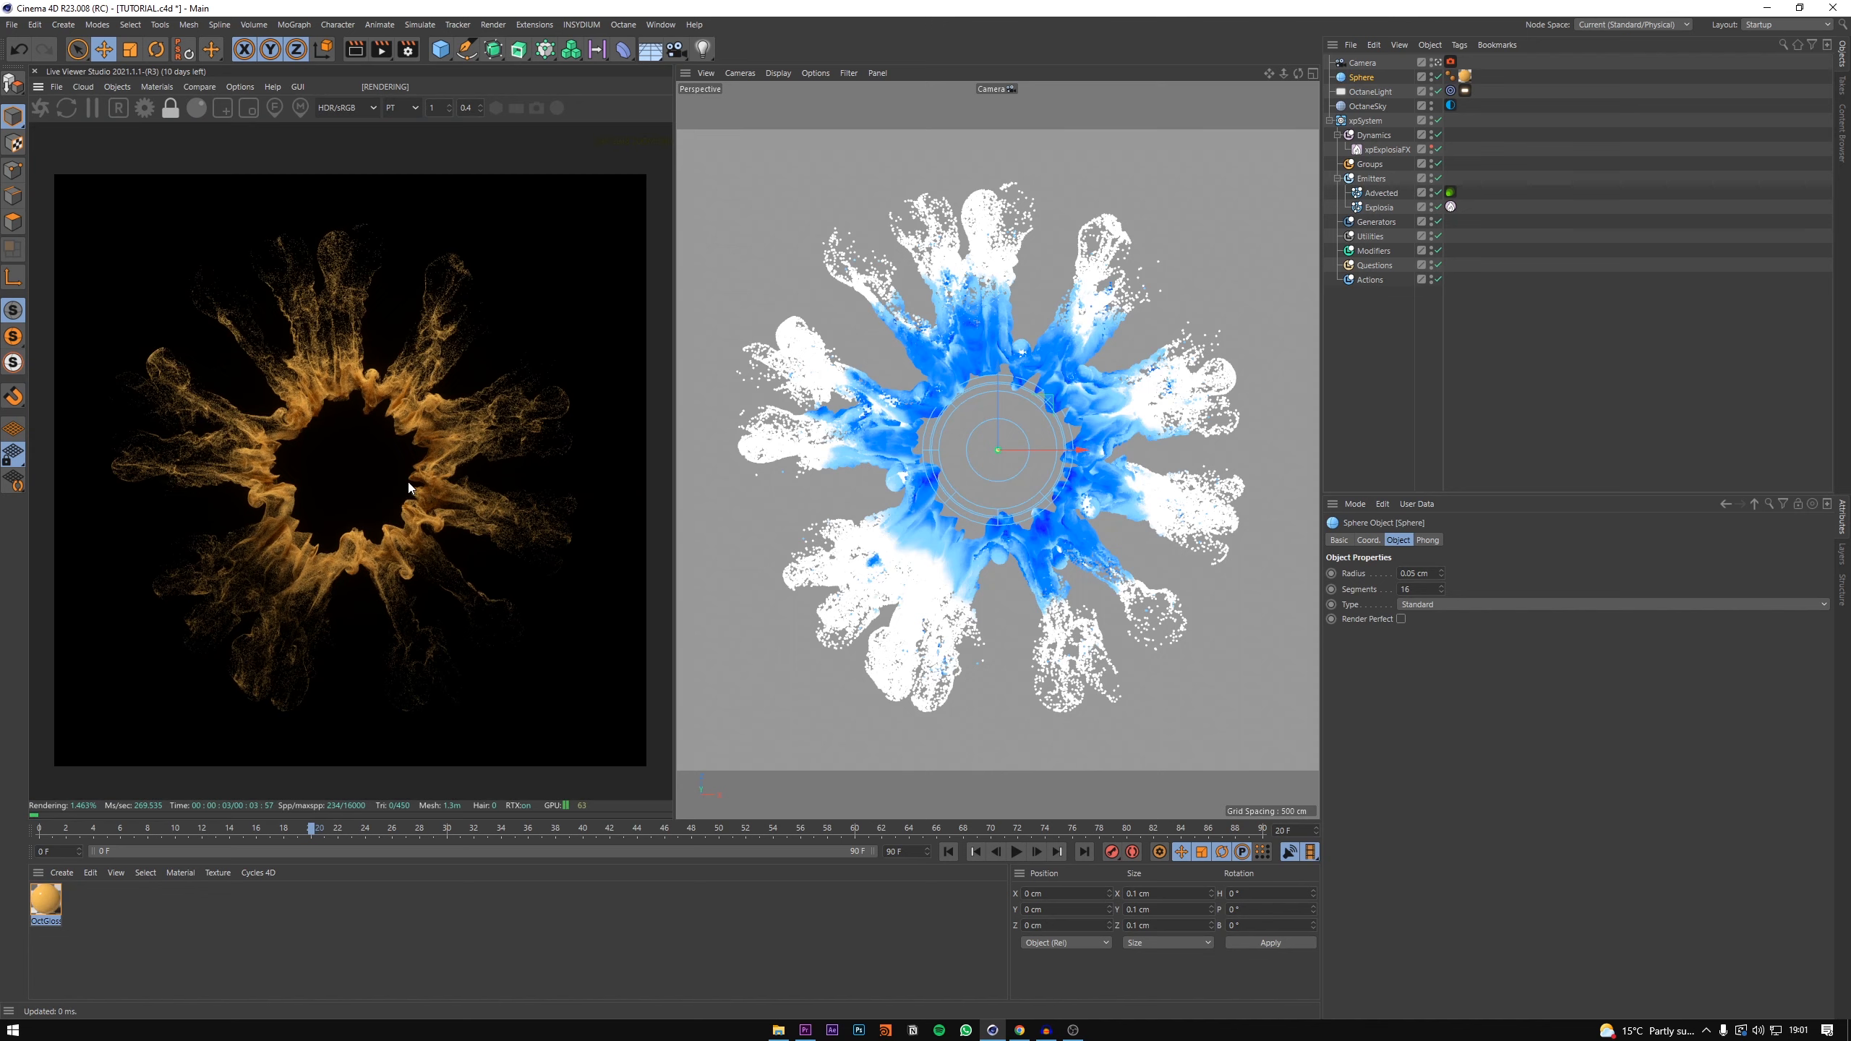
{"action": "scroll", "coordinate": [407, 482], "scroll_direction": "up", "scroll_amount": 6}
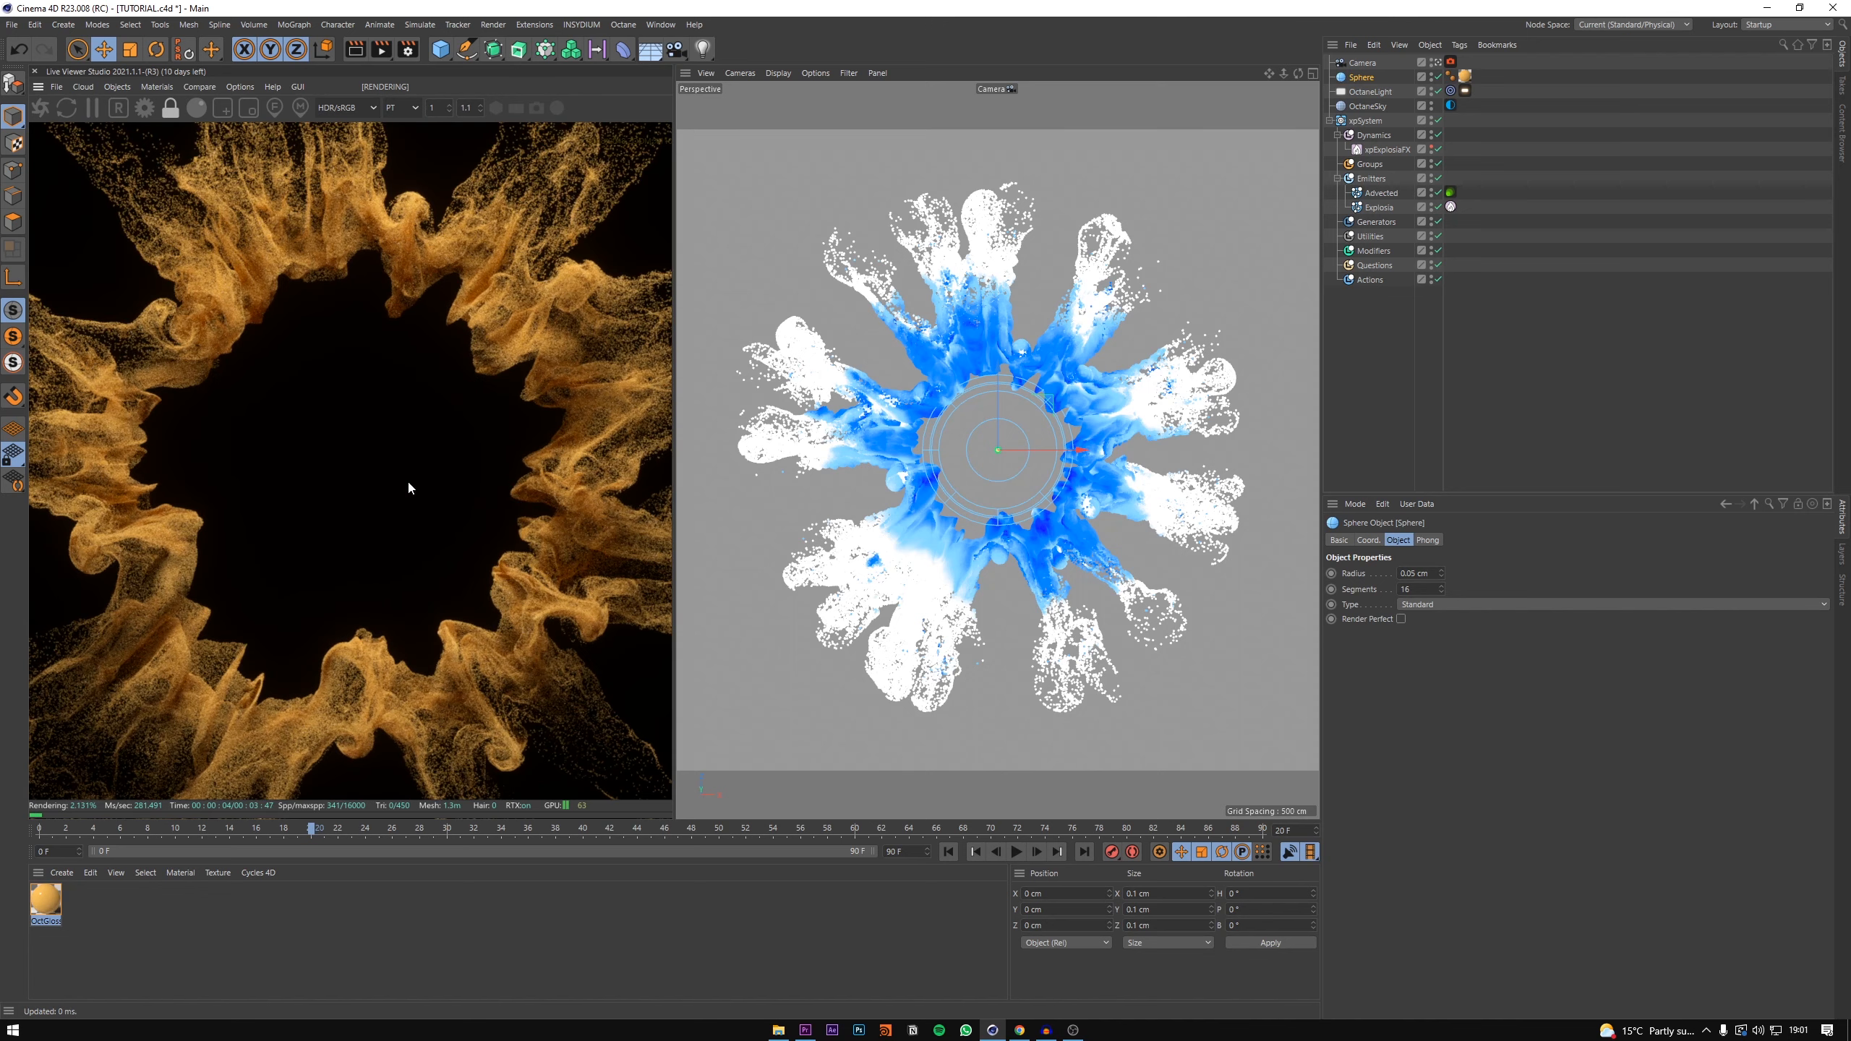
{"action": "scroll", "coordinate": [407, 484], "scroll_direction": "down", "scroll_amount": 3}
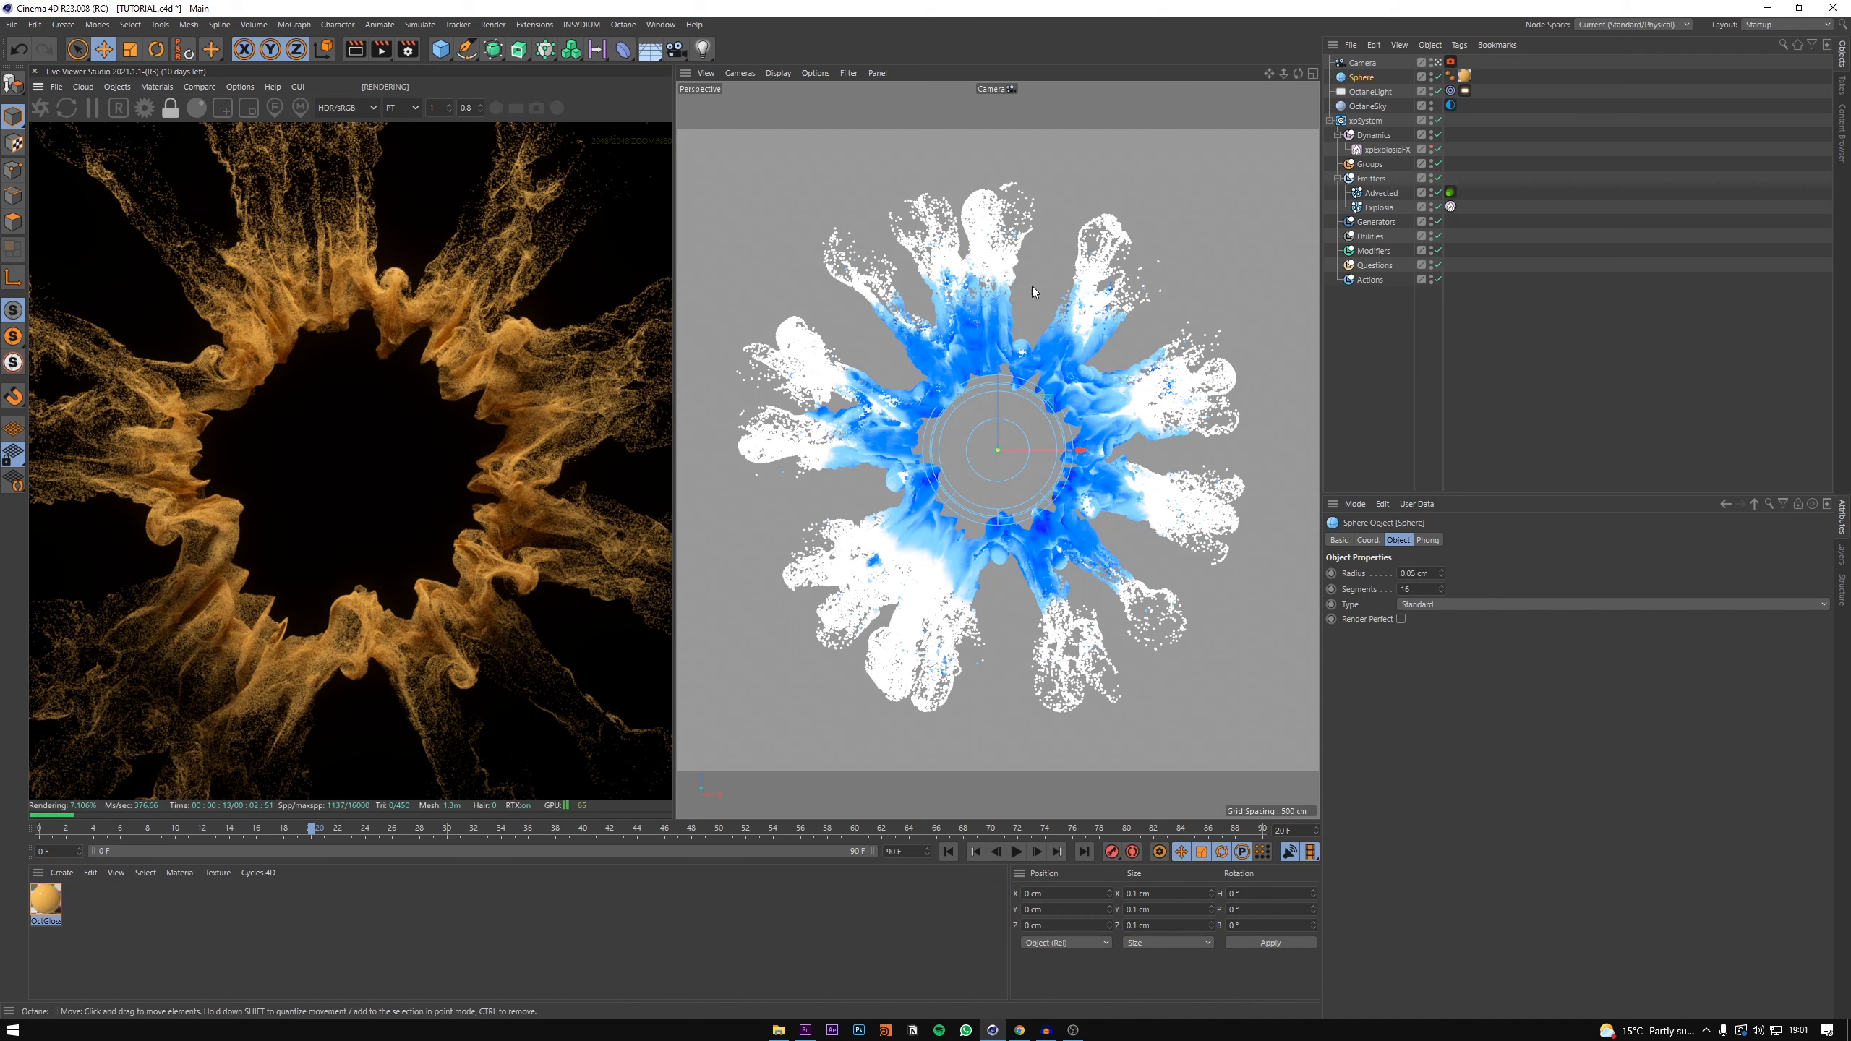
- Open the Octane node editor and connect a new Instance Color node to the glossy material's diffuse channel
{"action": "left_click", "coordinate": [157, 86]}
{"action": "left_click", "coordinate": [182, 121]}
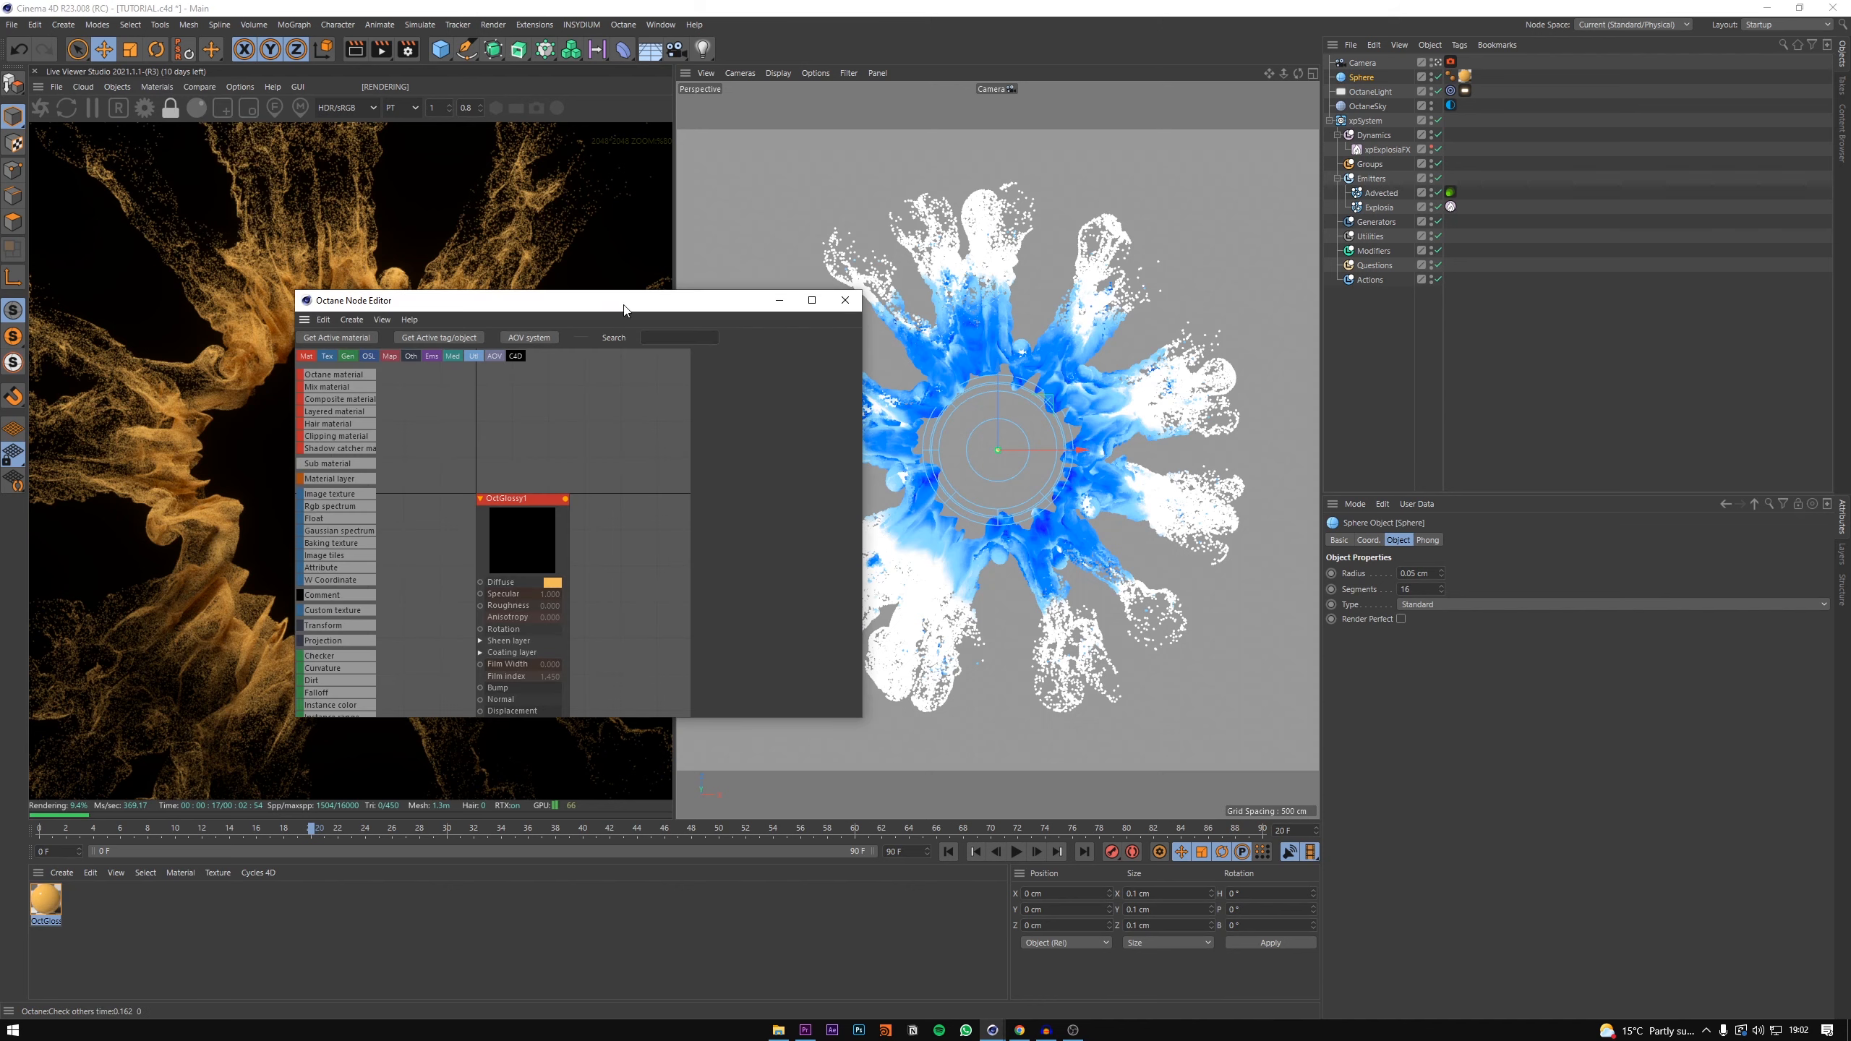
{"action": "left_click_drag", "start_coordinate": [584, 298], "coordinate": [906, 209]}
{"action": "left_click_drag", "start_coordinate": [1181, 621], "coordinate": [1495, 922]}
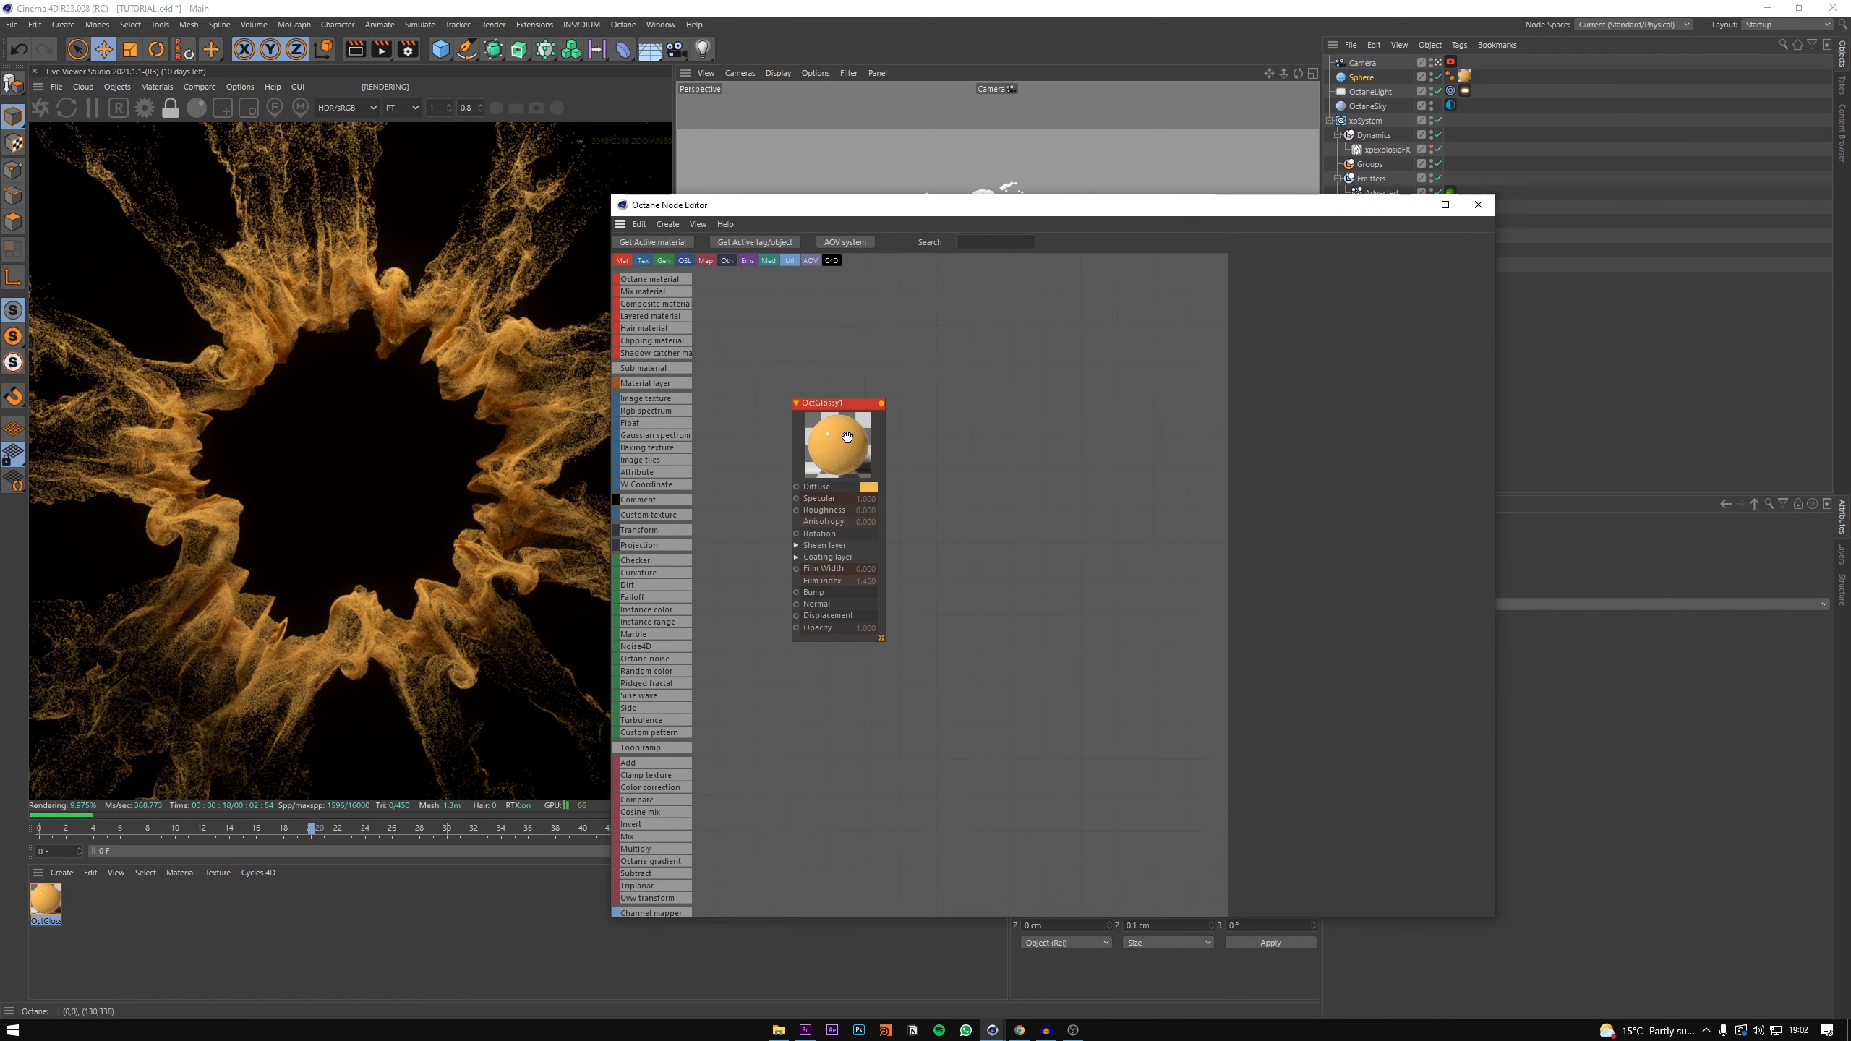
{"action": "left_click_drag", "start_coordinate": [646, 610], "coordinate": [898, 465]}
- Set the Instance Color node's source to Particle and use the Advected emitter as its color source
{"action": "left_click_drag", "start_coordinate": [966, 215], "coordinate": [1139, 364]}
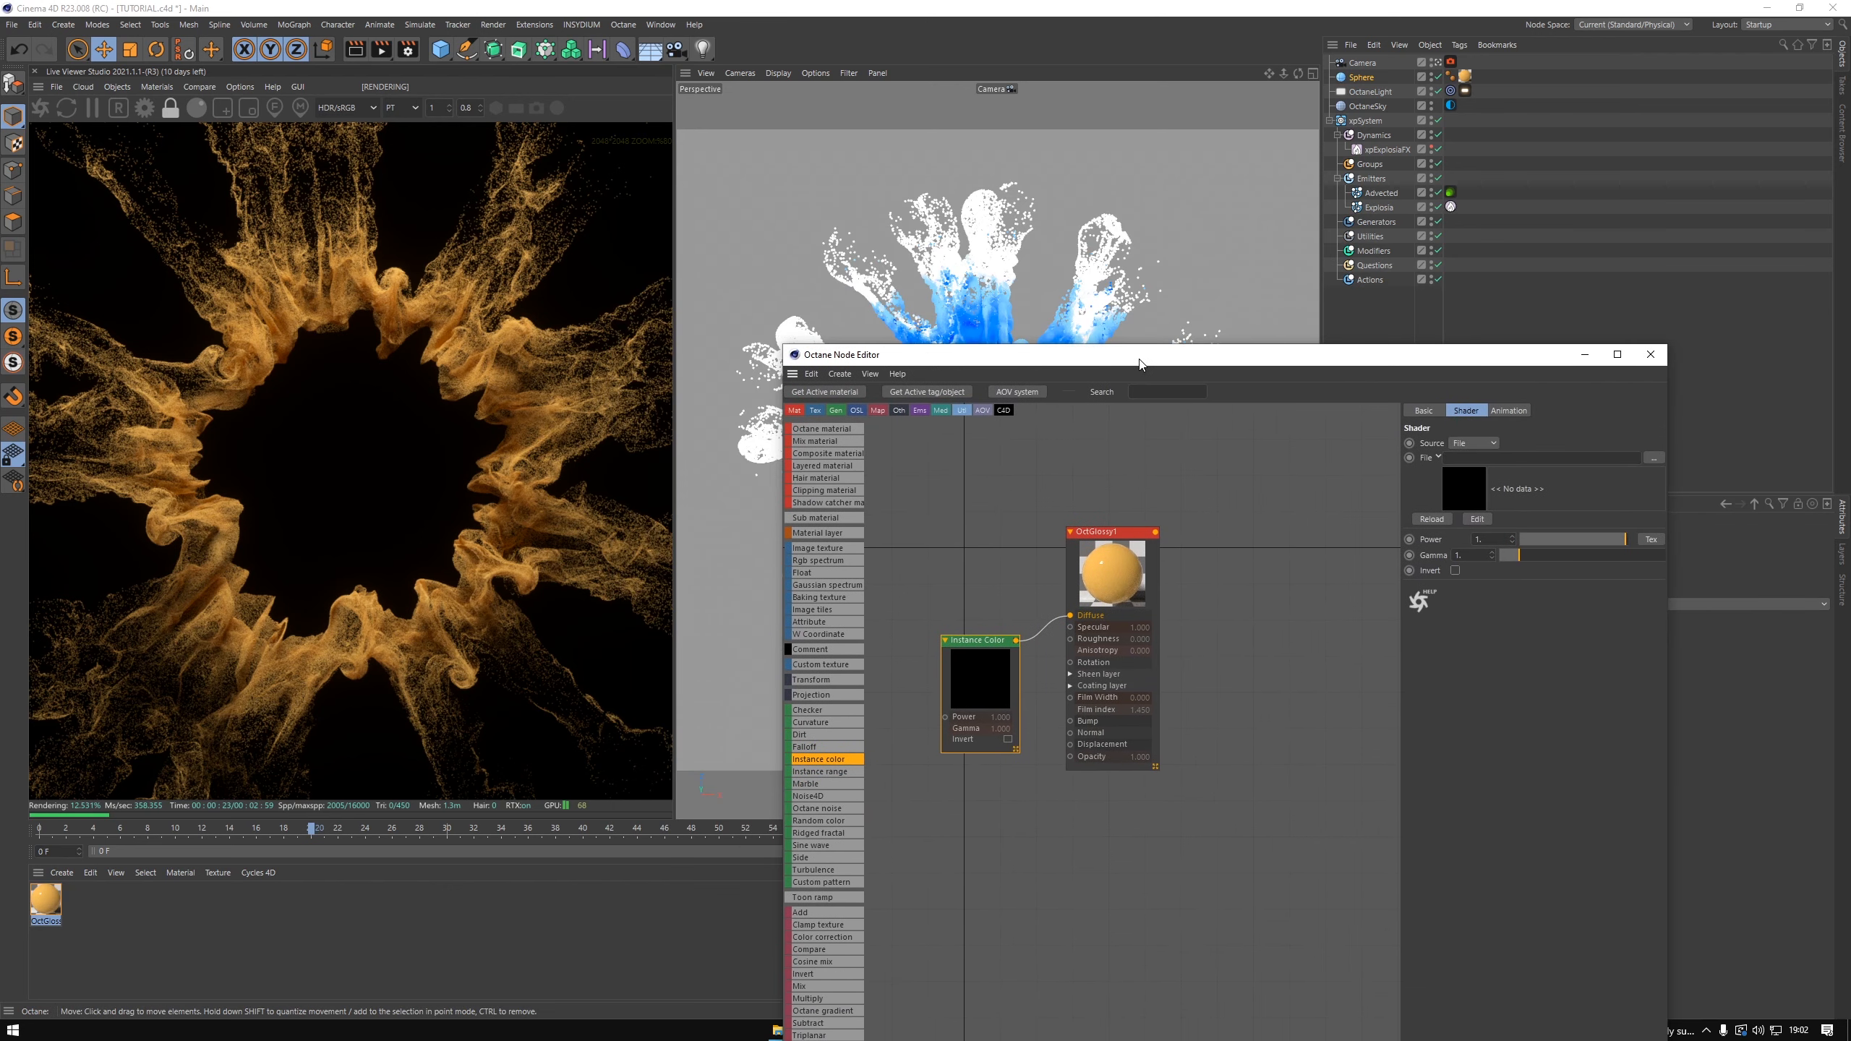
{"action": "left_click", "coordinate": [1473, 442]}
{"action": "left_click", "coordinate": [1467, 475]}
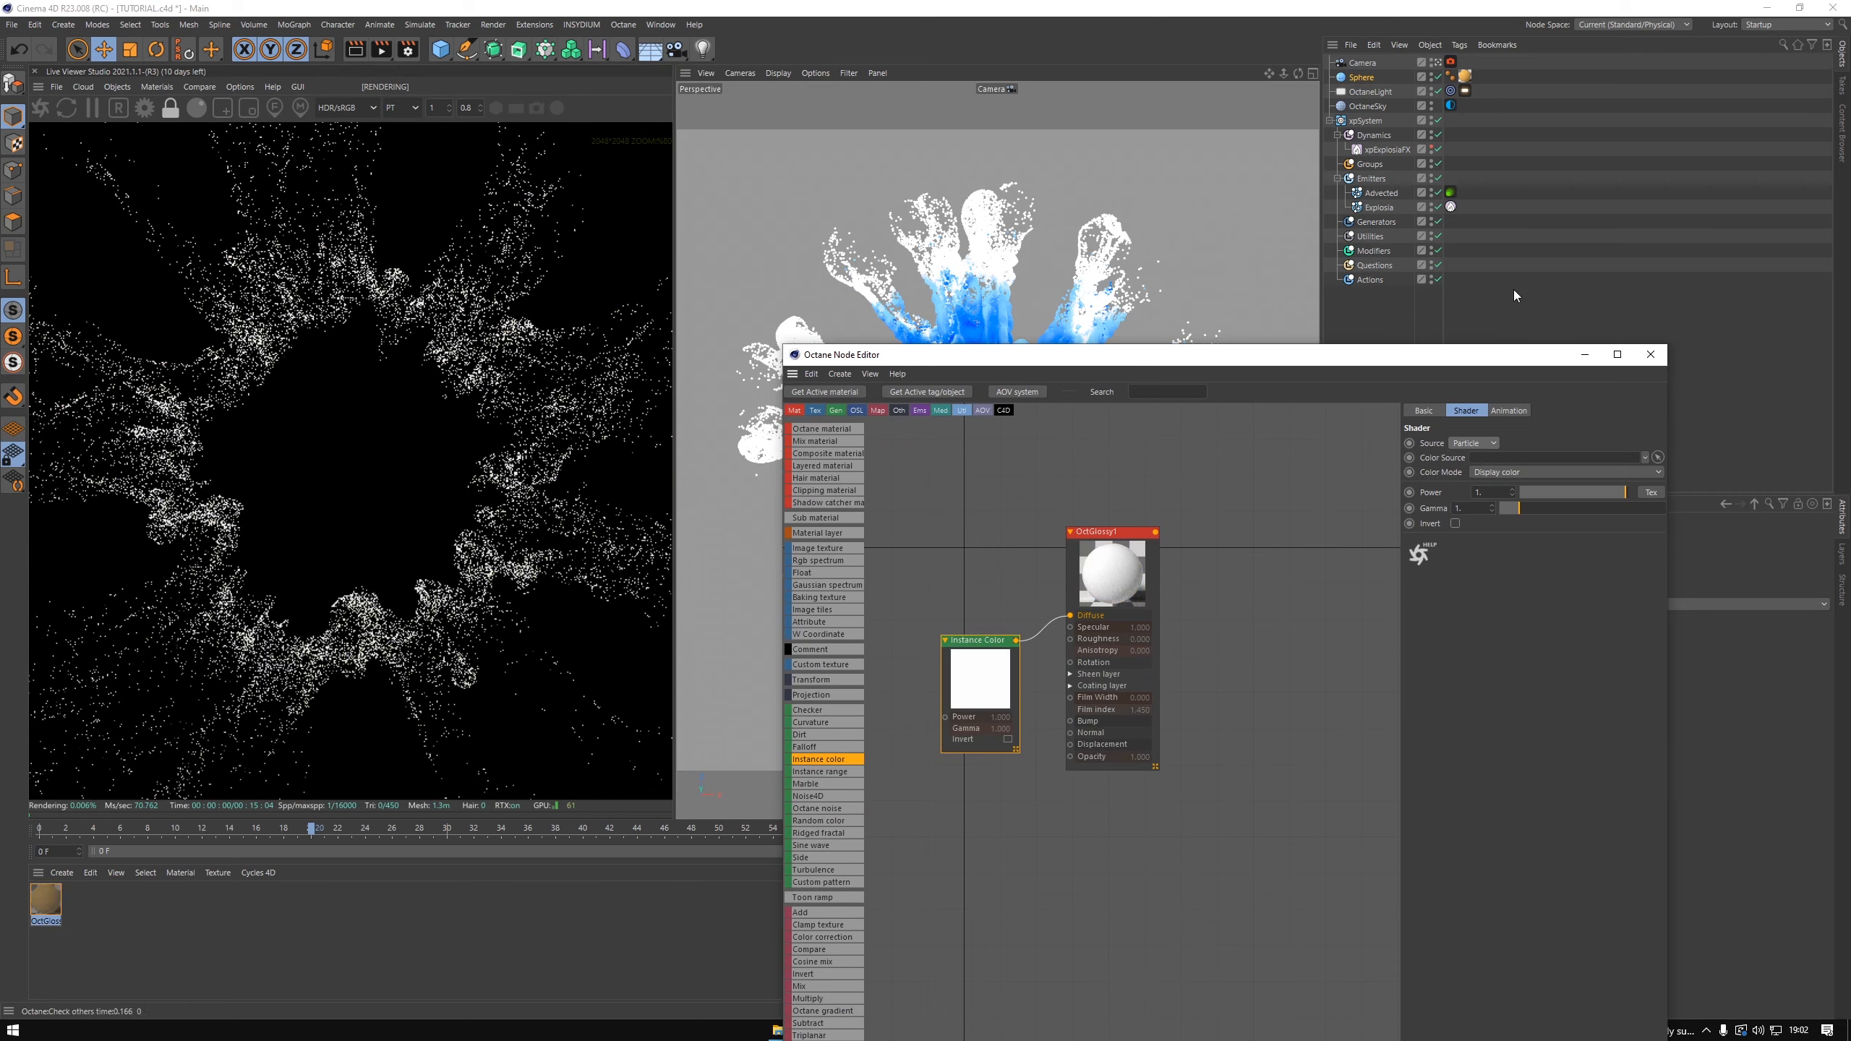
{"action": "left_click_drag", "start_coordinate": [1375, 202], "coordinate": [1522, 460]}
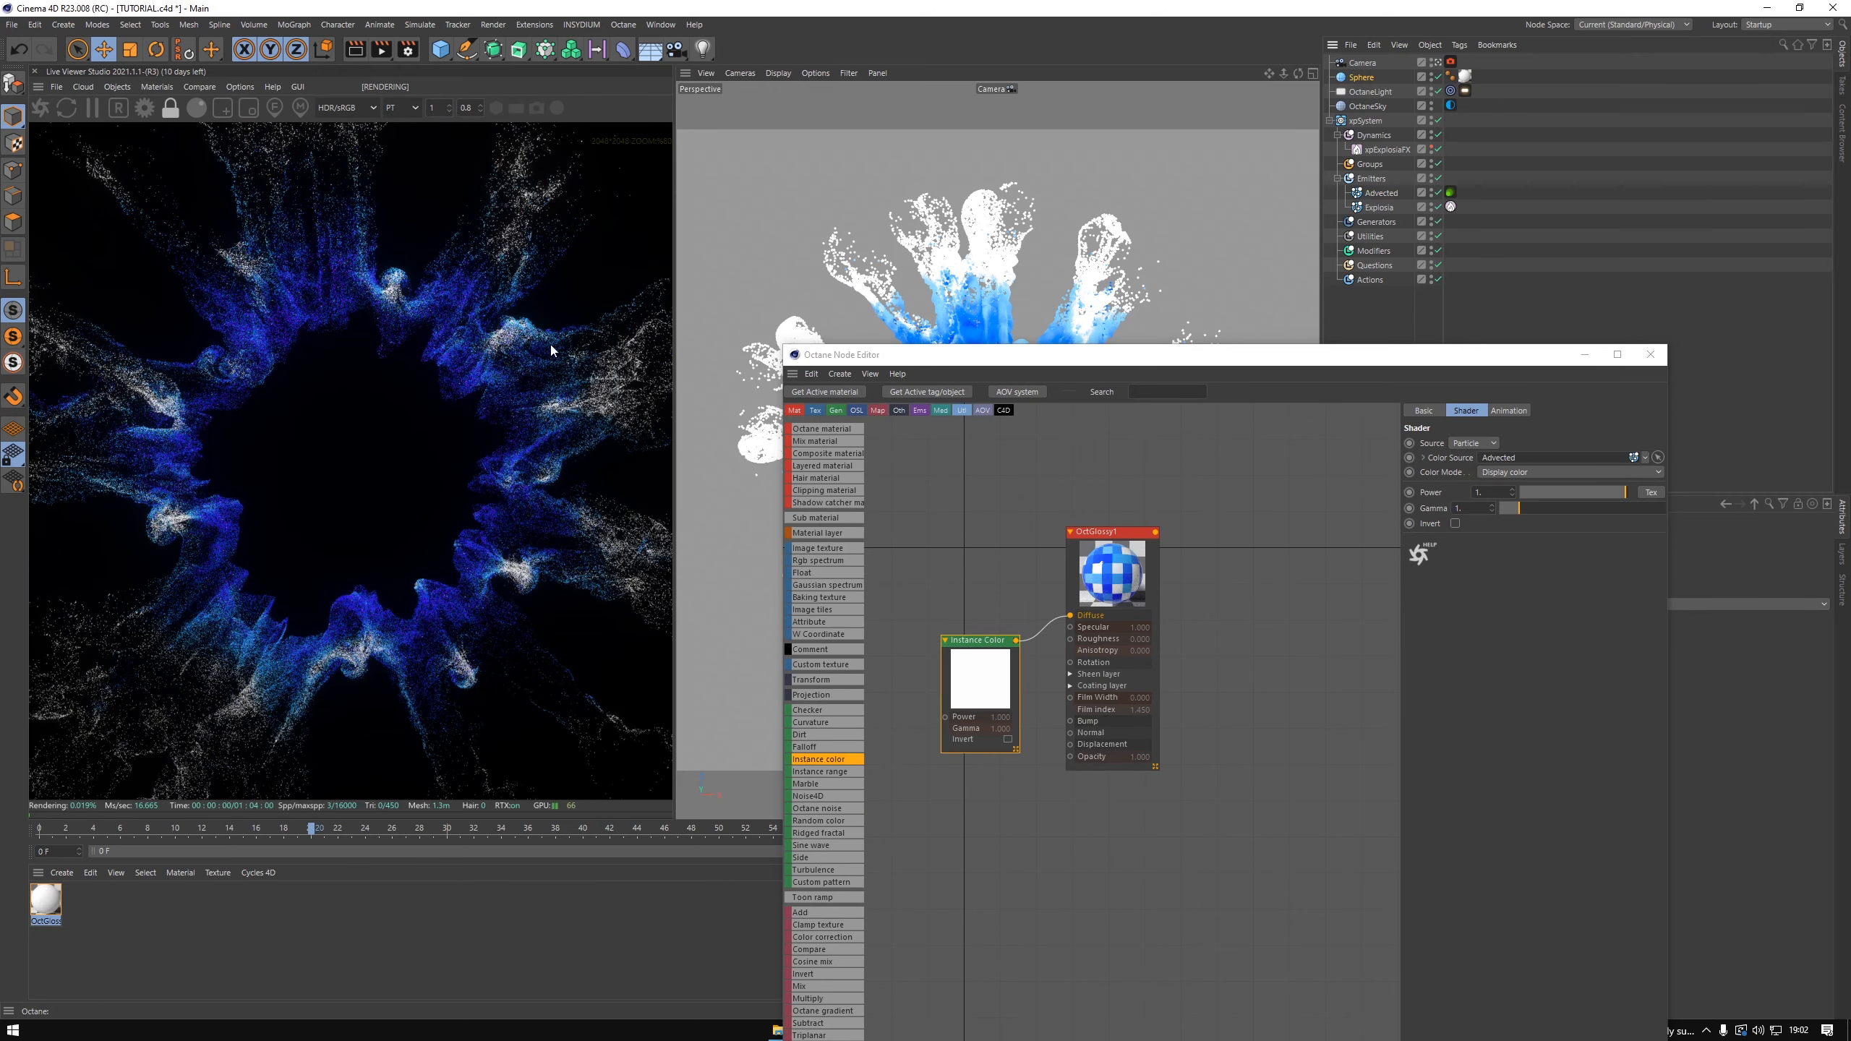
- Insert an Octane gradient node between the Instance Color node and the glossy material's diffuse channel
{"action": "left_click_drag", "start_coordinate": [1122, 585], "coordinate": [1345, 556]}
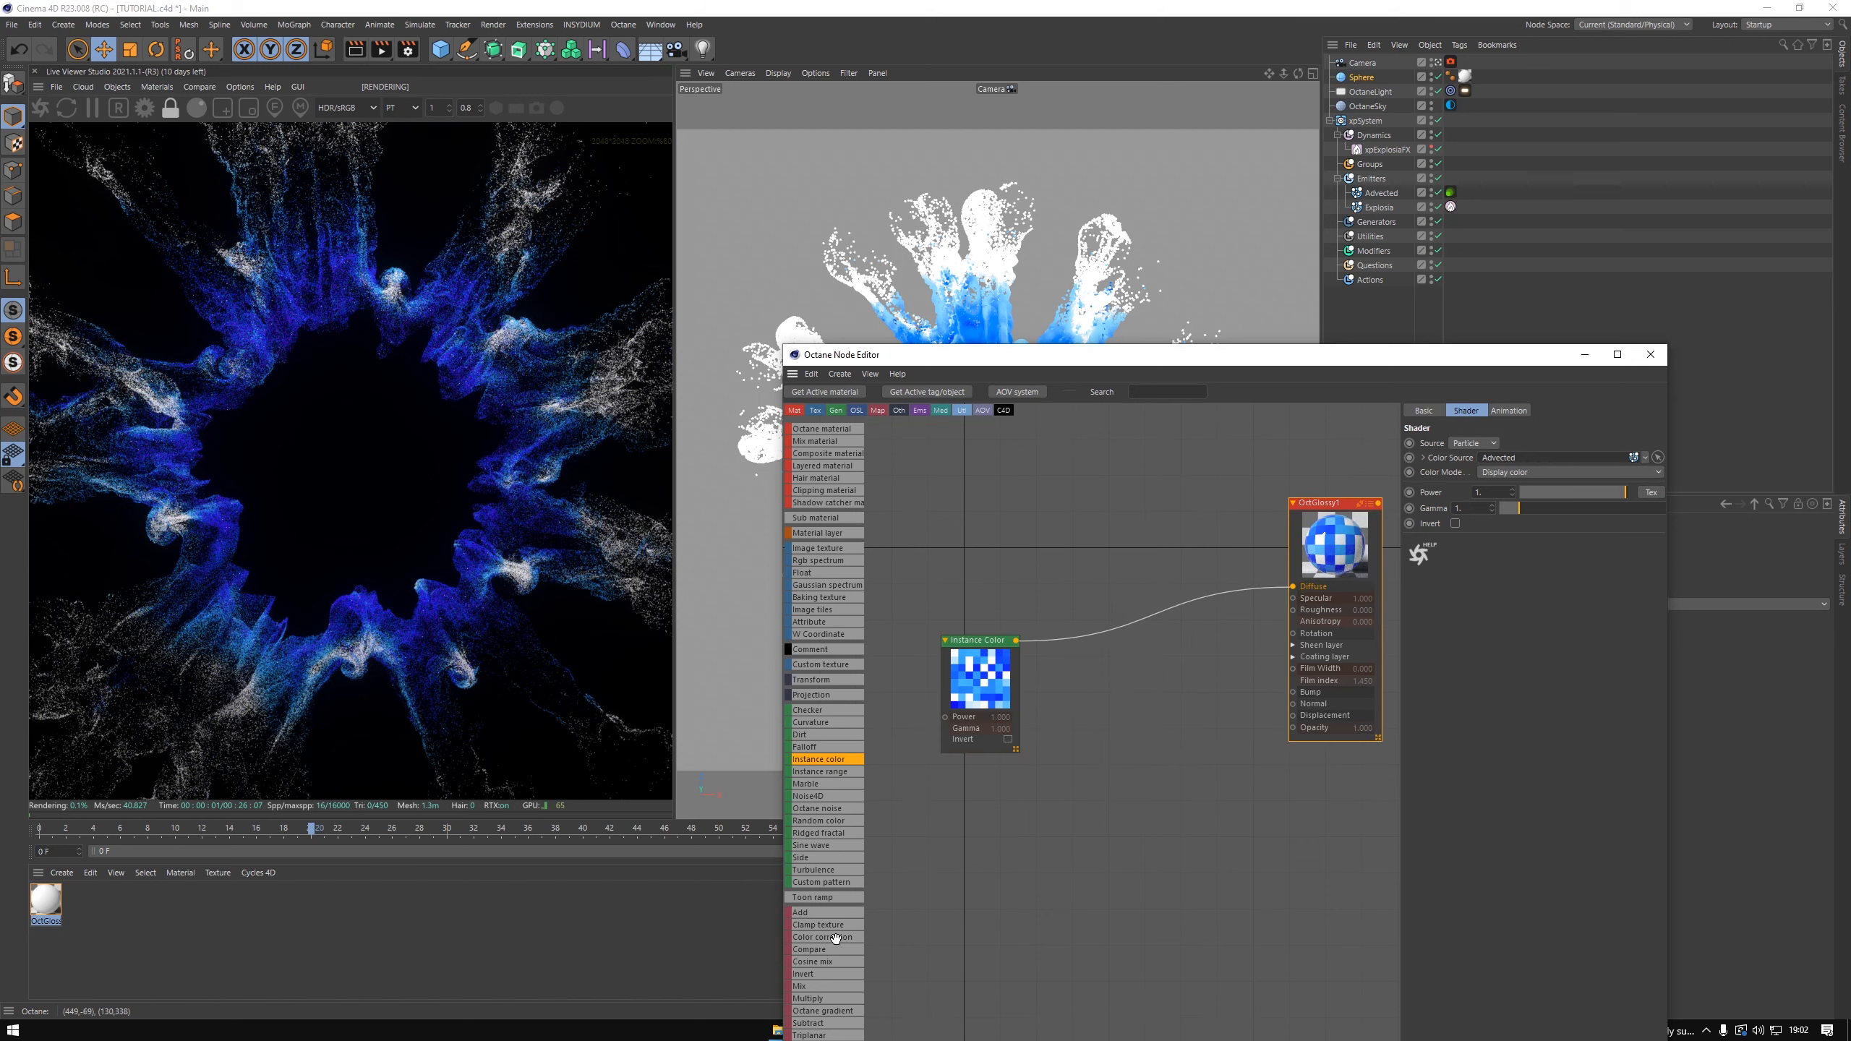
{"action": "left_click", "coordinate": [824, 1011]}
{"action": "left_click", "coordinate": [1159, 618]}
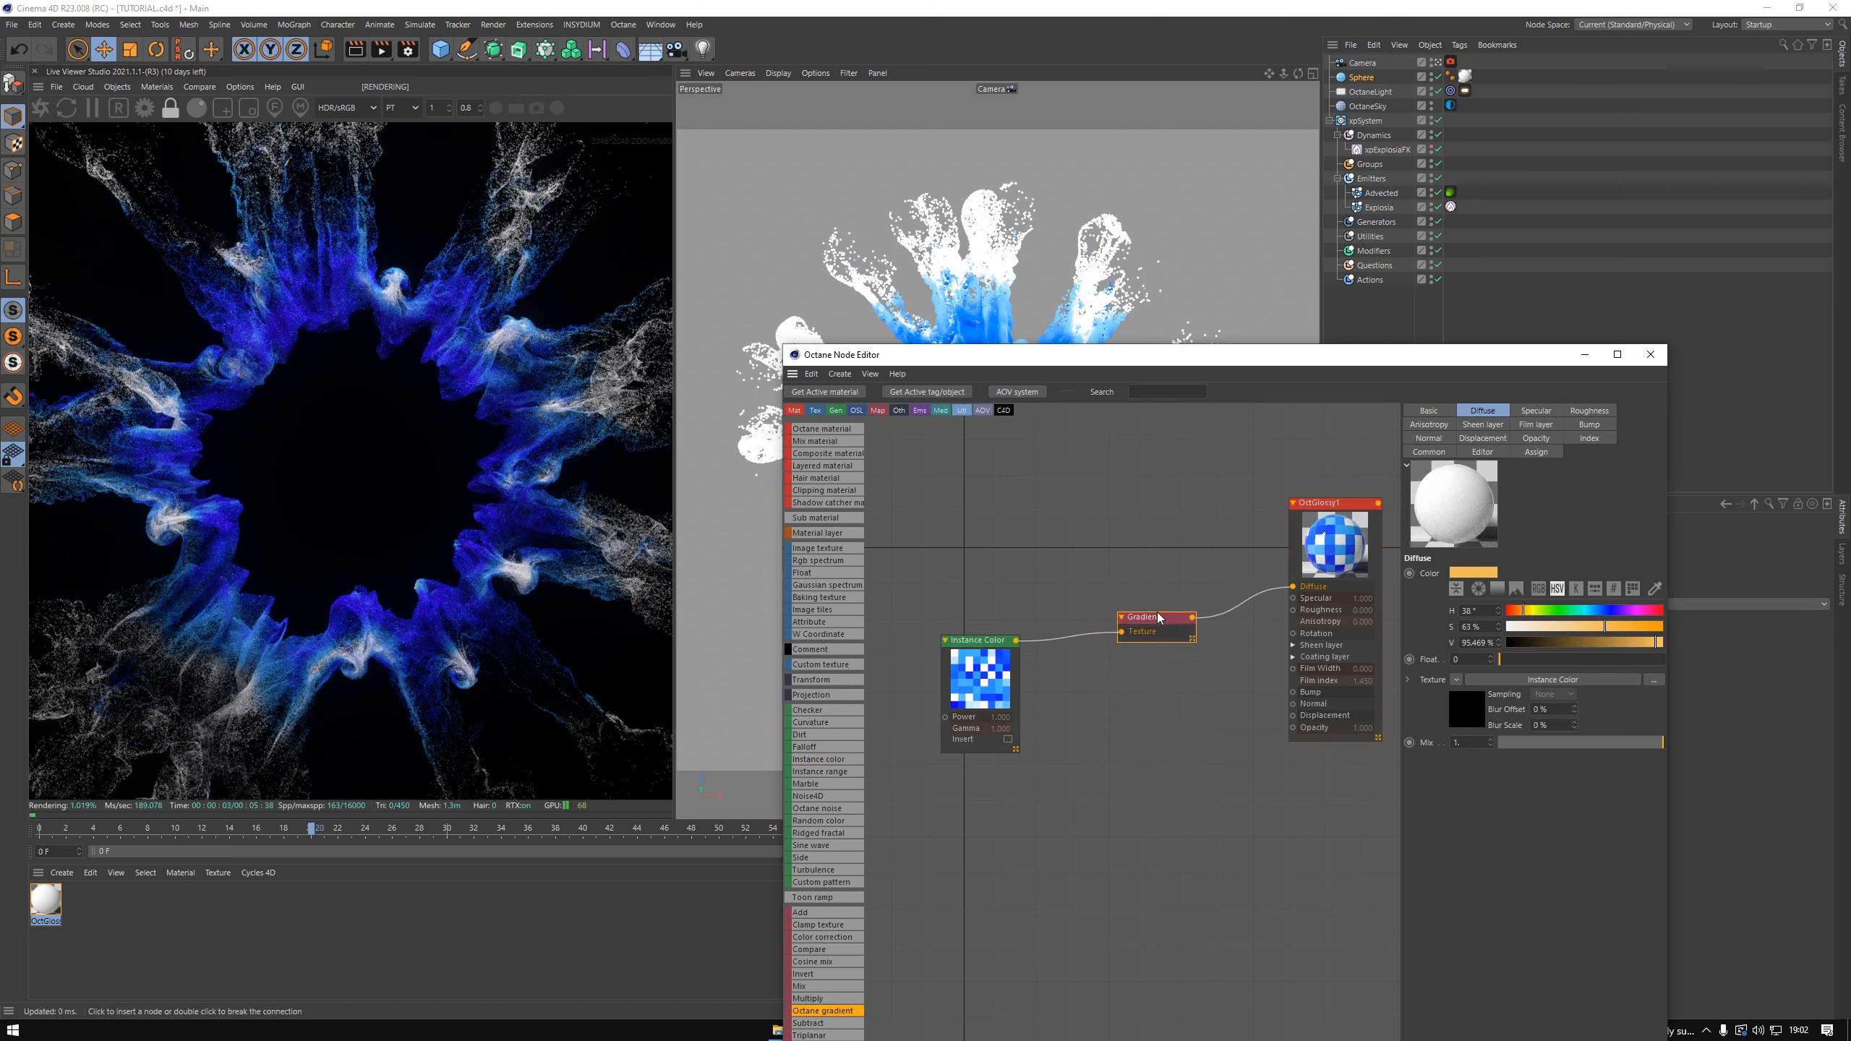
{"action": "left_click_drag", "start_coordinate": [1154, 634], "coordinate": [1119, 641]}
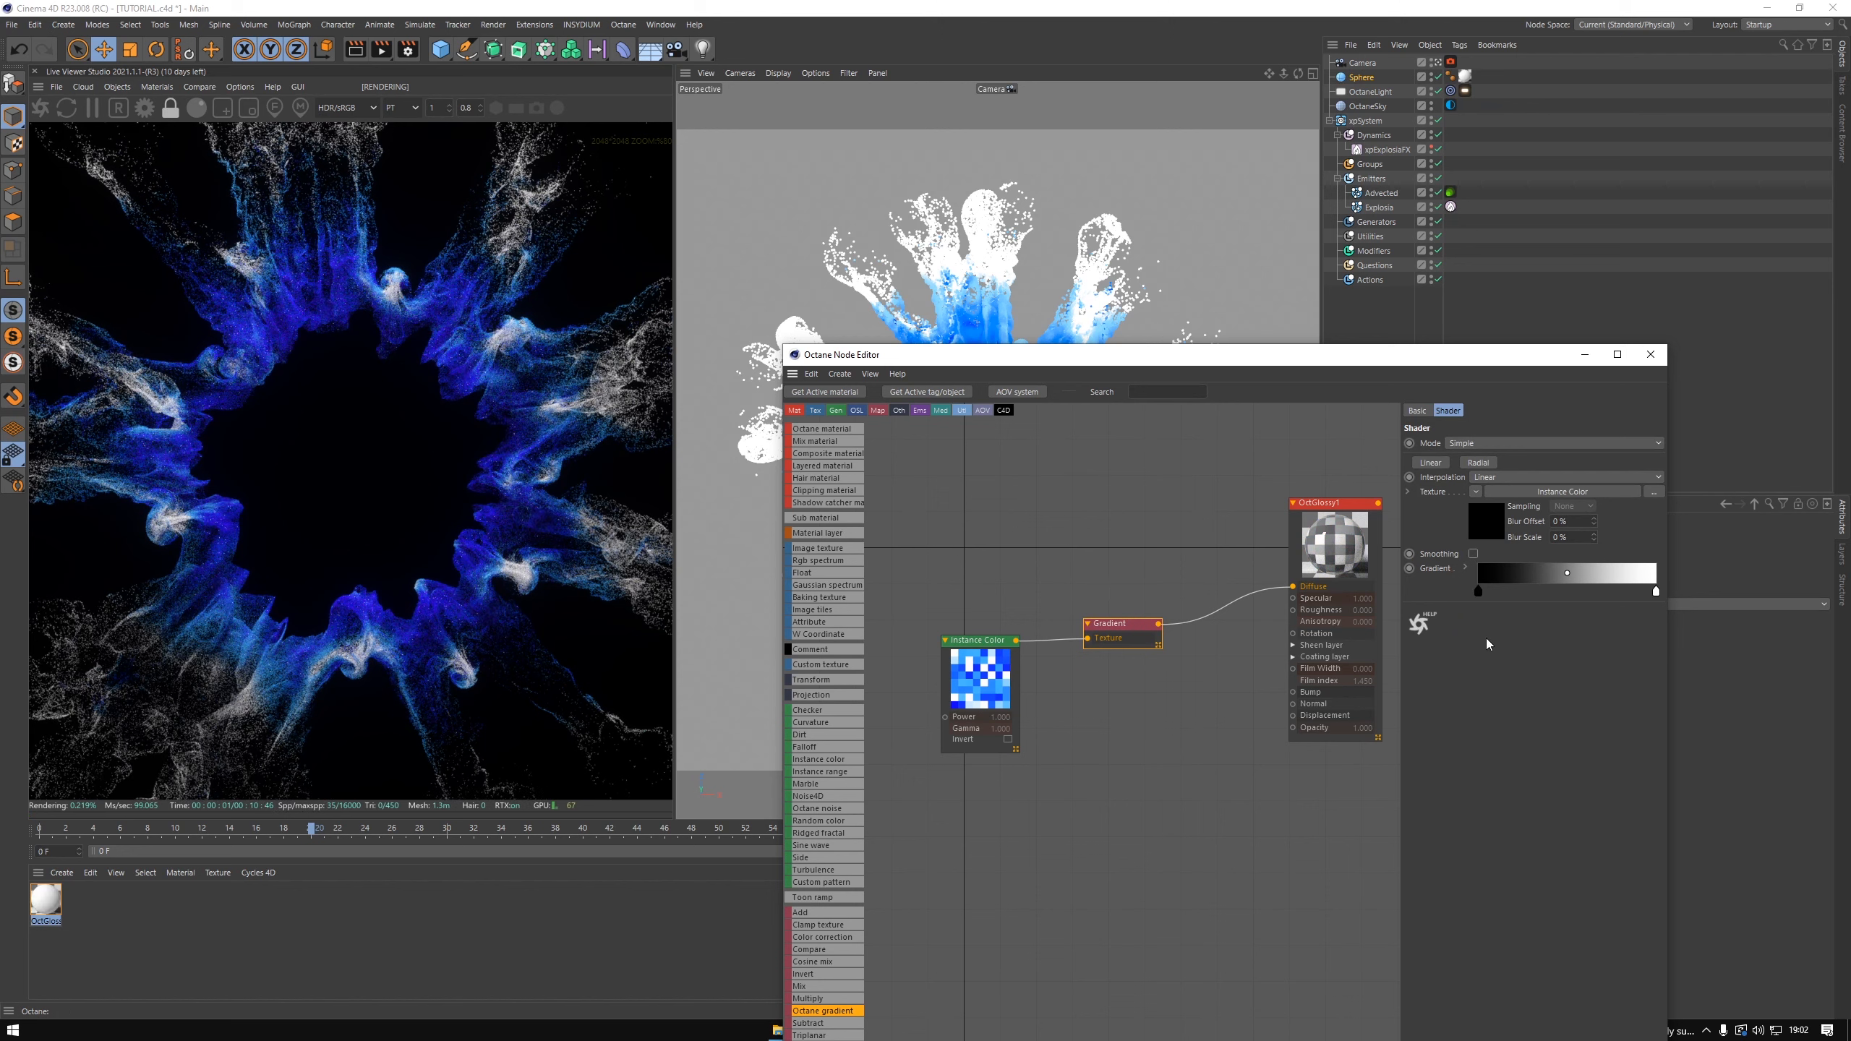
- Change the gradient's first knot to a light purple (RGB 146, 69, 255)
{"action": "double_click", "coordinate": [1478, 593]}
{"action": "left_click", "coordinate": [1560, 608]}
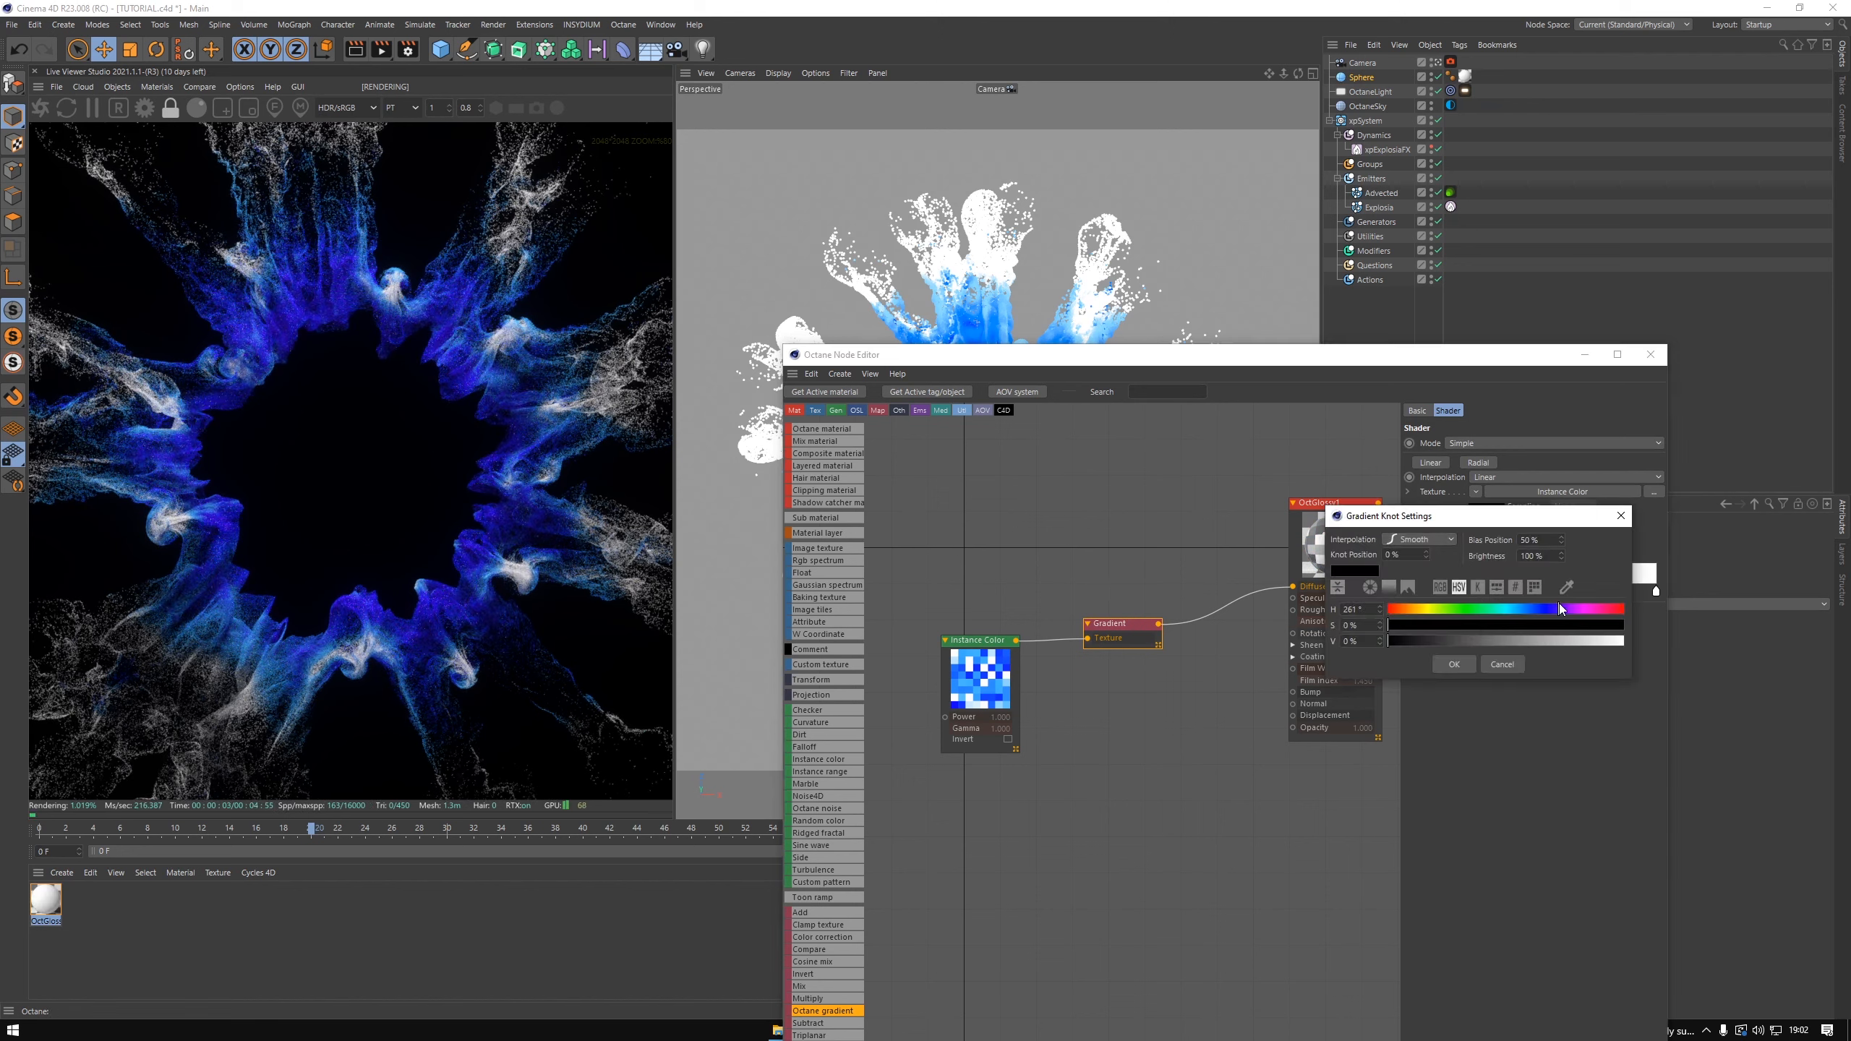
{"action": "left_click", "coordinate": [1588, 625]}
{"action": "left_click", "coordinate": [1570, 642]}
{"action": "left_click", "coordinate": [1454, 664]}
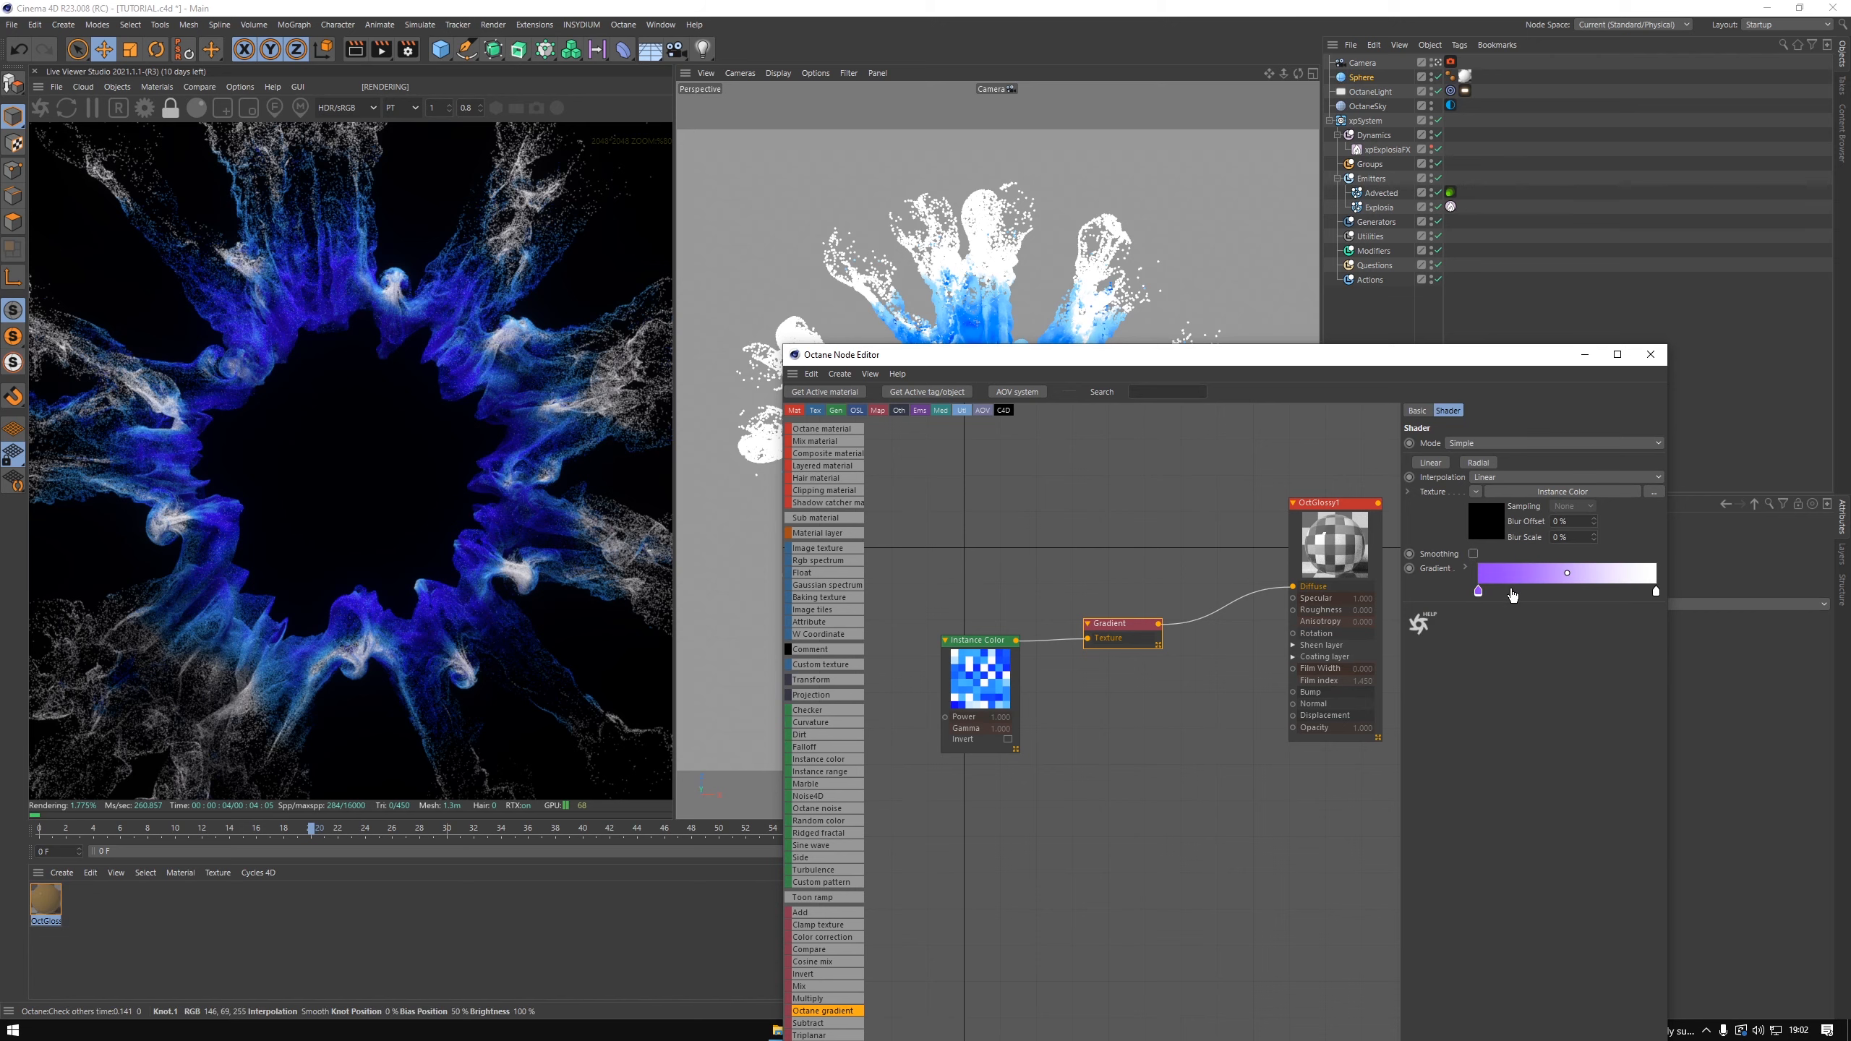
- Change the gradient's last knot from white to a light orange
{"action": "double_click", "coordinate": [1656, 591]}
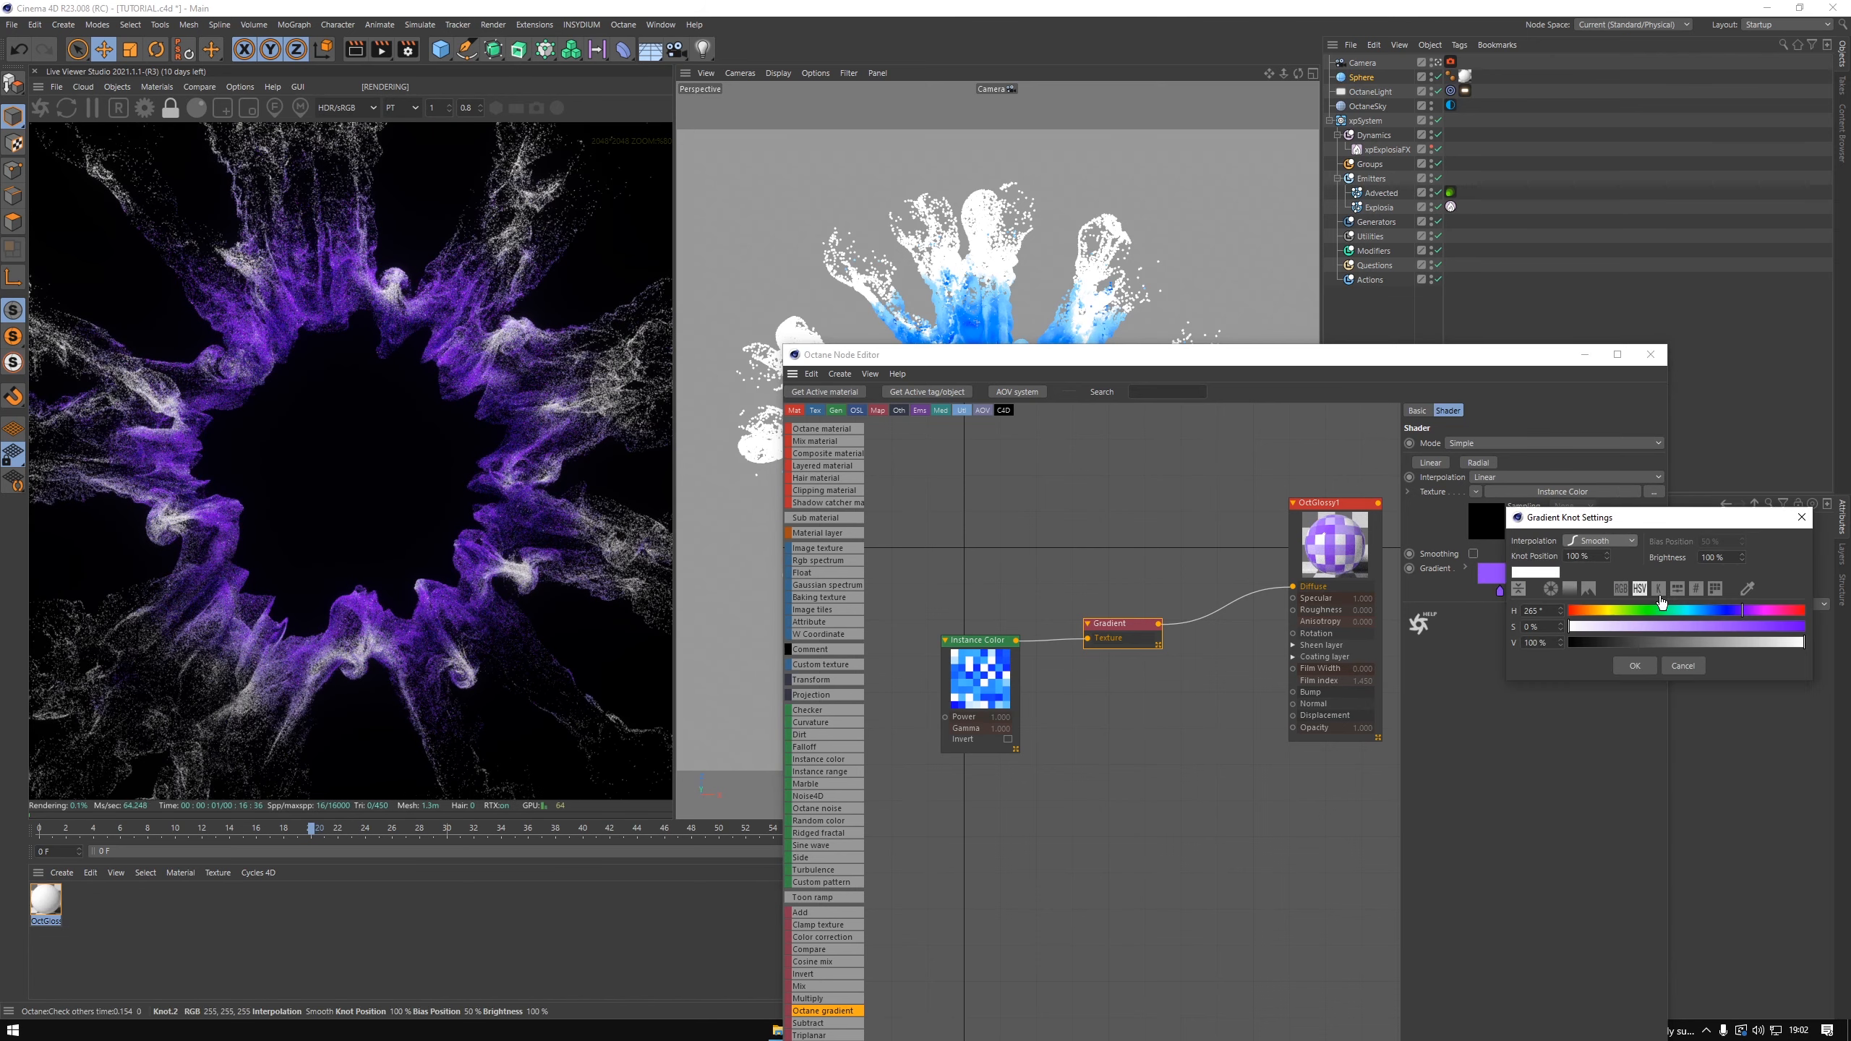
{"action": "left_click", "coordinate": [1587, 611]}
{"action": "left_click_drag", "start_coordinate": [1684, 627], "coordinate": [1721, 630]}
{"action": "left_click", "coordinate": [1635, 662]}
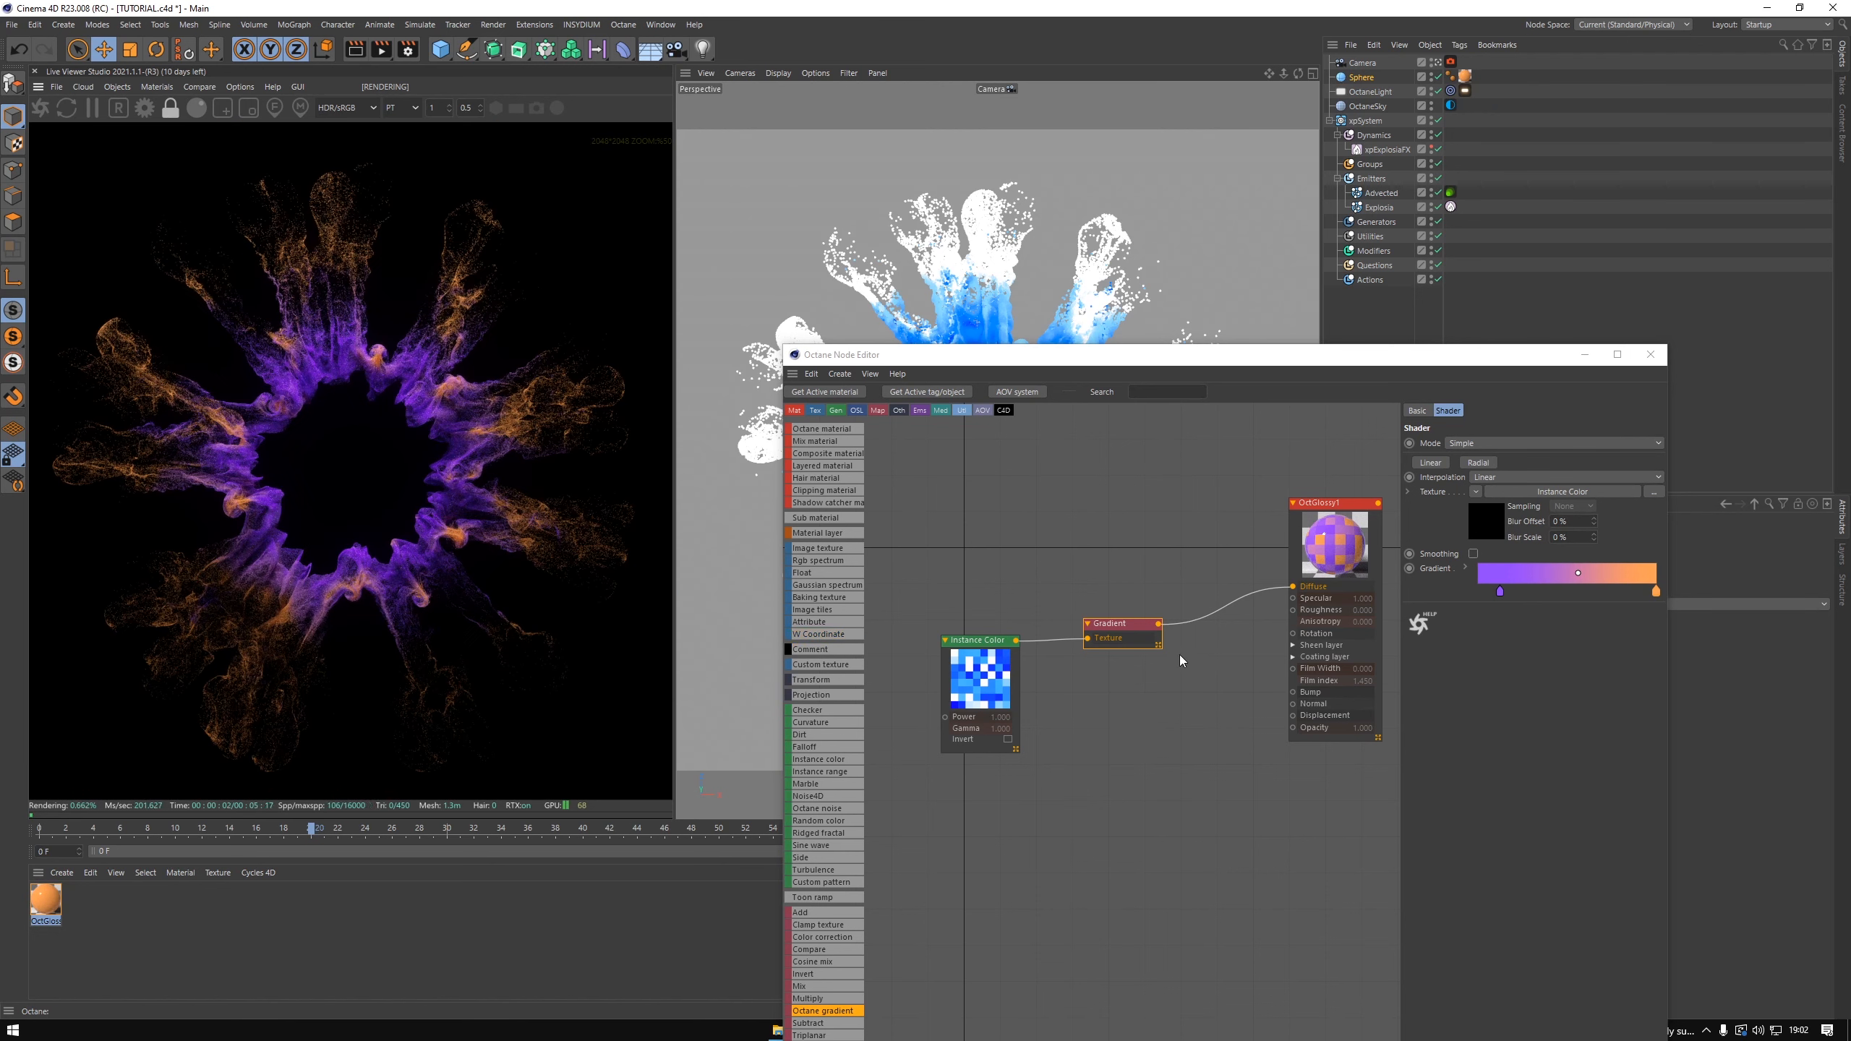
- Delete the Gradient and Instance Color nodes from the material and close the node editor
{"action": "left_click_drag", "start_coordinate": [1238, 709], "coordinate": [891, 485]}
{"action": "key", "text": "Delete"}
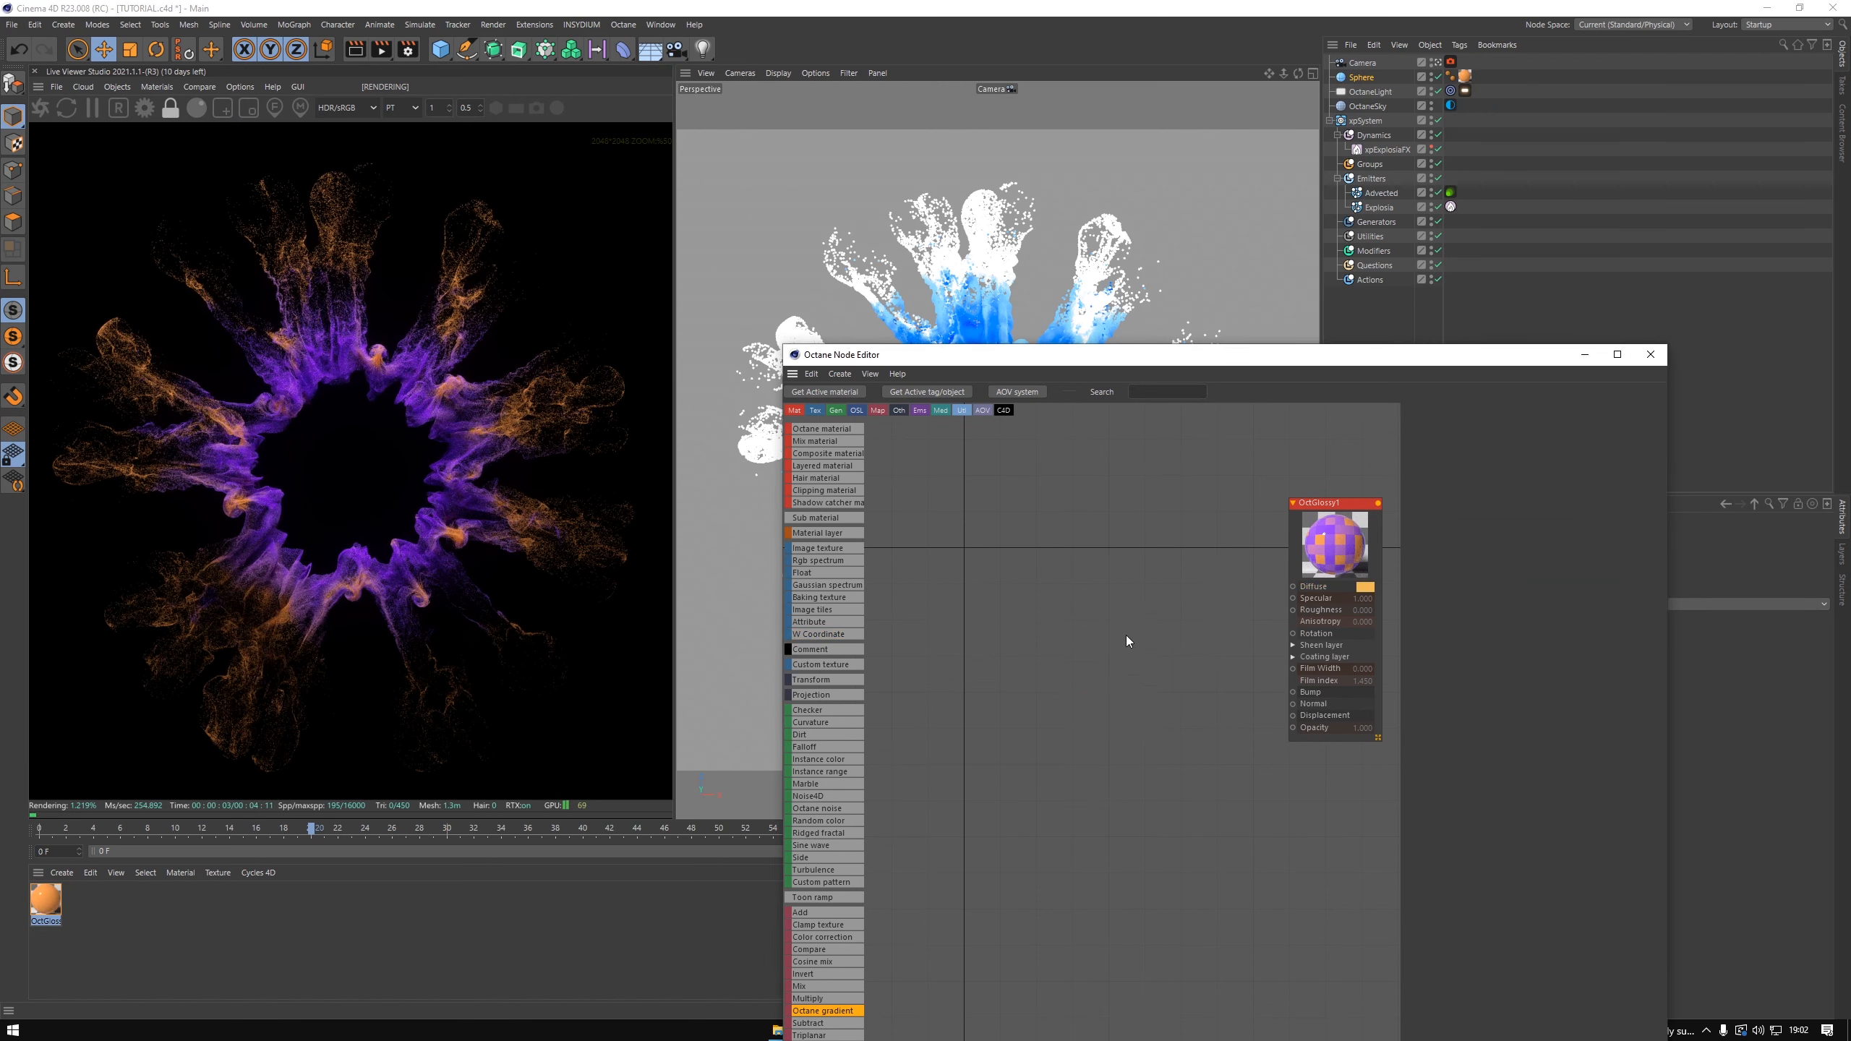
{"action": "left_click", "coordinate": [1651, 355]}
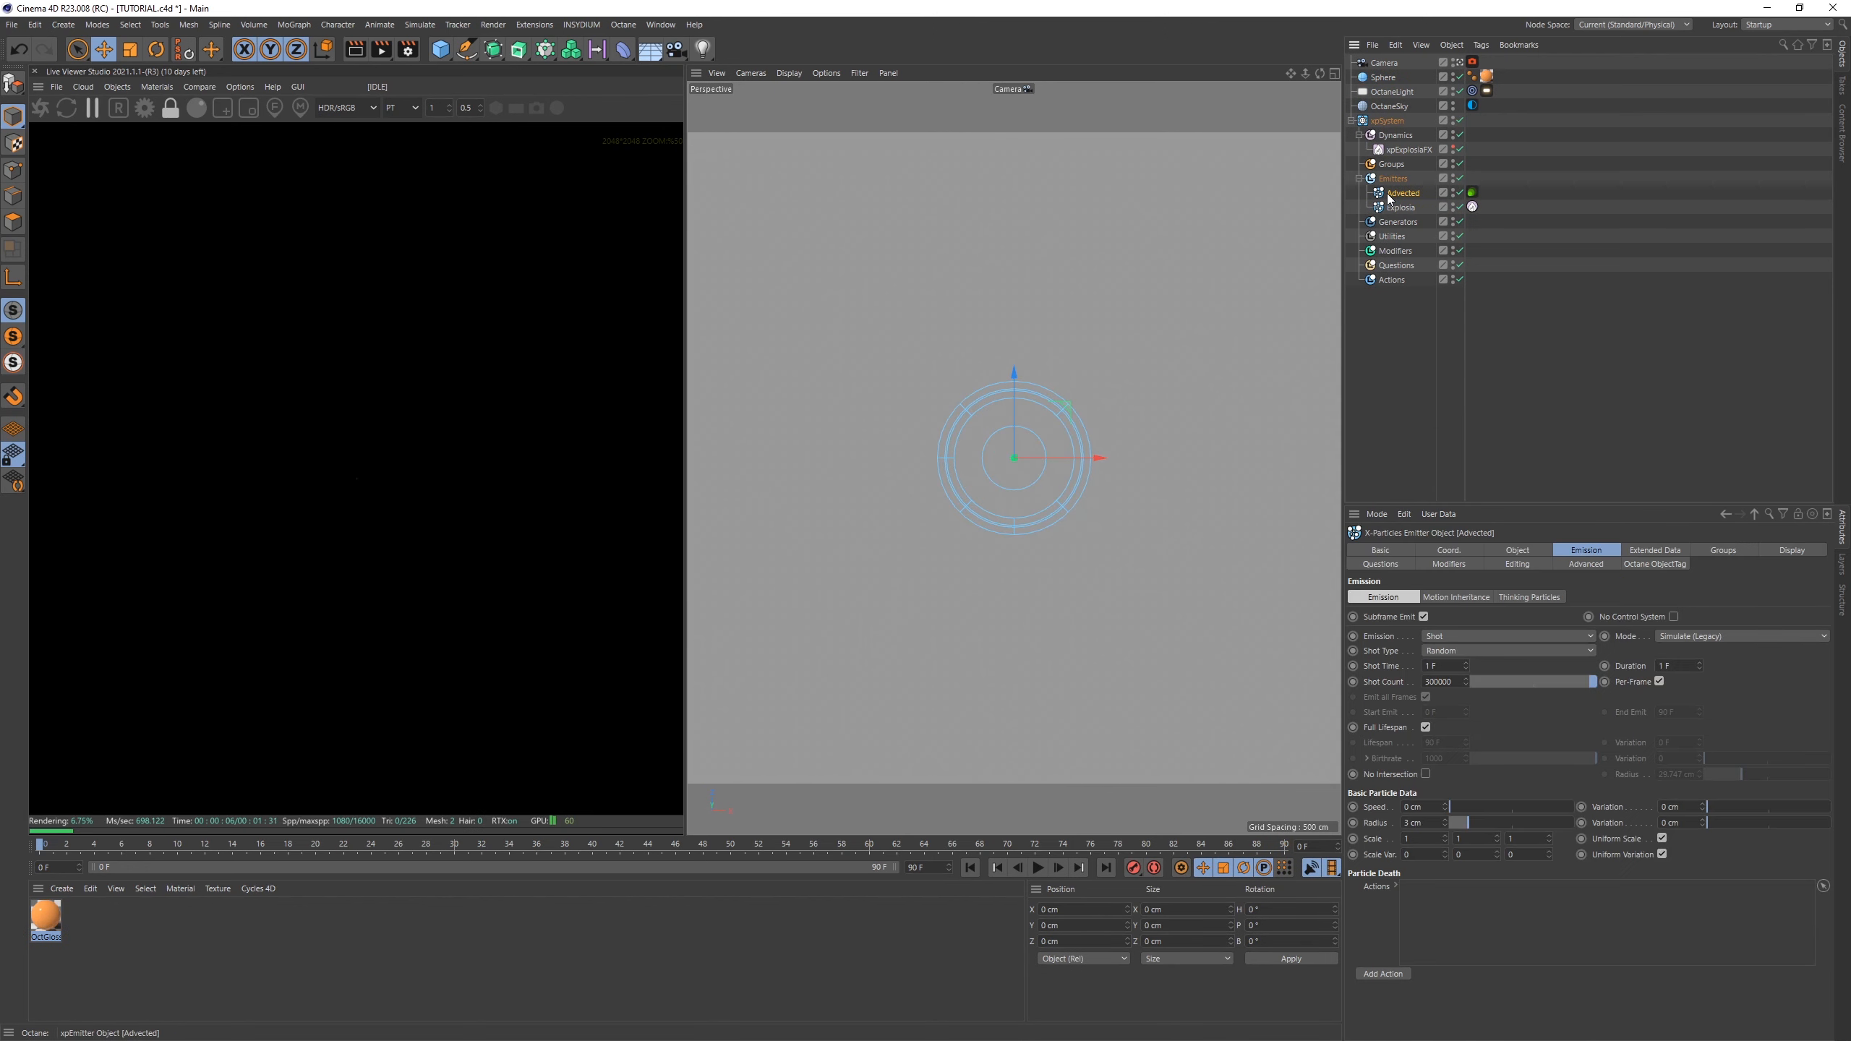
- Restart the Octane live render and play the simulation to frame 3, then inspect the particle ring in the render
{"action": "left_click_drag", "start_coordinate": [1429, 684], "coordinate": [1407, 702]}
{"action": "left_click", "coordinate": [1500, 342]}
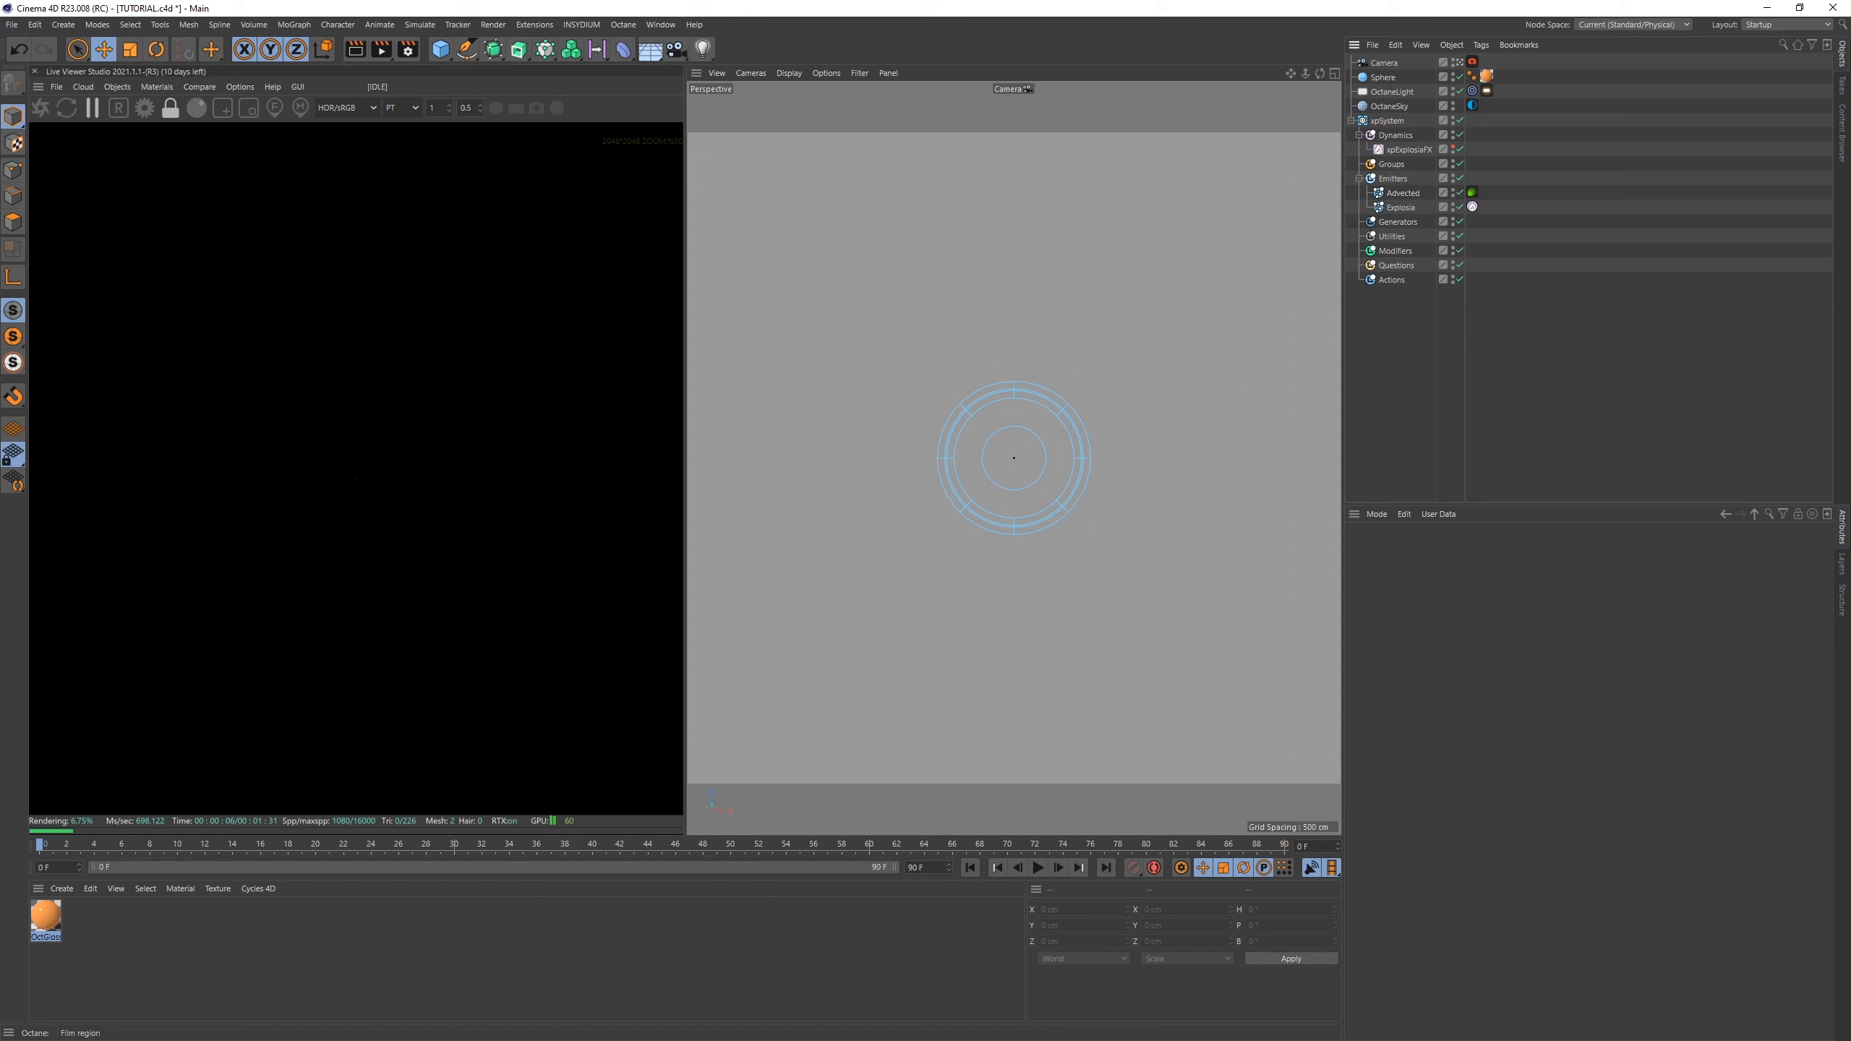
{"action": "left_click", "coordinate": [60, 115]}
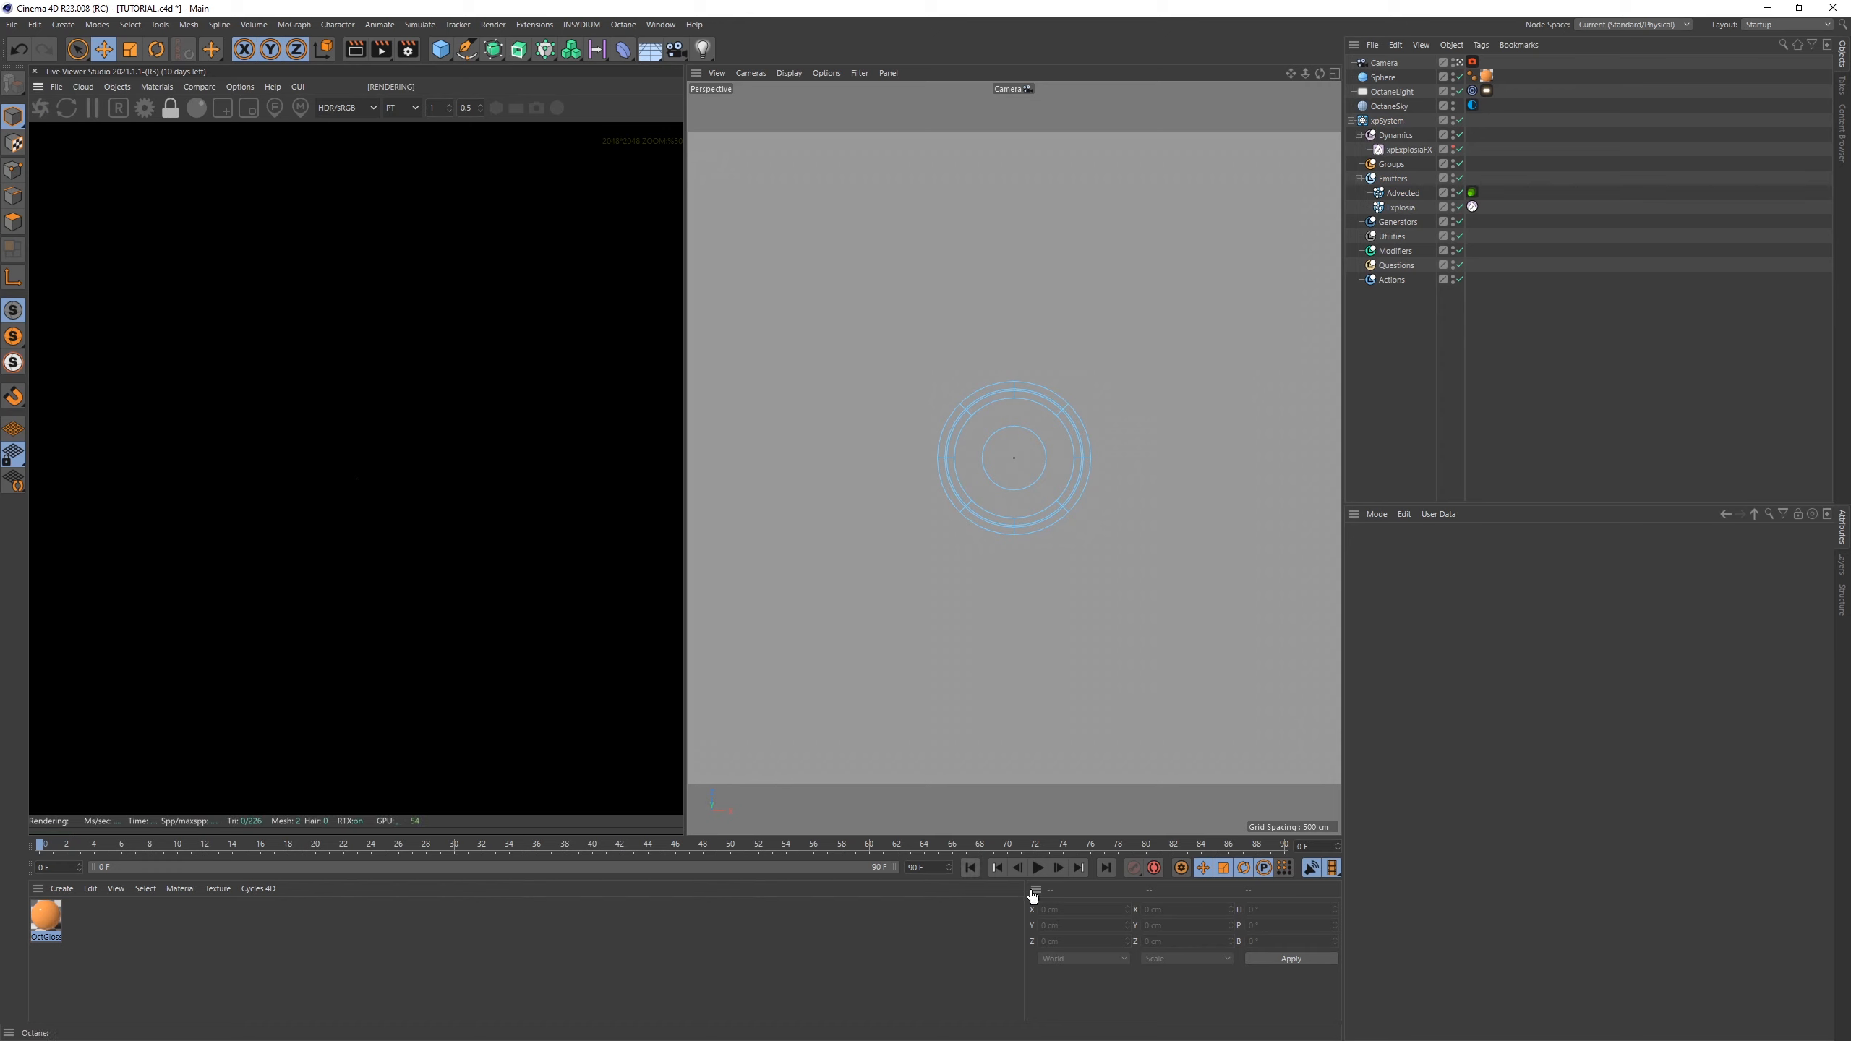
{"action": "left_click", "coordinate": [1039, 868]}
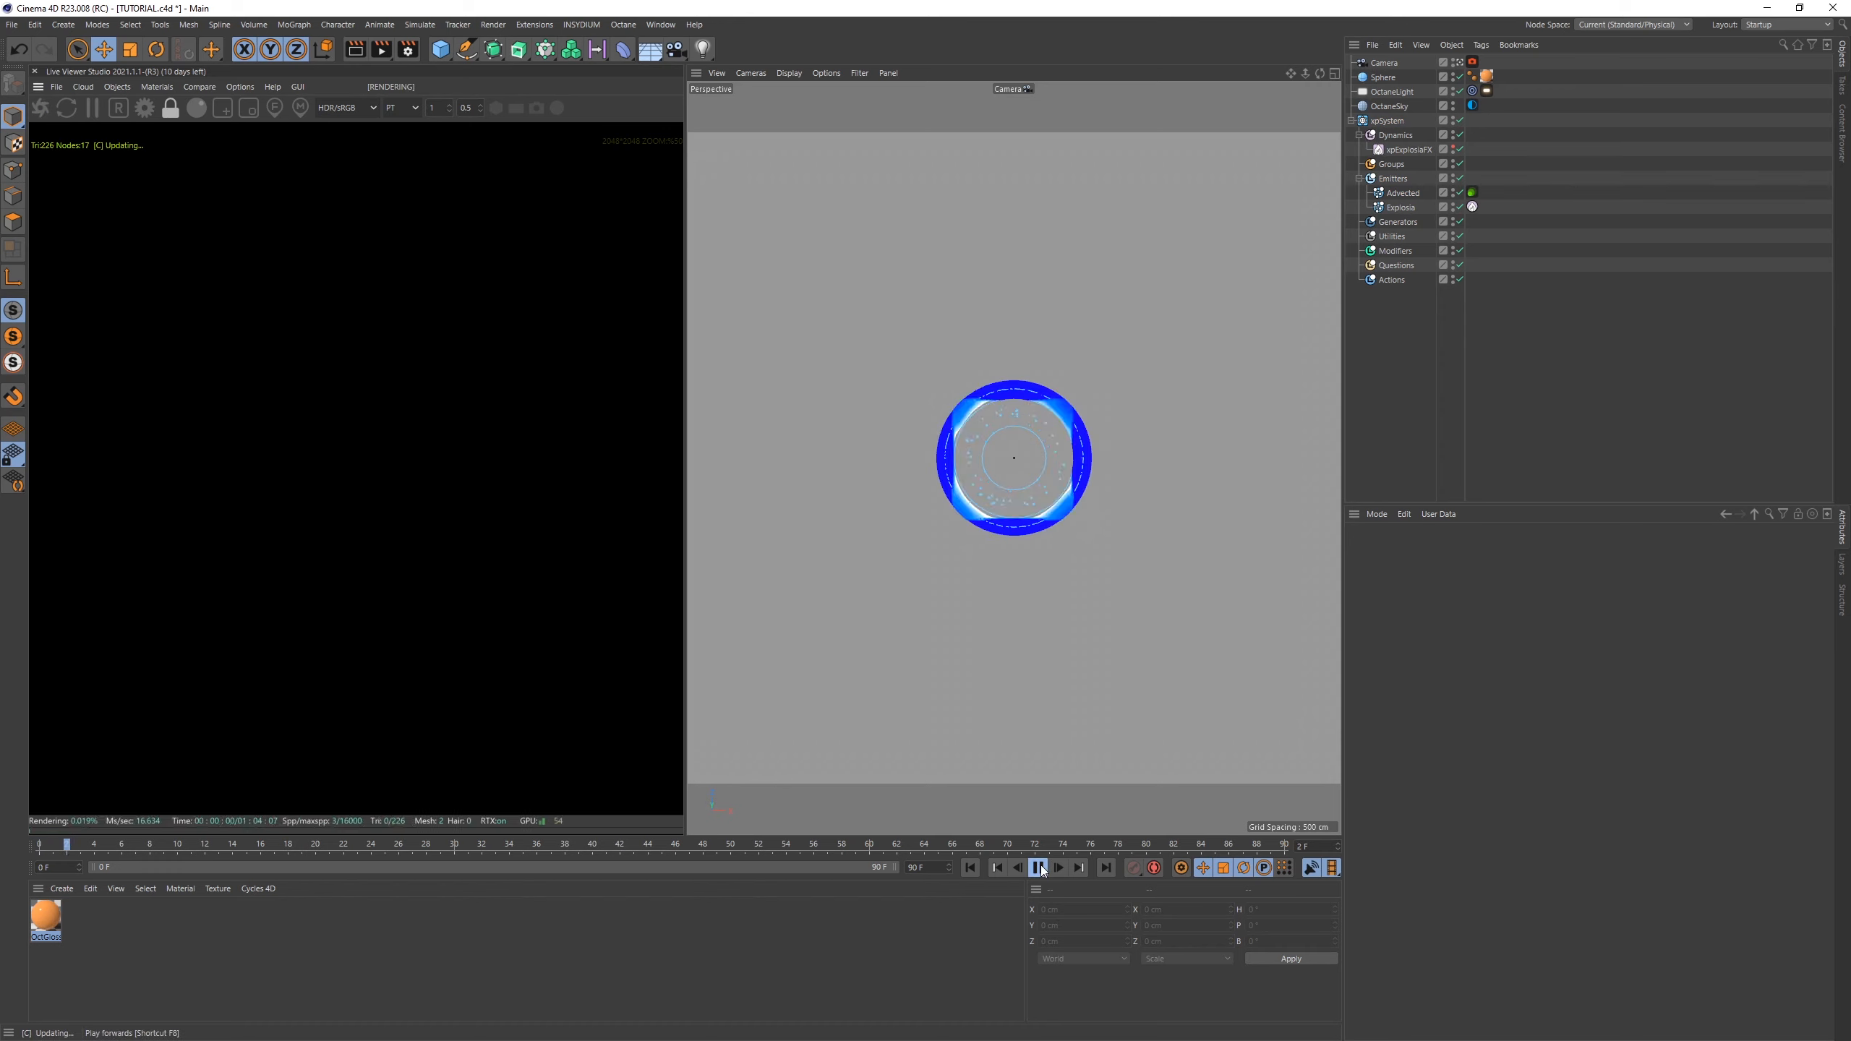
{"action": "left_click", "coordinate": [1039, 867]}
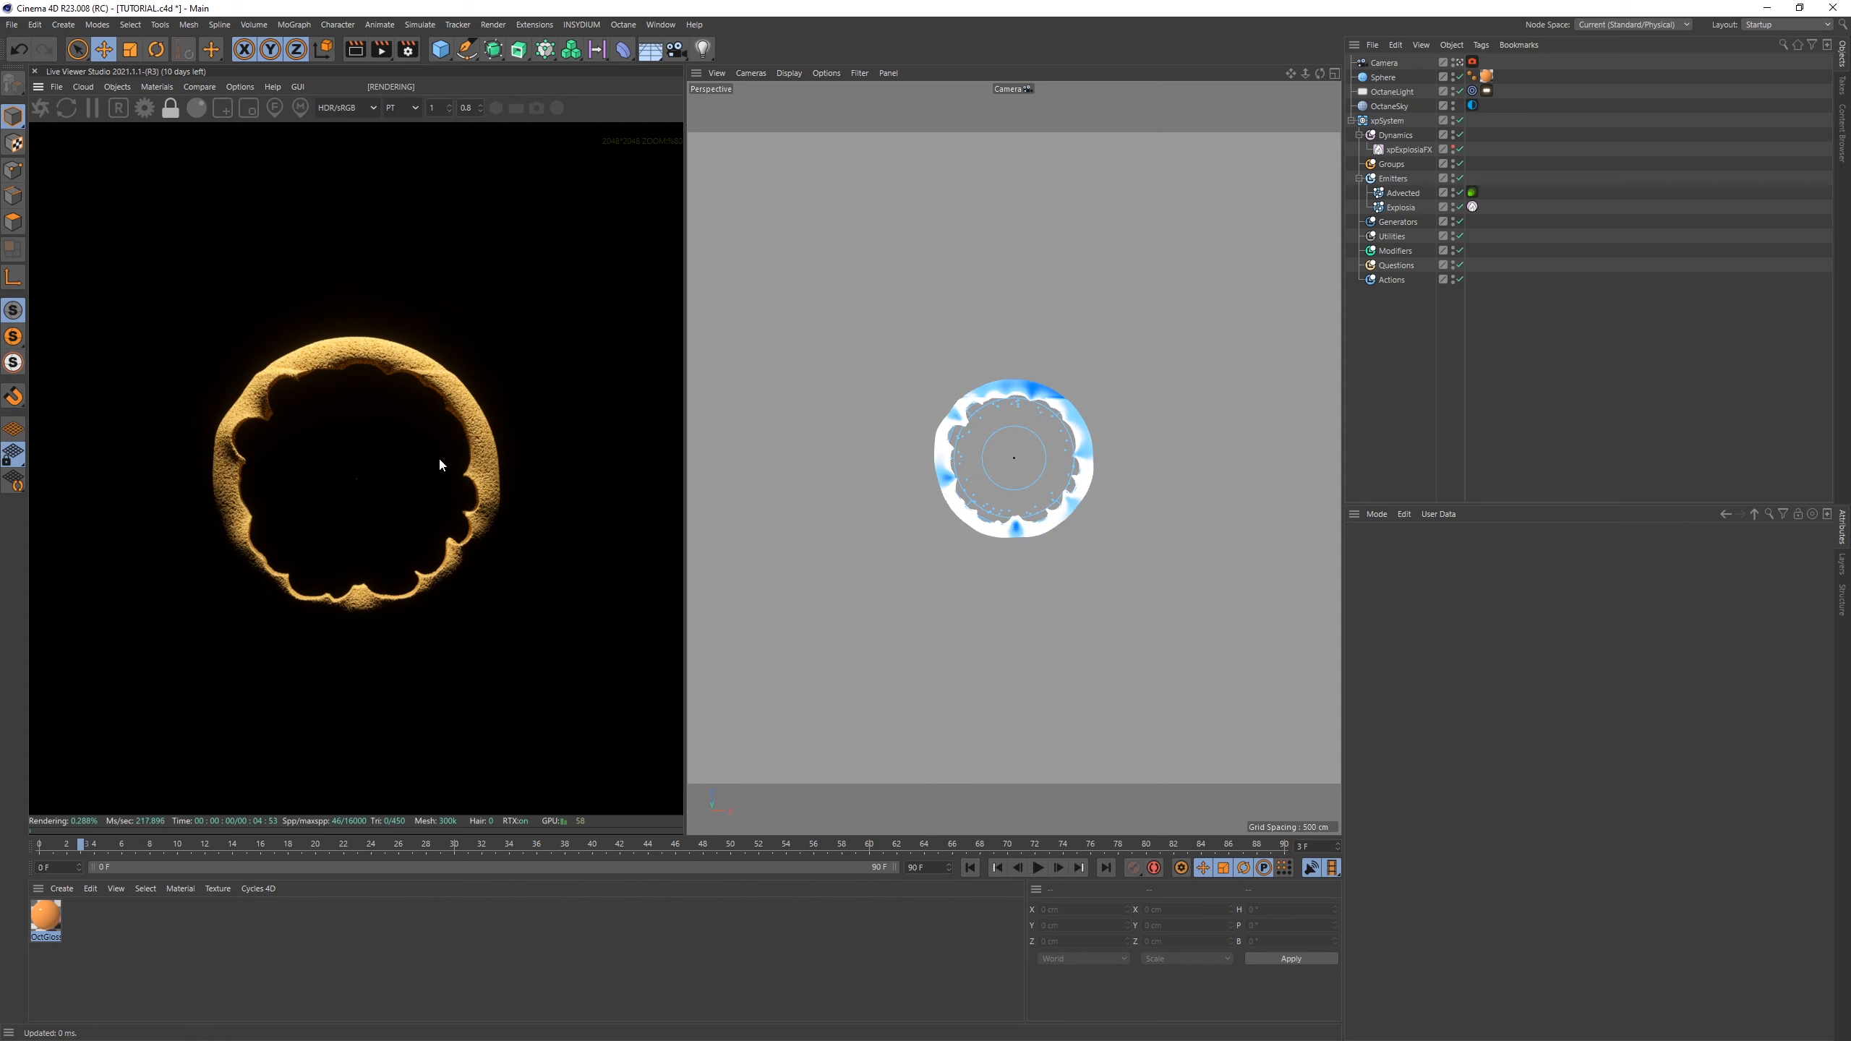
{"action": "scroll", "coordinate": [438, 463], "scroll_direction": "up", "scroll_amount": 5}
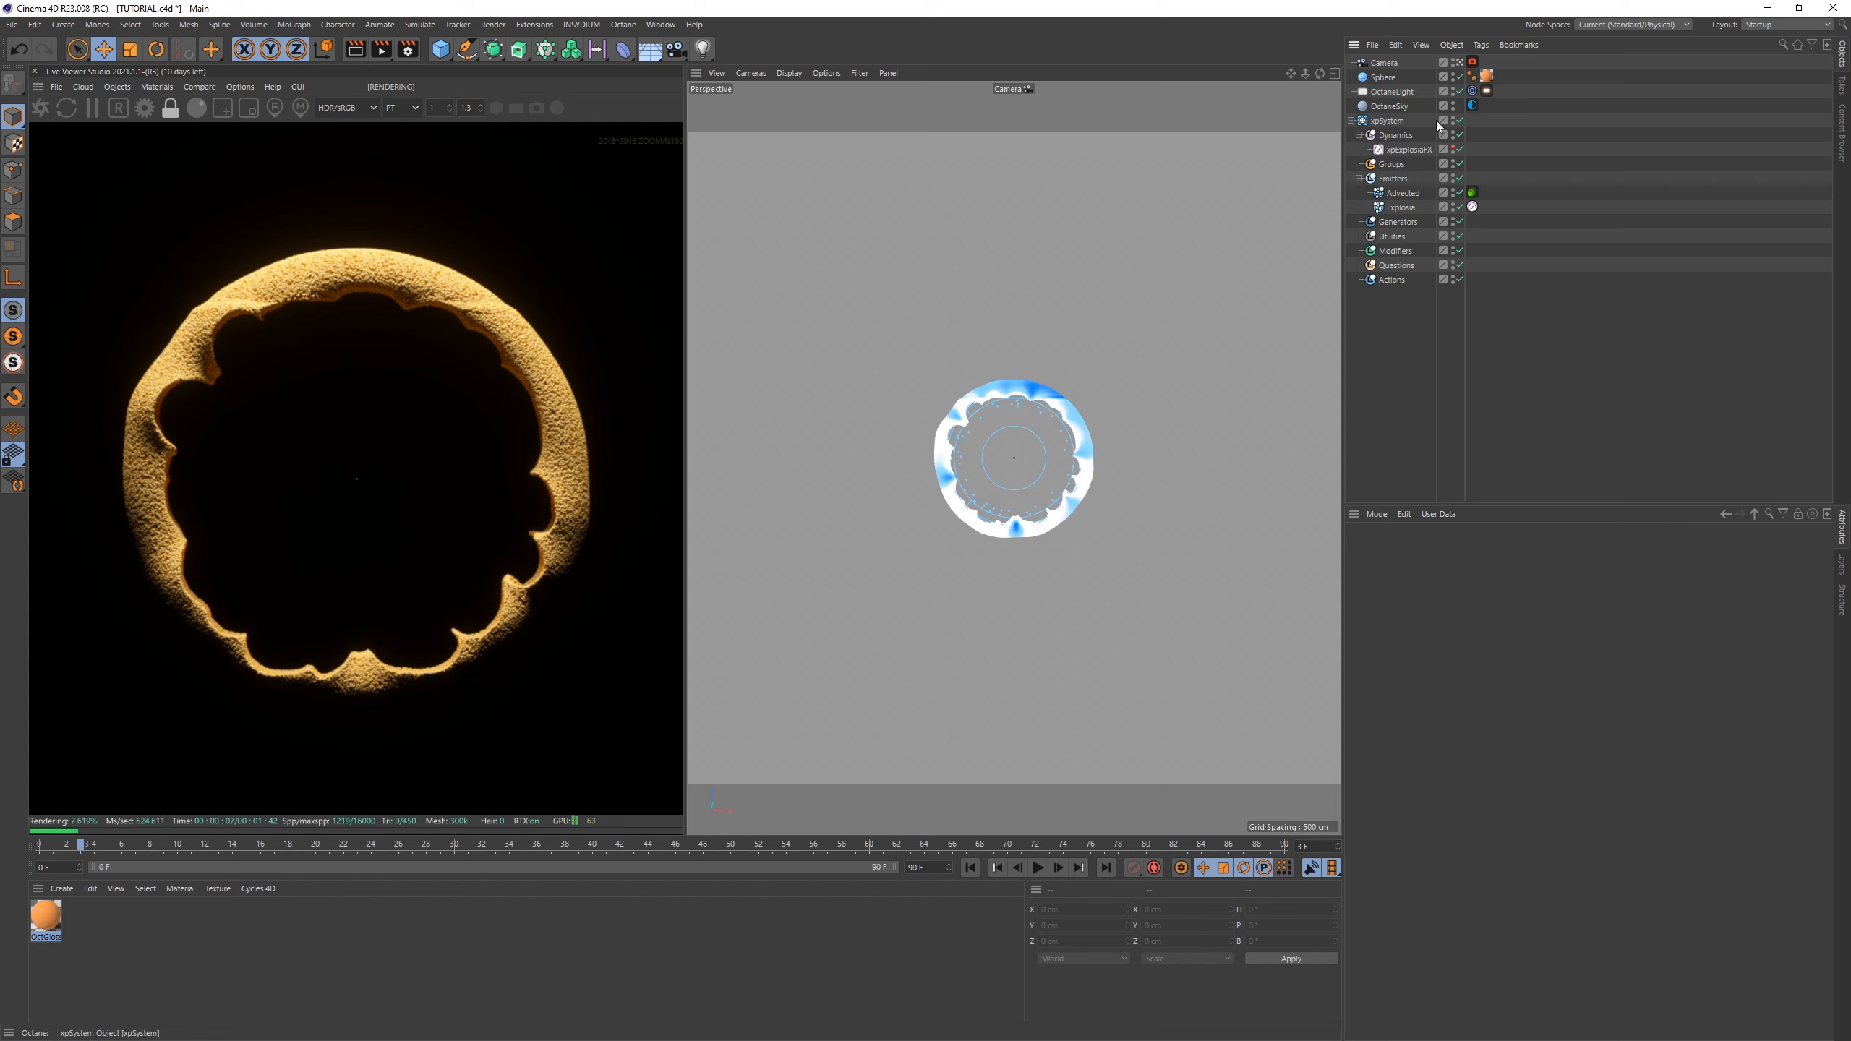
- Move the Sphere along the X axis to about 698 cm, outside the camera's view
{"action": "left_click", "coordinate": [1383, 78]}
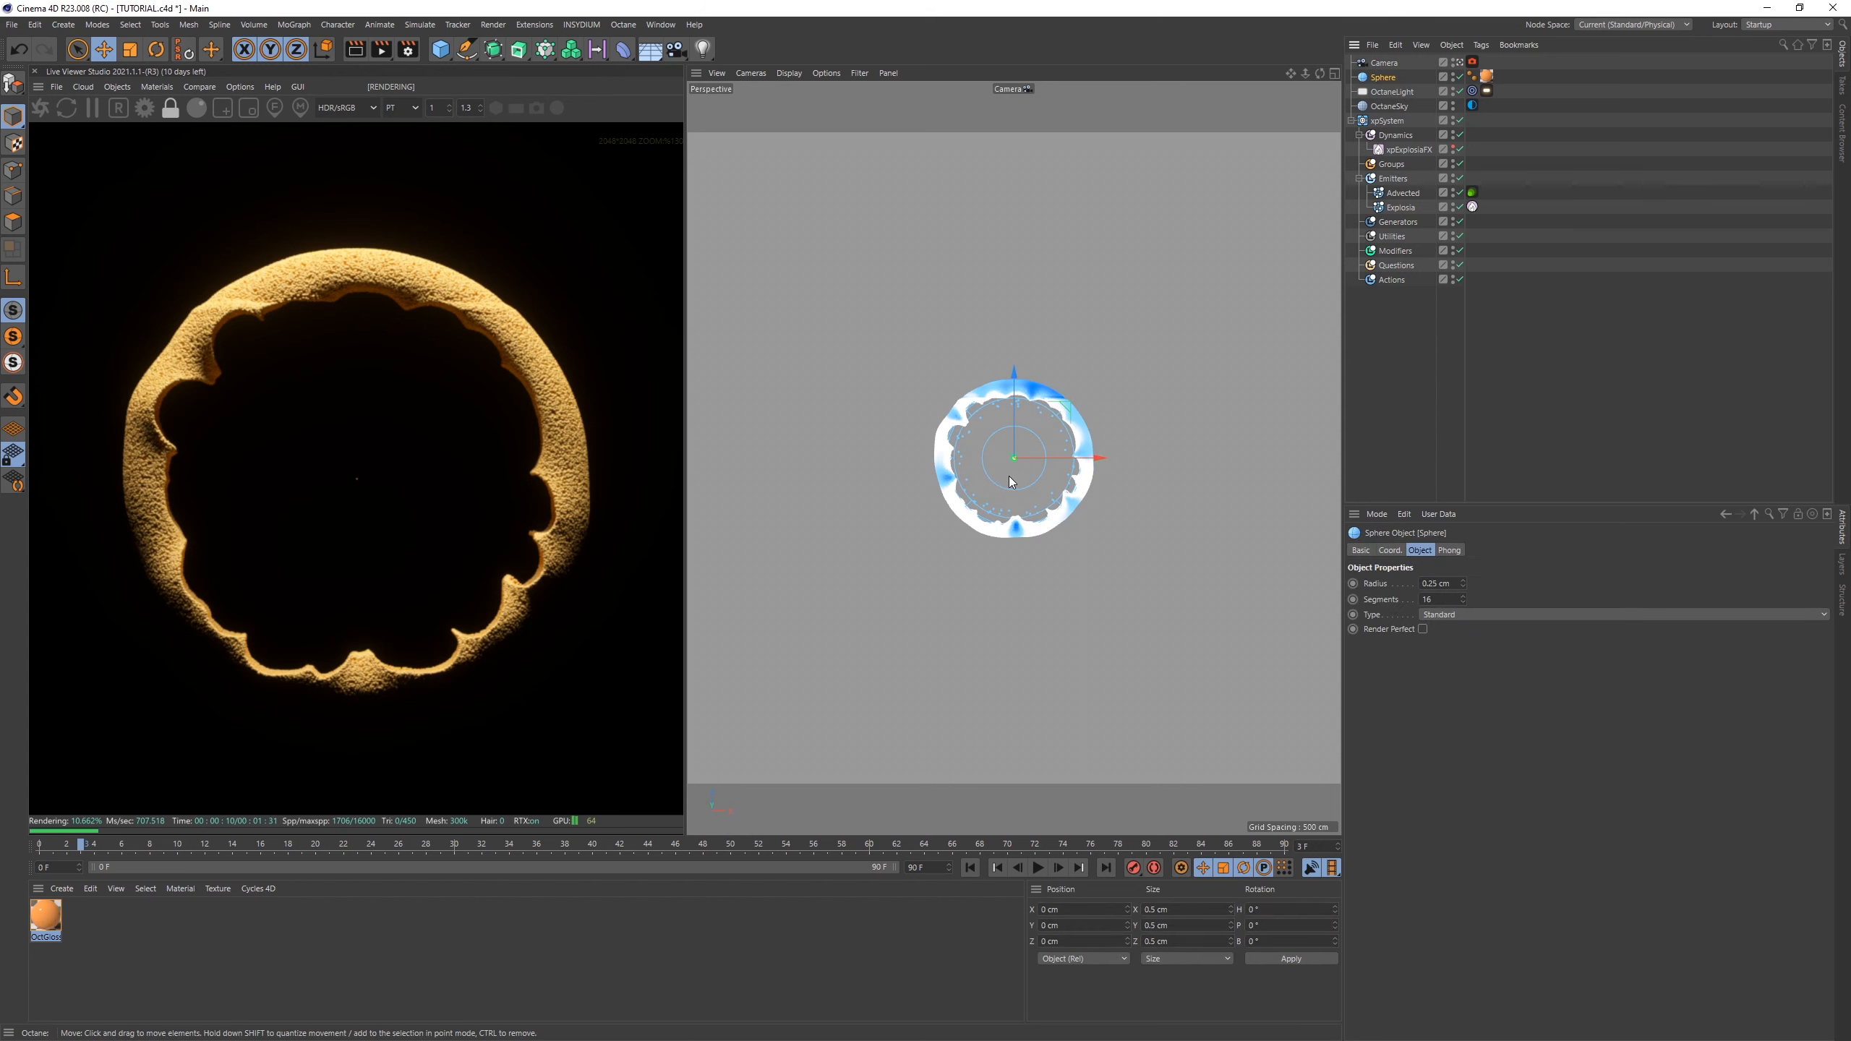
{"action": "key", "text": "F1"}
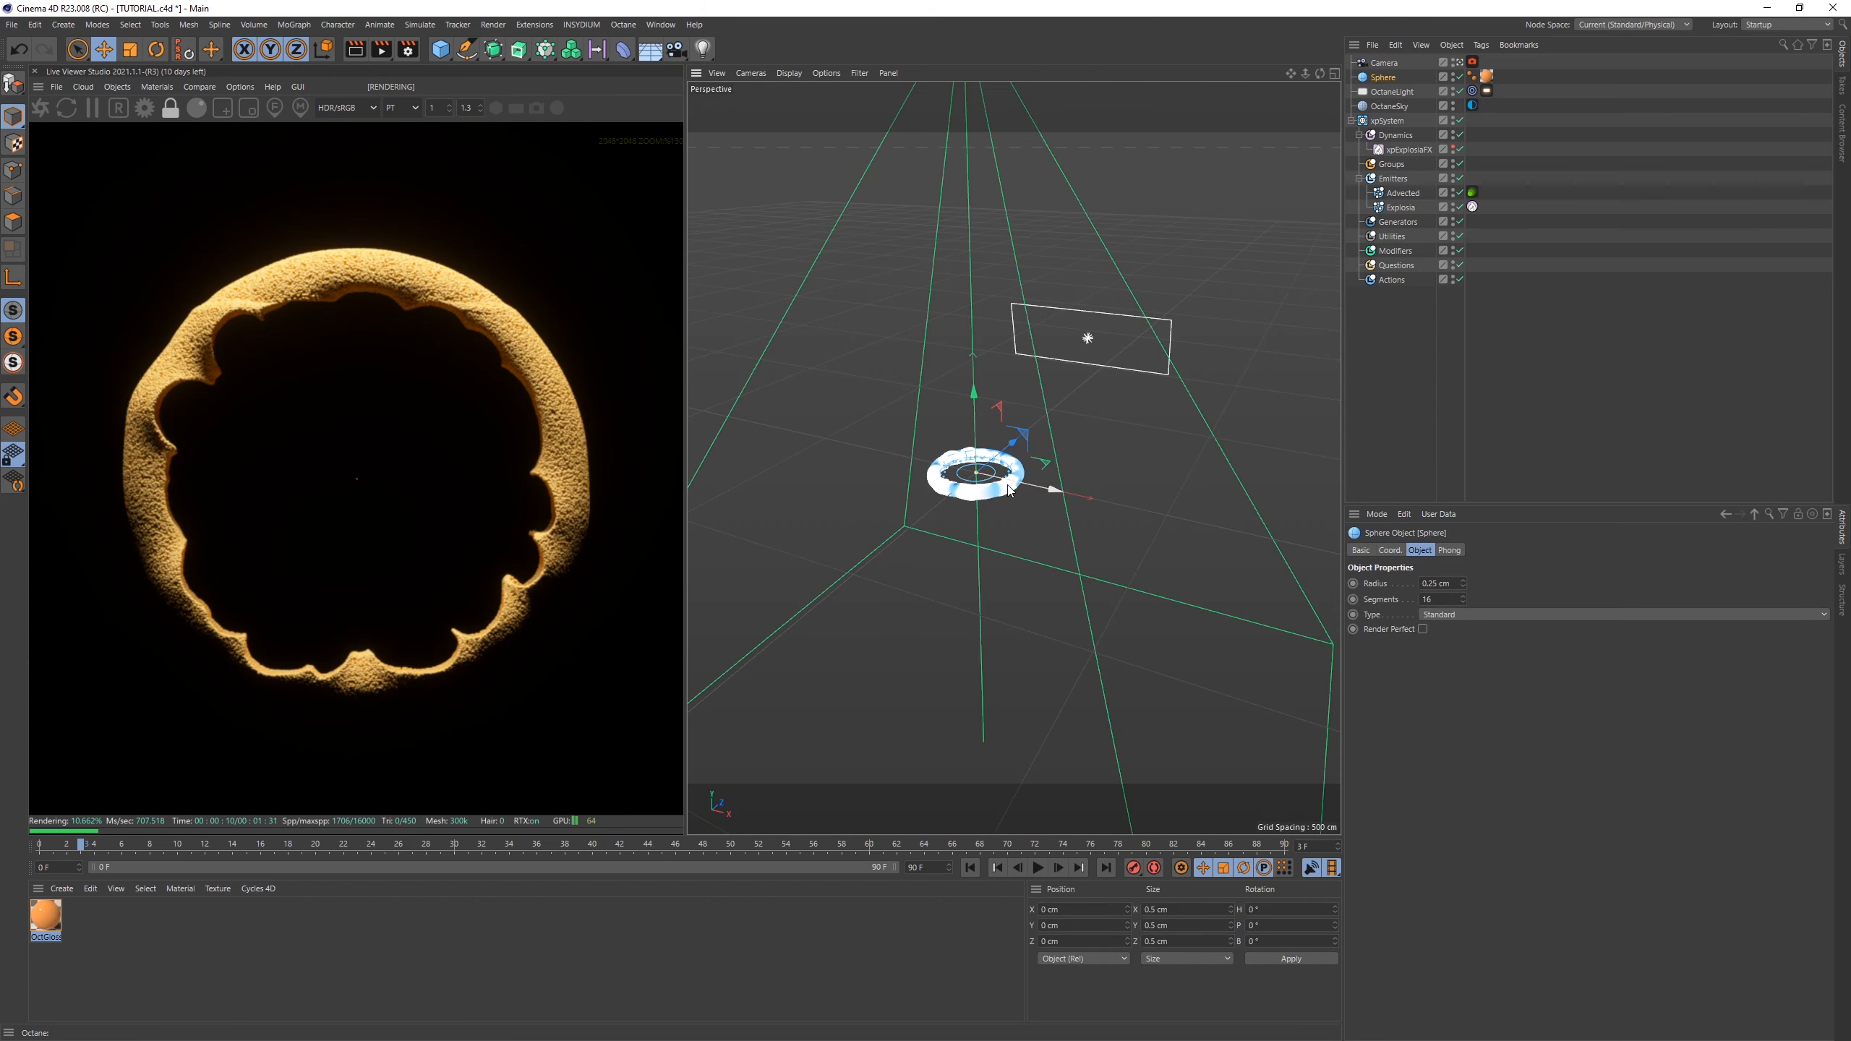
{"action": "left_click_drag", "start_coordinate": [1010, 486], "coordinate": [1286, 546]}
{"action": "key", "text": "F2"}
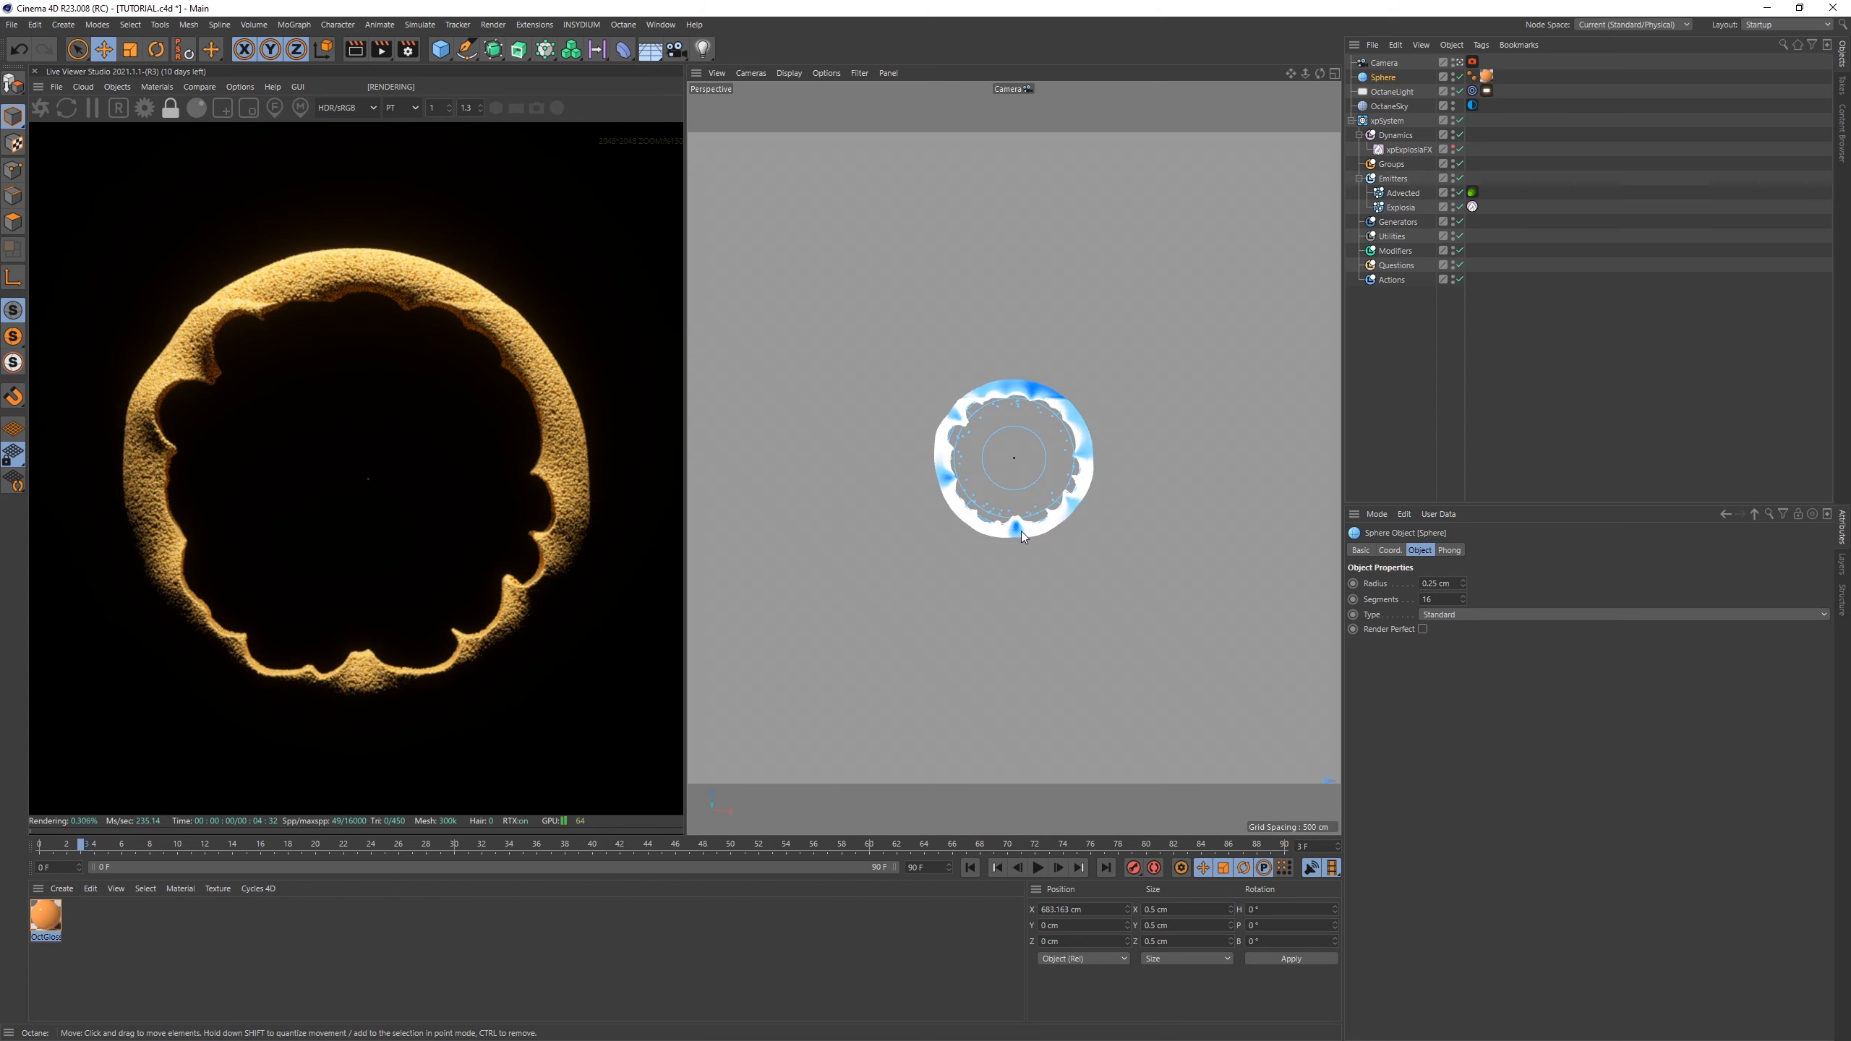
{"action": "left_click", "coordinate": [1460, 63]}
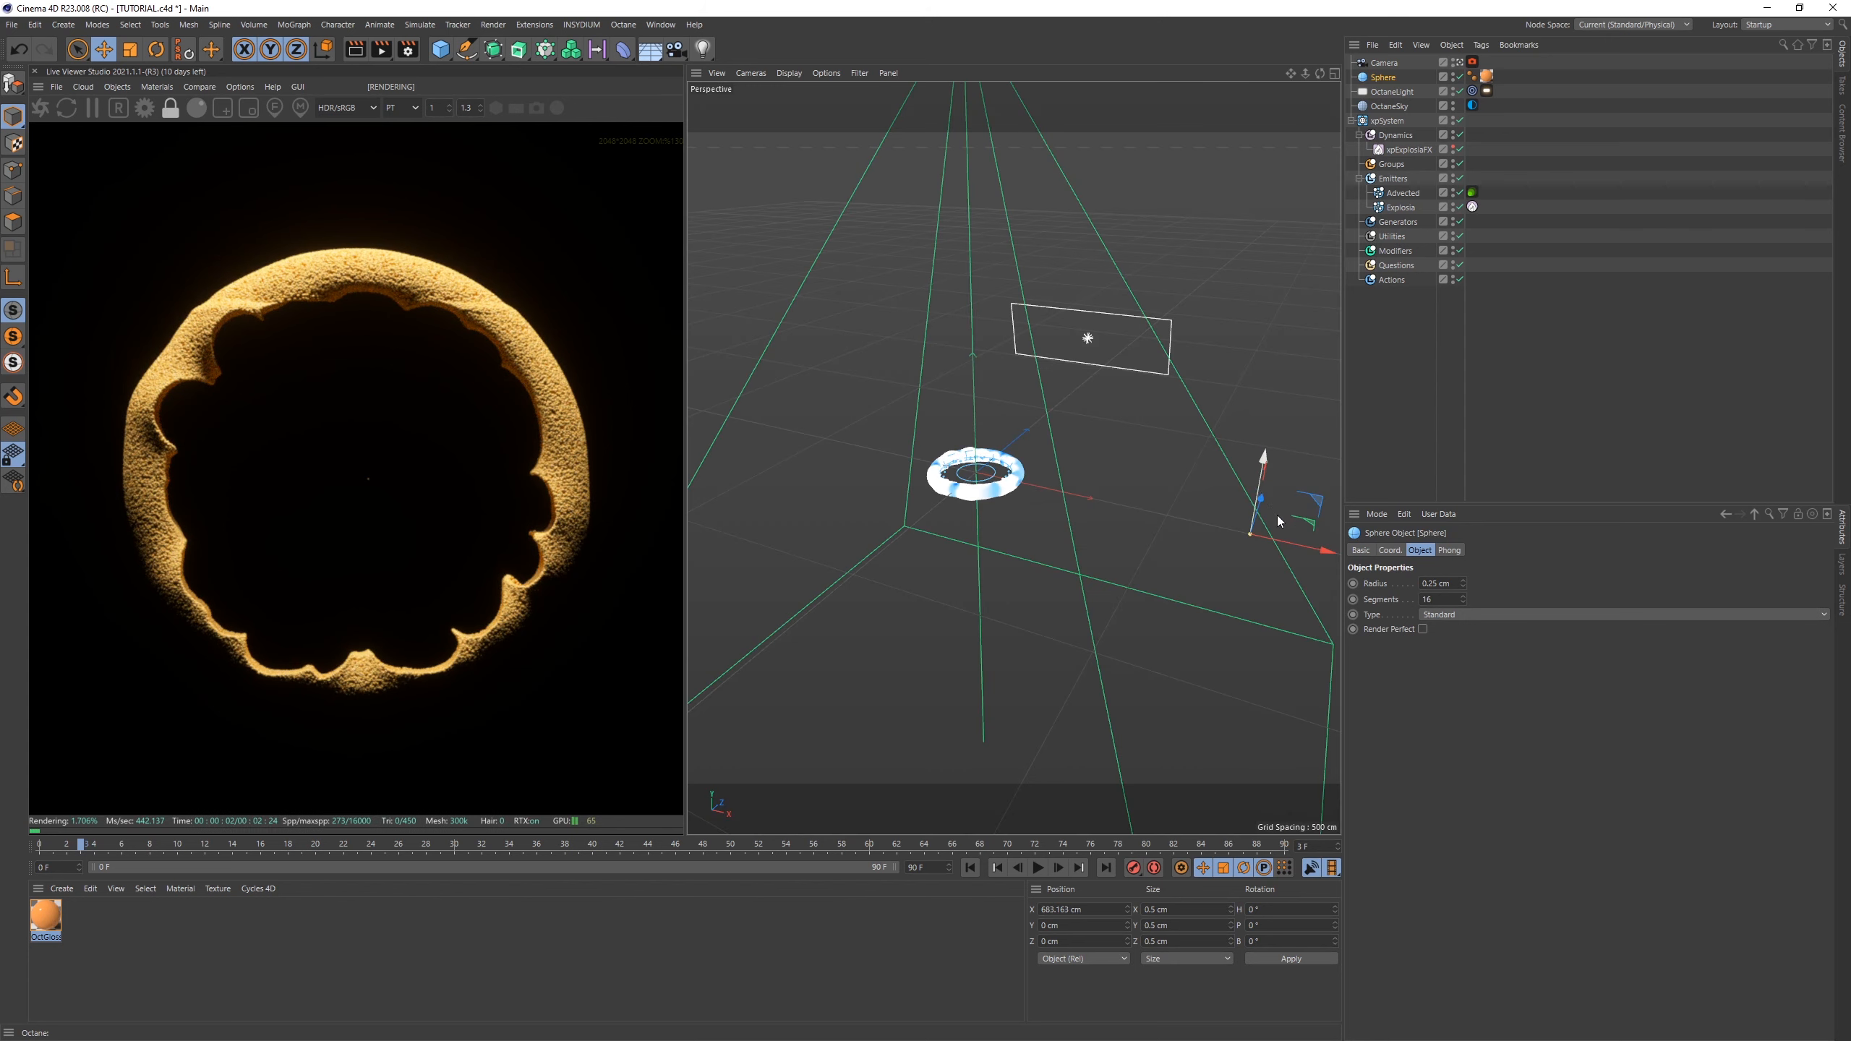
{"action": "left_click_drag", "start_coordinate": [1297, 546], "coordinate": [1304, 549]}
{"action": "key", "text": "F2"}
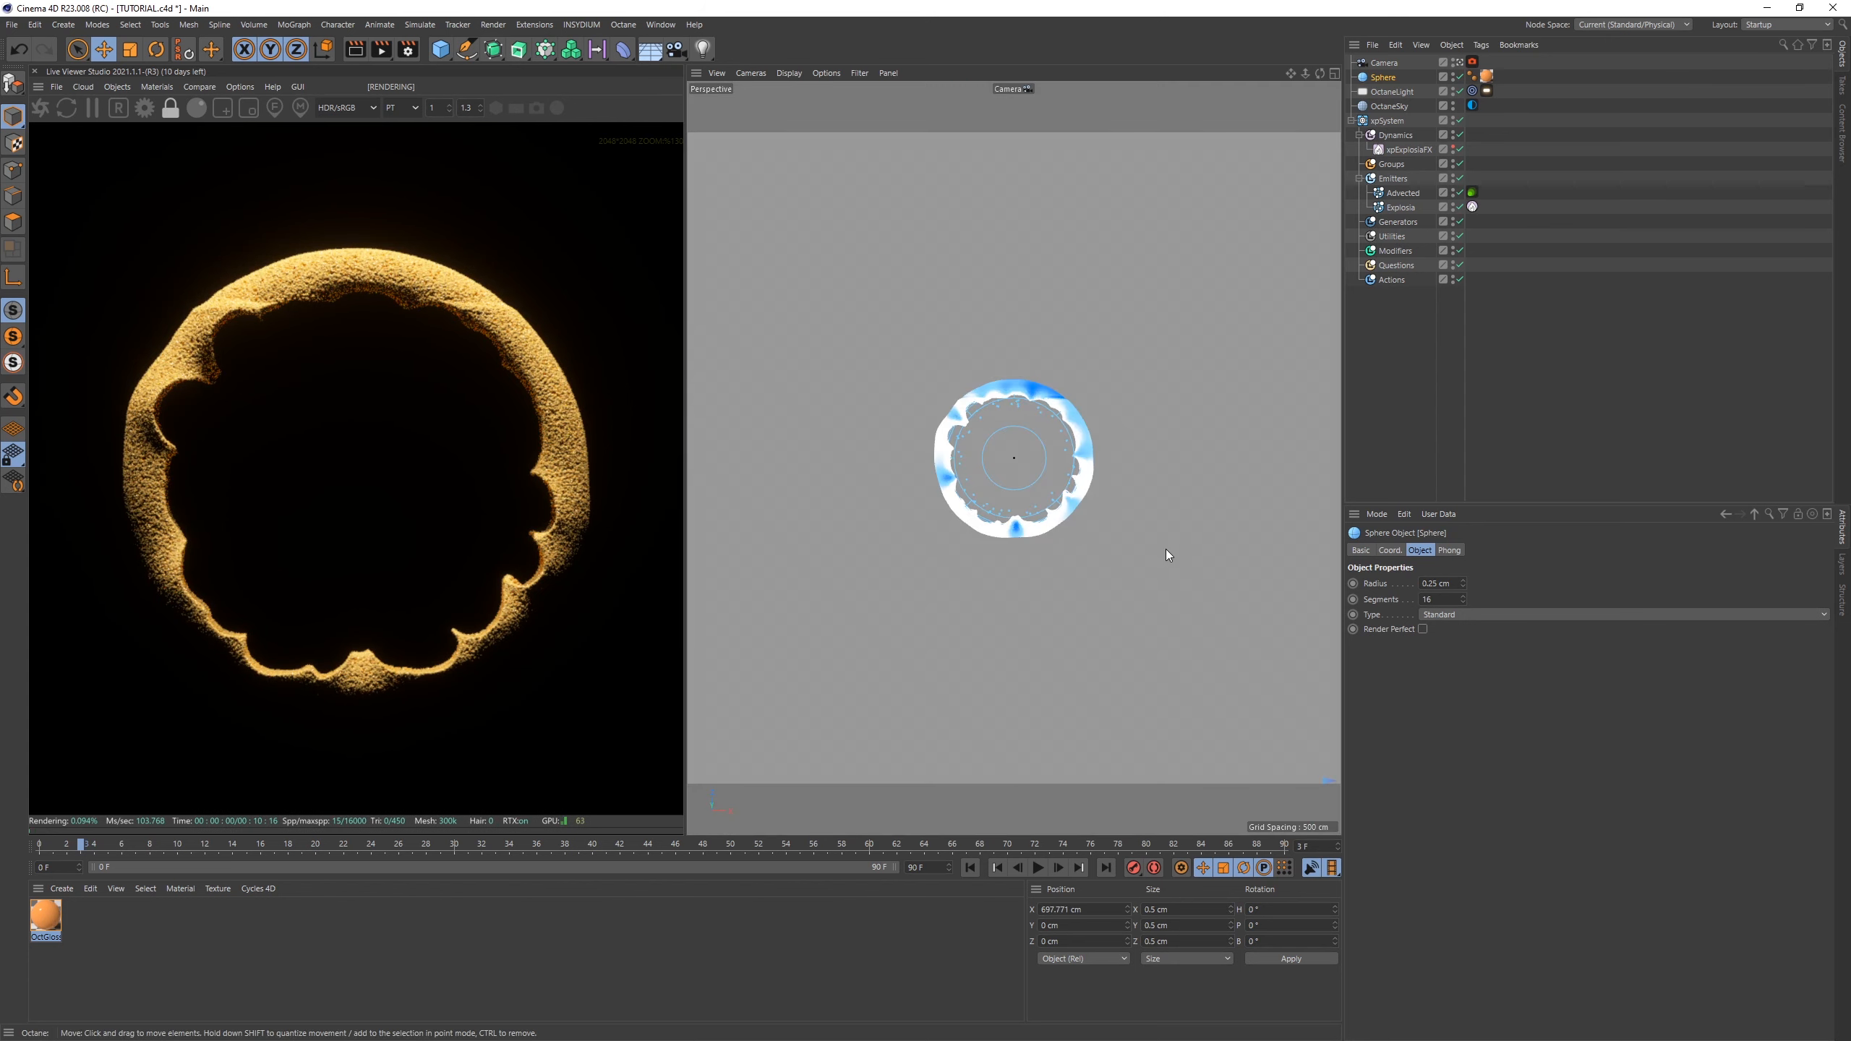
- Add an xpScale control modifier with Particle Radius as the parameter to change and Set Value as the operation
{"action": "left_click", "coordinate": [1395, 250]}
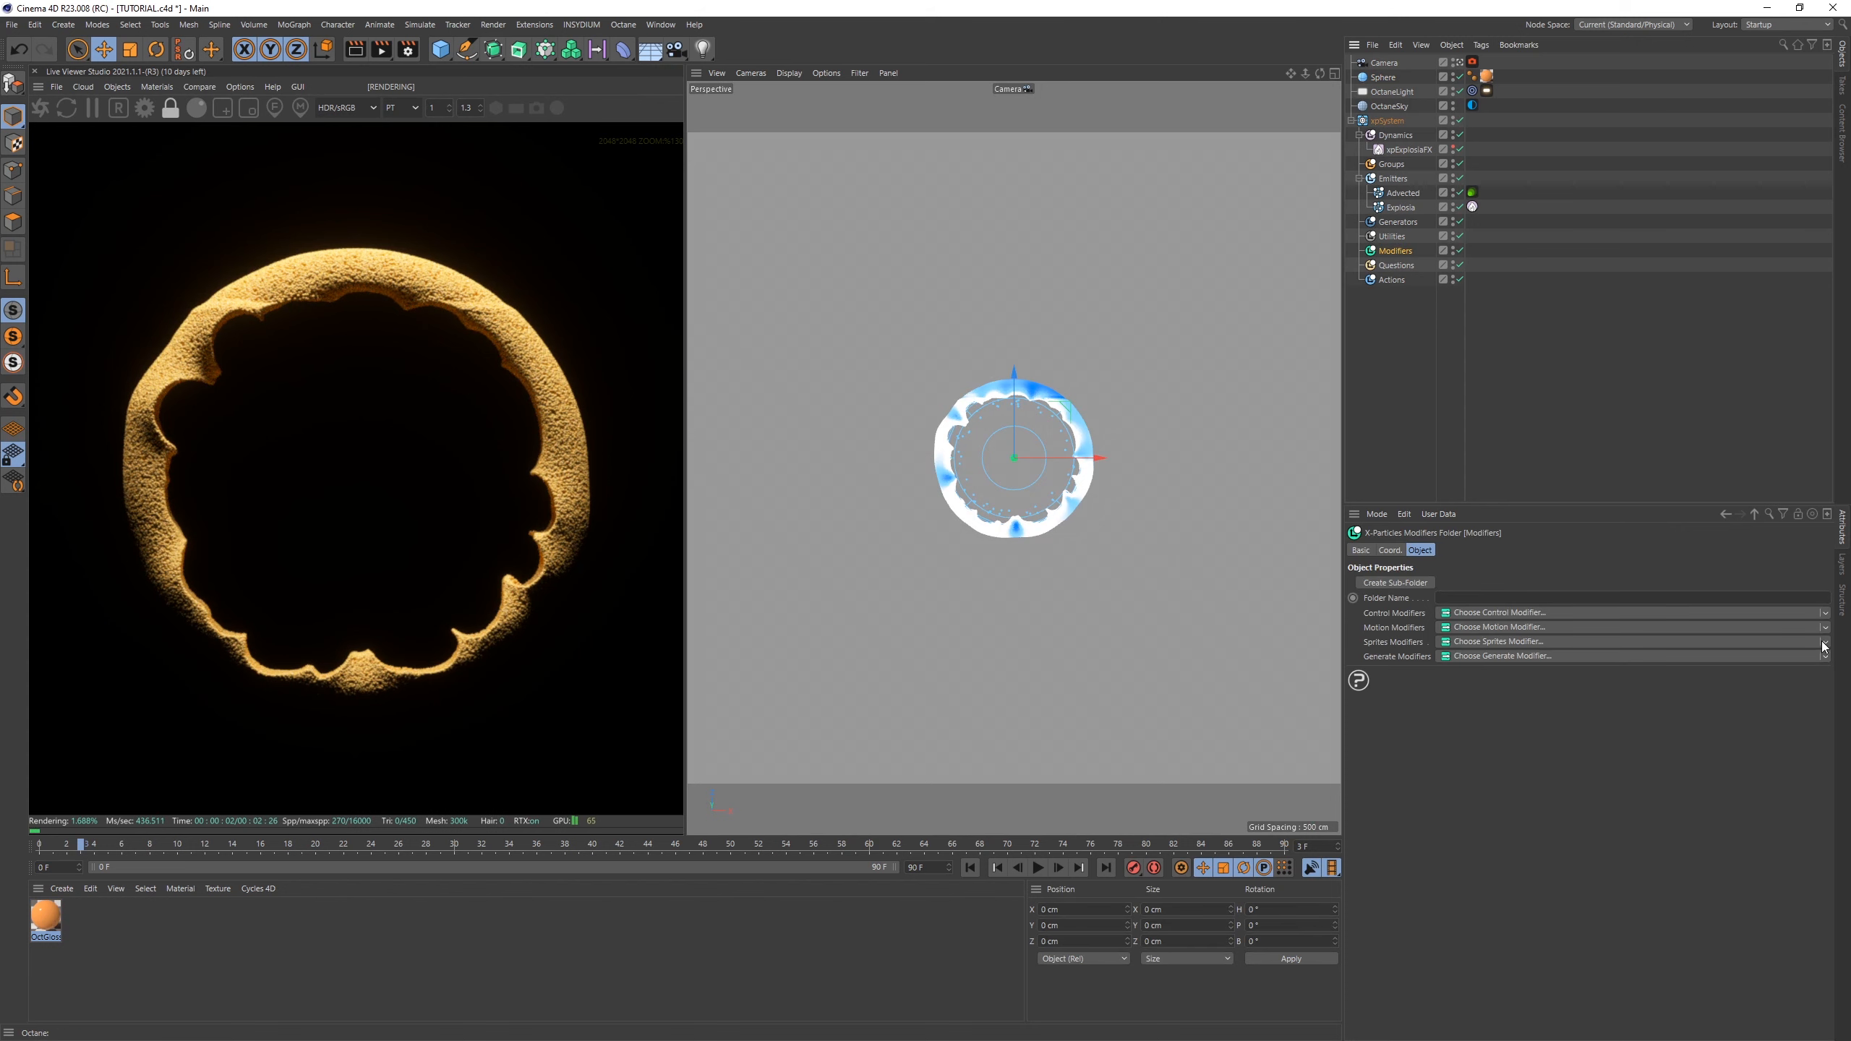
{"action": "left_click", "coordinate": [1825, 613]}
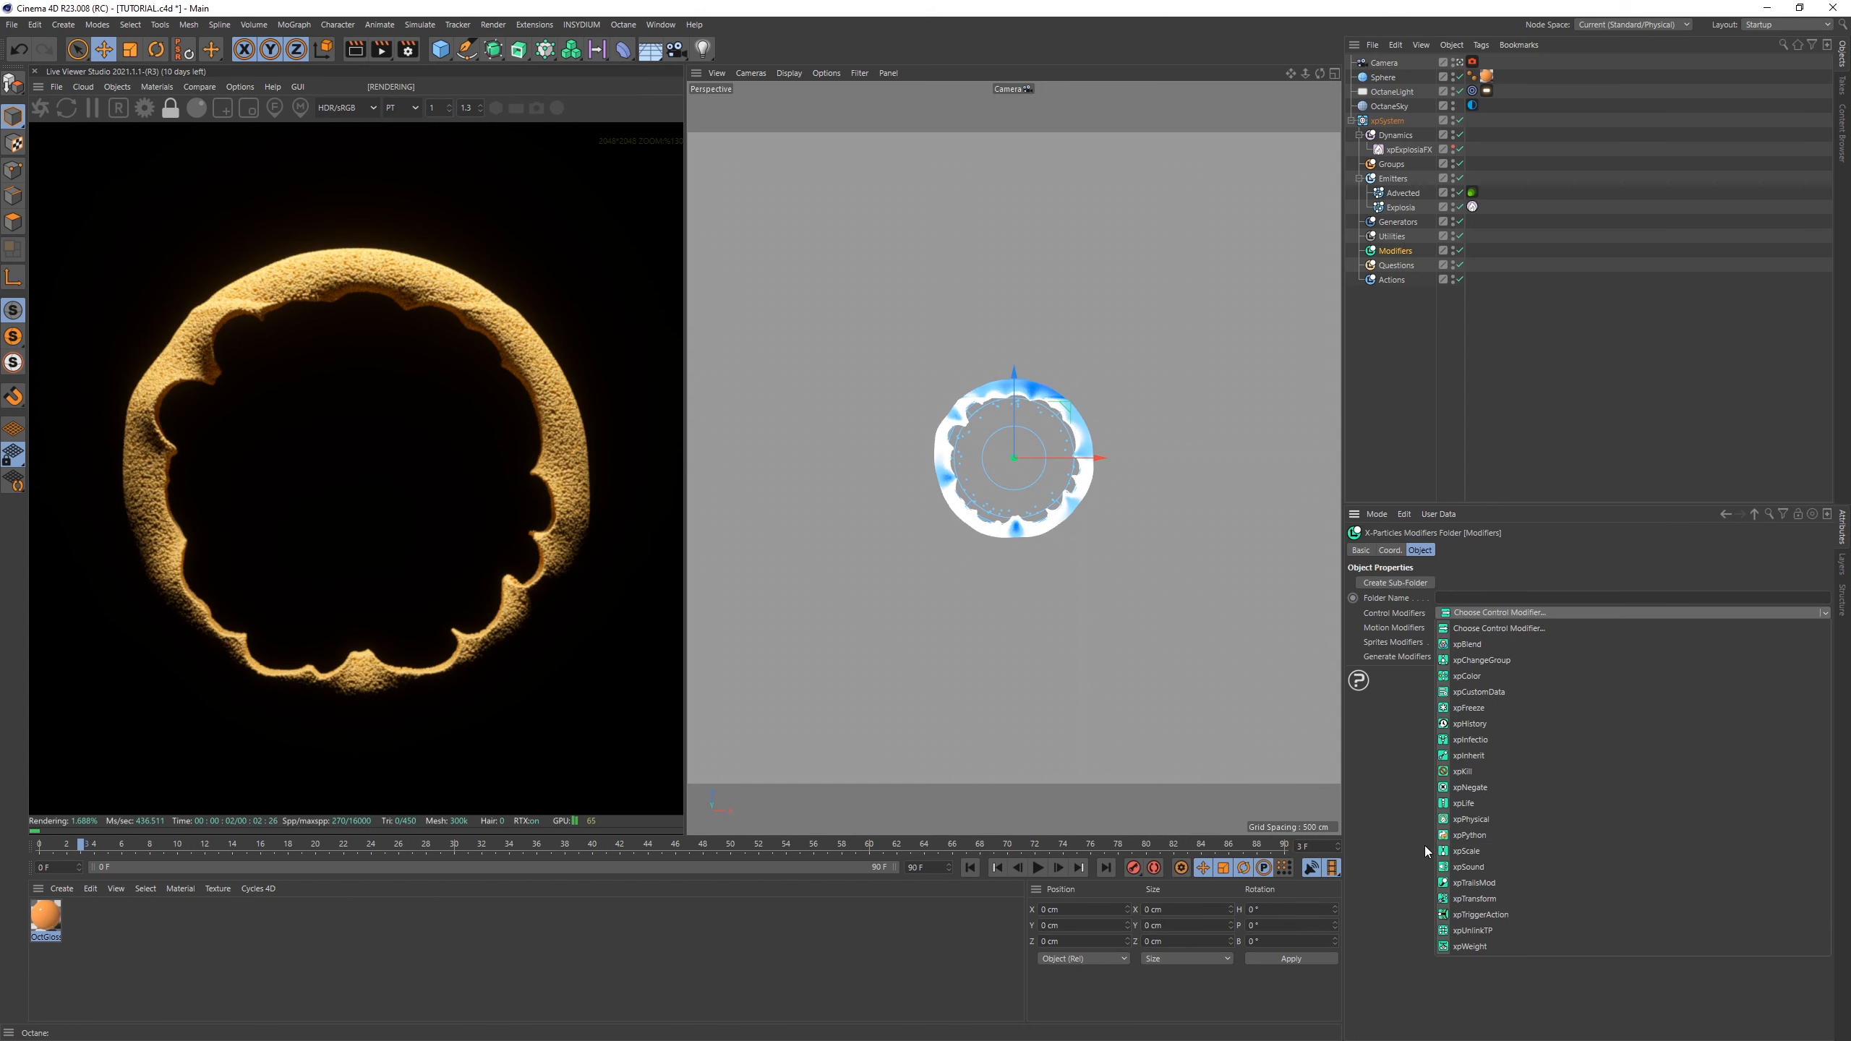
{"action": "left_click", "coordinate": [1466, 851]}
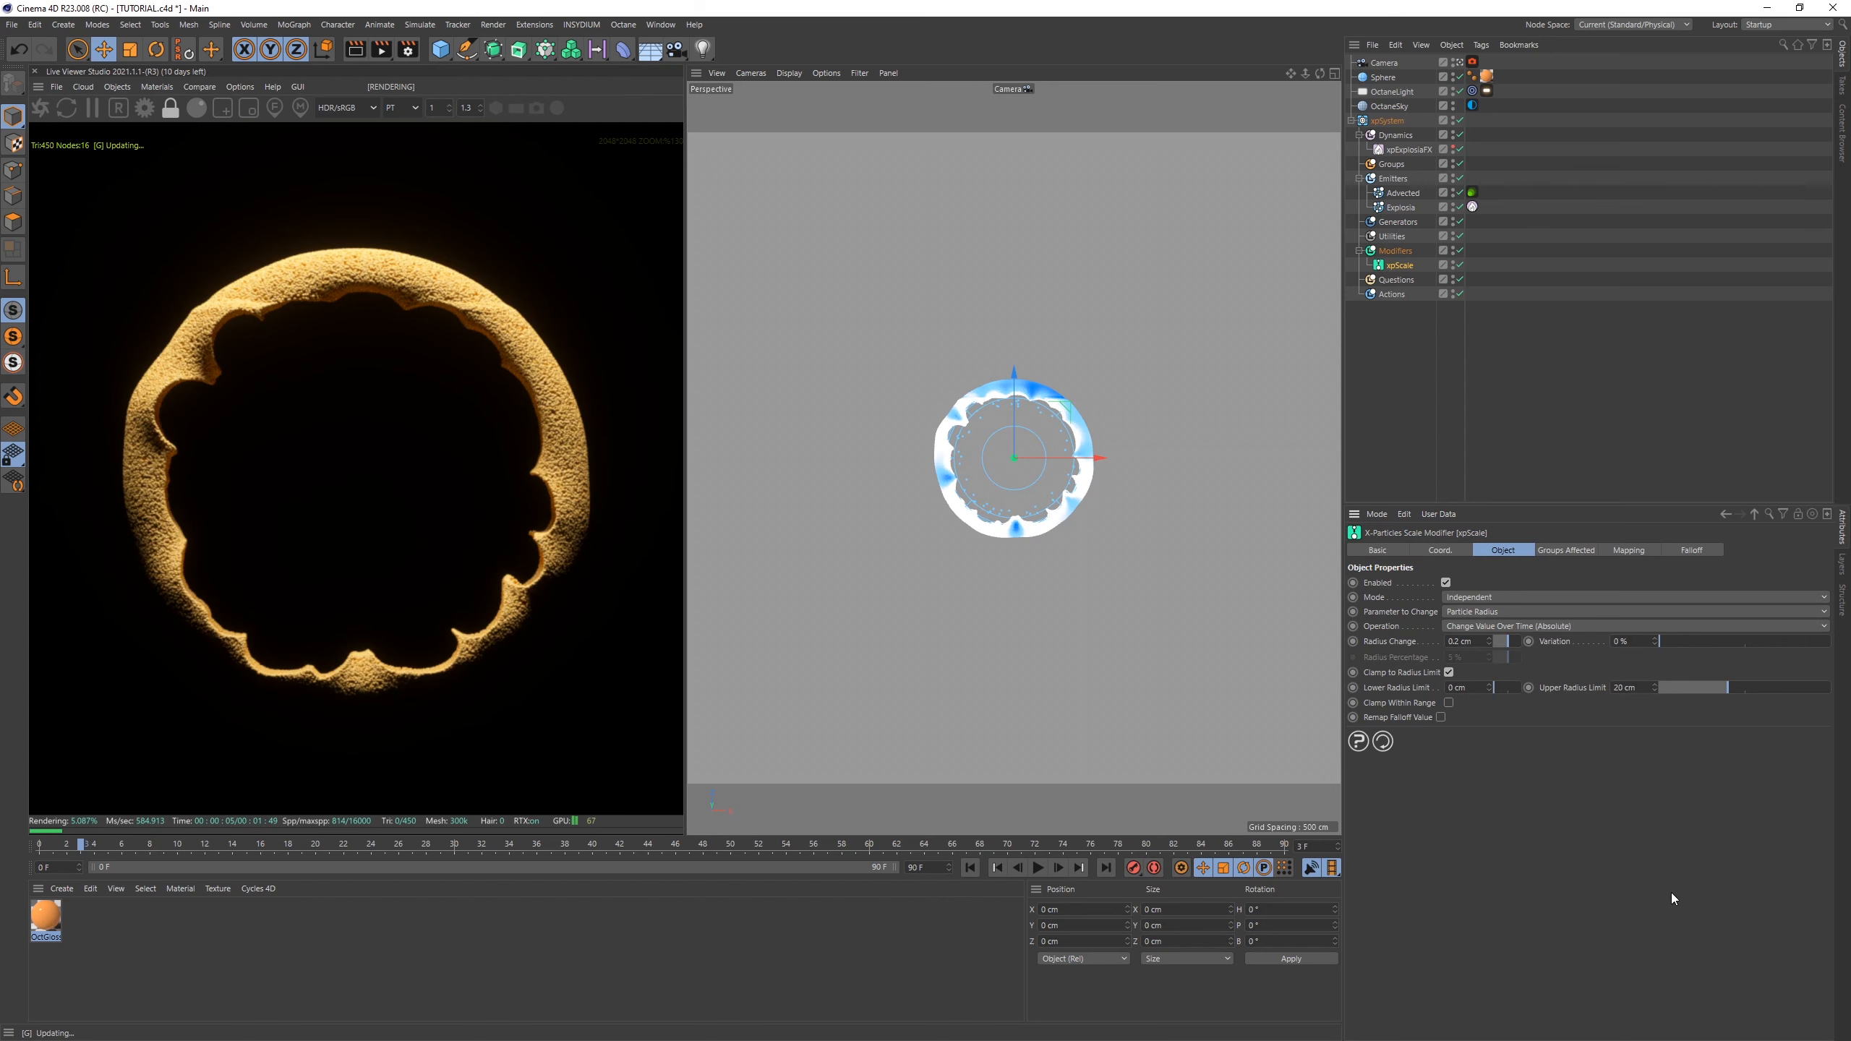
{"action": "left_click", "coordinate": [1825, 612]}
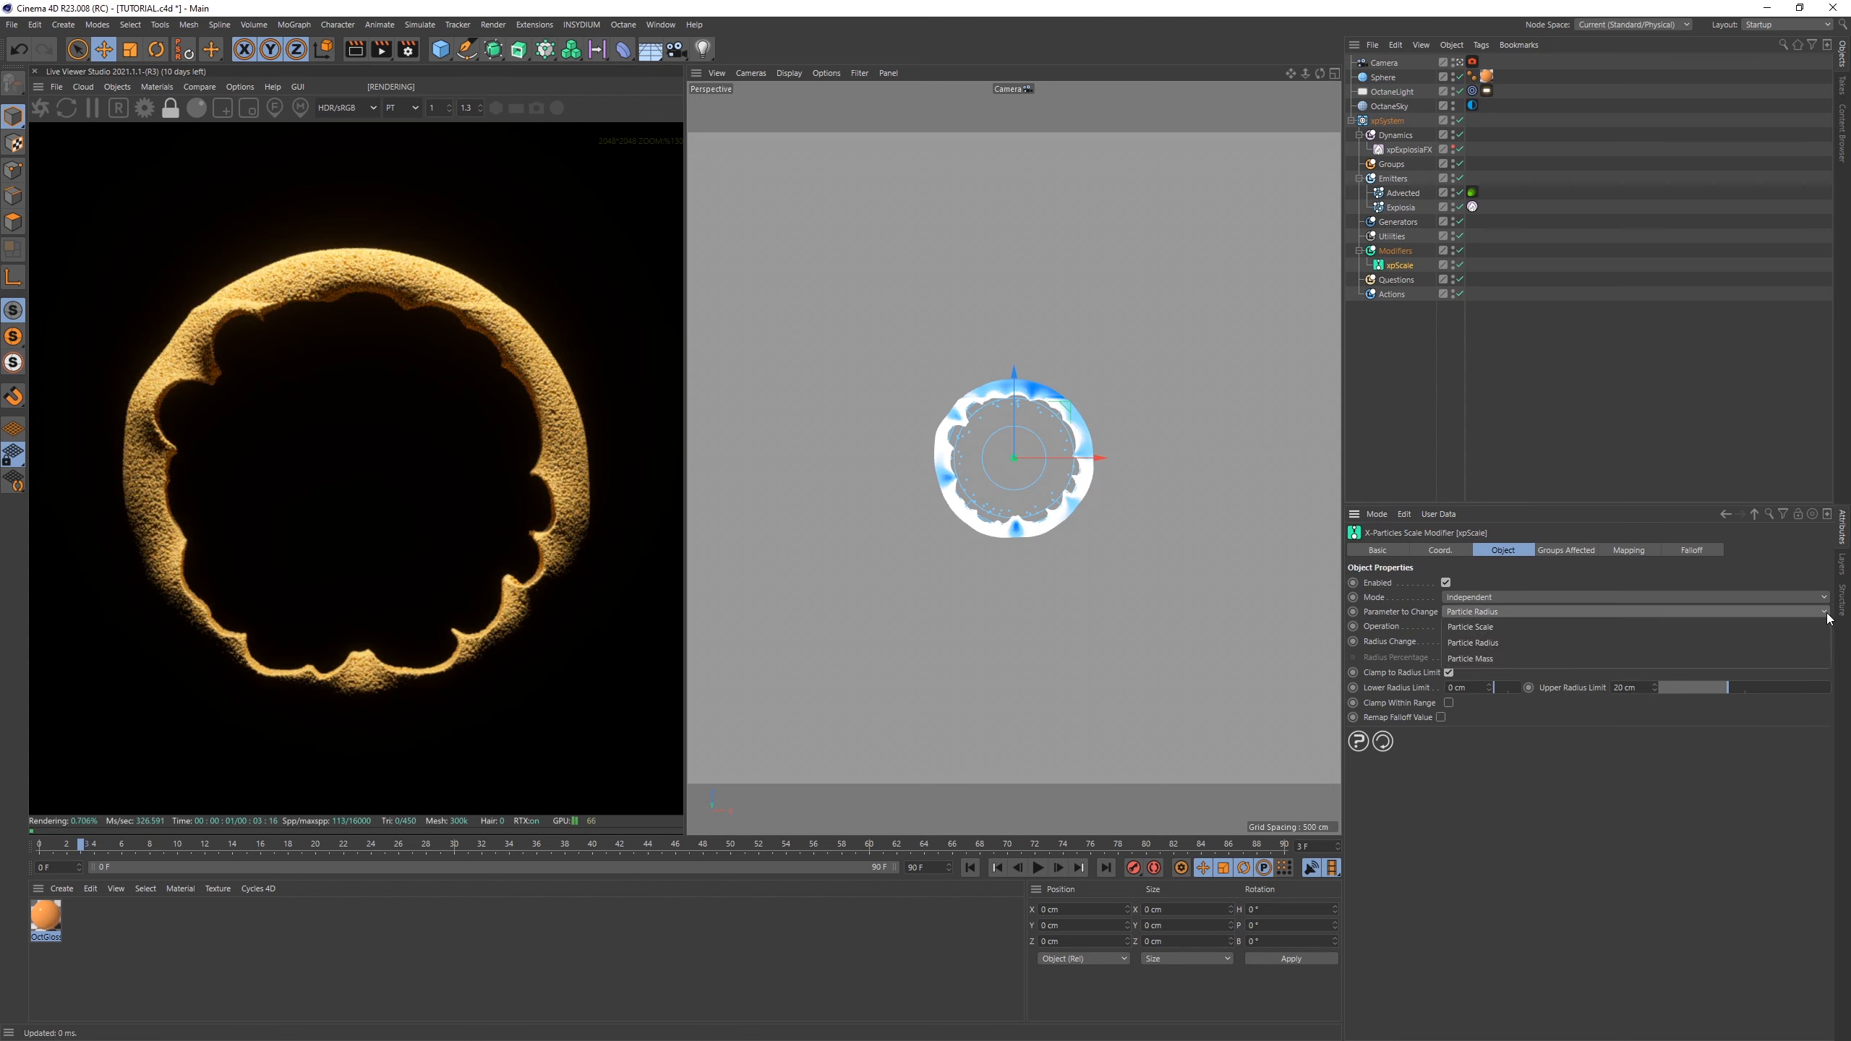
{"action": "left_click", "coordinate": [1456, 642]}
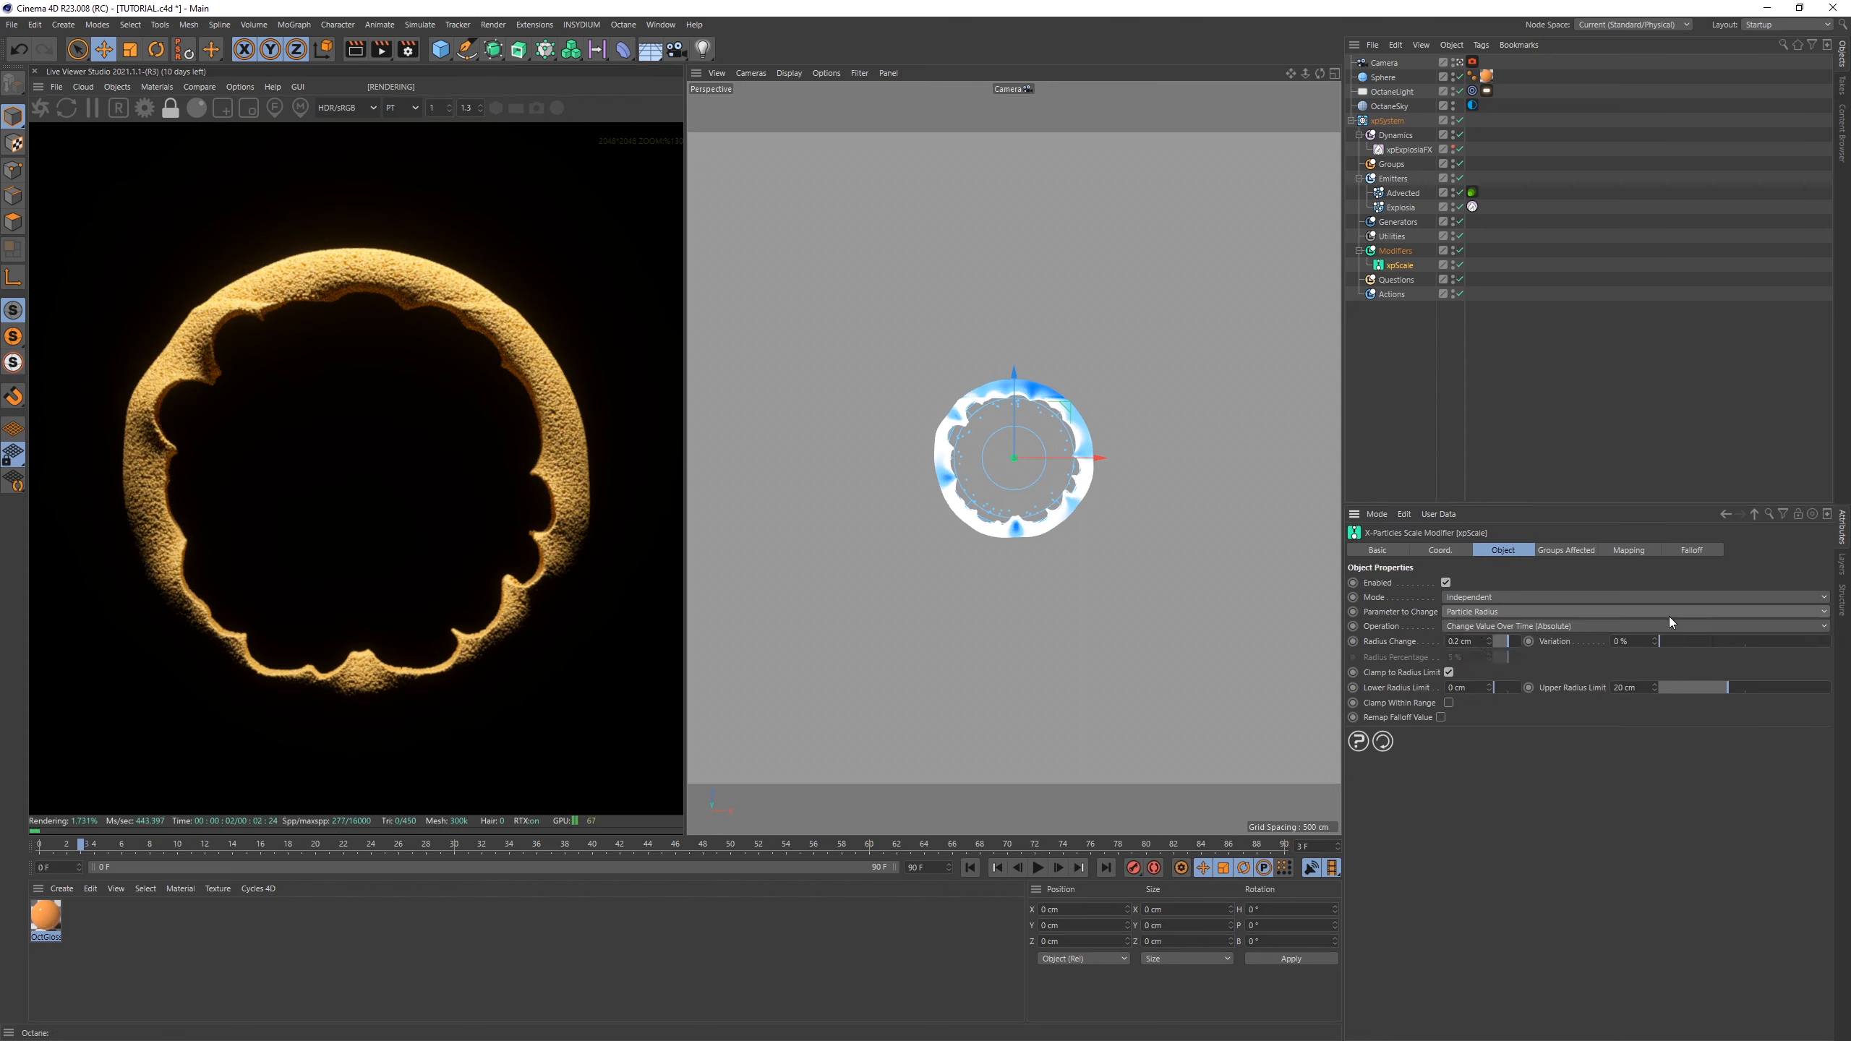
{"action": "left_click", "coordinate": [1645, 624]}
{"action": "left_click", "coordinate": [1494, 664]}
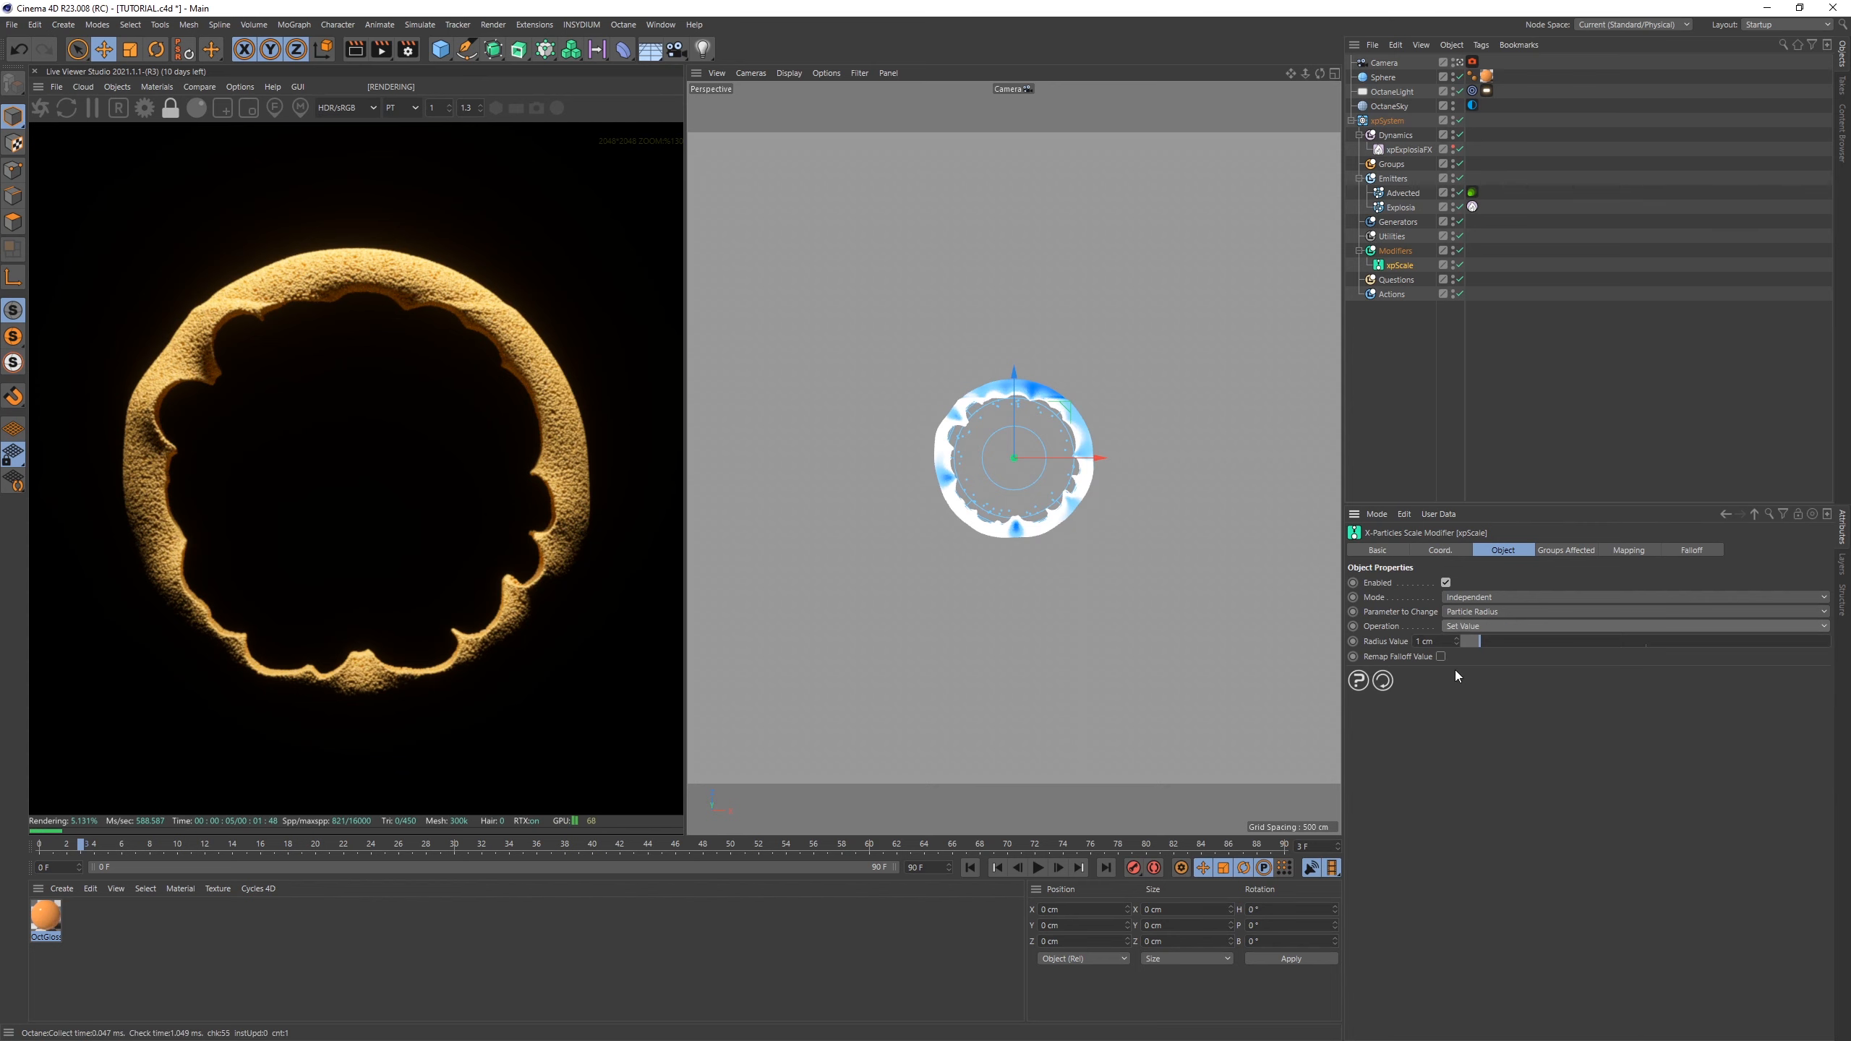
- Add a mapping of Radius Value to Age, with a spline point near 0.1 that makes the curve rise steeply to almost full value
{"action": "left_click", "coordinate": [1632, 550]}
{"action": "left_click", "coordinate": [1493, 584]}
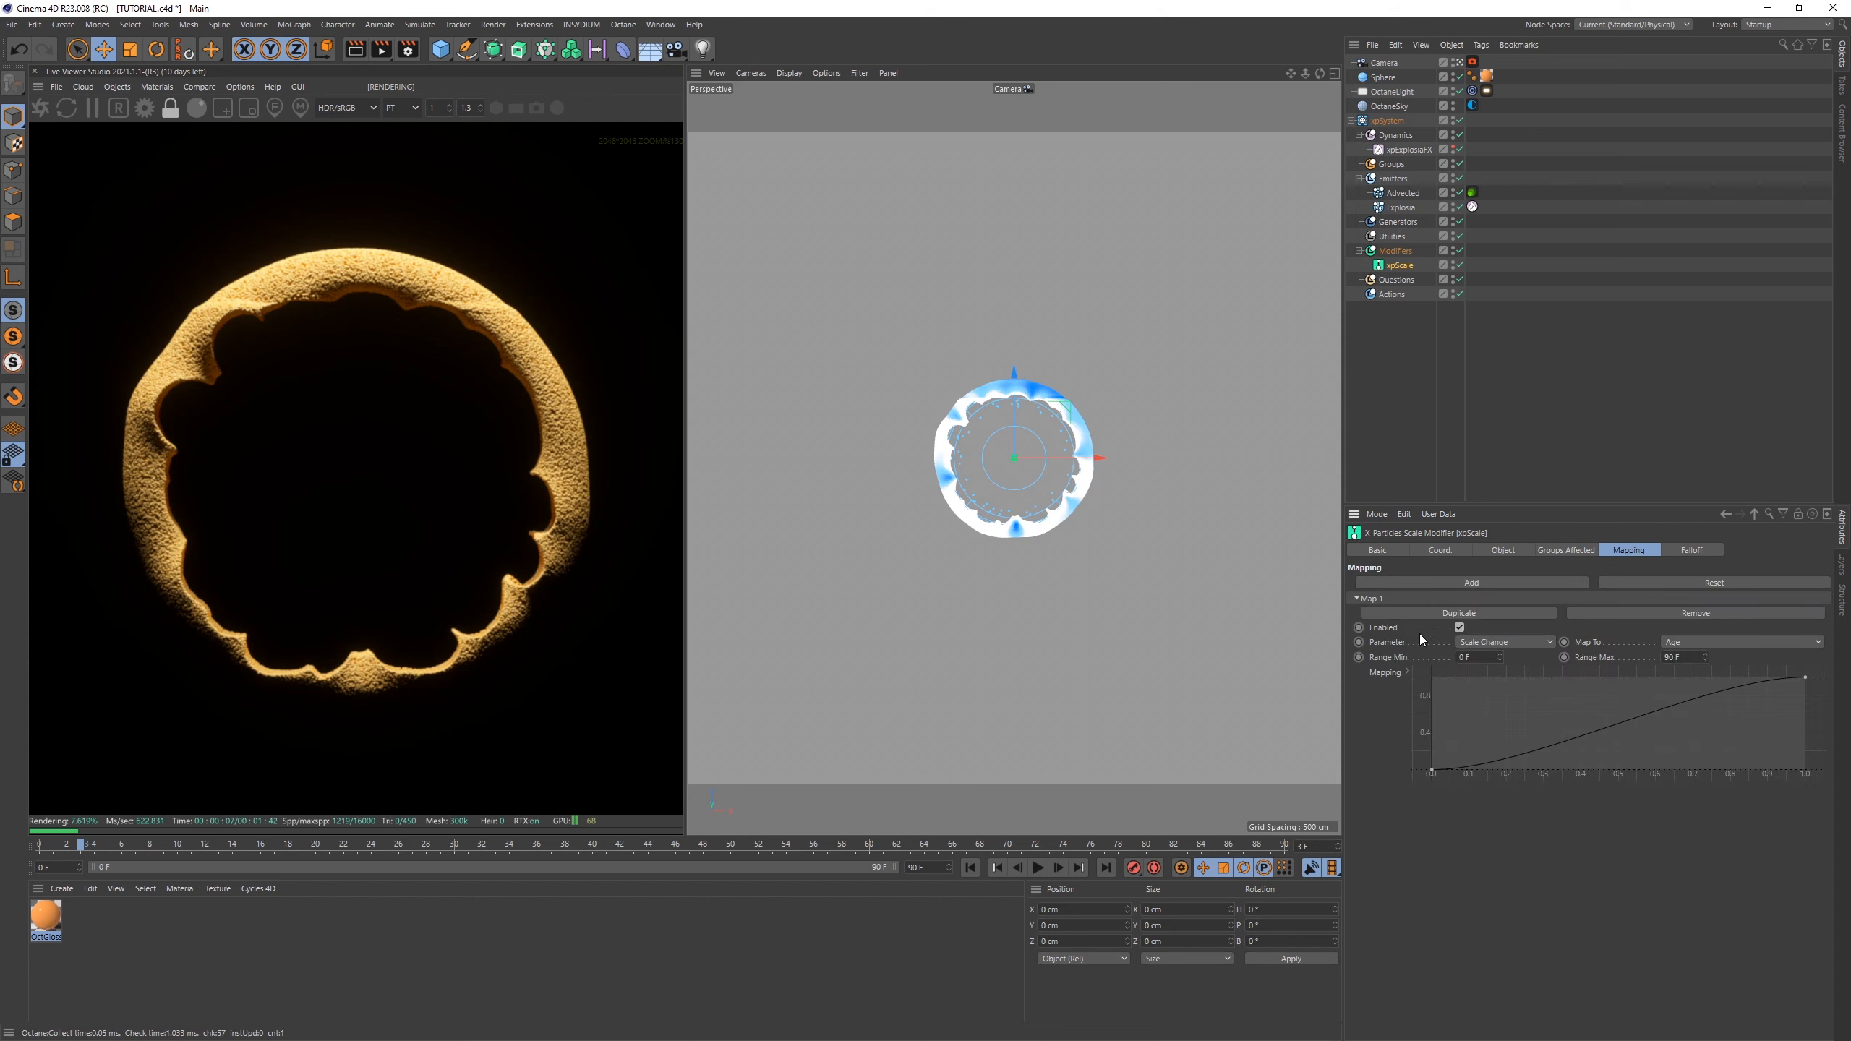
{"action": "left_click", "coordinate": [1522, 644]}
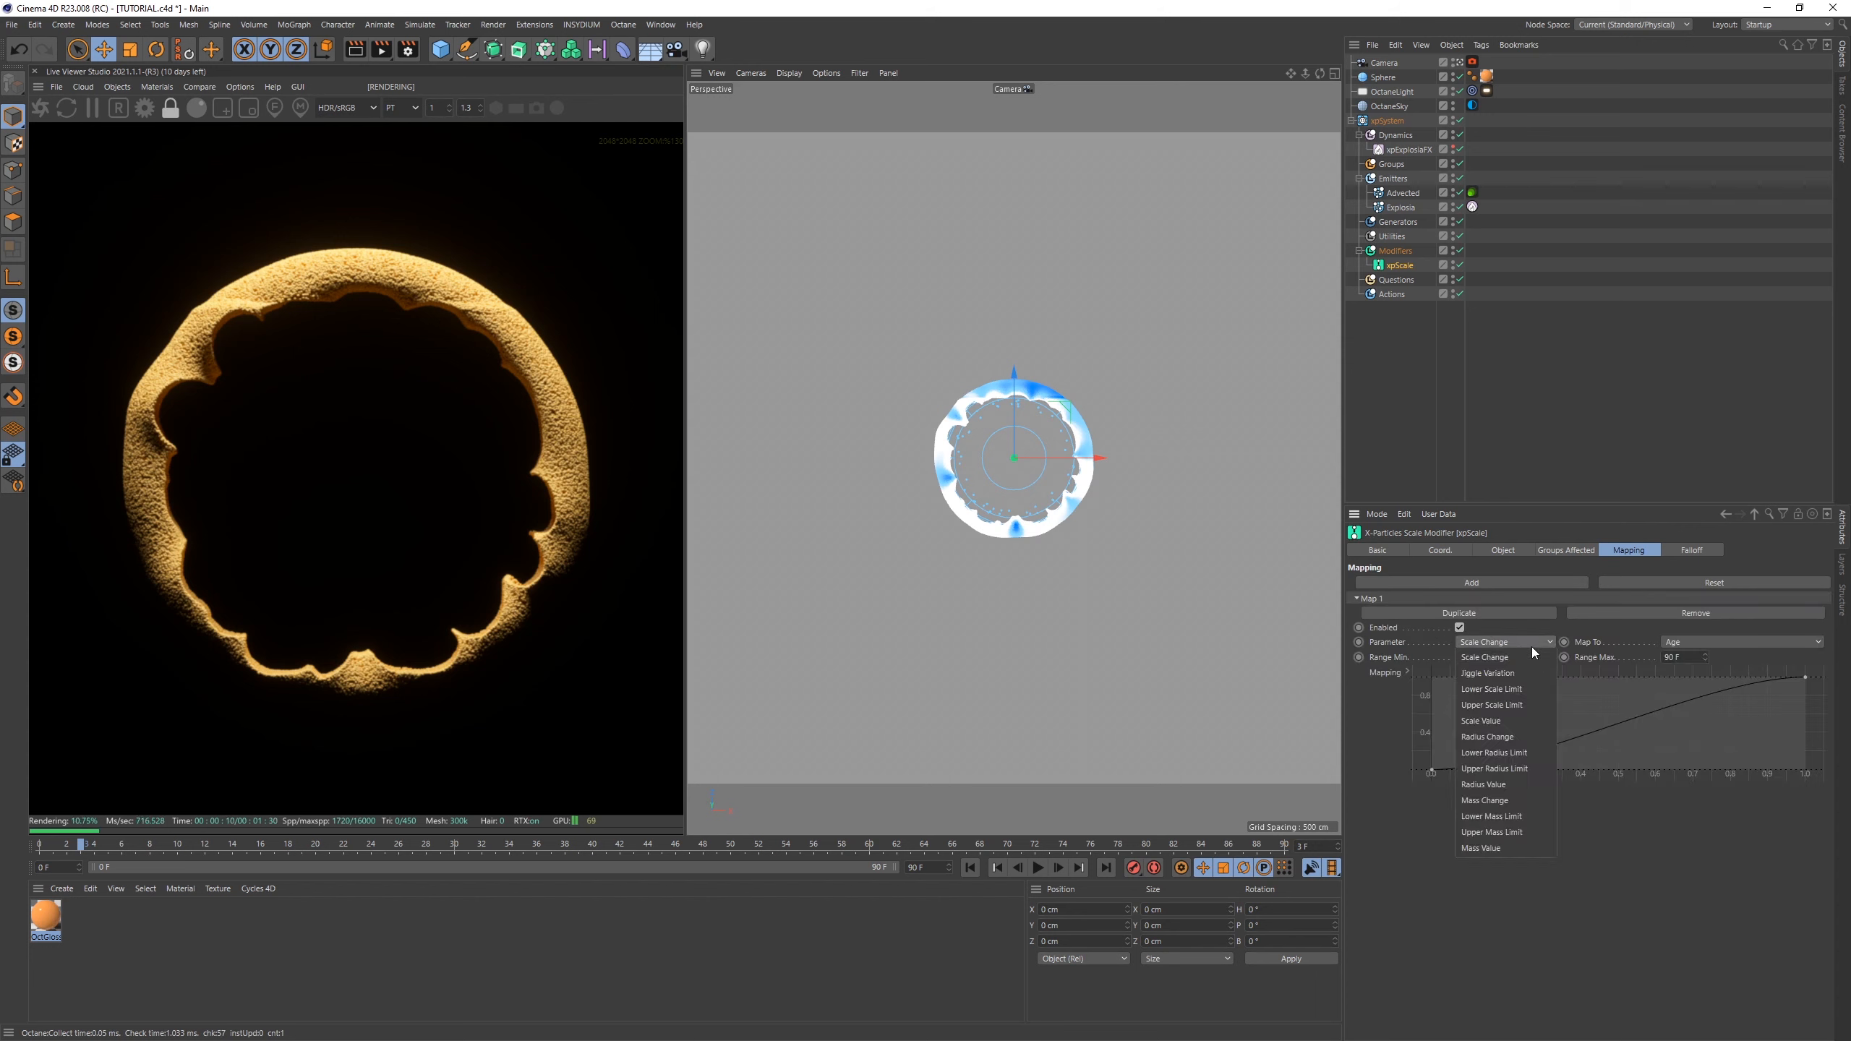
{"action": "left_click", "coordinate": [1512, 785]}
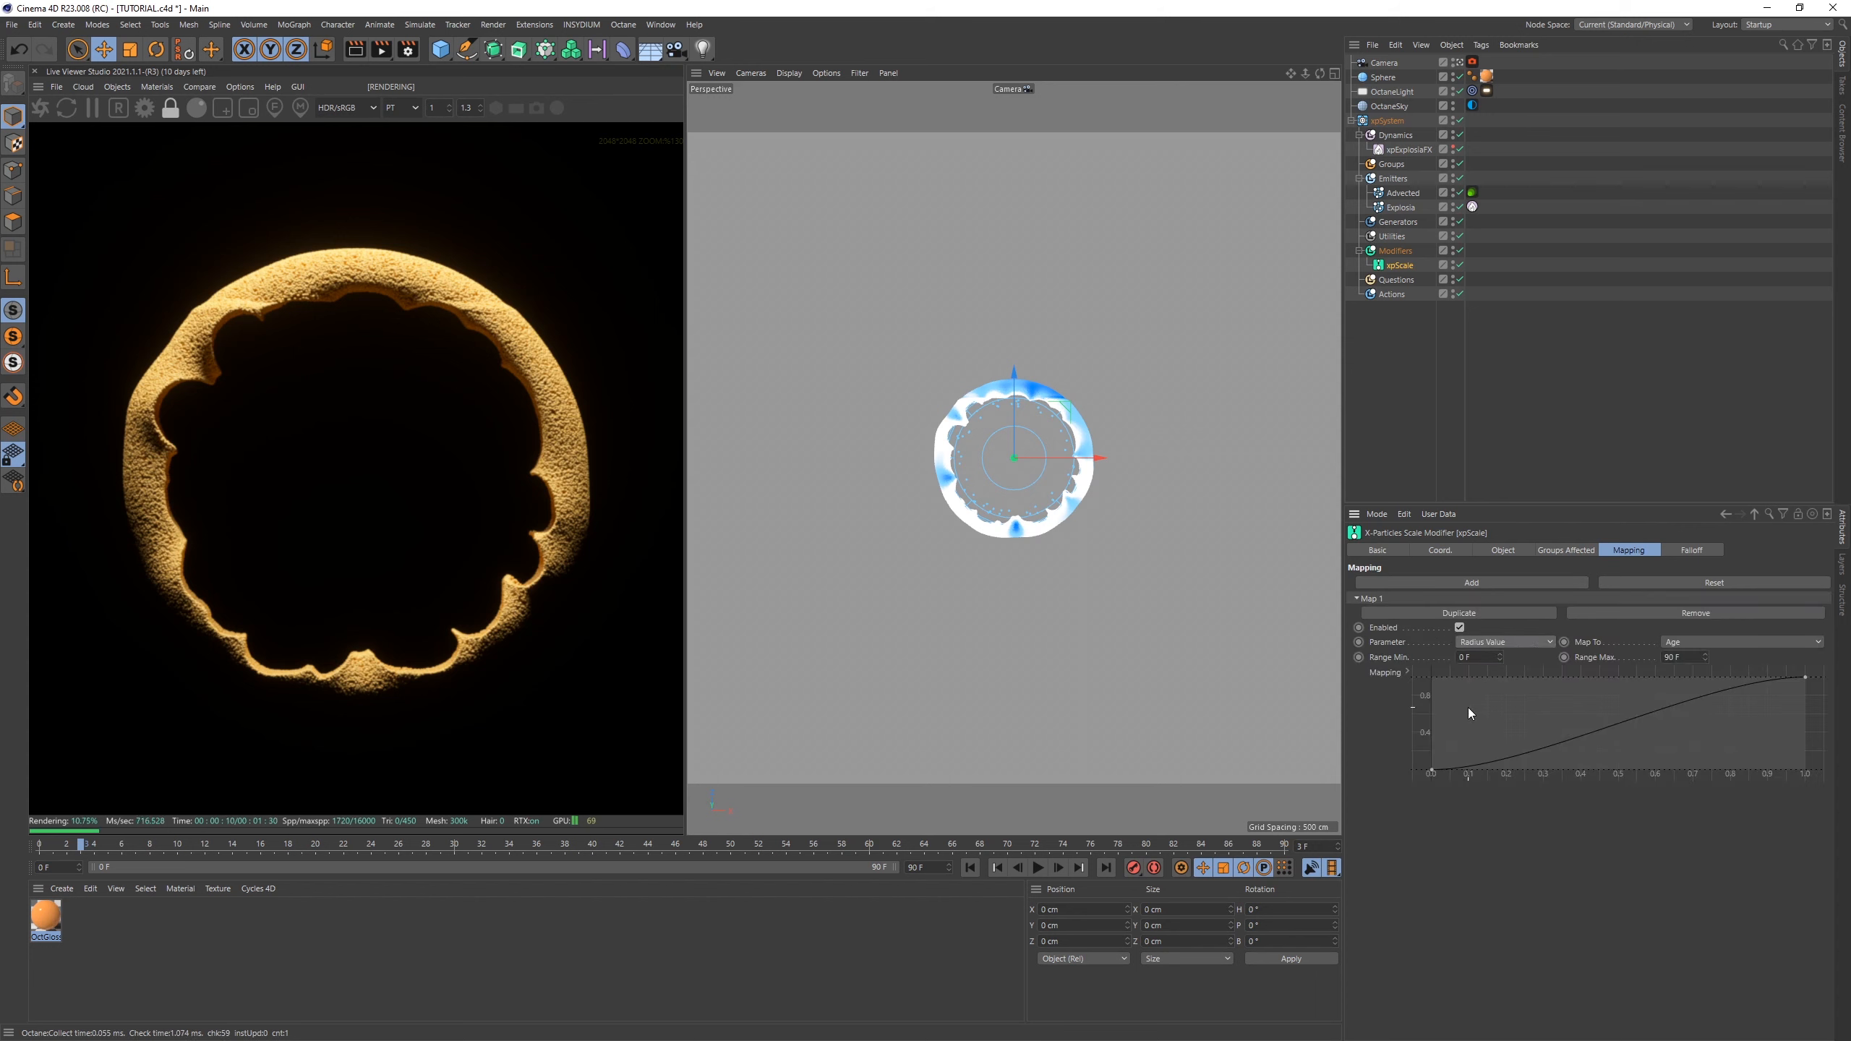
{"action": "left_click", "coordinate": [1510, 761], "text": "ctrl"}
{"action": "left_click_drag", "start_coordinate": [1510, 762], "coordinate": [1465, 684]}
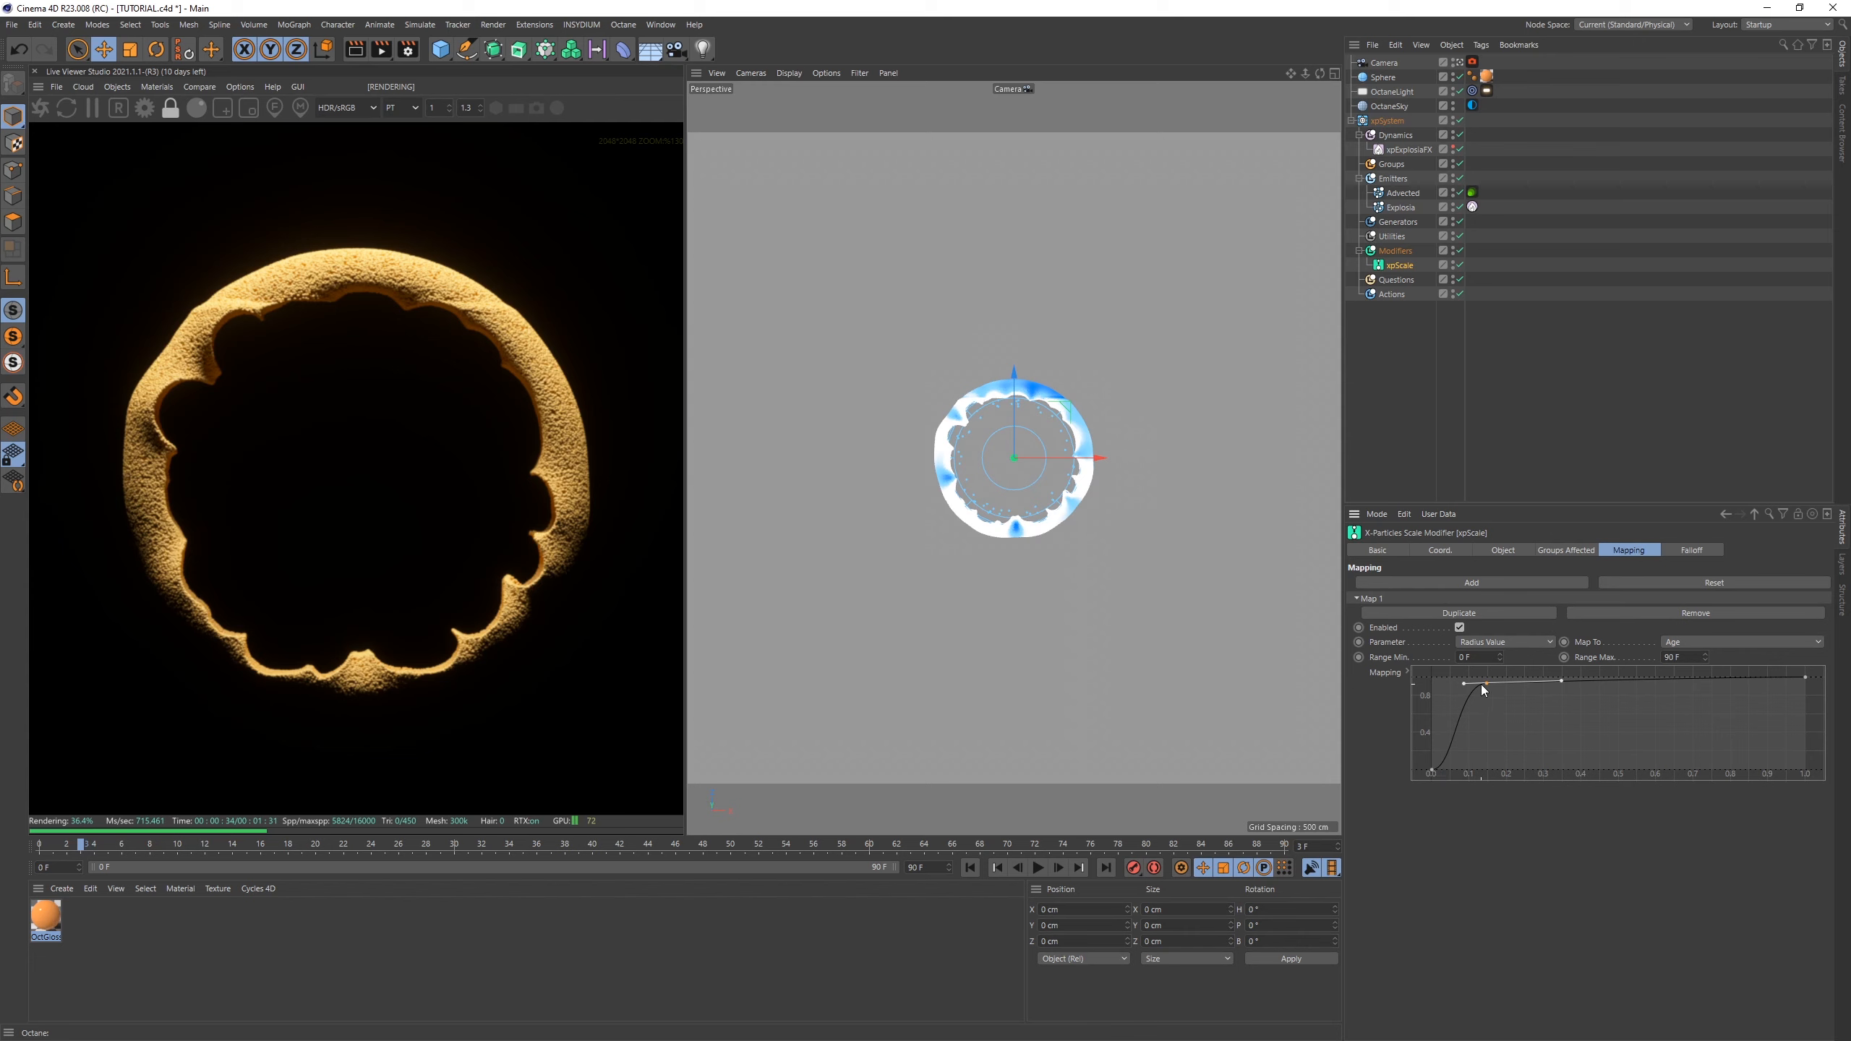
{"action": "left_click_drag", "start_coordinate": [1486, 682], "coordinate": [1475, 682]}
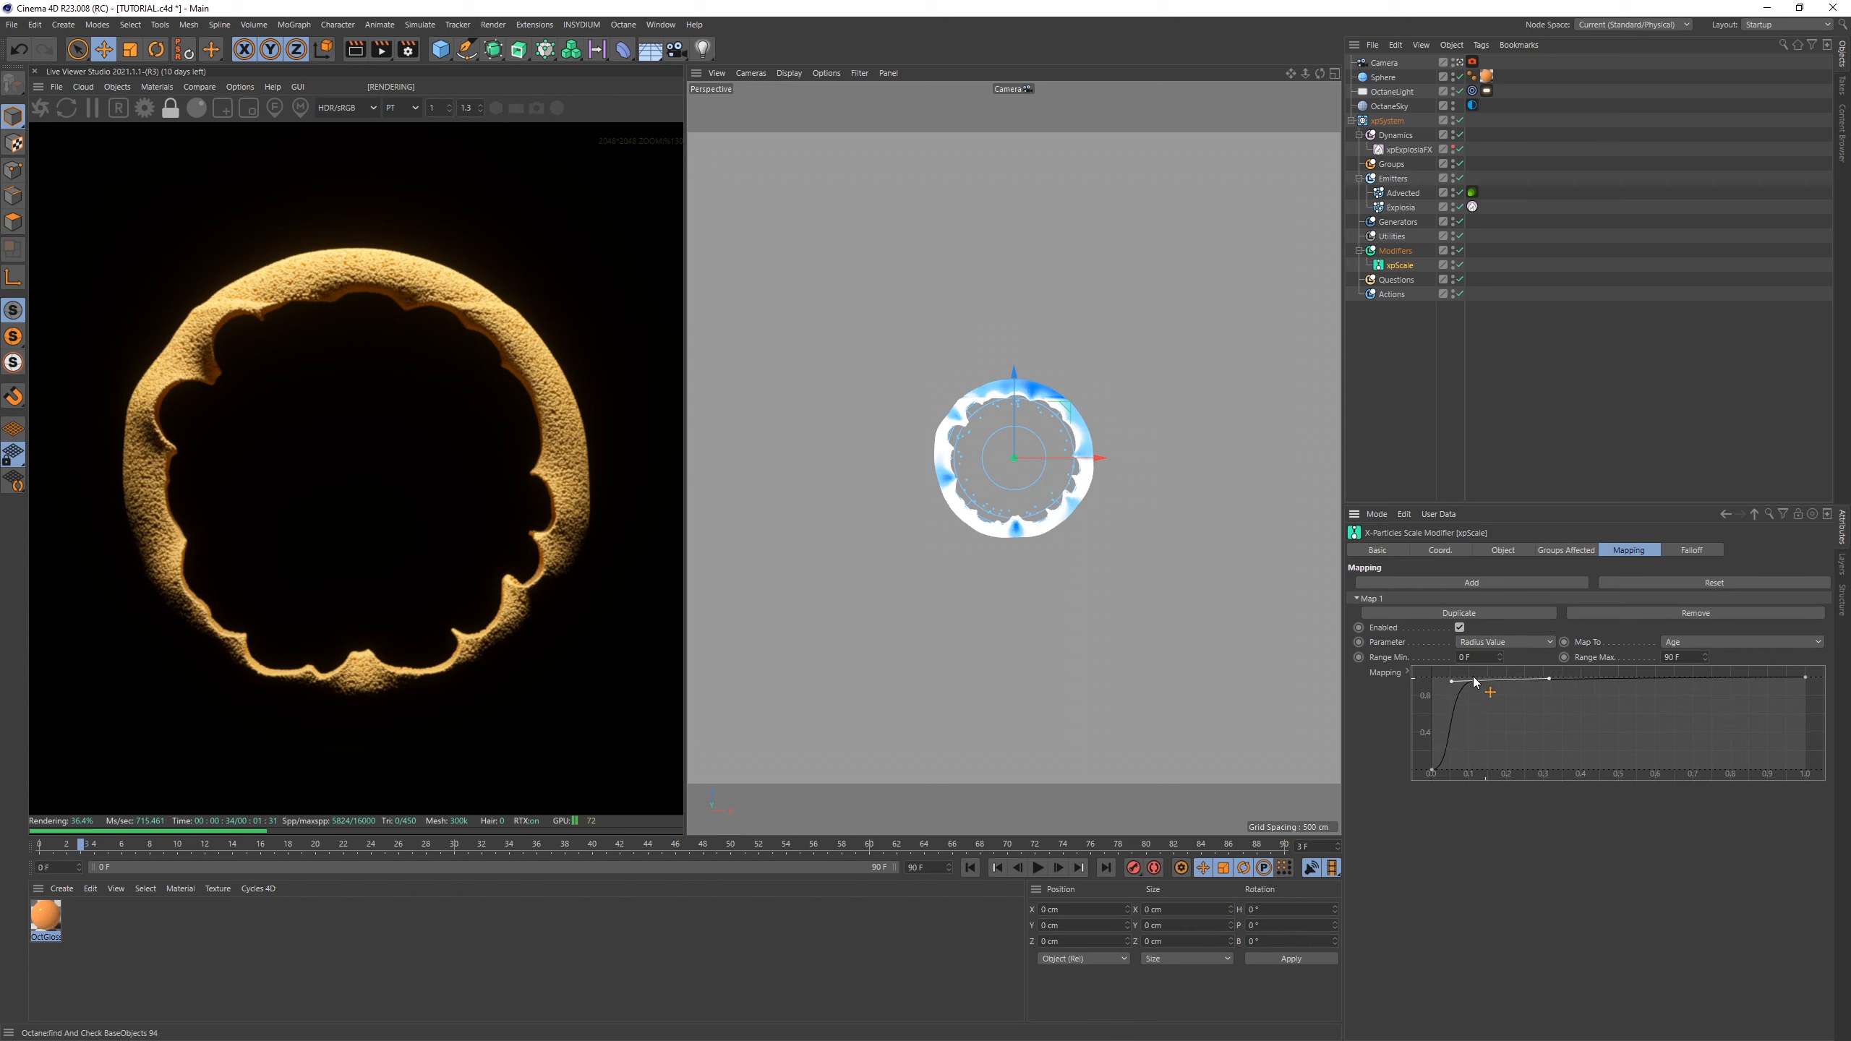
- Replay the simulation from the start to frame 8 and inspect how the particles behave with the scale modifier
{"action": "left_click", "coordinate": [976, 868]}
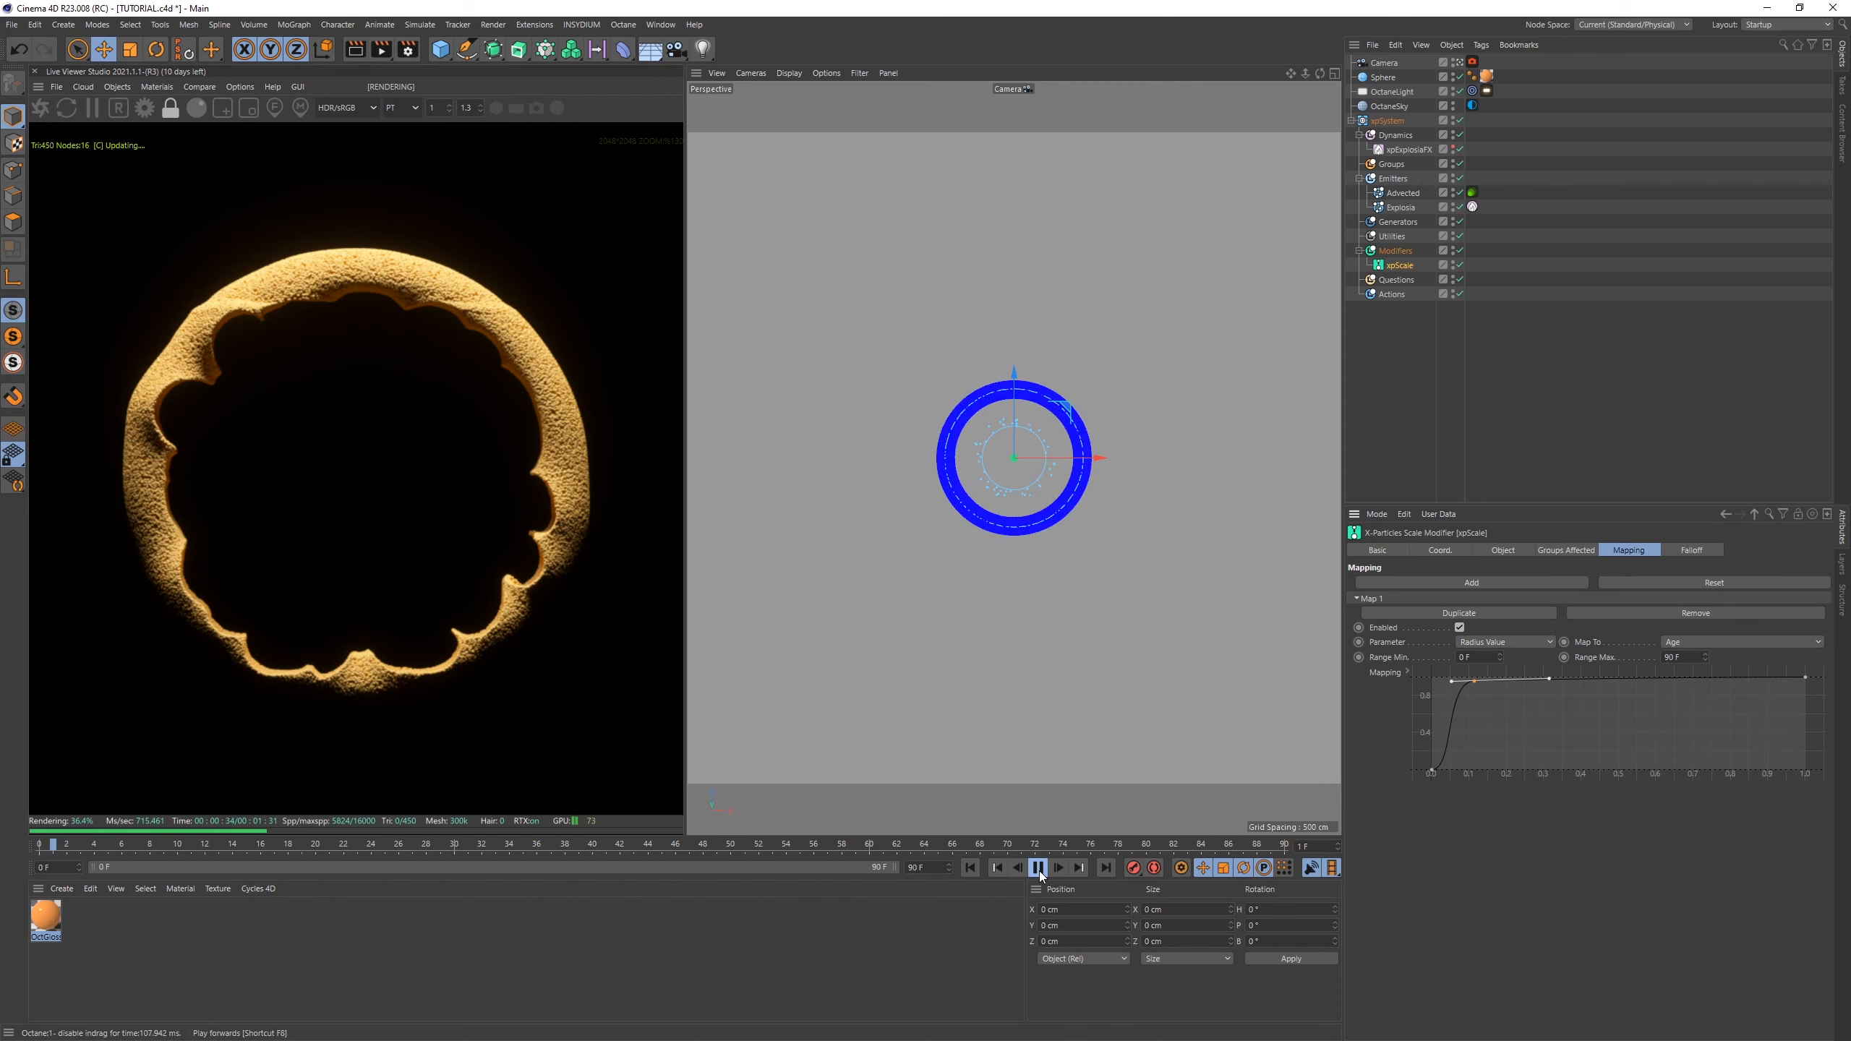
{"action": "left_click", "coordinate": [1038, 868]}
{"action": "left_click", "coordinate": [1039, 868]}
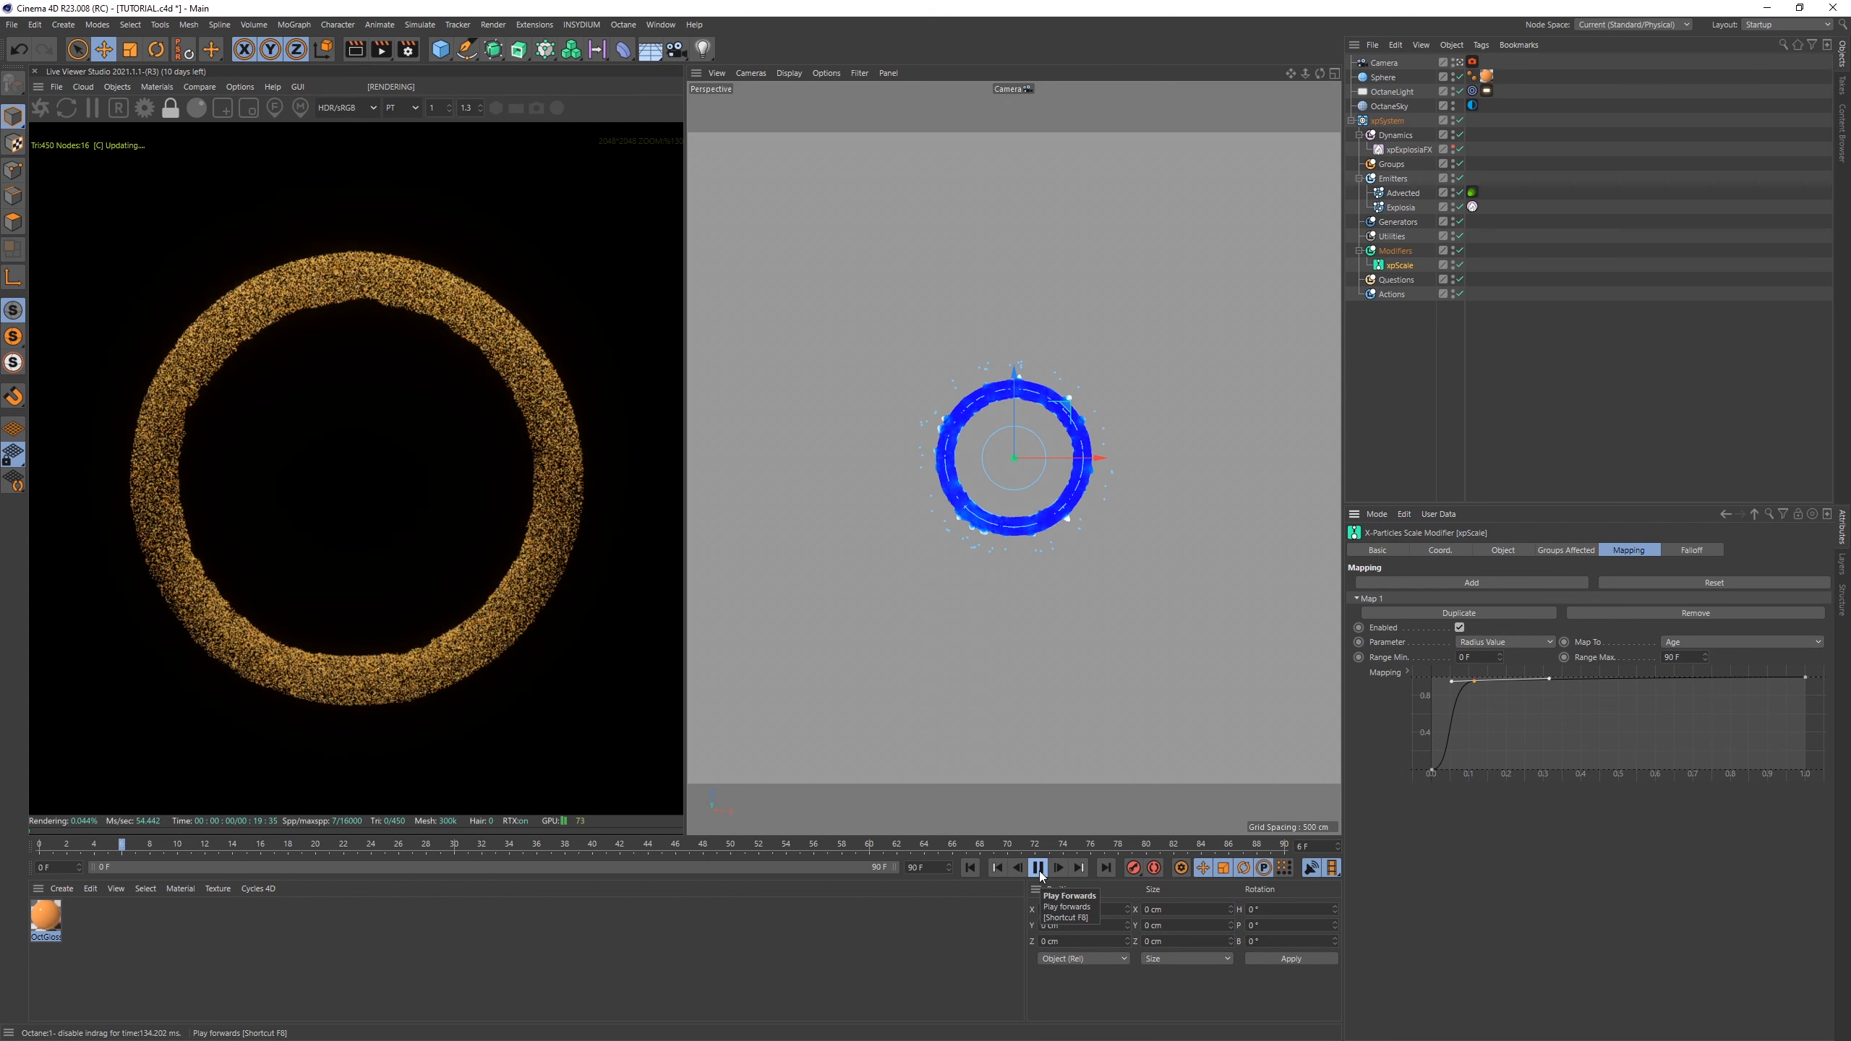
{"action": "left_click", "coordinate": [1038, 867]}
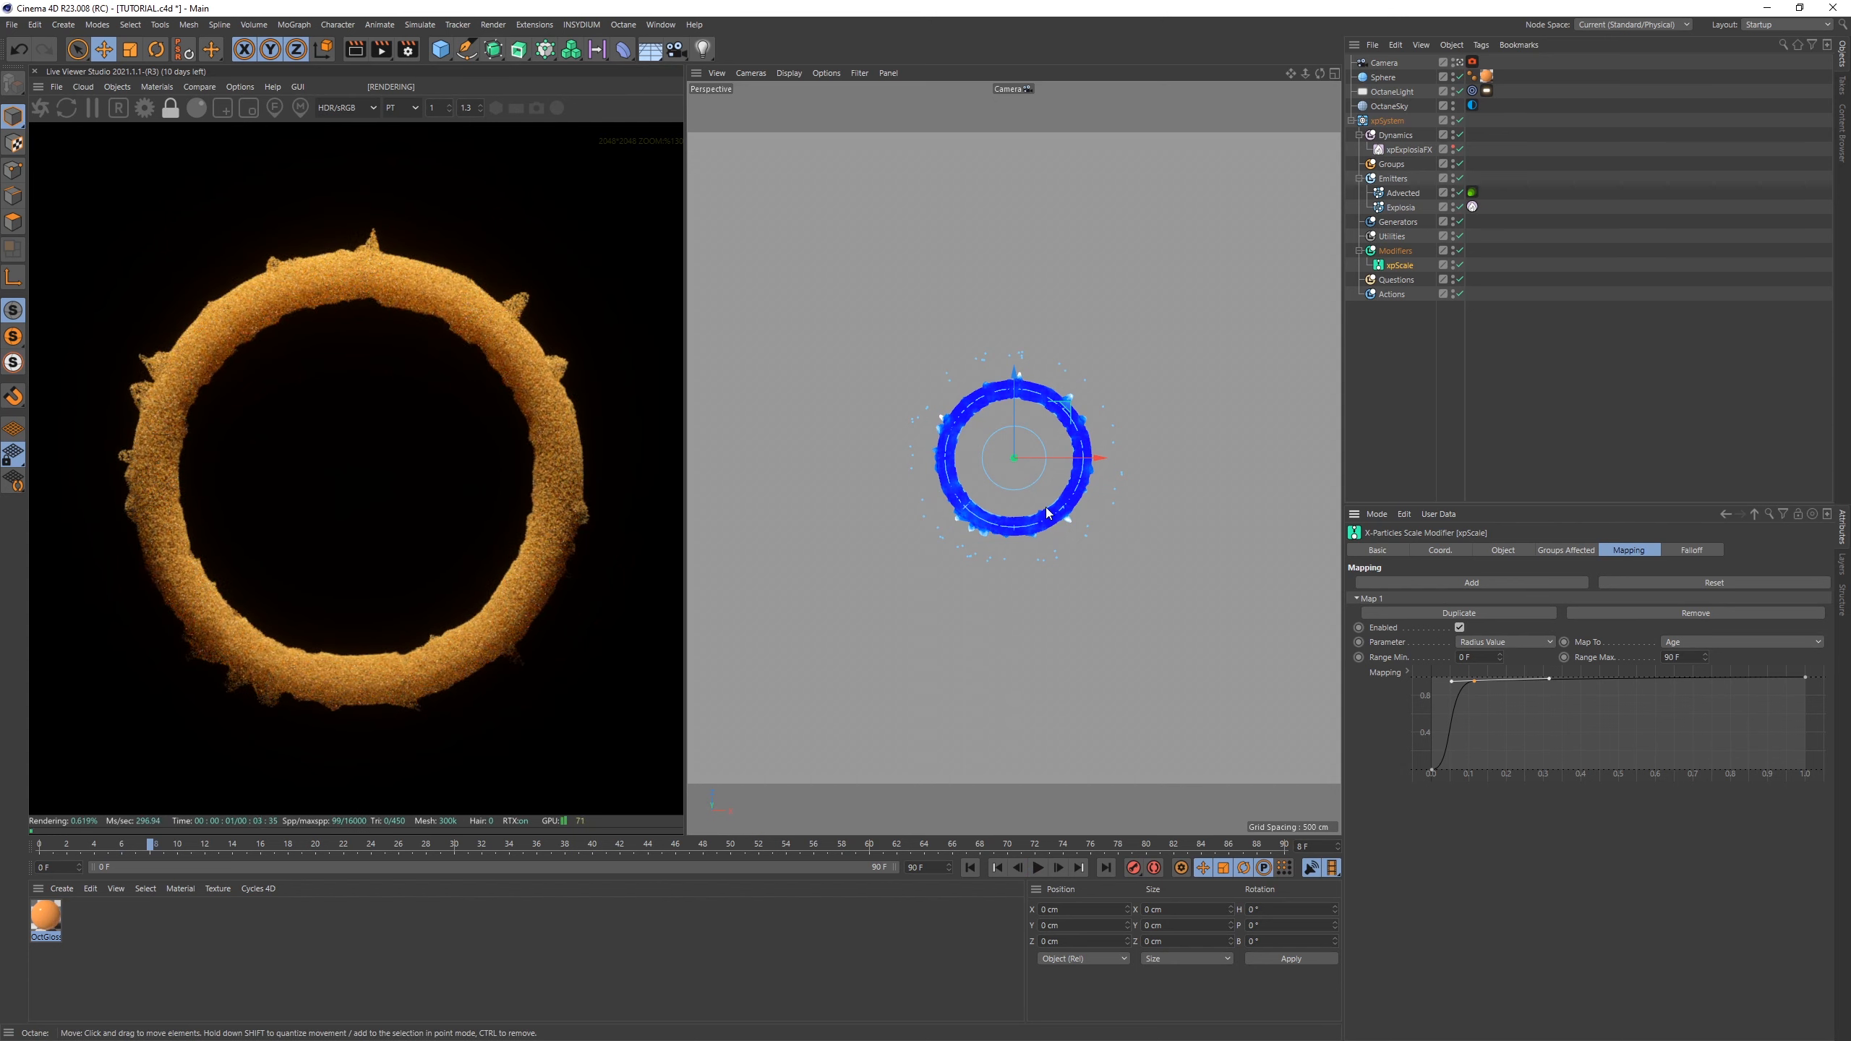
- Exclude the xpScale modifier from the Explosia emitter in its Modifiers list
{"action": "left_click", "coordinate": [1400, 207]}
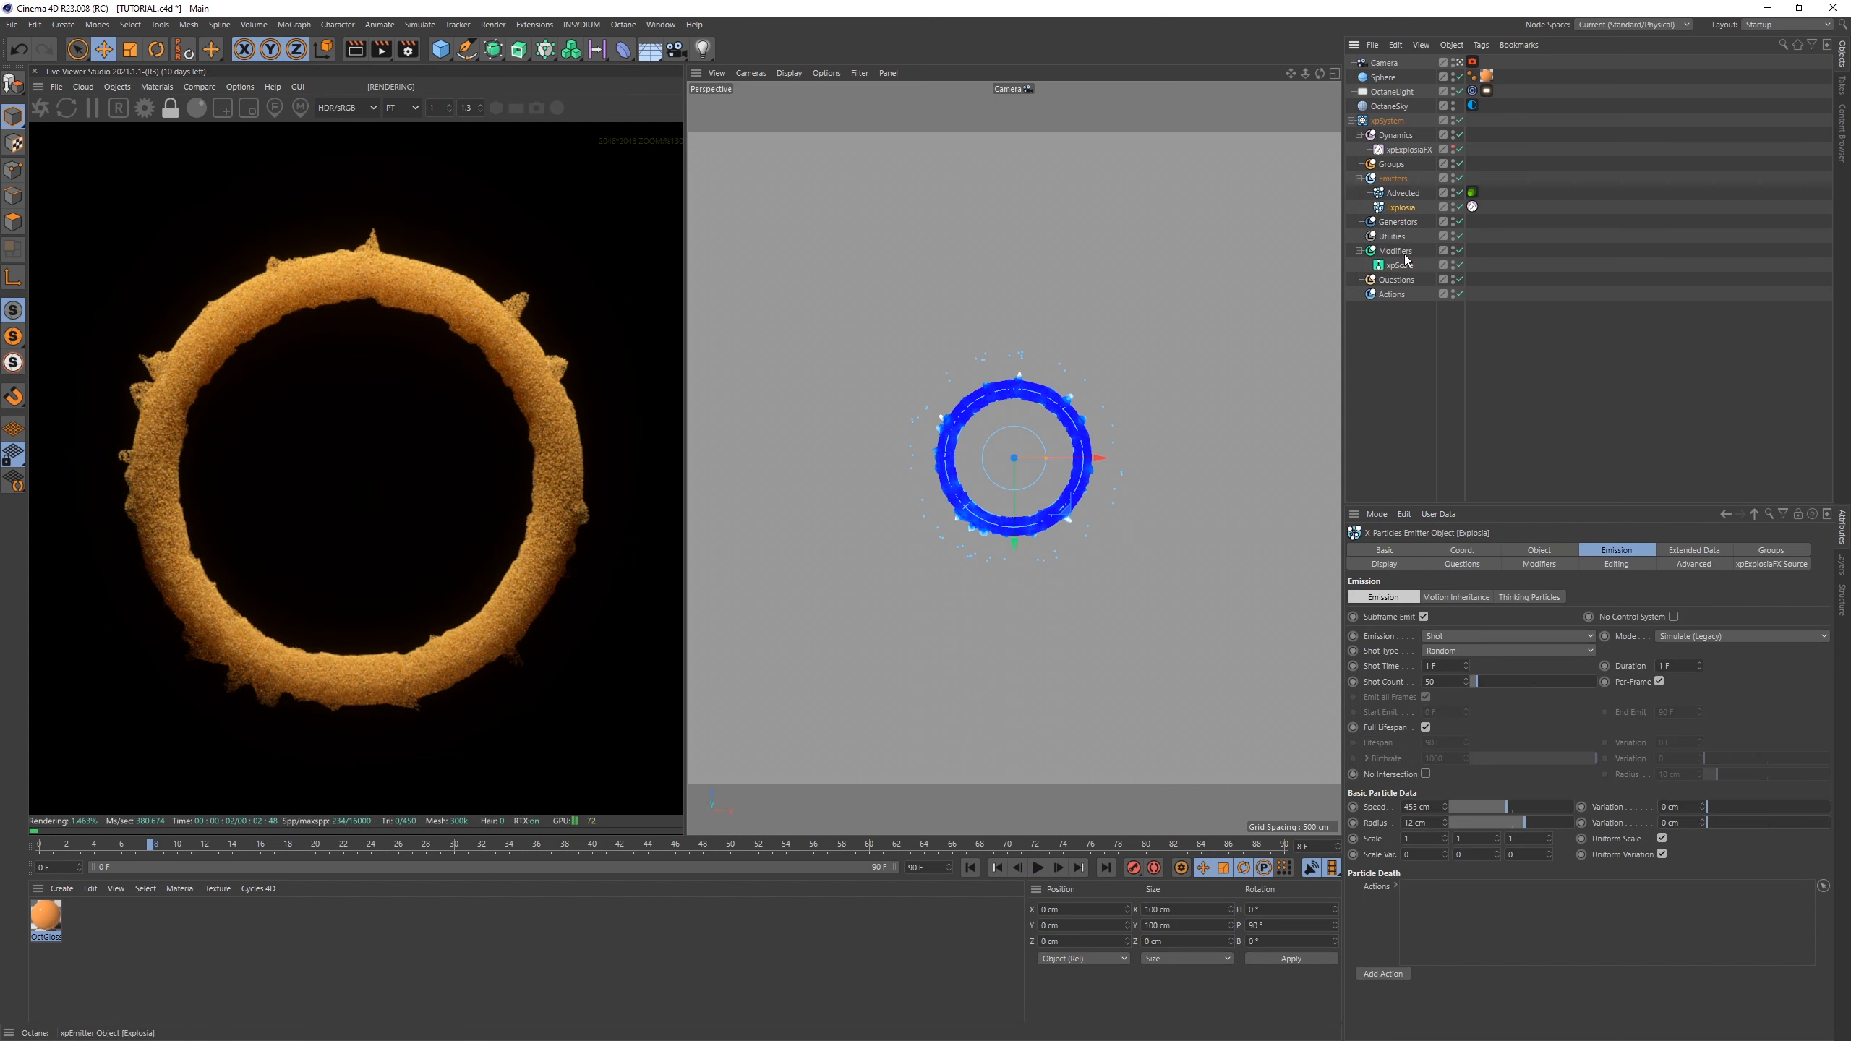
{"action": "left_click", "coordinate": [1546, 566]}
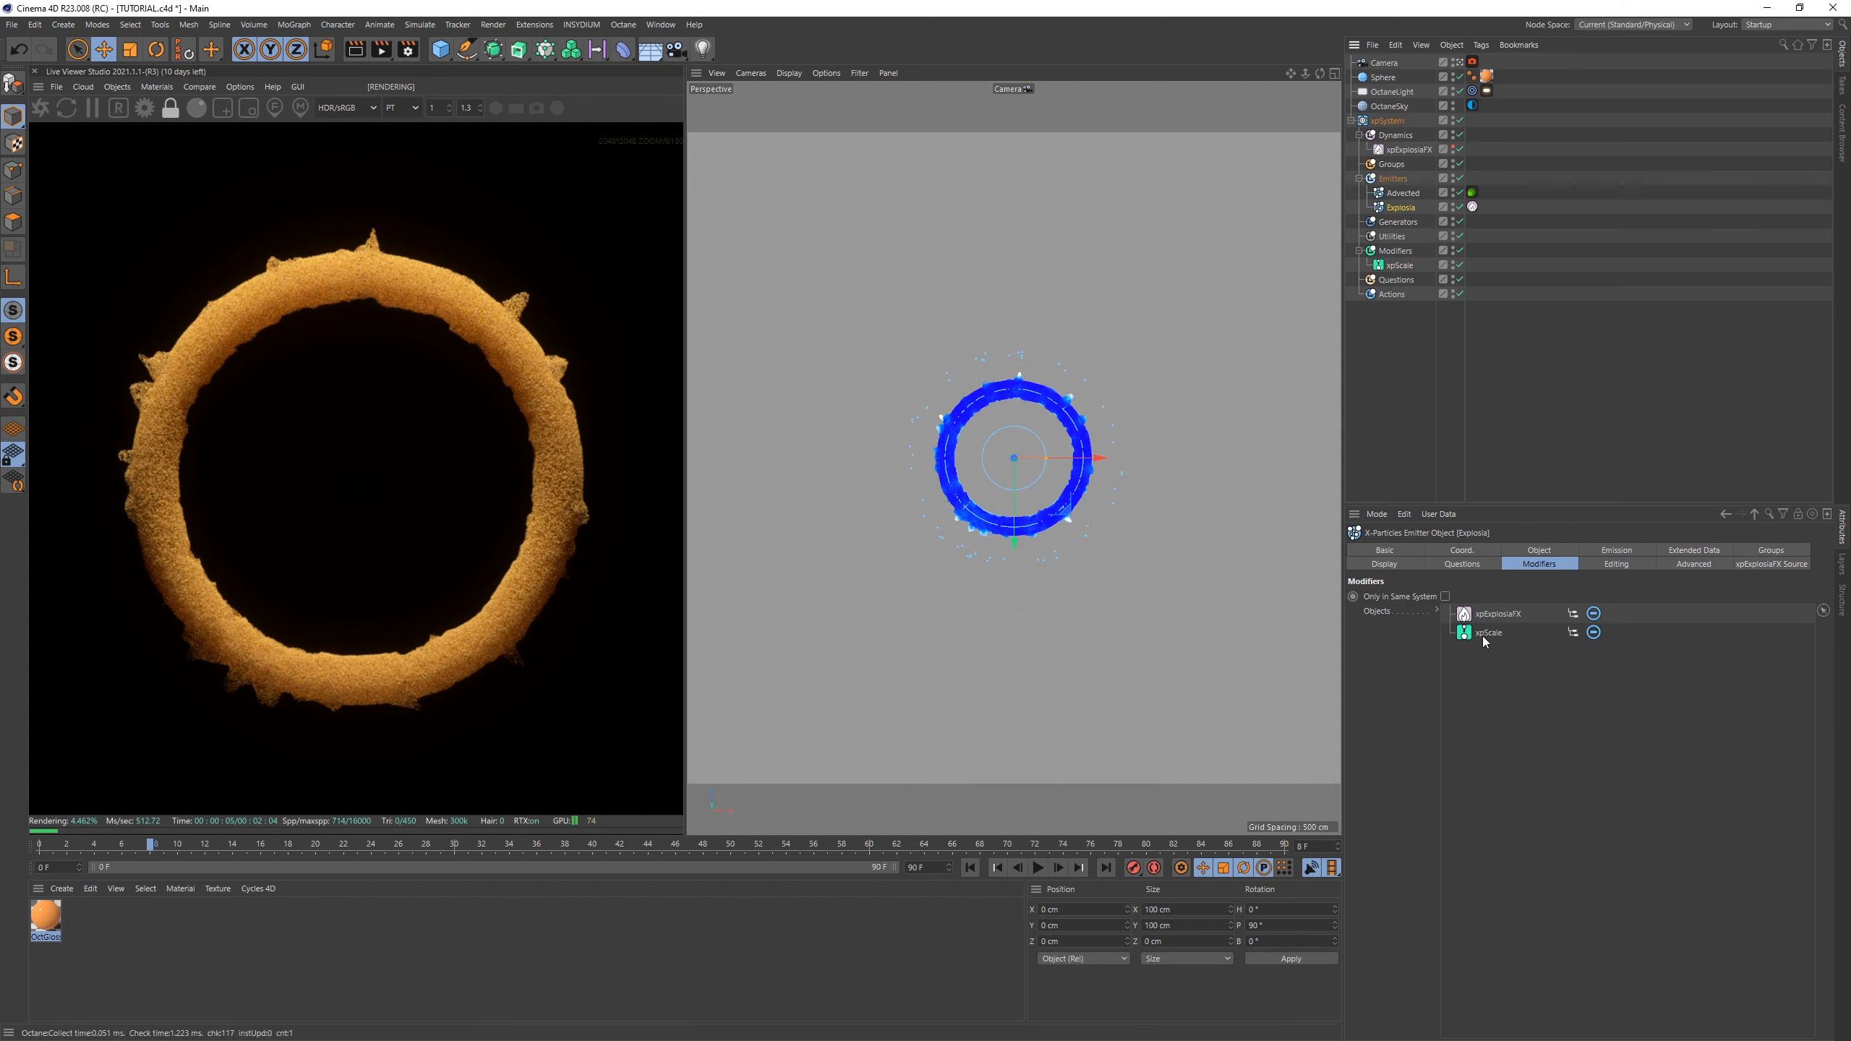
{"action": "left_click", "coordinate": [1567, 383]}
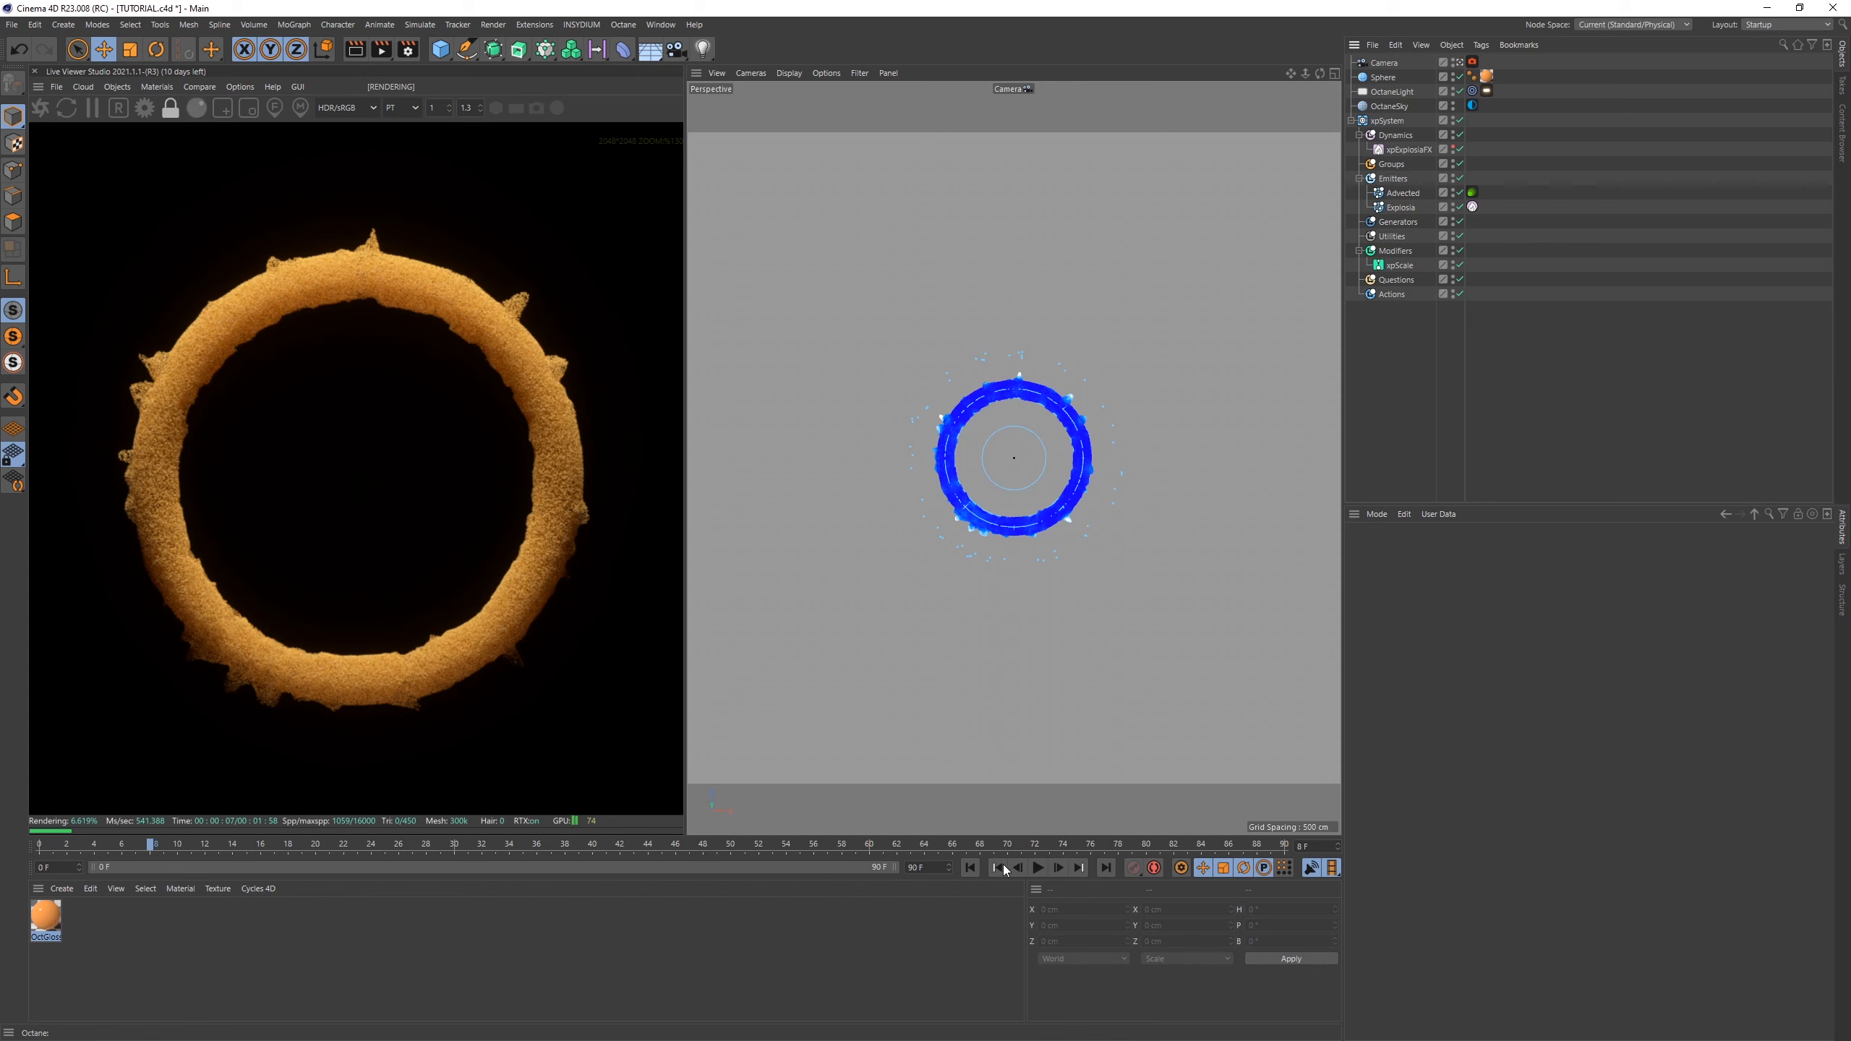
- Replay the simulation from the start, pausing at frames 5 and 12 to examine the particle sizes in the Octane render
{"action": "left_click", "coordinate": [970, 868]}
{"action": "left_click", "coordinate": [1038, 867]}
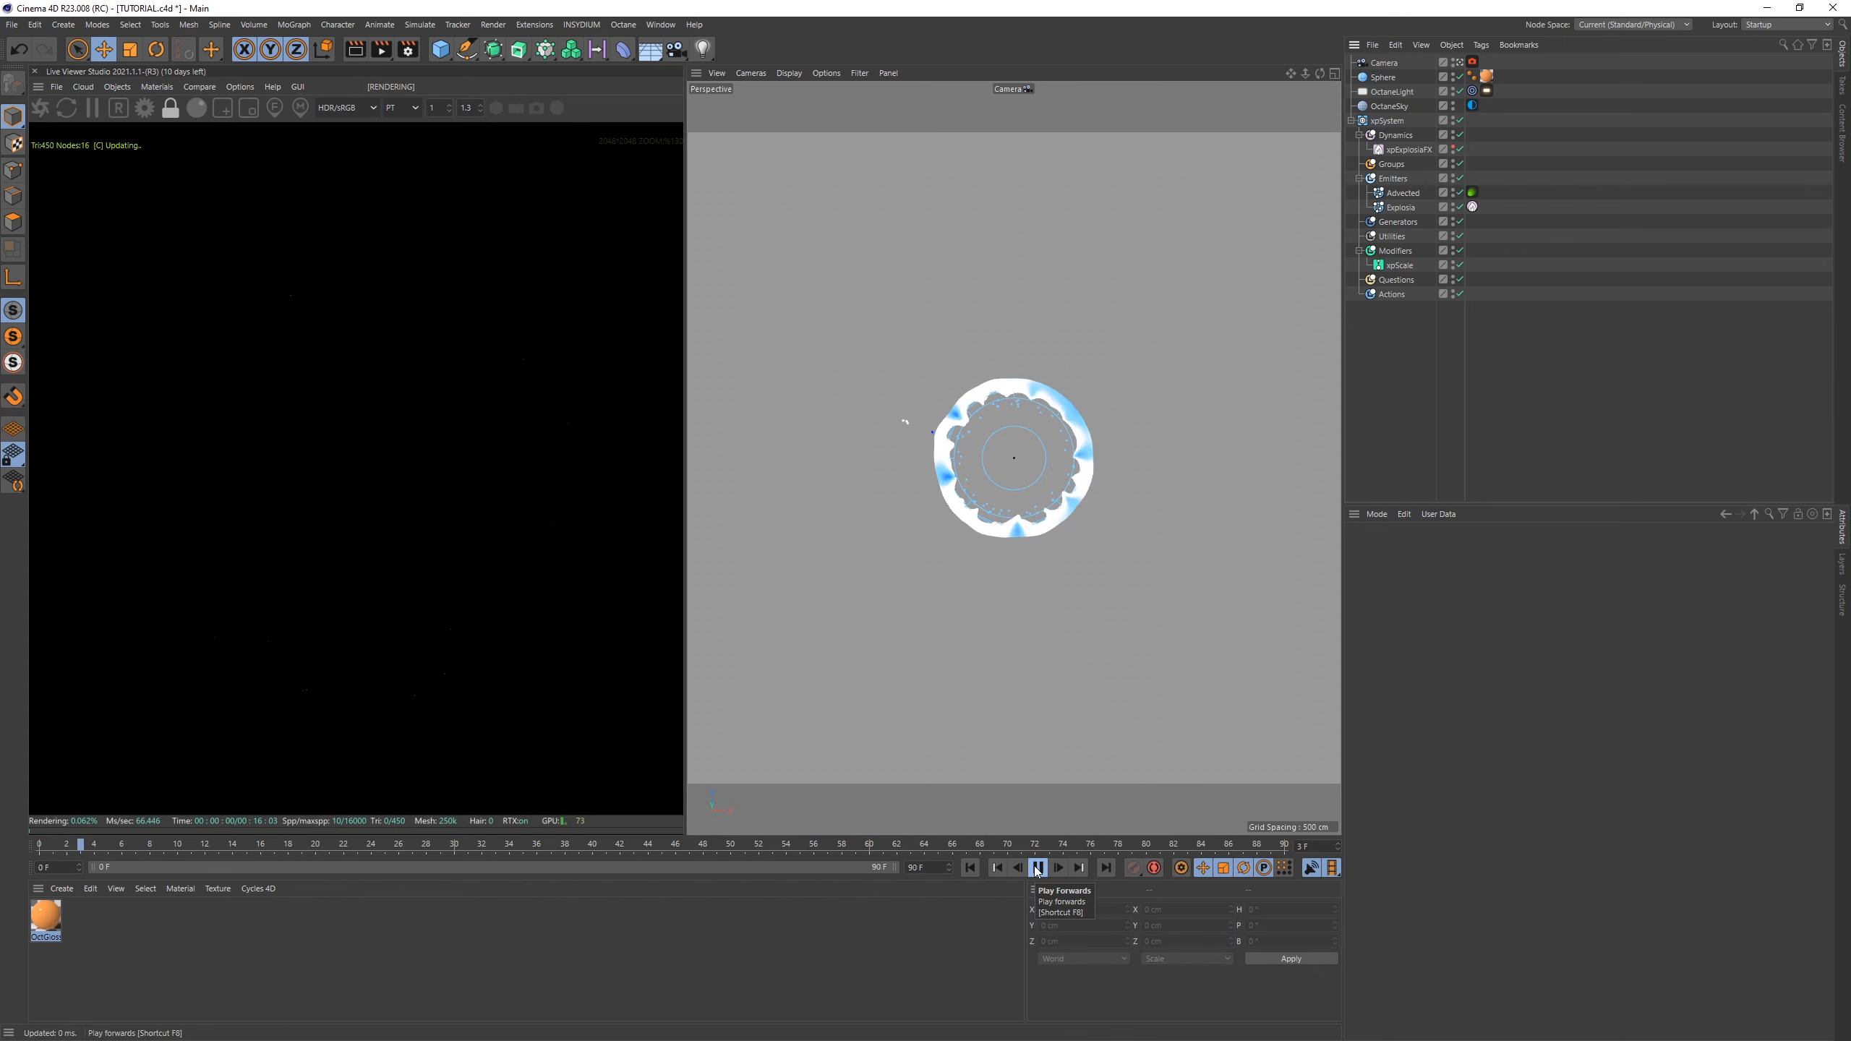
{"action": "left_click", "coordinate": [1037, 868]}
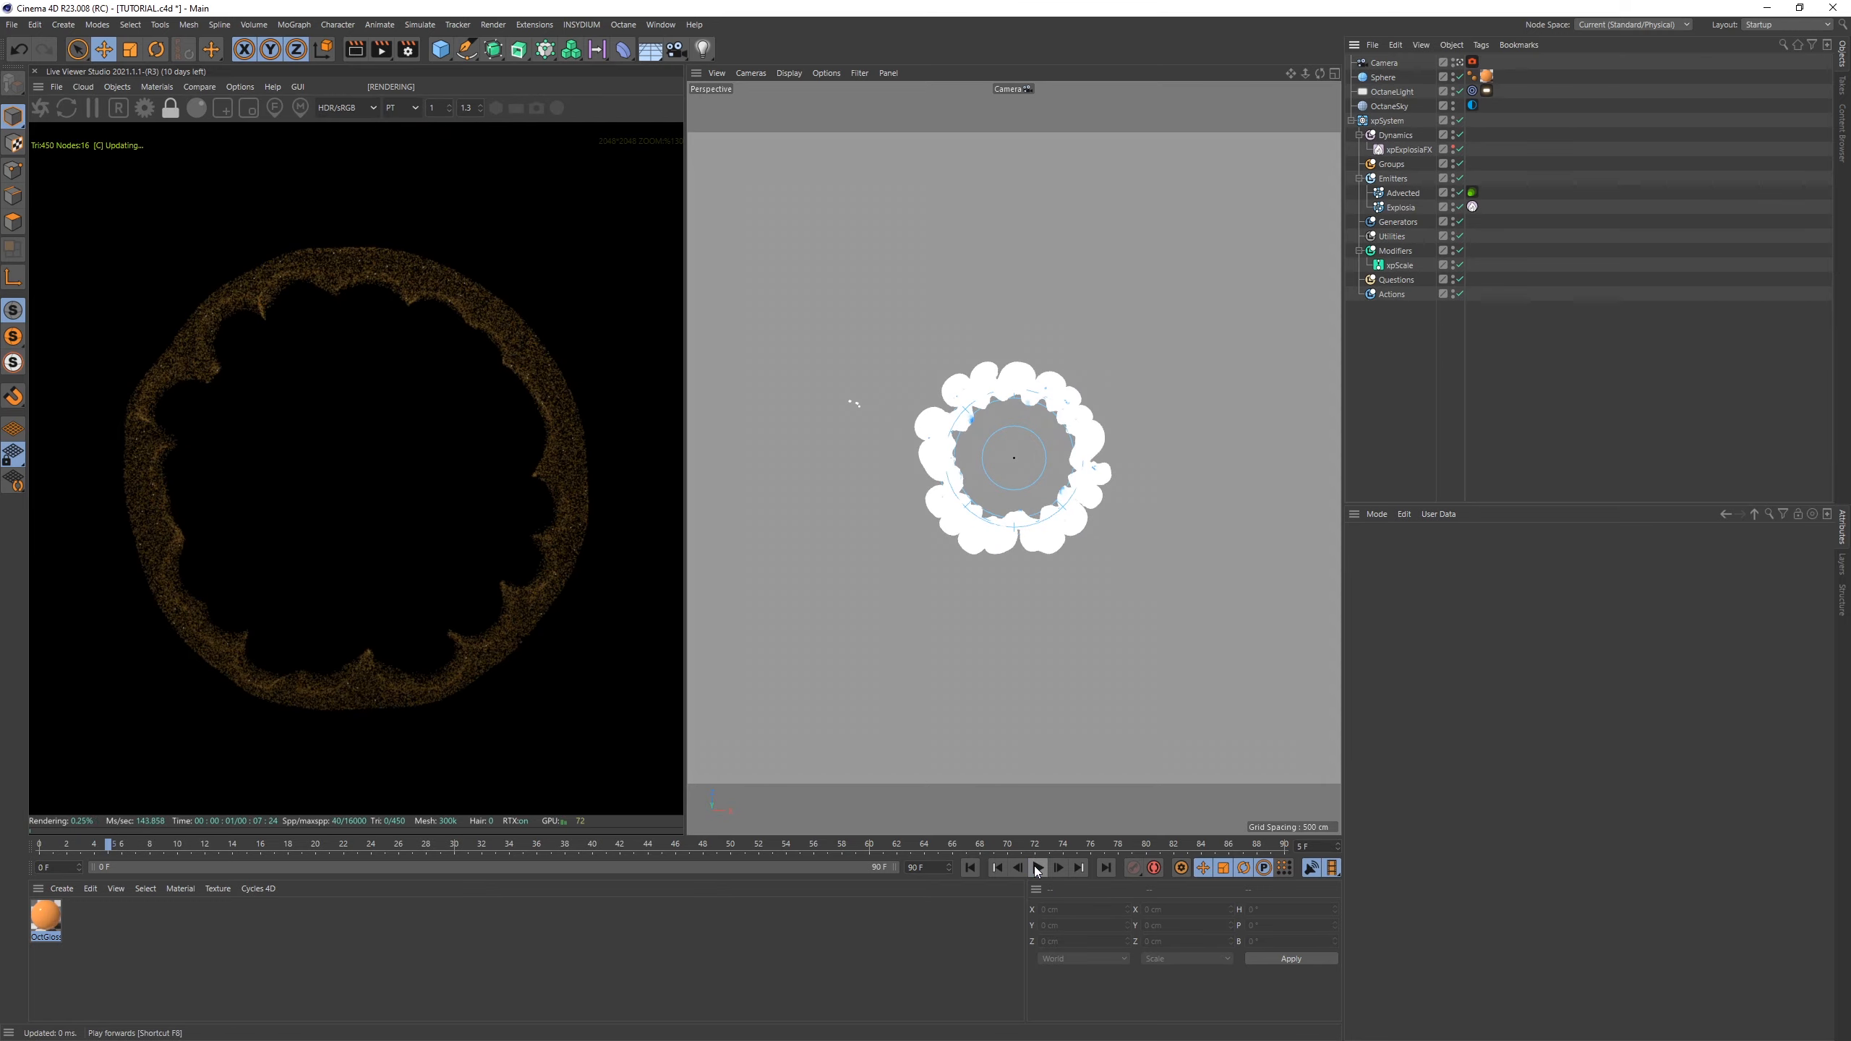
{"action": "scroll", "coordinate": [367, 619], "scroll_direction": "down", "scroll_amount": 5}
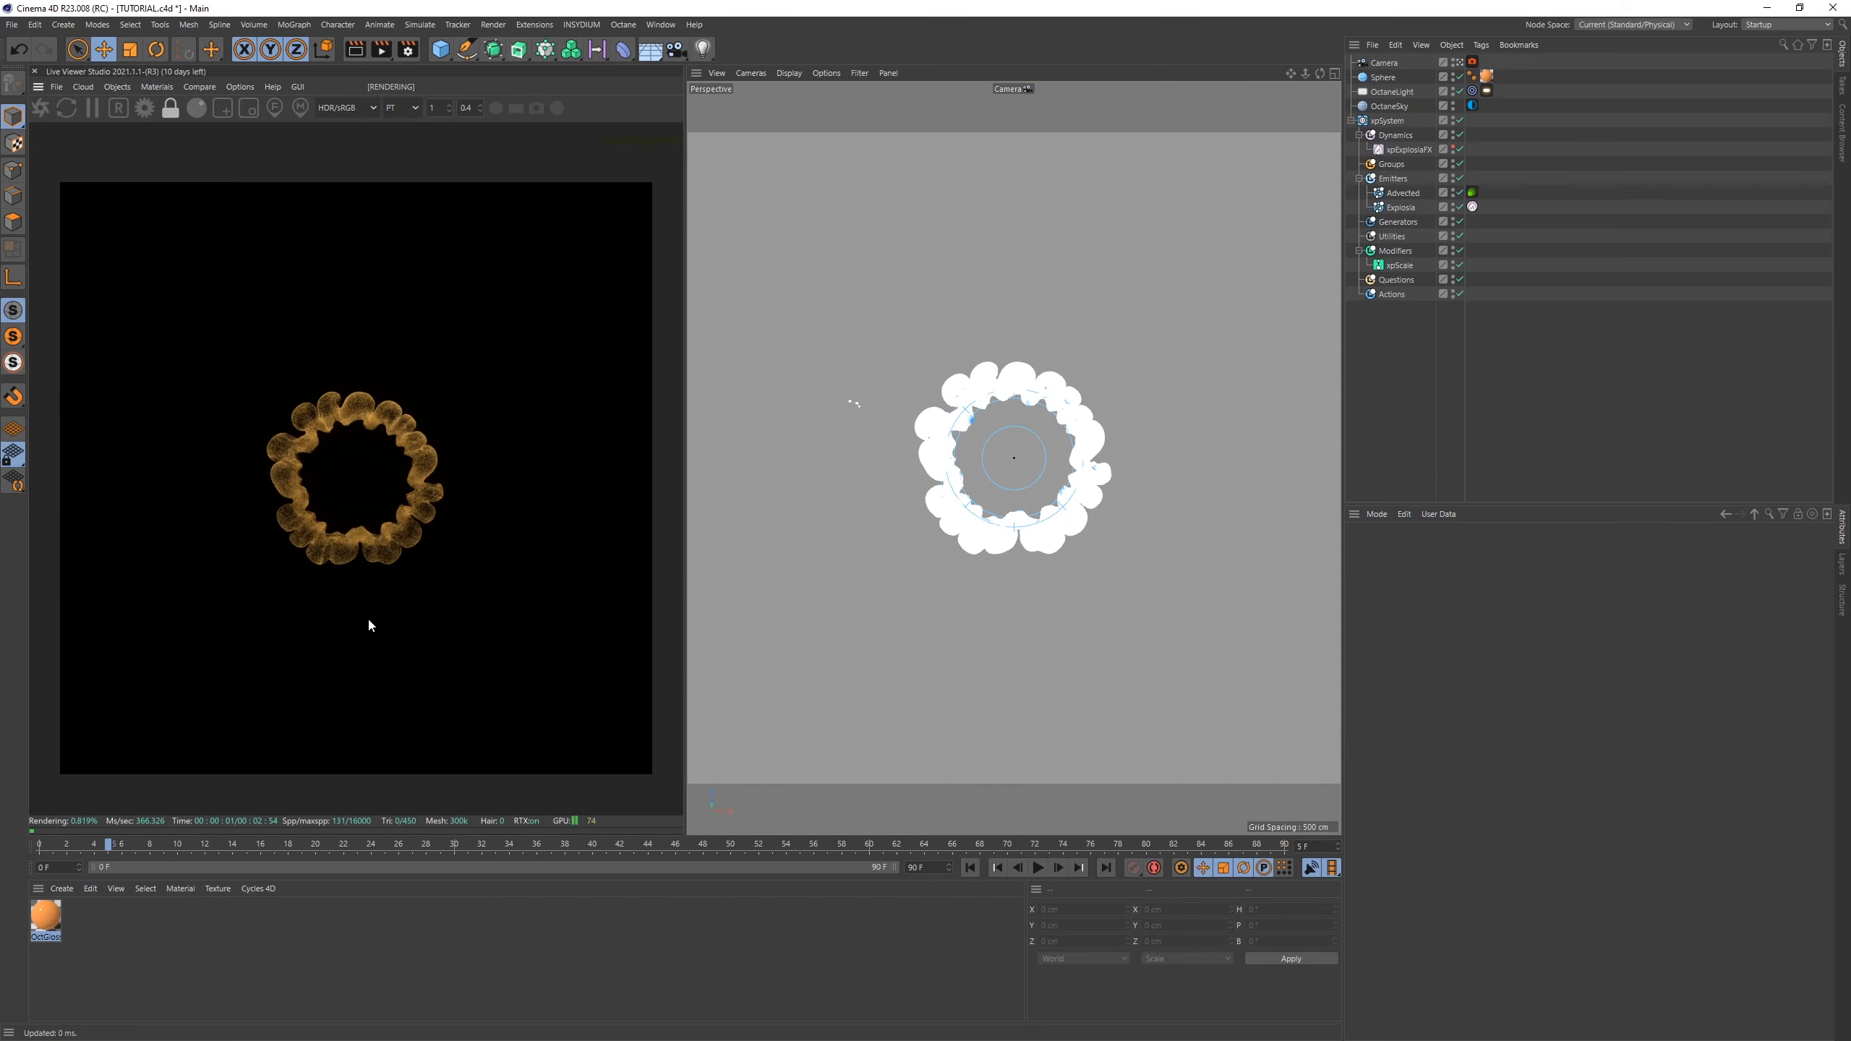
{"action": "left_click", "coordinate": [1037, 868]}
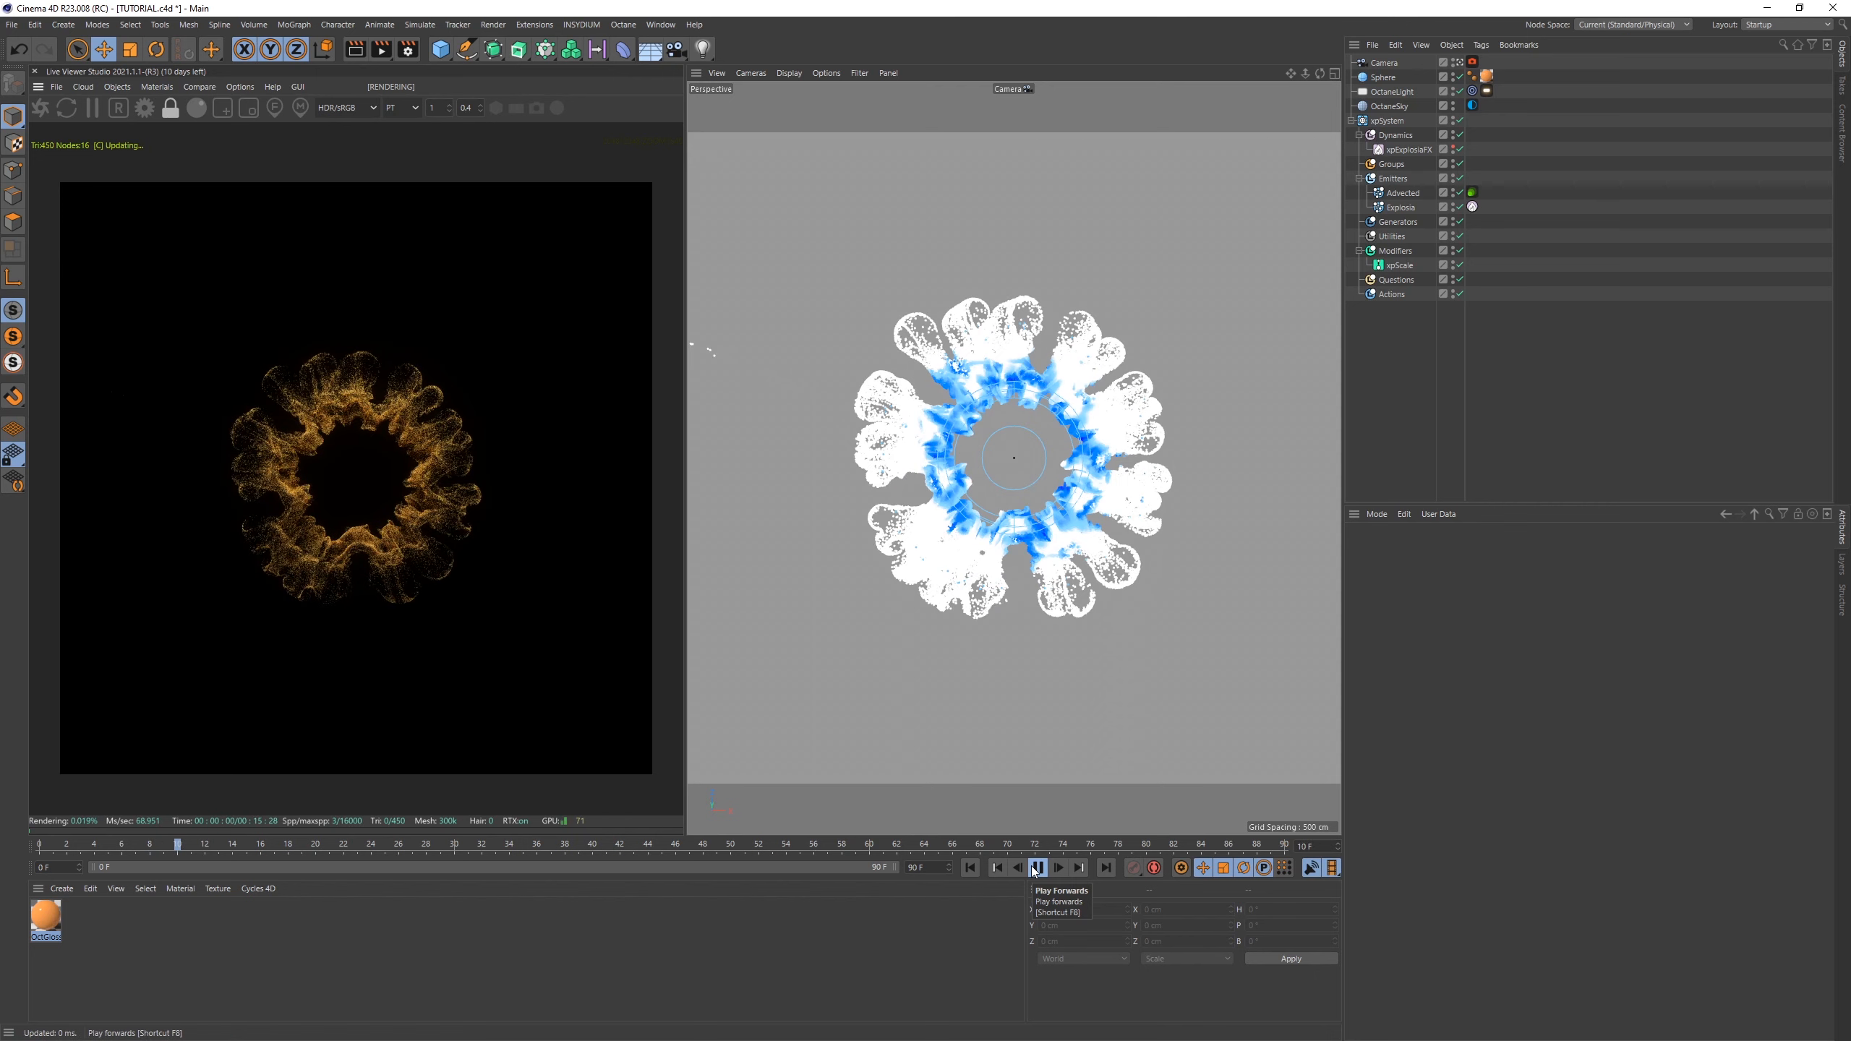
{"action": "left_click", "coordinate": [1037, 868]}
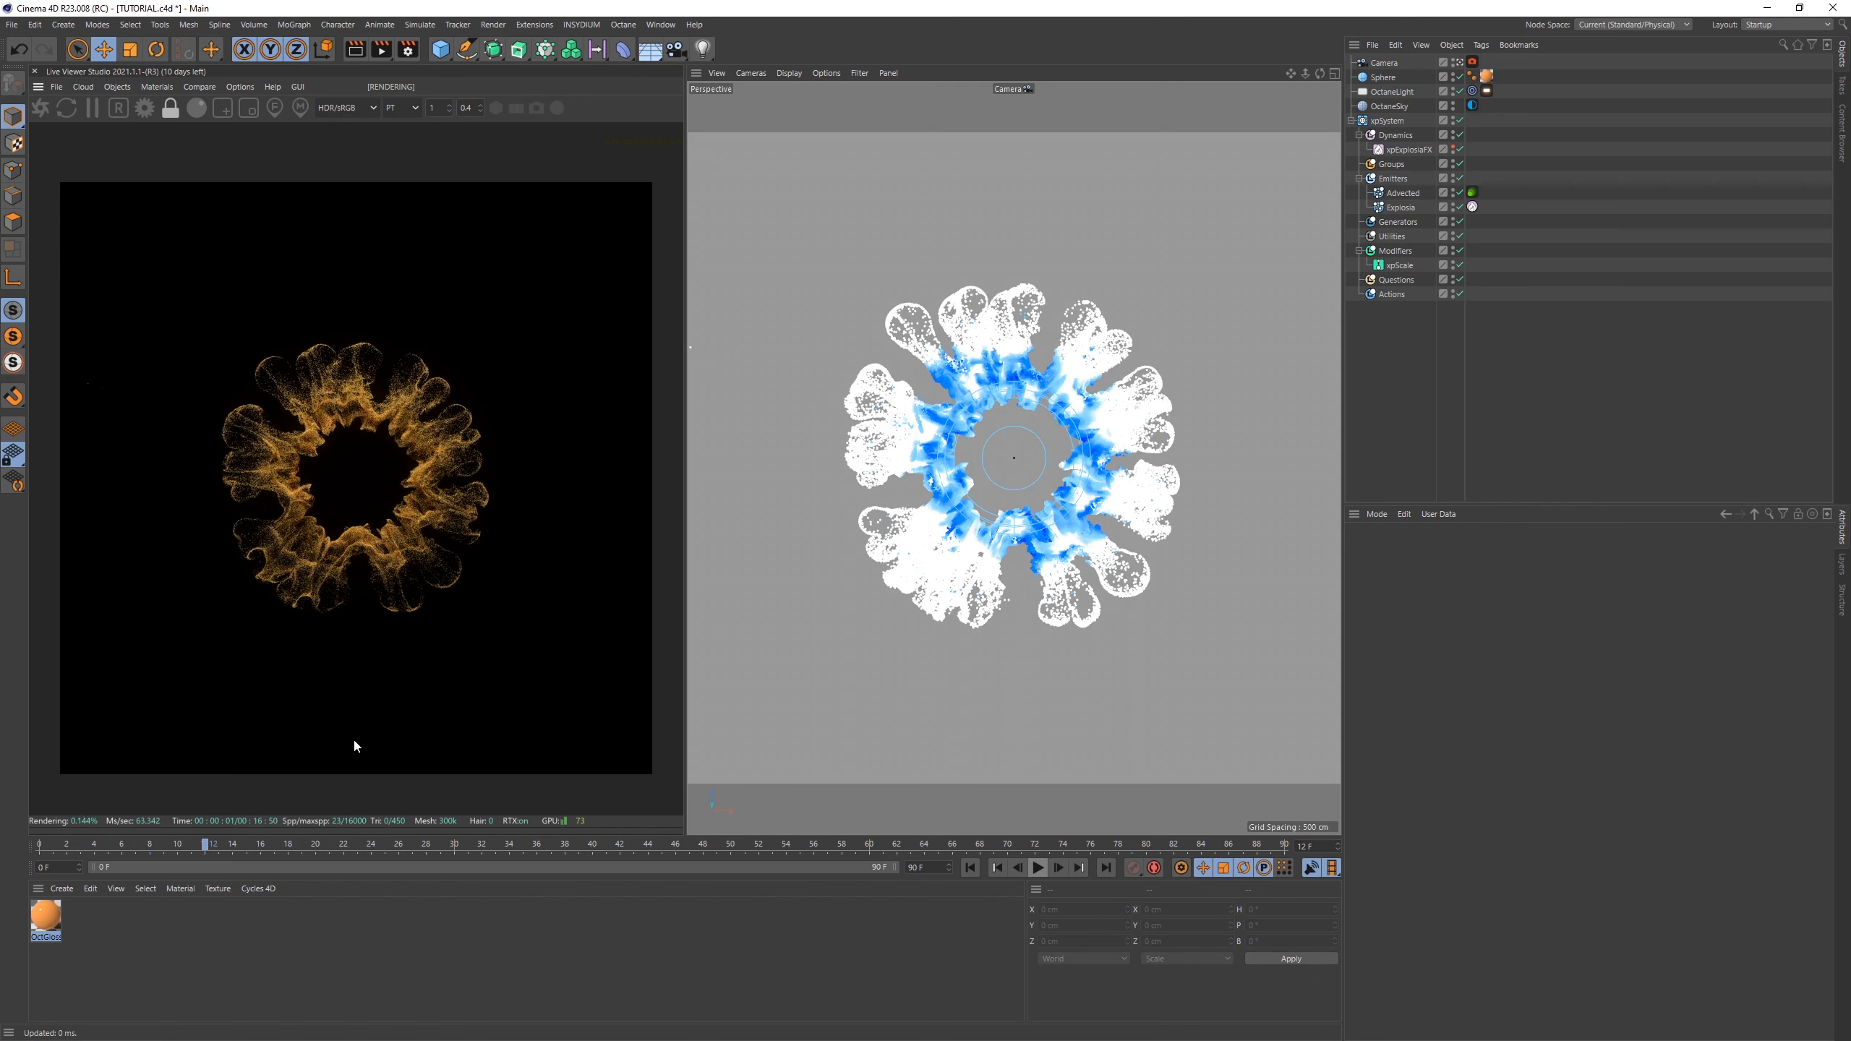
{"action": "scroll", "coordinate": [325, 693], "scroll_direction": "up", "scroll_amount": 2}
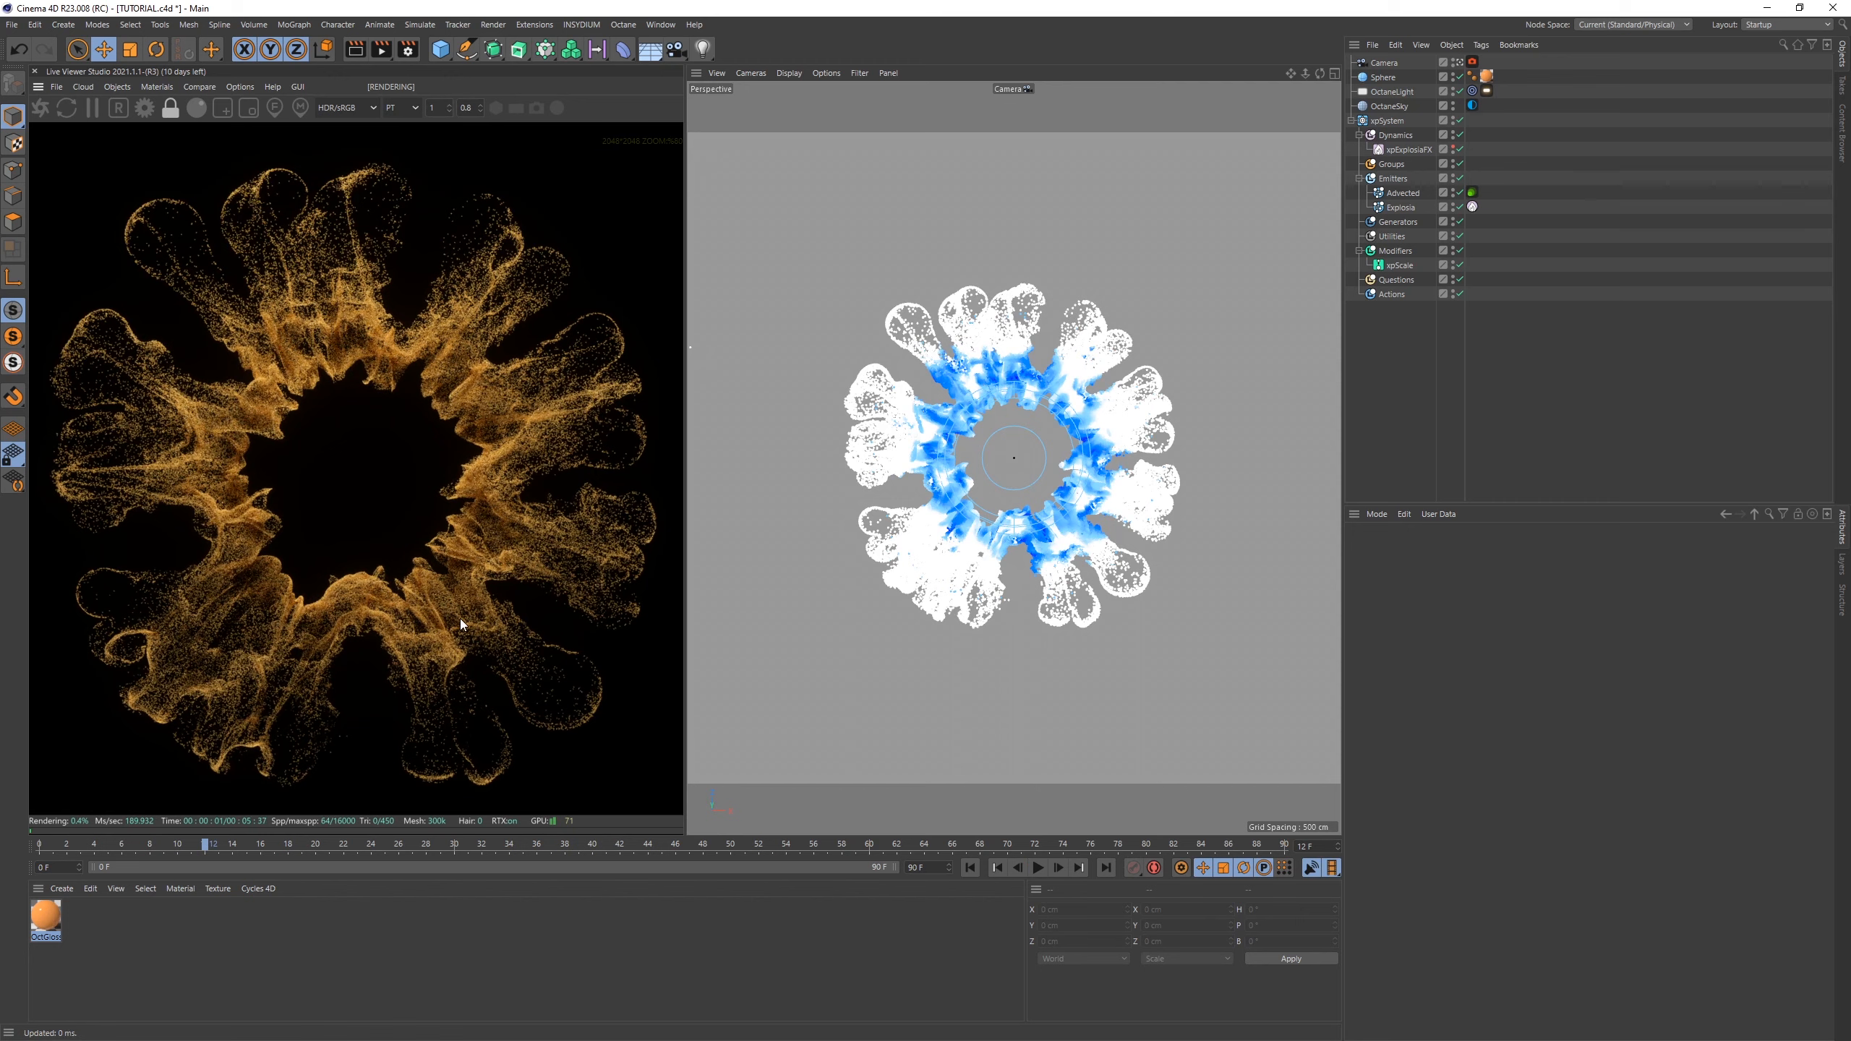
{"action": "scroll", "coordinate": [460, 619], "scroll_direction": "up", "scroll_amount": 2}
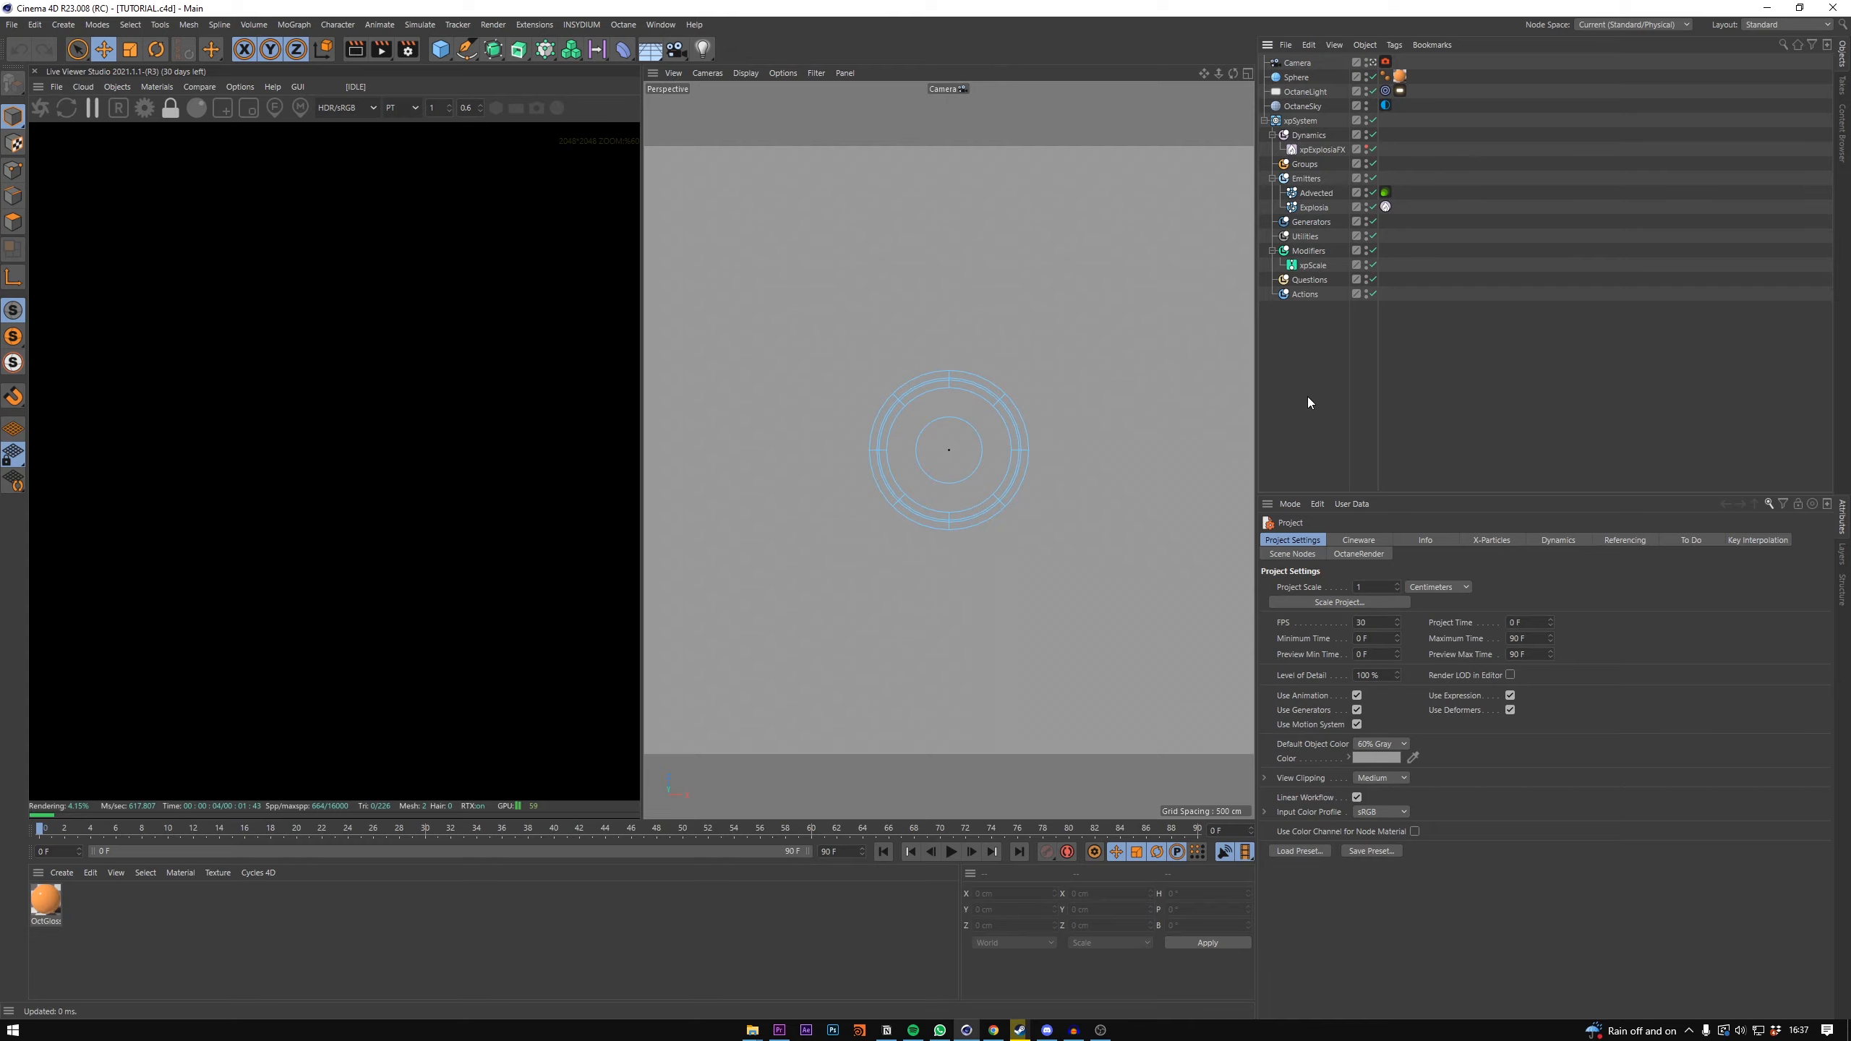
- Add an xpCache object to the X-Particles system's Utilities
{"action": "left_click", "coordinate": [1305, 293]}
{"action": "left_click", "coordinate": [1558, 292]}
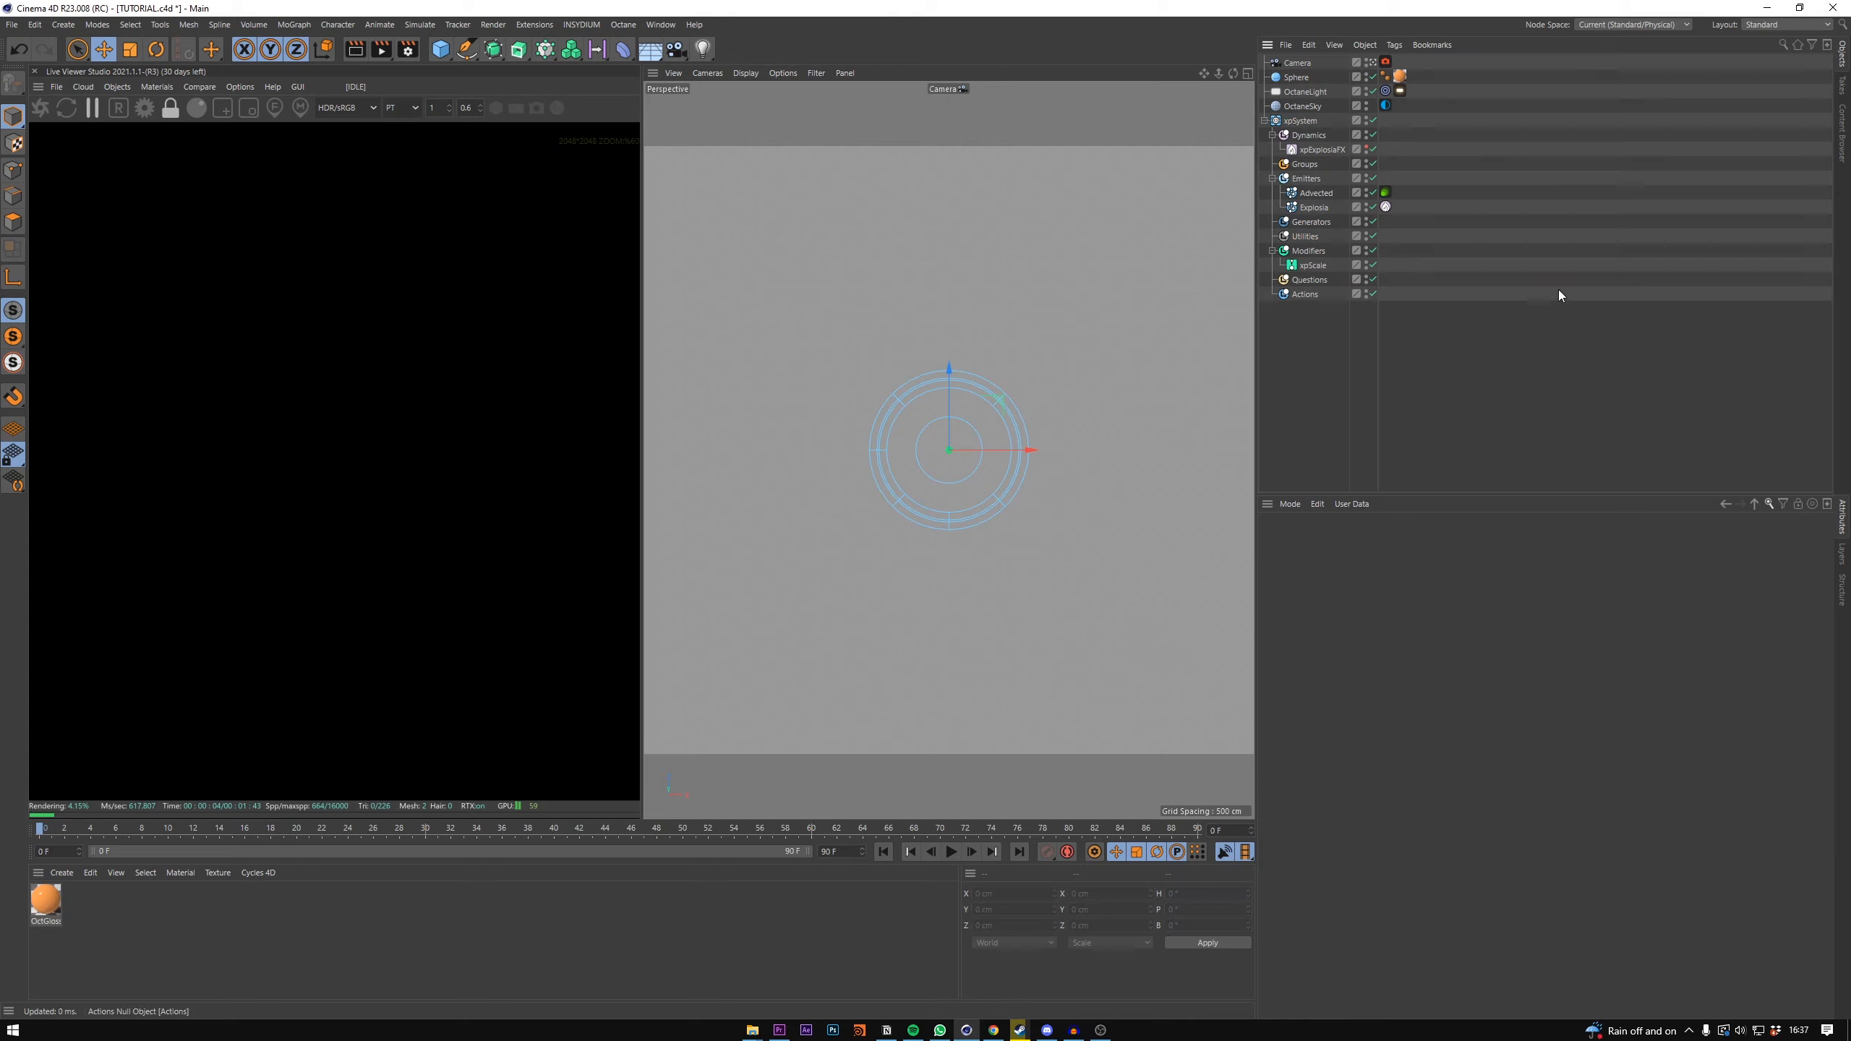
{"action": "left_click", "coordinate": [1304, 235]}
{"action": "left_click", "coordinate": [1479, 603]}
{"action": "left_click", "coordinate": [1471, 634]}
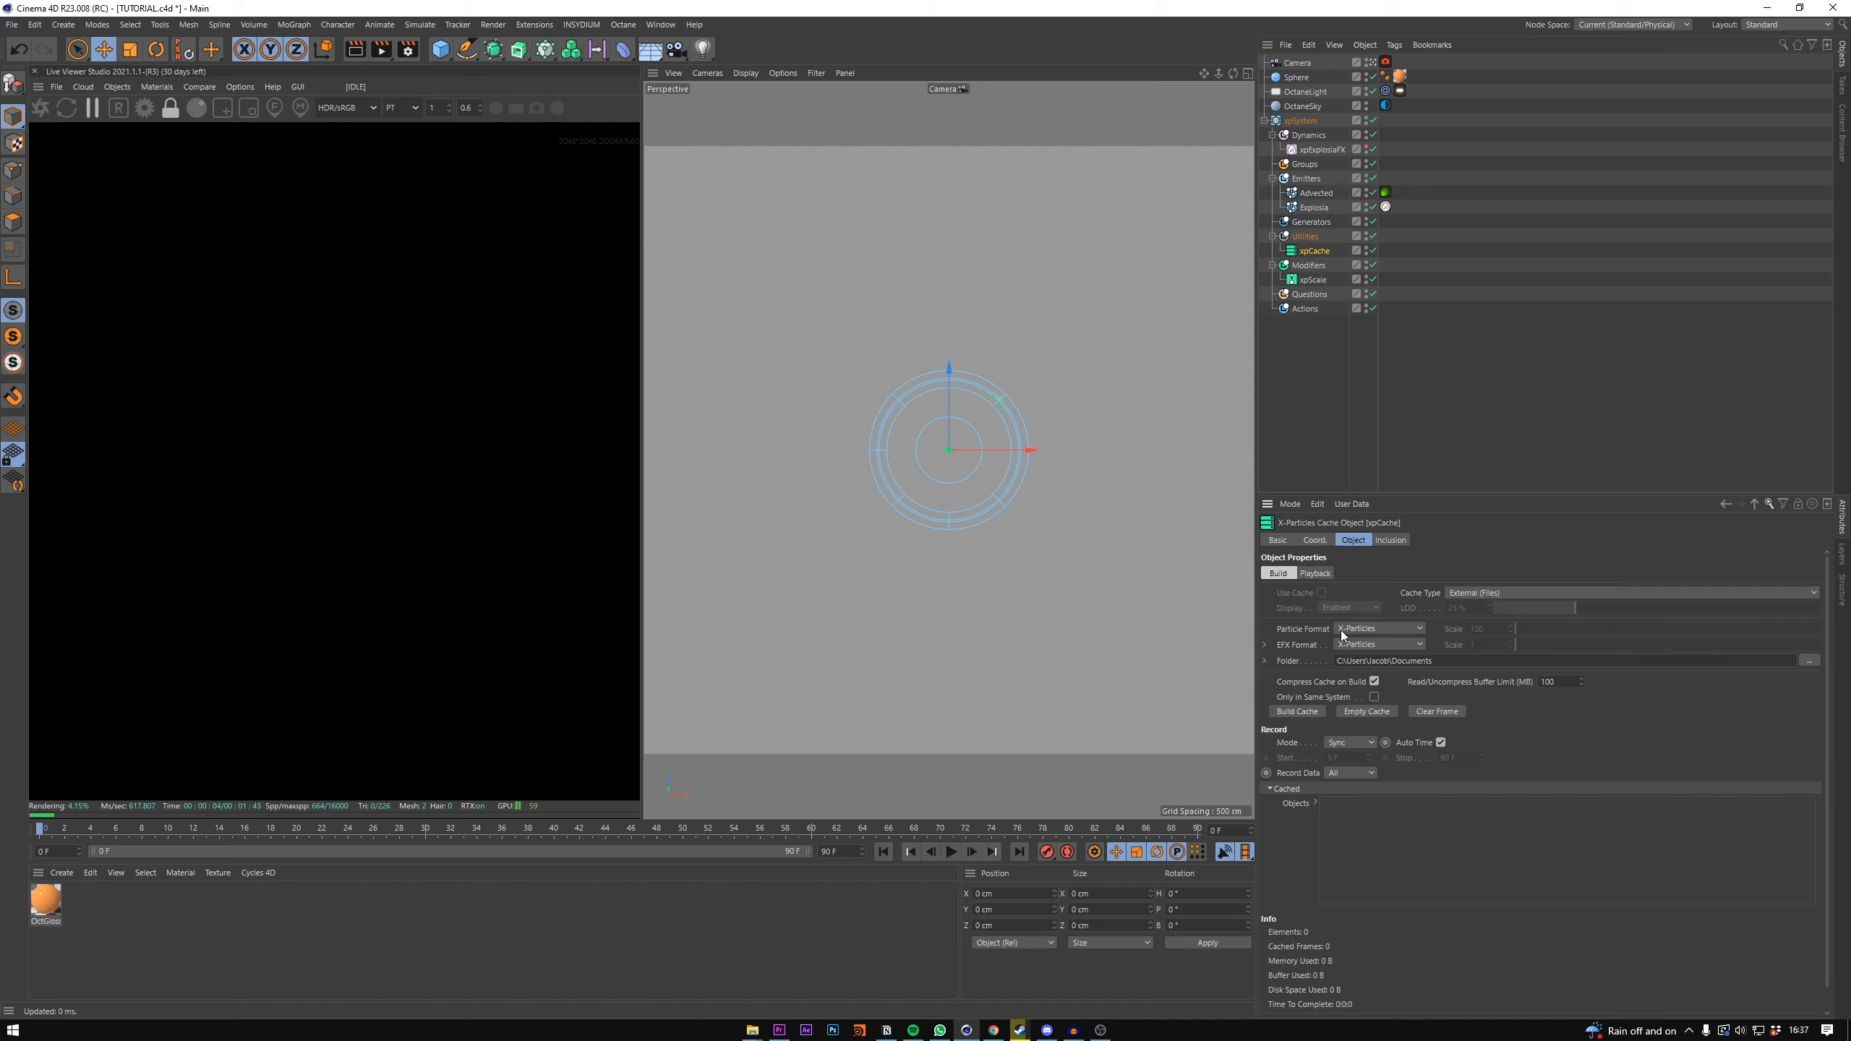
- Set the cache folder to D:\WORK\TUTORIALS\X-PARTICLES SHOCKWAVES\SCENE\cache and build the external cache
{"action": "left_click_drag", "start_coordinate": [1457, 655], "coordinate": [1321, 658]}
{"action": "left_click", "coordinate": [1810, 661]}
{"action": "key", "text": "Return"}
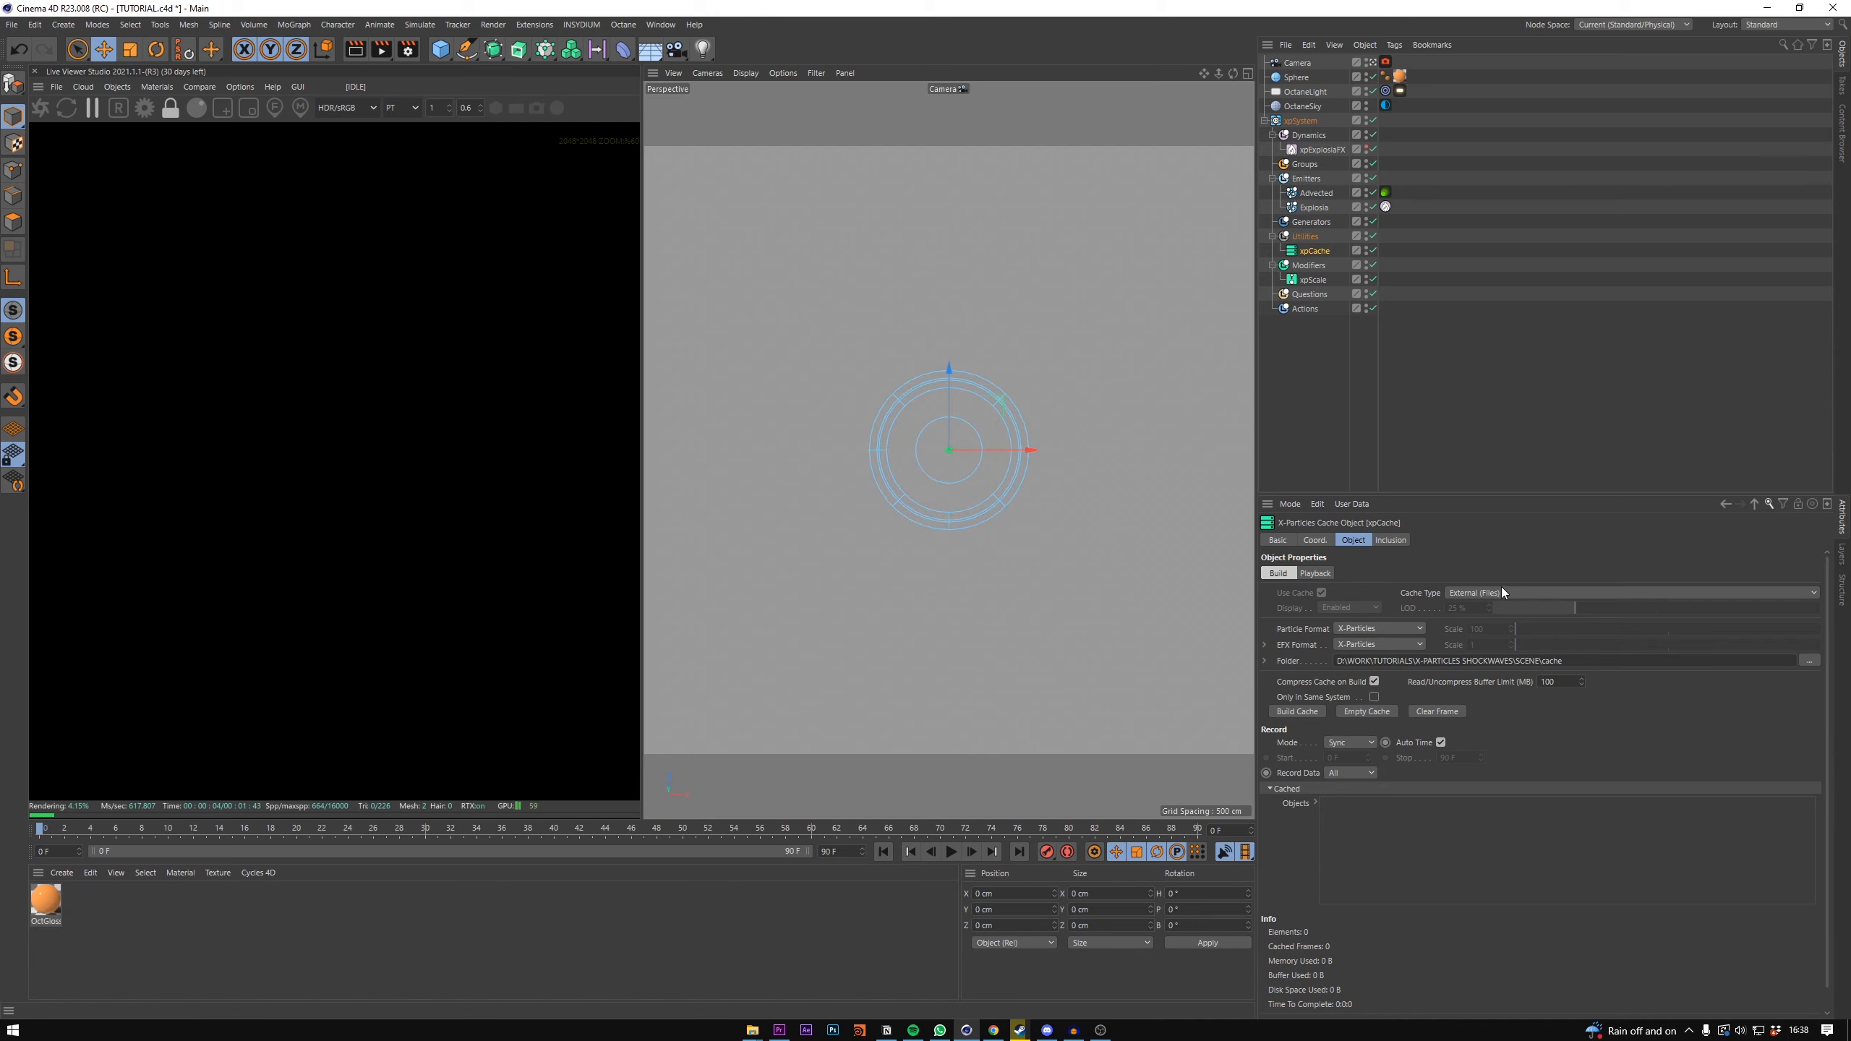
{"action": "left_click", "coordinate": [1298, 712]}
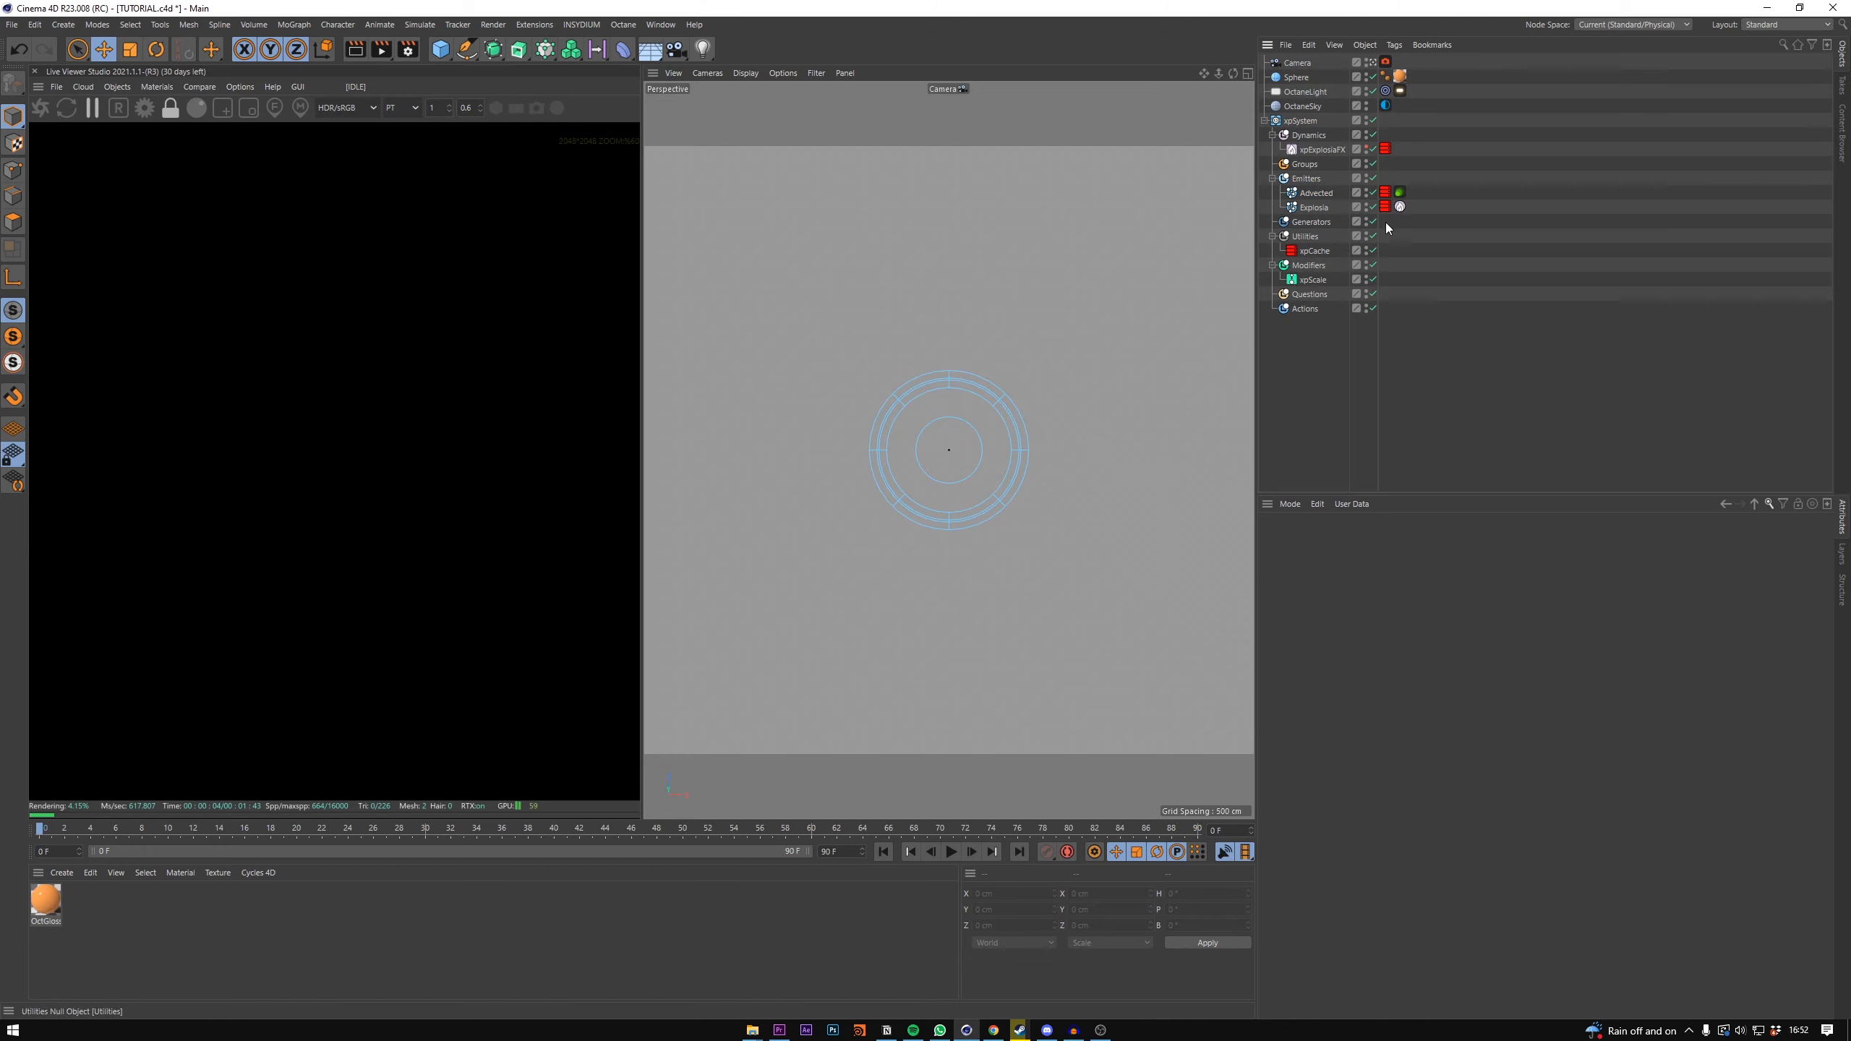
- Inspect the xpCache object, check frames 29 and 57 of the cached simulation, and play it from the start to frame 33
{"action": "left_click", "coordinate": [1313, 251]}
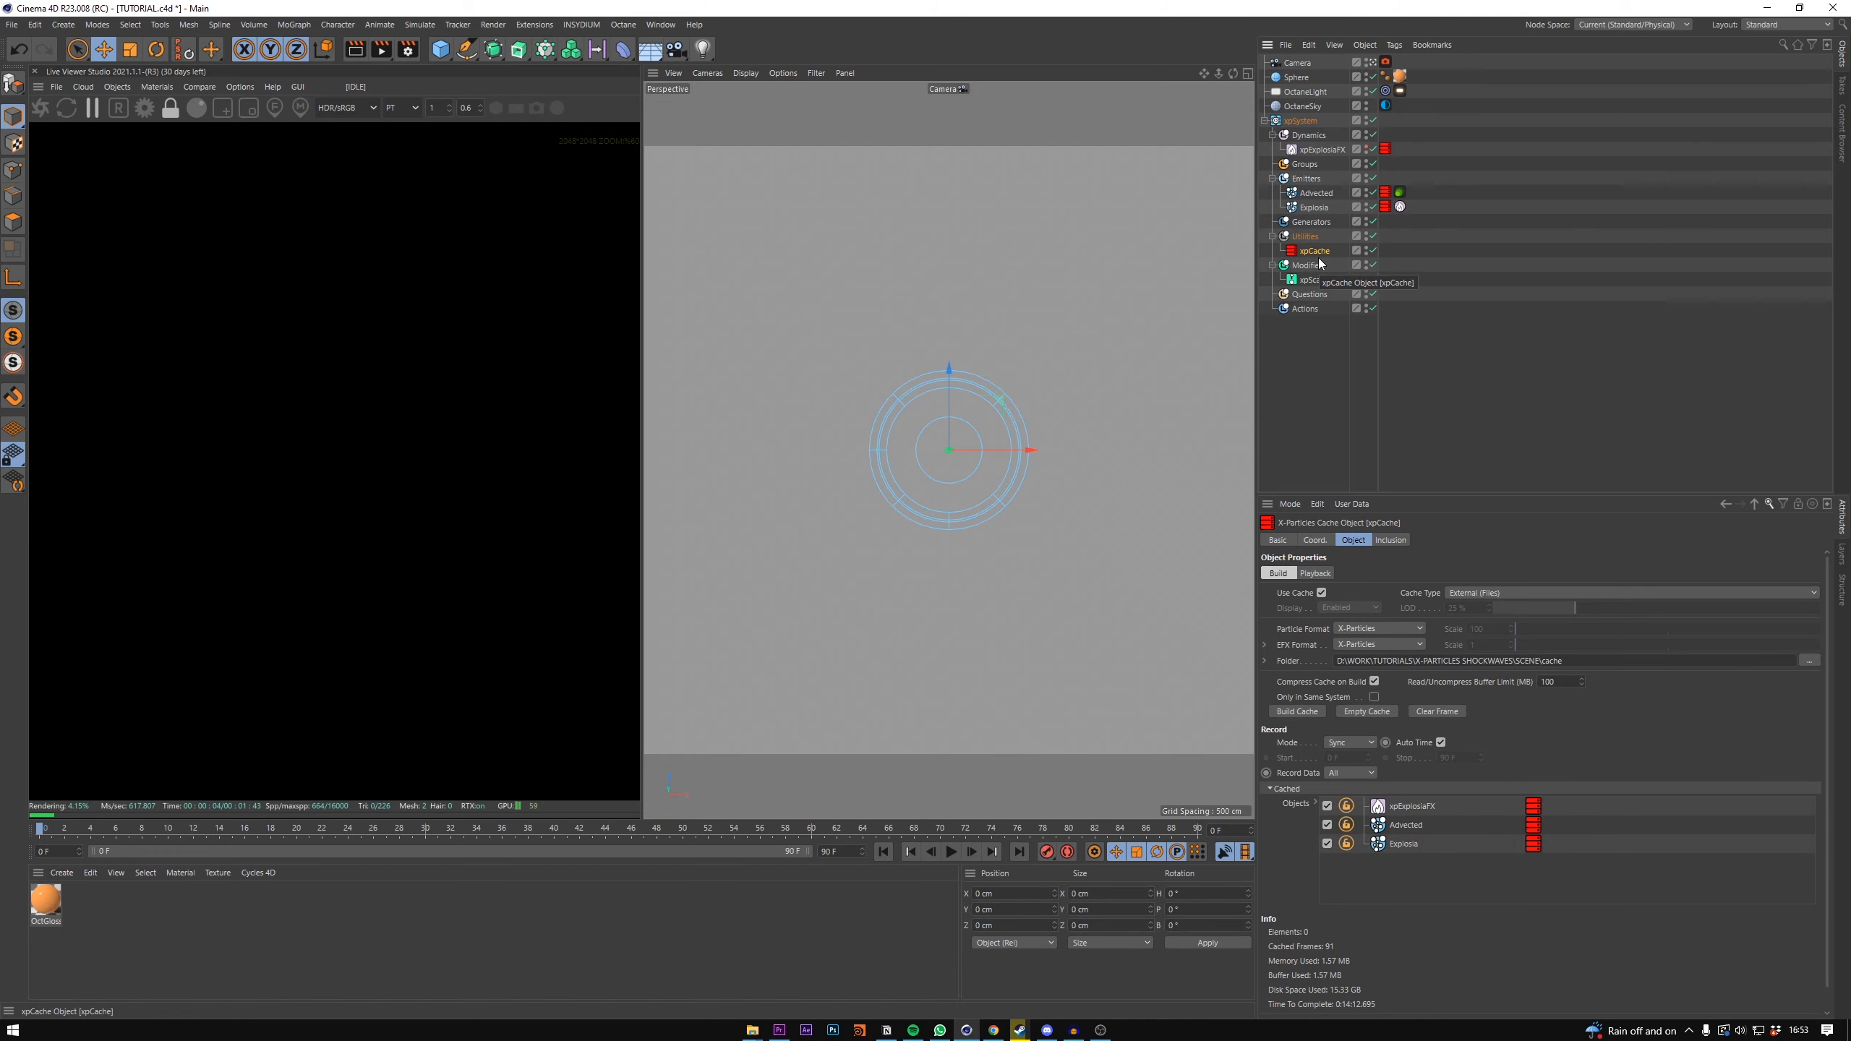
{"action": "left_click", "coordinate": [1322, 384]}
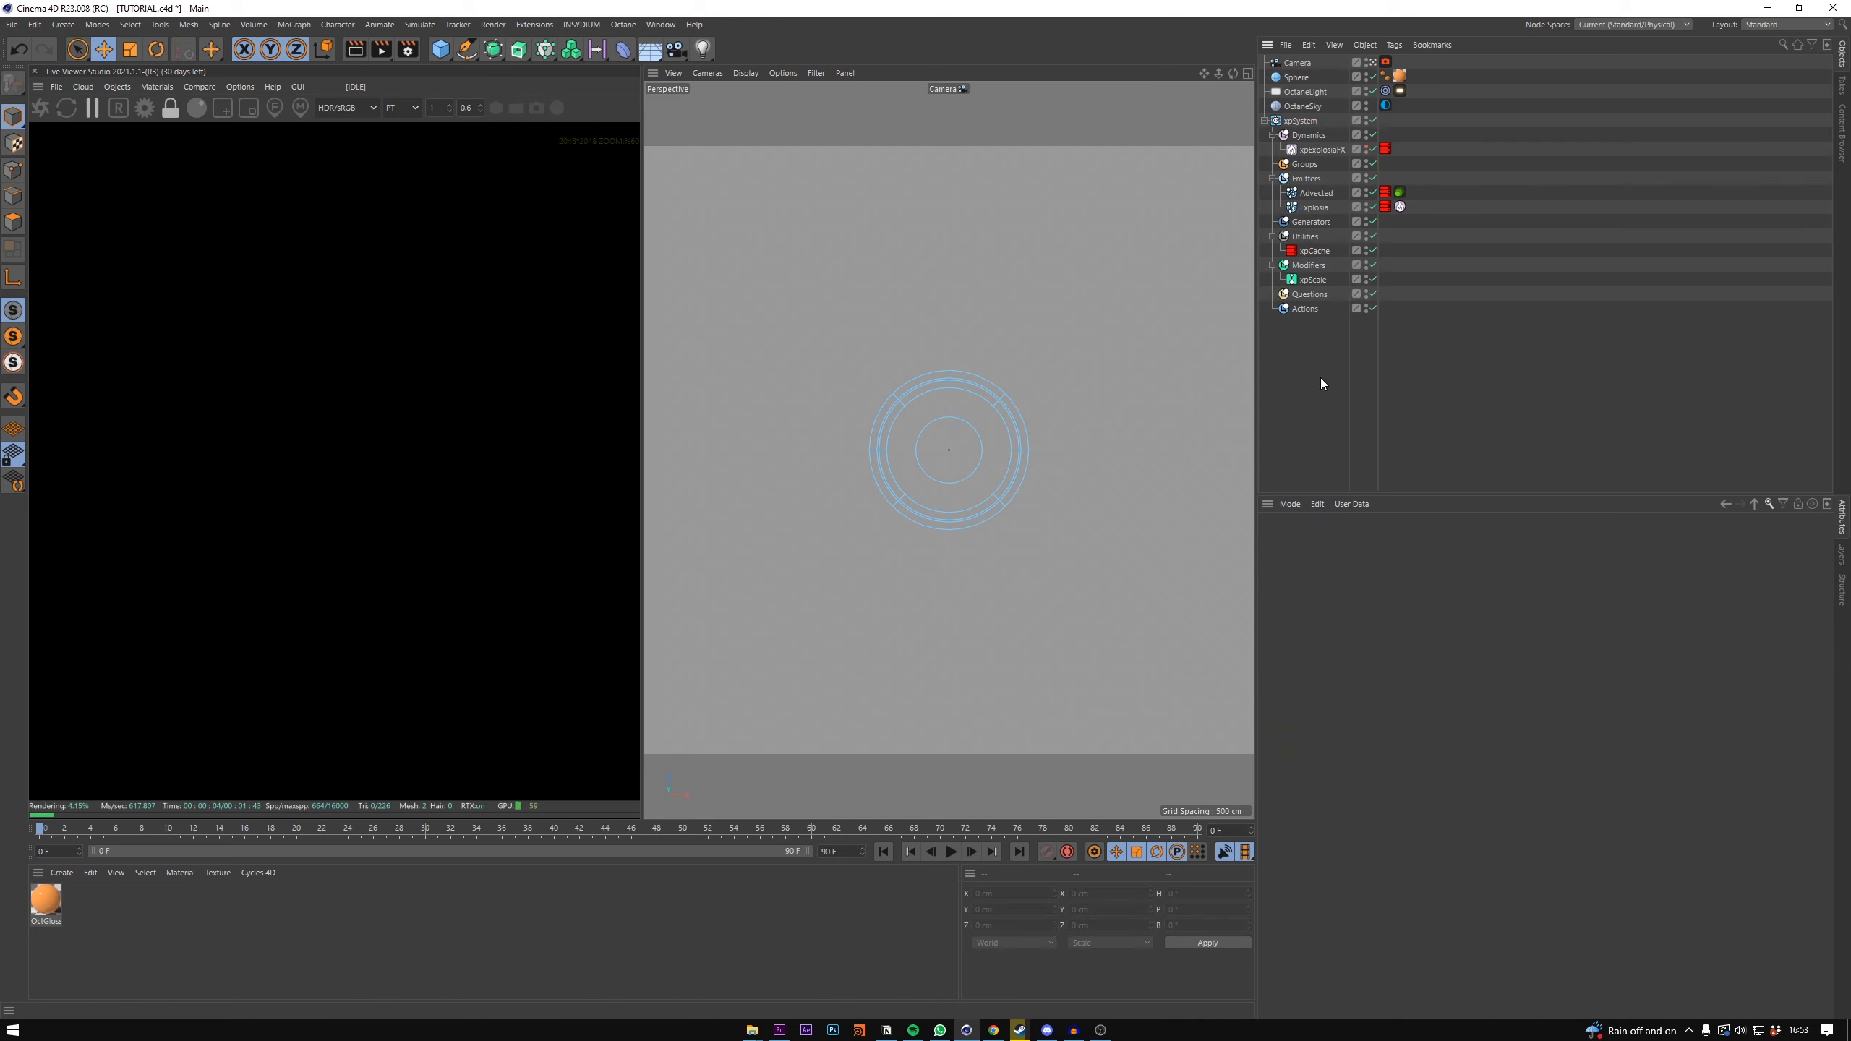
{"action": "left_click", "coordinate": [1312, 252]}
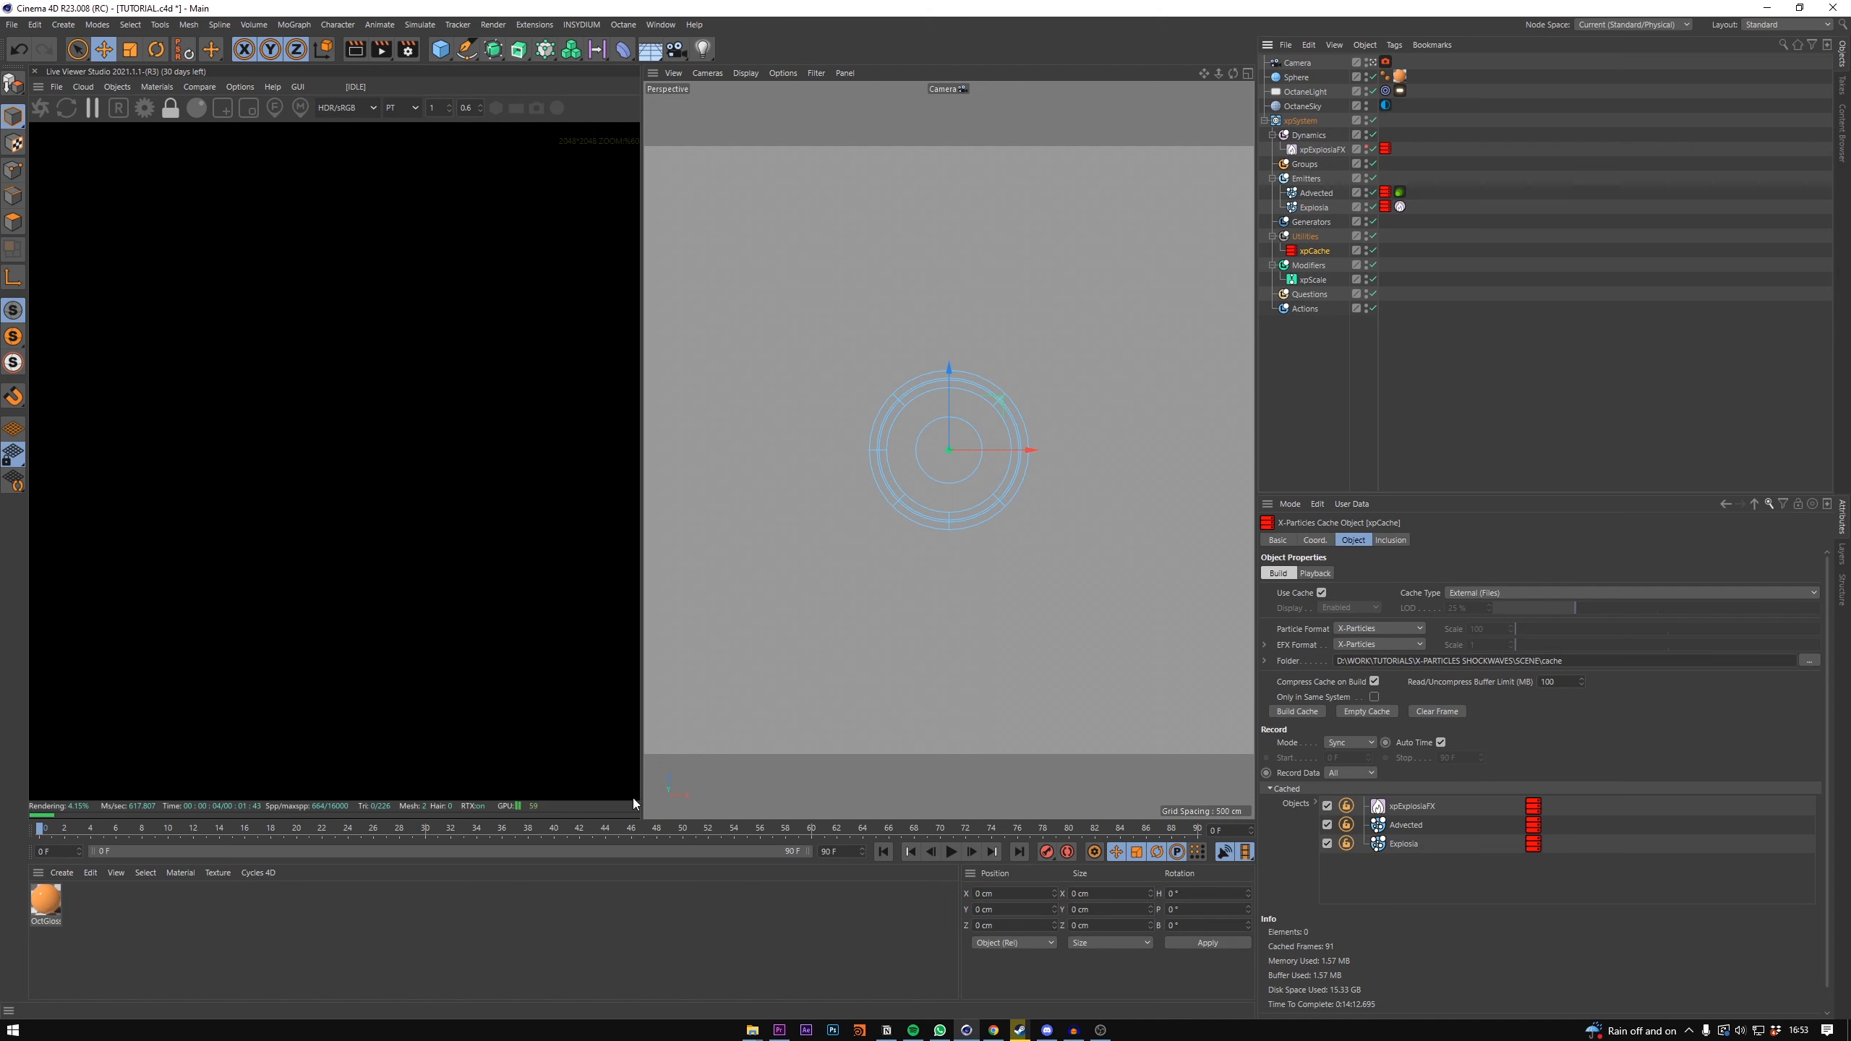
{"action": "left_click", "coordinate": [418, 832]}
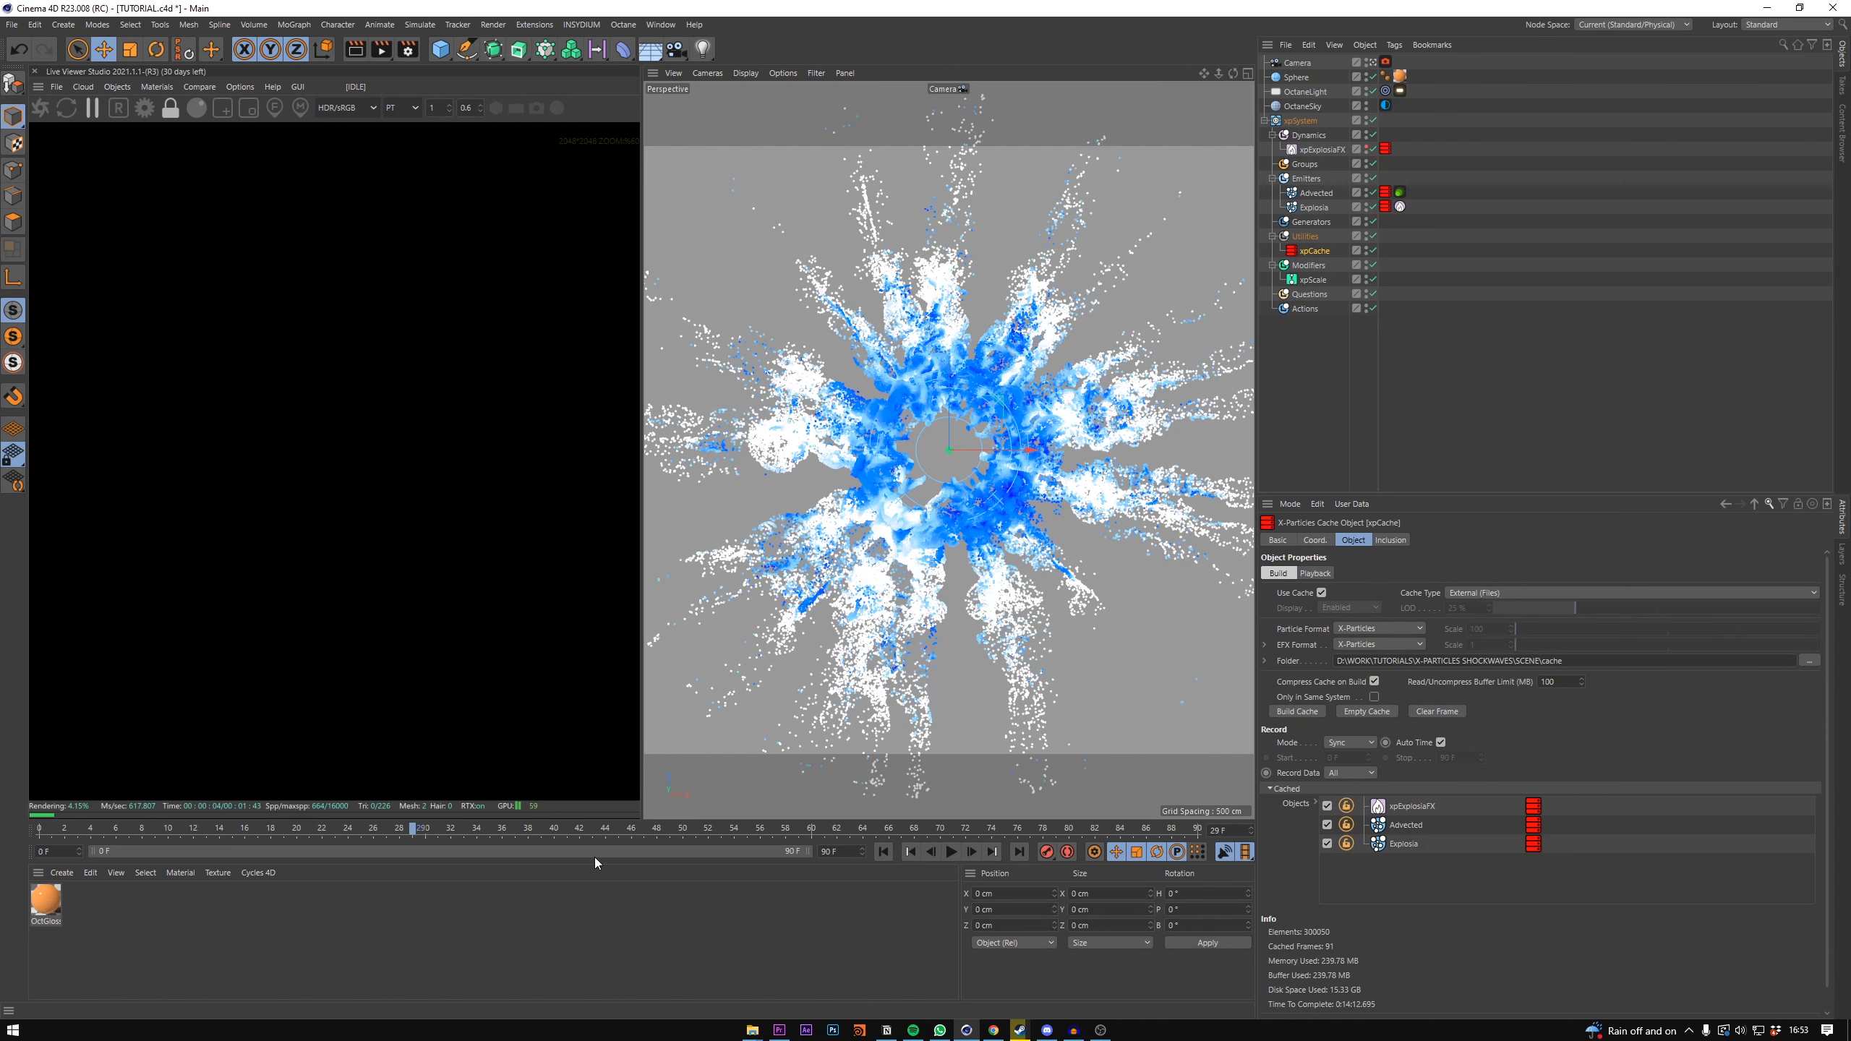
{"action": "left_click", "coordinate": [773, 832]}
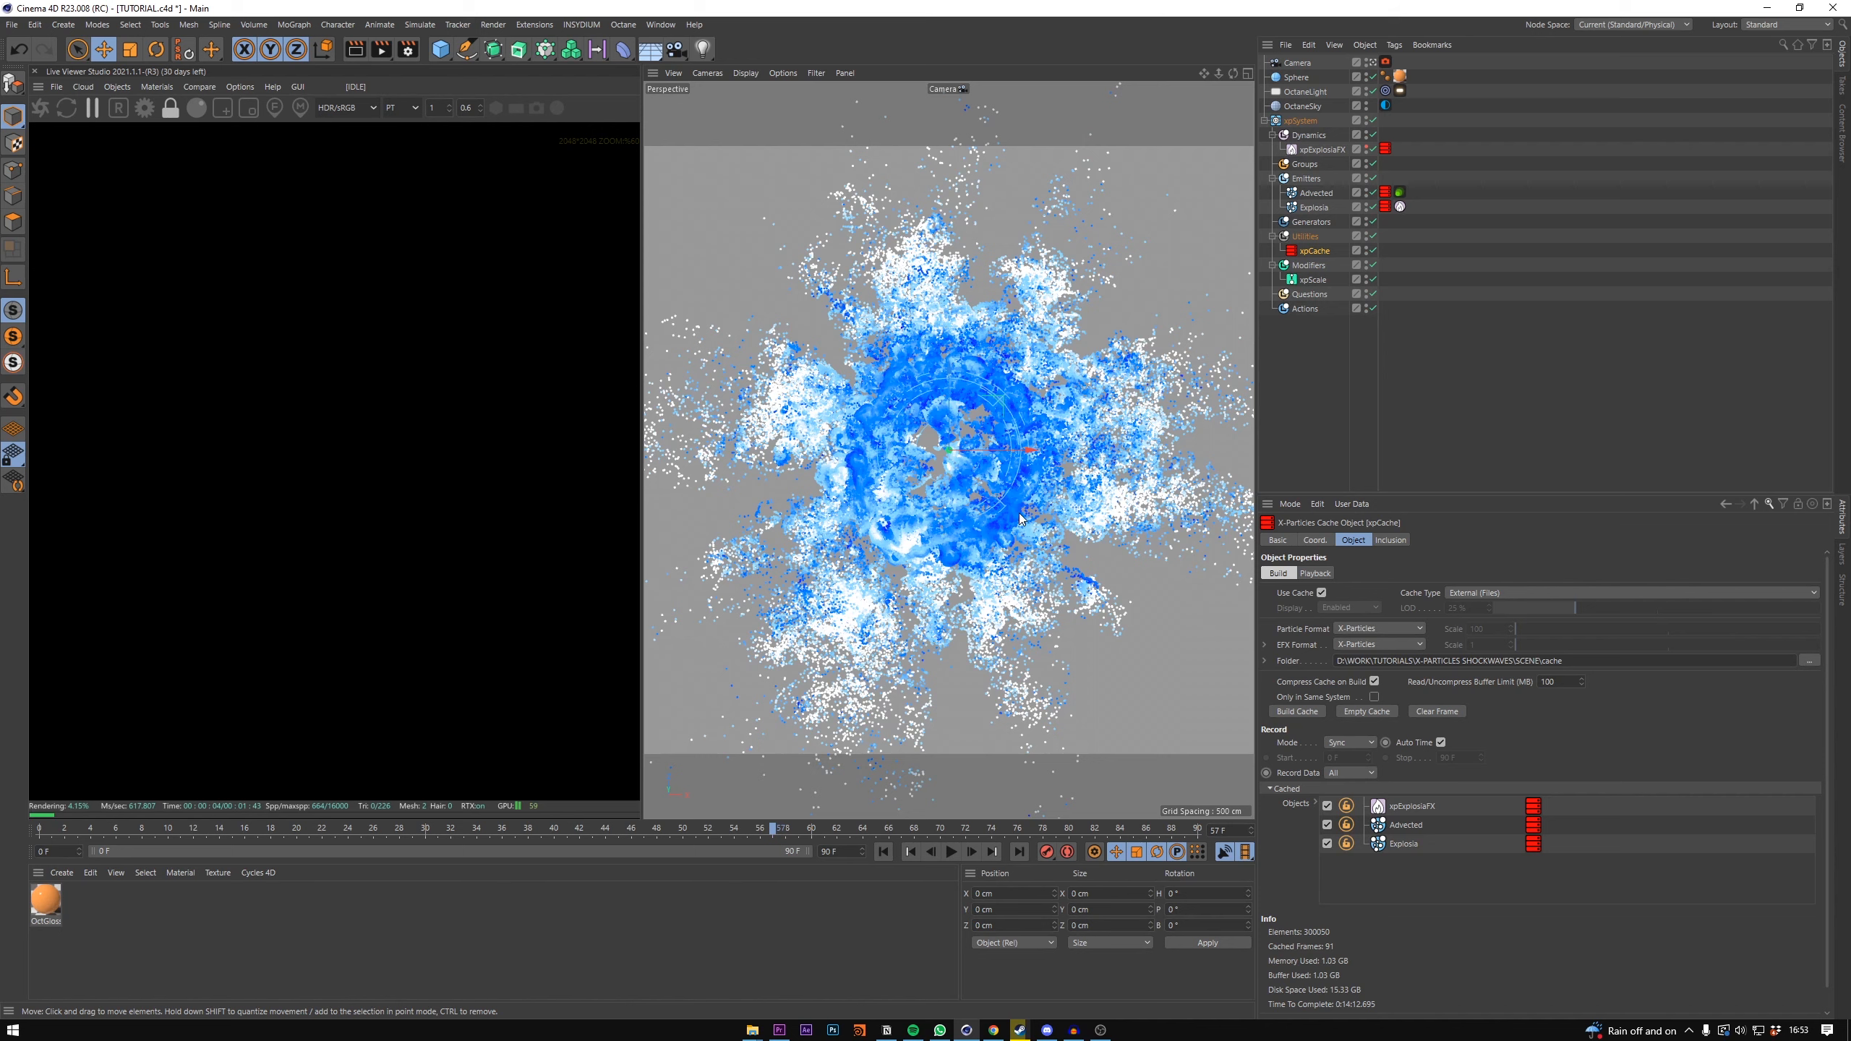
{"action": "left_click", "coordinate": [884, 852]}
{"action": "left_click", "coordinate": [950, 852]}
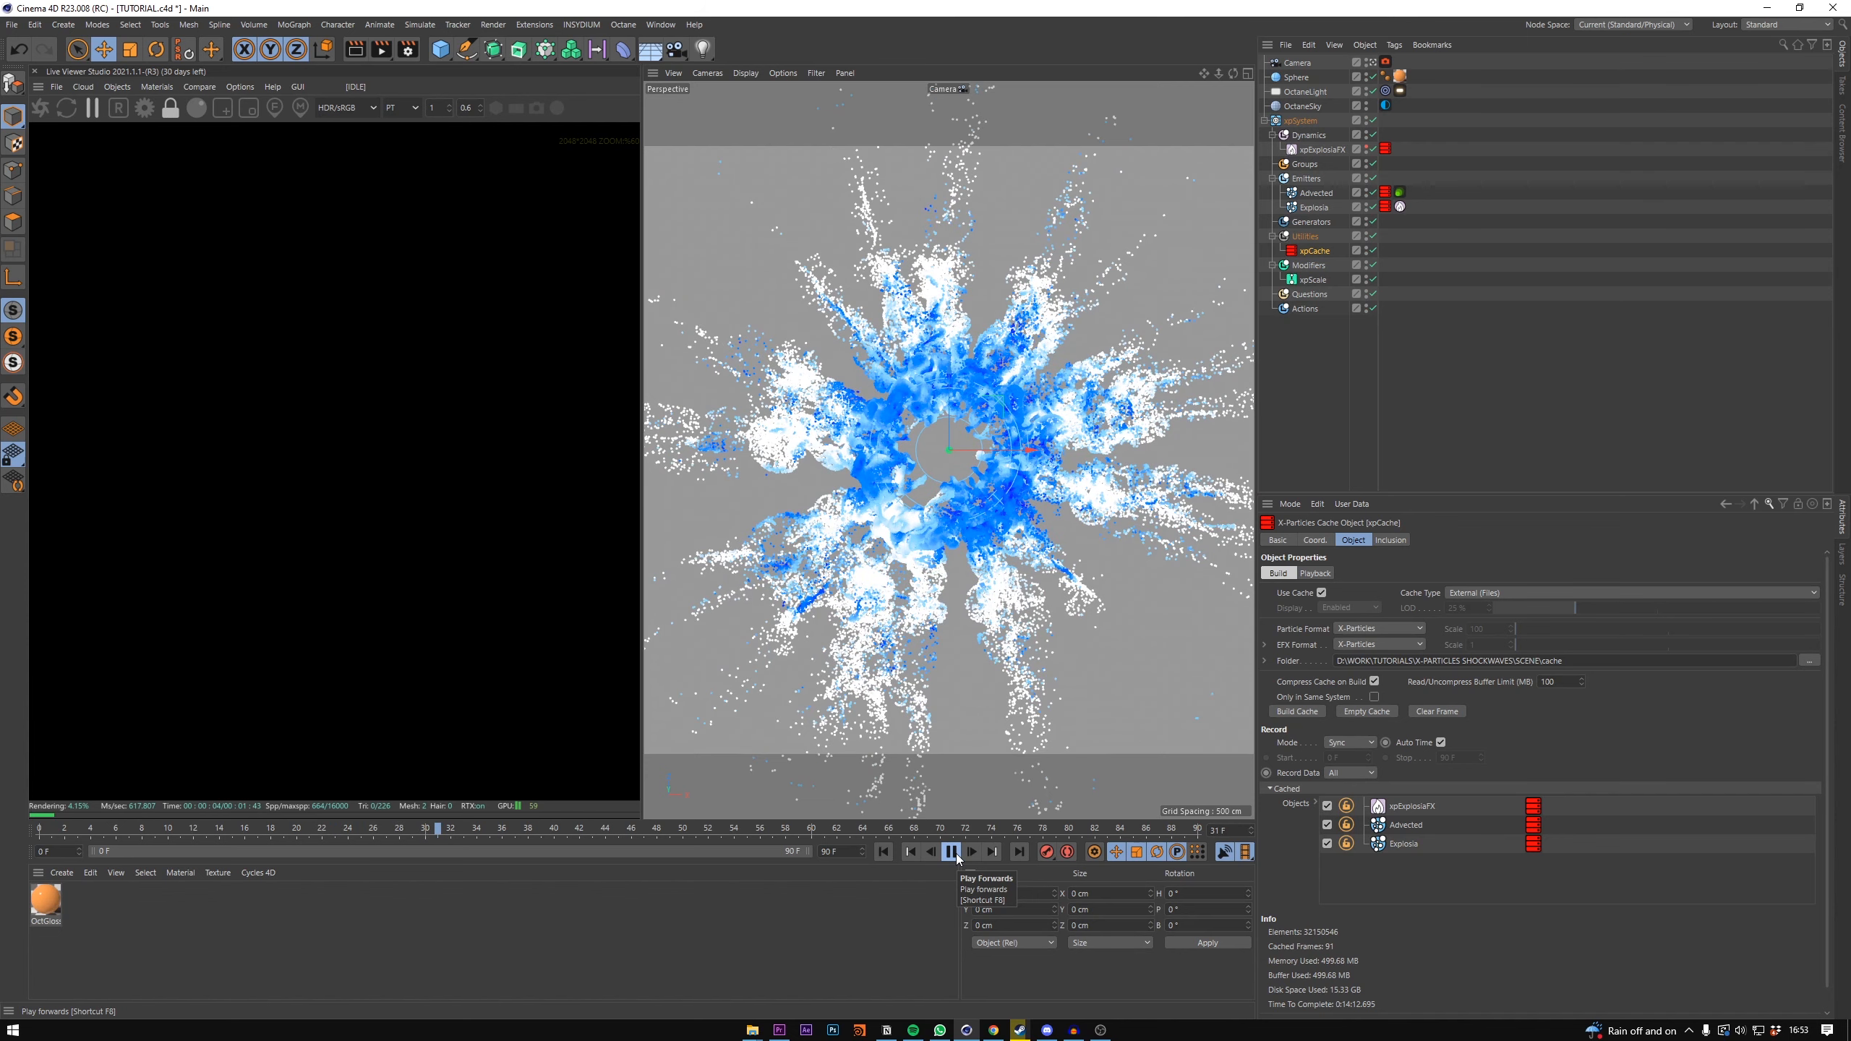
{"action": "key", "text": "F8"}
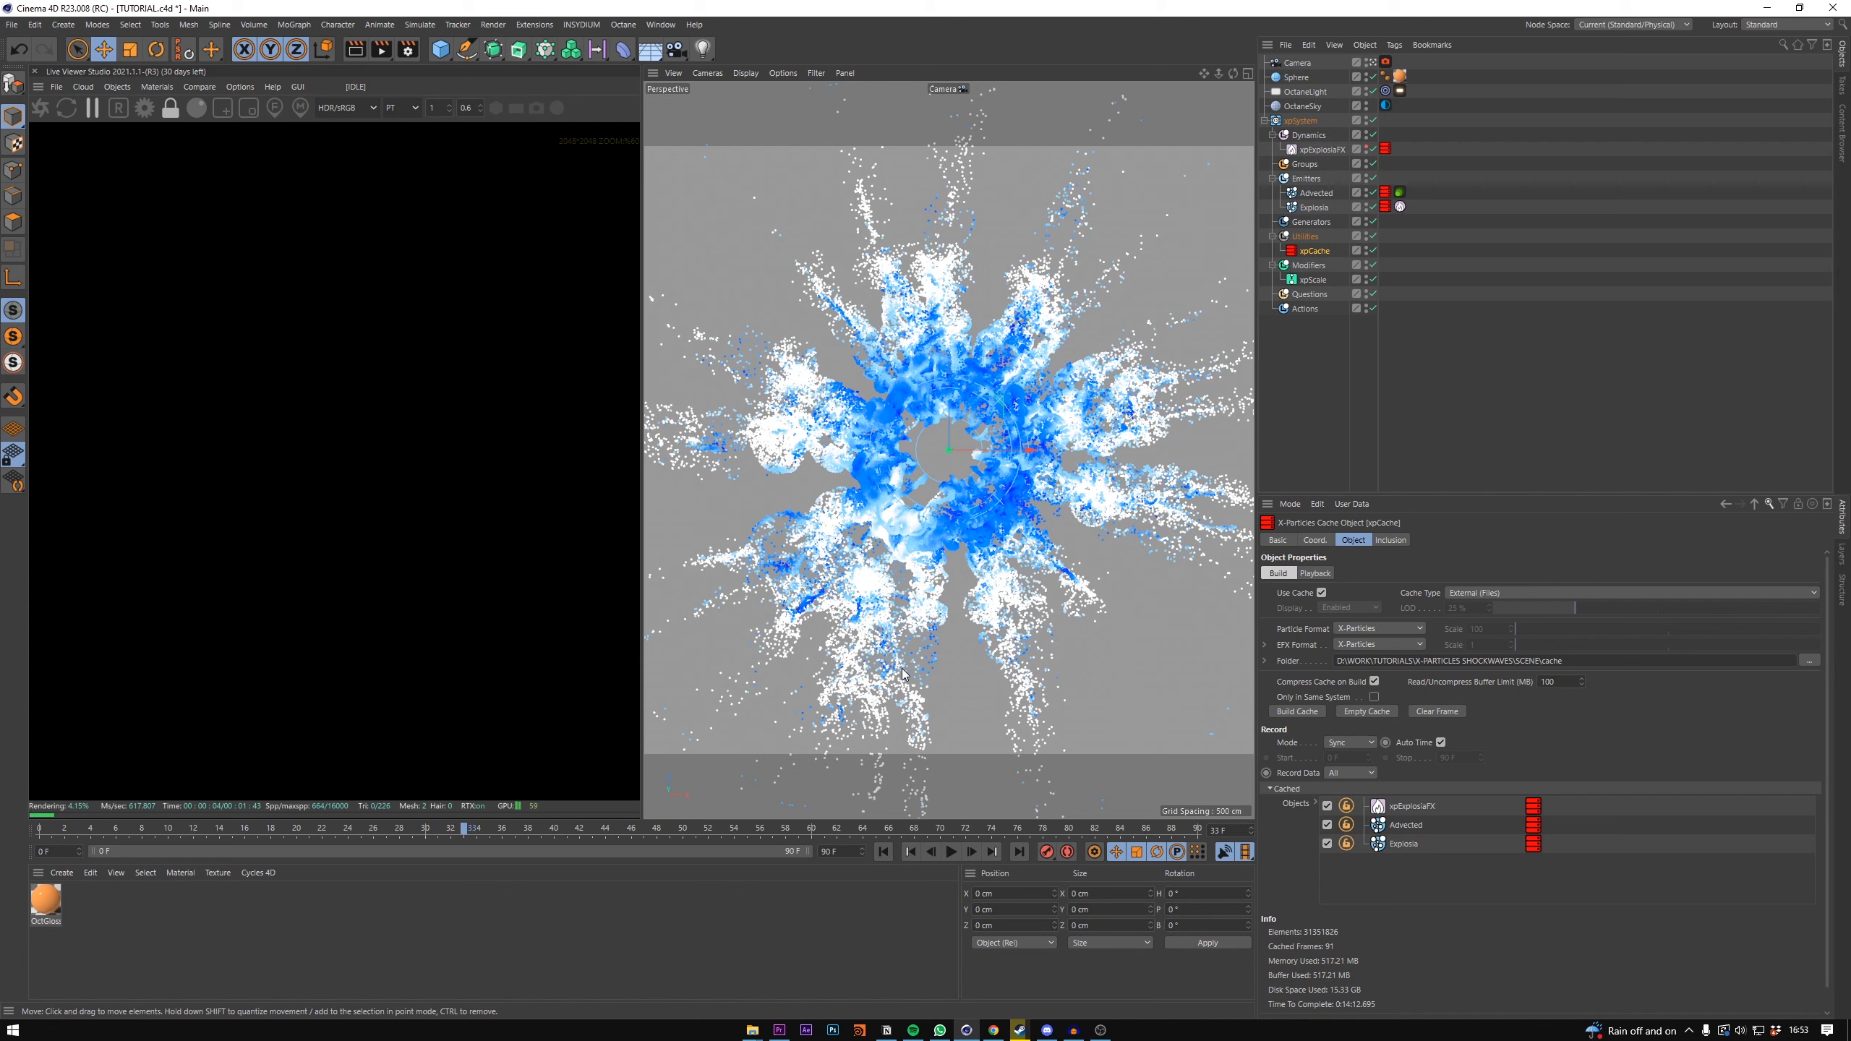
- Play the cached simulation onward from frame 33 to 38 and scrub back to frame 25
{"action": "left_click", "coordinate": [952, 852]}
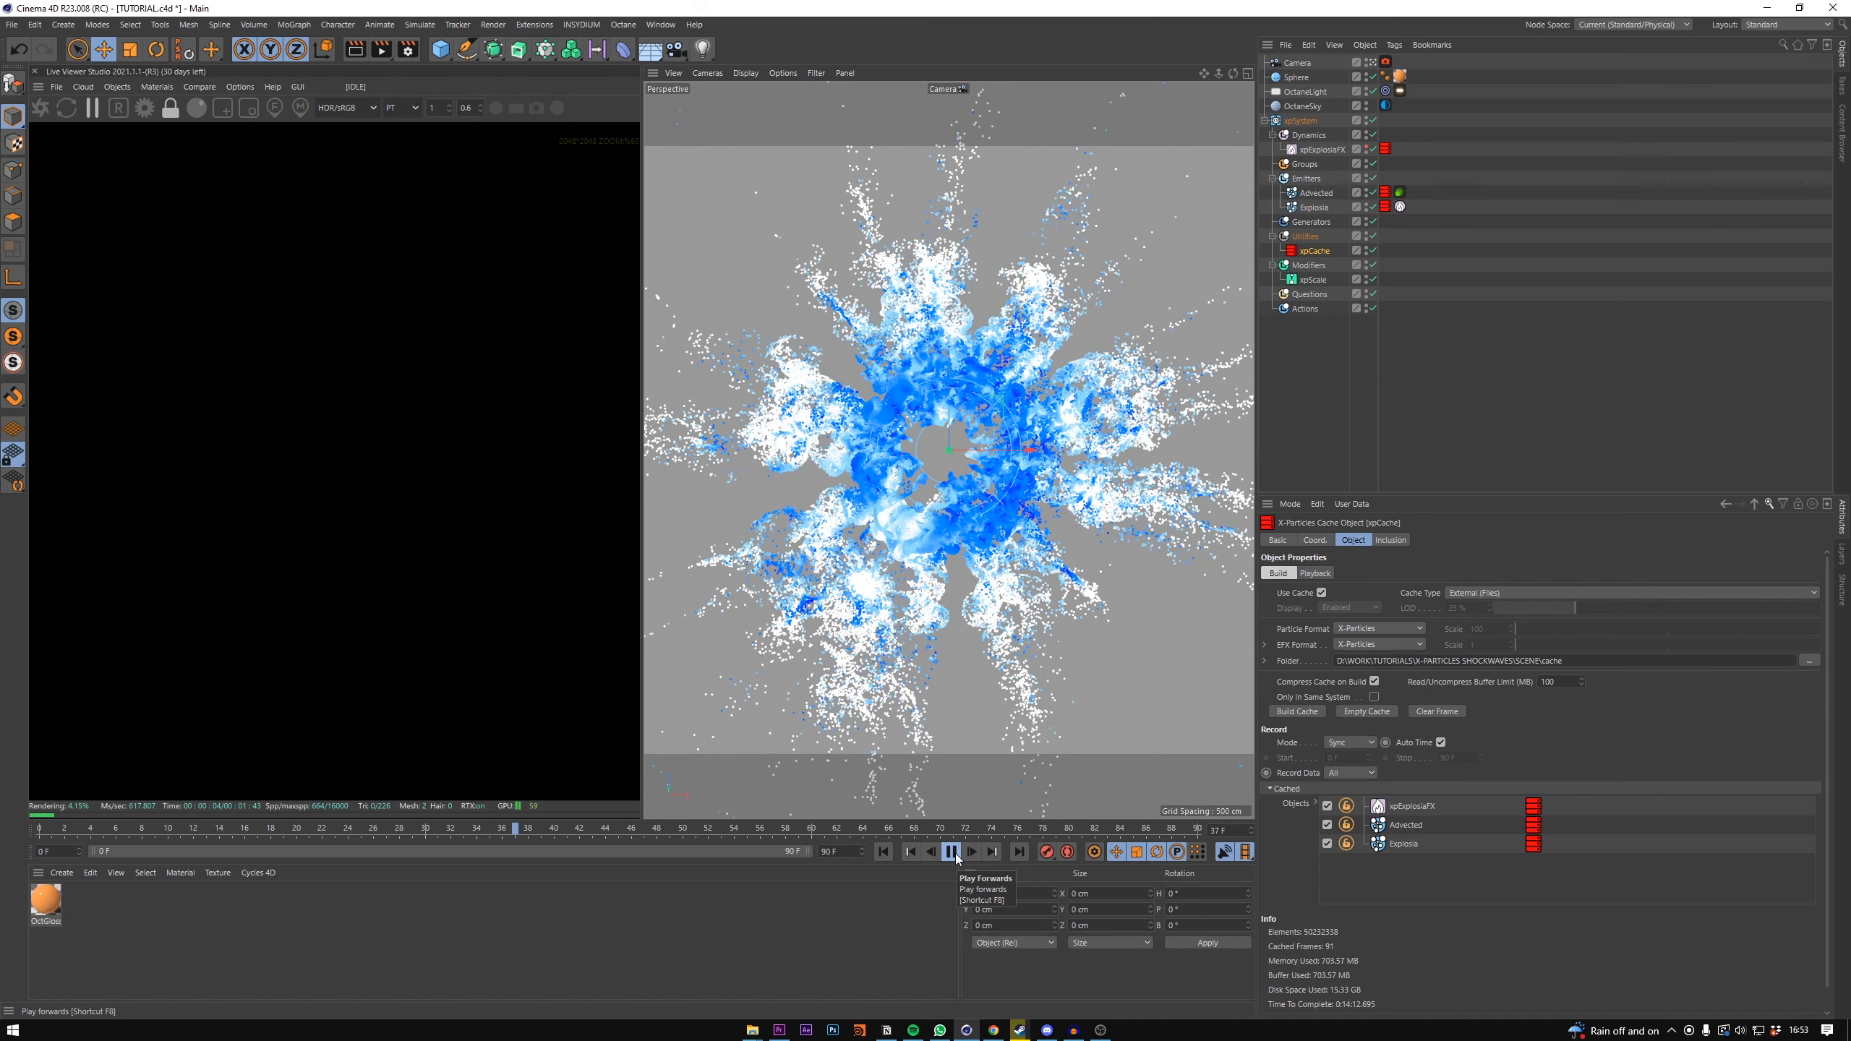
{"action": "left_click", "coordinate": [952, 852]}
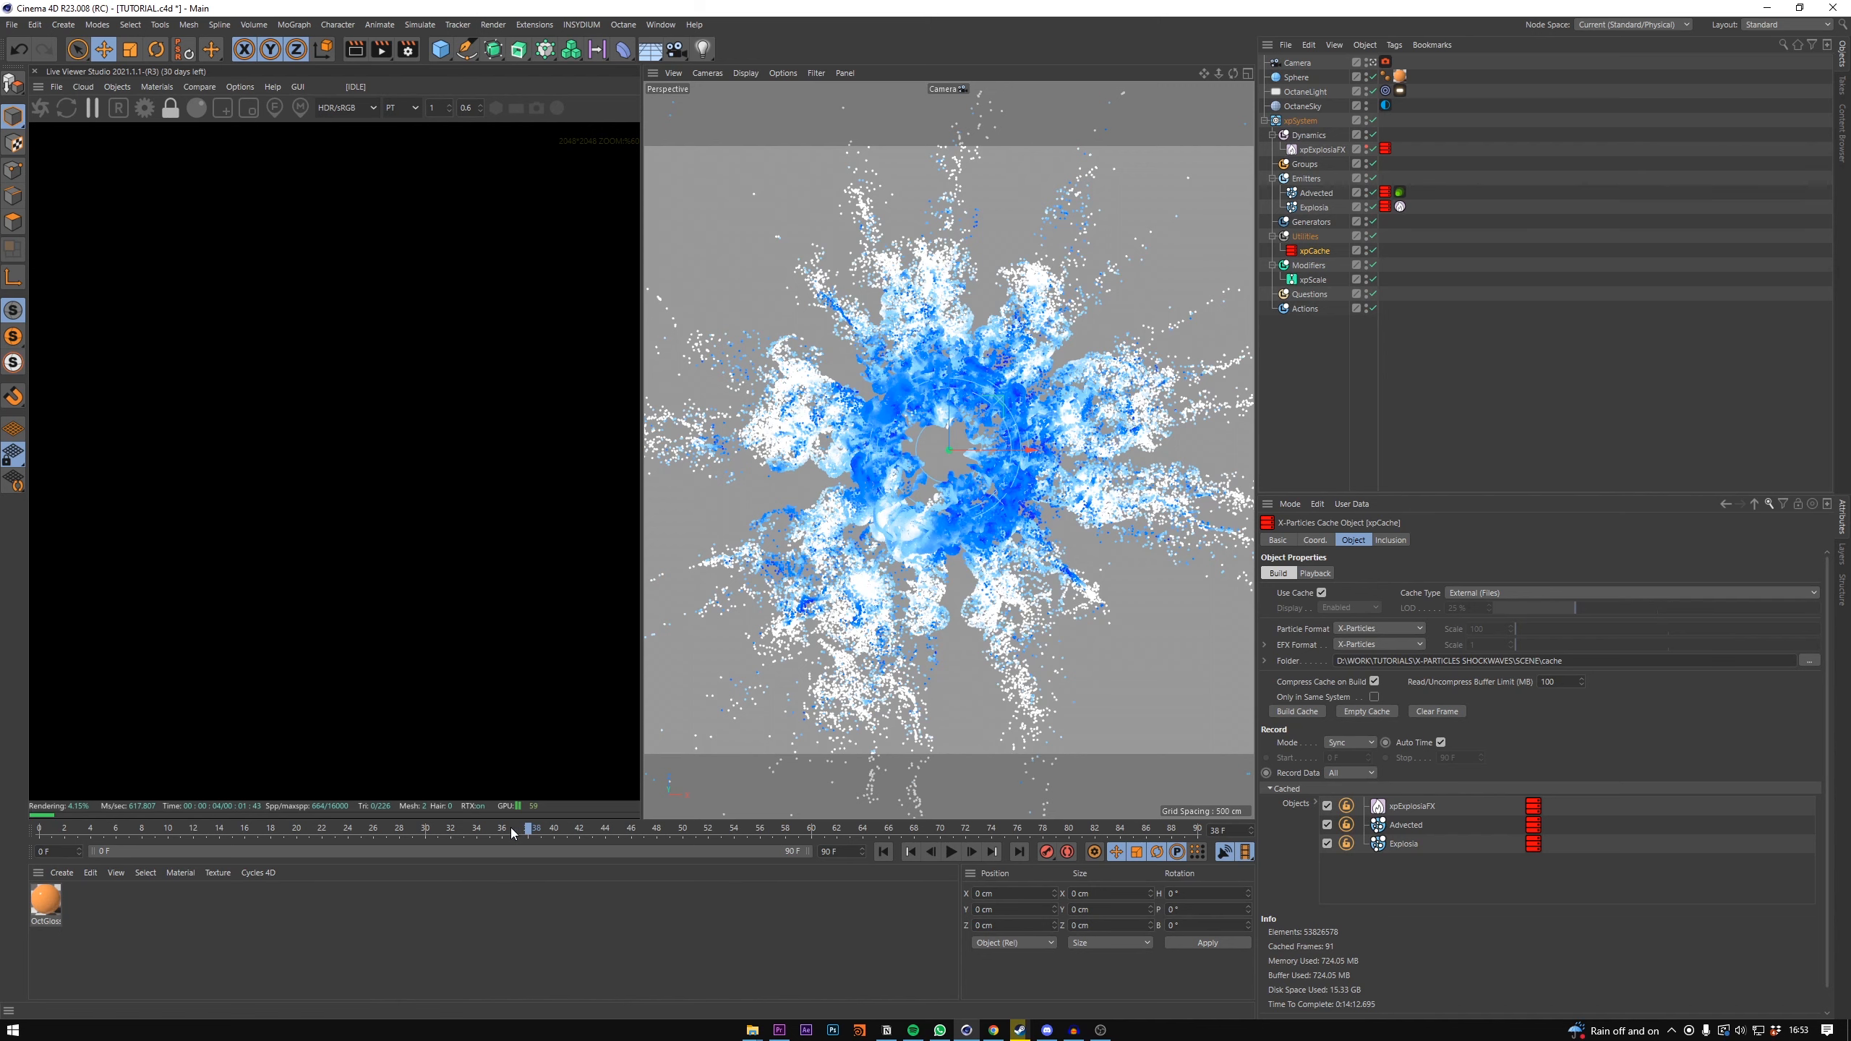
{"action": "left_click_drag", "start_coordinate": [513, 833], "coordinate": [360, 834]}
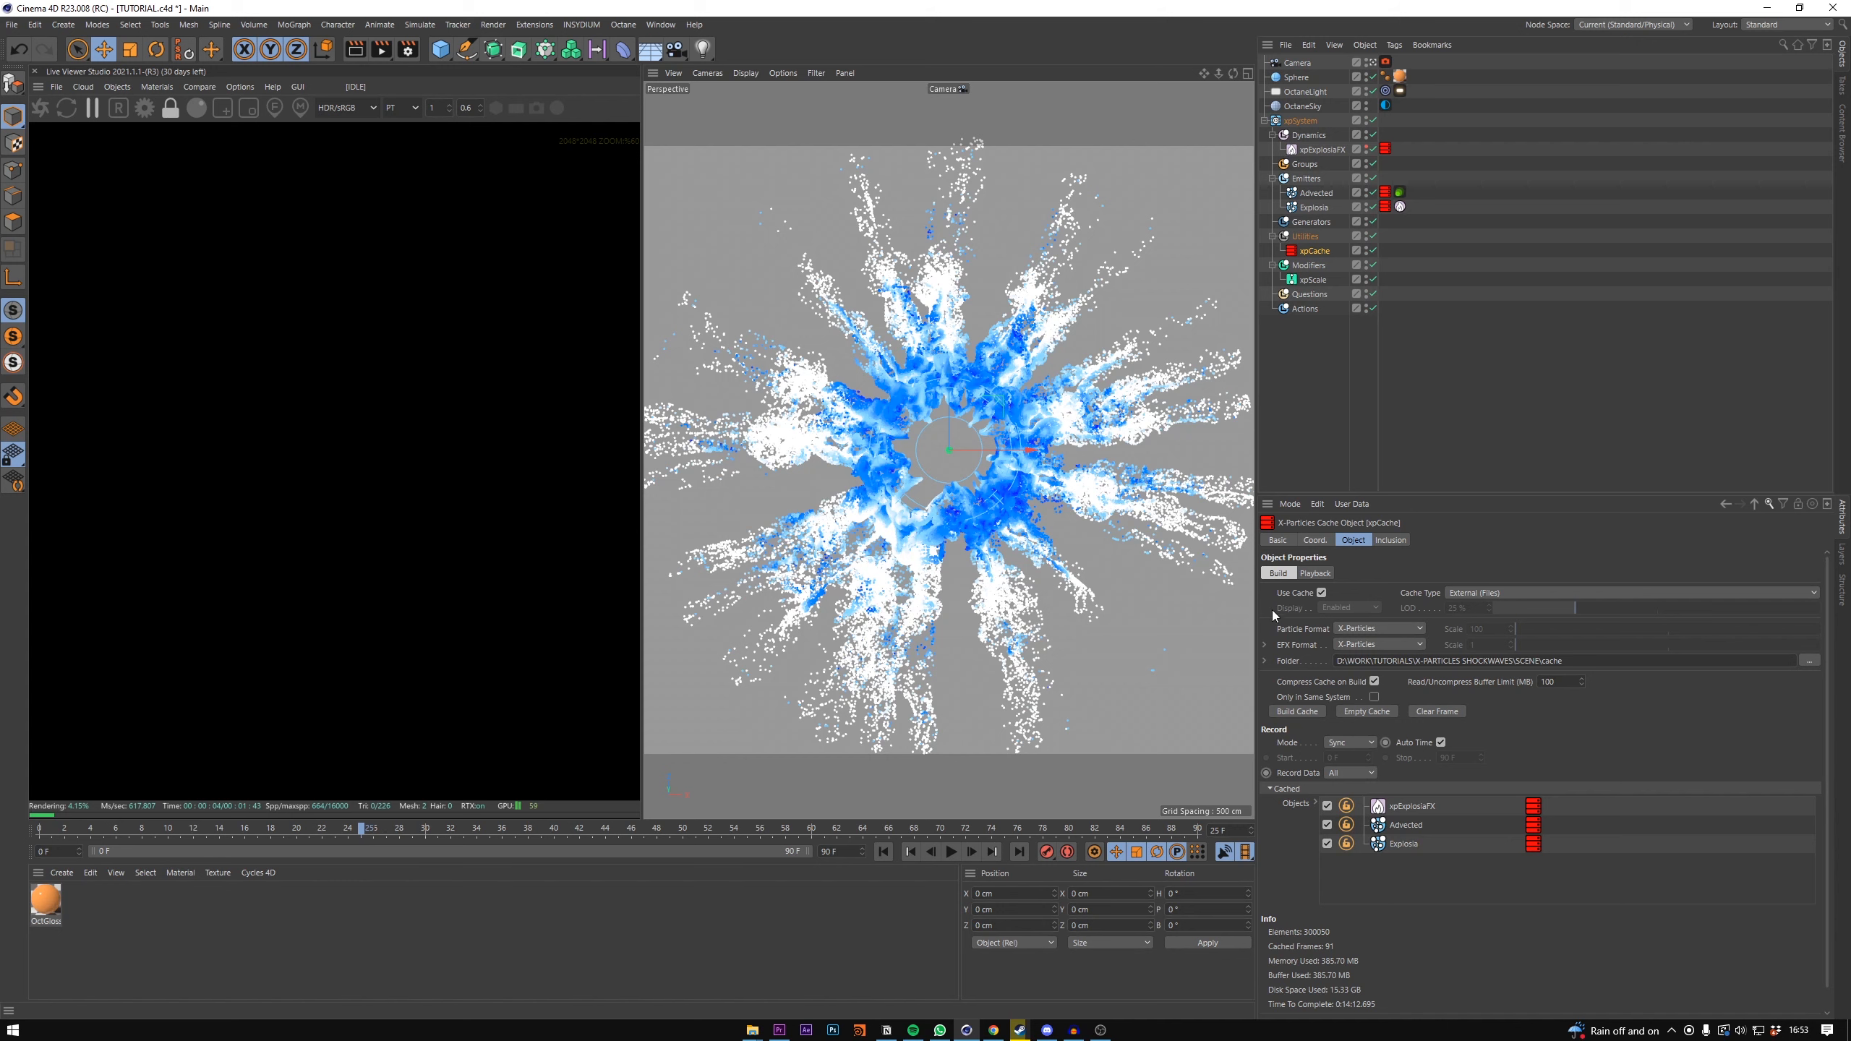
- Set the xpCache playback retiming mode to Frame
{"action": "left_click", "coordinate": [1315, 574]}
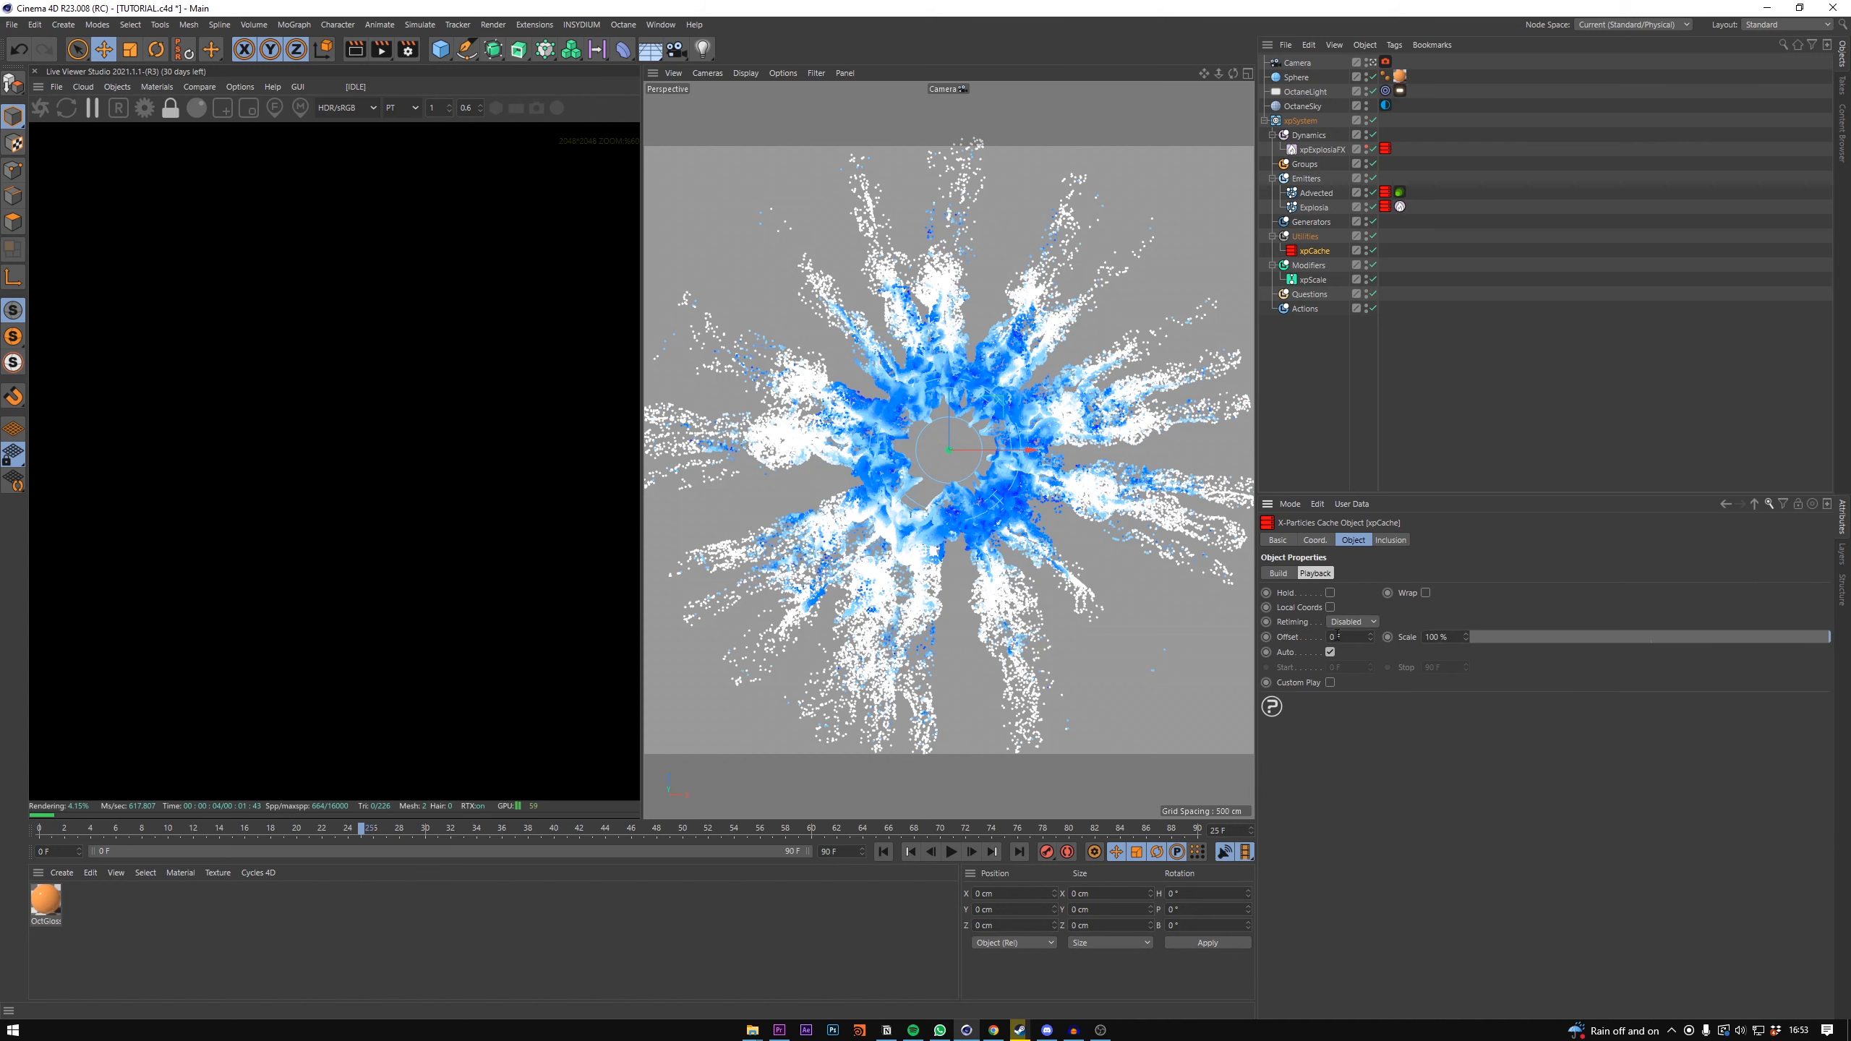
{"action": "left_click", "coordinate": [1354, 622]}
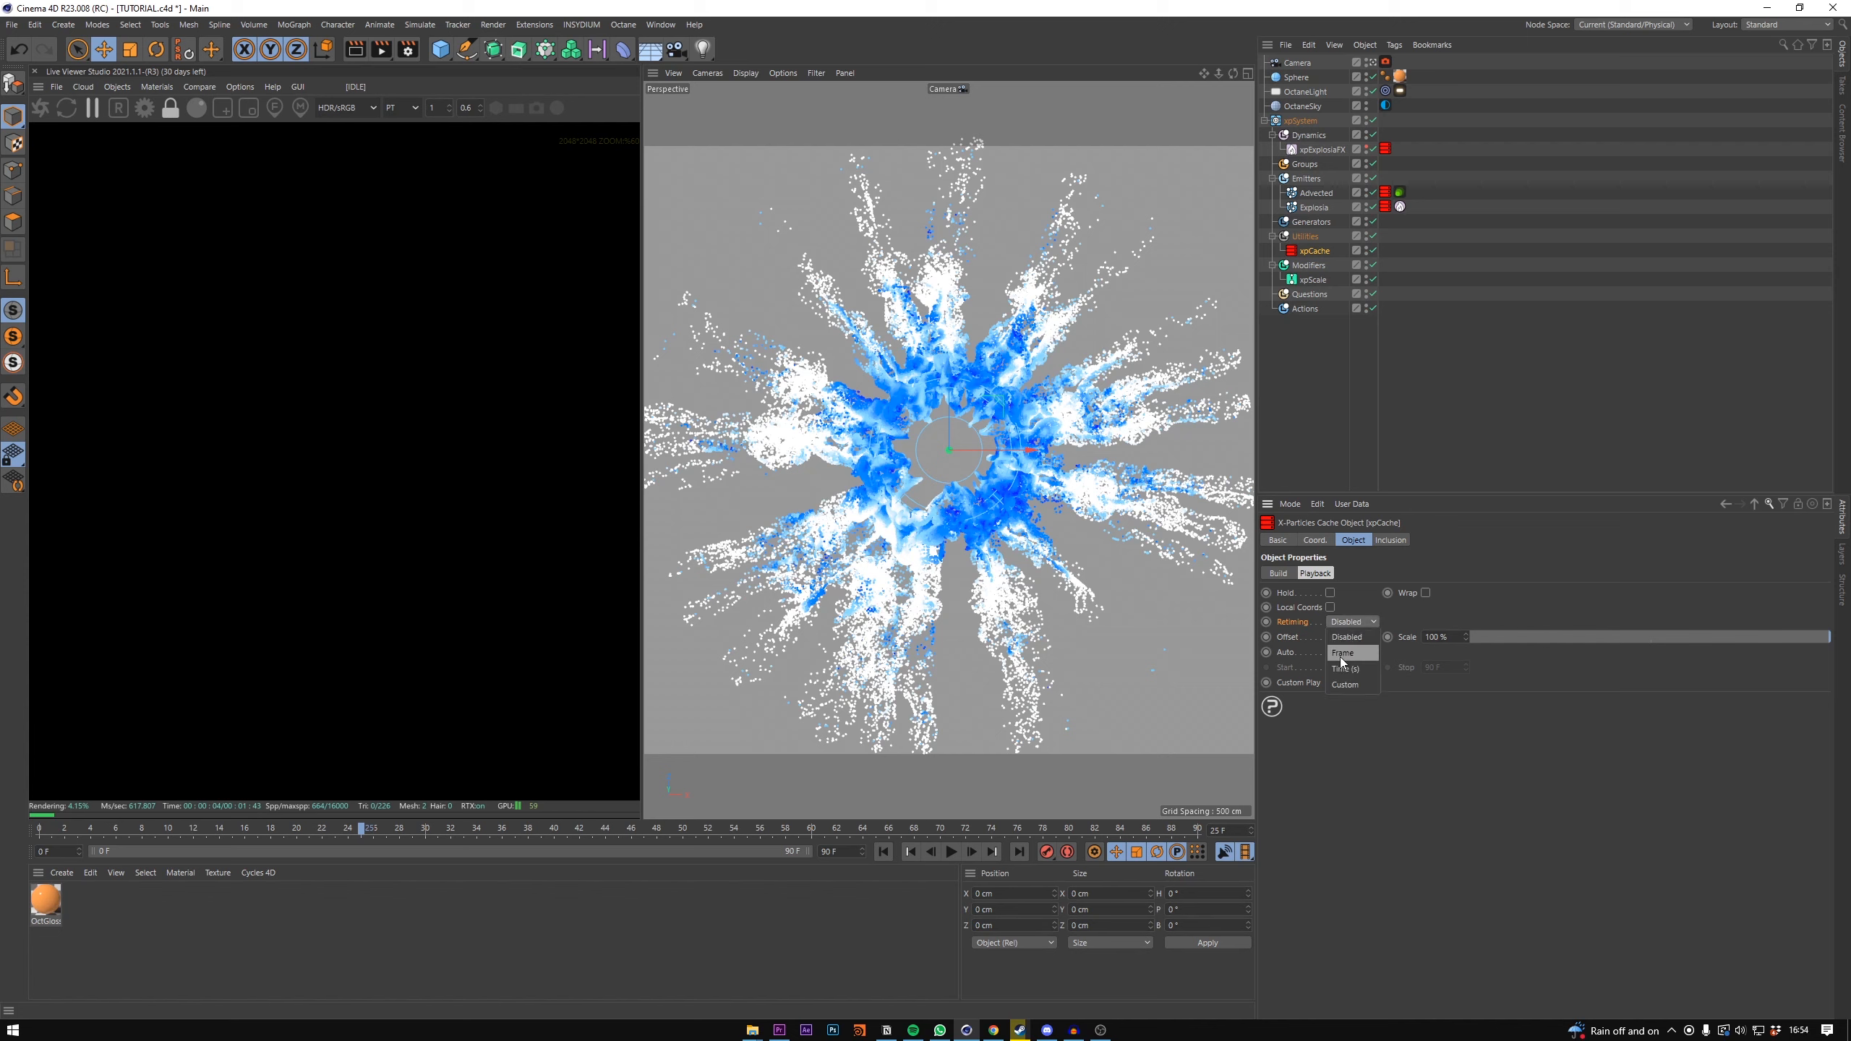
{"action": "left_click", "coordinate": [1342, 656]}
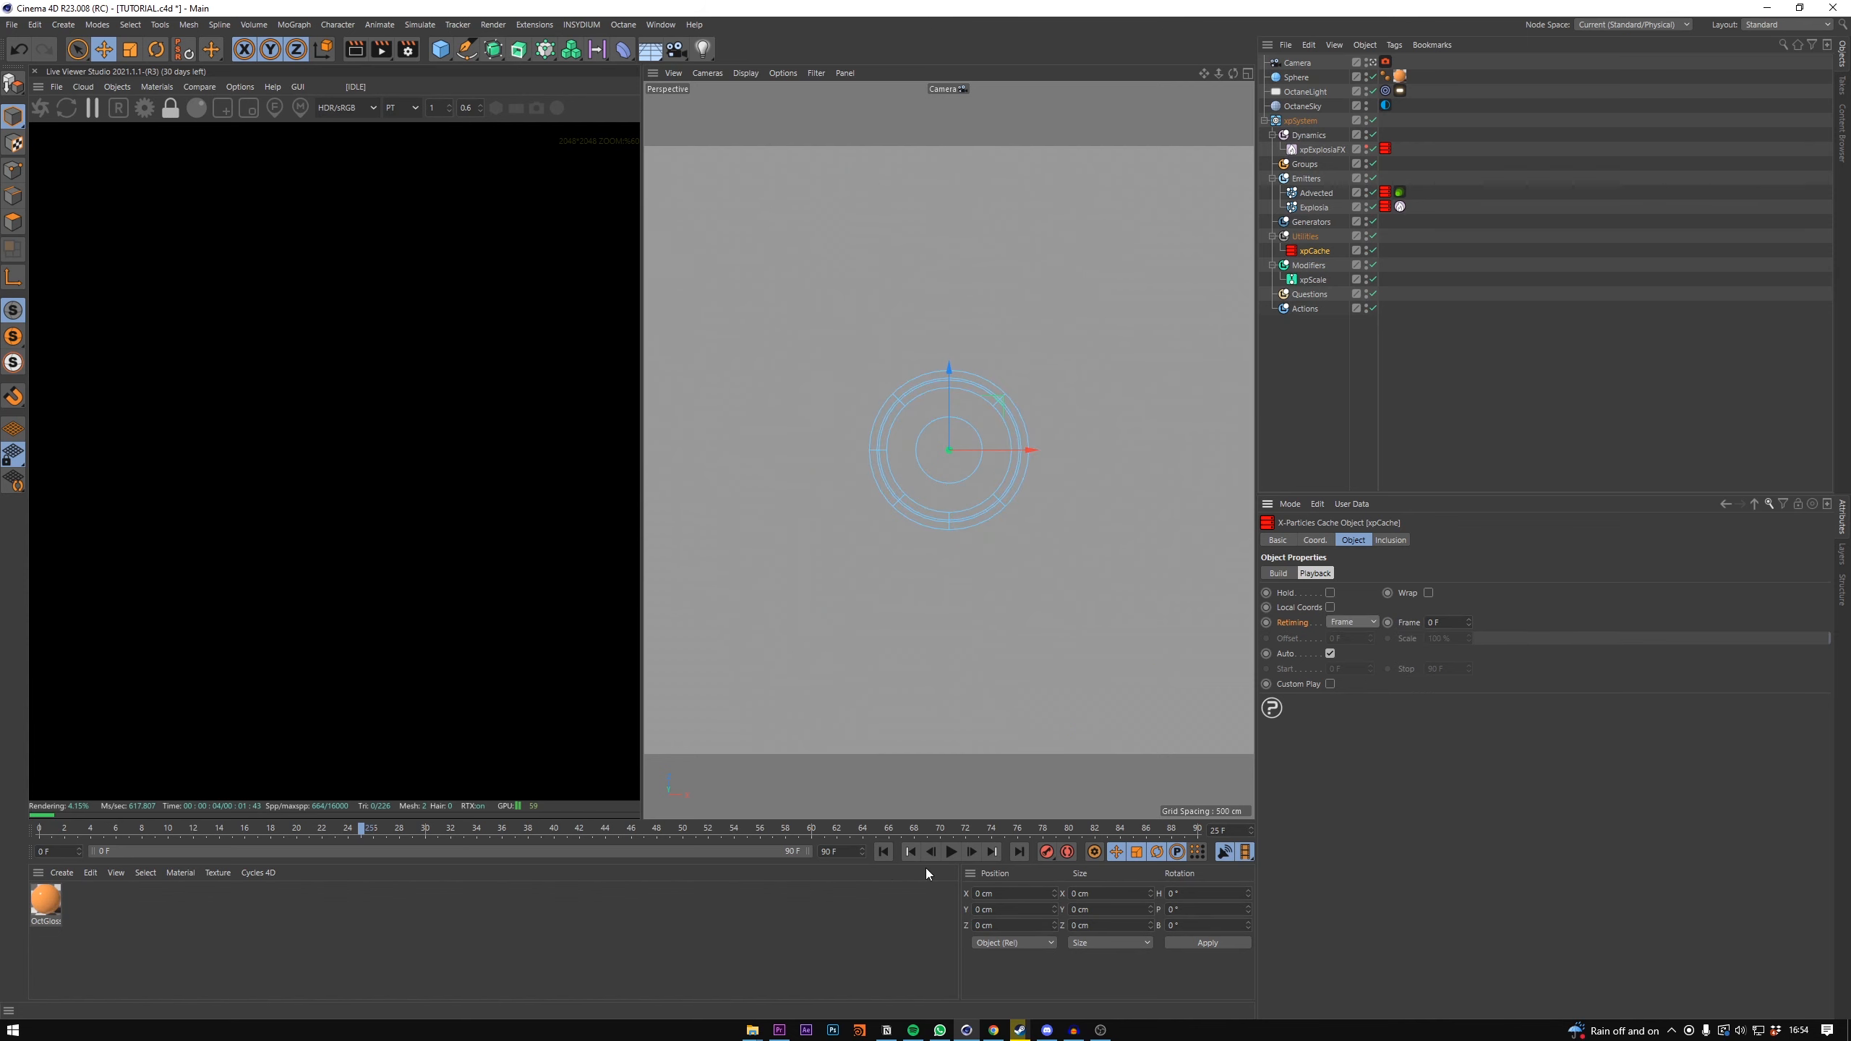
- Enable automatic hiding of the Windows taskbar in desktop mode and close the taskbar settings
{"action": "right_click", "coordinate": [1188, 1031]}
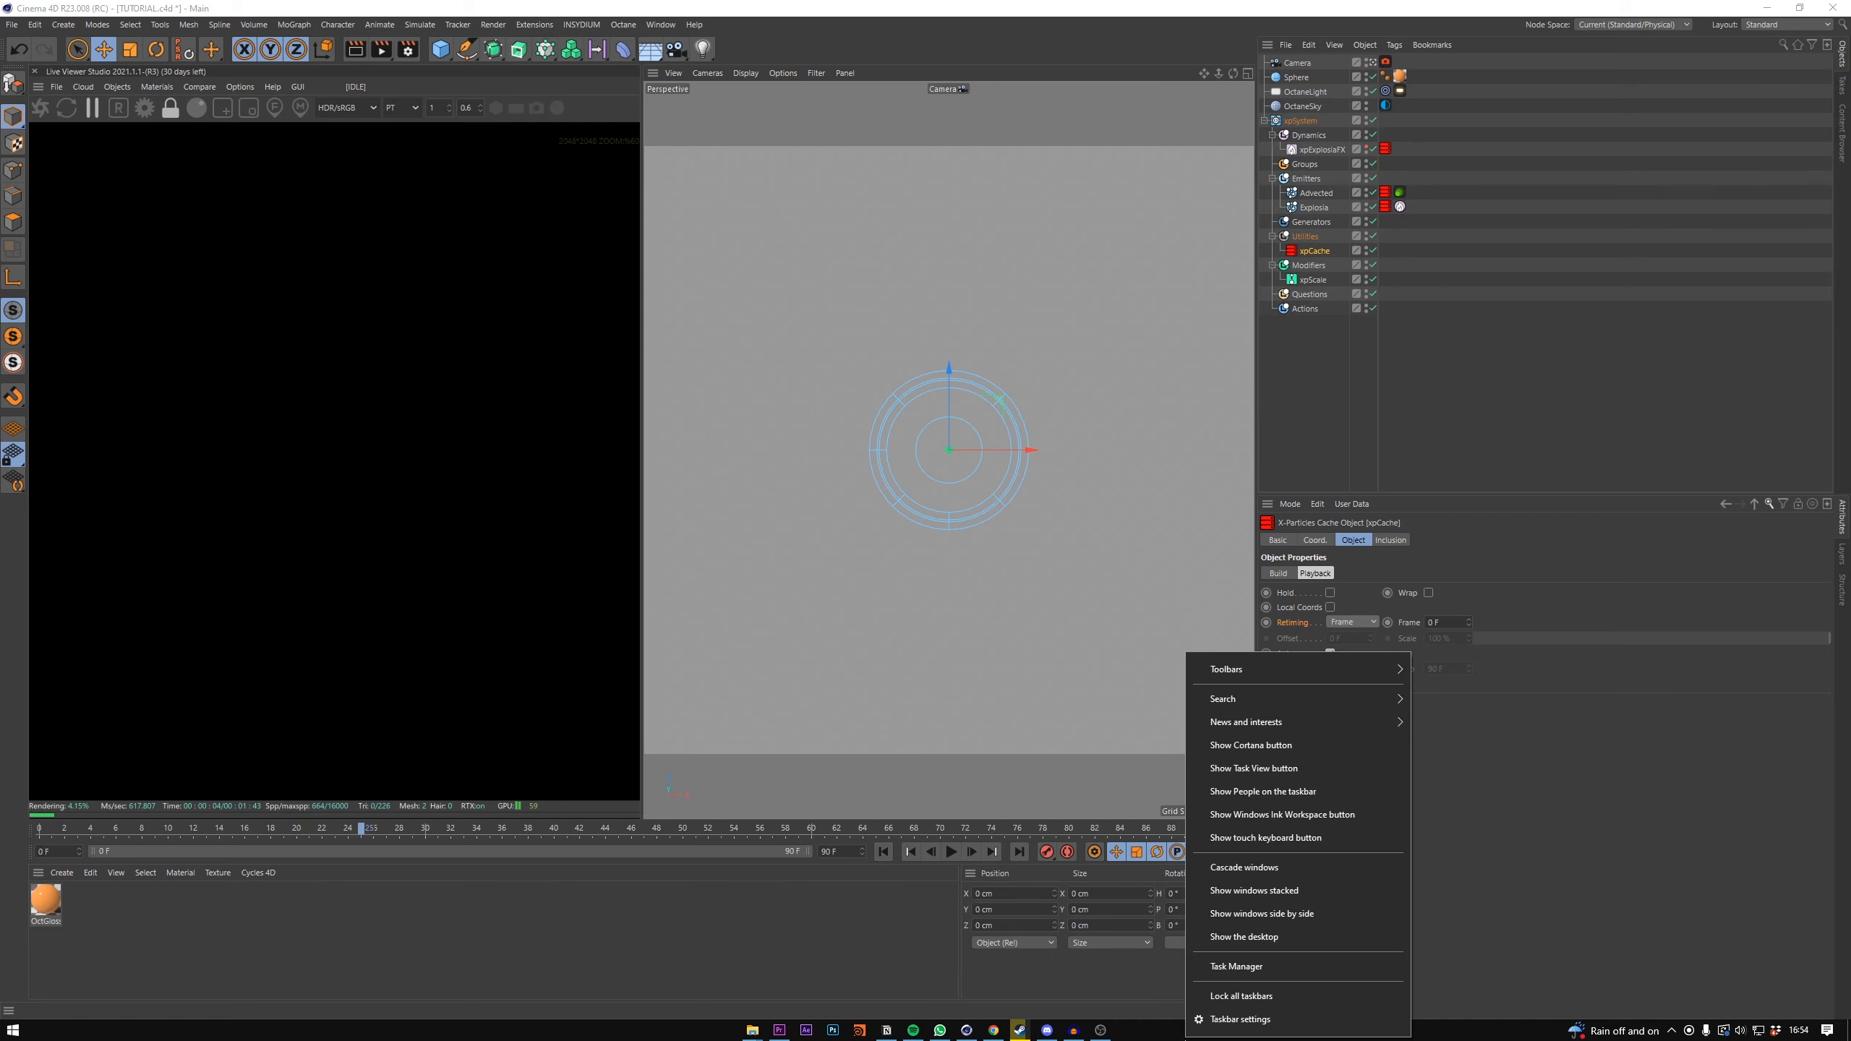
{"action": "left_click", "coordinate": [1240, 1019]}
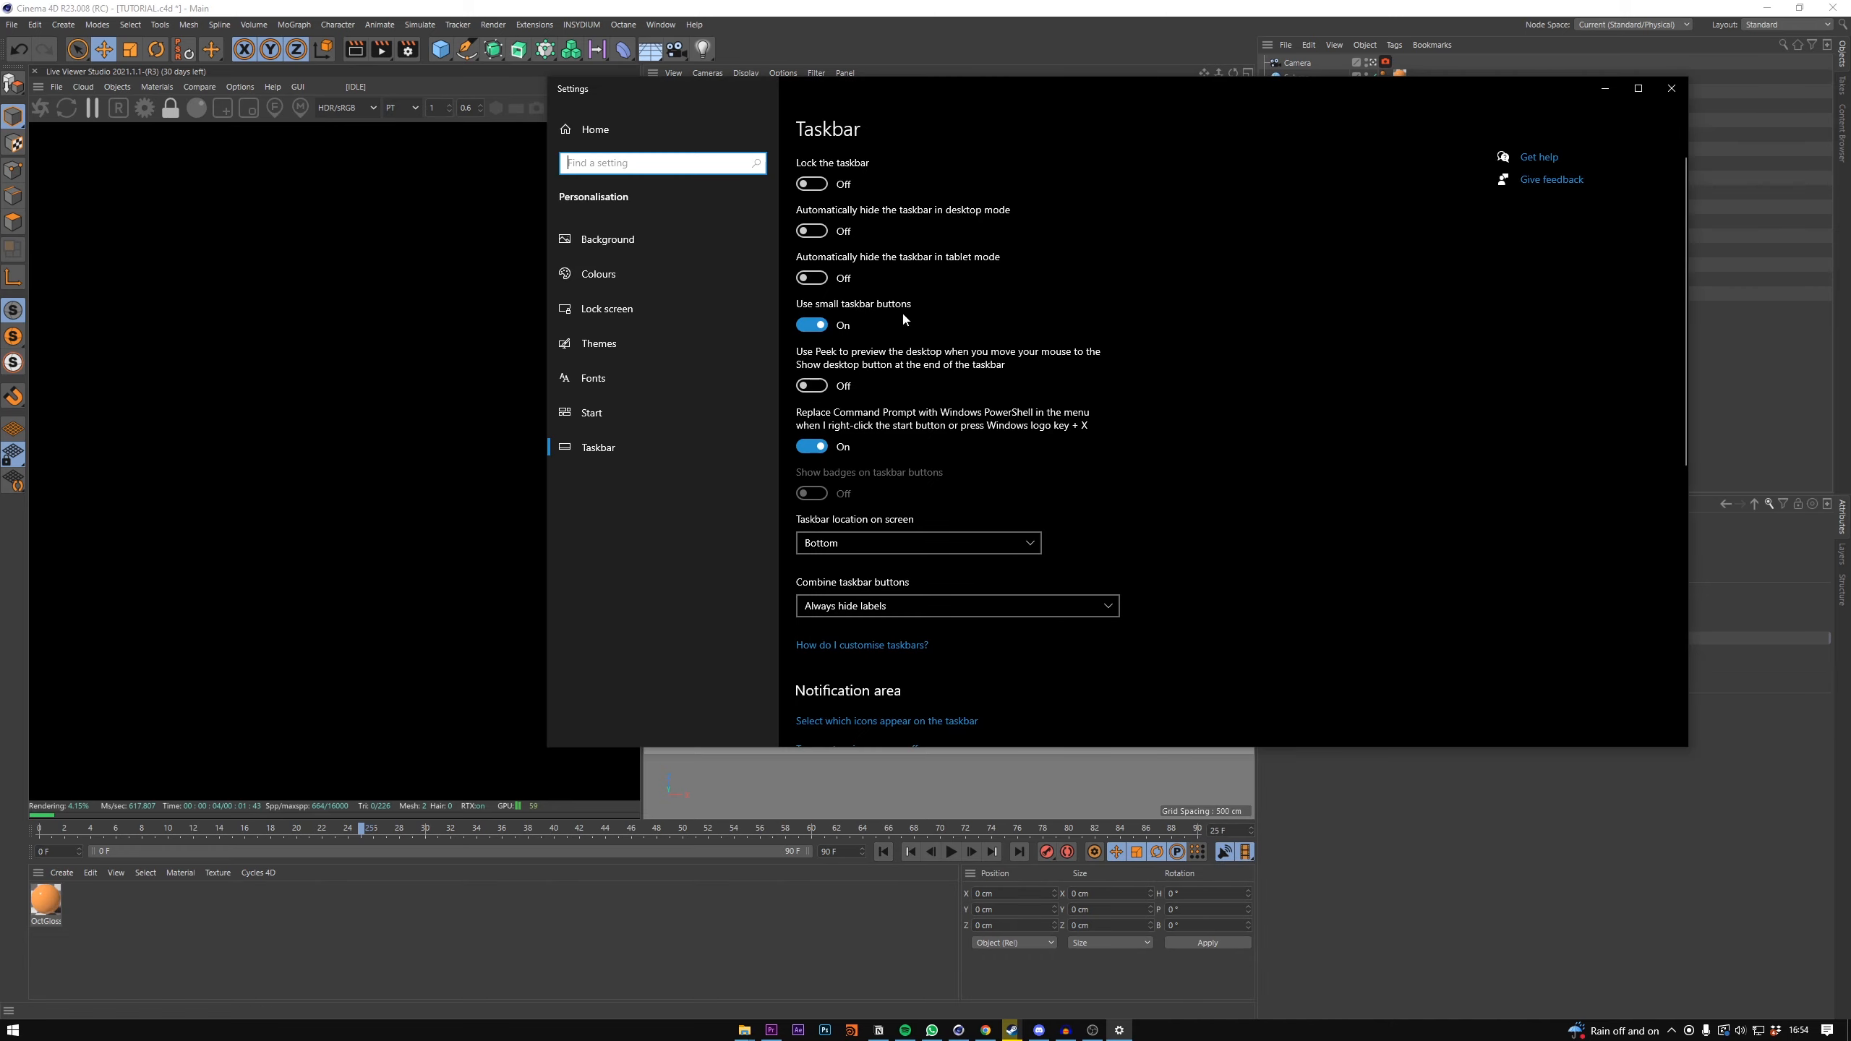
{"action": "left_click", "coordinate": [811, 230]}
{"action": "left_click", "coordinate": [1671, 88]}
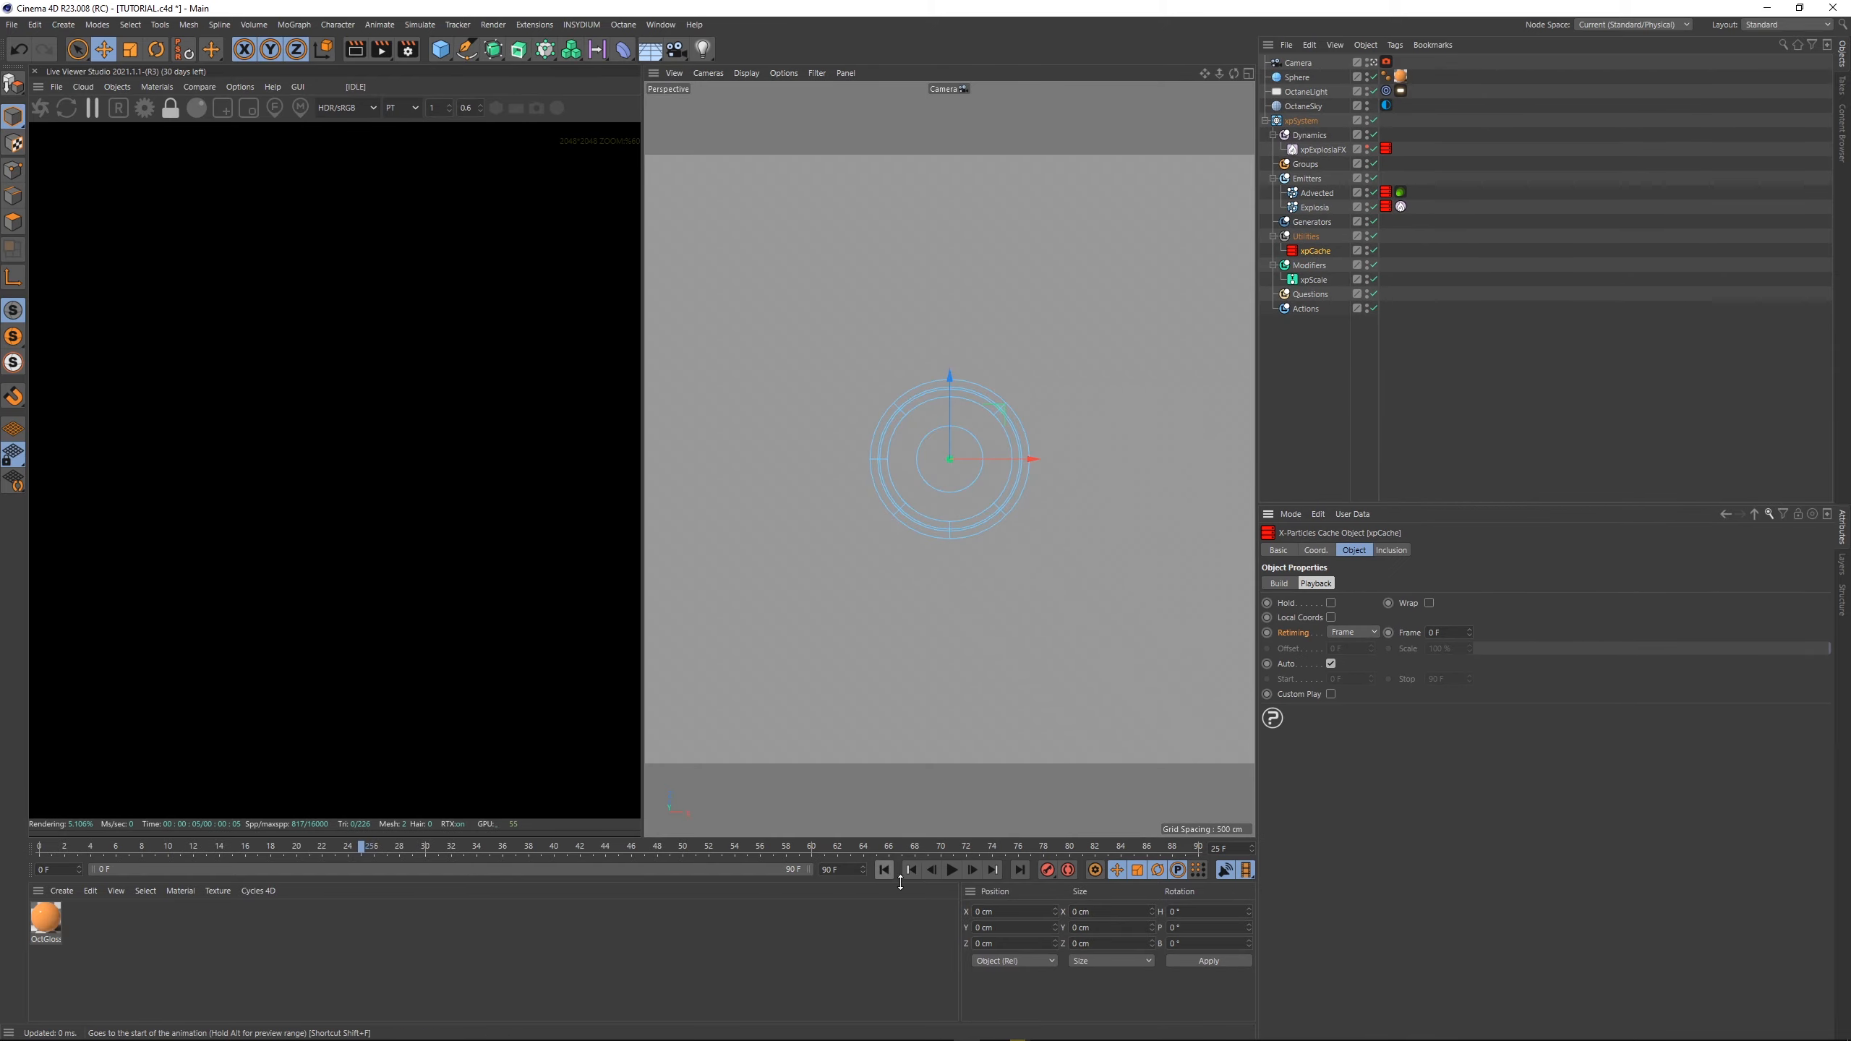
- Keyframe the xpCache retiming Frame value at 0 F on frame 0 and 90 F on frame 90
{"action": "left_click", "coordinate": [882, 870]}
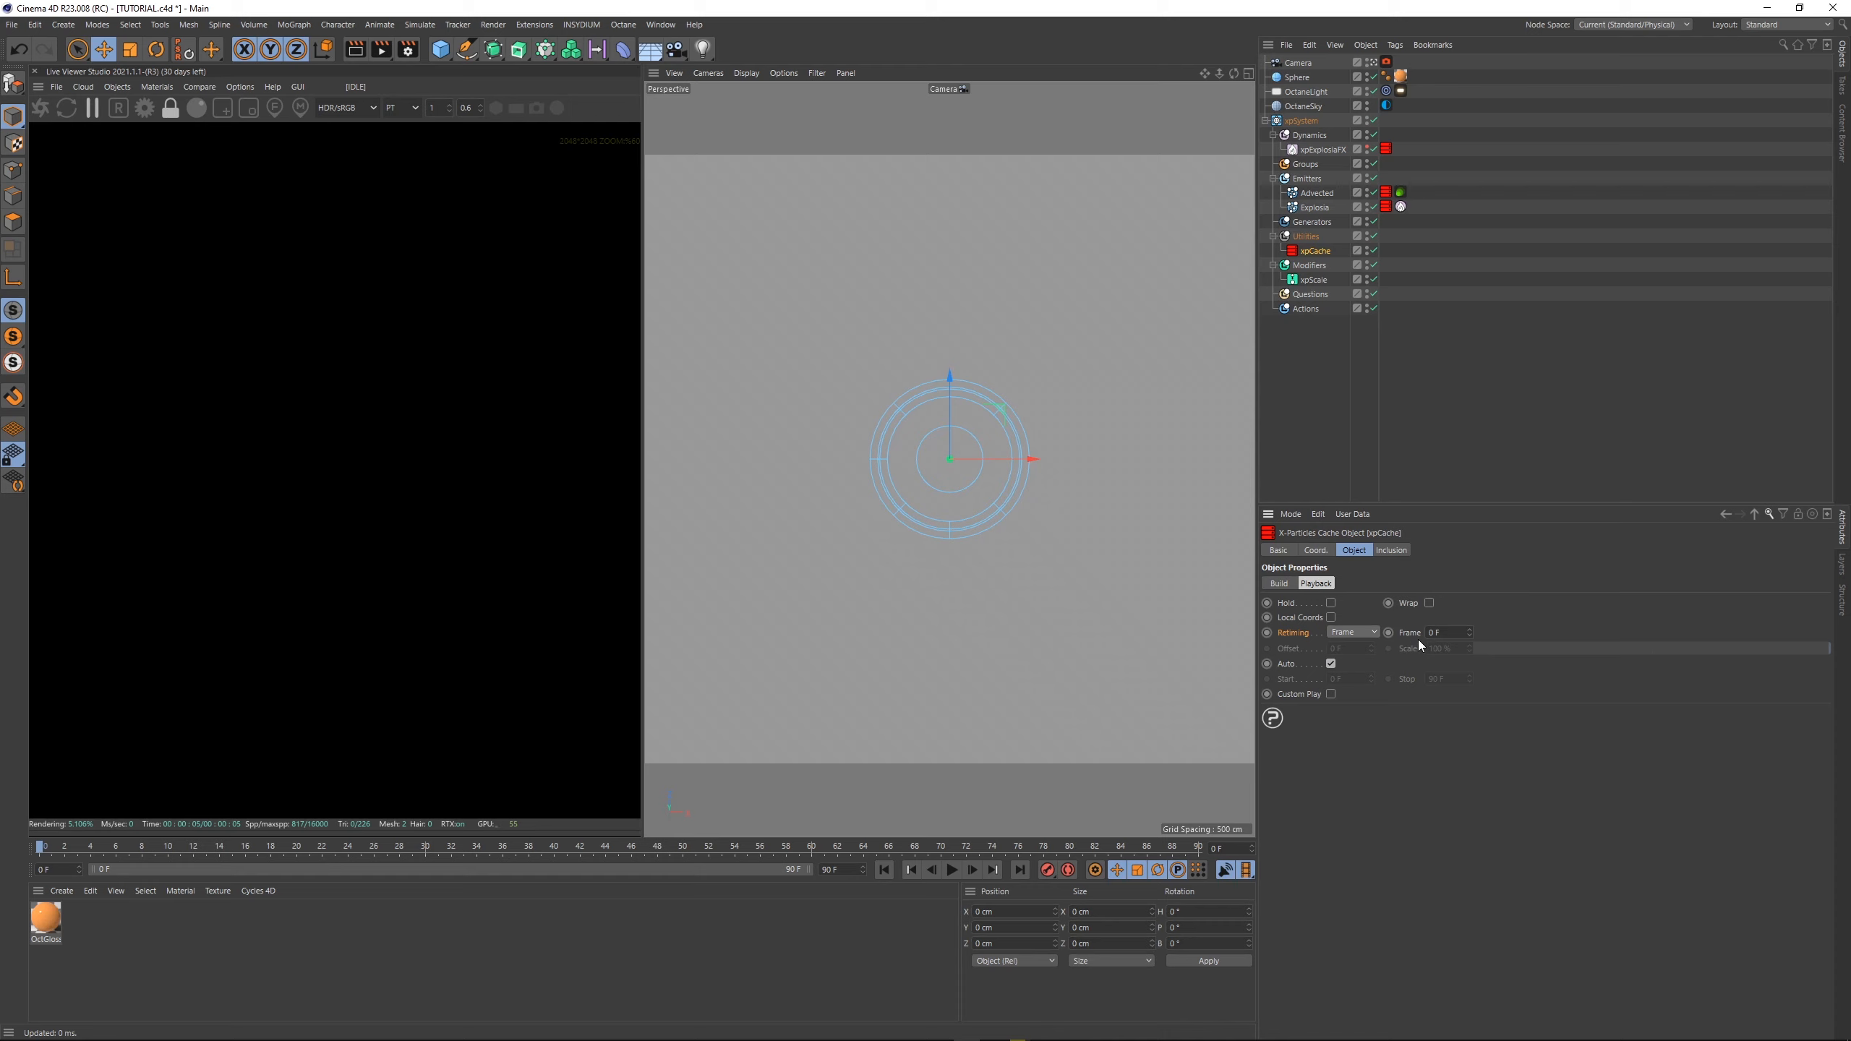
{"action": "left_click", "coordinate": [1440, 628]}
{"action": "left_click", "coordinate": [1388, 632]}
{"action": "left_click", "coordinate": [1019, 869]}
{"action": "left_click", "coordinate": [1440, 632]}
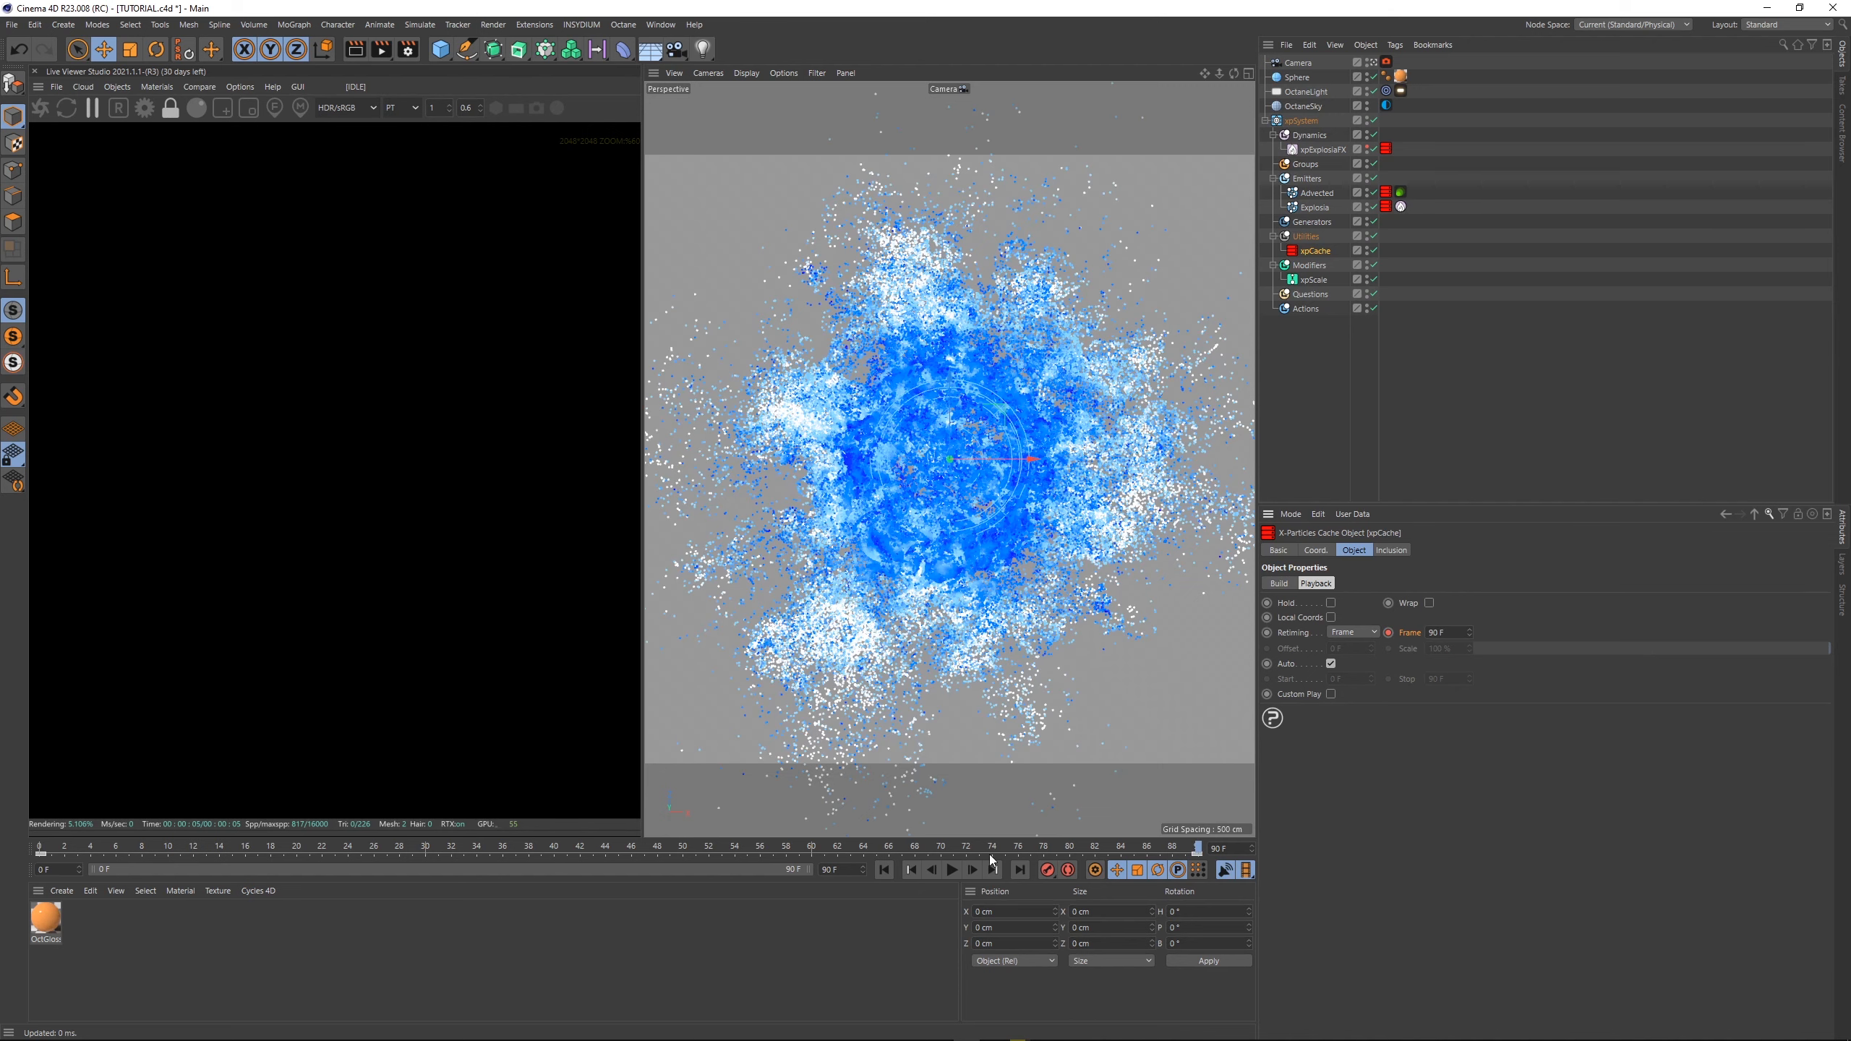
- Scrub the retimed cache to frame 10 and play it to frame 20 to check its speed
{"action": "left_click", "coordinate": [1163, 848]}
{"action": "left_click_drag", "start_coordinate": [567, 871], "coordinate": [569, 872]}
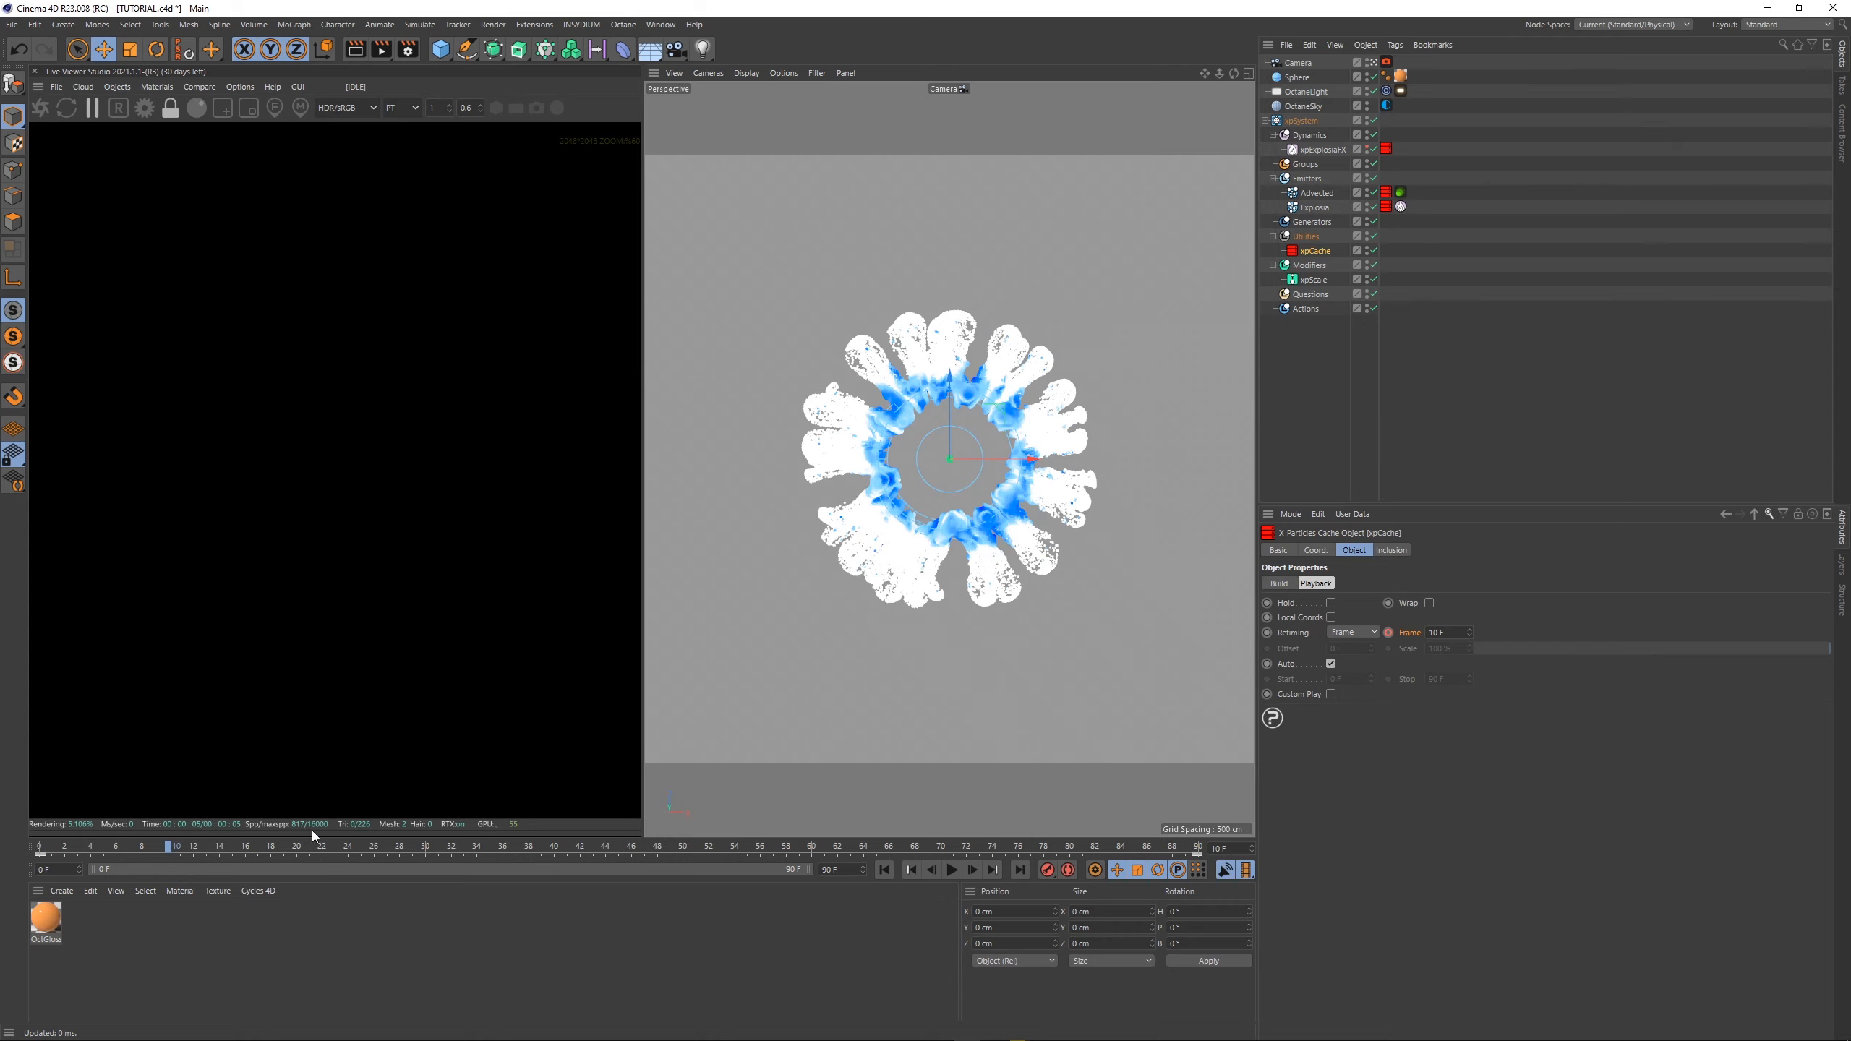
{"action": "left_click", "coordinate": [950, 872]}
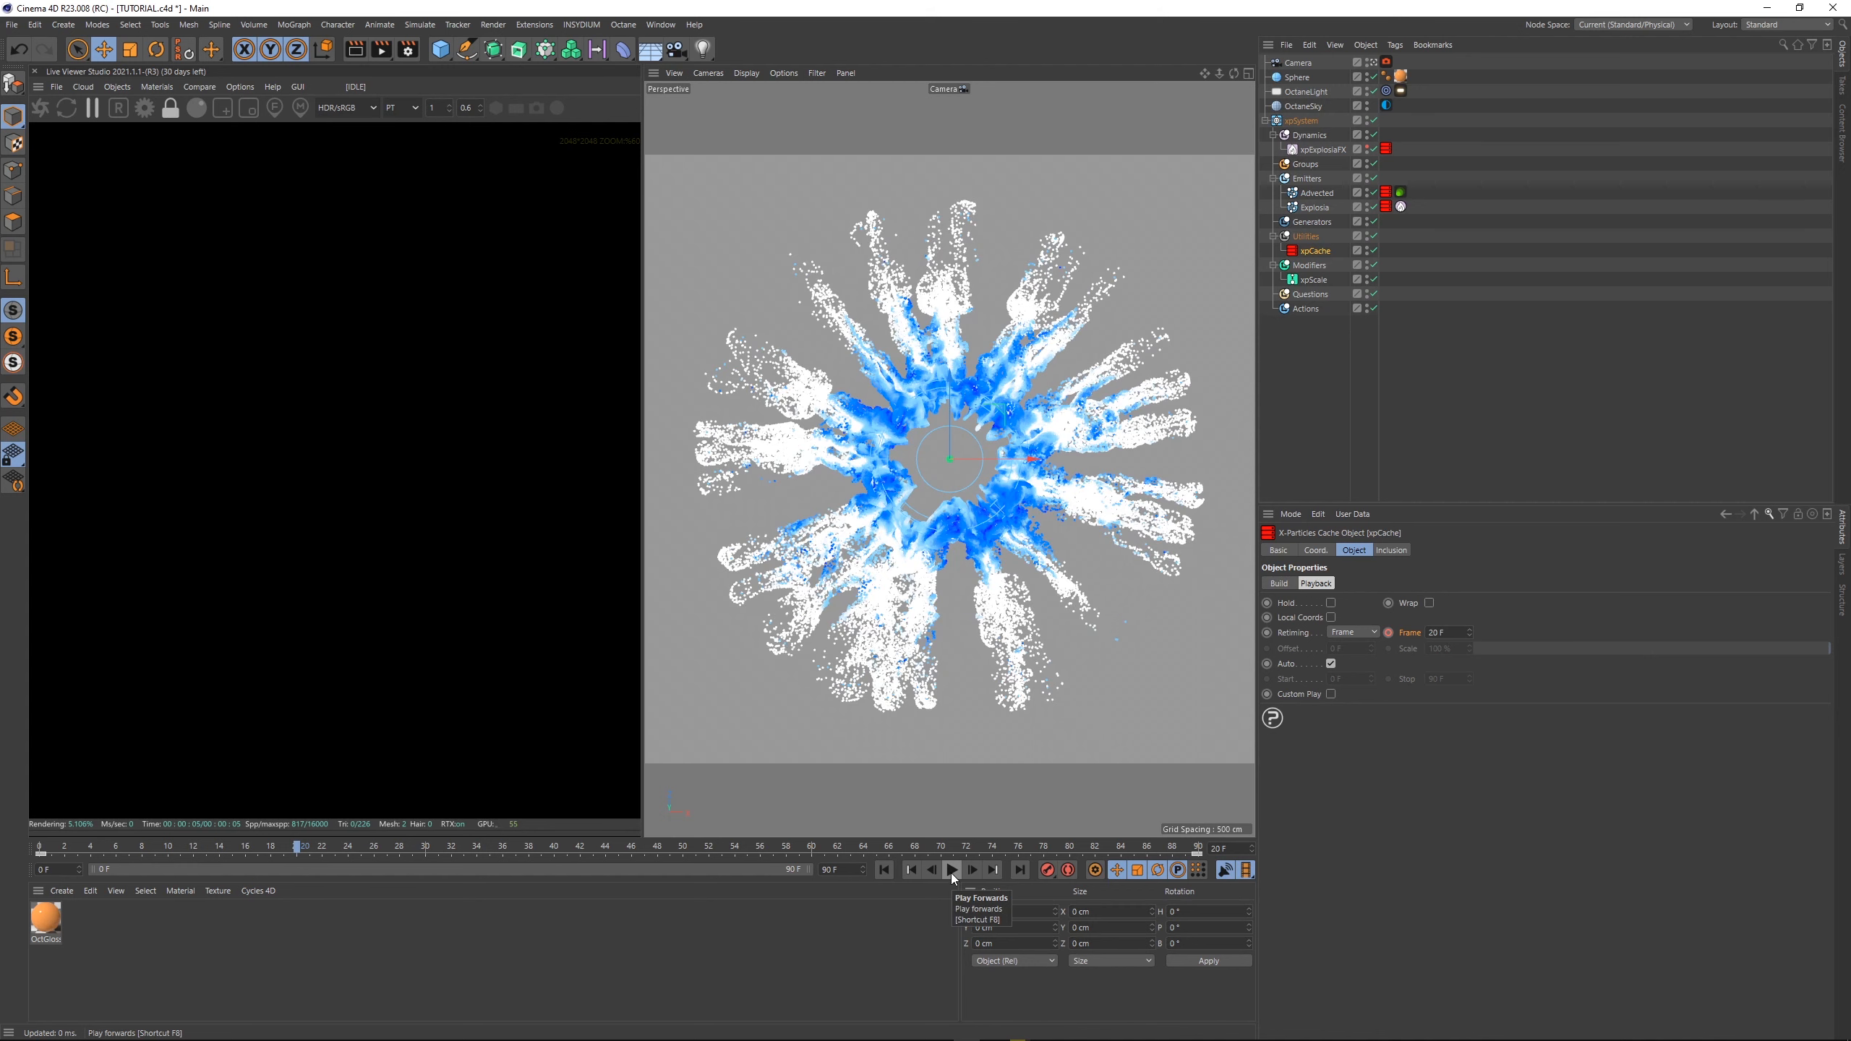
{"action": "left_click", "coordinate": [952, 873]}
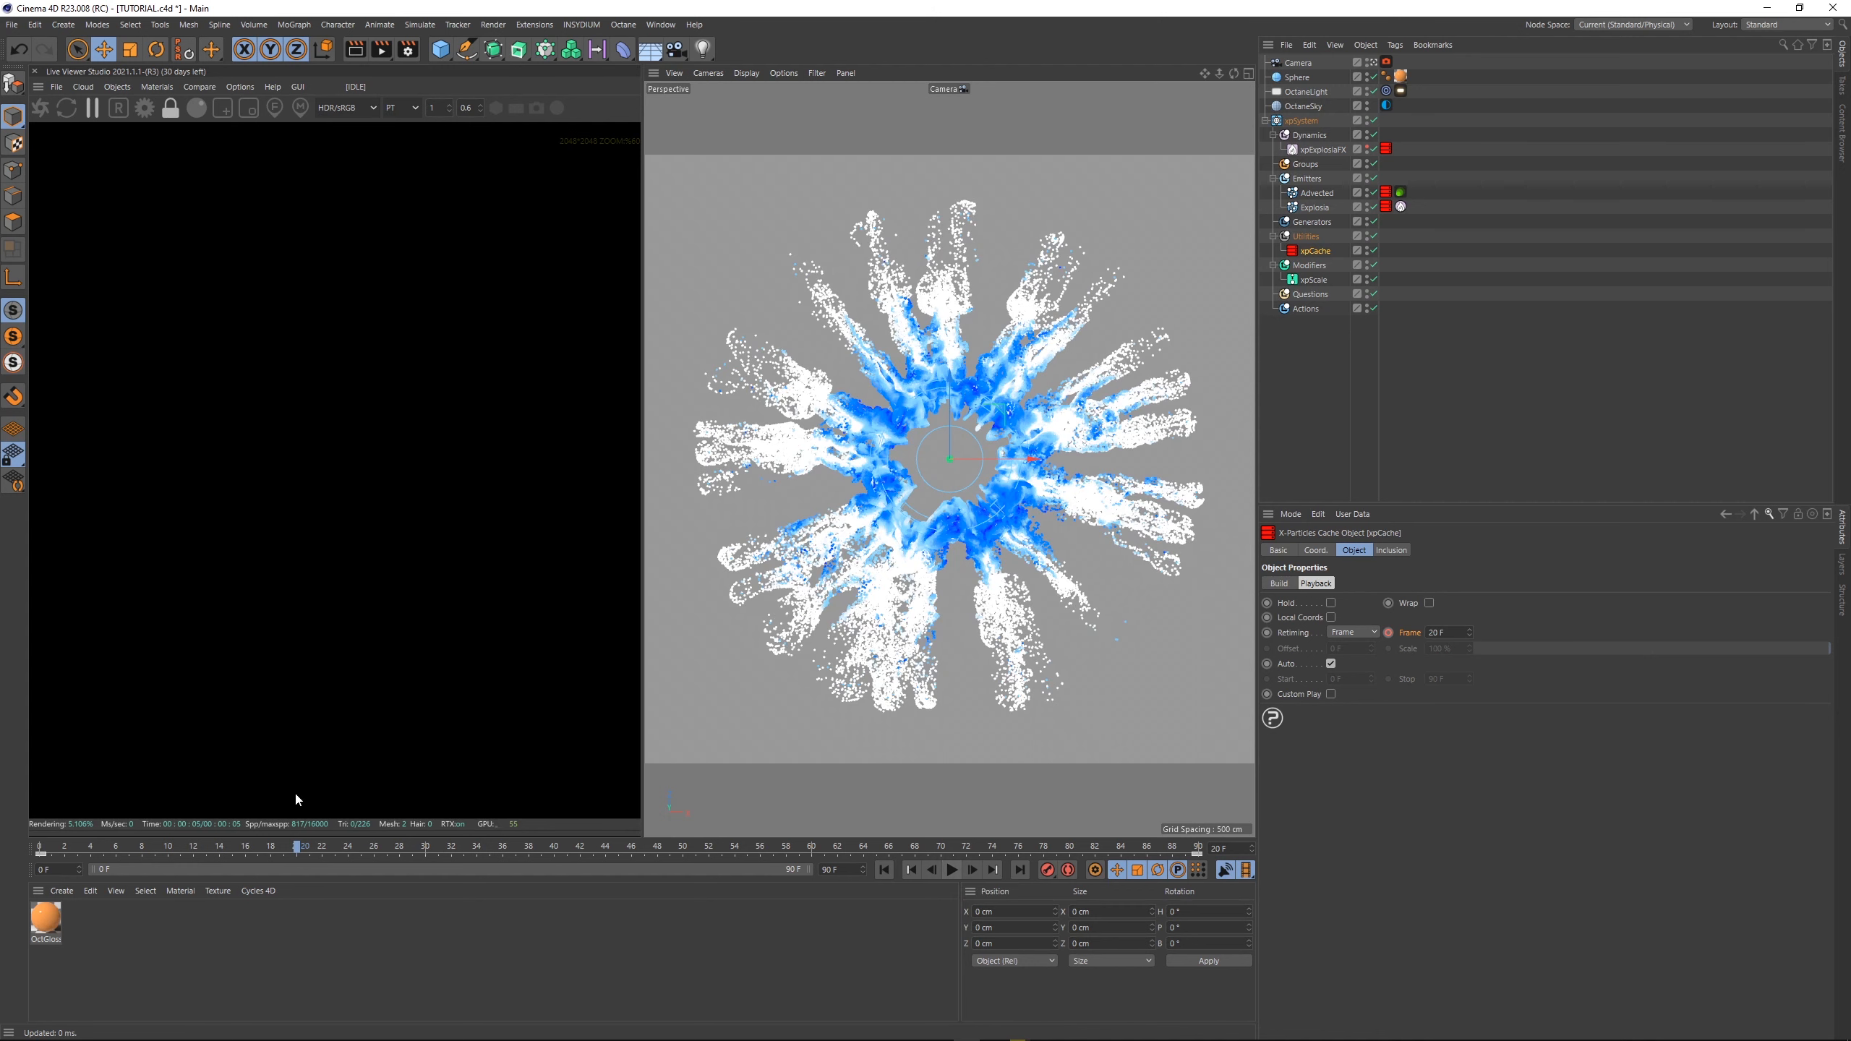
- Keyframe the retiming Frame value at 10 F on frame 10 and move that key to frame 11
{"action": "left_click", "coordinate": [168, 845]}
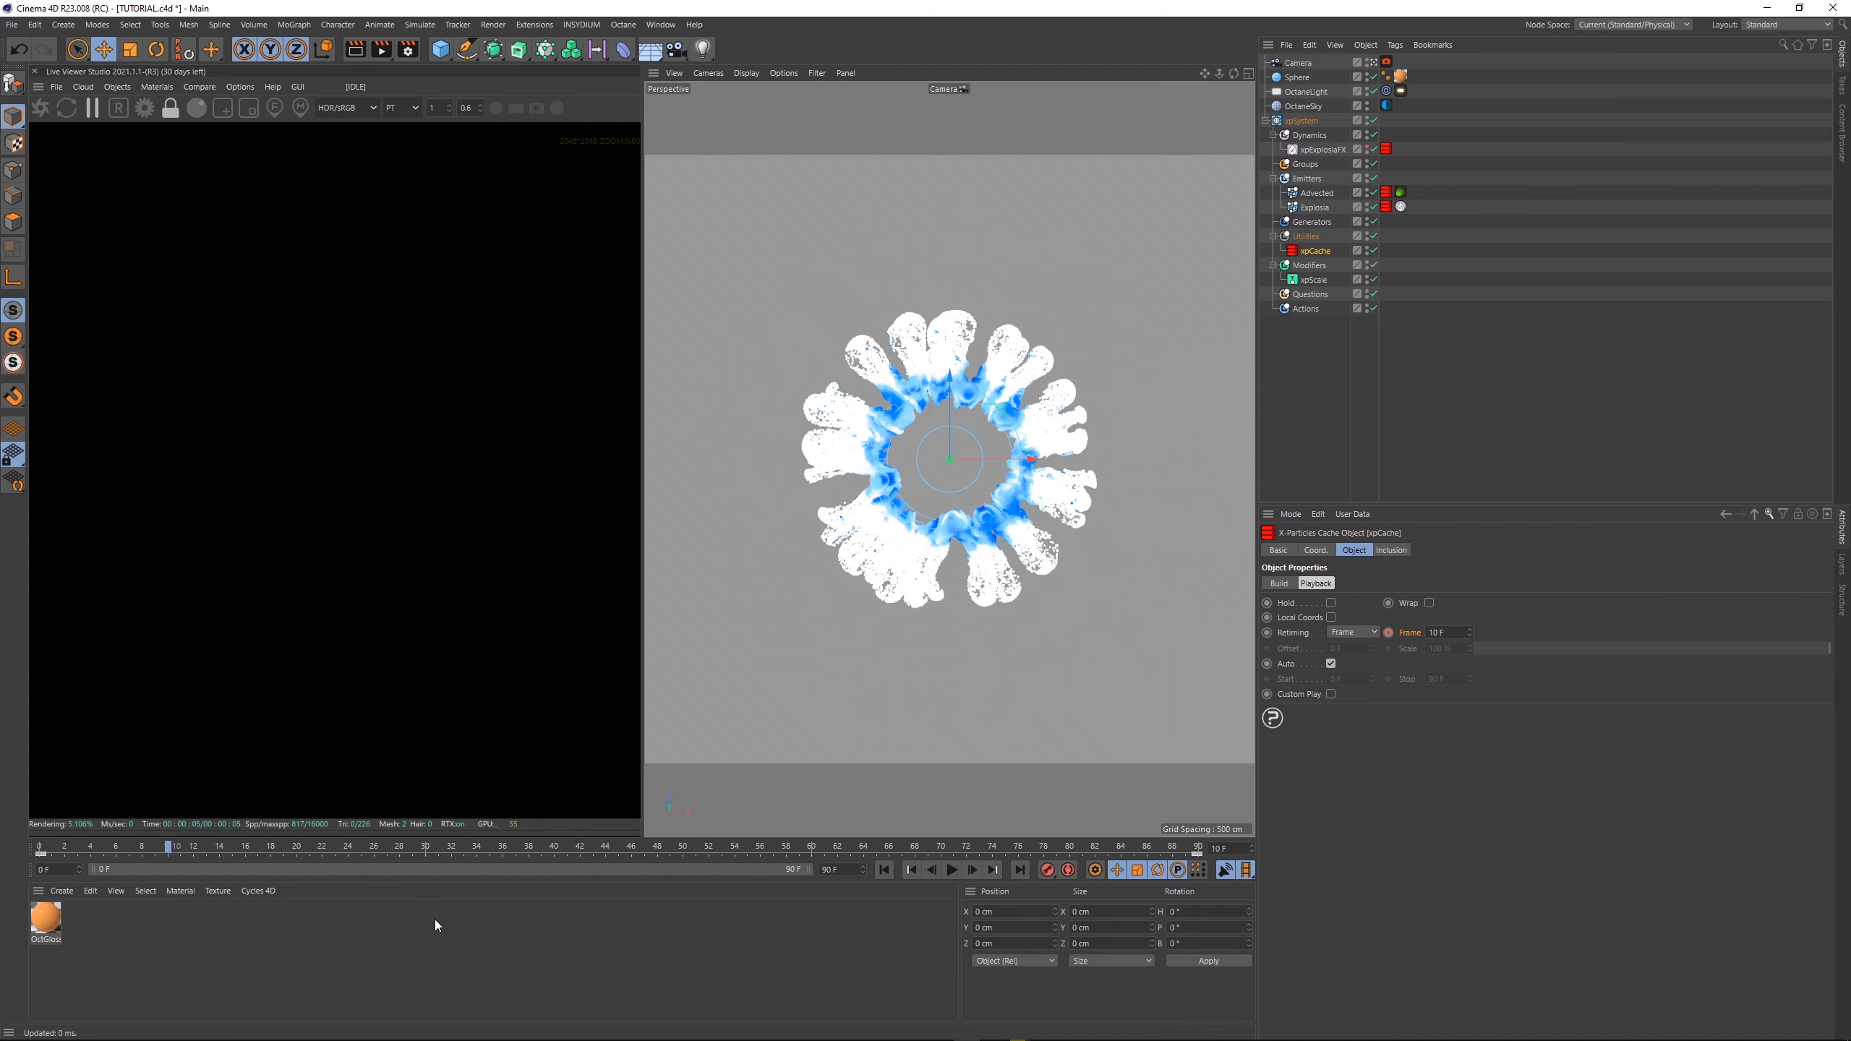
{"action": "double_click", "coordinate": [1451, 632]}
{"action": "left_click", "coordinate": [1563, 615]}
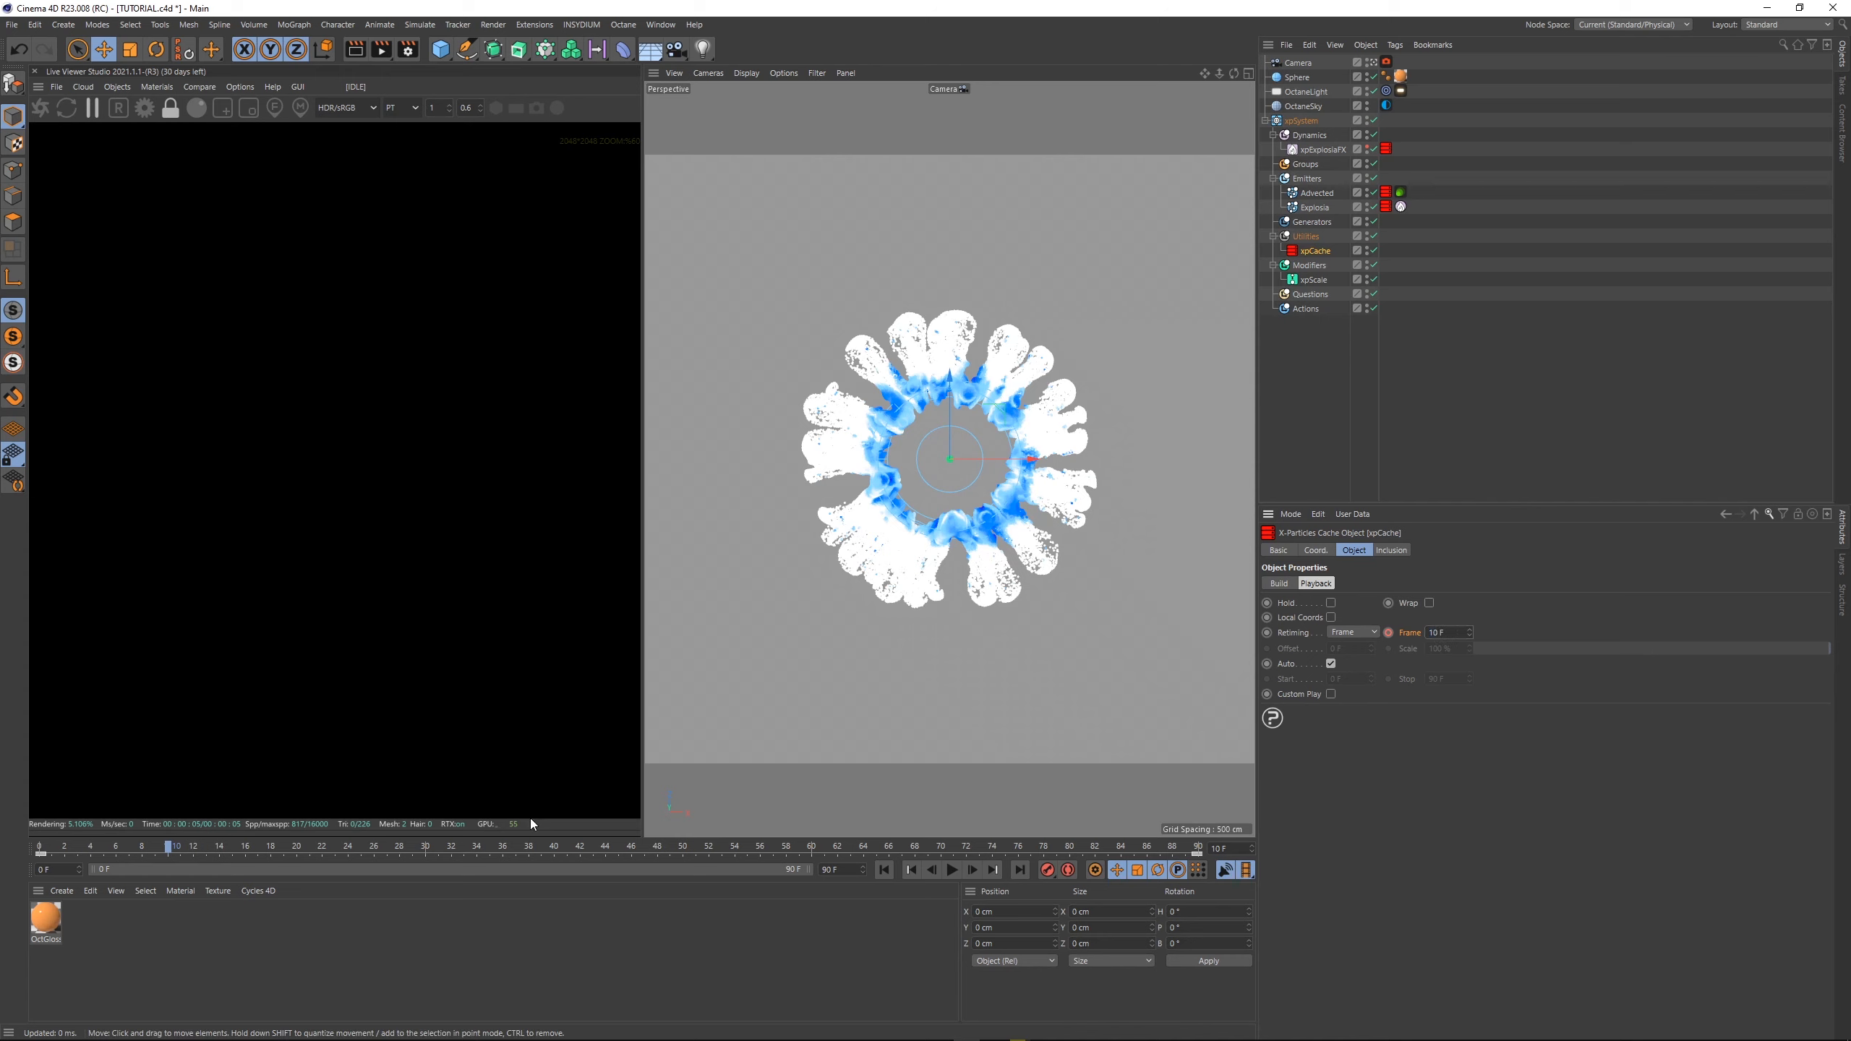
{"action": "left_click", "coordinate": [171, 843]}
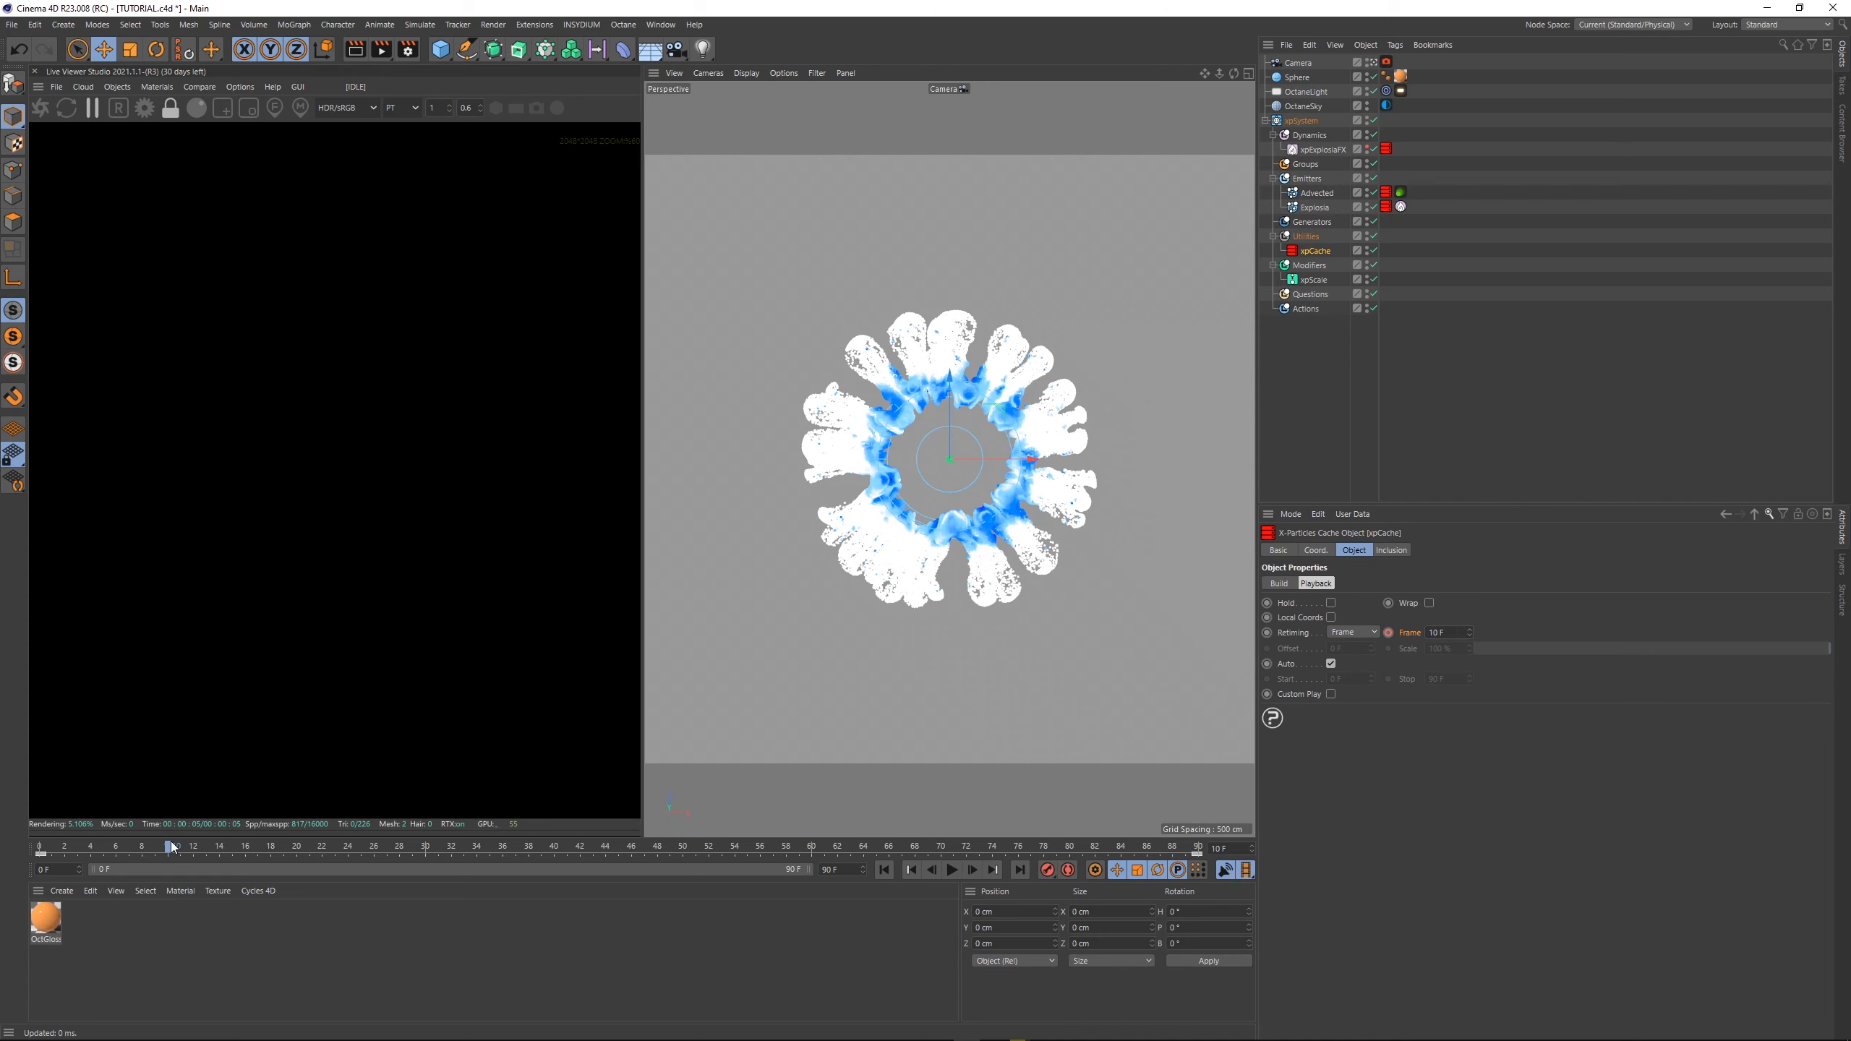
{"action": "left_click", "coordinate": [1388, 632]}
{"action": "left_click_drag", "start_coordinate": [165, 854], "coordinate": [175, 854]}
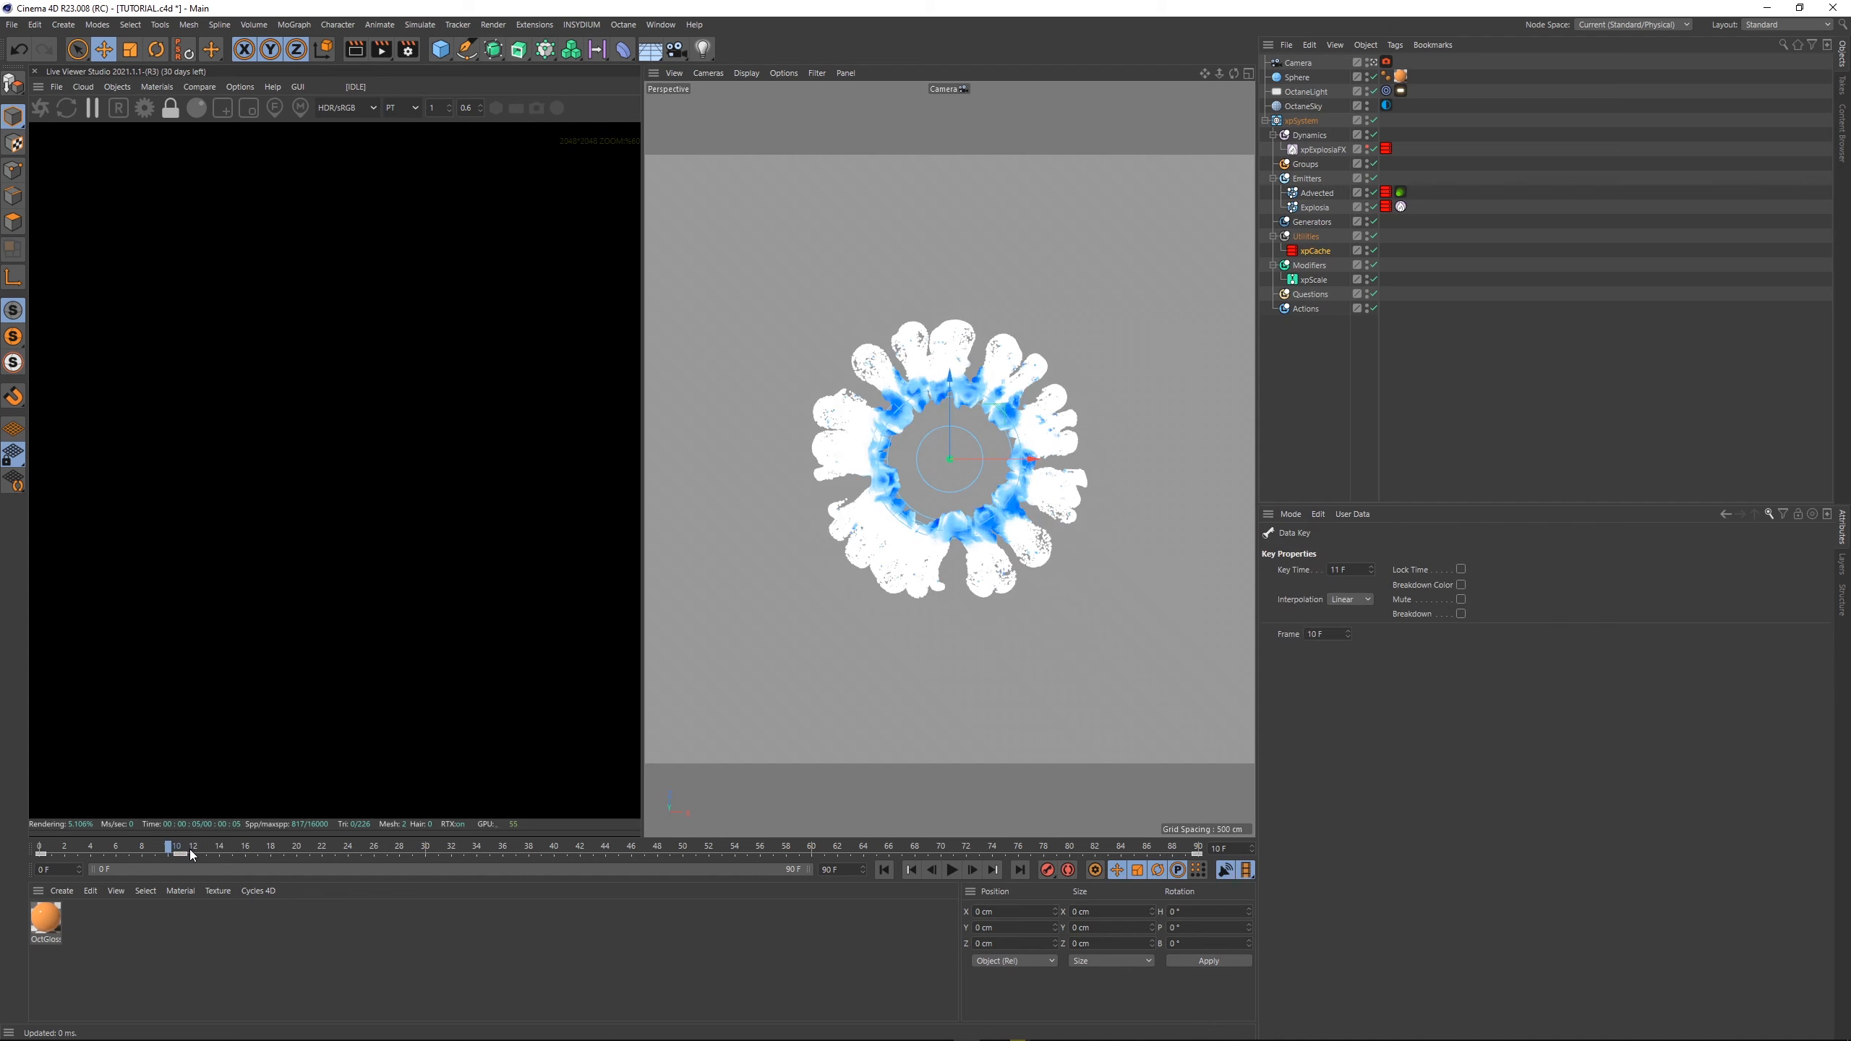
- Set the xpCache retiming Frame value to 18 F at frame 11
{"action": "left_click", "coordinate": [188, 849]}
{"action": "left_click", "coordinate": [1316, 252]}
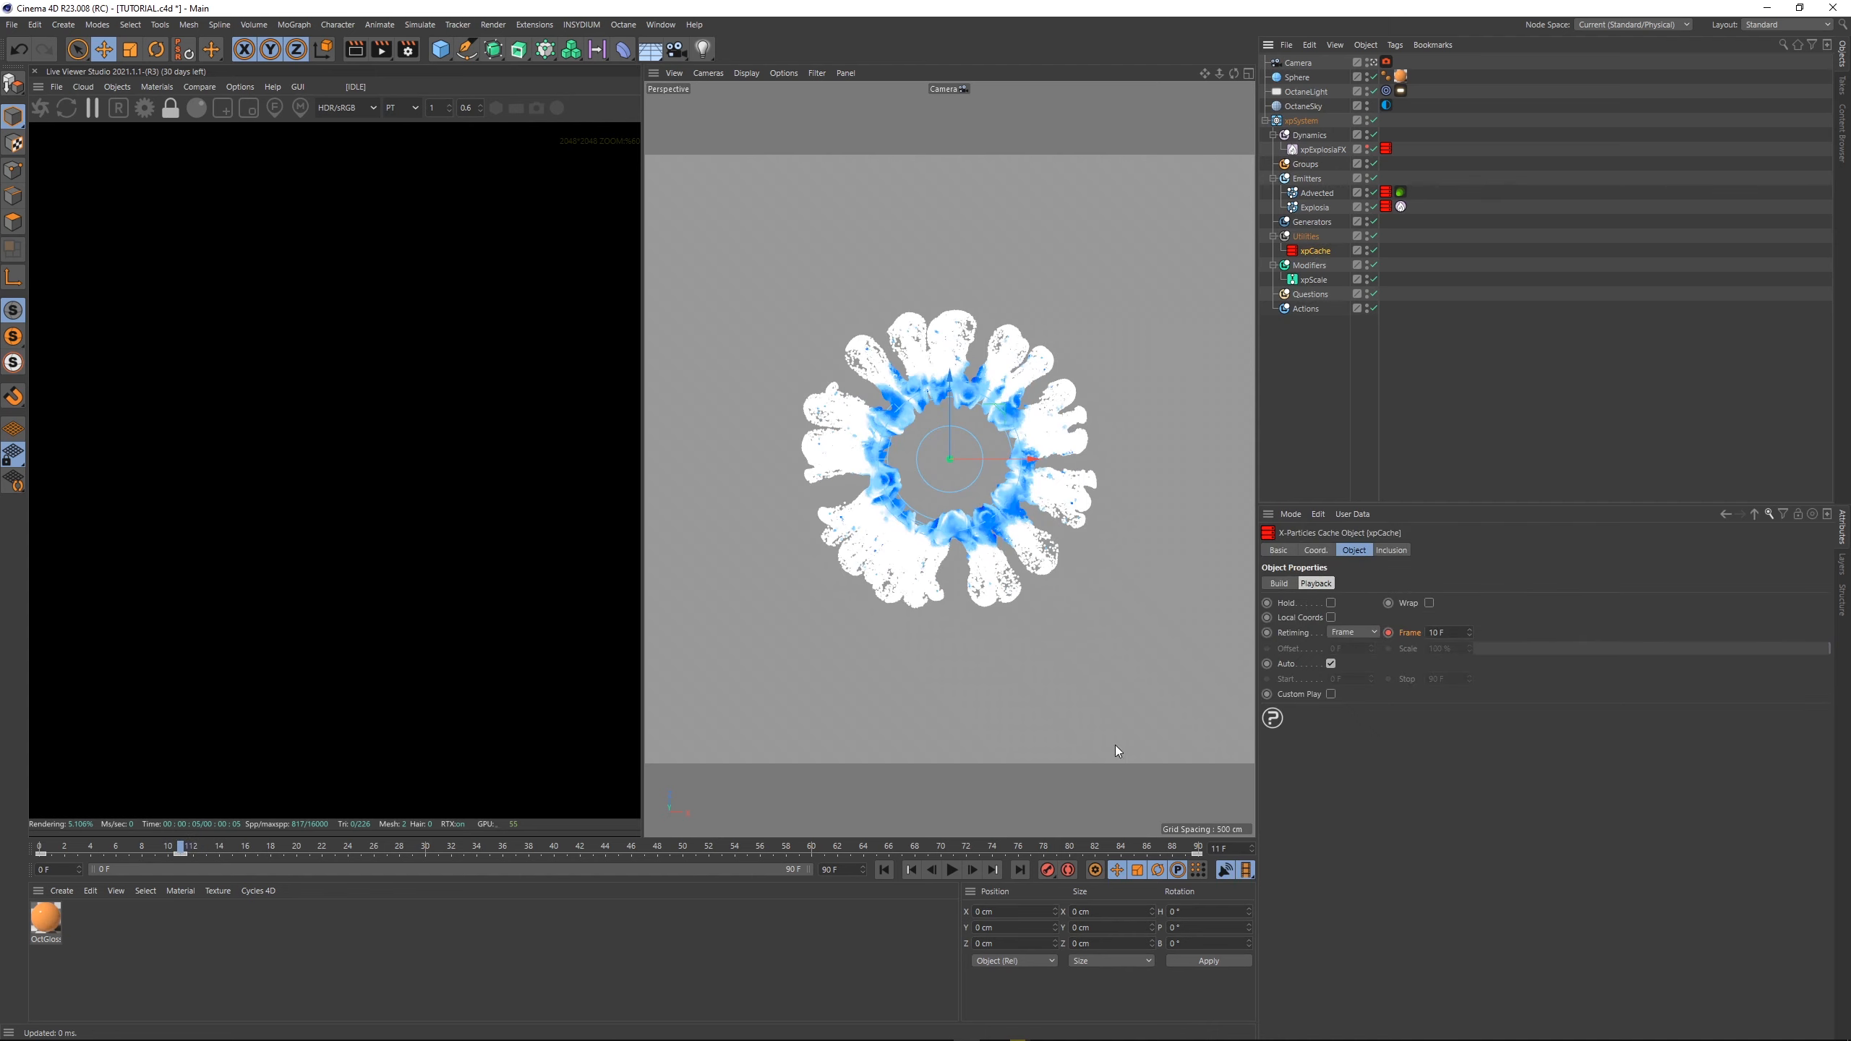
{"action": "left_click_drag", "start_coordinate": [1449, 633], "coordinate": [1372, 646]}
{"action": "type", "text": "18"}
{"action": "key", "text": "Return"}
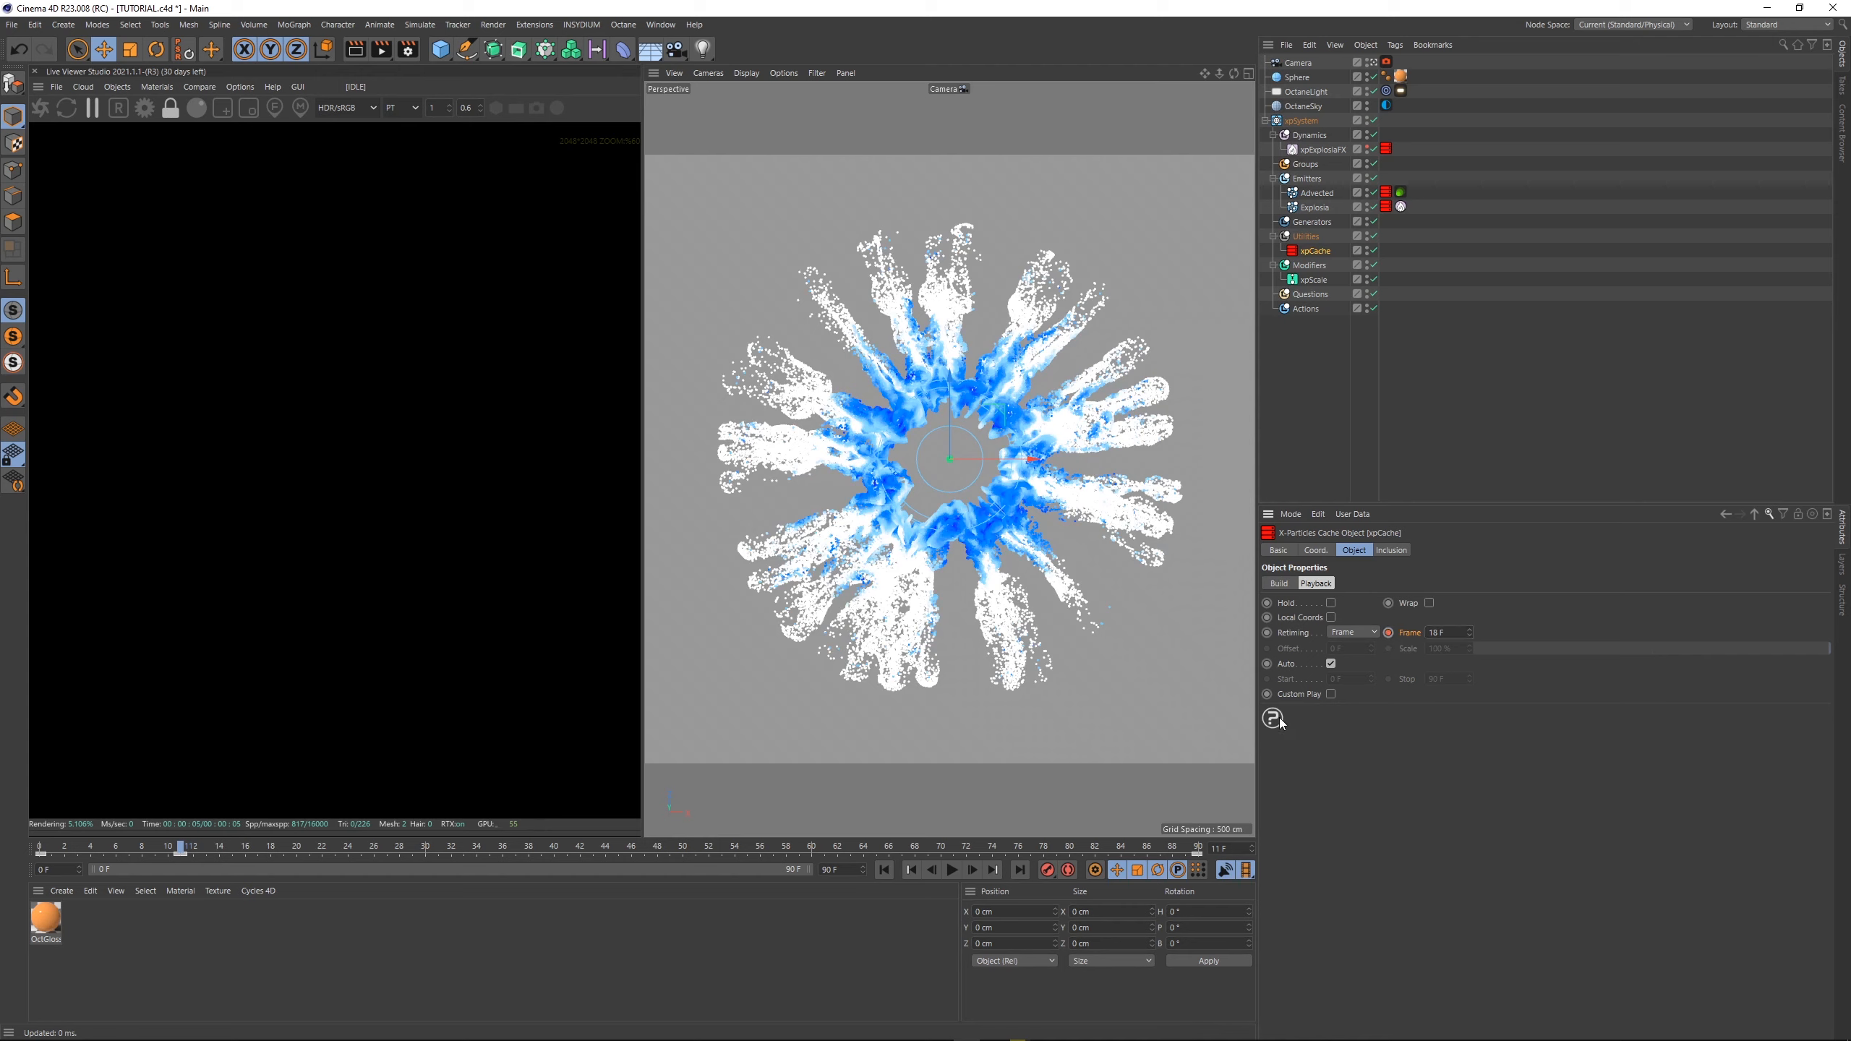
- Play the retimed explosion from the start to frame 12 to check its initial speed
{"action": "left_click", "coordinate": [884, 870]}
{"action": "left_click", "coordinate": [951, 871]}
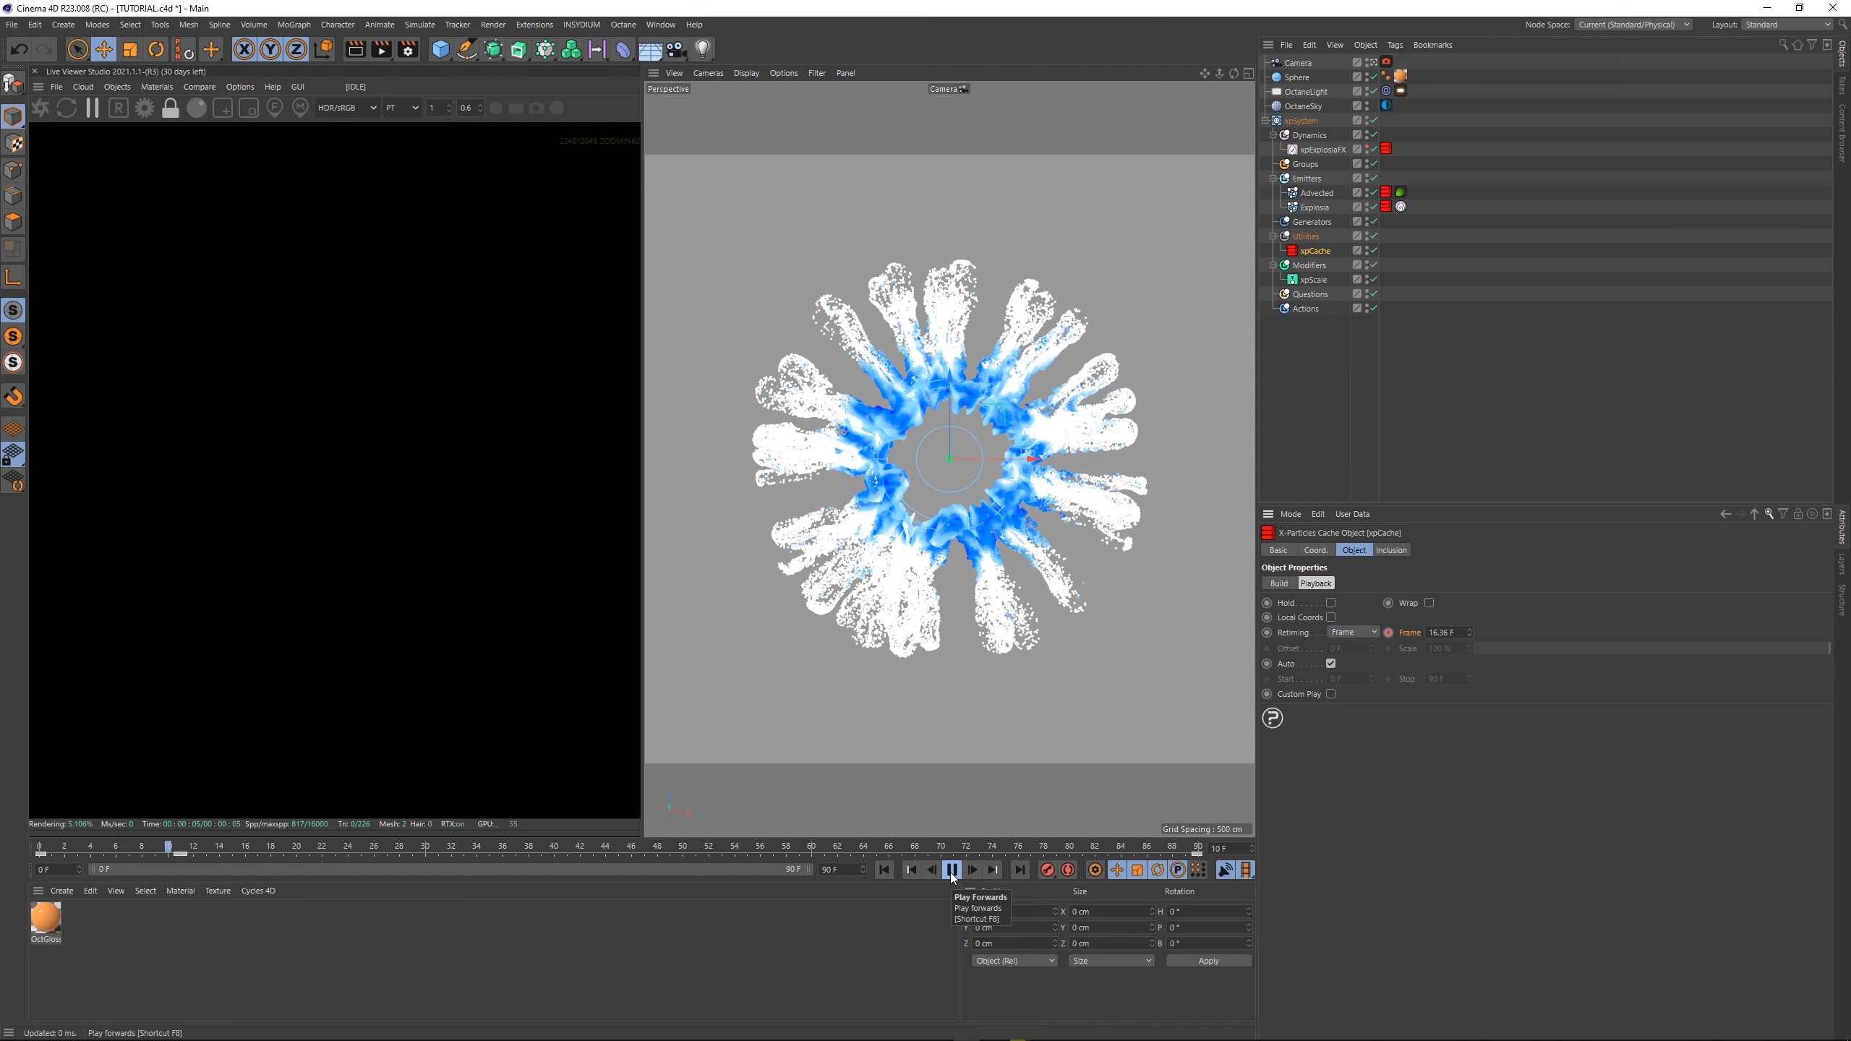
{"action": "left_click", "coordinate": [950, 870]}
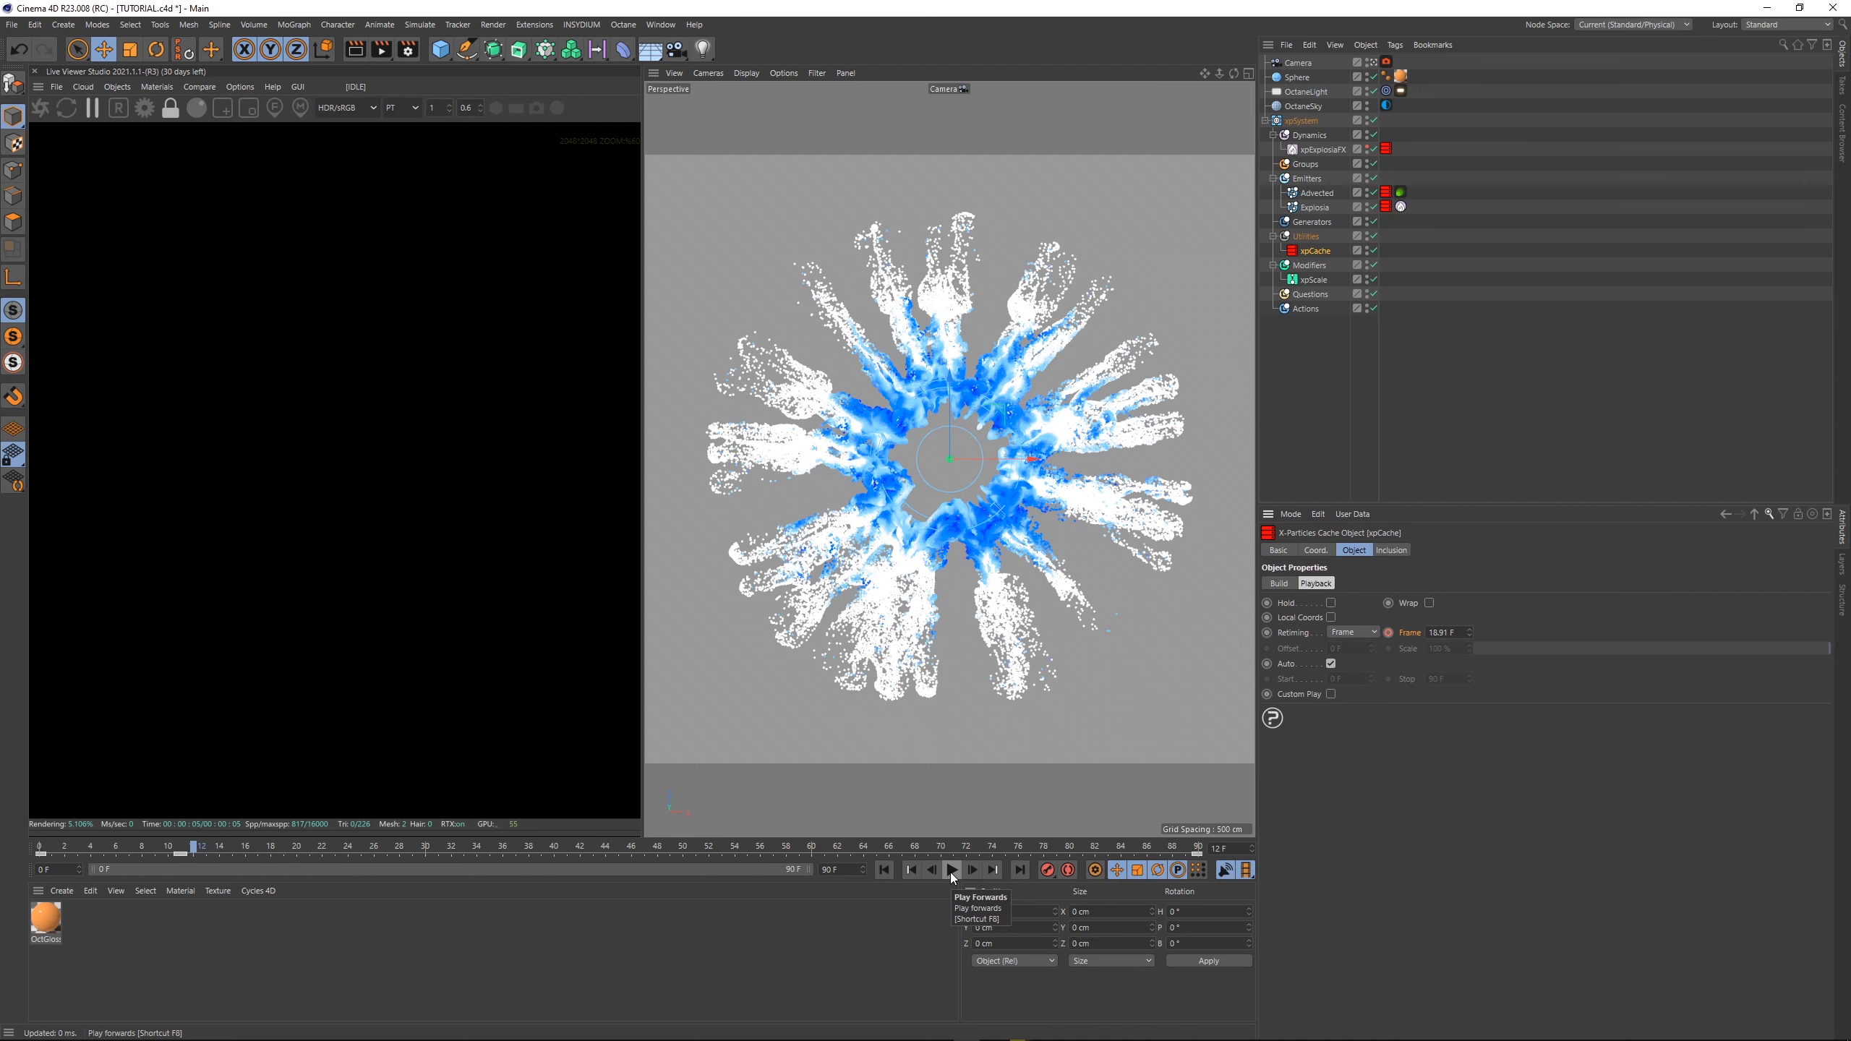
- Key the retiming Frame value at 25 F on frame 90 and replay the slowed explosion from the start
{"action": "left_click", "coordinate": [1199, 848]}
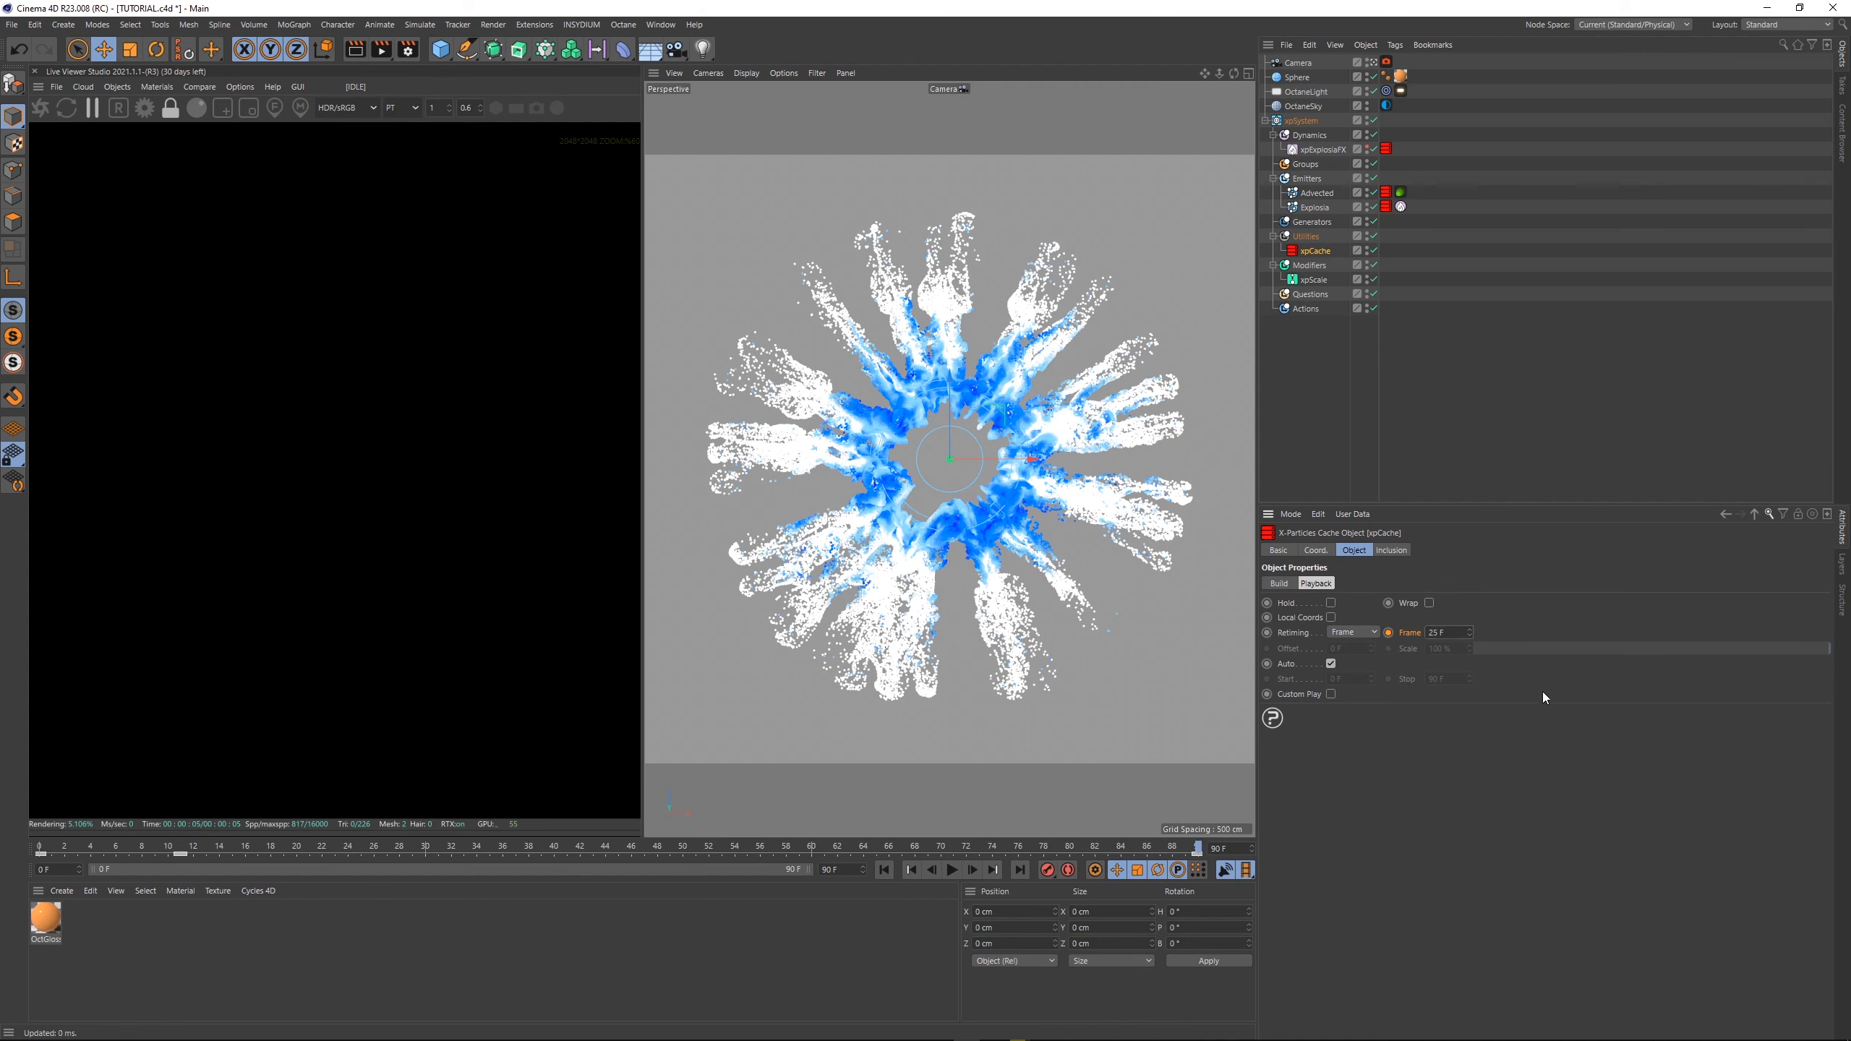
{"action": "left_click", "coordinate": [882, 870]}
{"action": "left_click", "coordinate": [951, 871]}
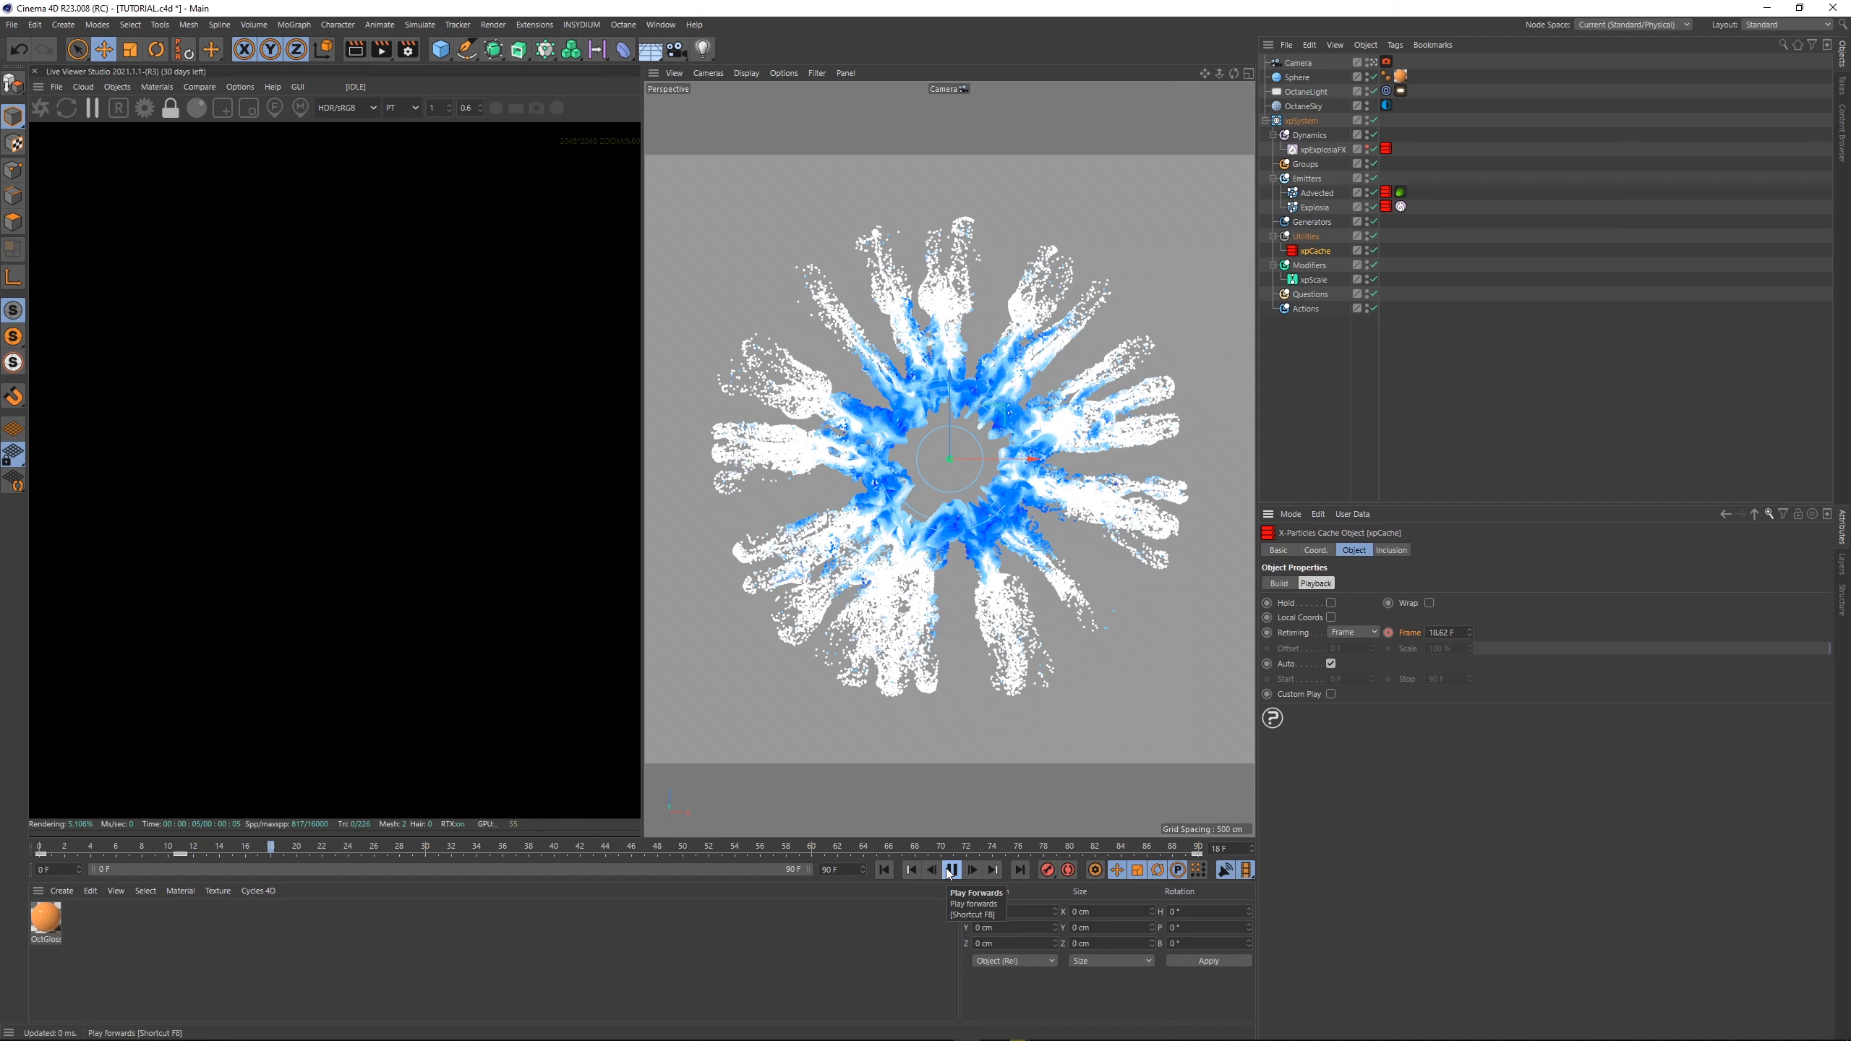
{"action": "left_click", "coordinate": [951, 870]}
- Set the retiming Frame key on frame 90 to 30 F and replay from the start to frame 19
{"action": "left_click", "coordinate": [1199, 848]}
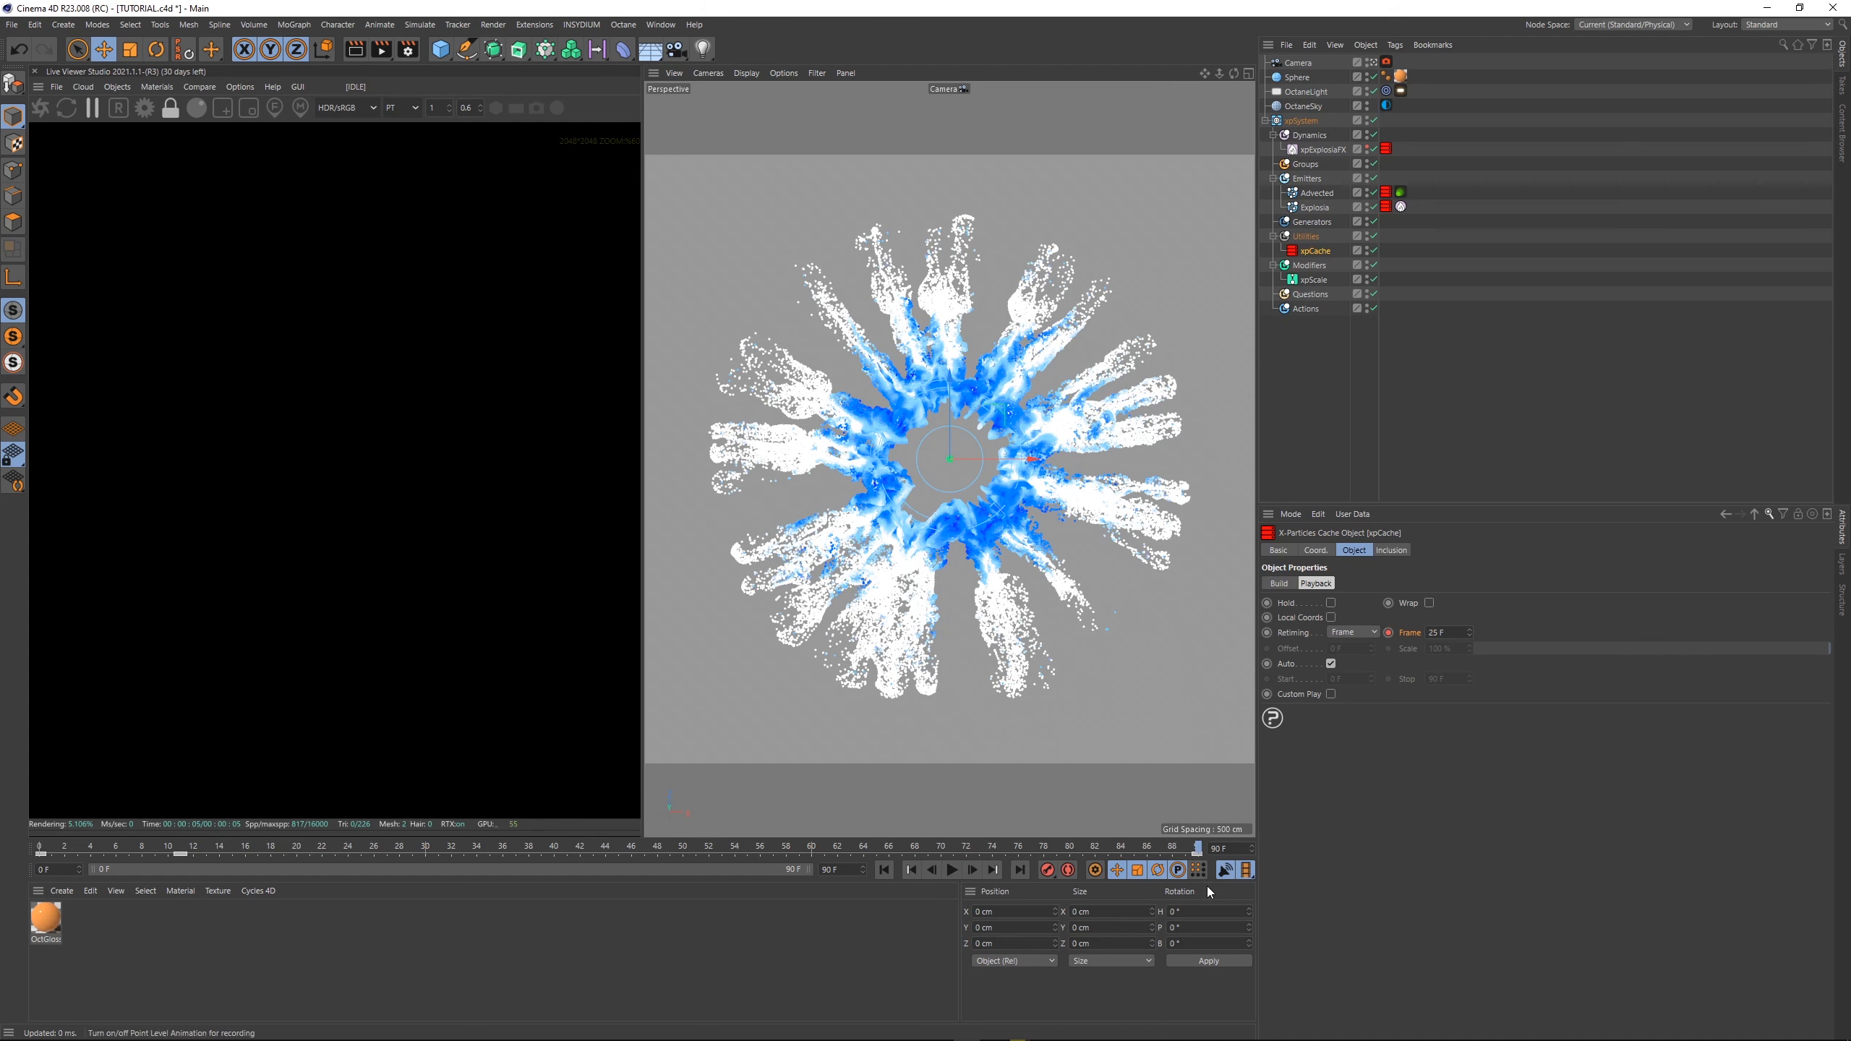
{"action": "left_click", "coordinate": [1461, 631]}
{"action": "type", "text": "30"}
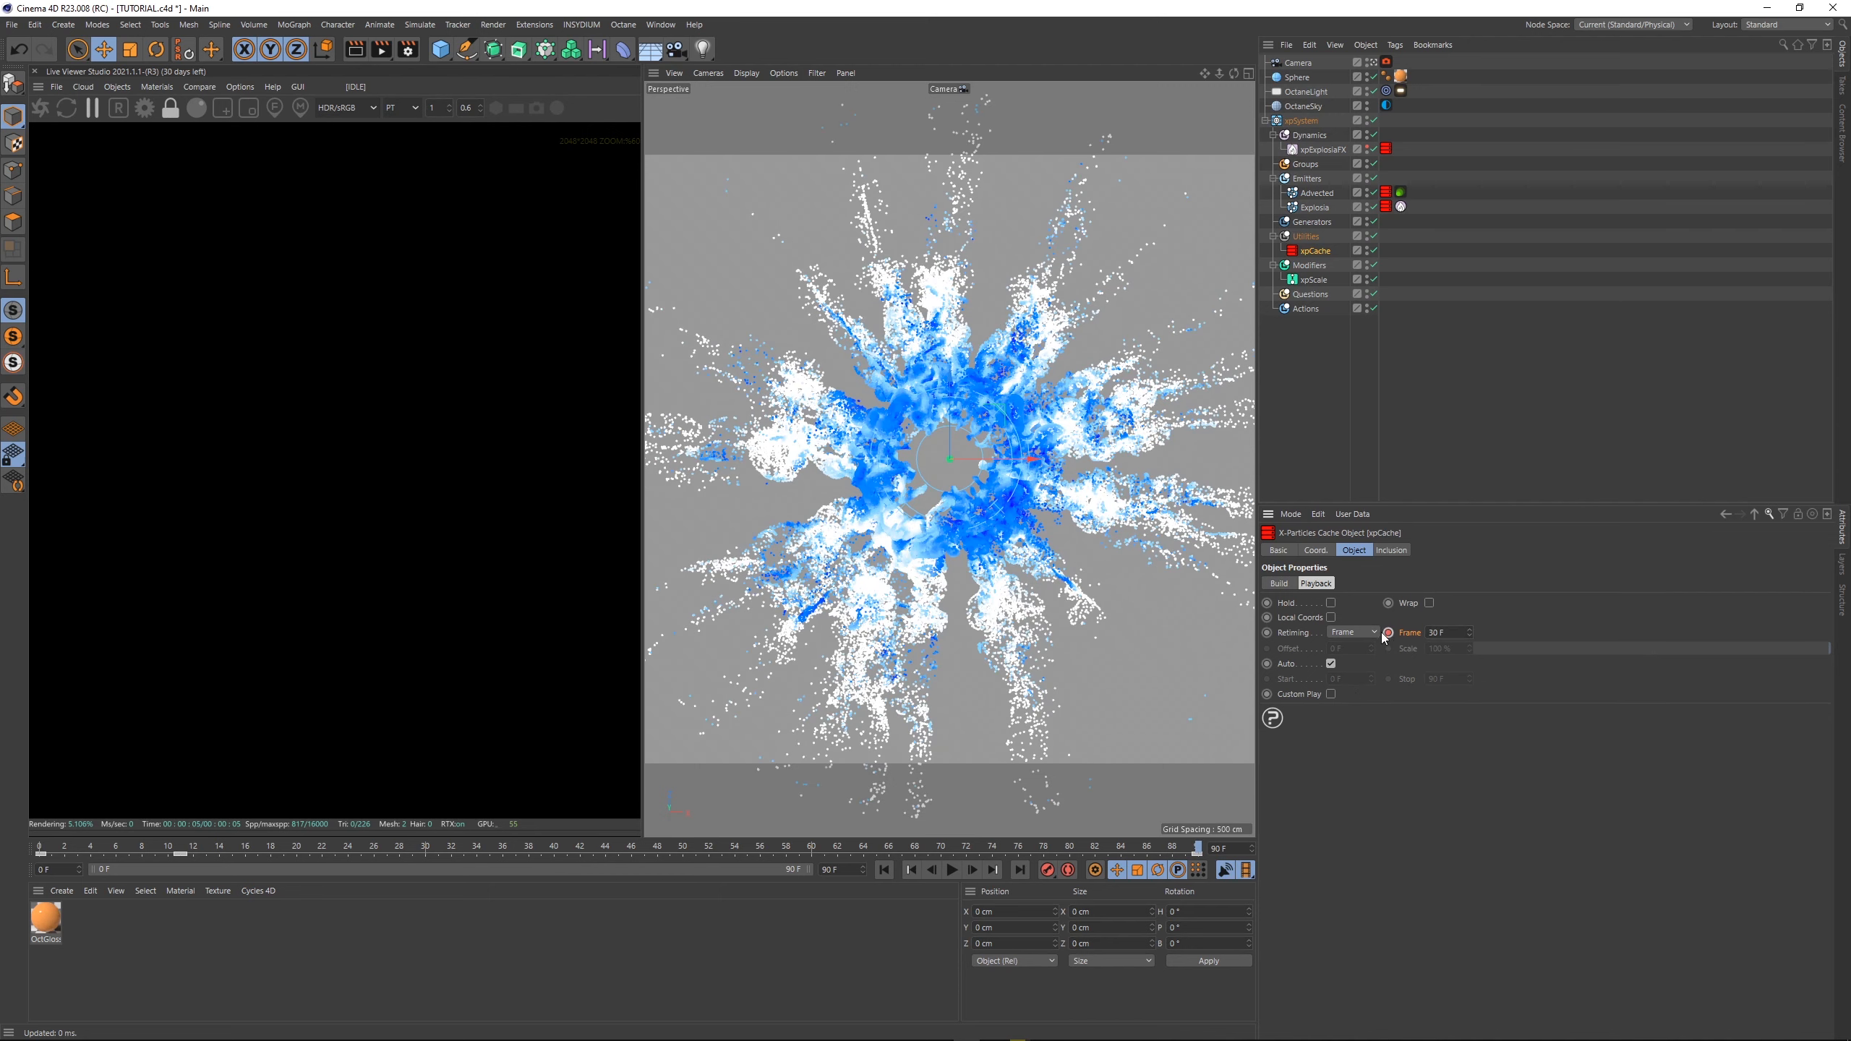
{"action": "left_click", "coordinate": [884, 870]}
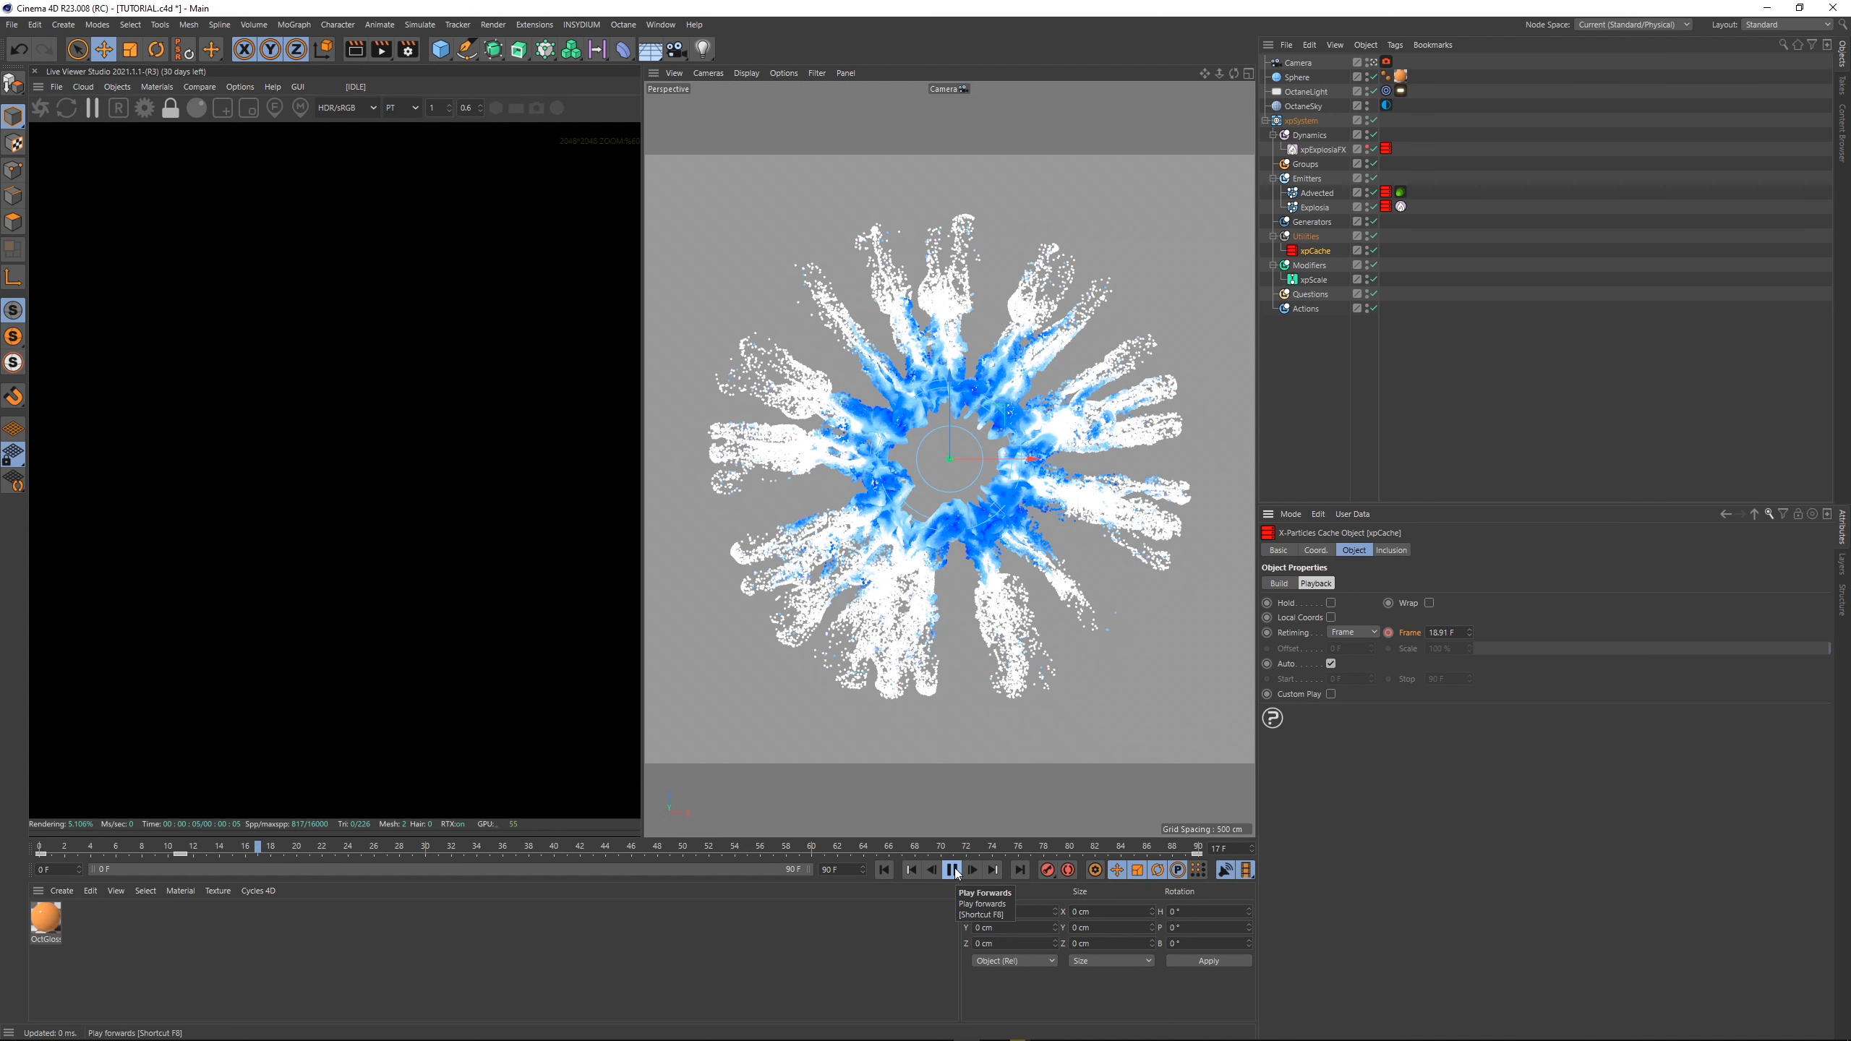
{"action": "left_click", "coordinate": [954, 870]}
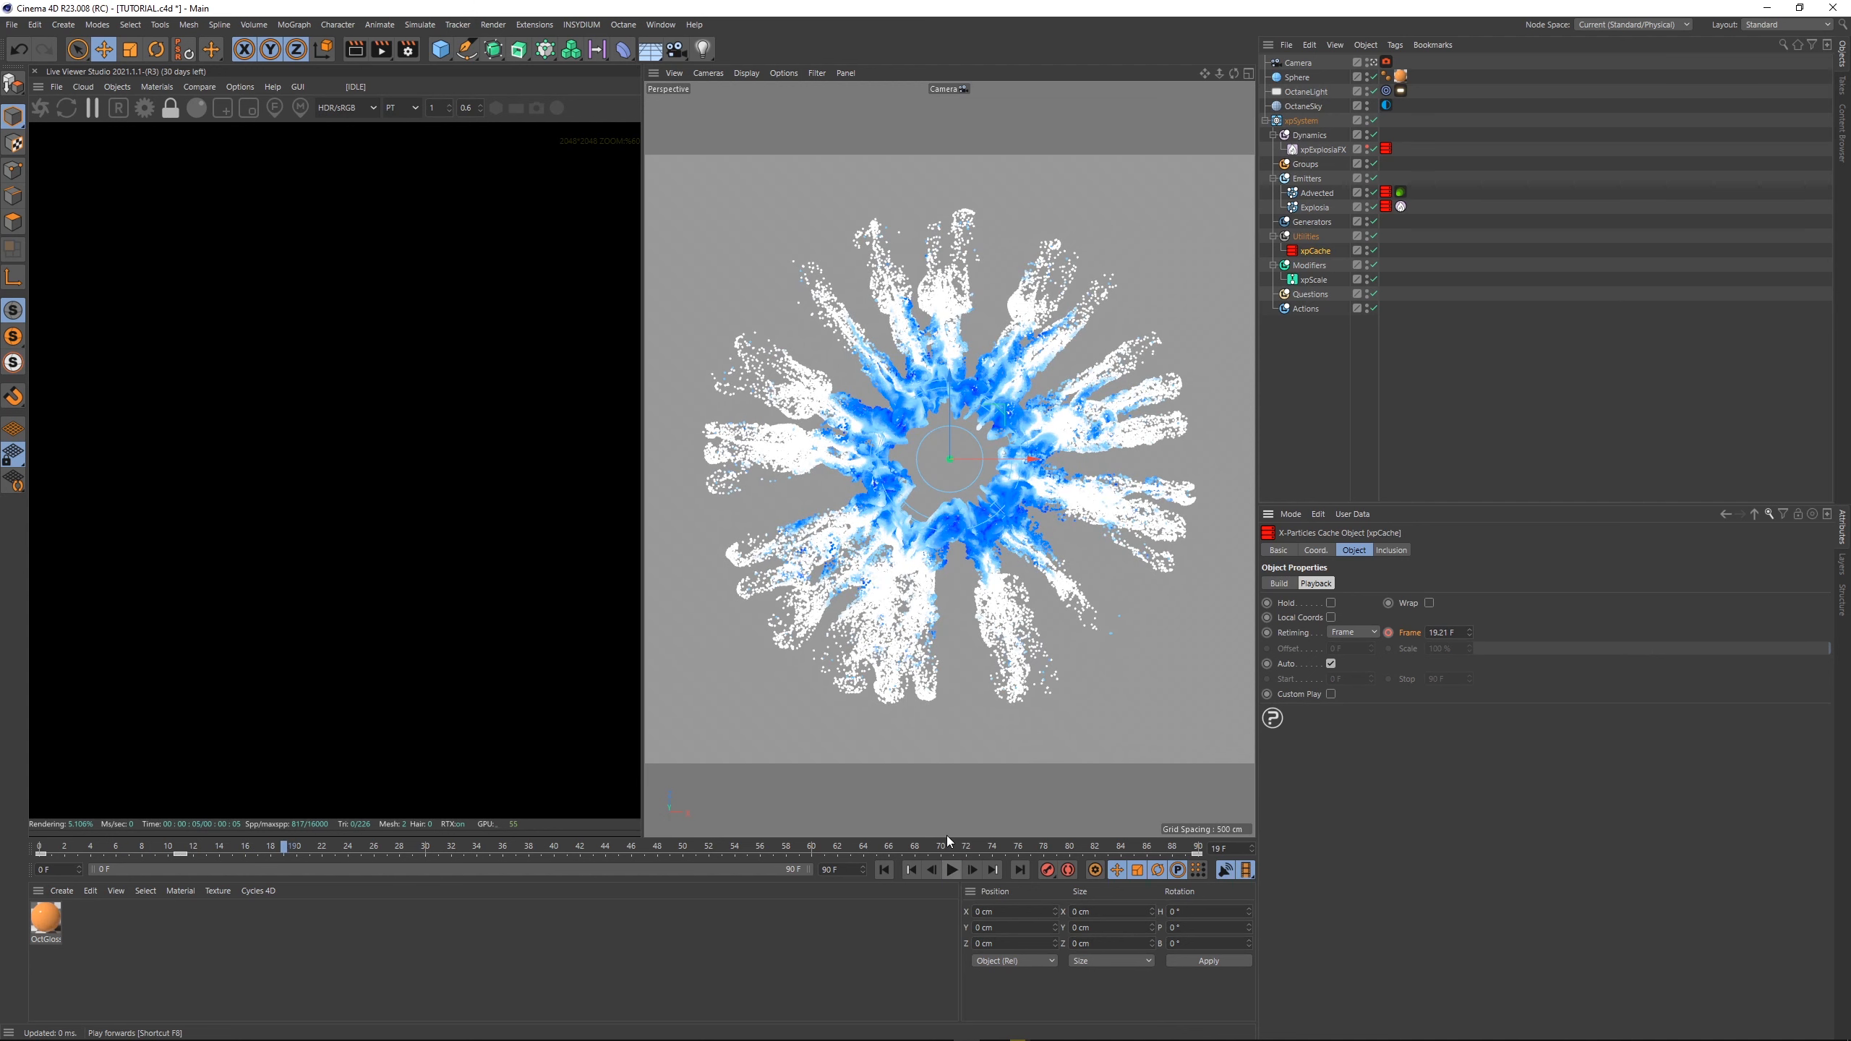
- Move the middle retiming key from frame 11 to frame 12 and key its Frame value at 17 F
{"action": "left_click_drag", "start_coordinate": [180, 855], "coordinate": [193, 848]}
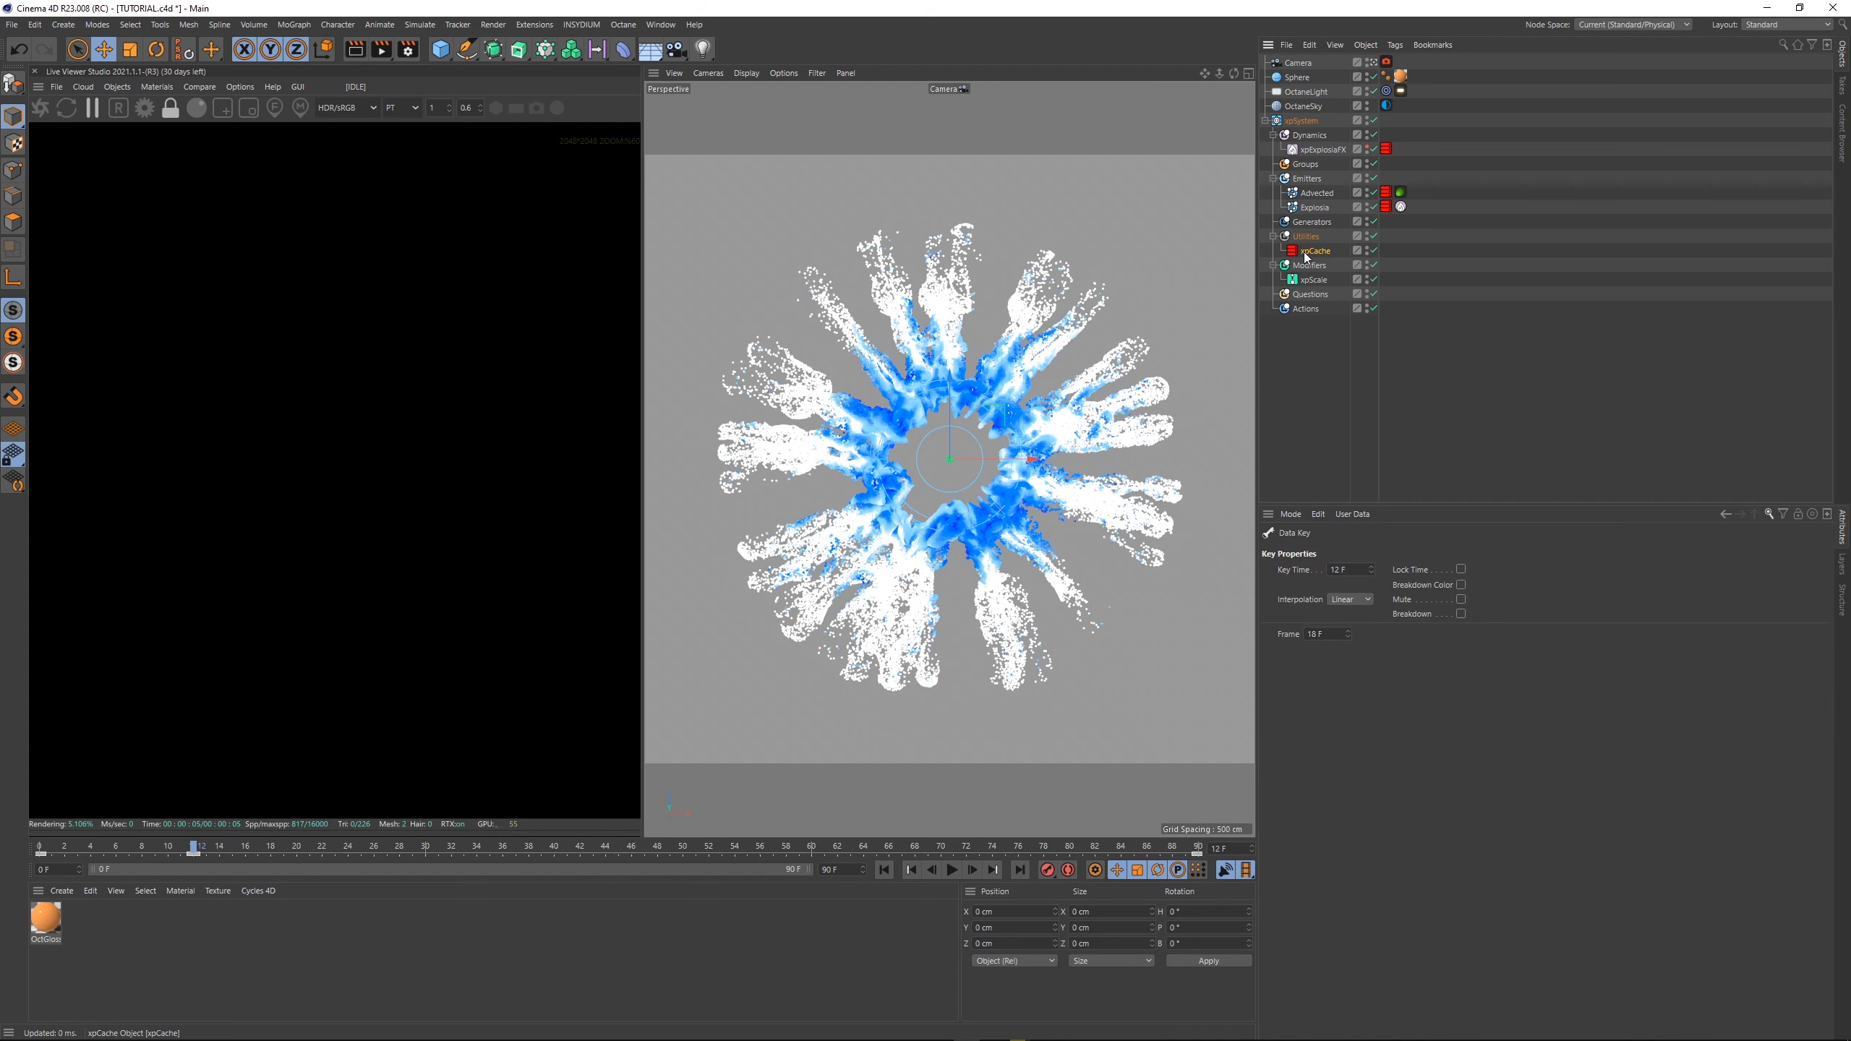
{"action": "left_click", "coordinate": [1310, 251]}
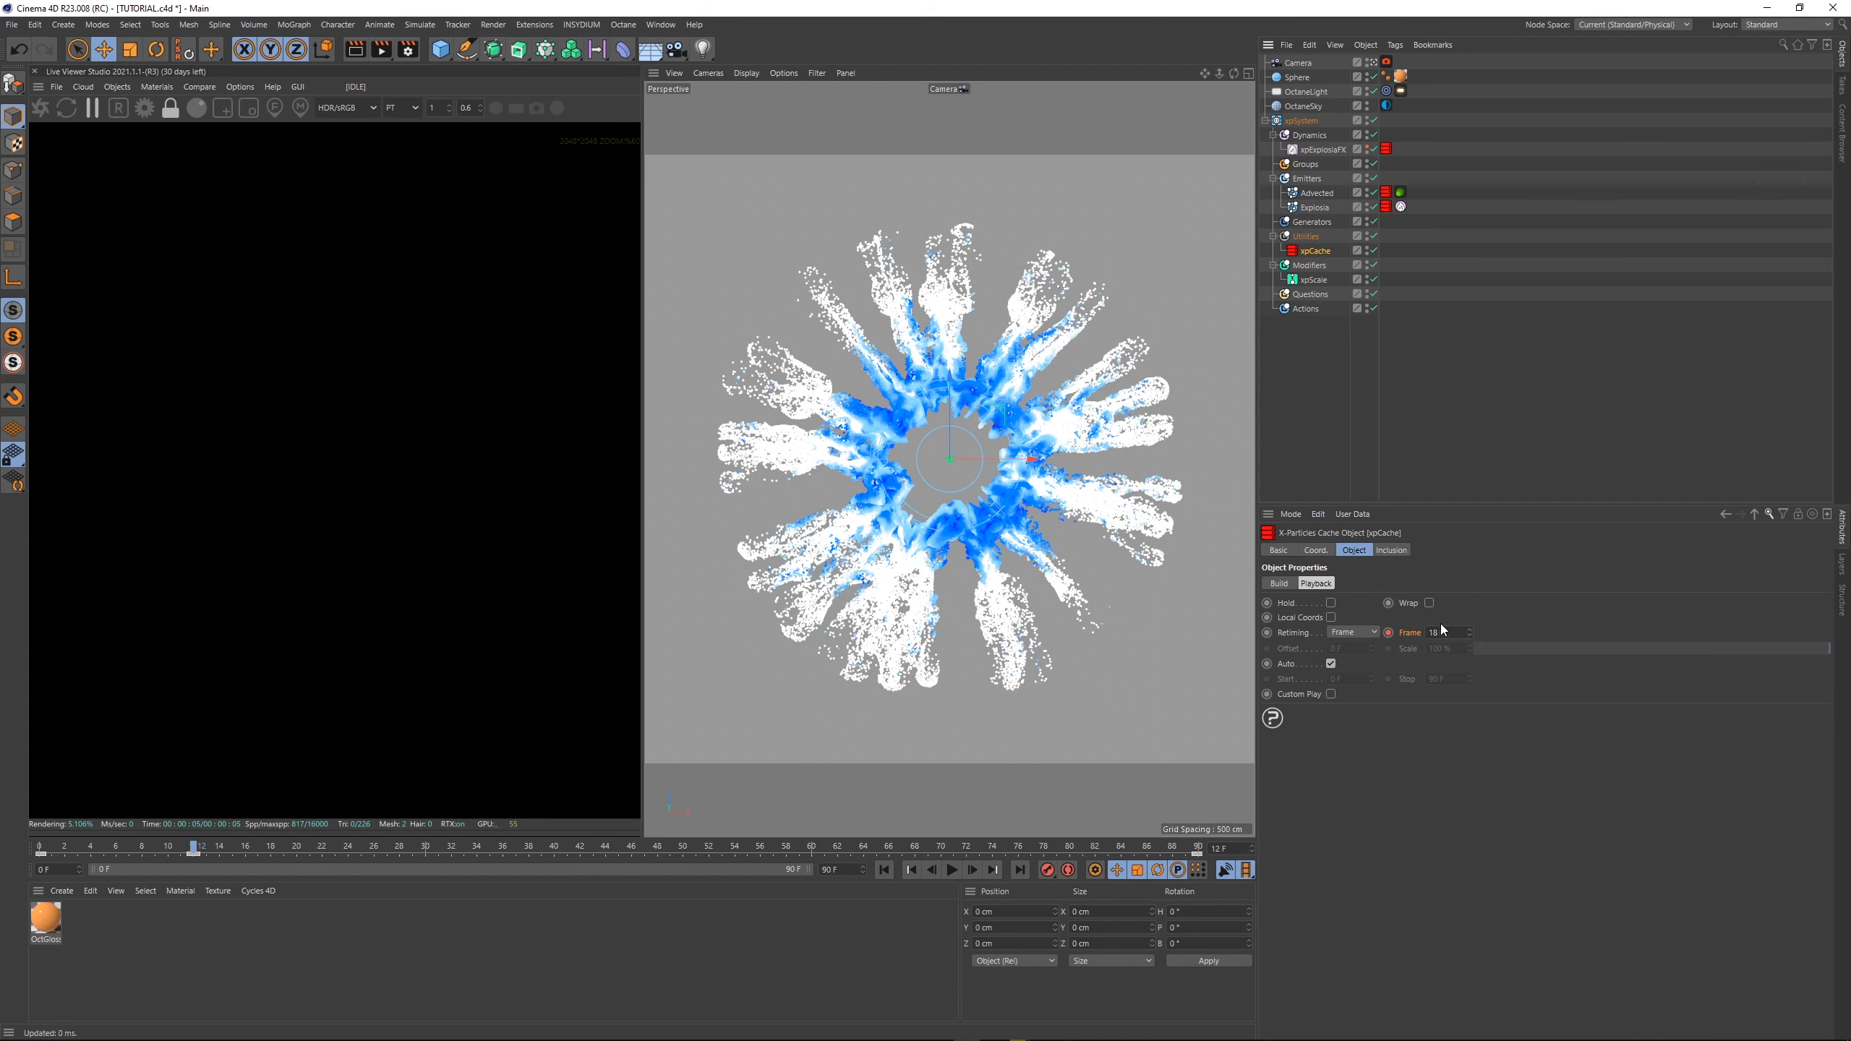
{"action": "type", "text": "20 F"}
{"action": "left_click", "coordinate": [1388, 632]}
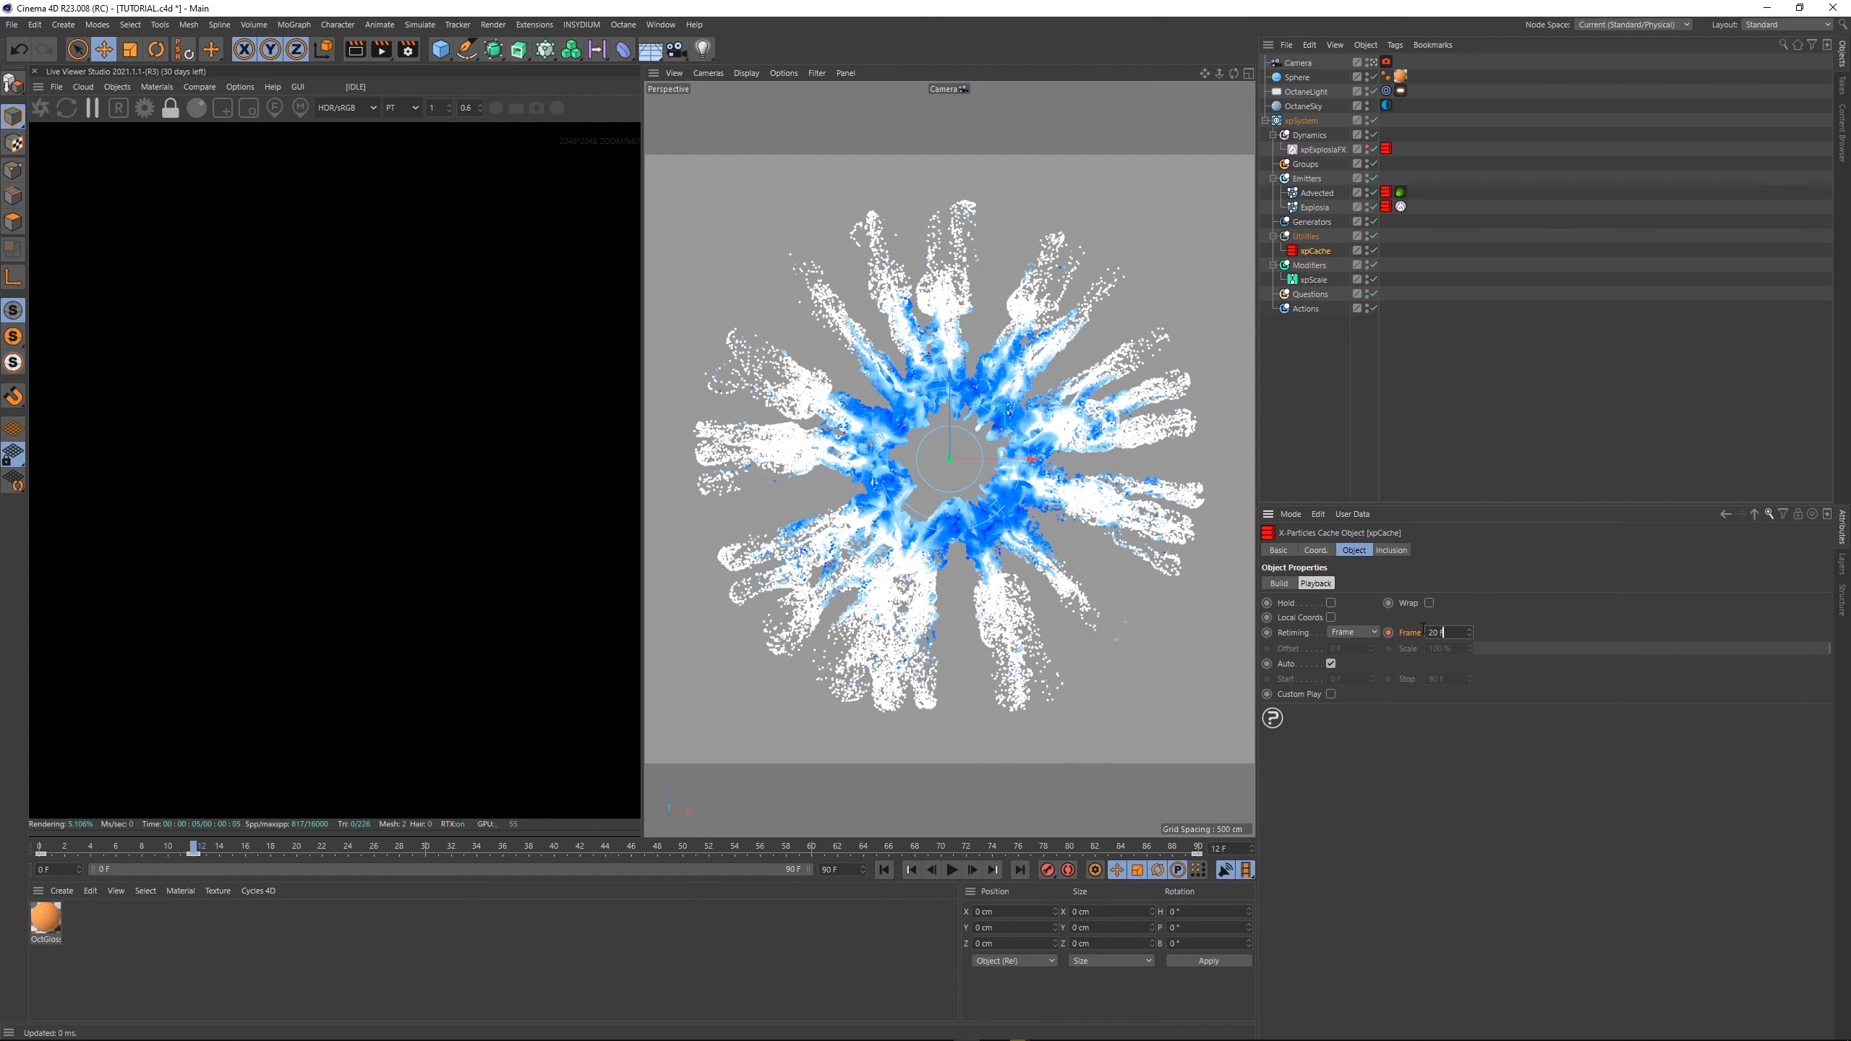
{"action": "type", "text": "17"}
{"action": "key", "text": "Return"}
{"action": "left_click", "coordinate": [1389, 632]}
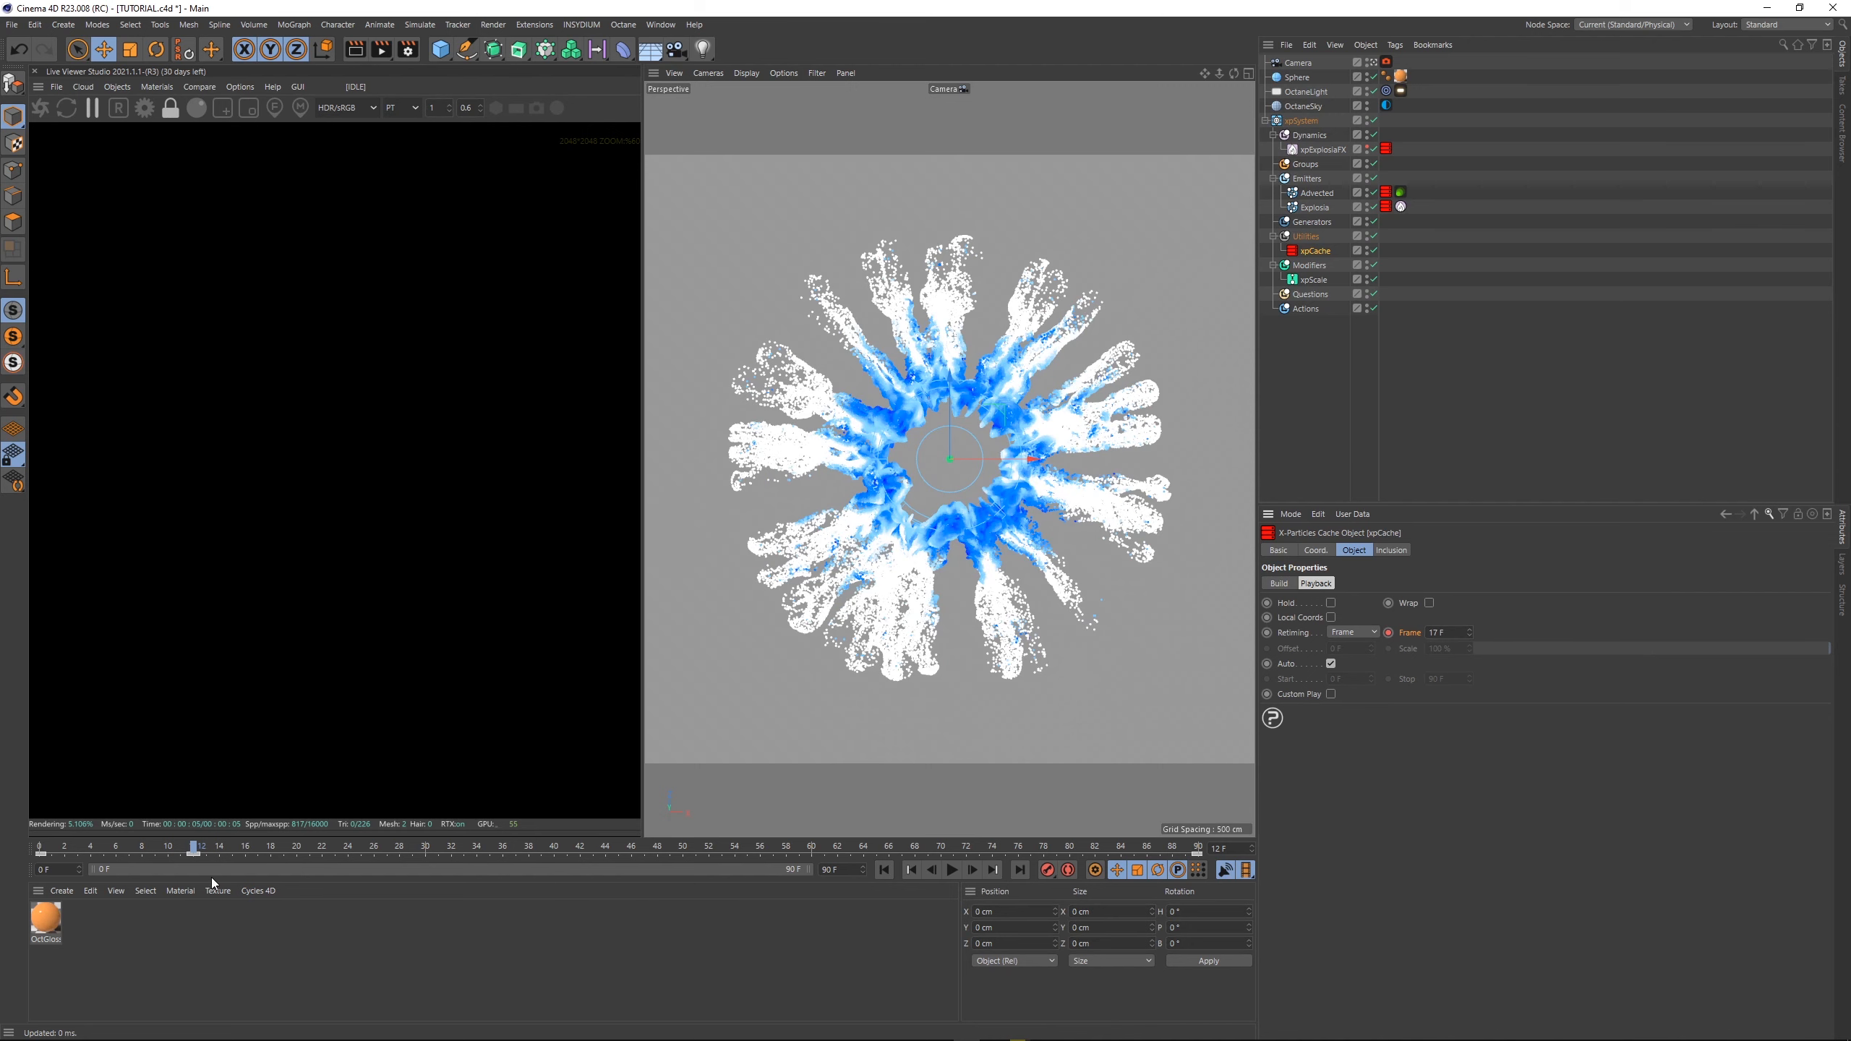
- Move the middle retiming key to frame 8 and key its xpCache Frame value at 15 F
{"action": "left_click_drag", "start_coordinate": [188, 854], "coordinate": [147, 852]}
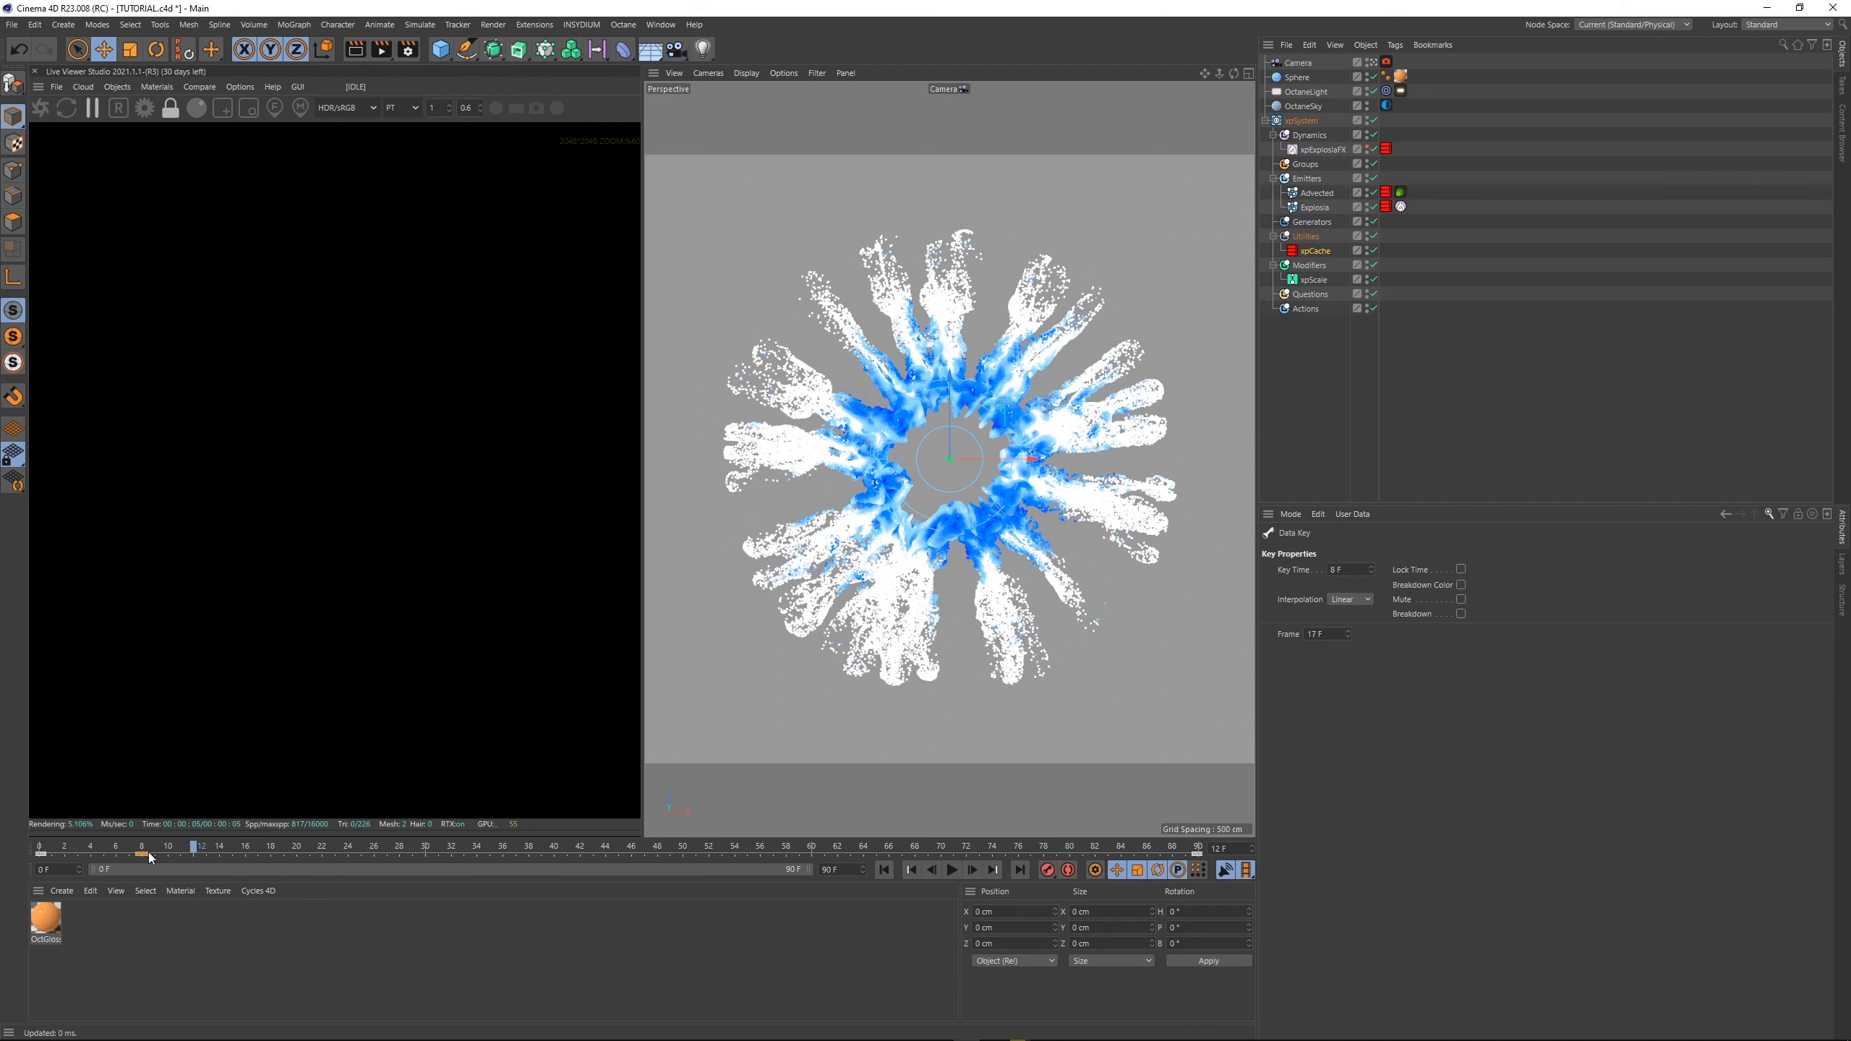
{"action": "left_click", "coordinate": [143, 848]}
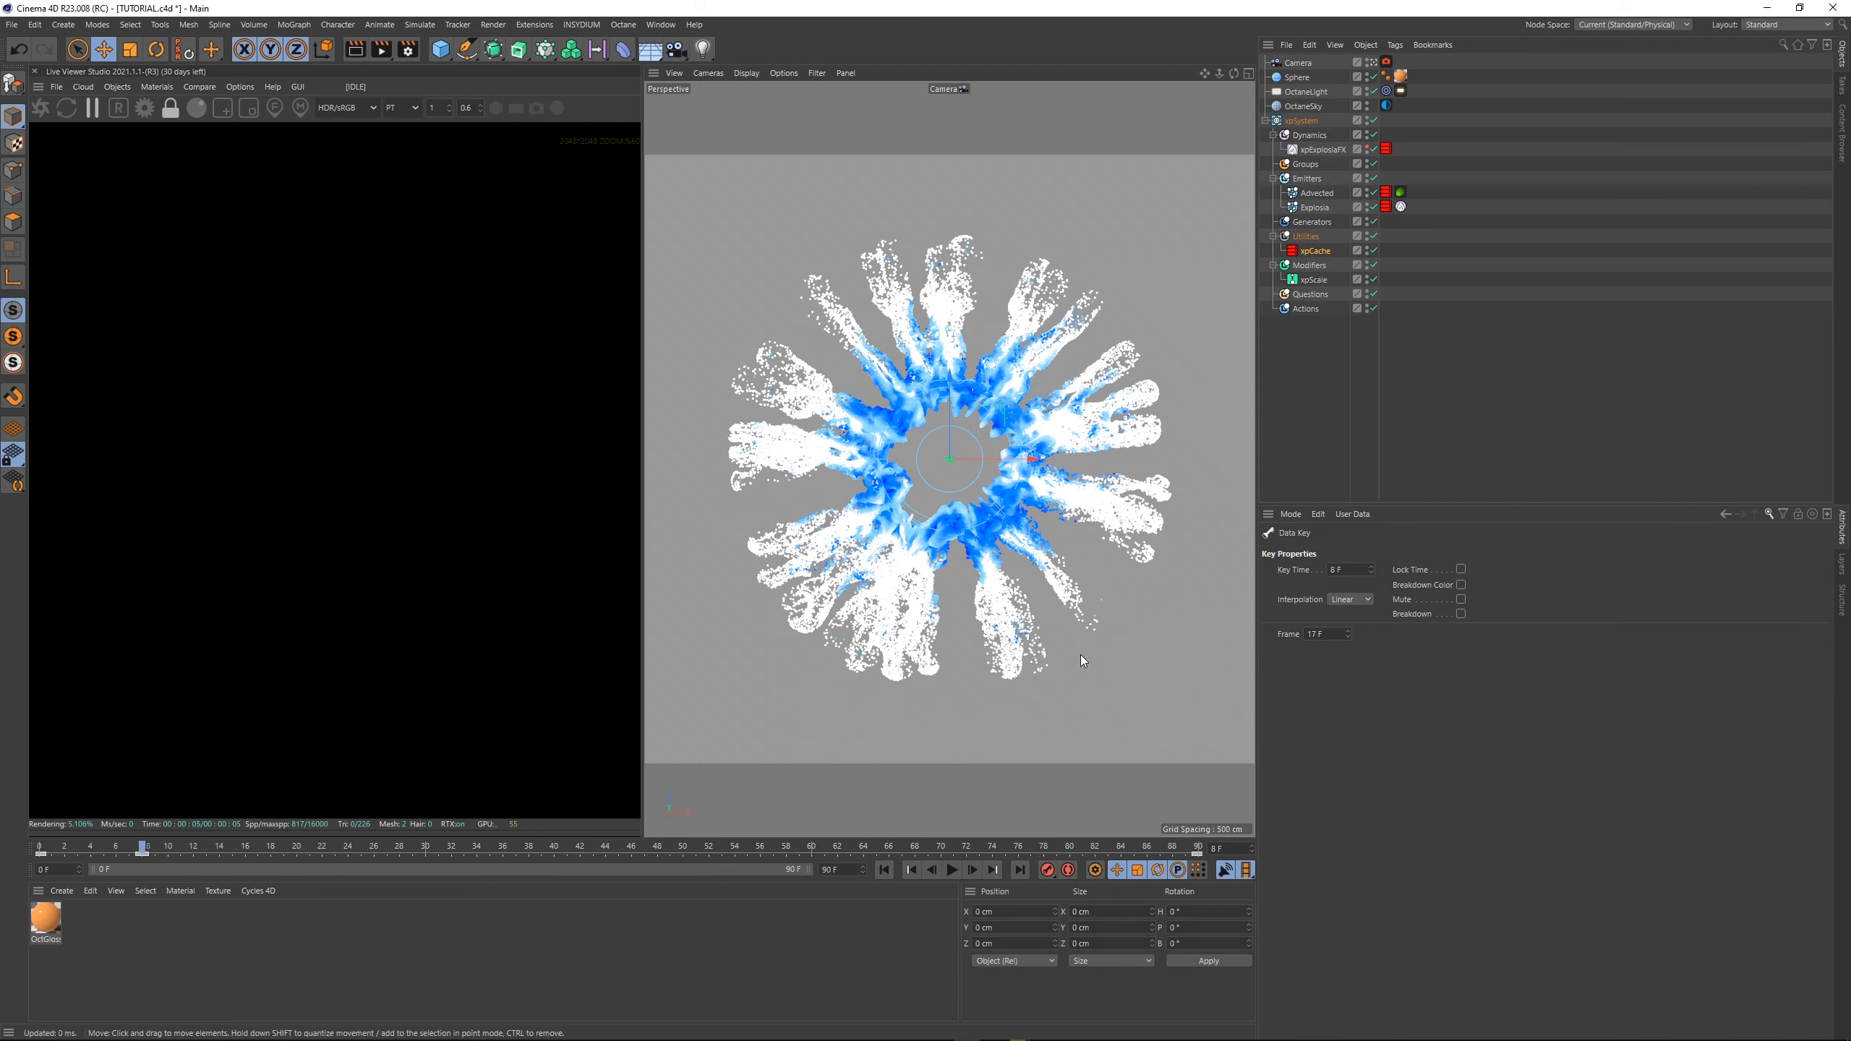
{"action": "left_click", "coordinate": [1338, 252]}
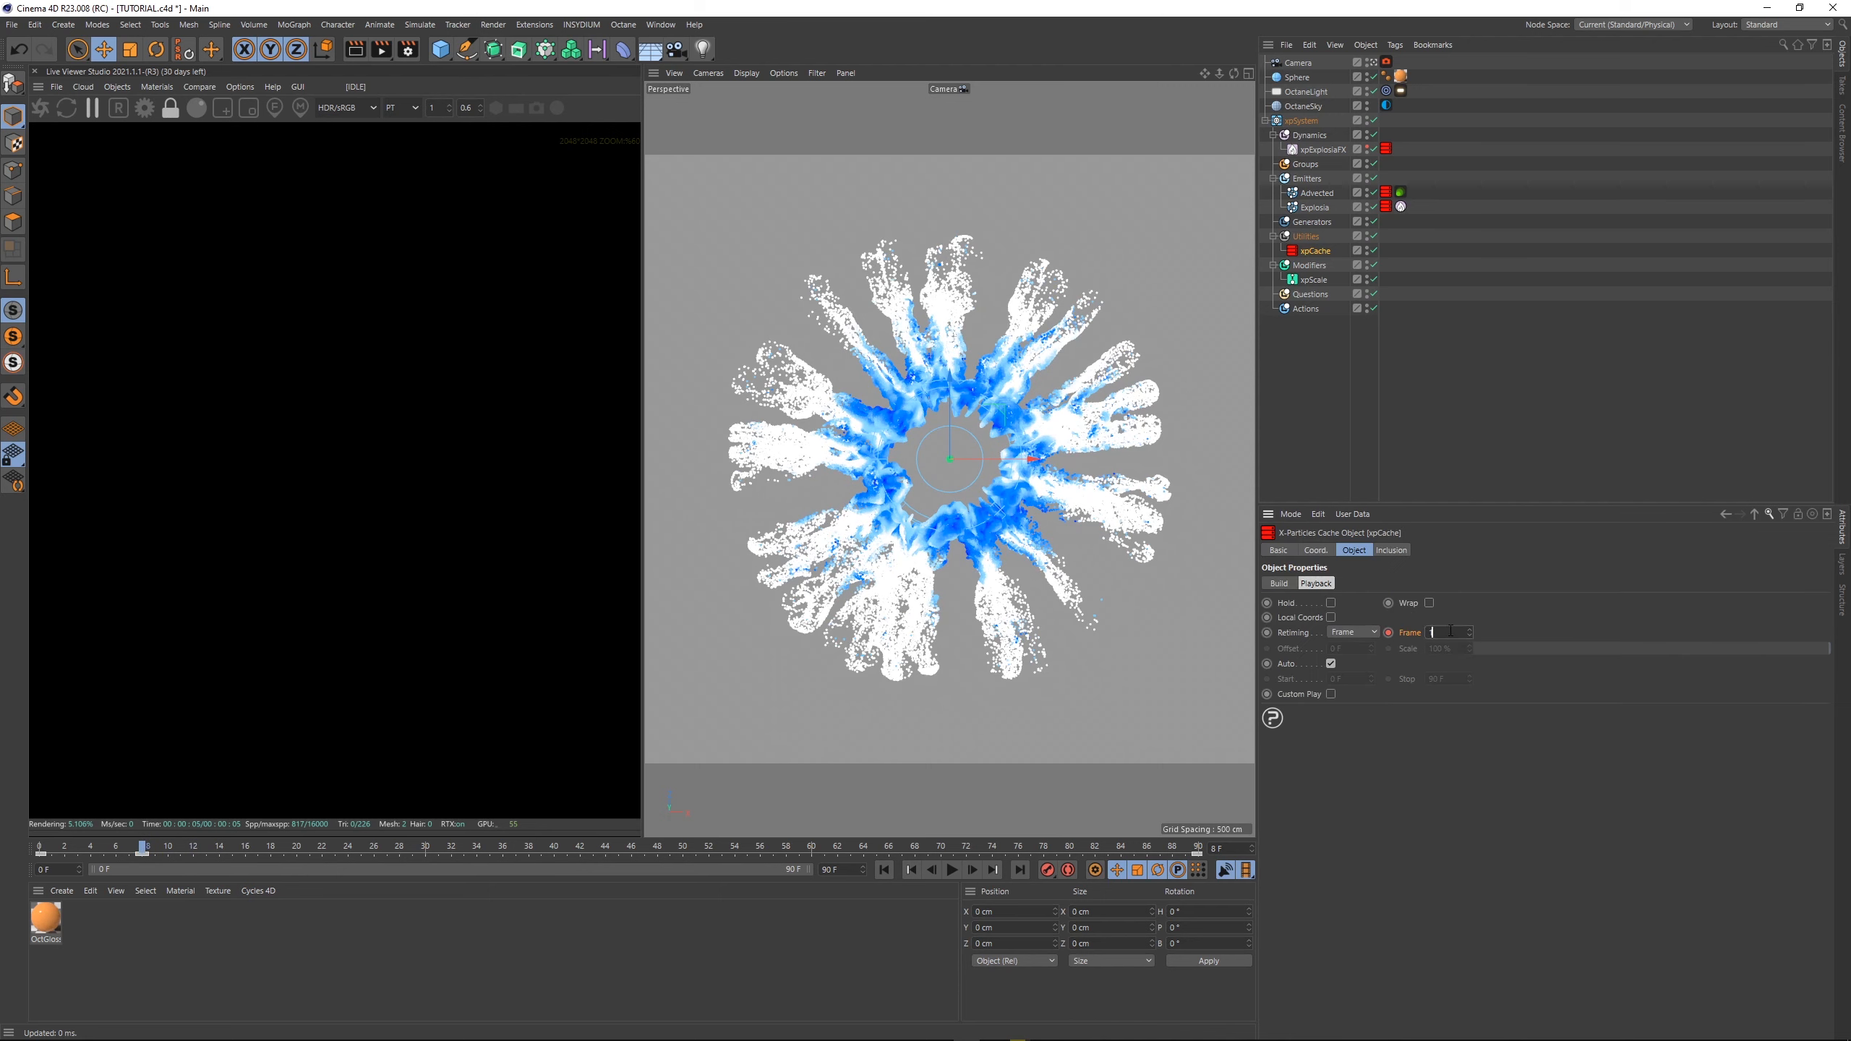
{"action": "type", "text": "15"}
{"action": "key", "text": "Return"}
- Replay the retimed explosion from the start to frame 15 to check its burst speed
{"action": "left_click", "coordinate": [885, 870]}
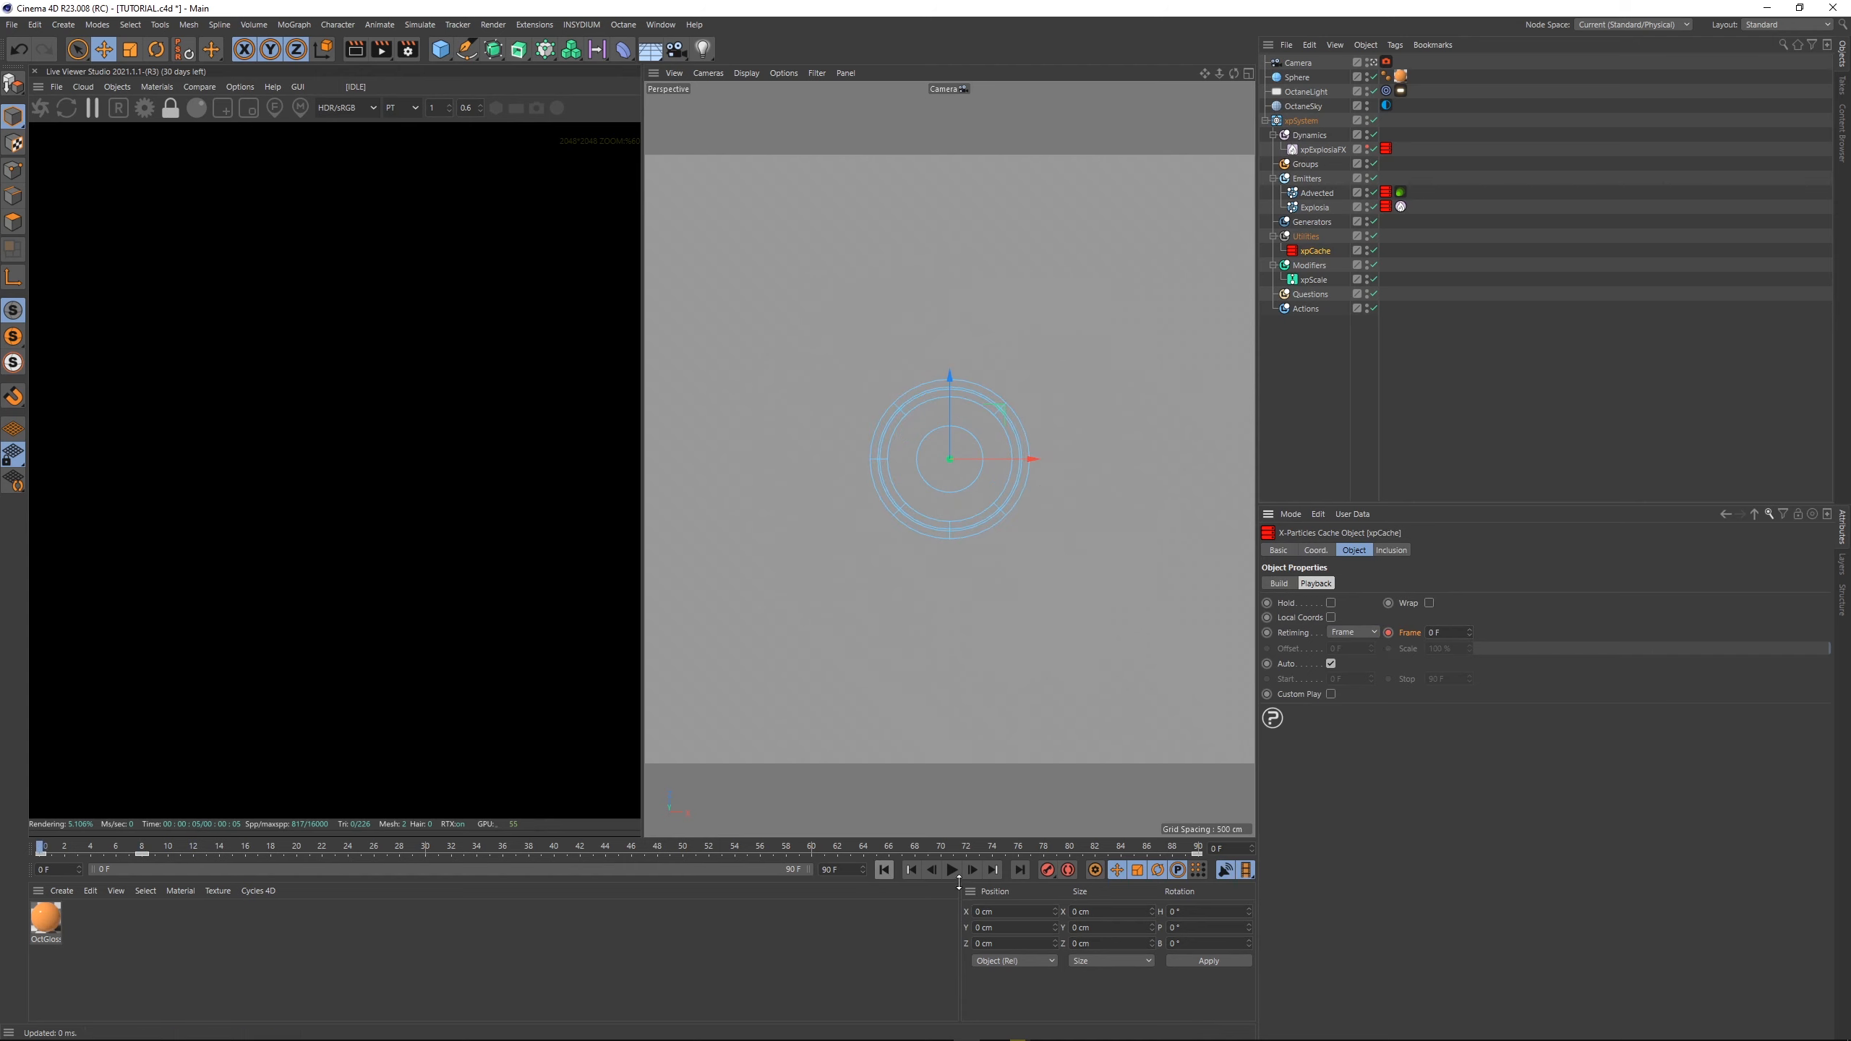
{"action": "left_click", "coordinate": [952, 869]}
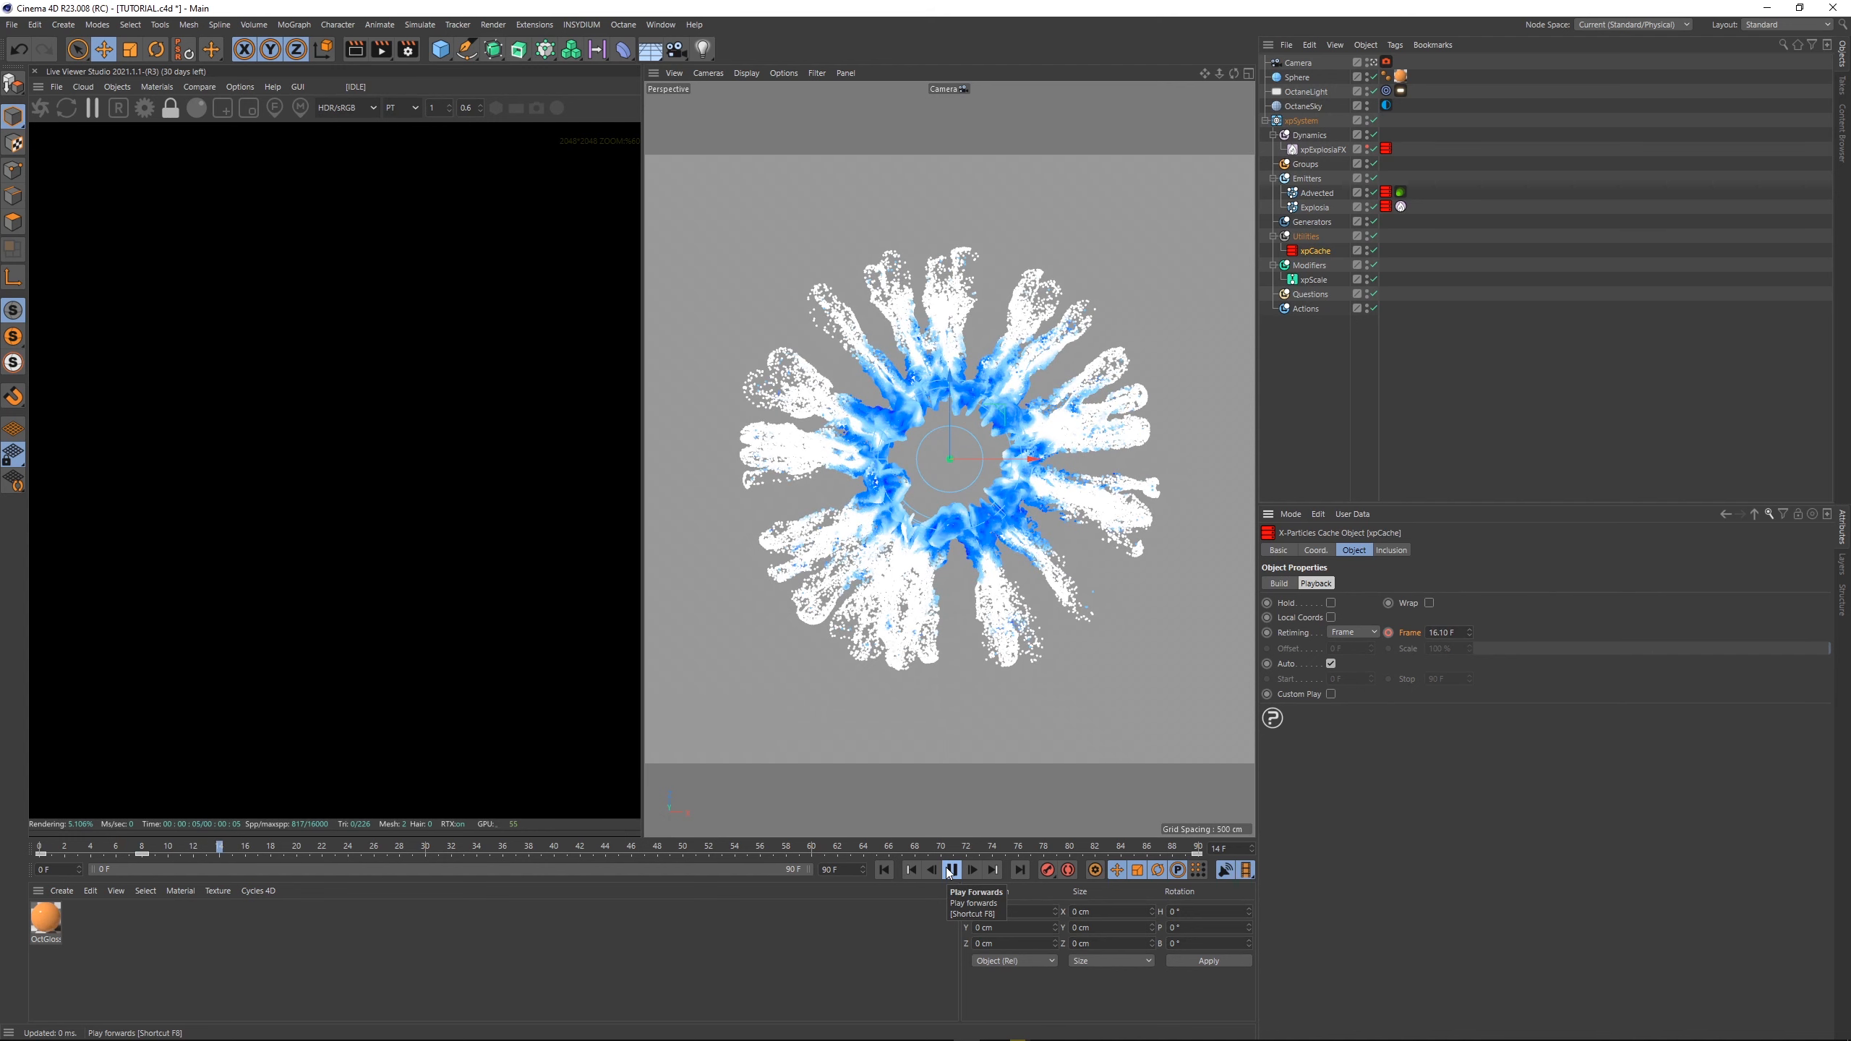
{"action": "left_click", "coordinate": [951, 870]}
- Start the Octane live render and play the explosion from the start to frame 5
{"action": "left_click", "coordinate": [40, 113]}
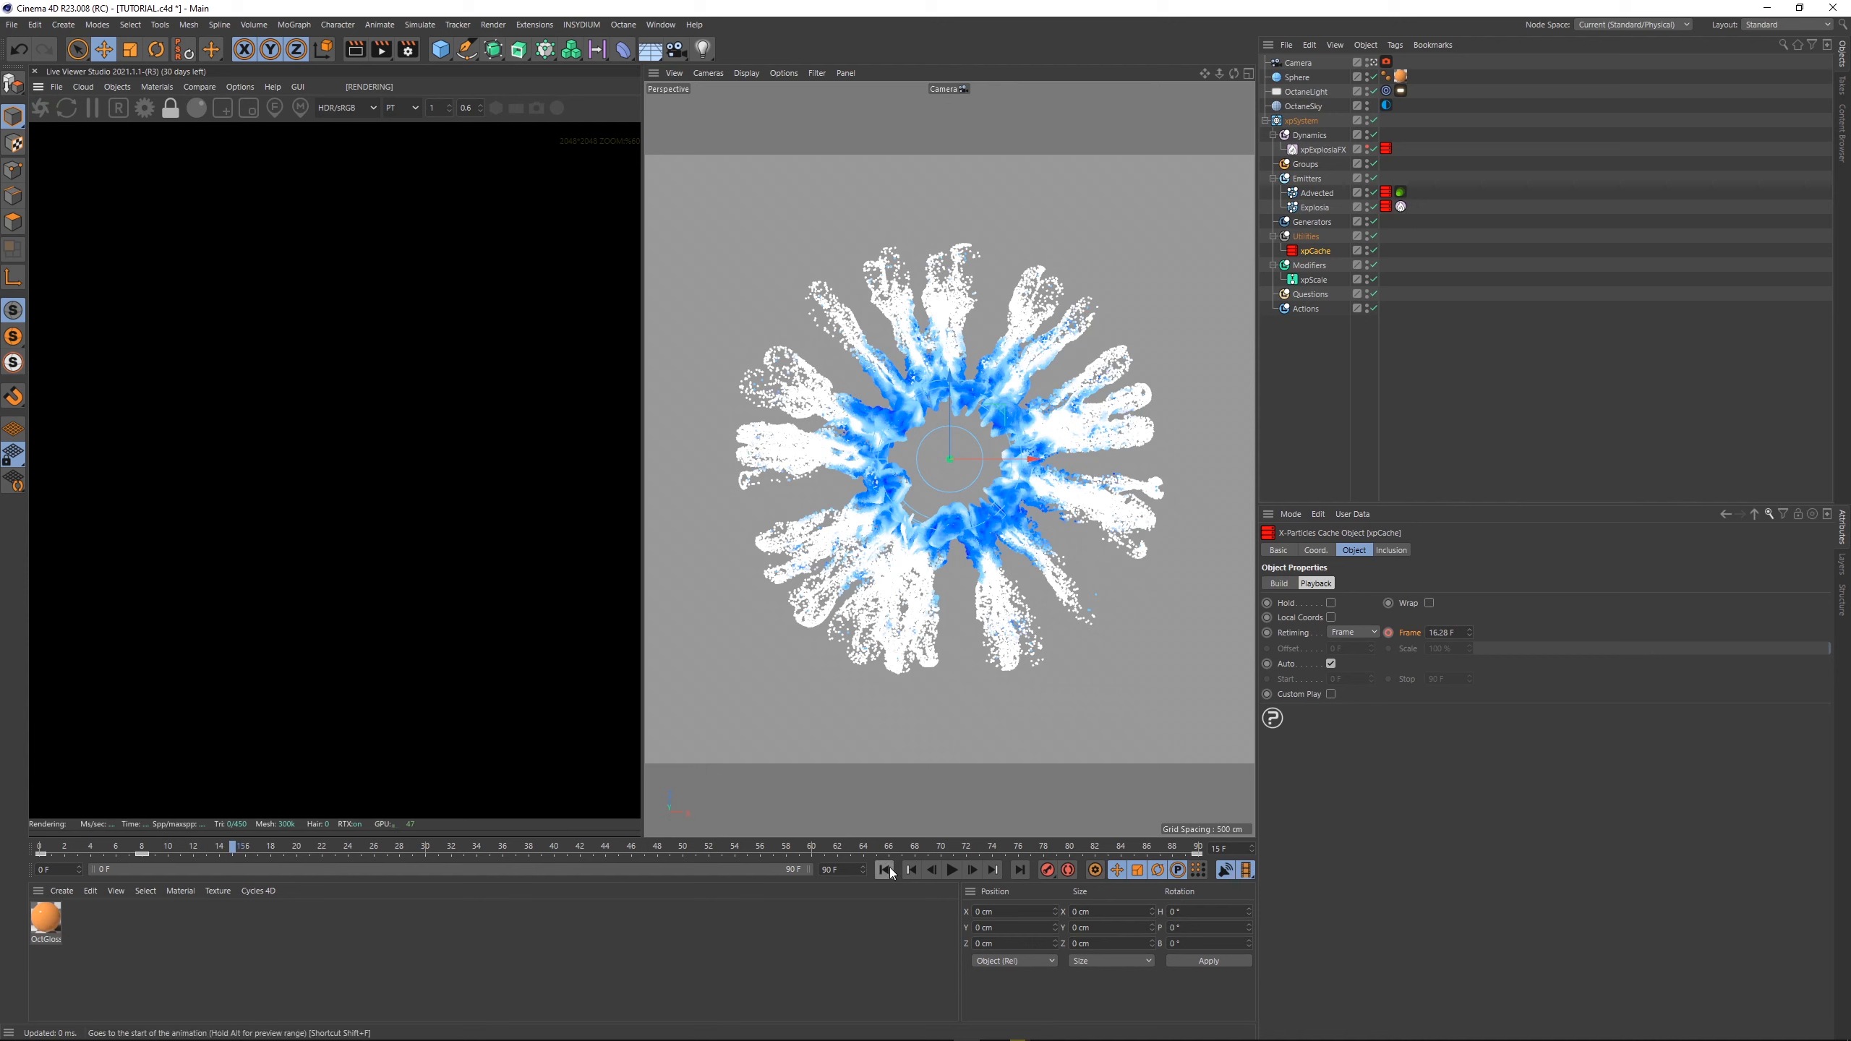
{"action": "scroll", "coordinate": [454, 656], "scroll_direction": "down", "scroll_amount": 1}
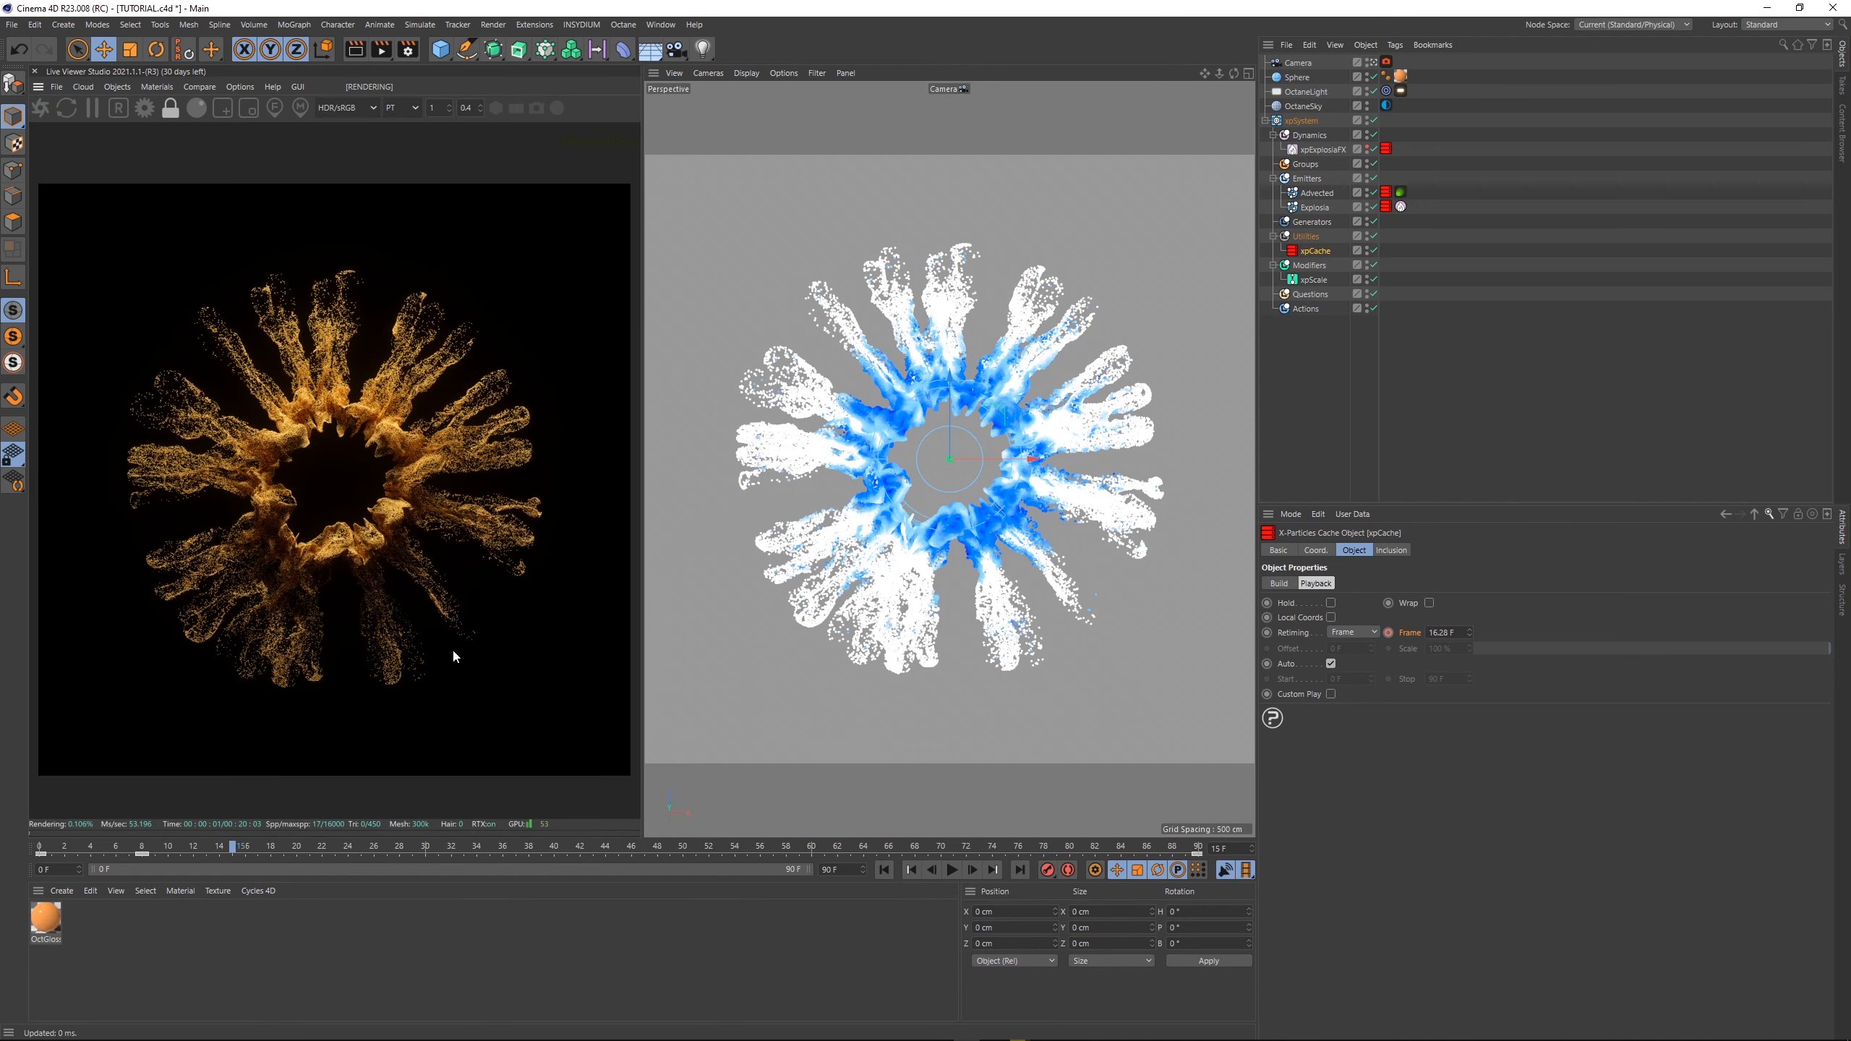
{"action": "left_click", "coordinate": [886, 869]}
{"action": "left_click", "coordinate": [950, 870]}
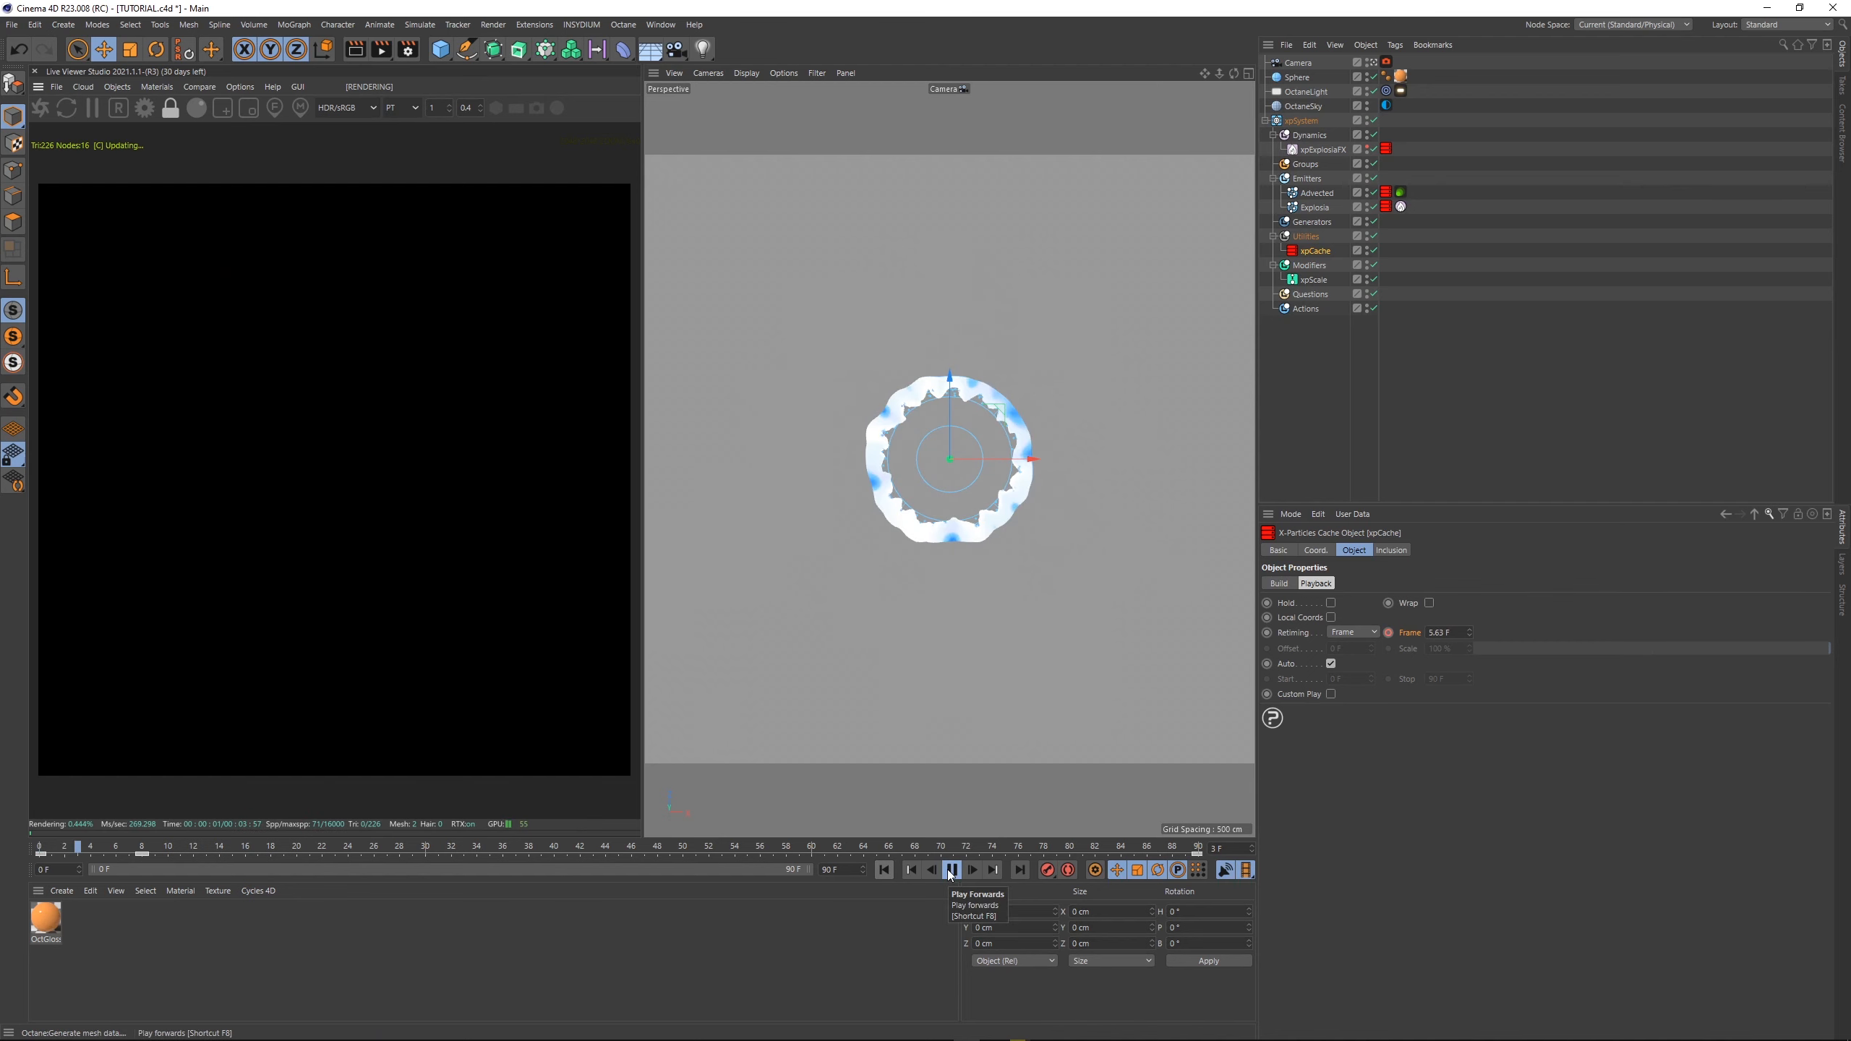
{"action": "left_click", "coordinate": [950, 870]}
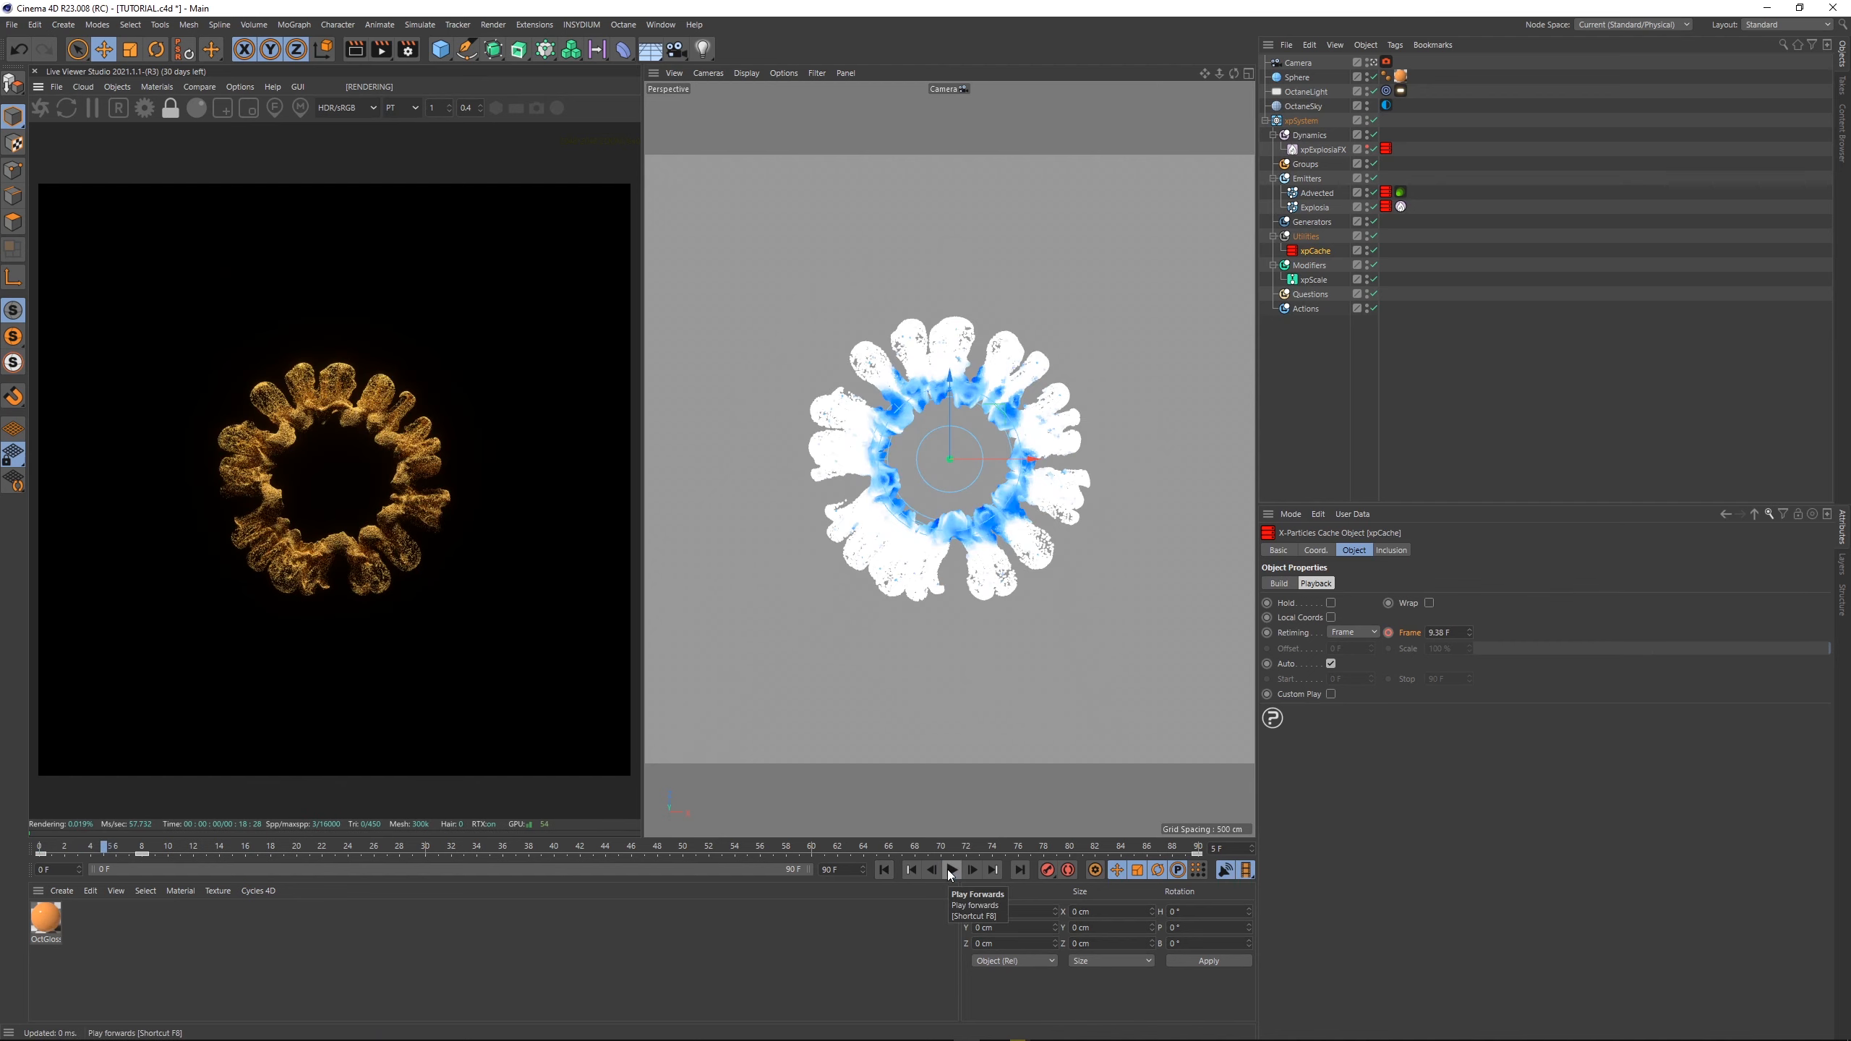
- Continue playback to frame 17, inspect the rendered spheres and pause the live render
{"action": "left_click", "coordinate": [950, 870]}
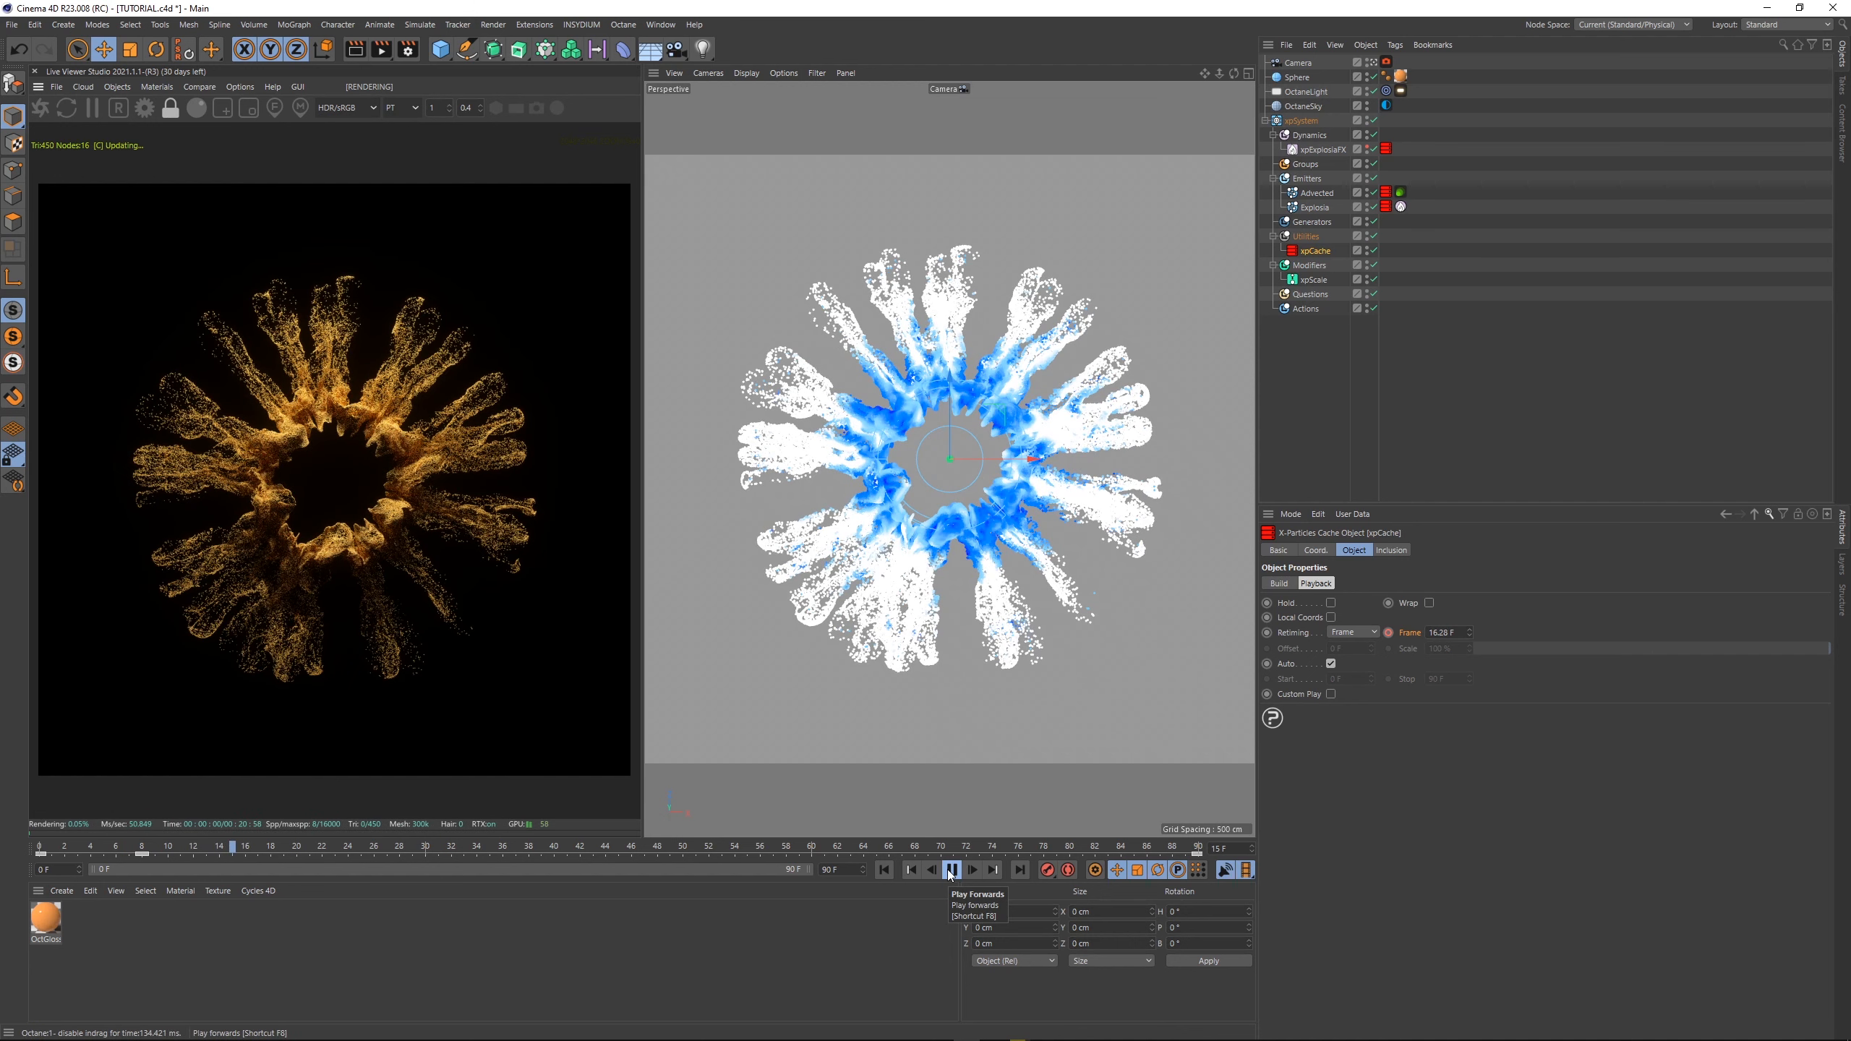
{"action": "left_click", "coordinate": [951, 870]}
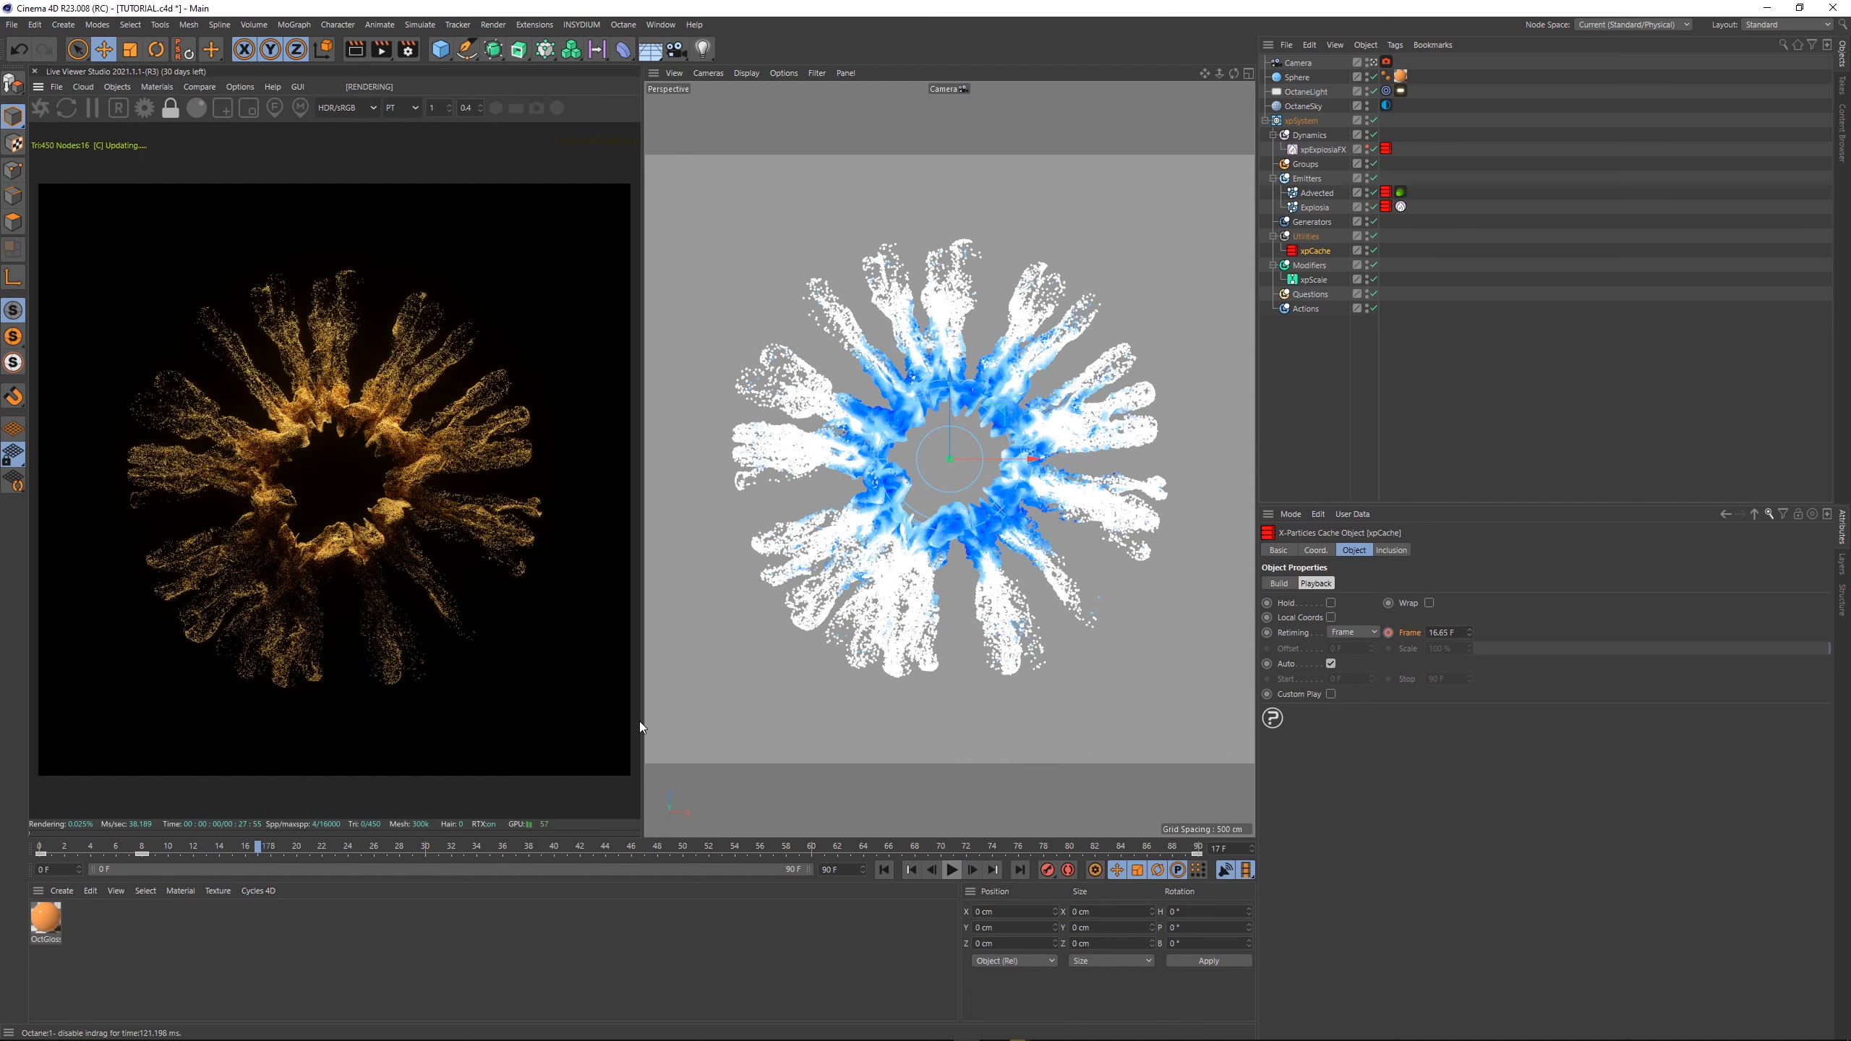
{"action": "scroll", "coordinate": [431, 538], "scroll_direction": "down", "scroll_amount": 1}
{"action": "scroll", "coordinate": [433, 543], "scroll_direction": "up", "scroll_amount": 1}
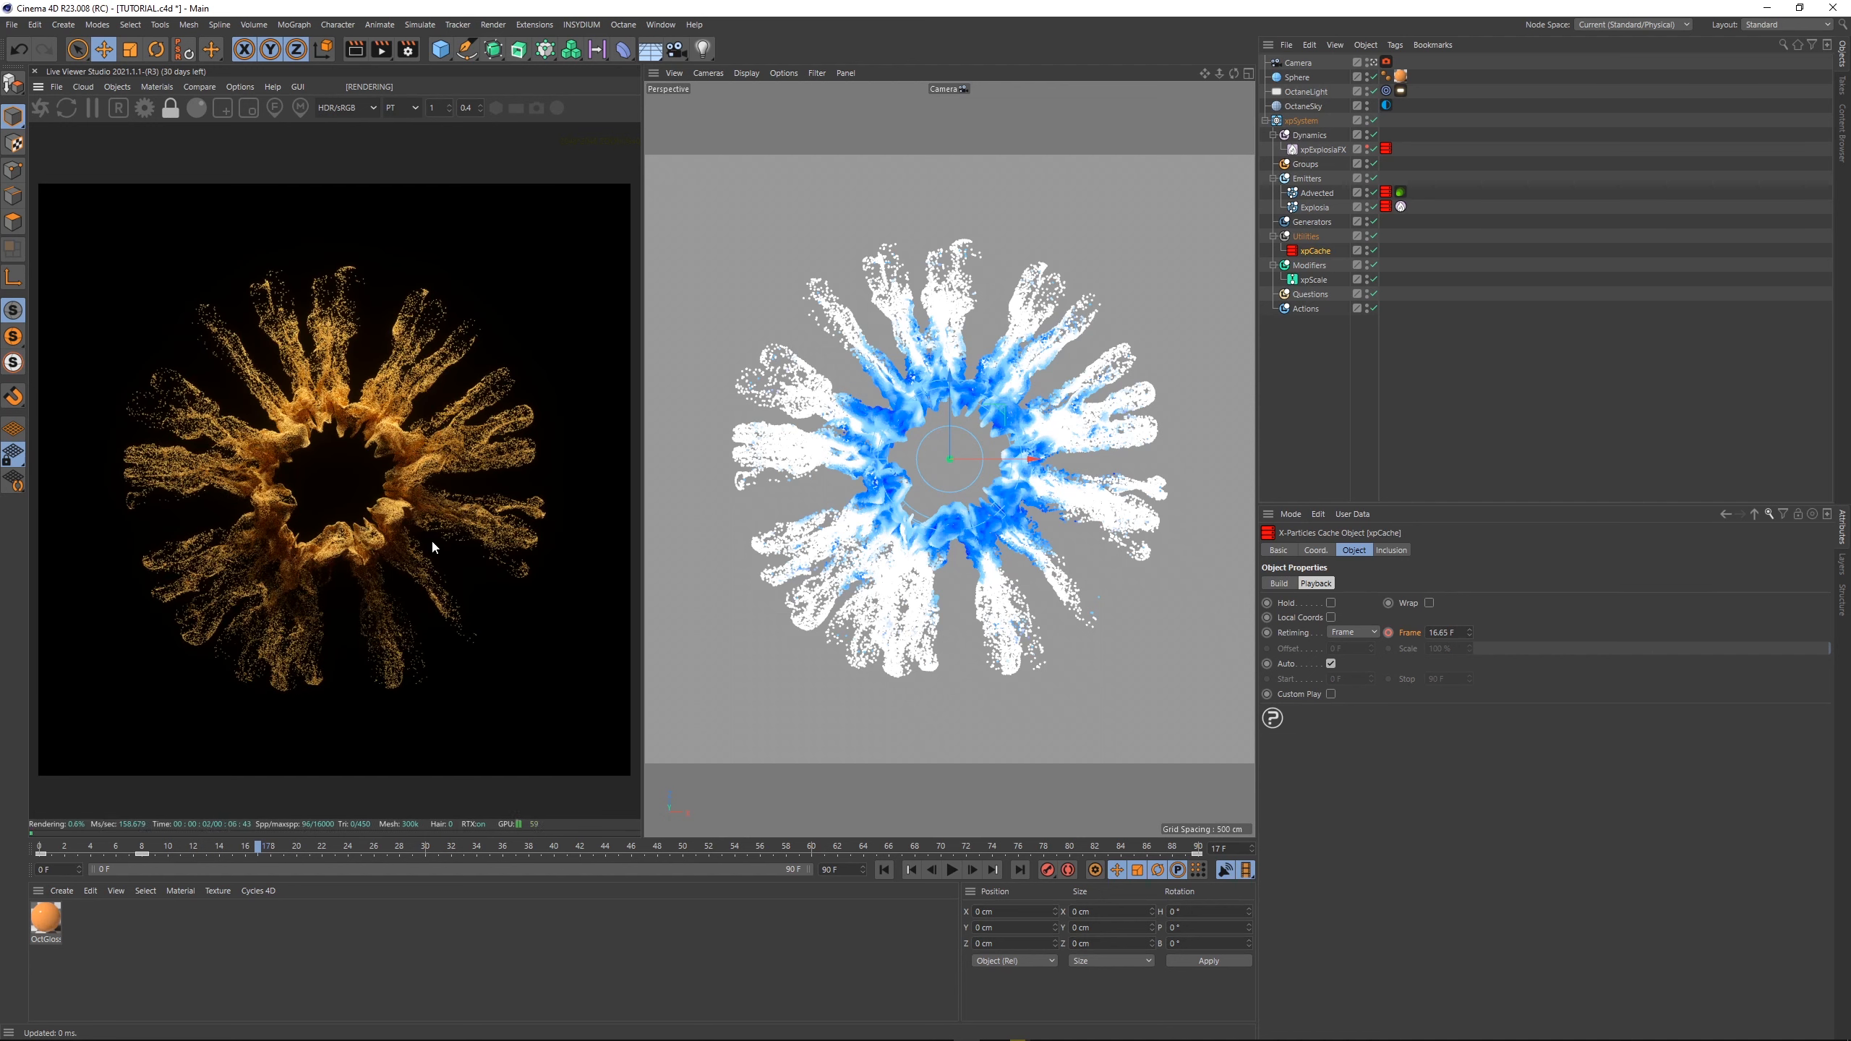
{"action": "left_click", "coordinate": [95, 117]}
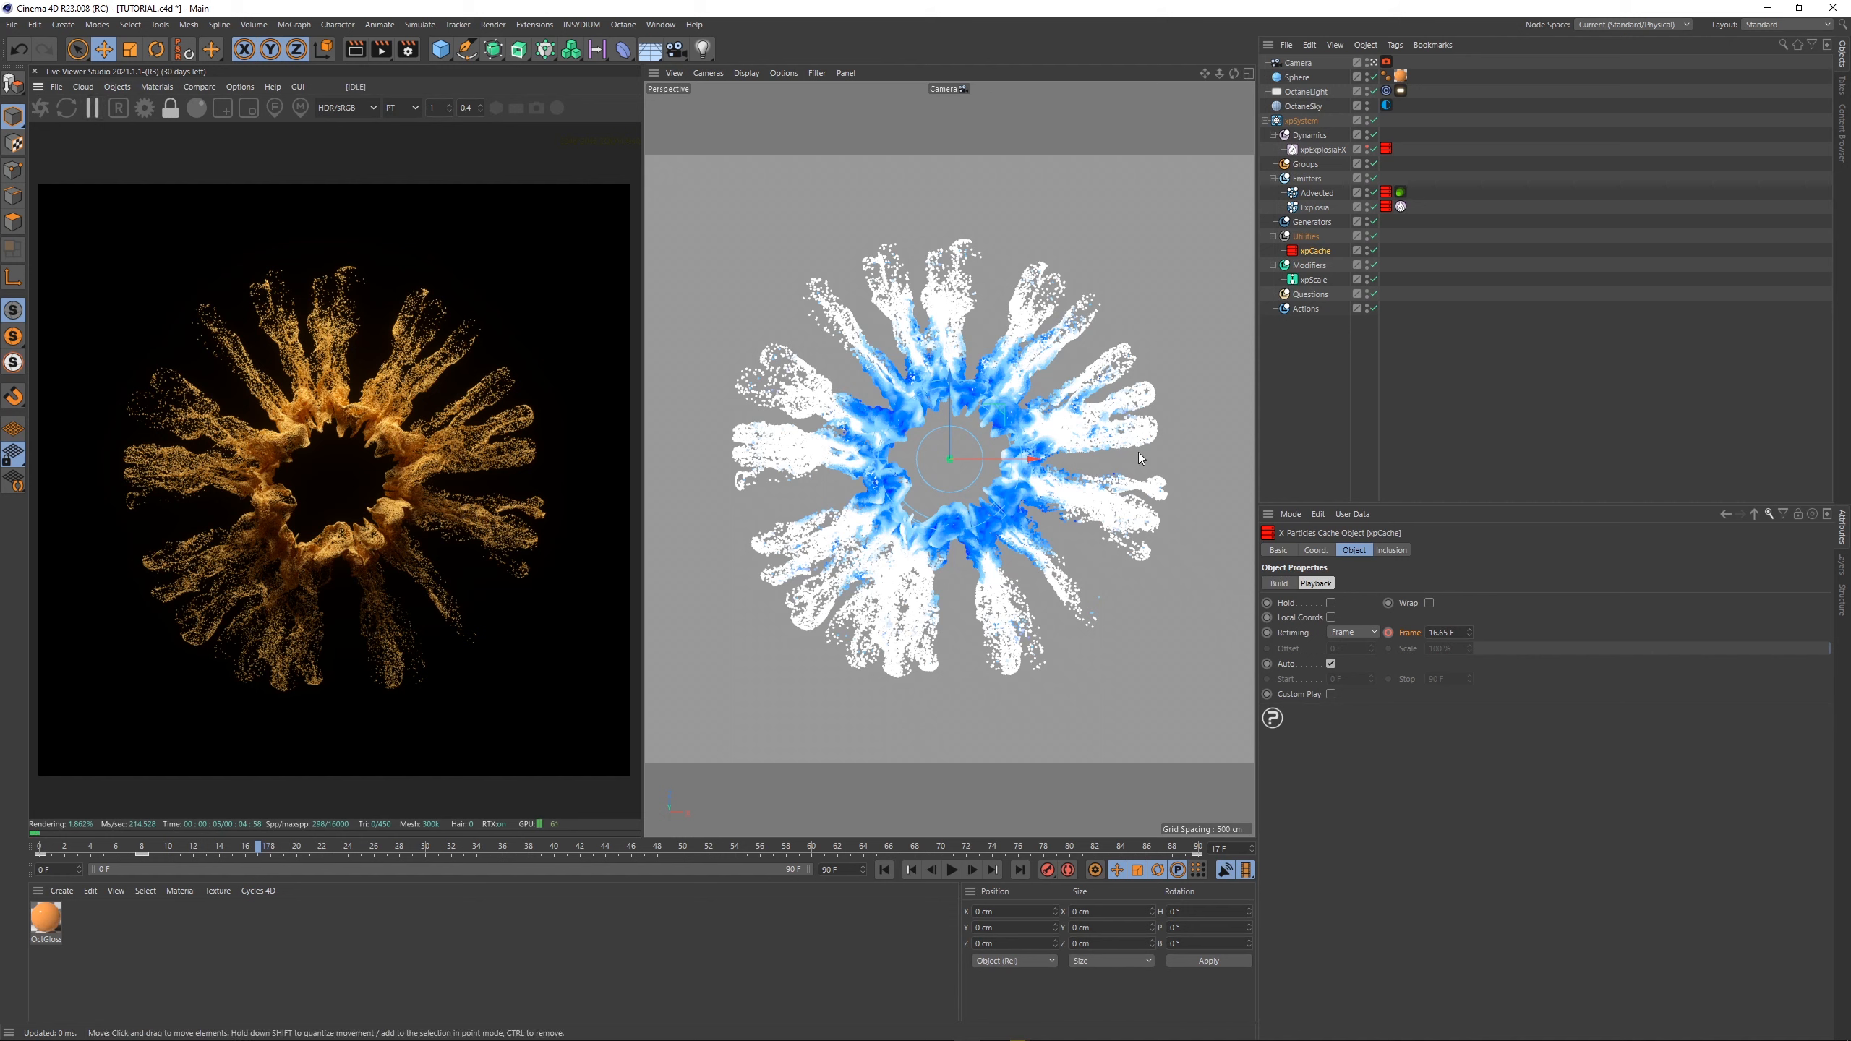
- Replay the explosion from the start to frame 17 and move the middle xpCache retiming key to frame 10
{"action": "left_click", "coordinate": [1507, 255]}
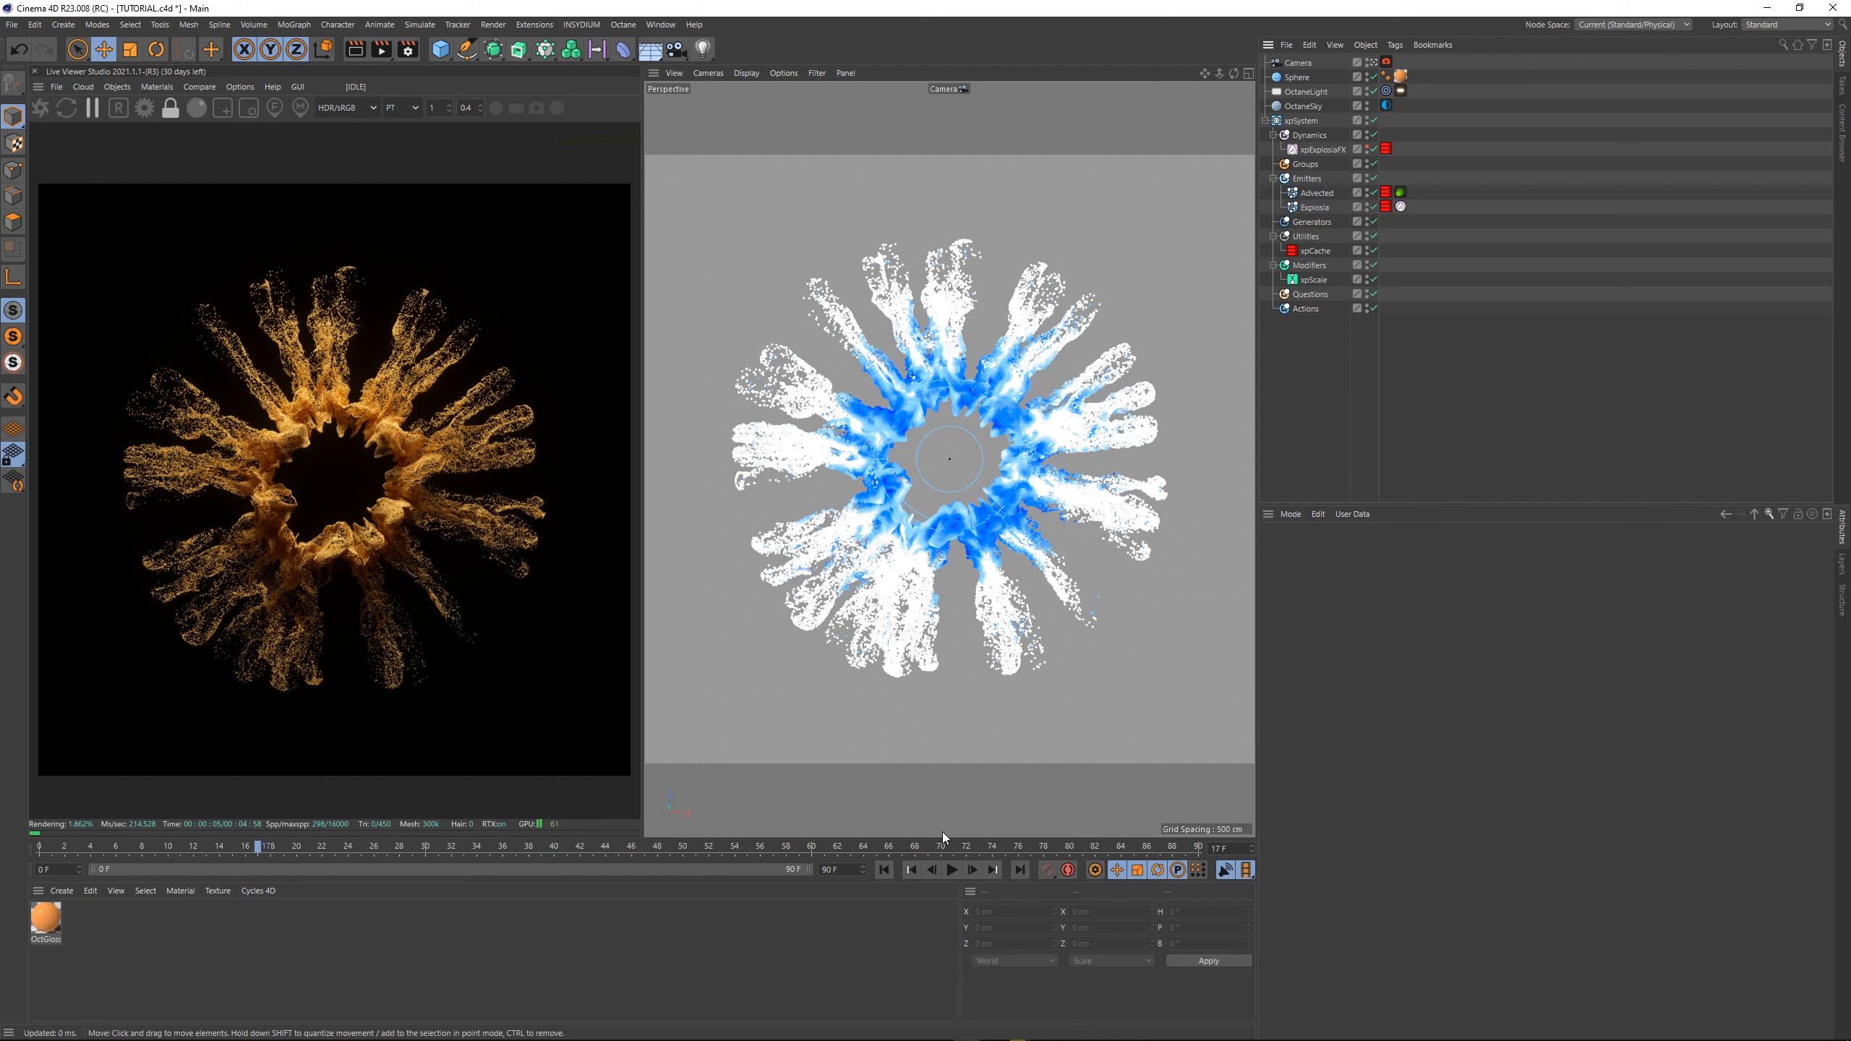
{"action": "left_click", "coordinate": [885, 869]}
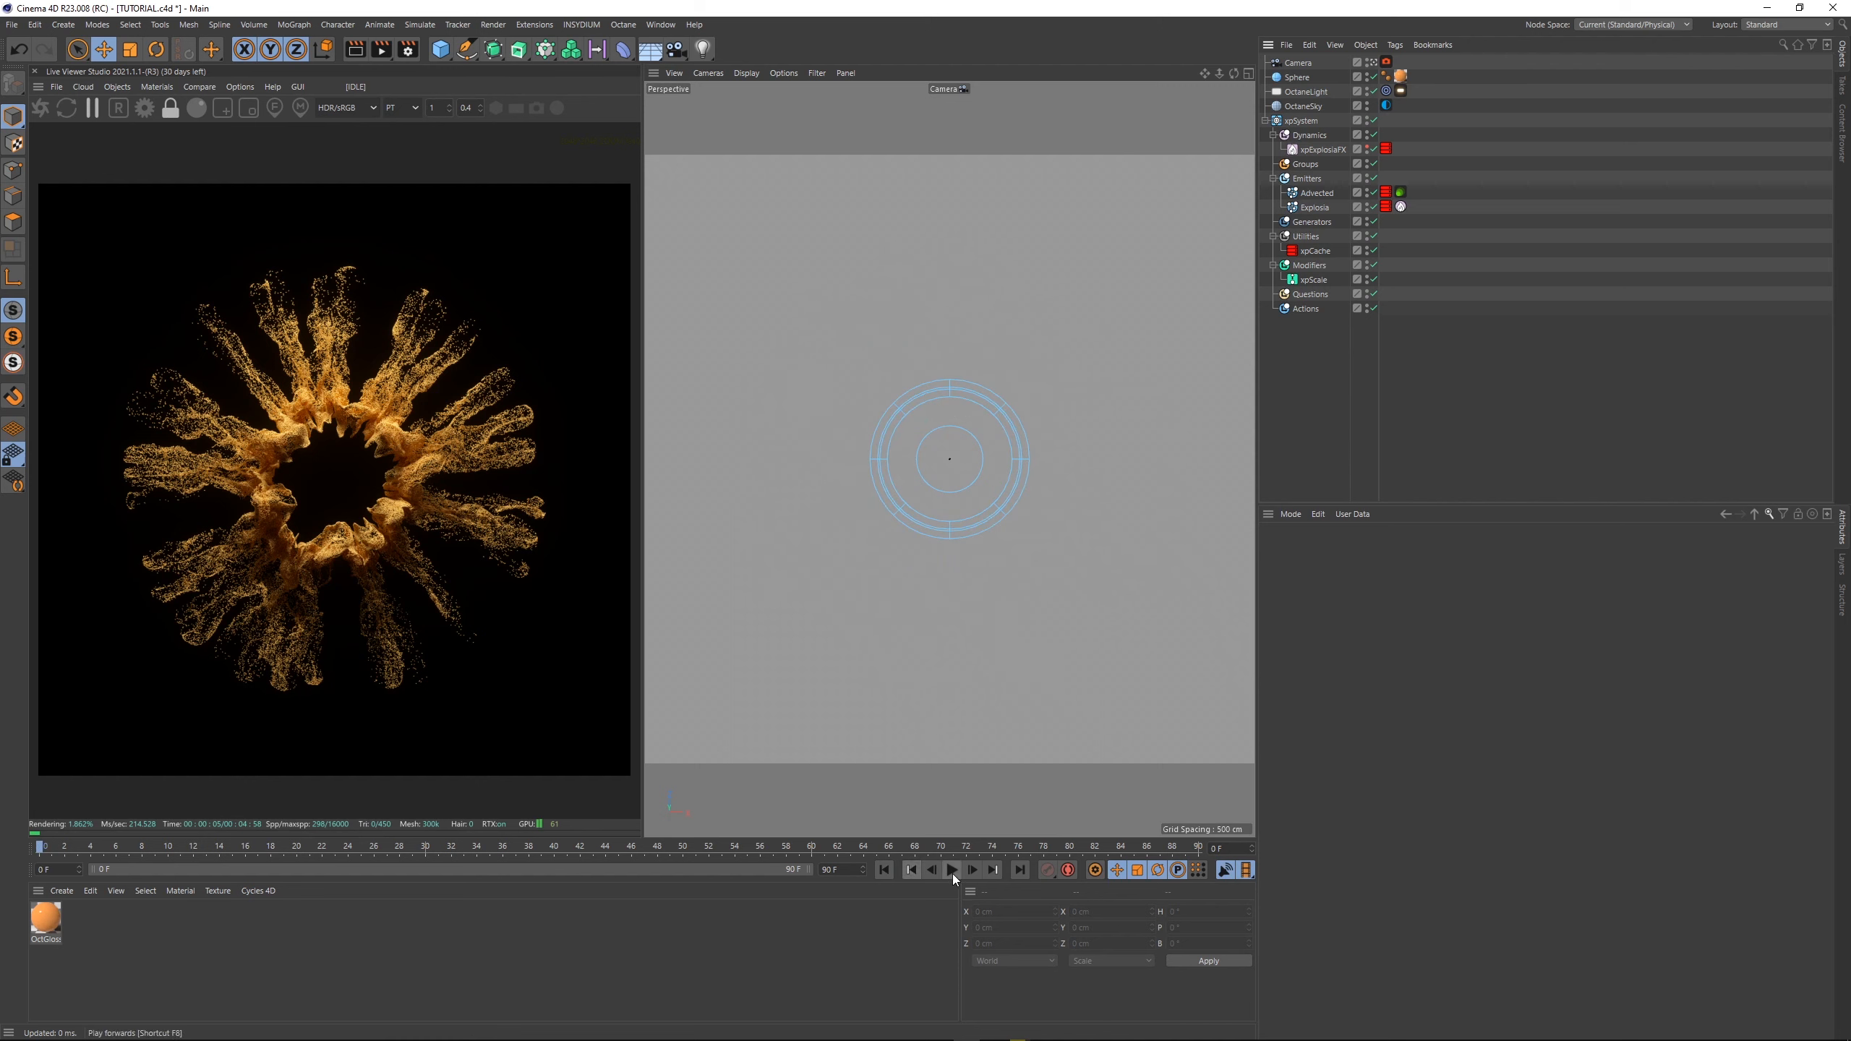
{"action": "left_click", "coordinate": [949, 872]}
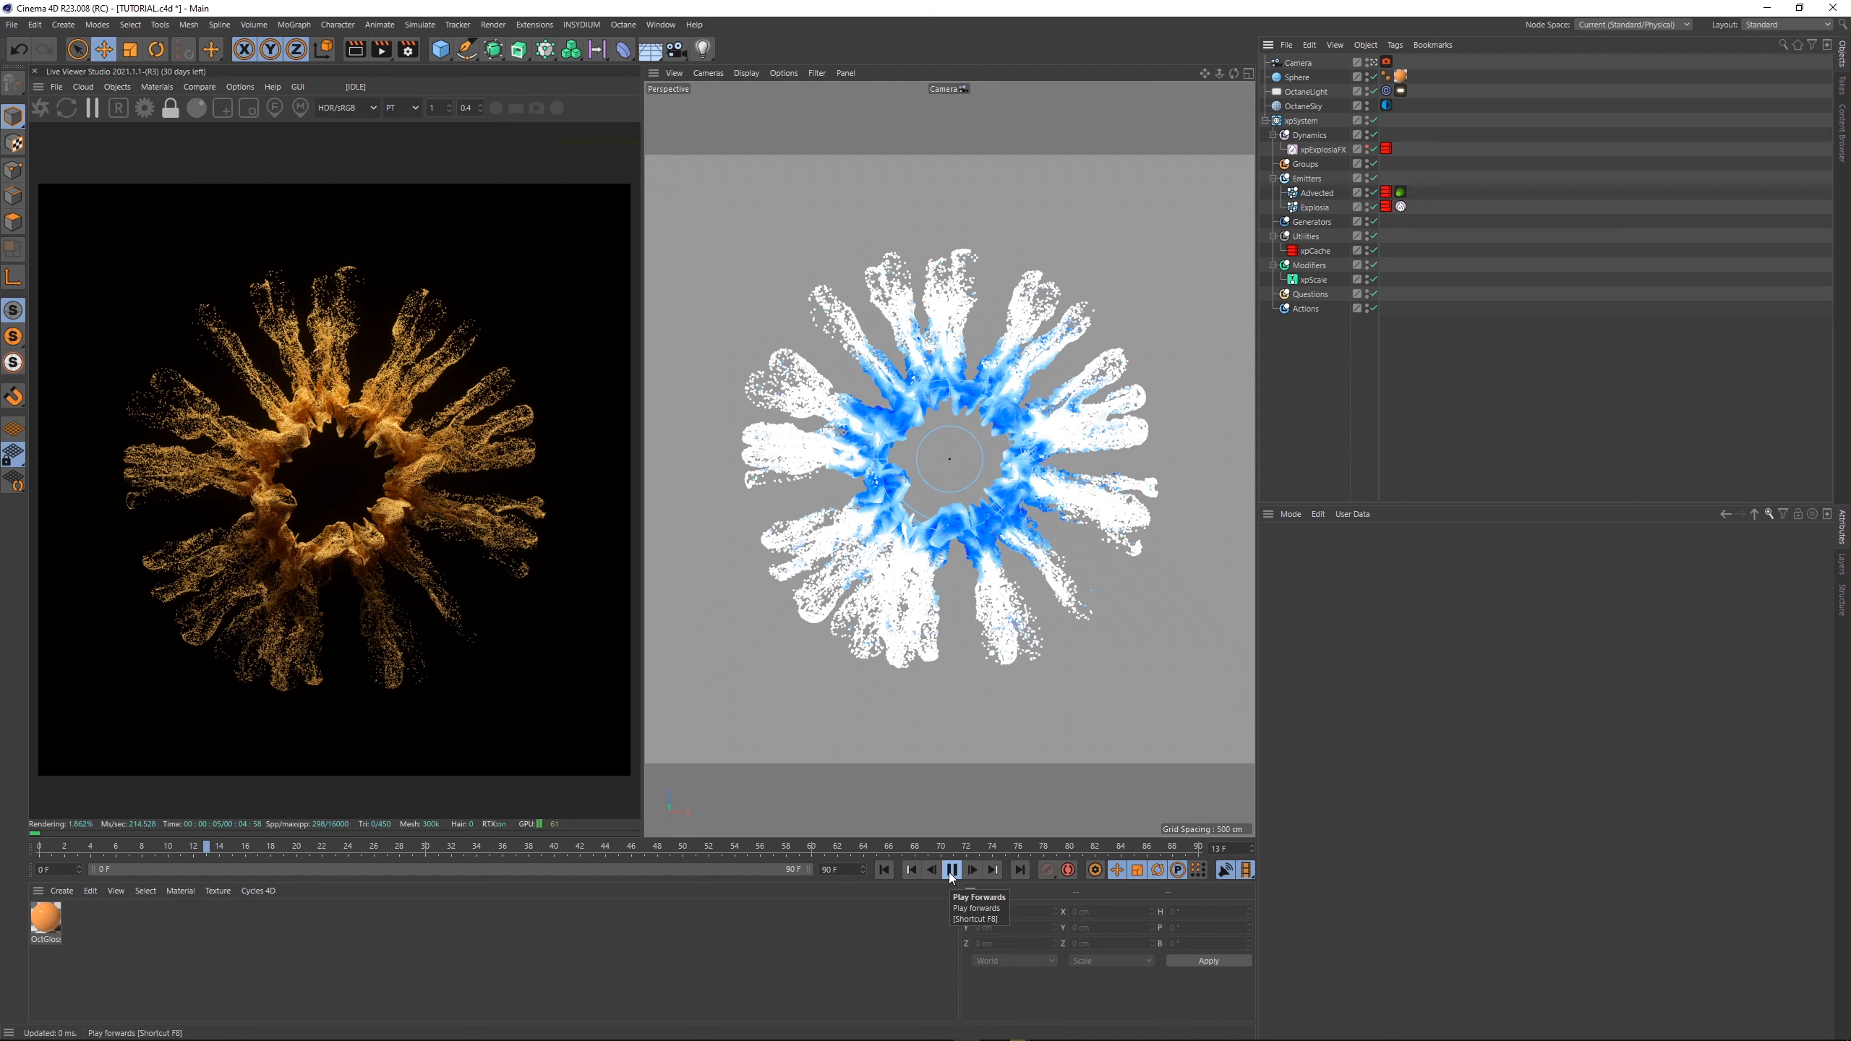
{"action": "left_click", "coordinate": [949, 873]}
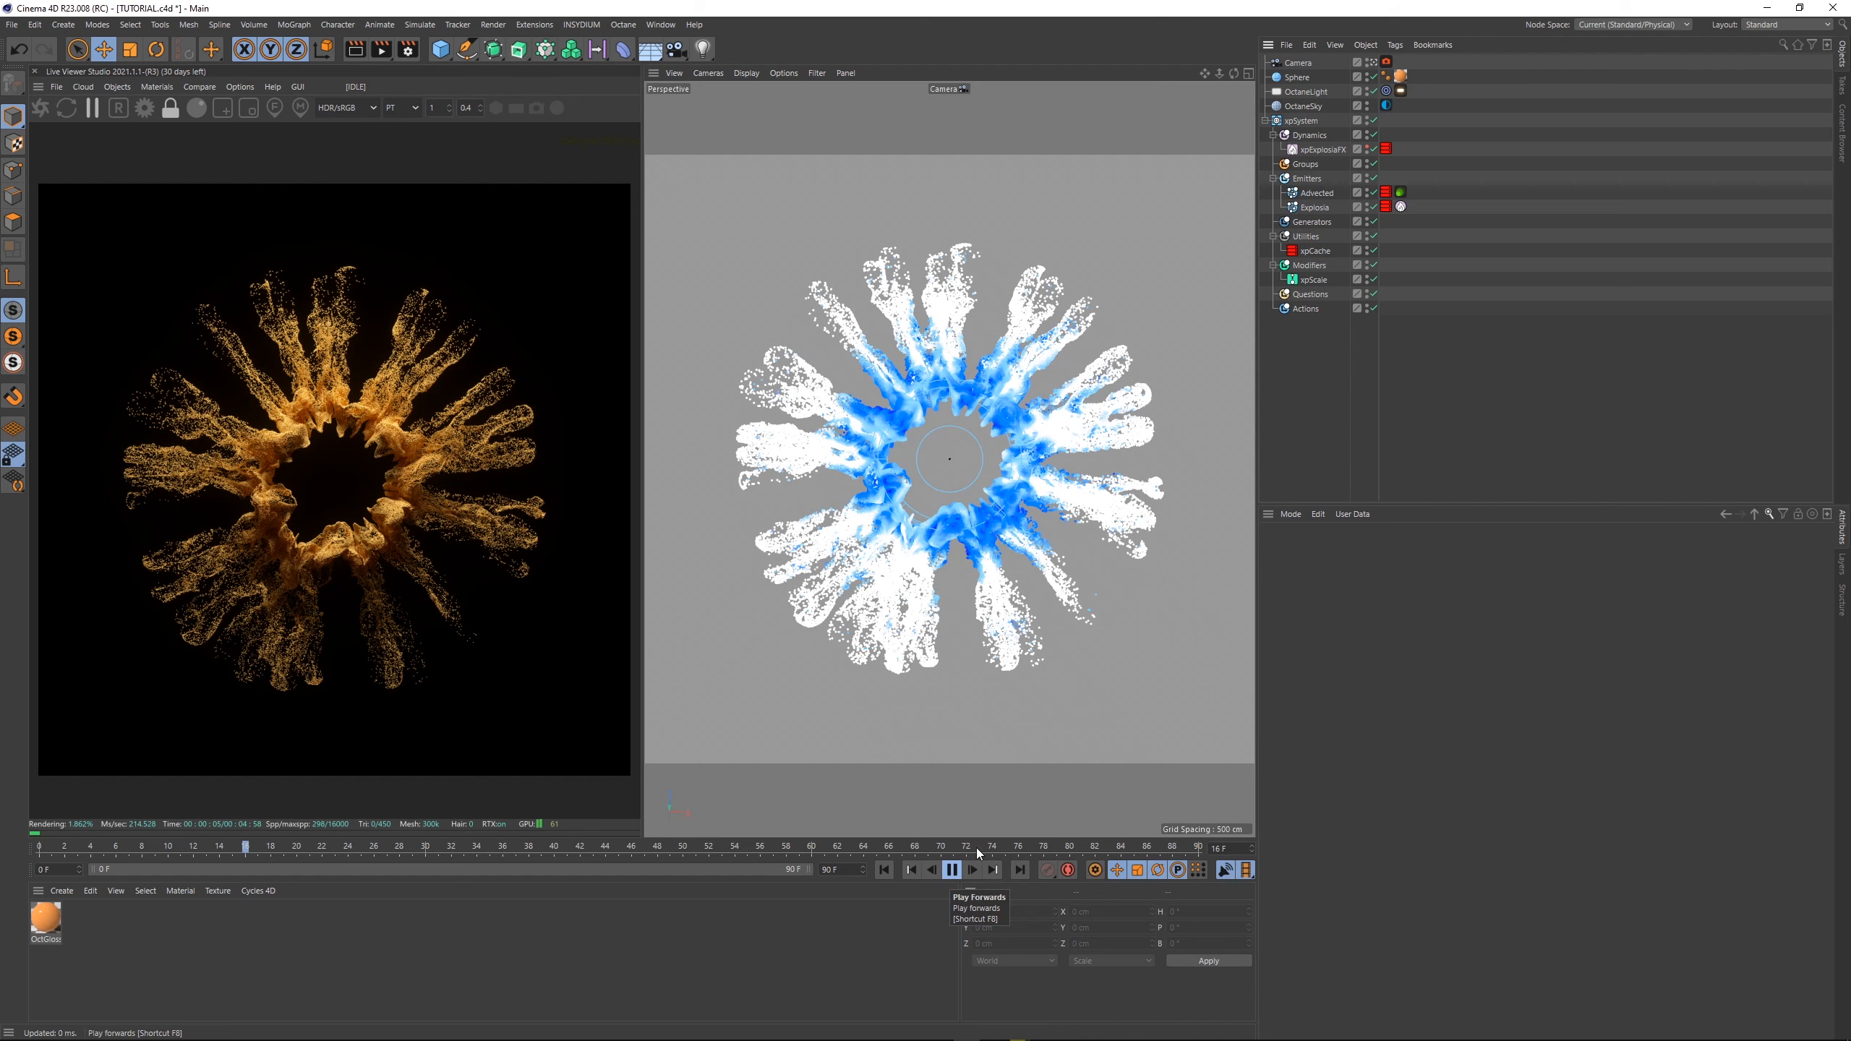
{"action": "left_click", "coordinate": [1323, 252]}
{"action": "left_click_drag", "start_coordinate": [144, 857], "coordinate": [168, 854]}
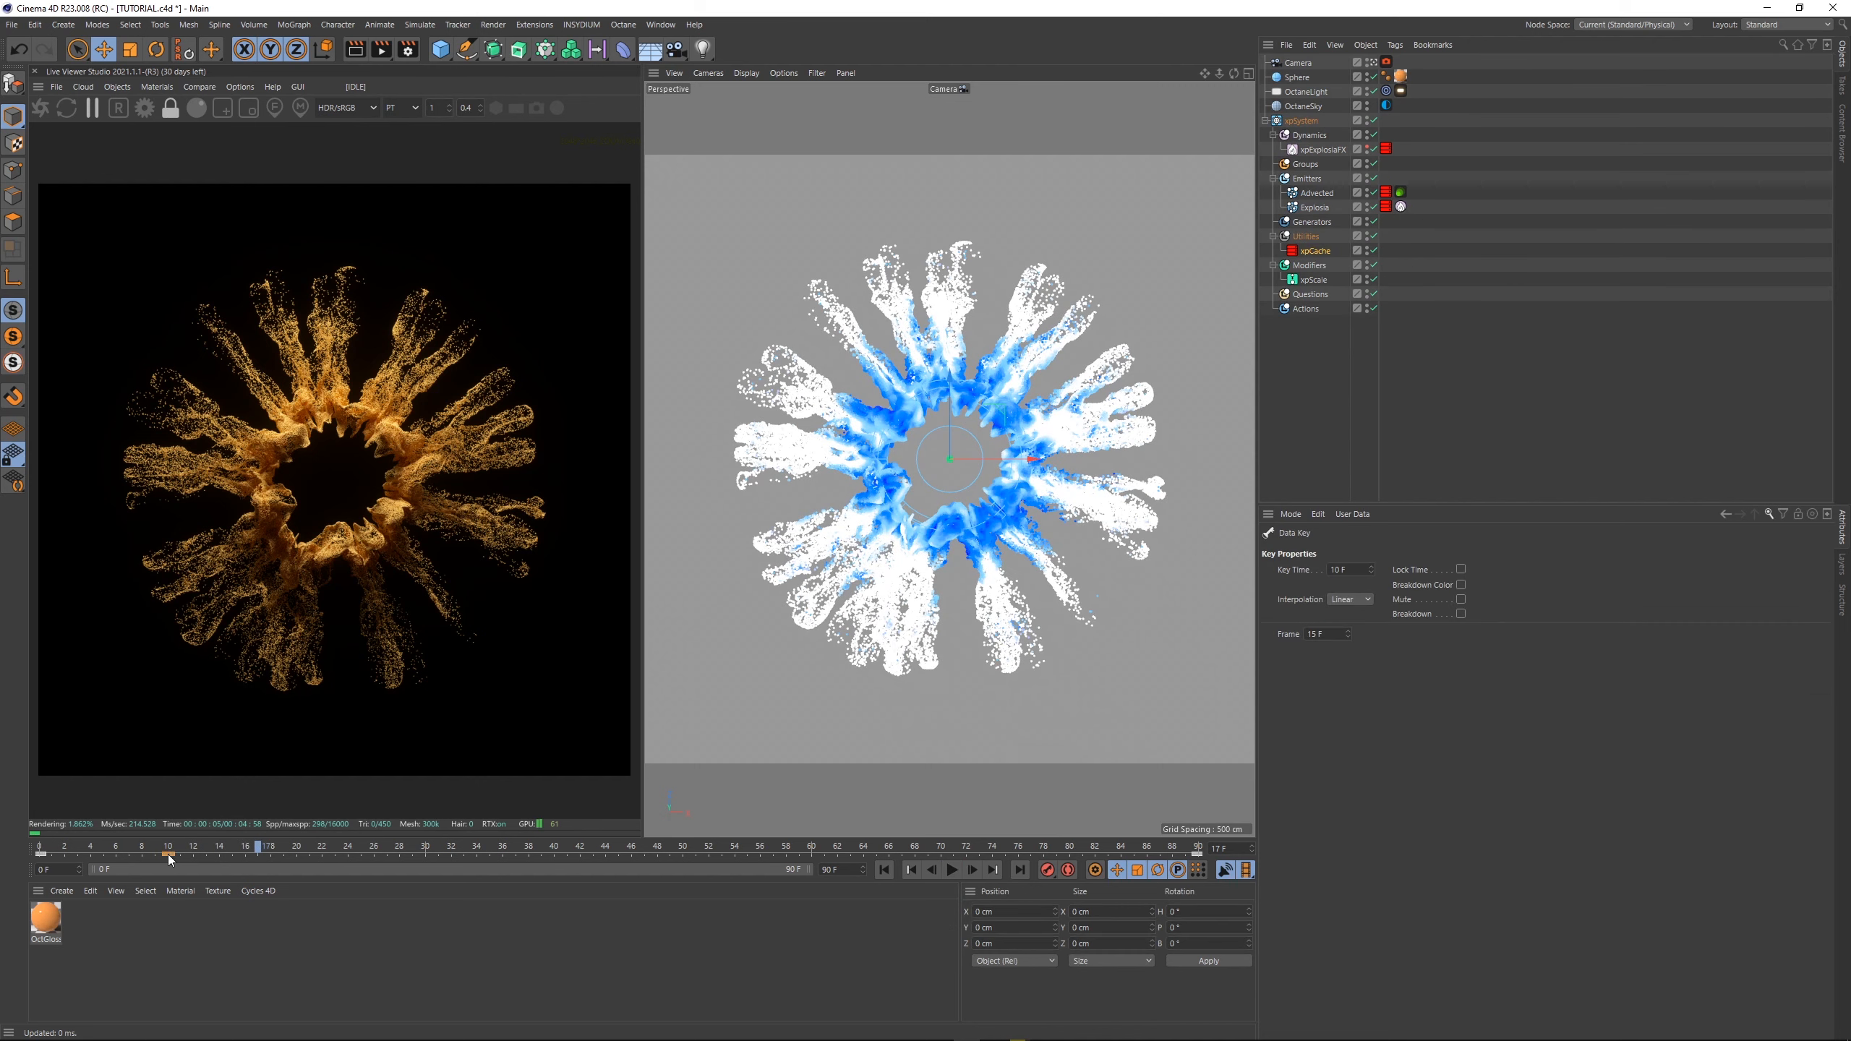
- Create a render setting named "animatic", make it active and set its renderer to Viewport Renderer
{"action": "left_click", "coordinate": [408, 49]}
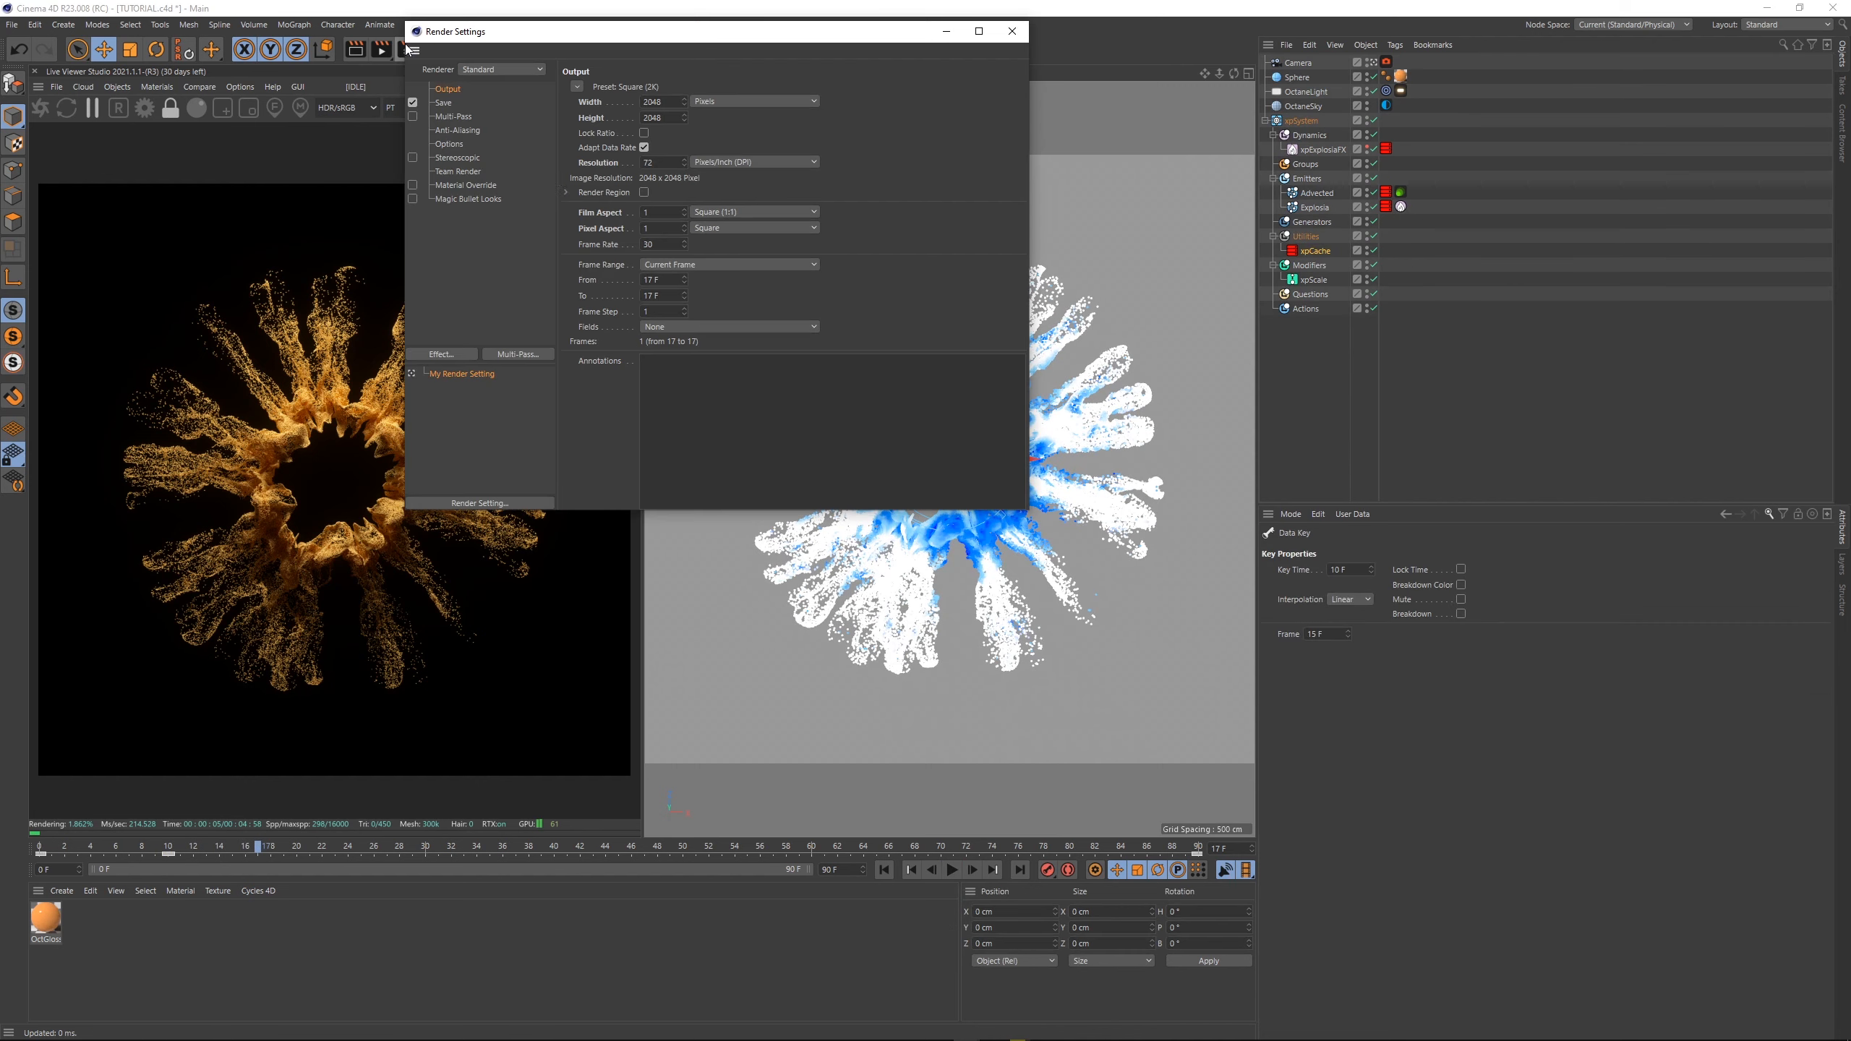
{"action": "double_click", "coordinate": [447, 388]}
{"action": "type", "text": "an"}
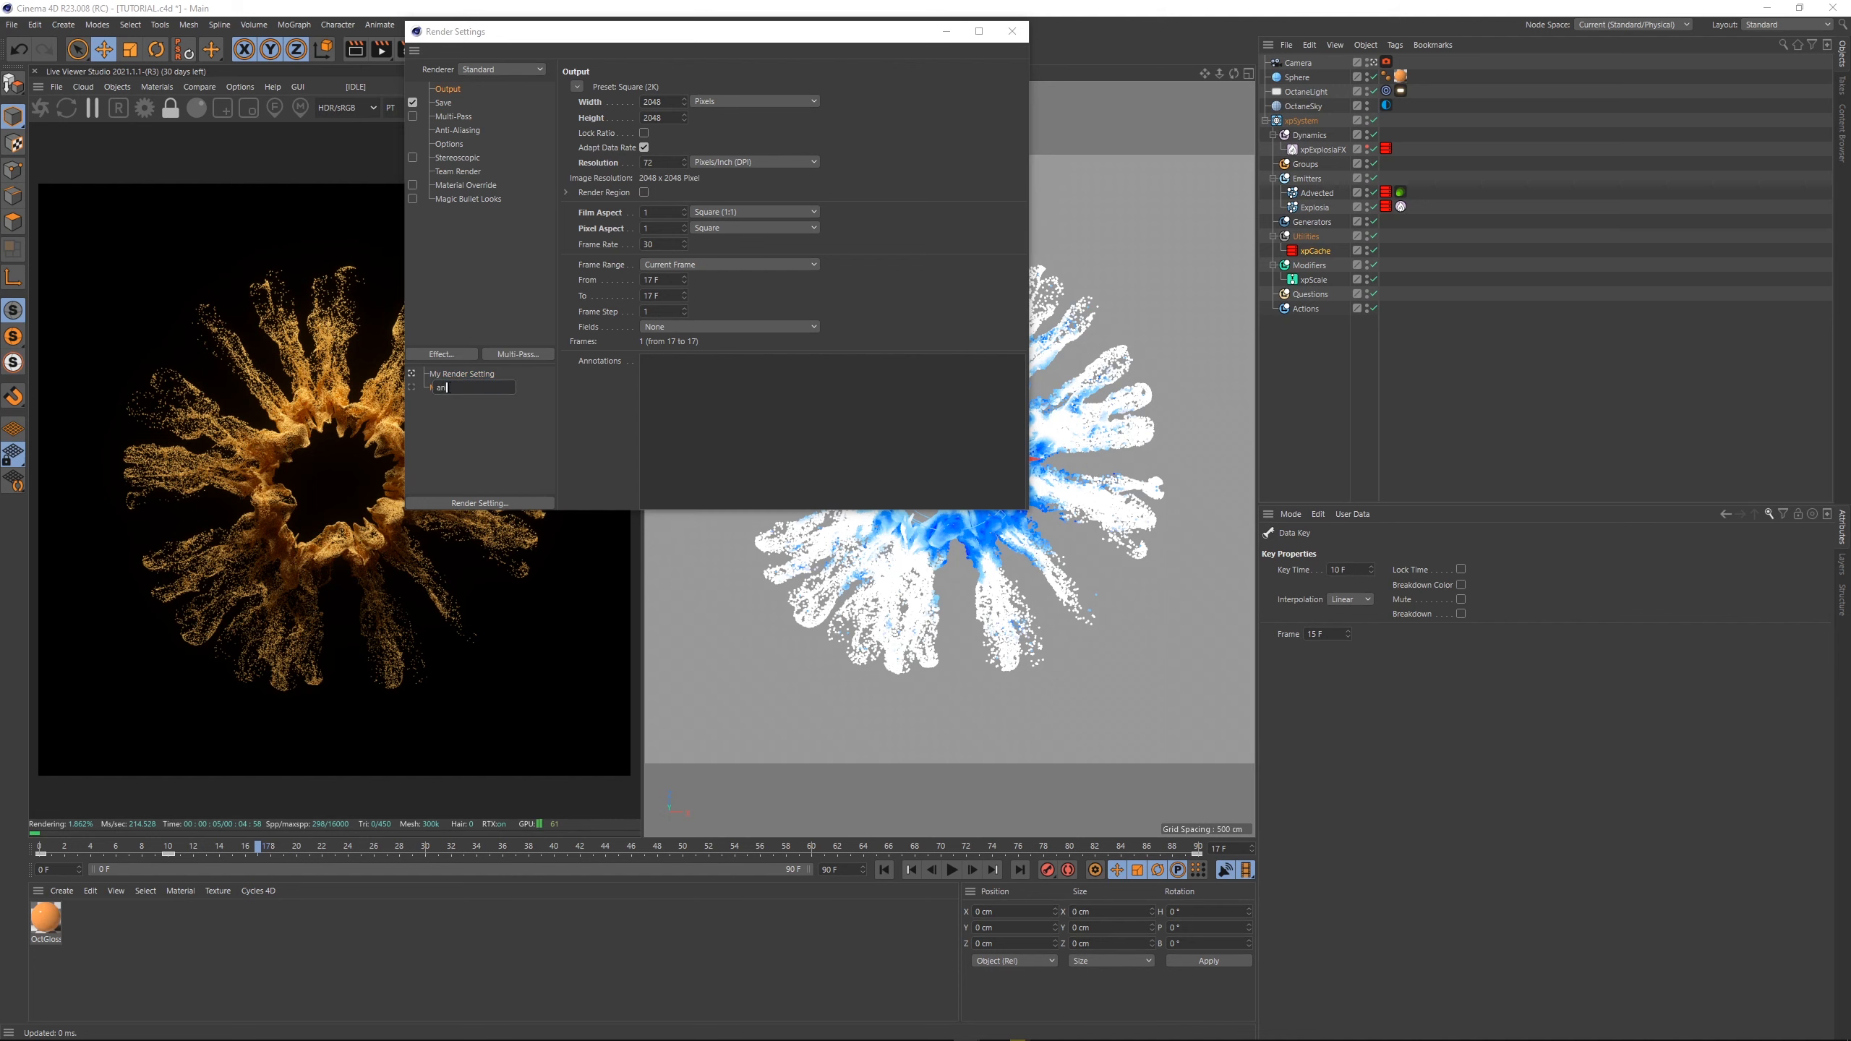
{"action": "type", "text": "imatic"}
{"action": "key", "text": "Return"}
{"action": "left_click", "coordinate": [414, 386]}
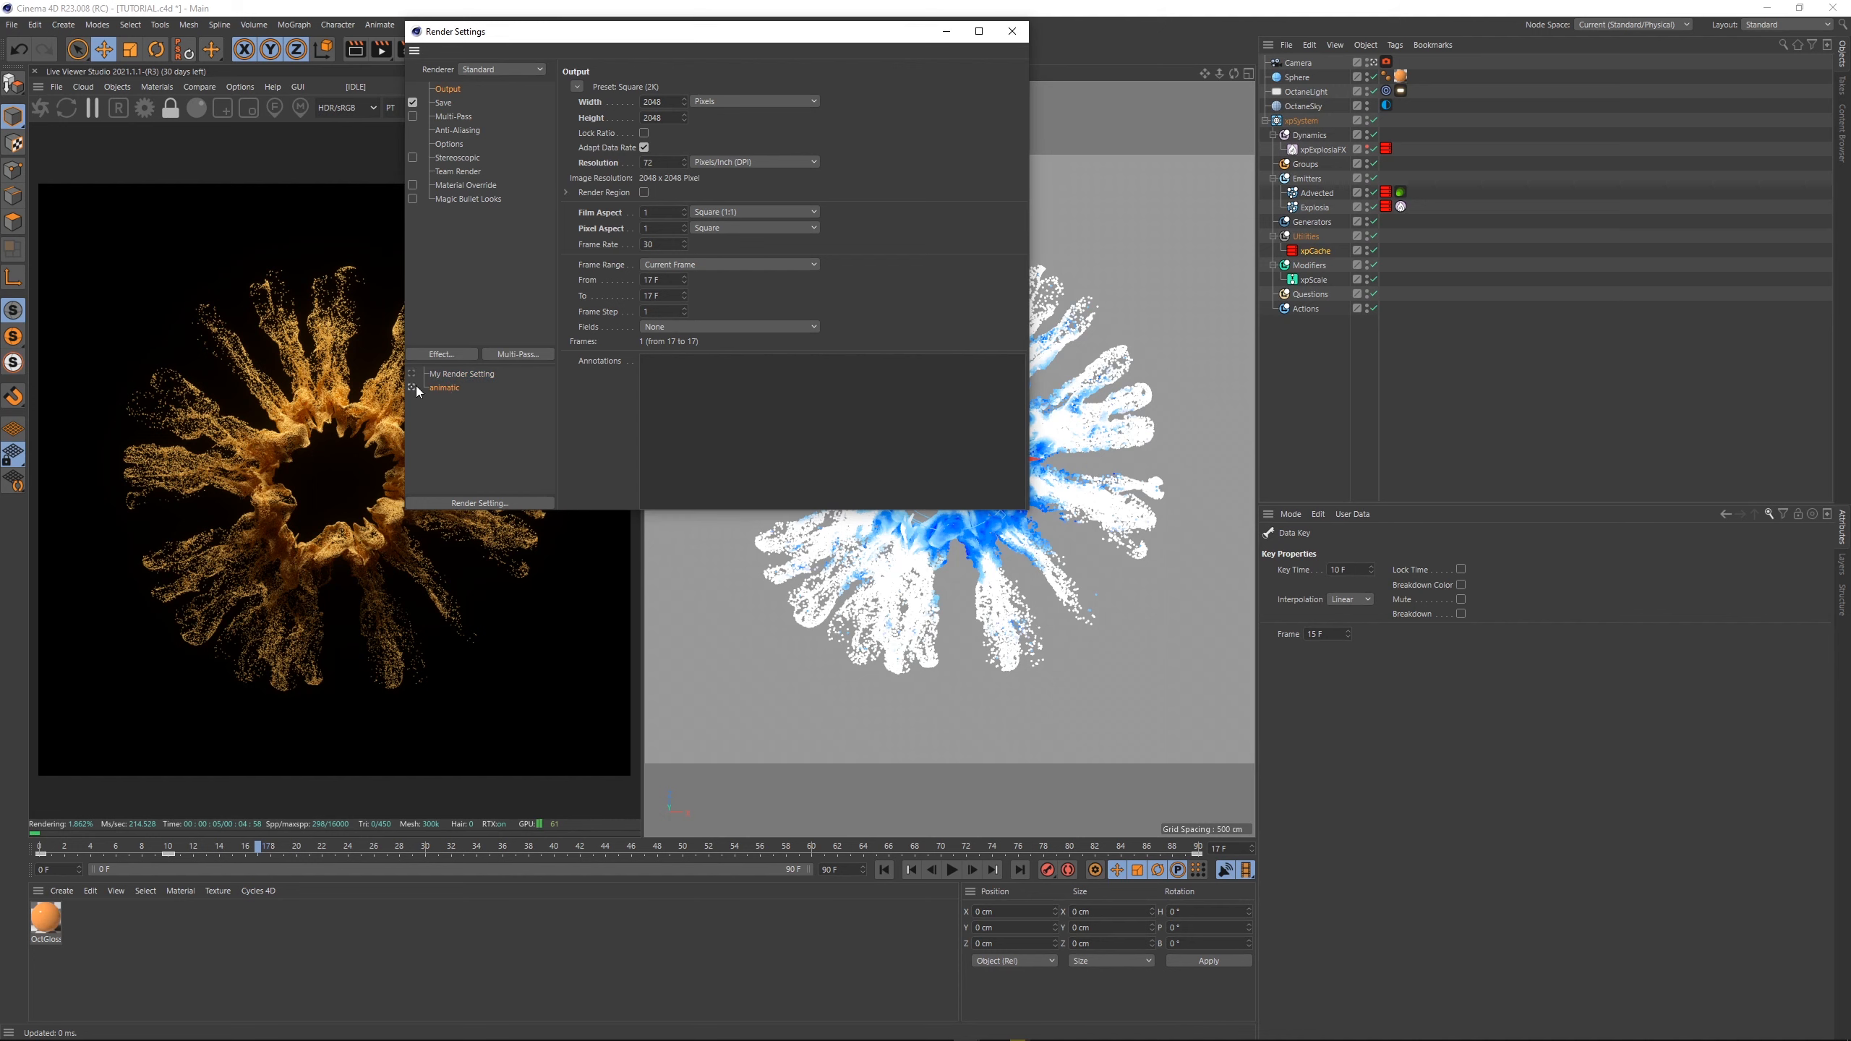
{"action": "left_click", "coordinate": [504, 69]}
{"action": "left_click", "coordinate": [503, 116]}
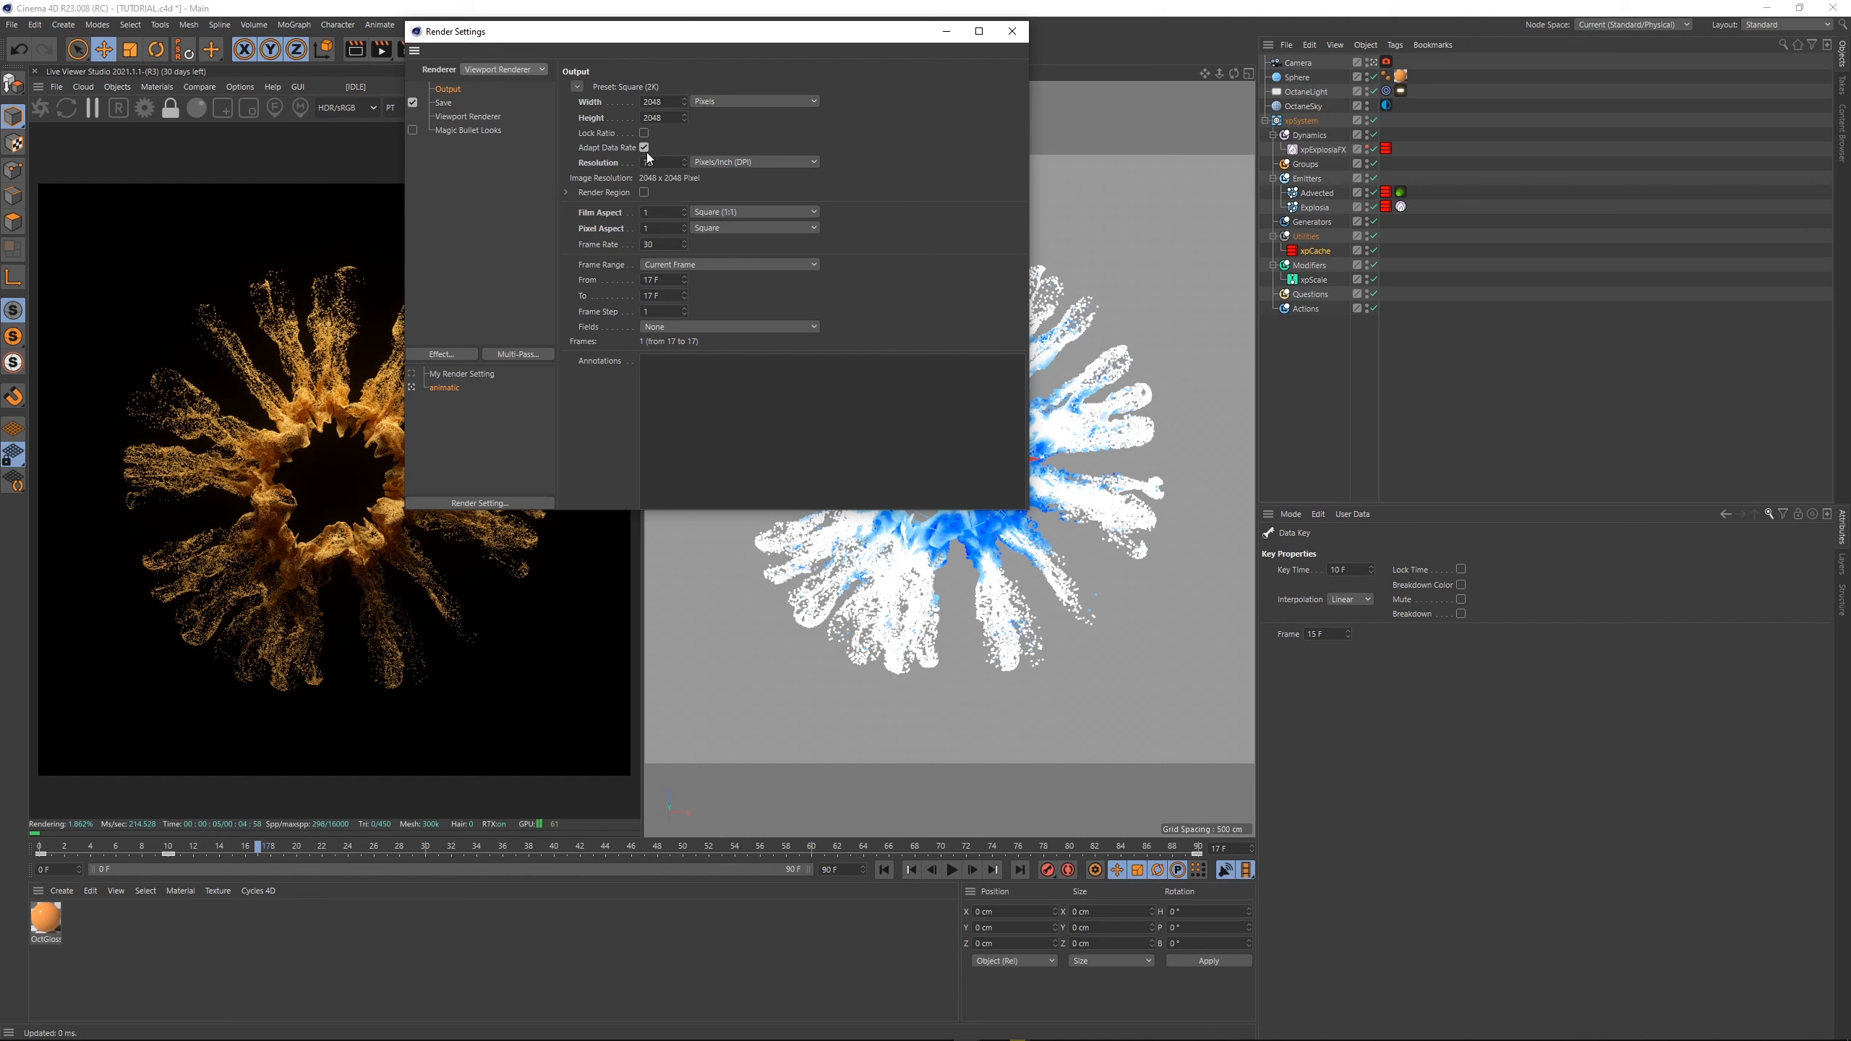
{"action": "left_click", "coordinate": [444, 102]}
{"action": "left_click", "coordinate": [1011, 30]}
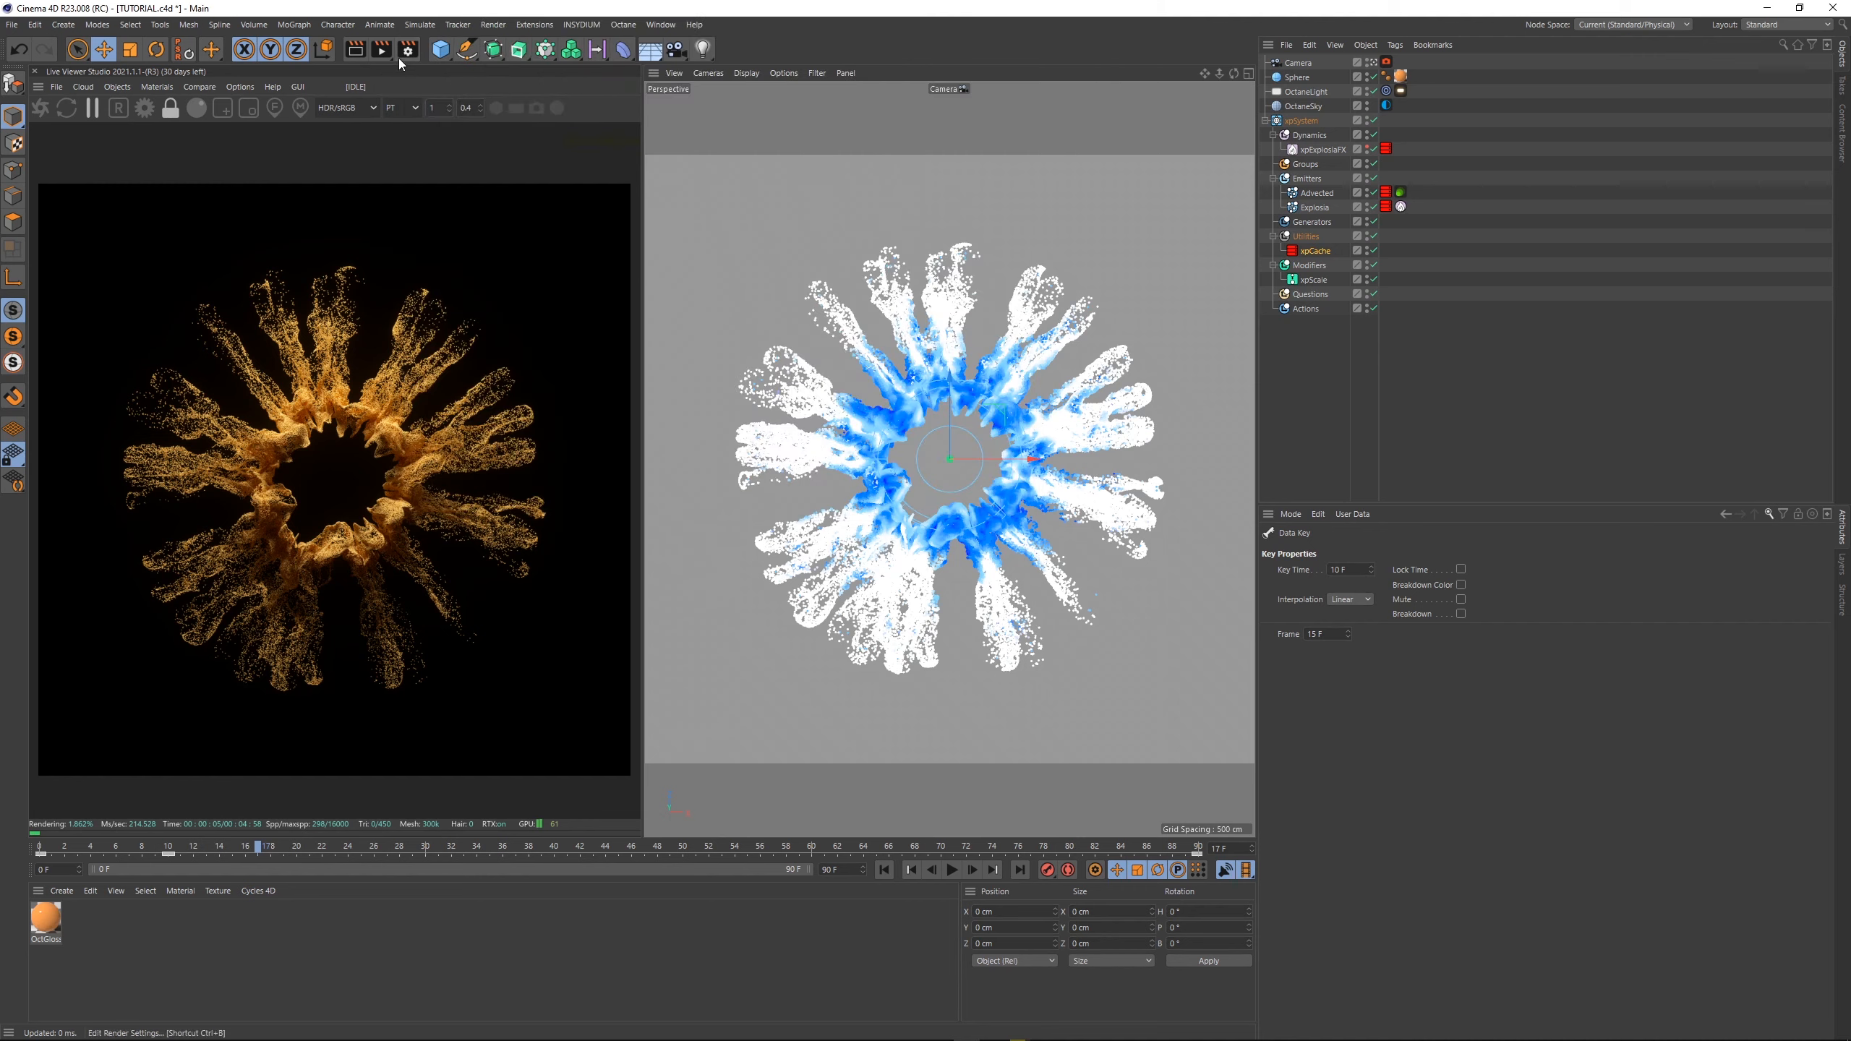
- Render the 0 to 90 frame animatic in the Picture Viewer and inspect the explosion as frames arrive
{"action": "left_click", "coordinate": [381, 50]}
{"action": "left_click", "coordinate": [969, 579]}
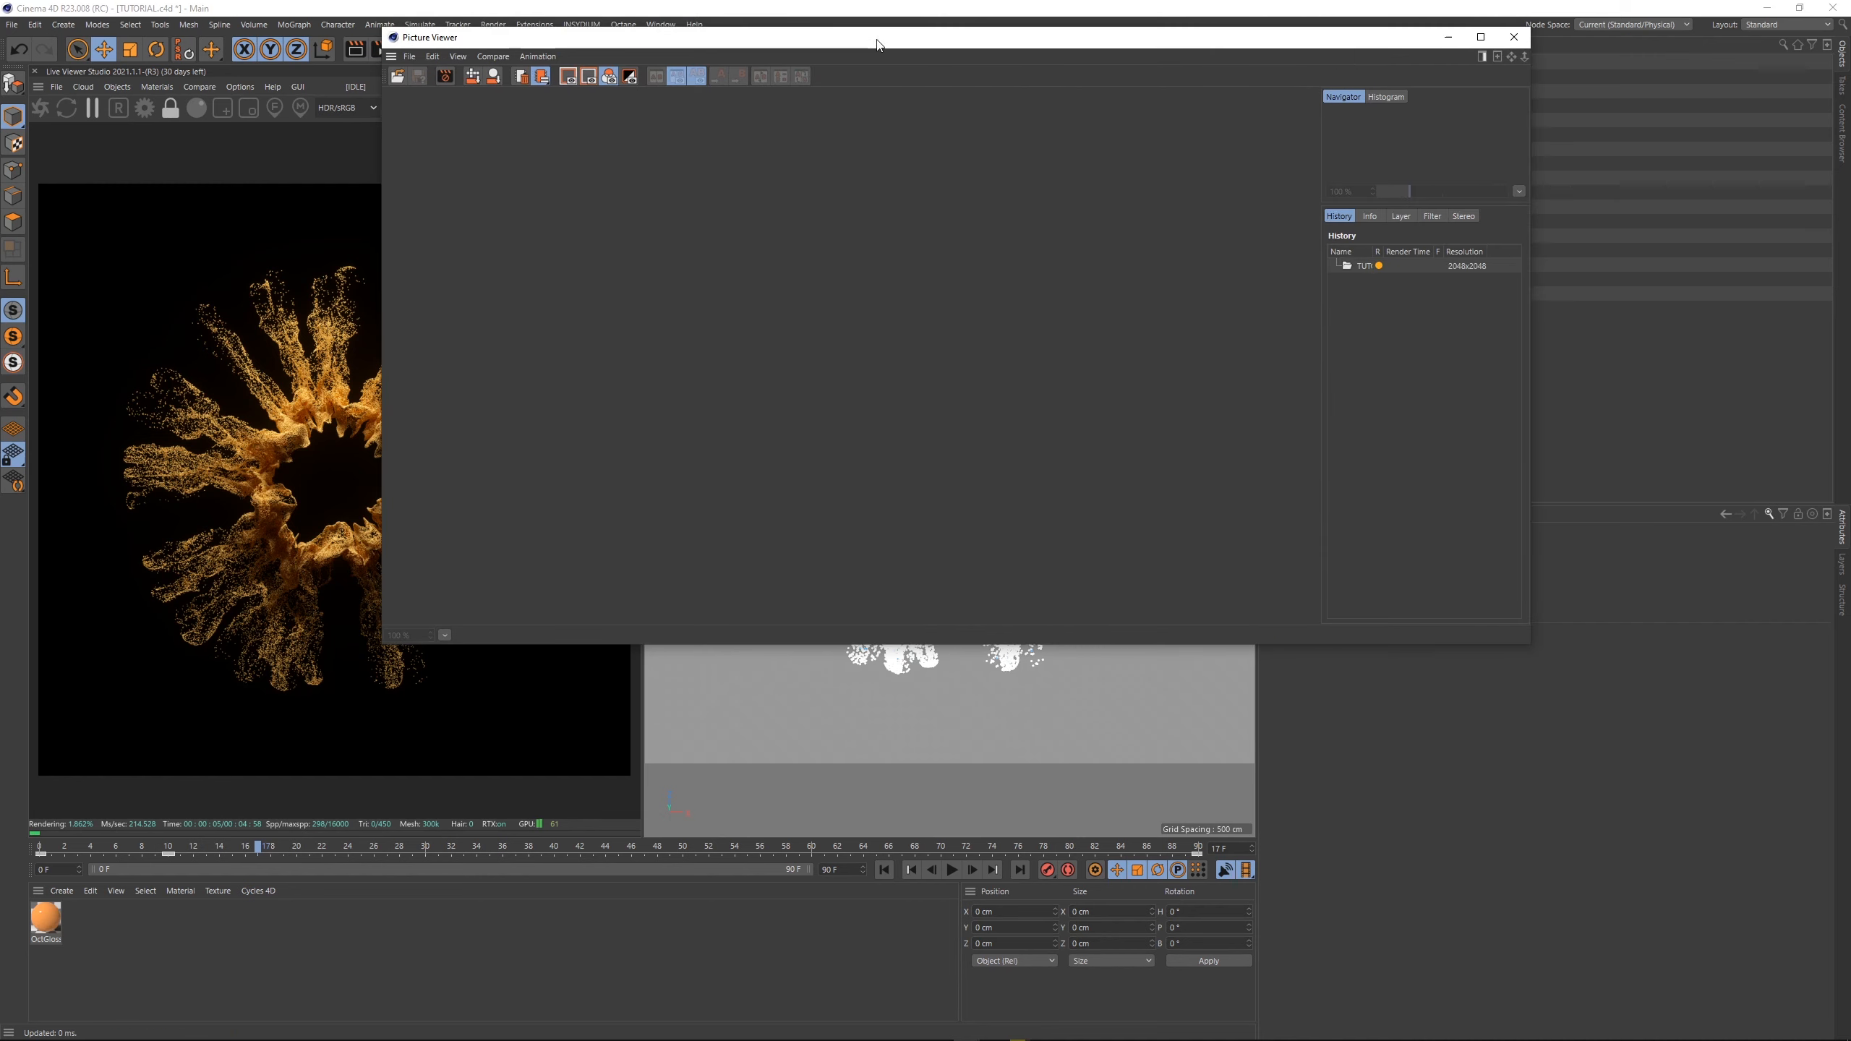
{"action": "scroll", "coordinate": [1082, 374], "scroll_direction": "down", "scroll_amount": 2}
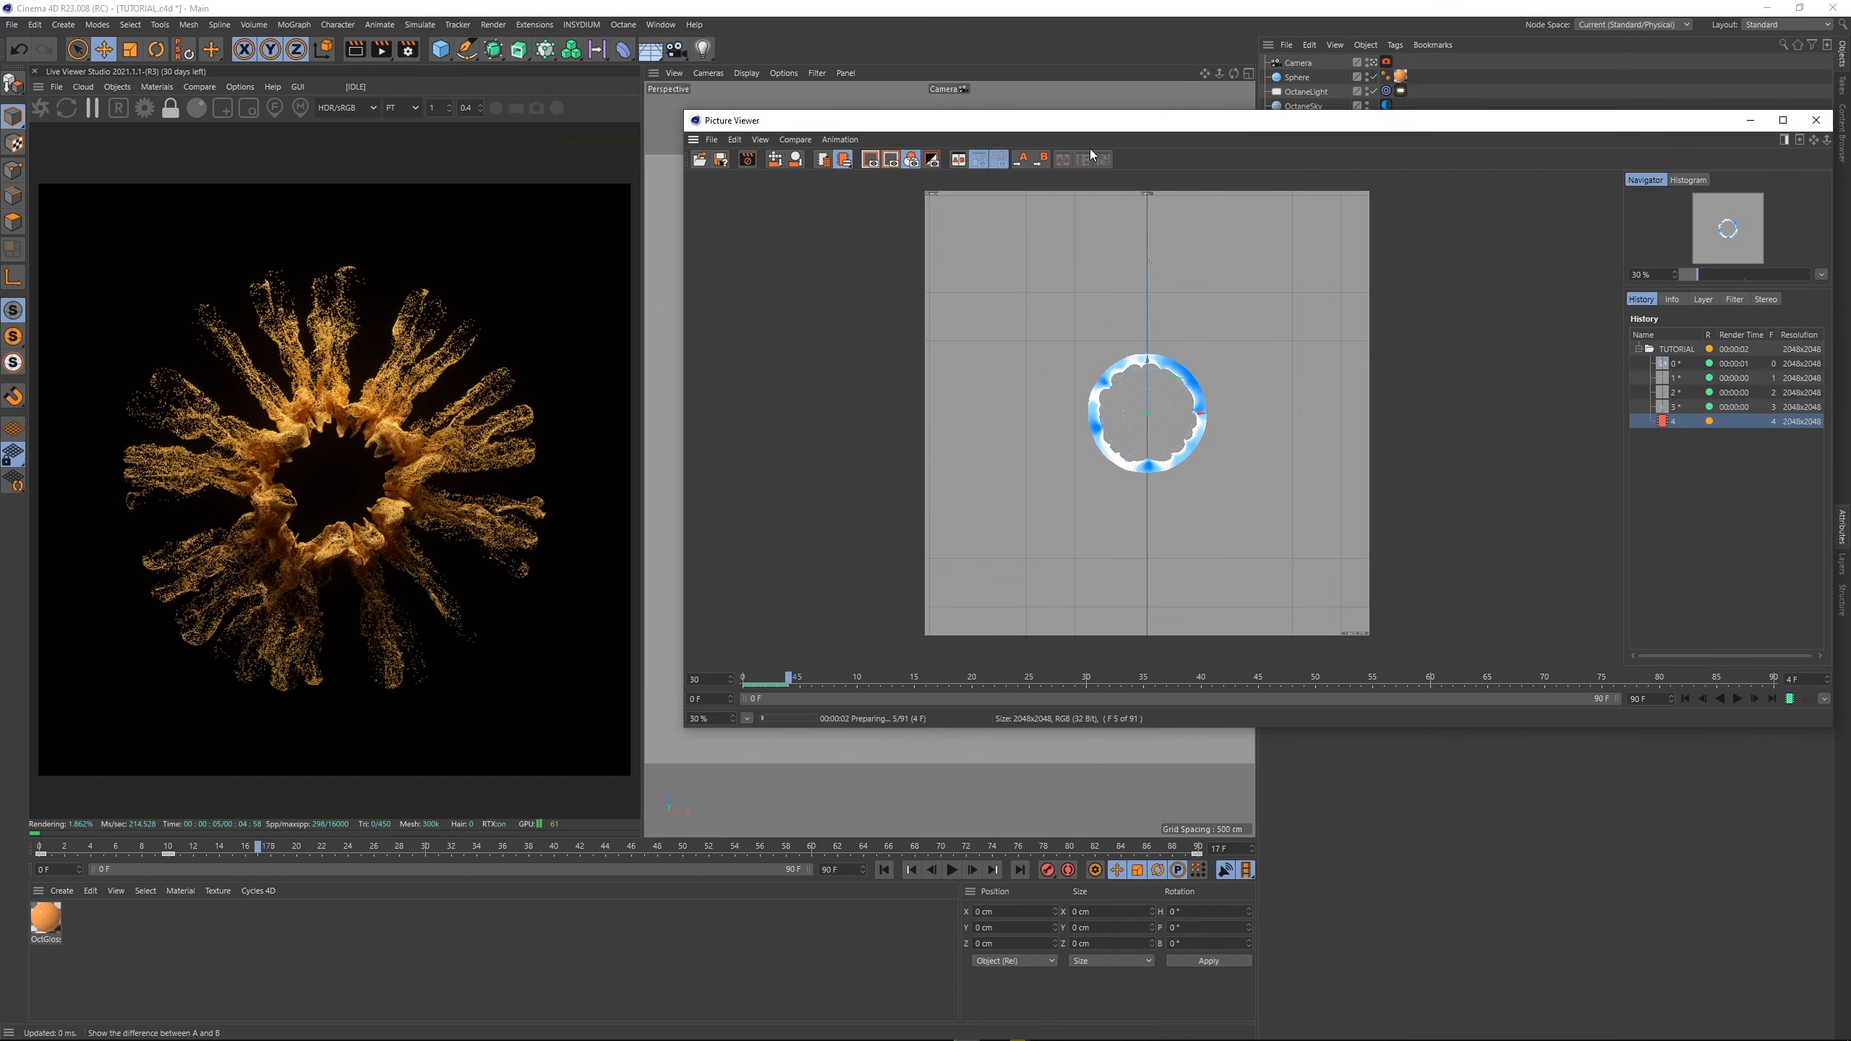
{"action": "left_click_drag", "start_coordinate": [1111, 126], "coordinate": [870, 94]}
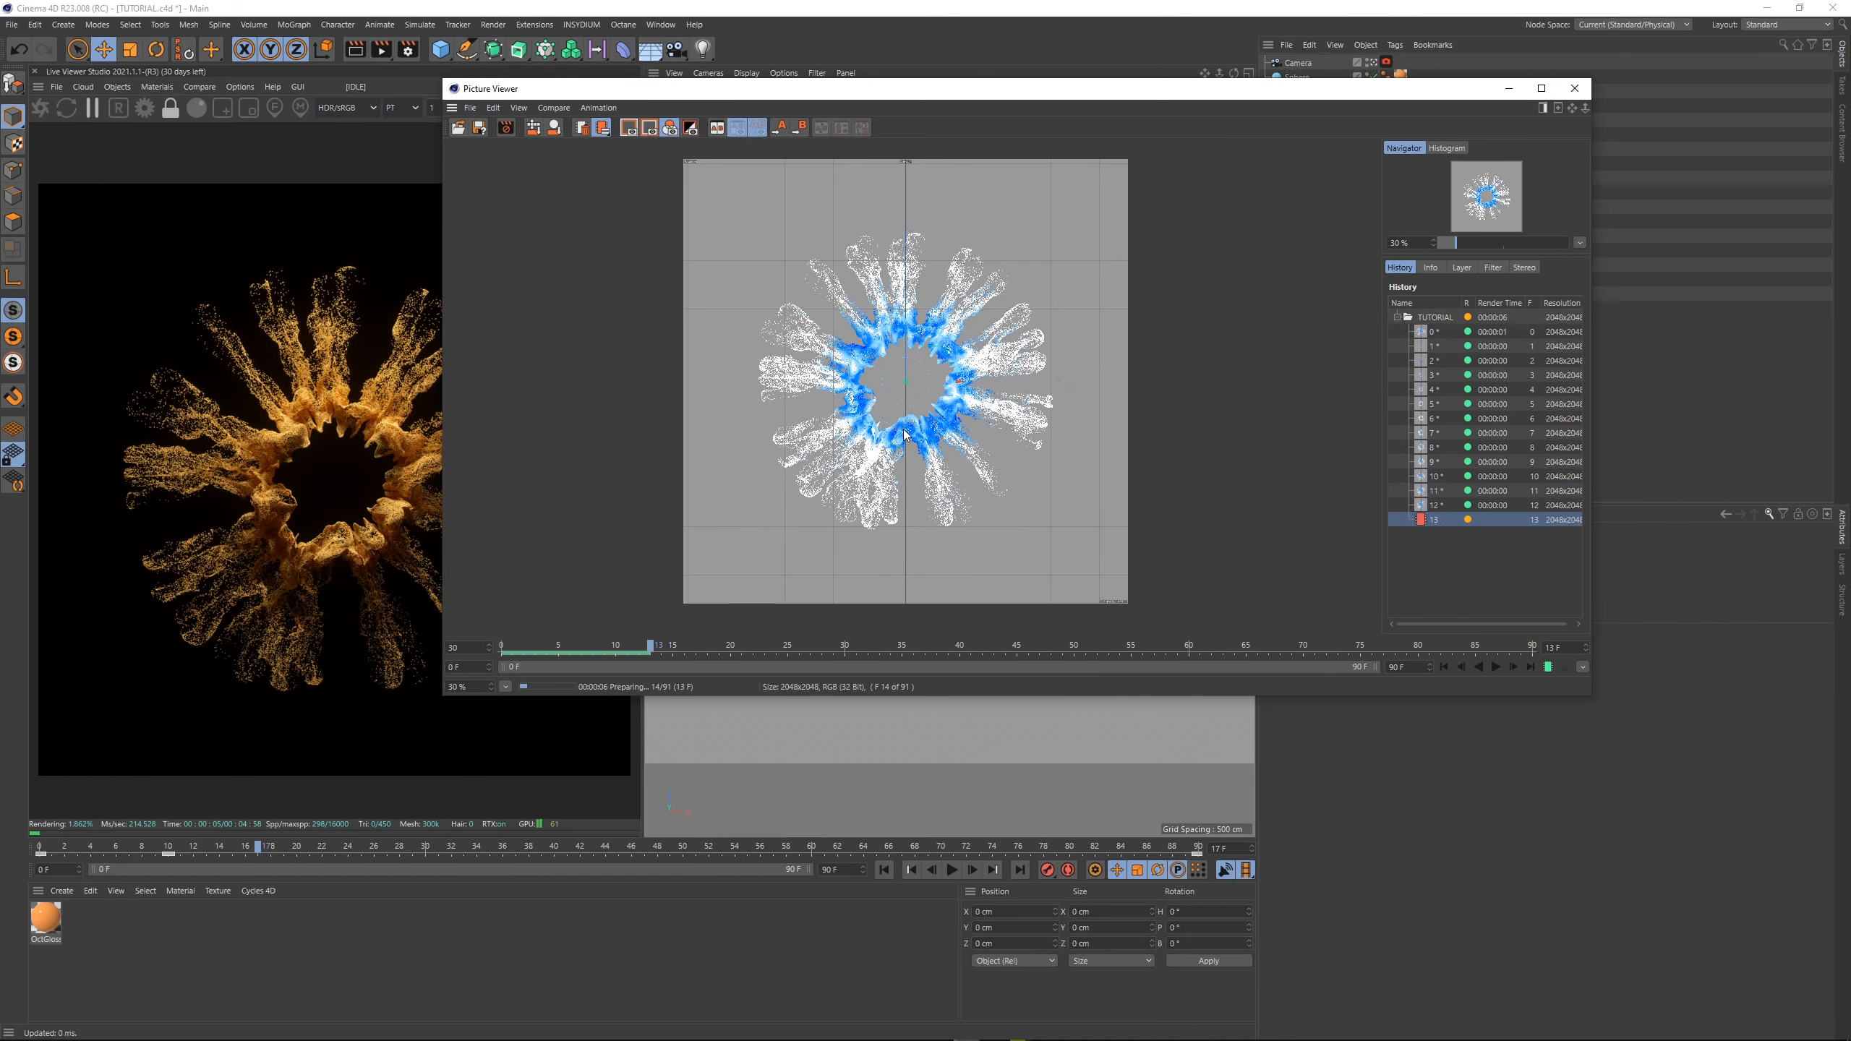
{"action": "scroll", "coordinate": [906, 421], "scroll_direction": "up", "scroll_amount": 1}
{"action": "scroll", "coordinate": [905, 422], "scroll_direction": "down", "scroll_amount": 1}
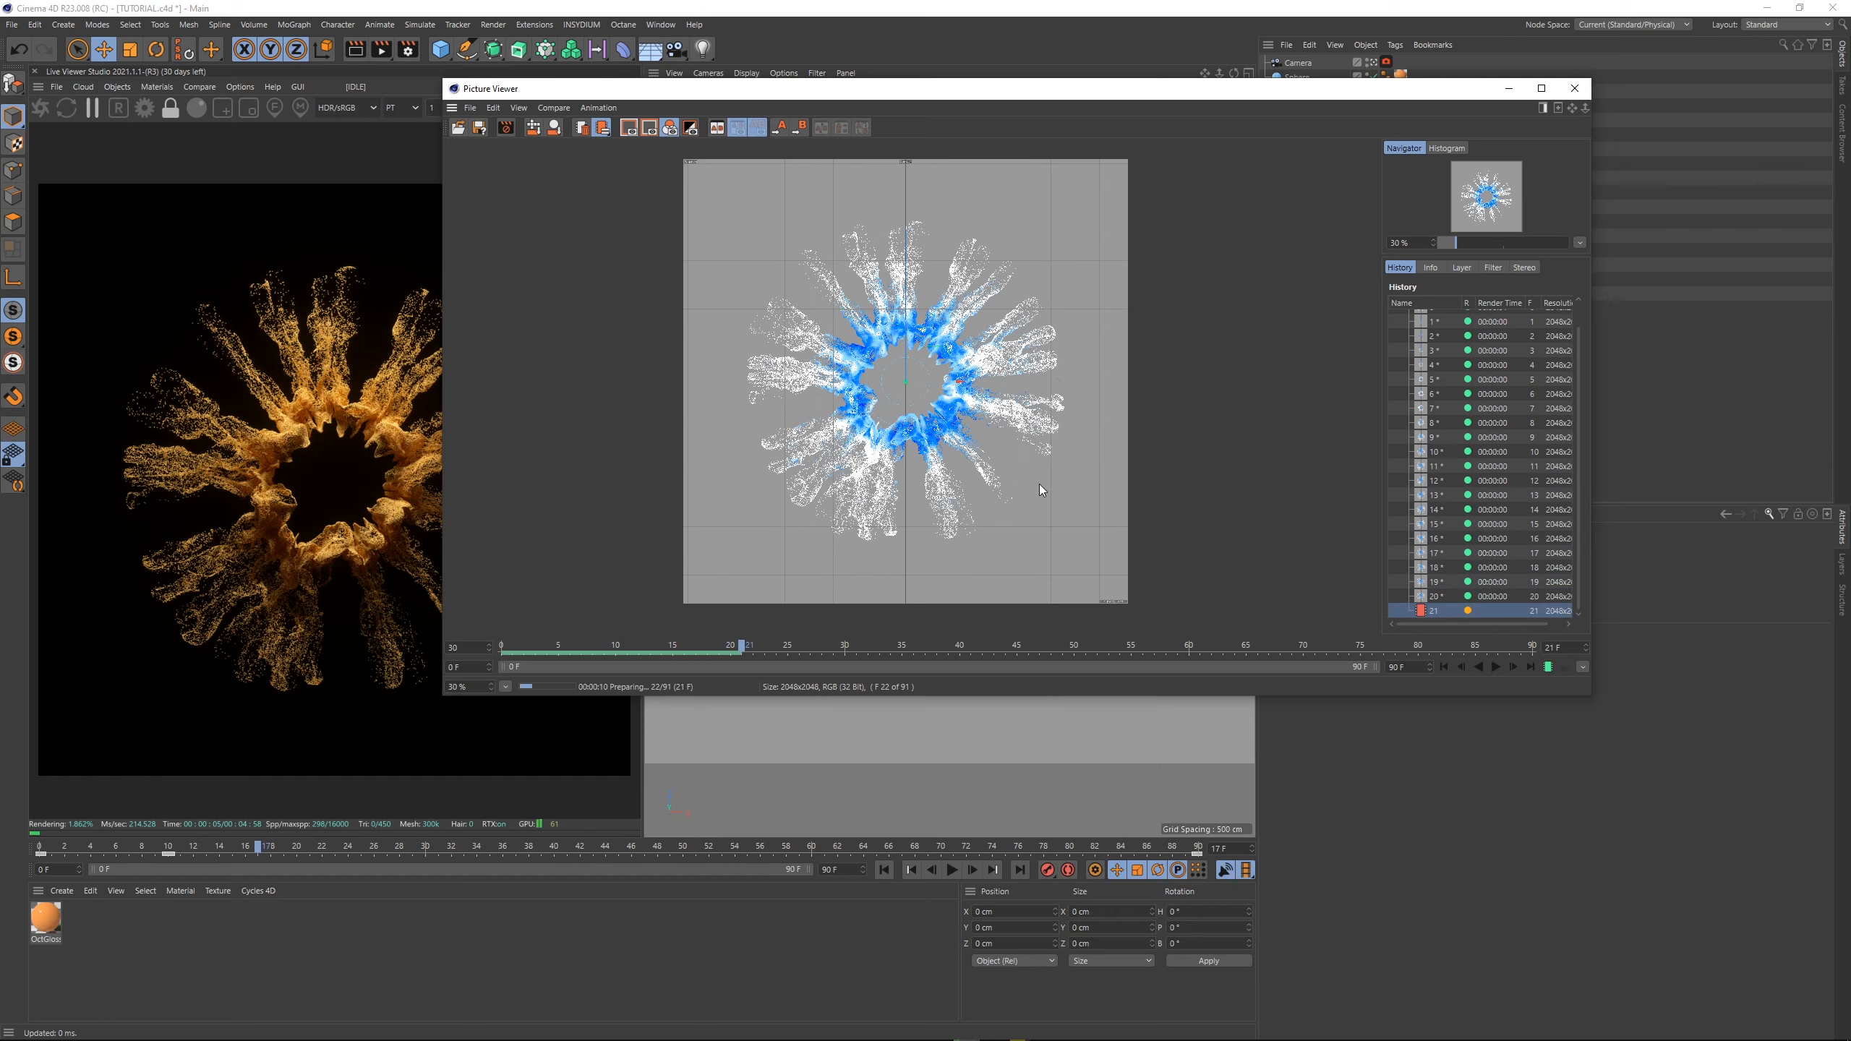
{"action": "scroll", "coordinate": [1038, 484], "scroll_direction": "up", "scroll_amount": 1}
- Play back the animatic frames rendered so far, then close the Picture Viewer and stop the render
{"action": "left_click", "coordinate": [1496, 667]}
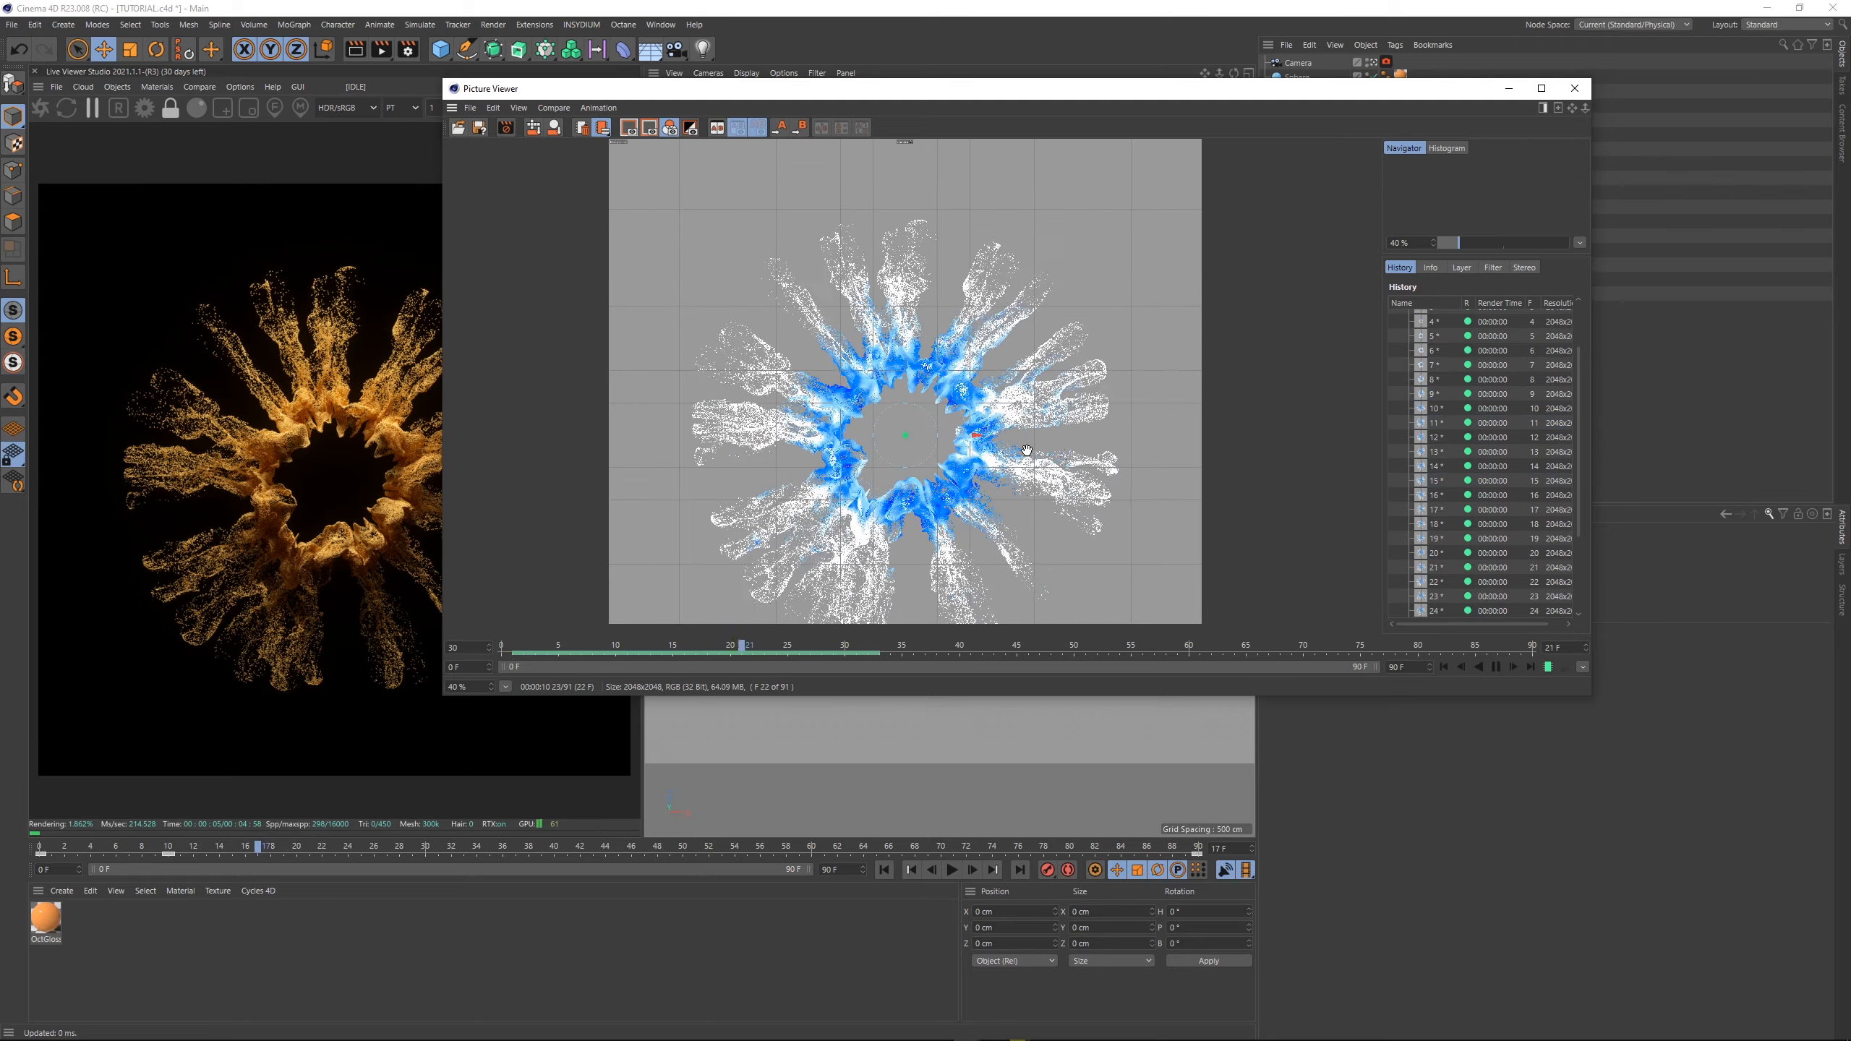
{"action": "left_click", "coordinate": [1495, 668]}
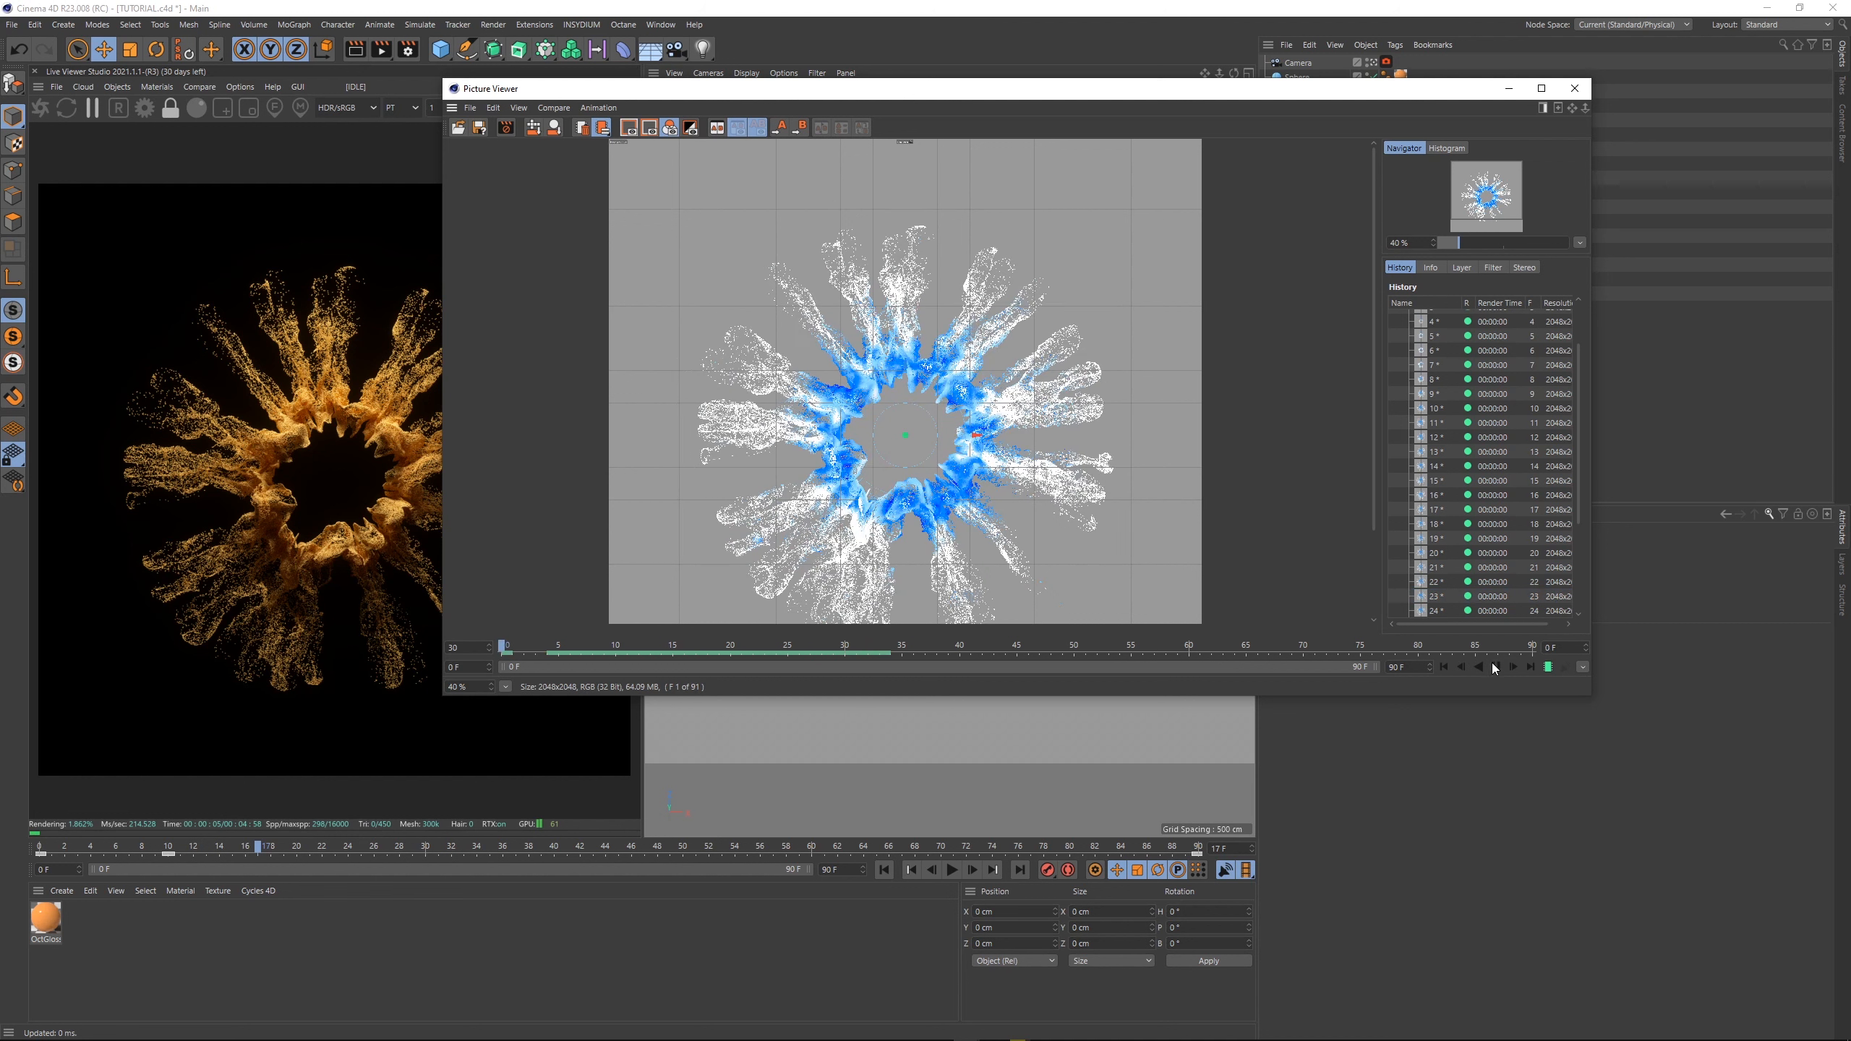
{"action": "left_click", "coordinate": [1575, 88]}
{"action": "left_click", "coordinate": [950, 580]}
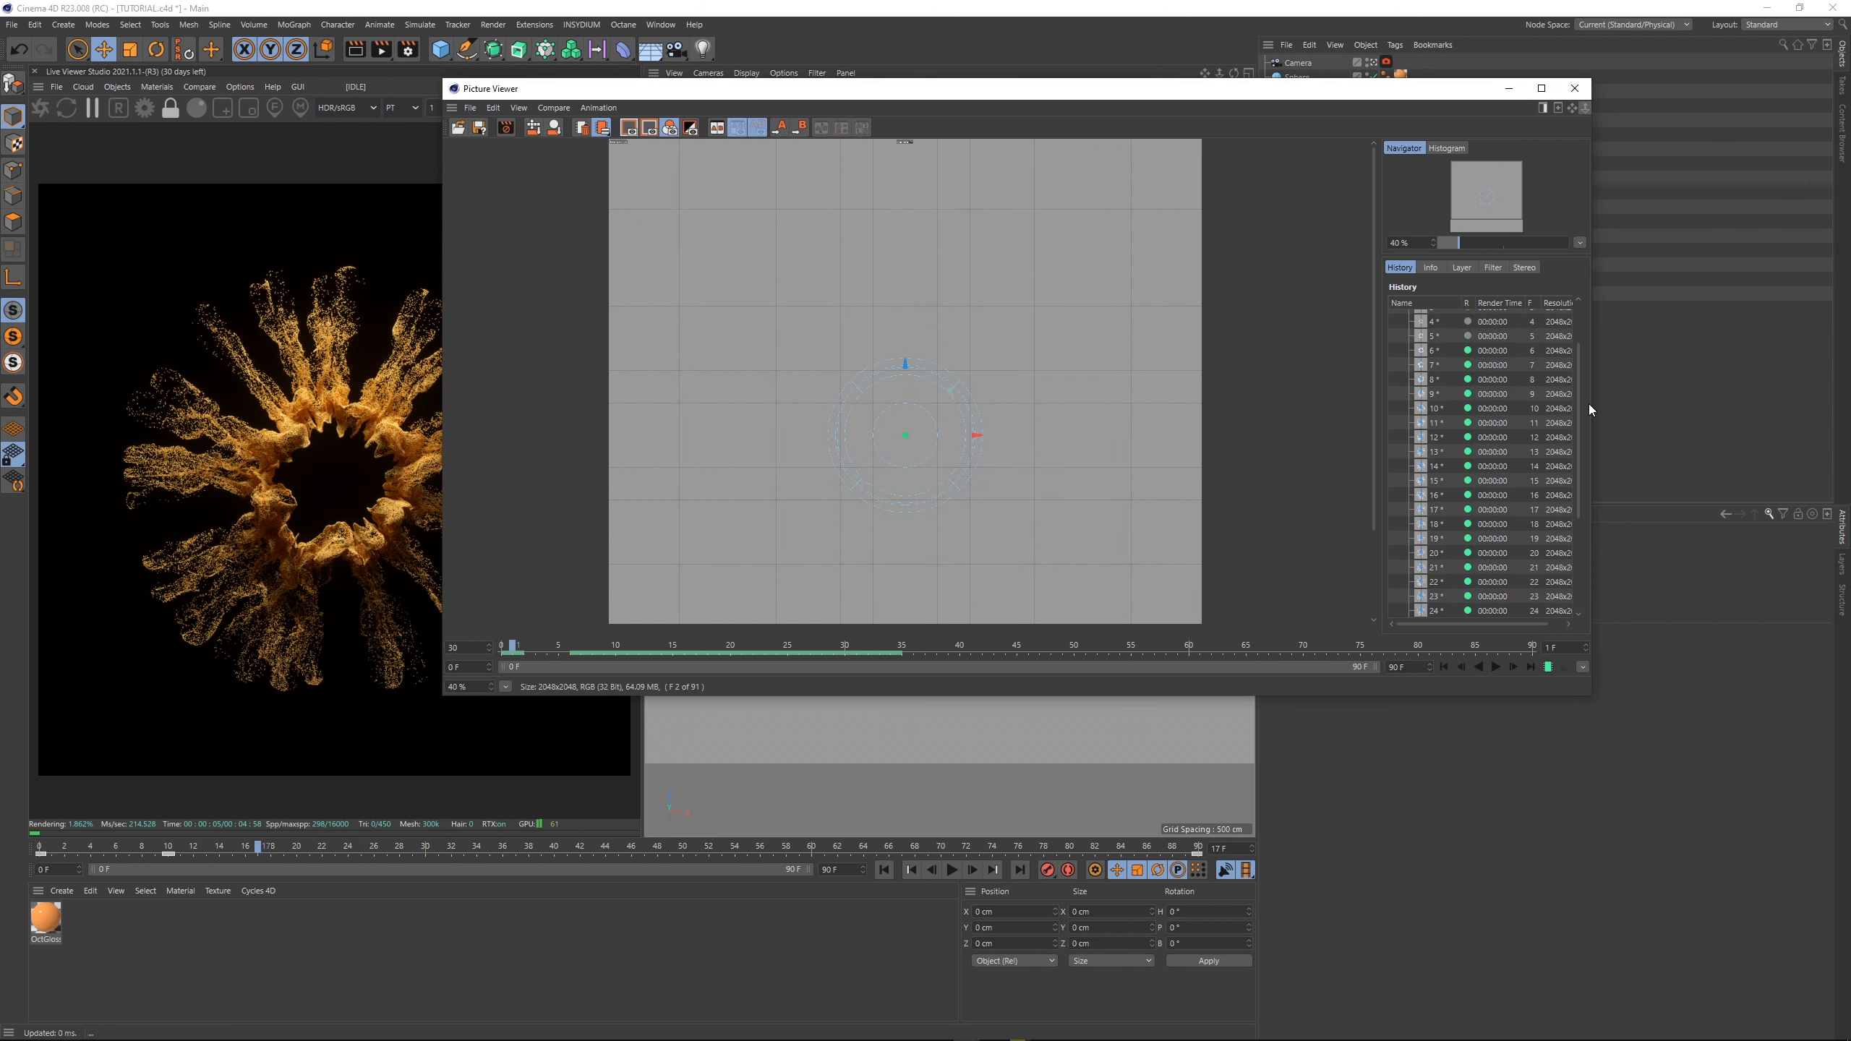
- Set the xpCache retiming Frame key on frame 90 to 23 F
{"action": "left_click", "coordinate": [1299, 255]}
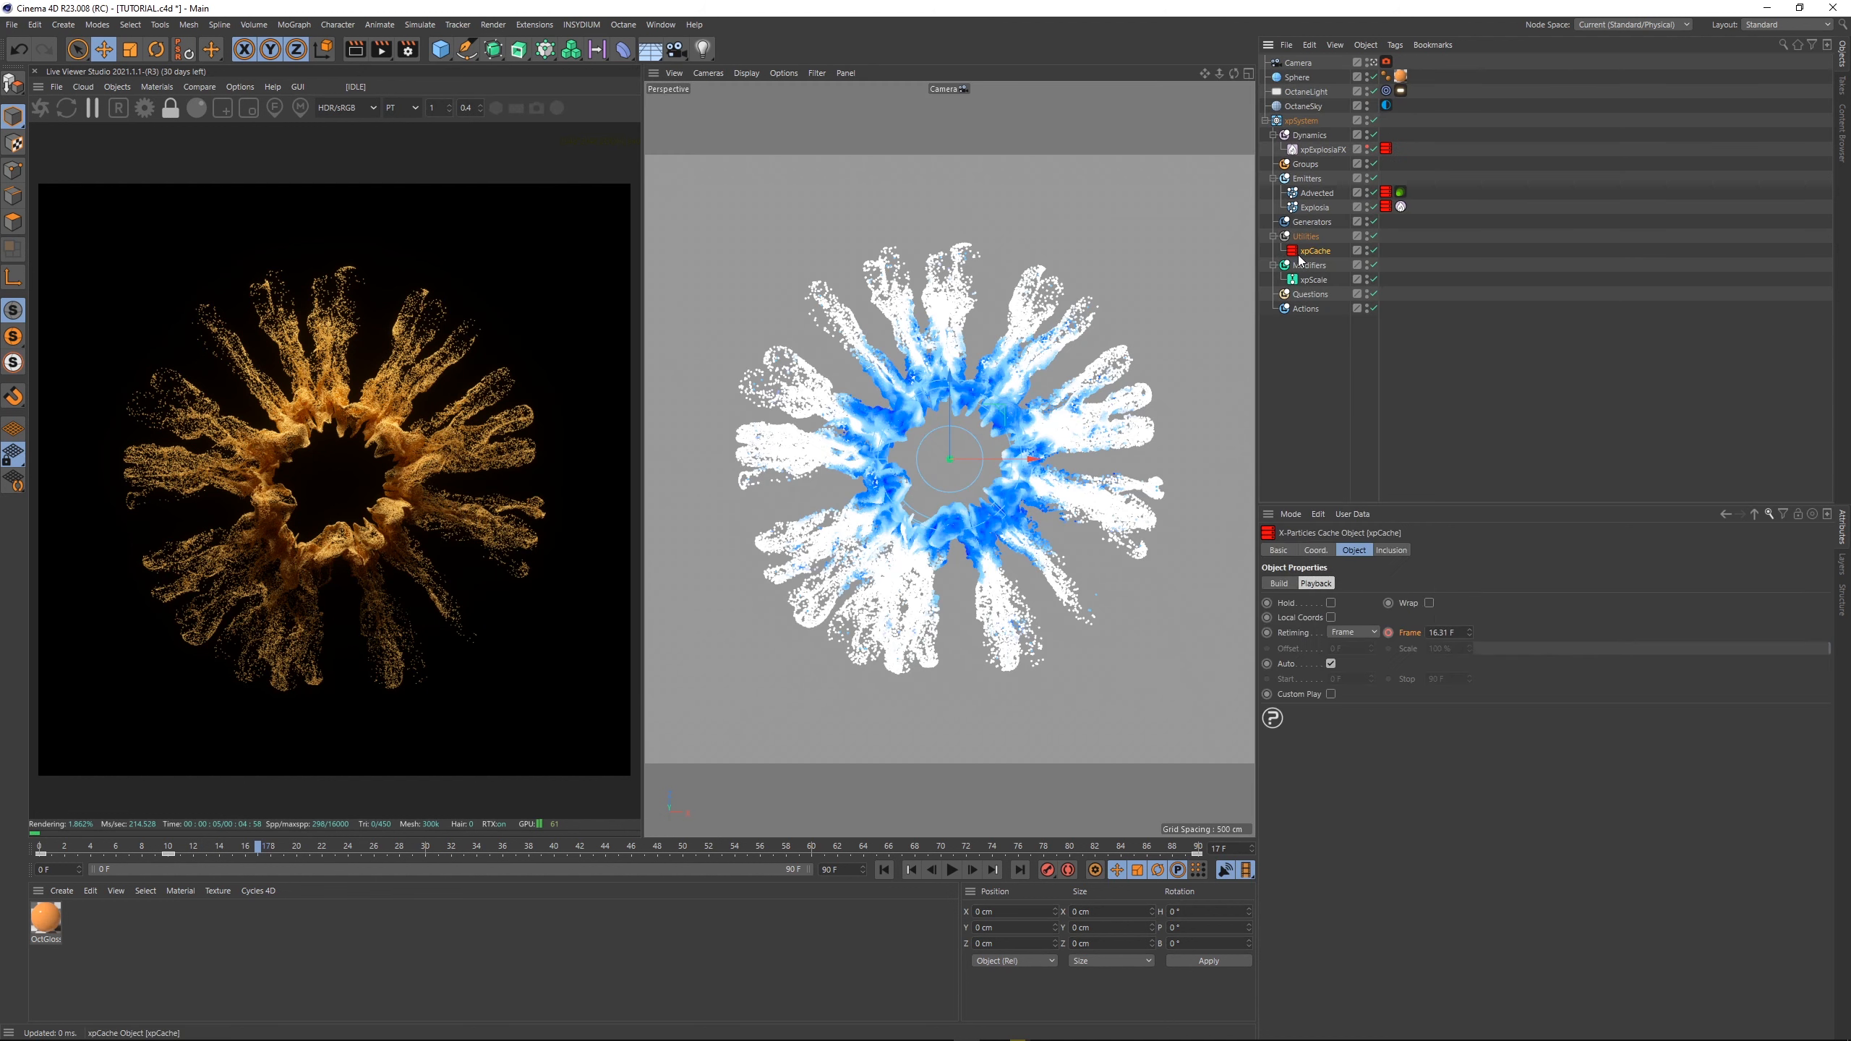
{"action": "left_click", "coordinate": [1198, 846]}
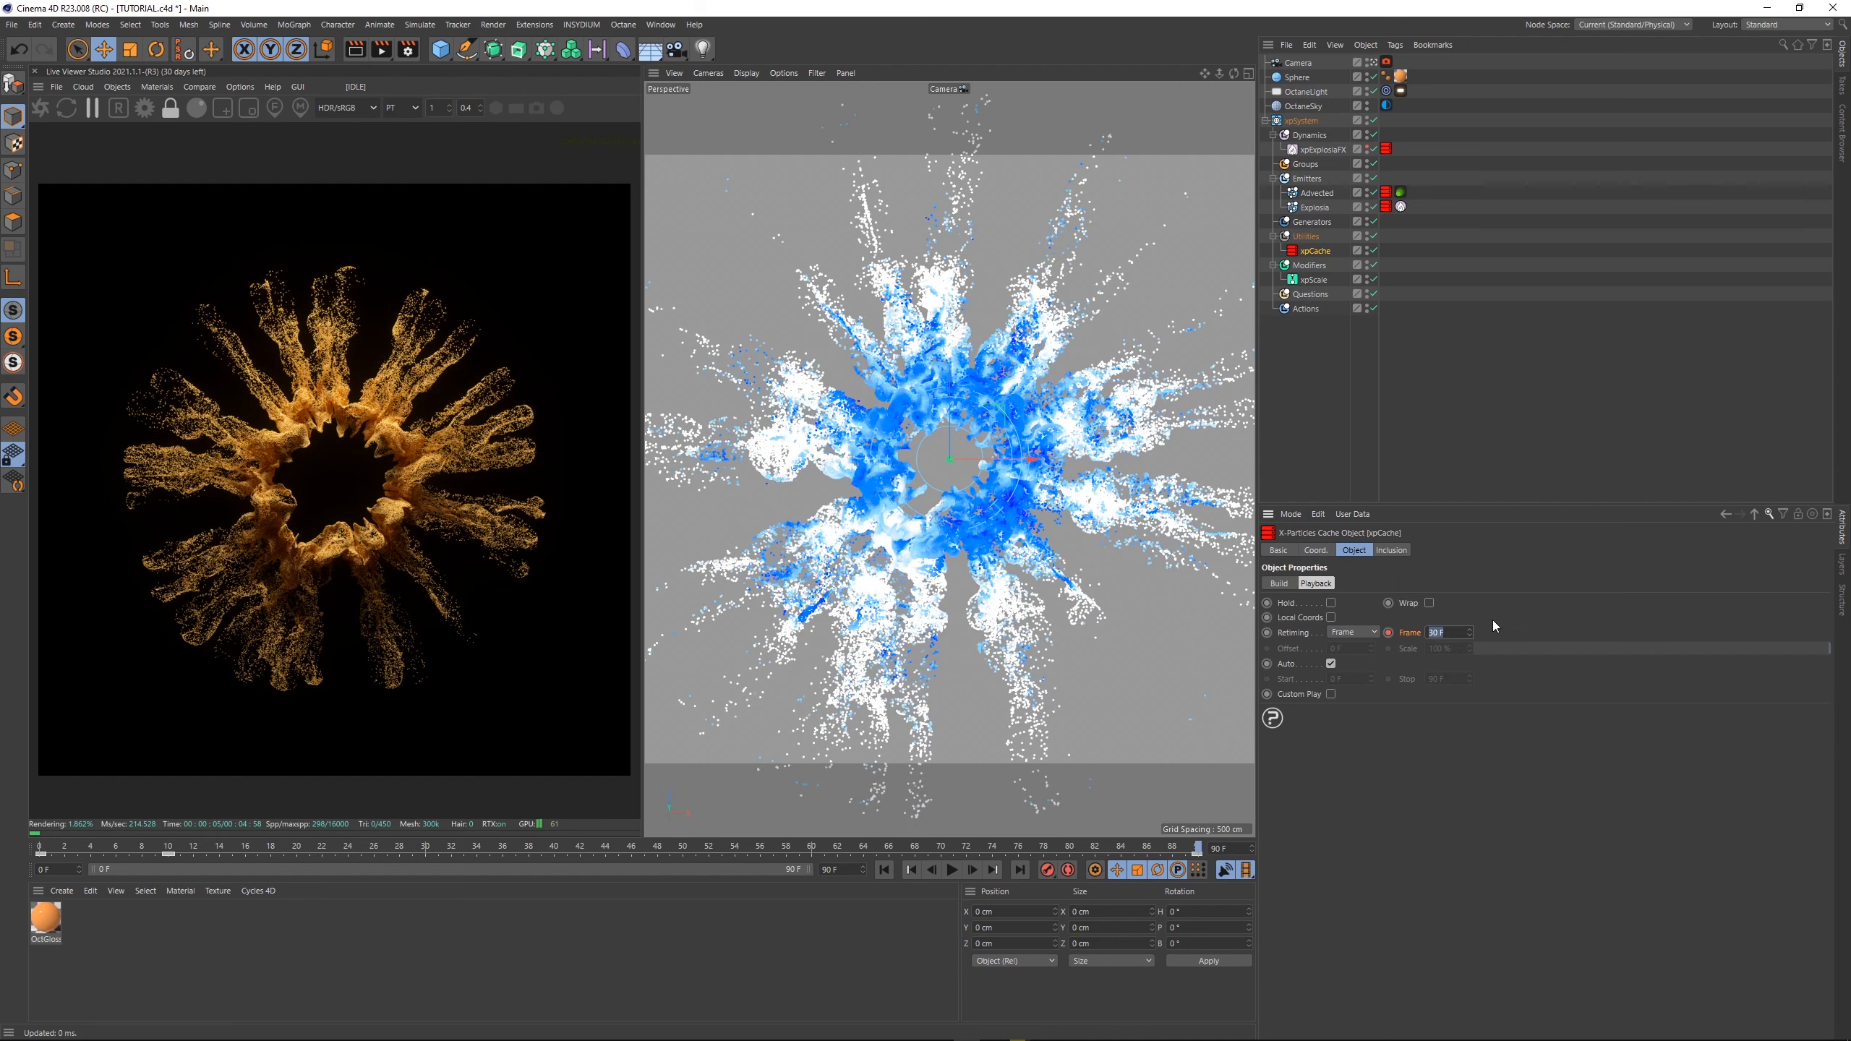
{"action": "type", "text": "24"}
{"action": "key", "text": "Return"}
{"action": "left_click_drag", "start_coordinate": [1450, 629], "coordinate": [1388, 634]}
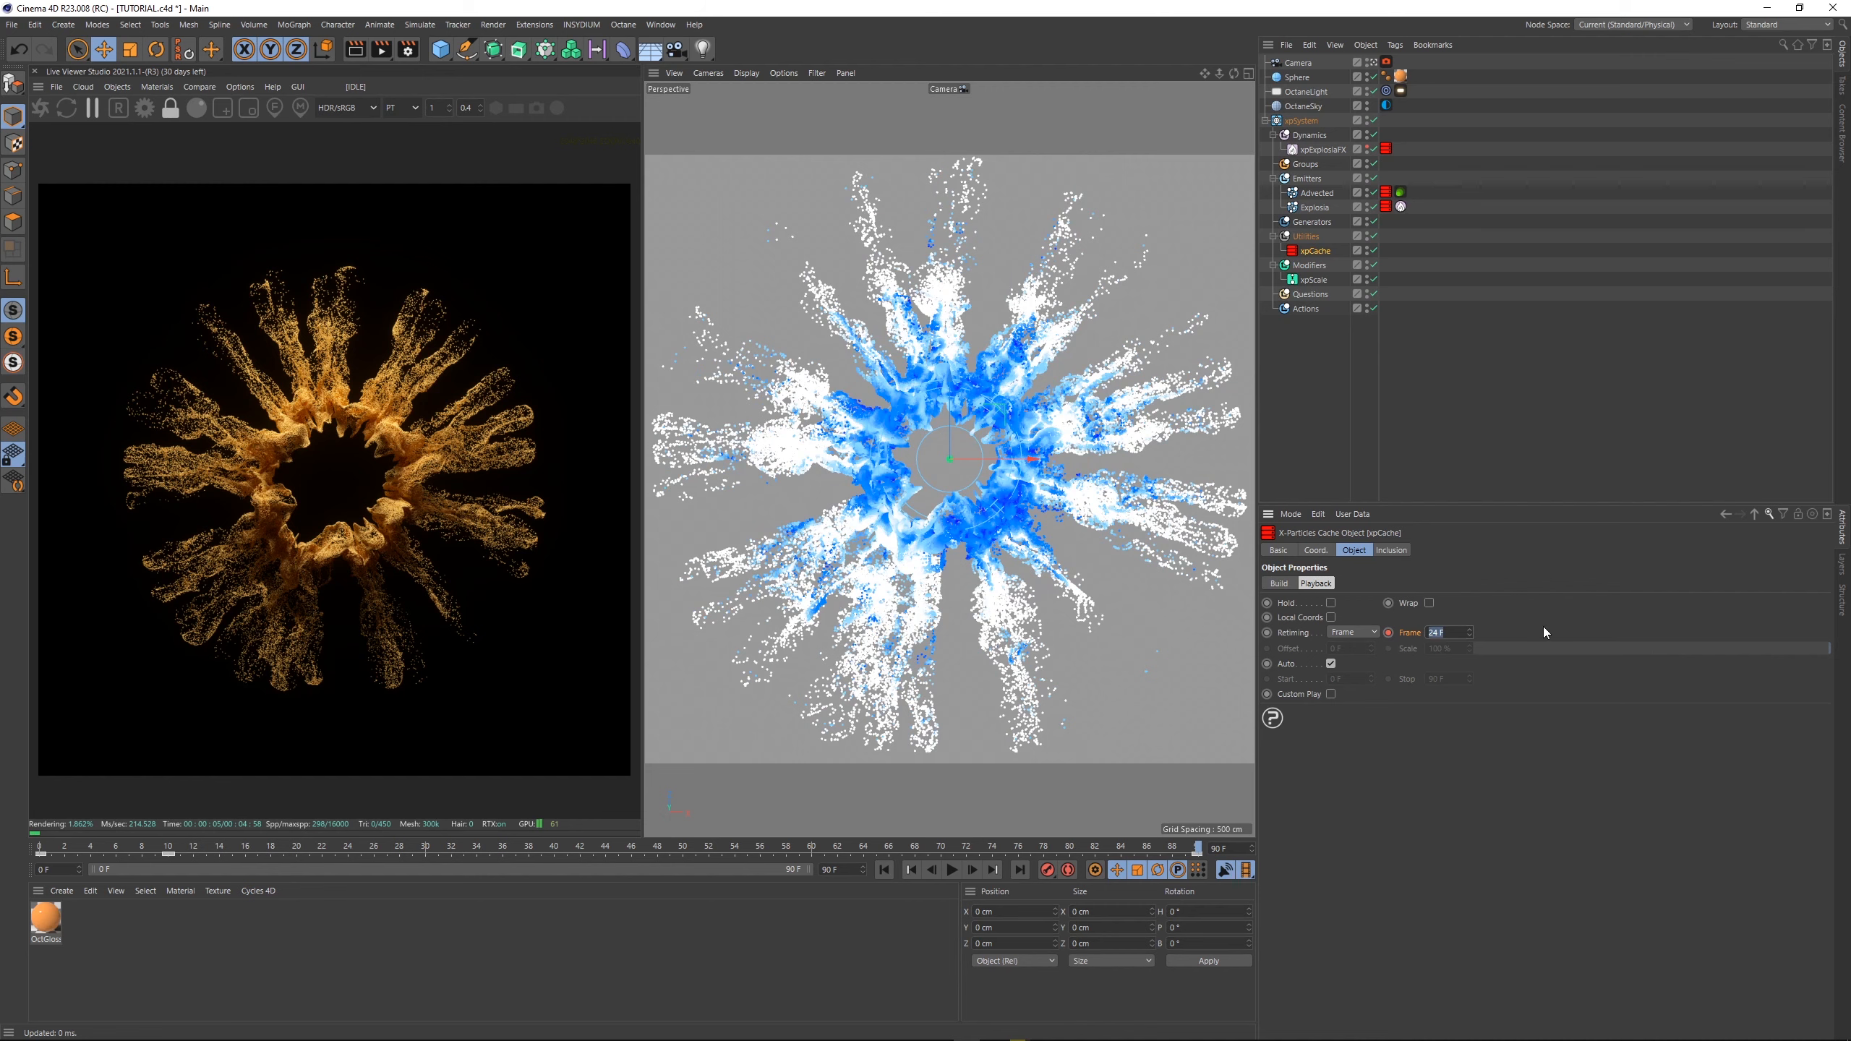
{"action": "type", "text": "23"}
{"action": "left_click", "coordinate": [1389, 633]}
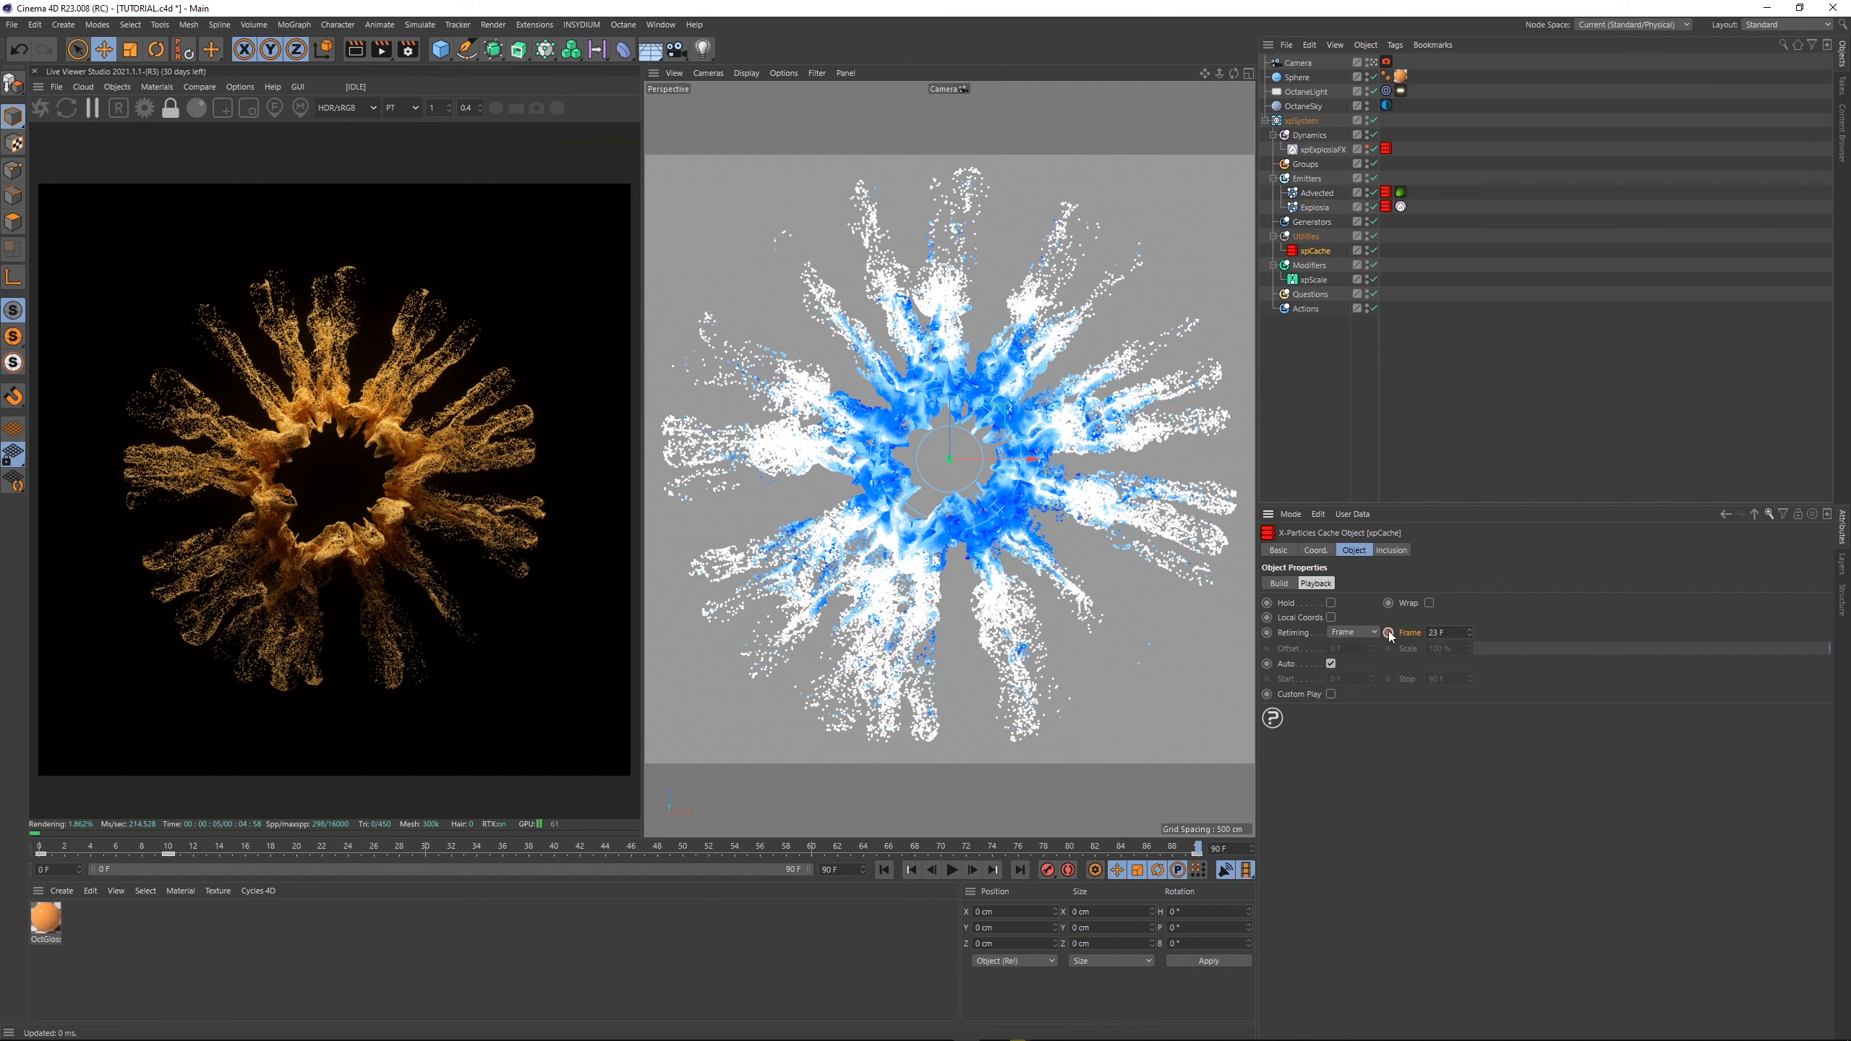
- Render the retimed 0 to 90 frame animatic in the Picture Viewer and place its window clear of the timeline
{"action": "left_click", "coordinate": [381, 49]}
{"action": "left_click", "coordinate": [968, 580]}
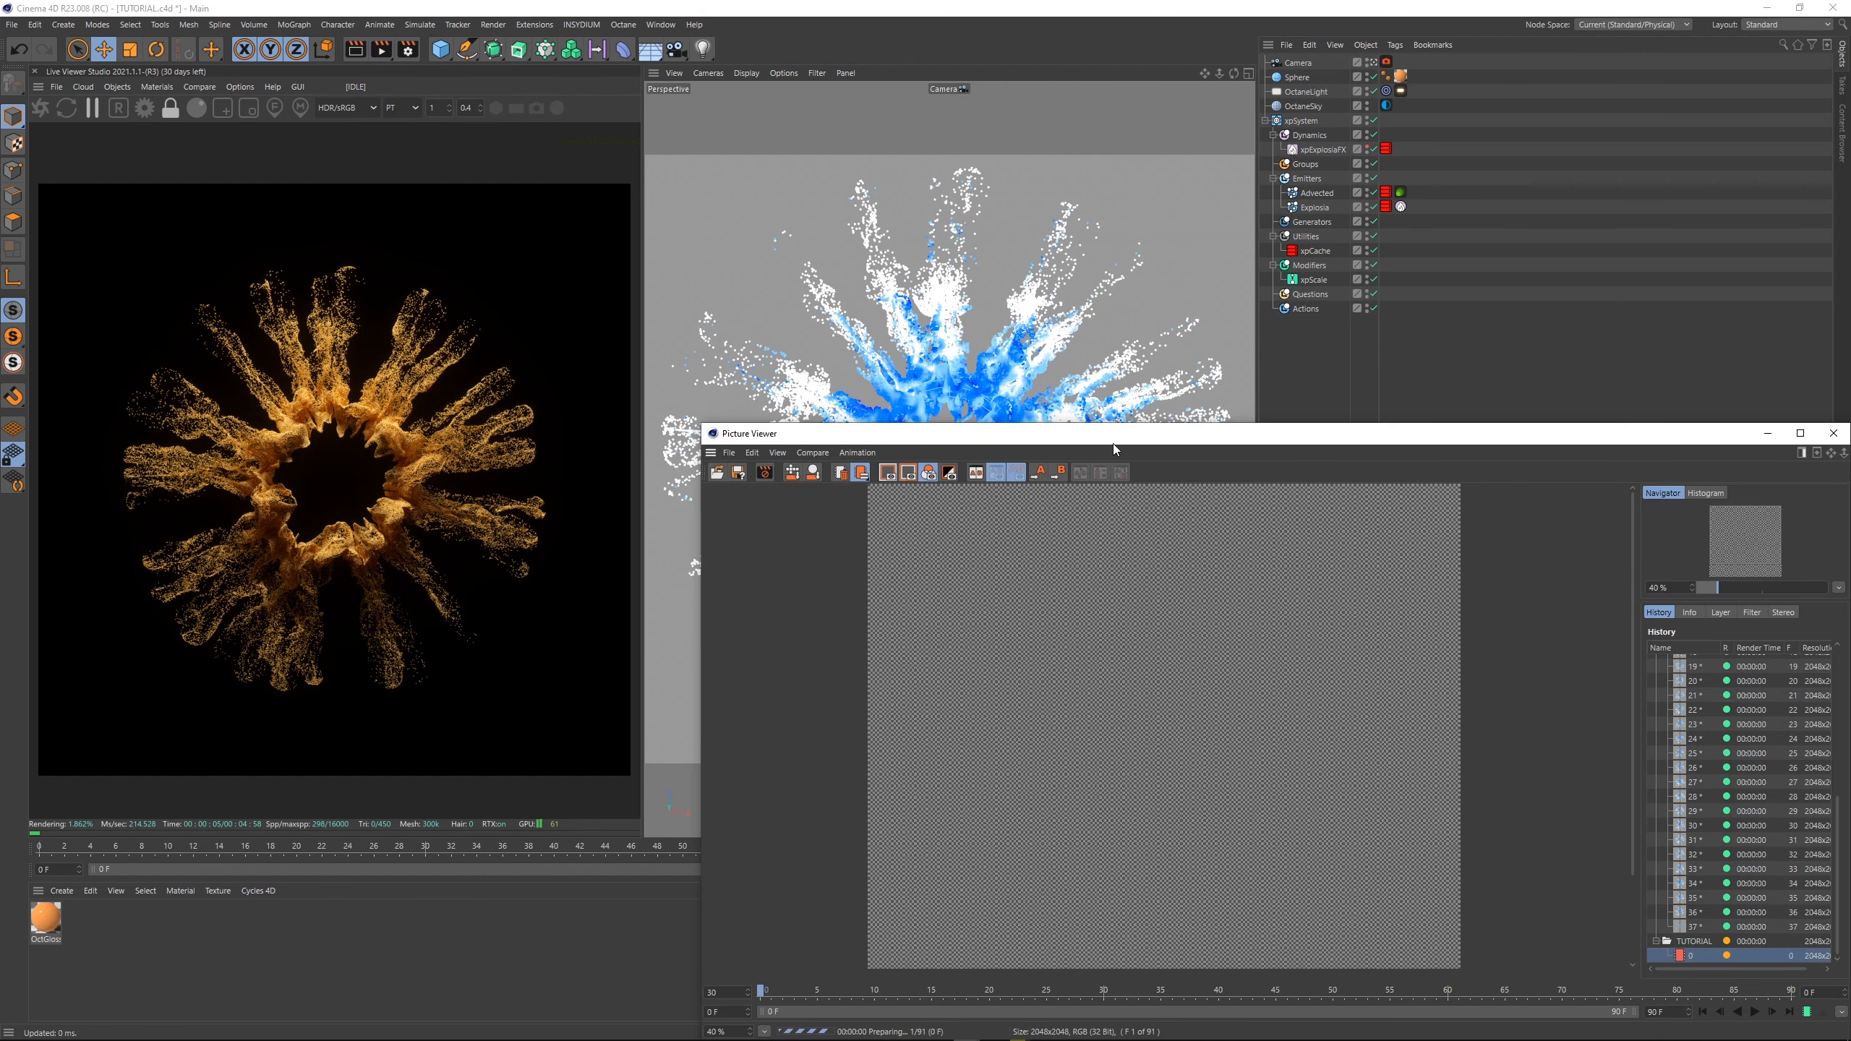
{"action": "left_click_drag", "start_coordinate": [1107, 447], "coordinate": [541, 110]}
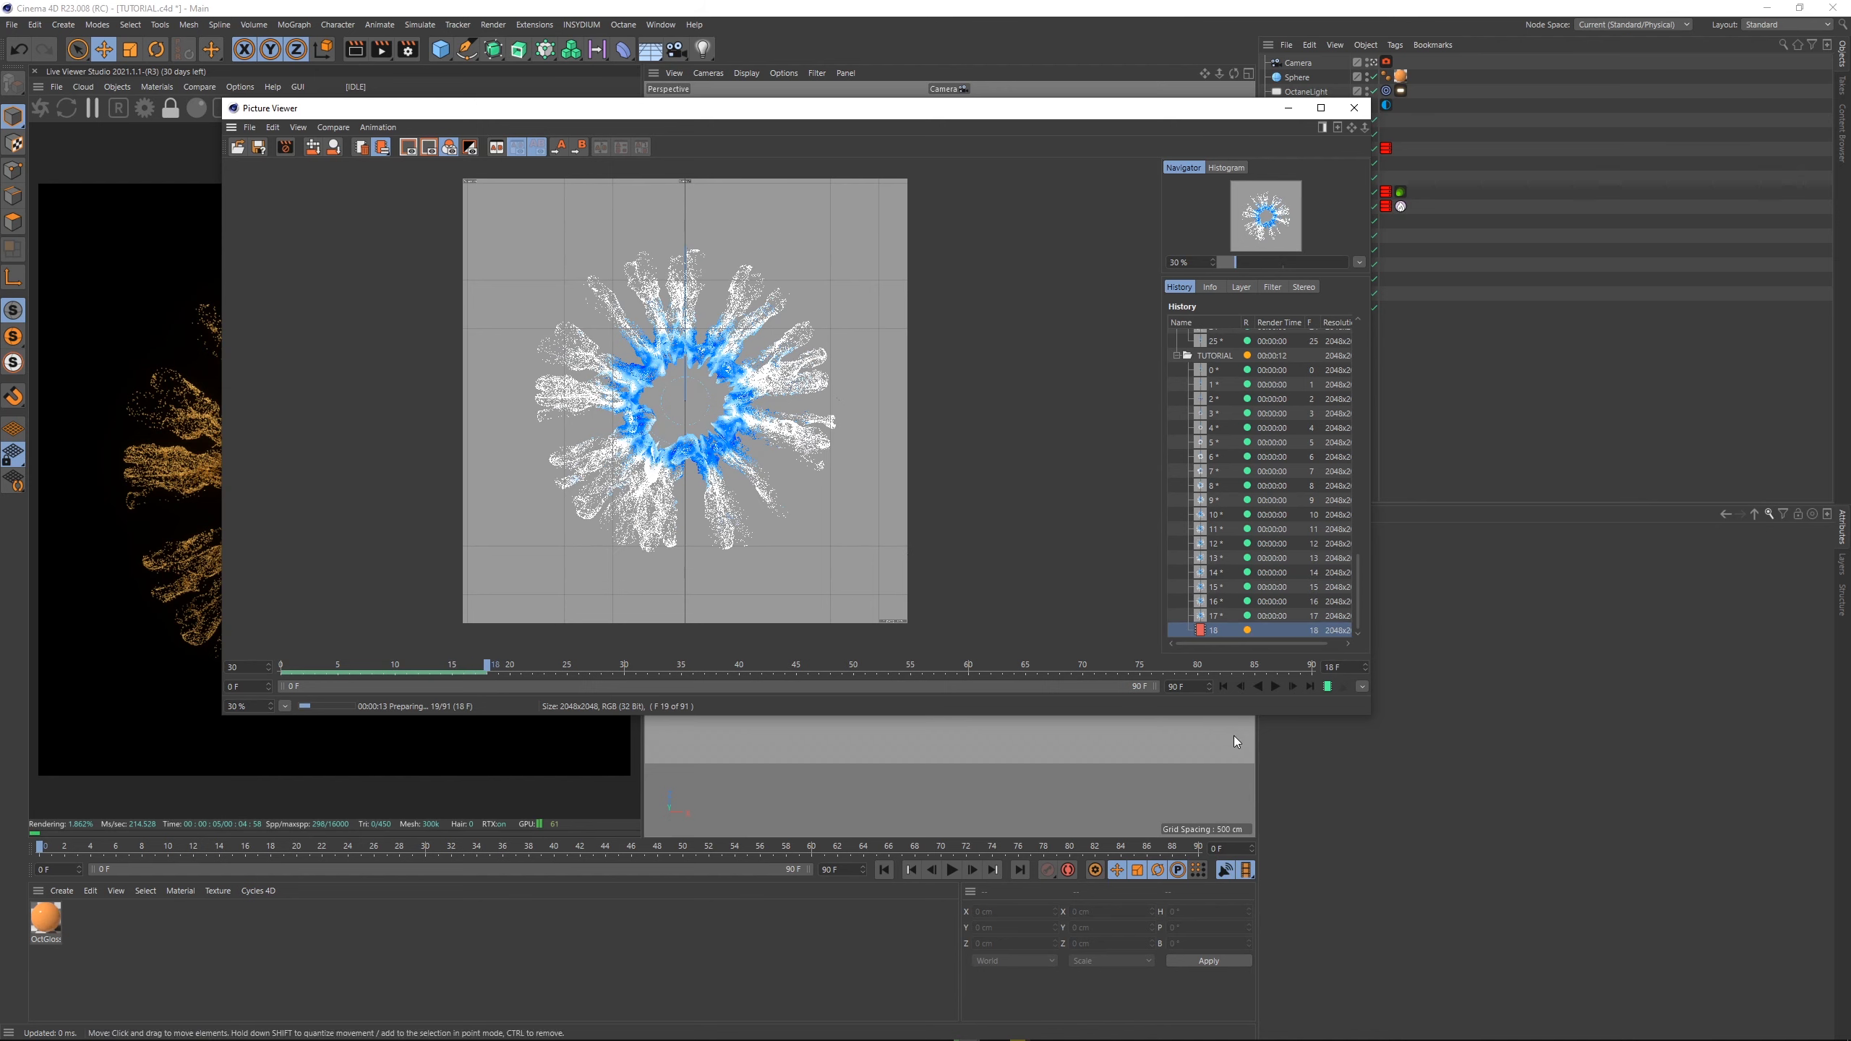
- Play back the retimed explosion frames rendered so far, close the Picture Viewer and stop the render
{"action": "left_click", "coordinate": [1274, 686]}
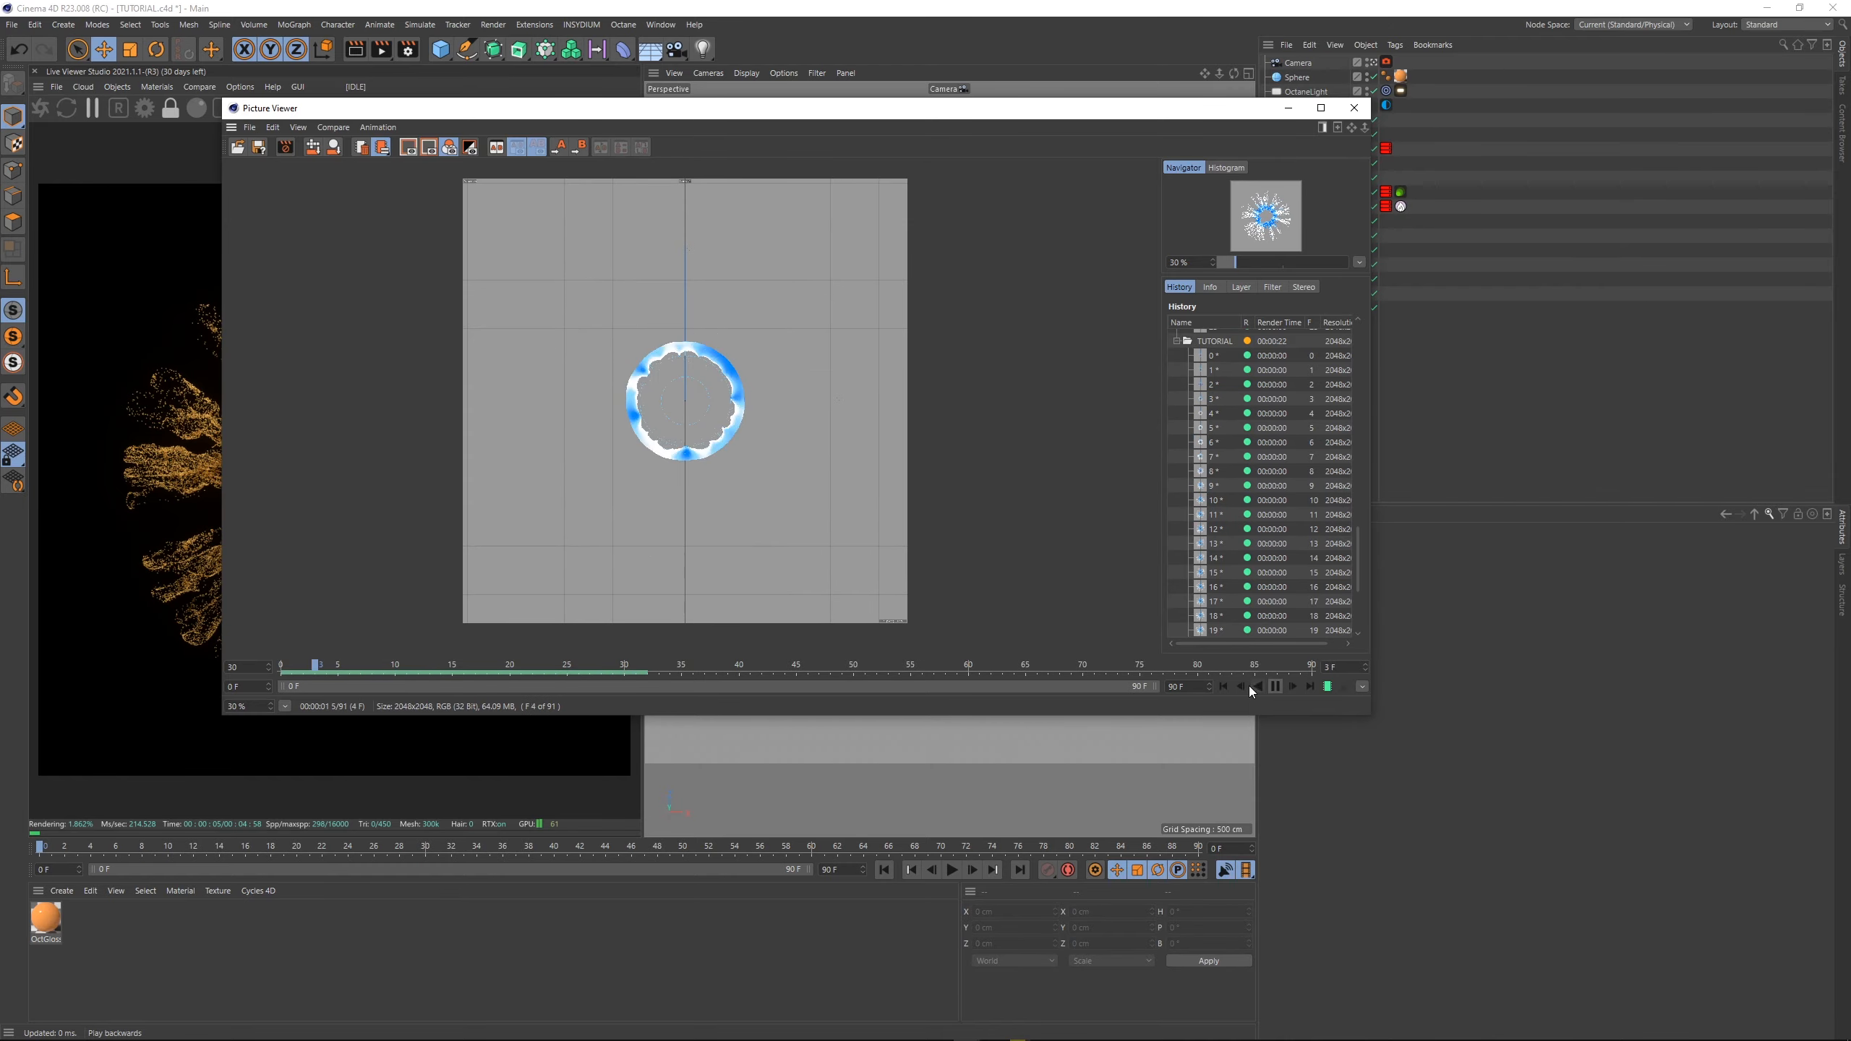
{"action": "scroll", "coordinate": [681, 394], "scroll_direction": "up", "scroll_amount": 2}
{"action": "scroll", "coordinate": [682, 395], "scroll_direction": "down", "scroll_amount": 1}
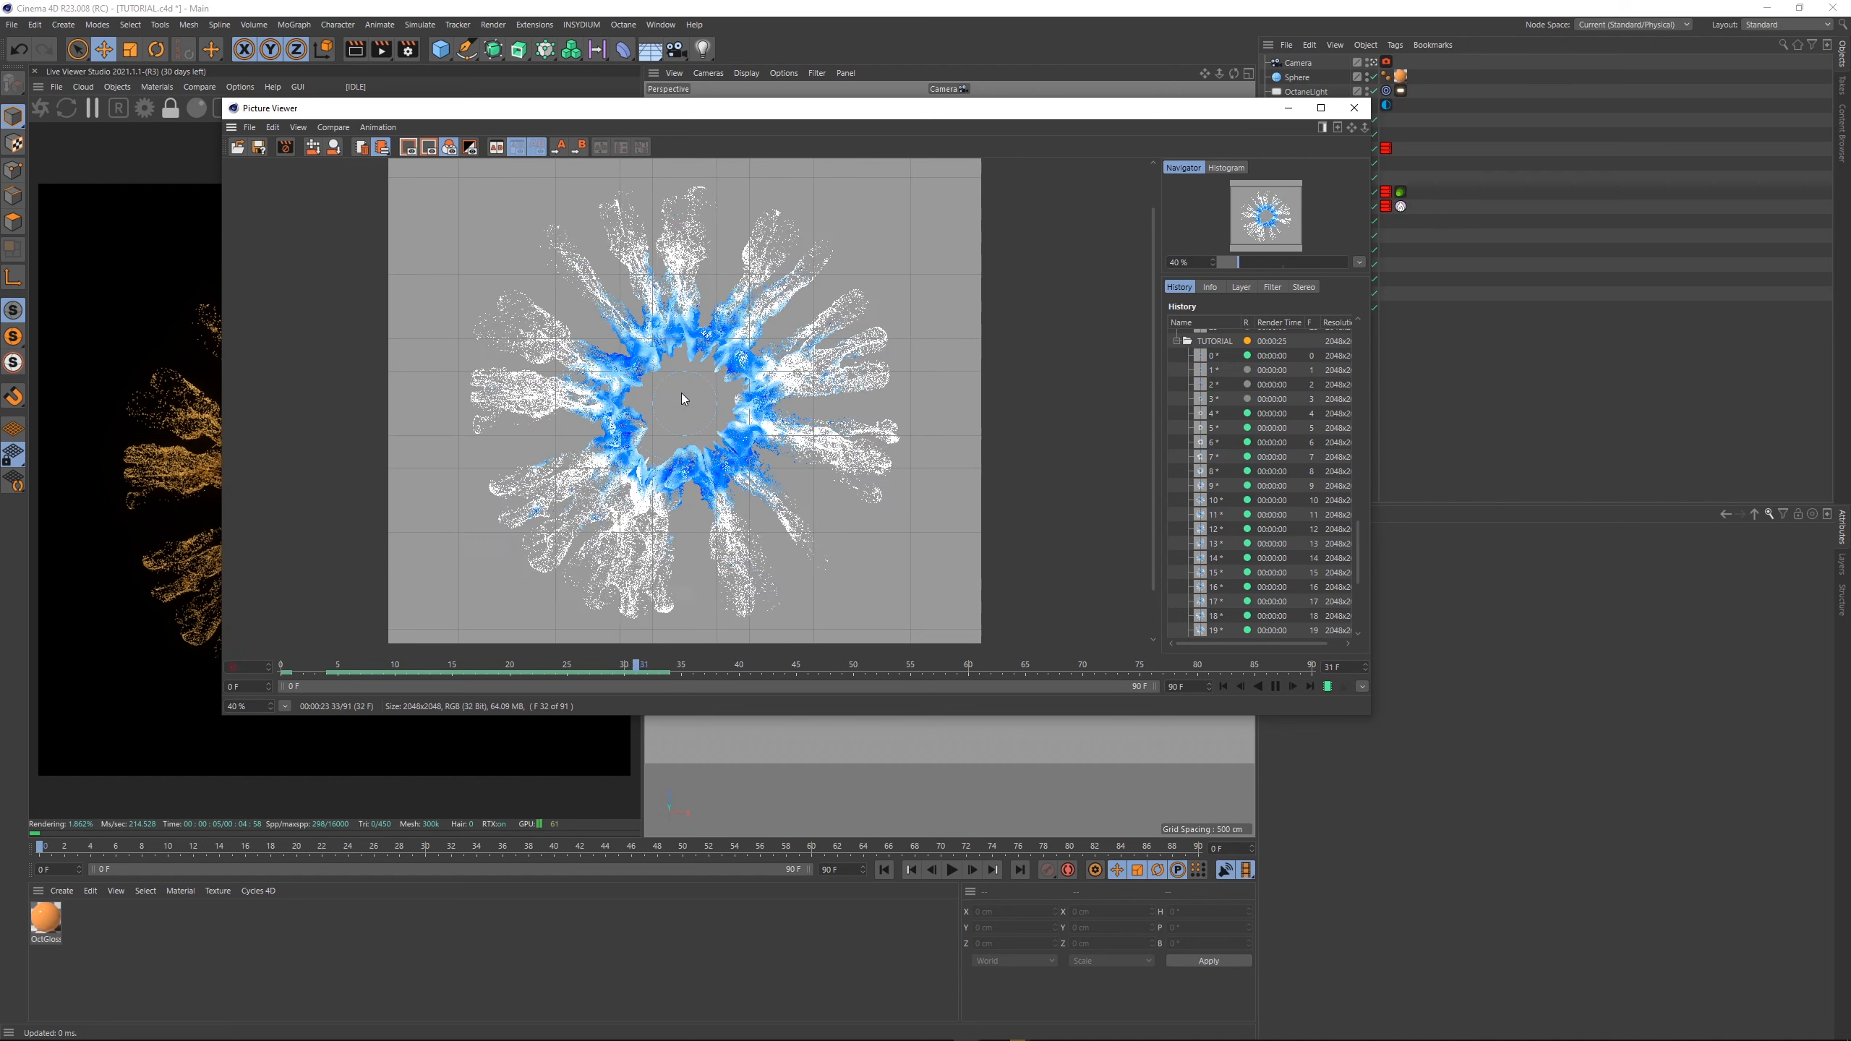
{"action": "scroll", "coordinate": [693, 435], "scroll_direction": "down", "scroll_amount": 1}
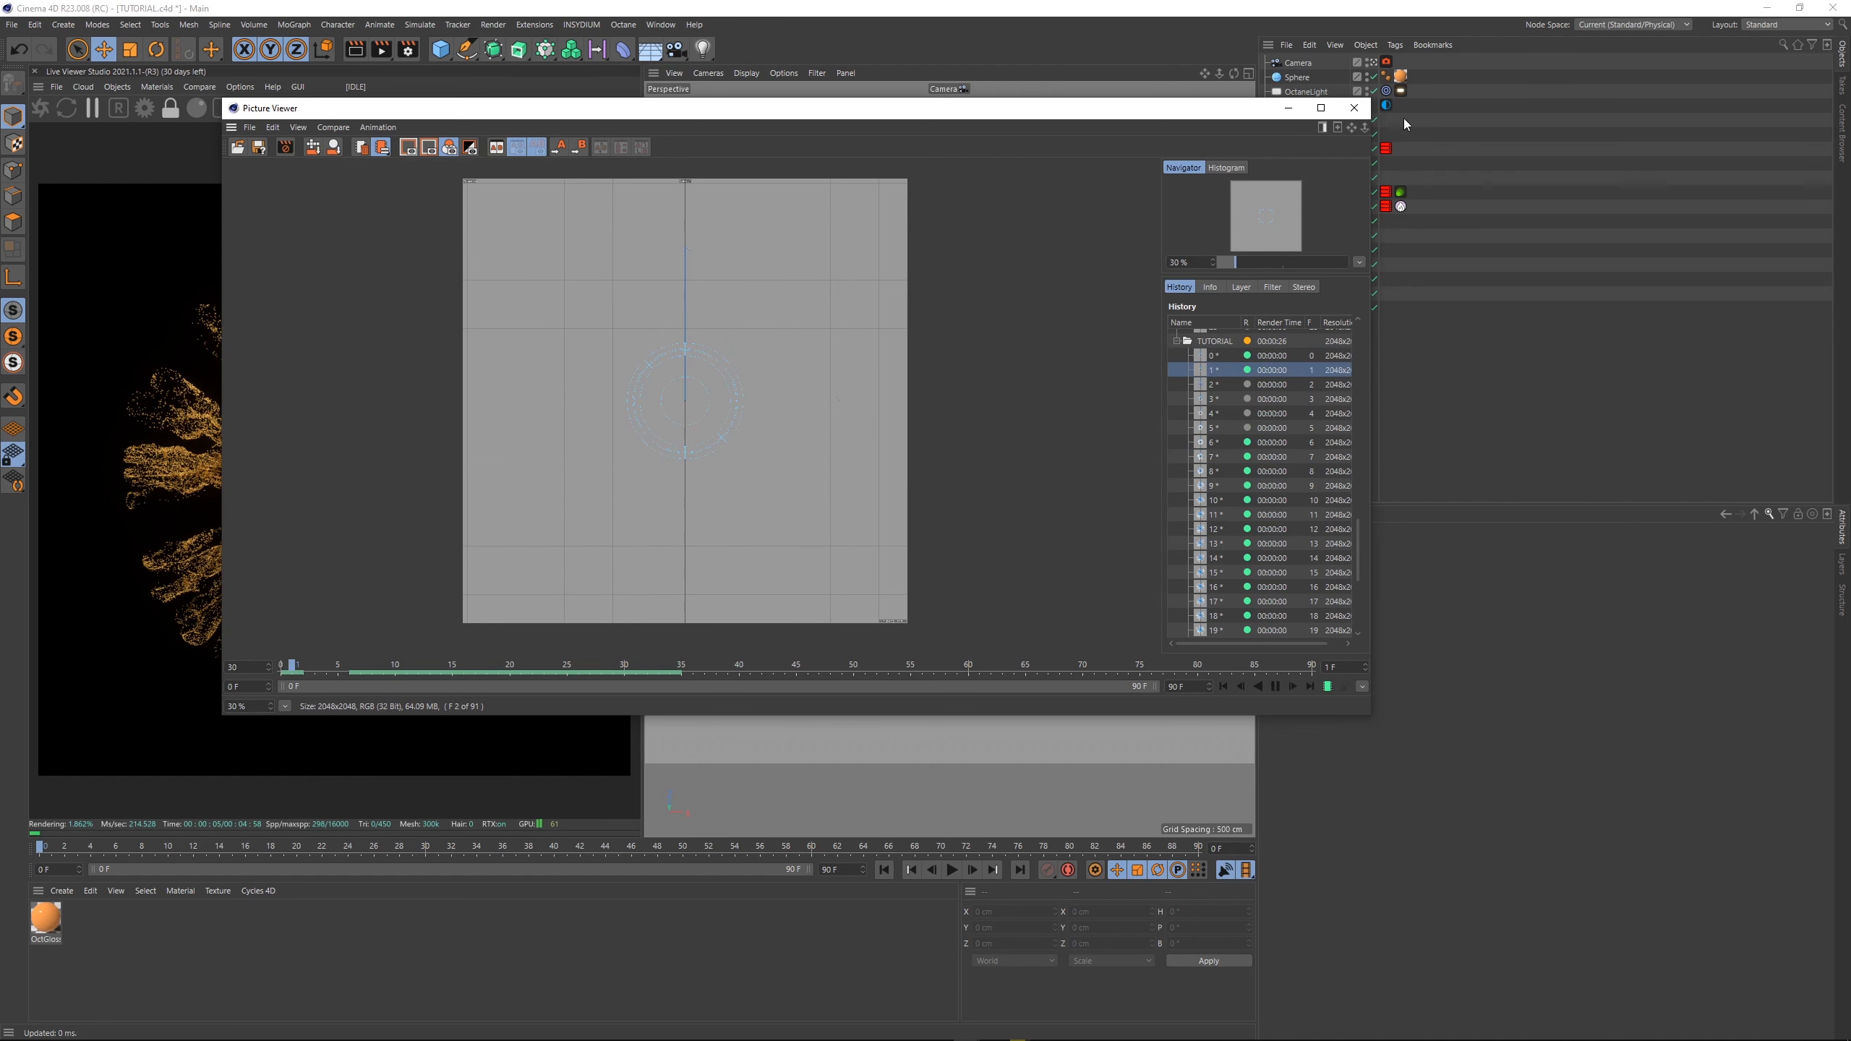
{"action": "left_click", "coordinate": [1354, 108]}
{"action": "left_click", "coordinate": [999, 585]}
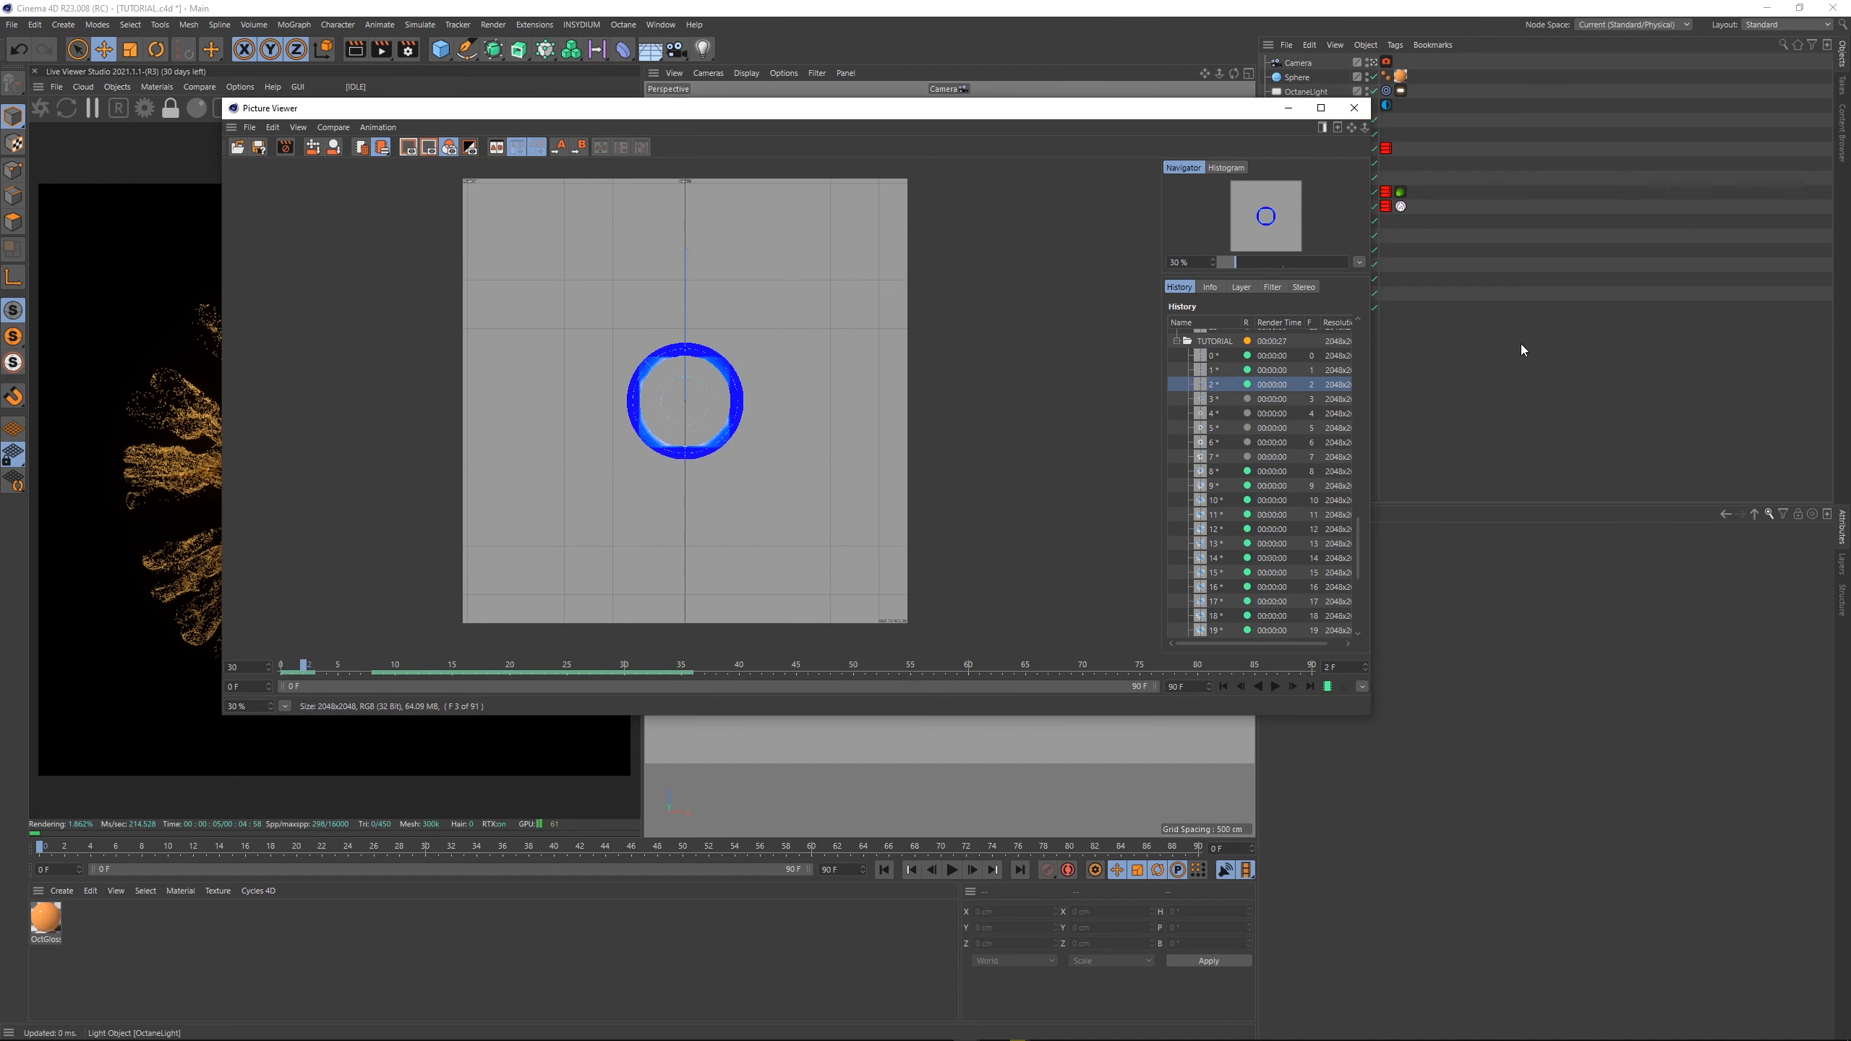
- Review the xpCache playback retiming Frame keys along the timeline and deselect the cache object
{"action": "left_click", "coordinate": [1315, 251]}
{"action": "left_click", "coordinate": [1315, 583]}
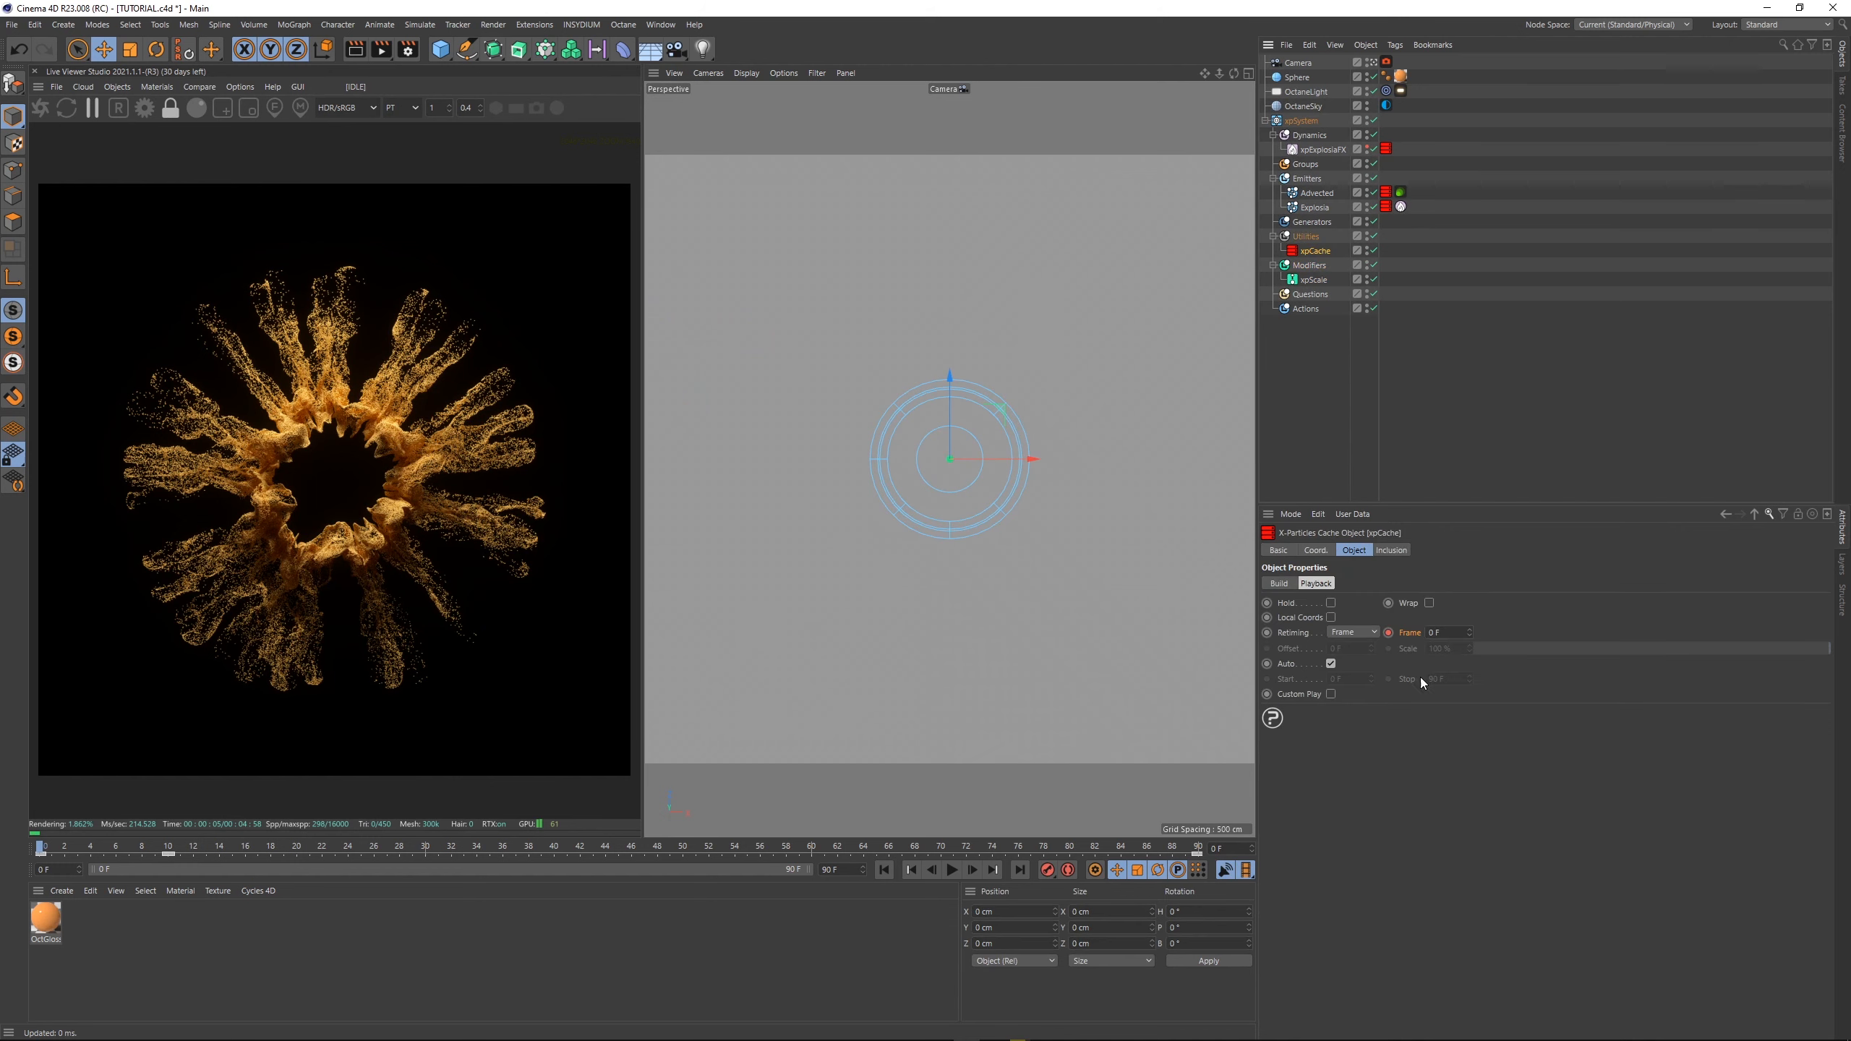
{"action": "left_click", "coordinate": [181, 859]}
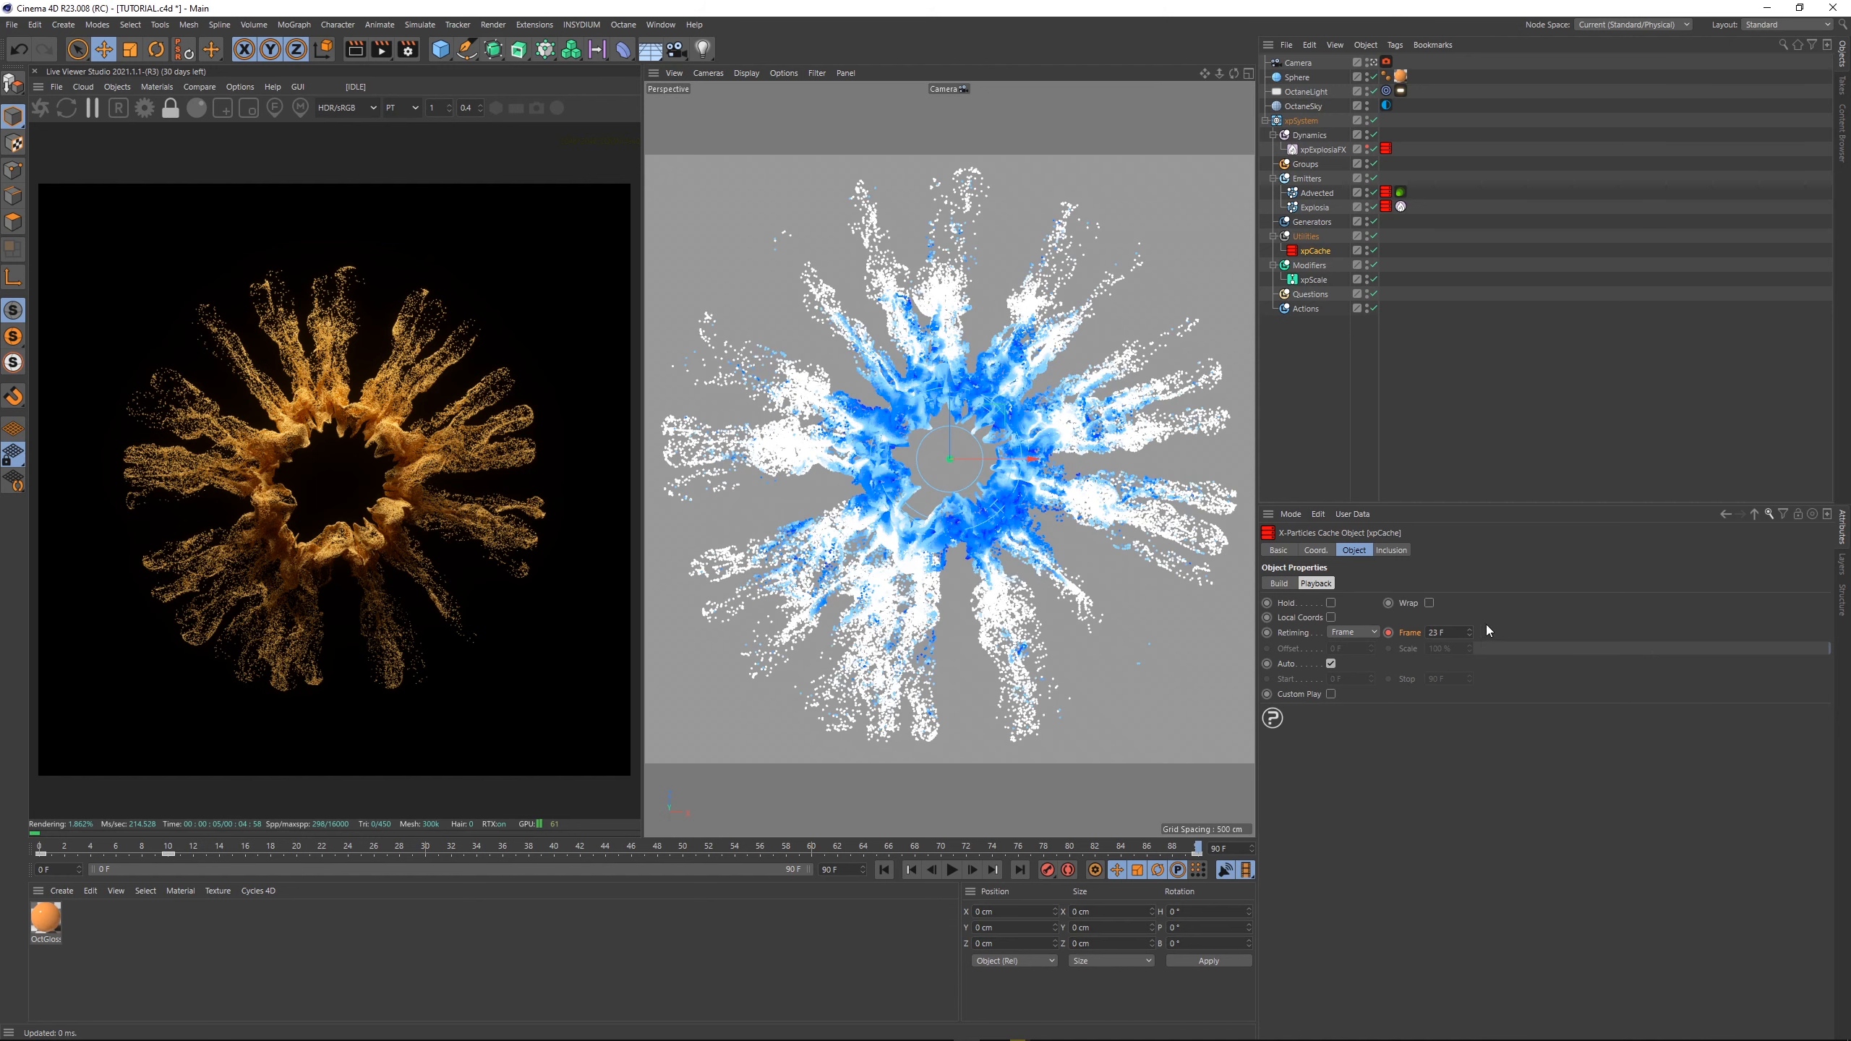
{"action": "left_click", "coordinate": [1461, 330]}
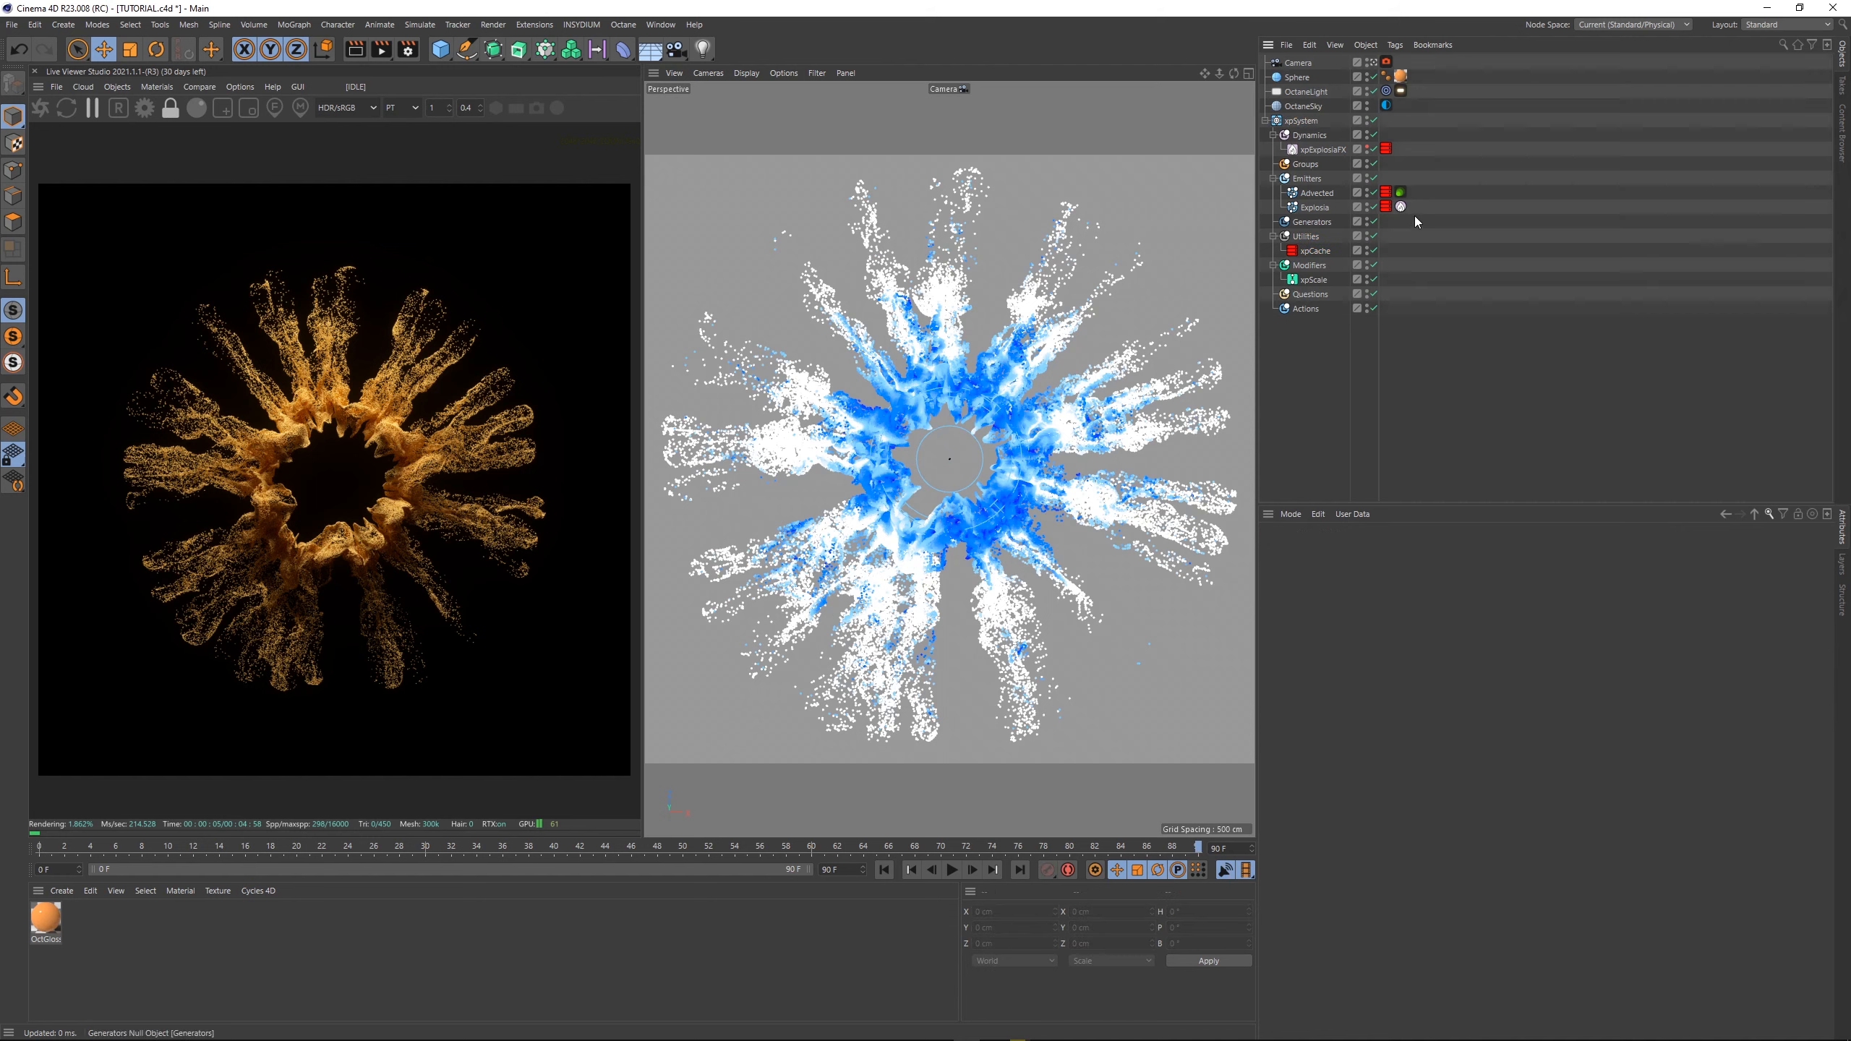
- Inspect the xpExplosiaFX Source tag on the Explosia emitter and the emitter itself, leaving nothing selected
{"action": "left_click", "coordinate": [1400, 206]}
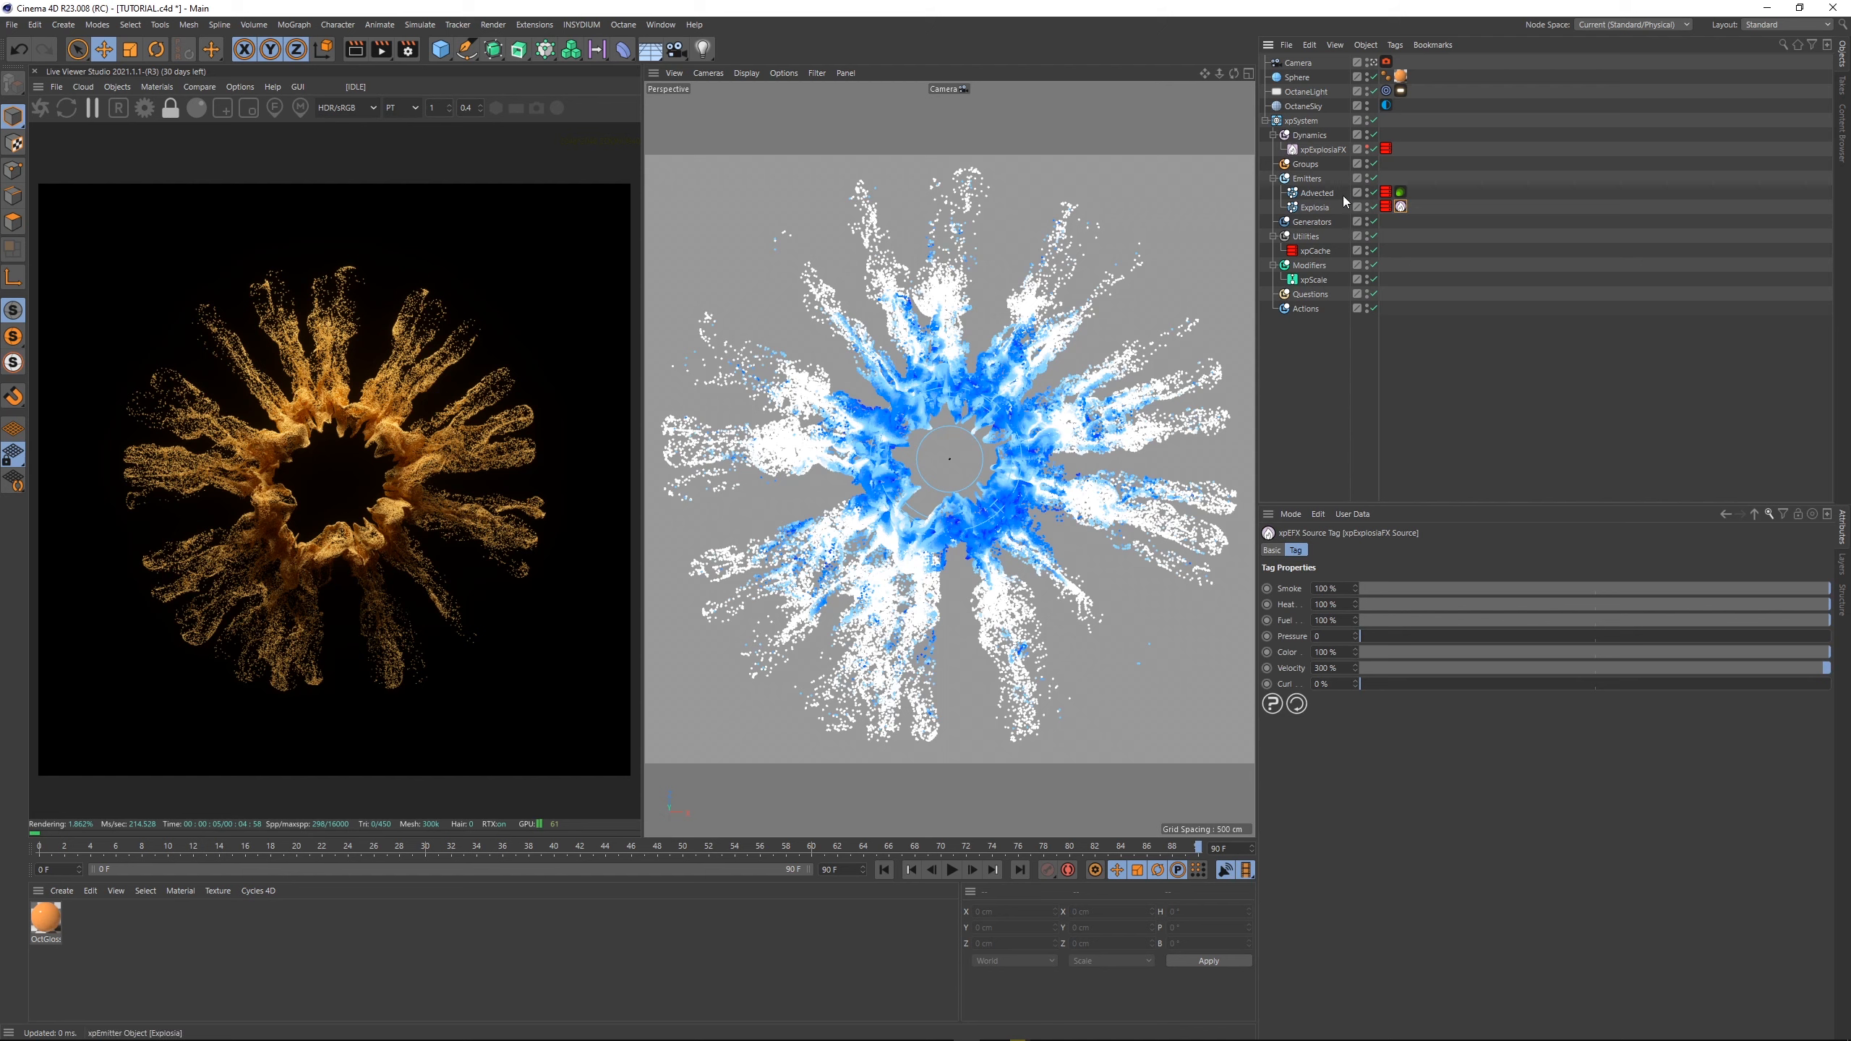
{"action": "left_click", "coordinate": [1314, 207]}
{"action": "left_click", "coordinate": [1396, 361]}
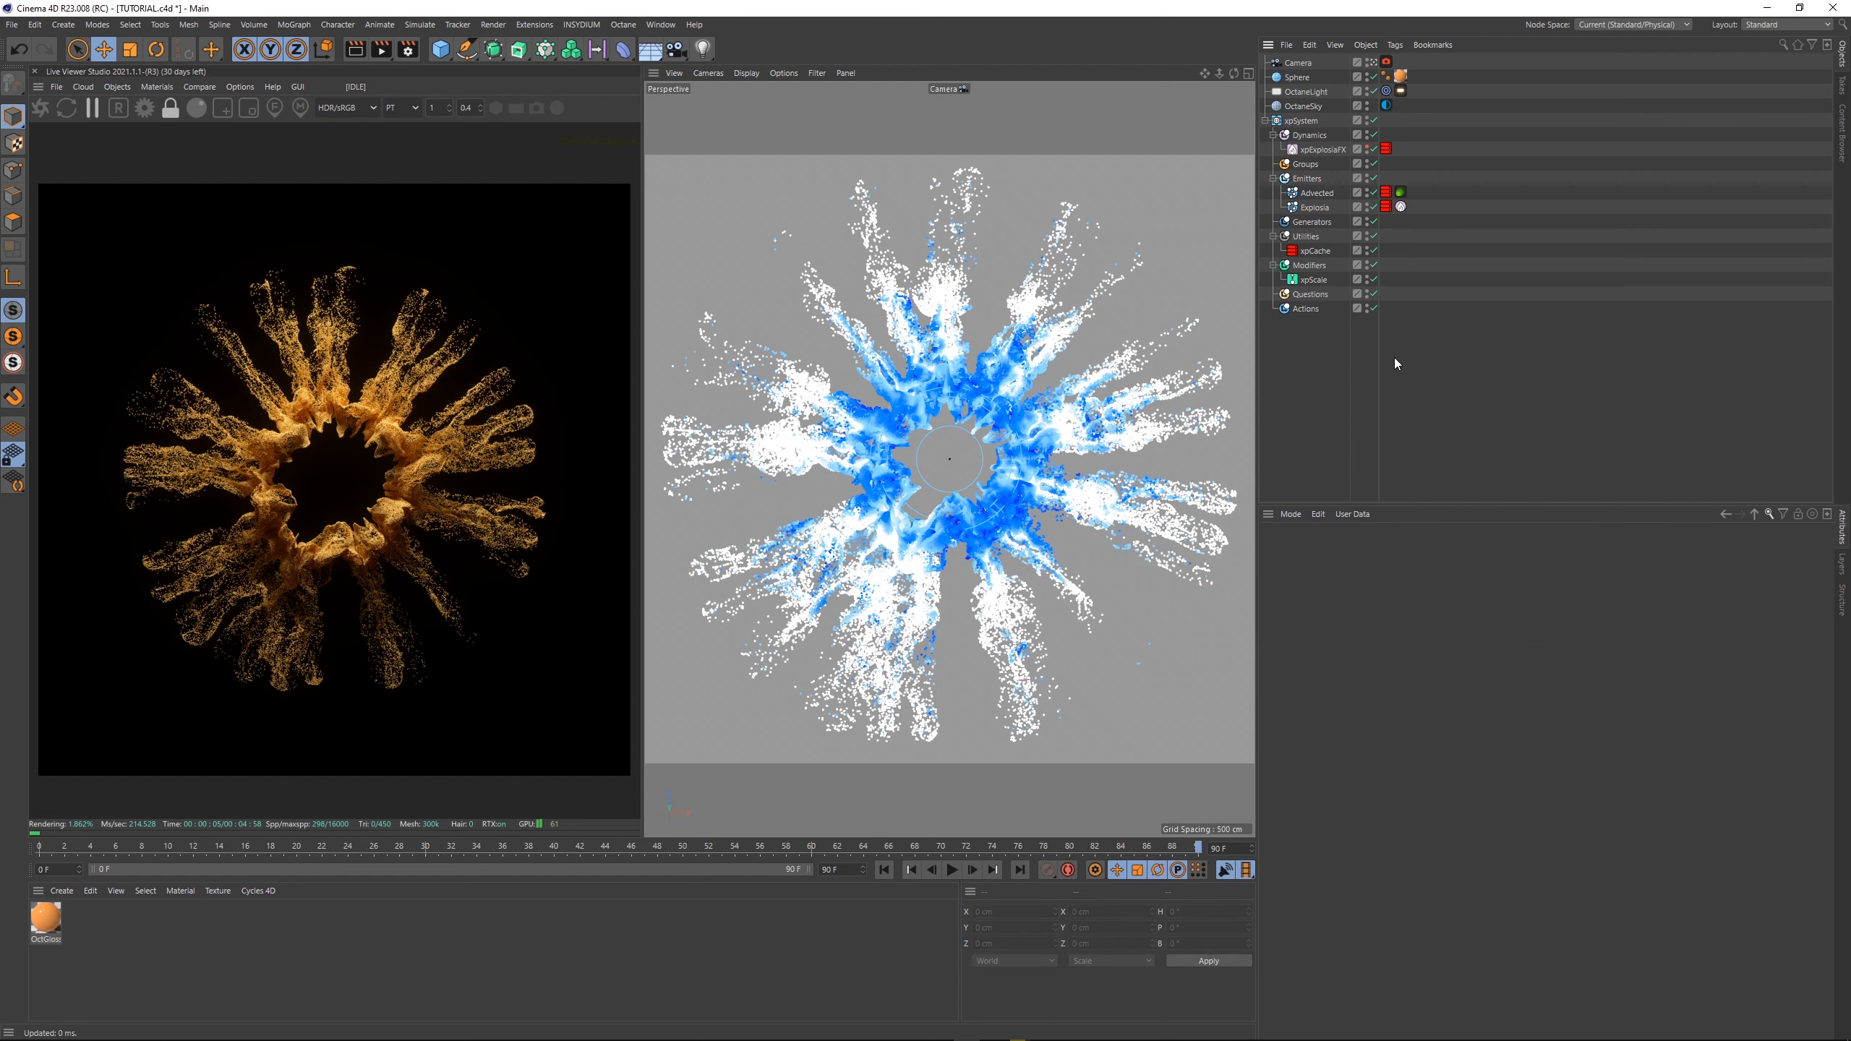